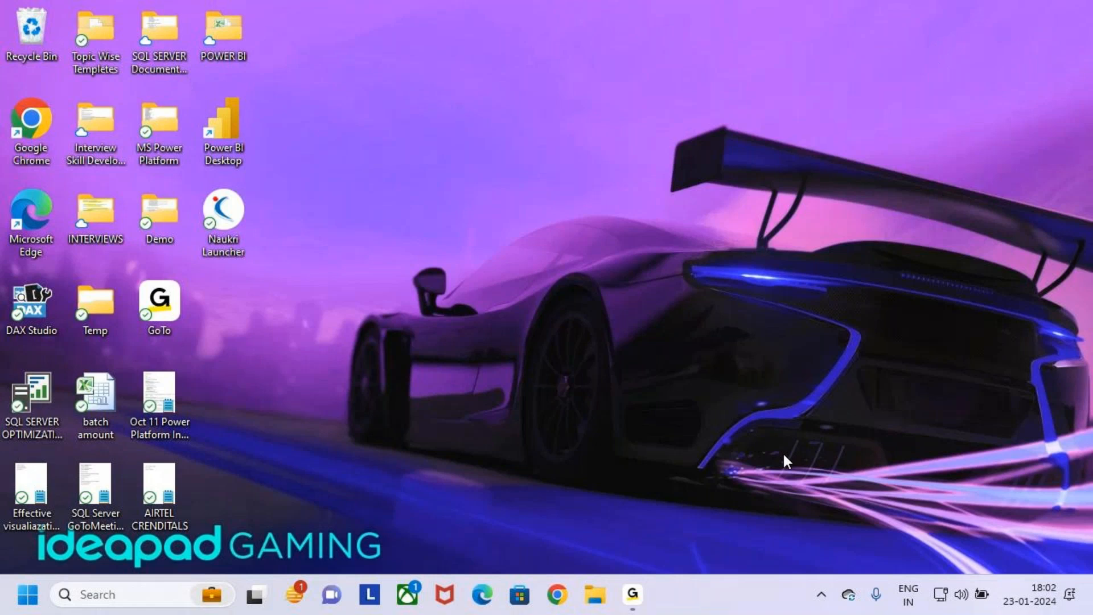
- Open the Power Apps and Power Automate course content PDF from the Demo folder on the Desktop
click(595, 595)
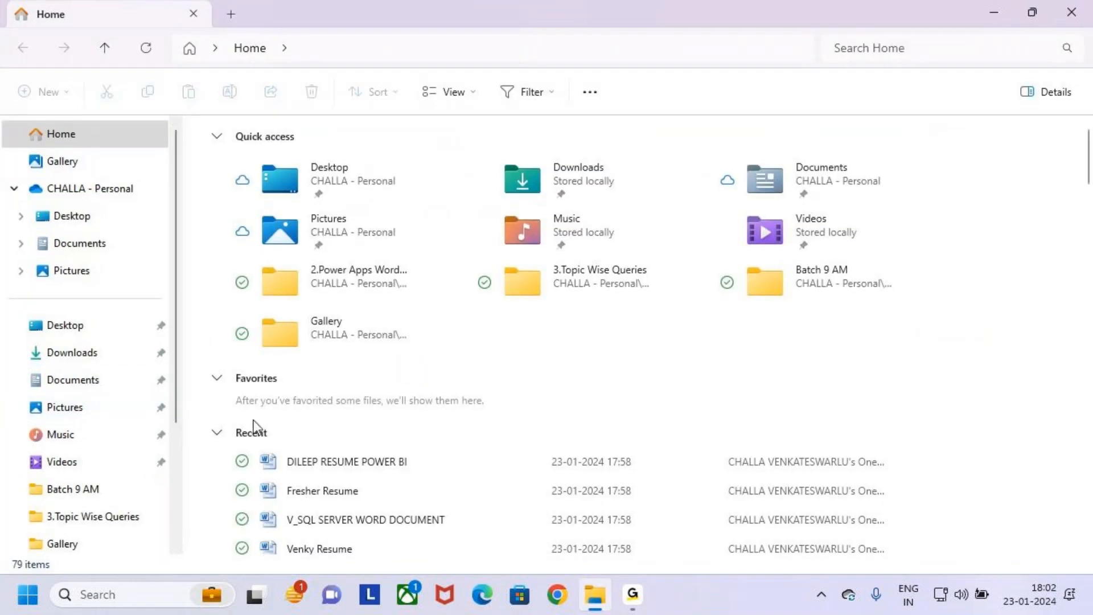
scroll(331, 461, down, 7)
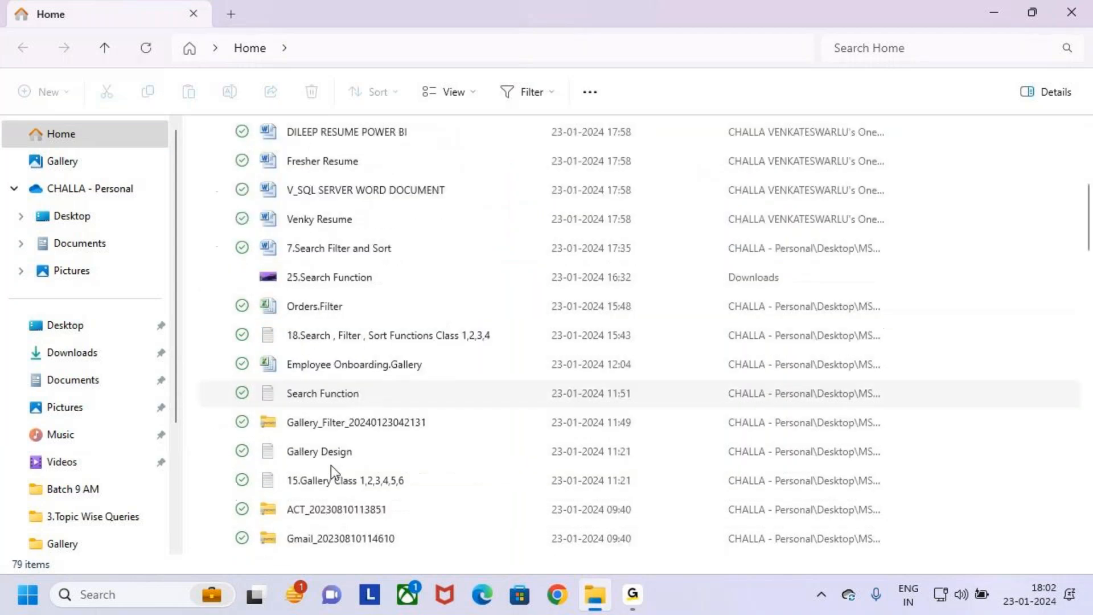
scroll(333, 466, down, 10)
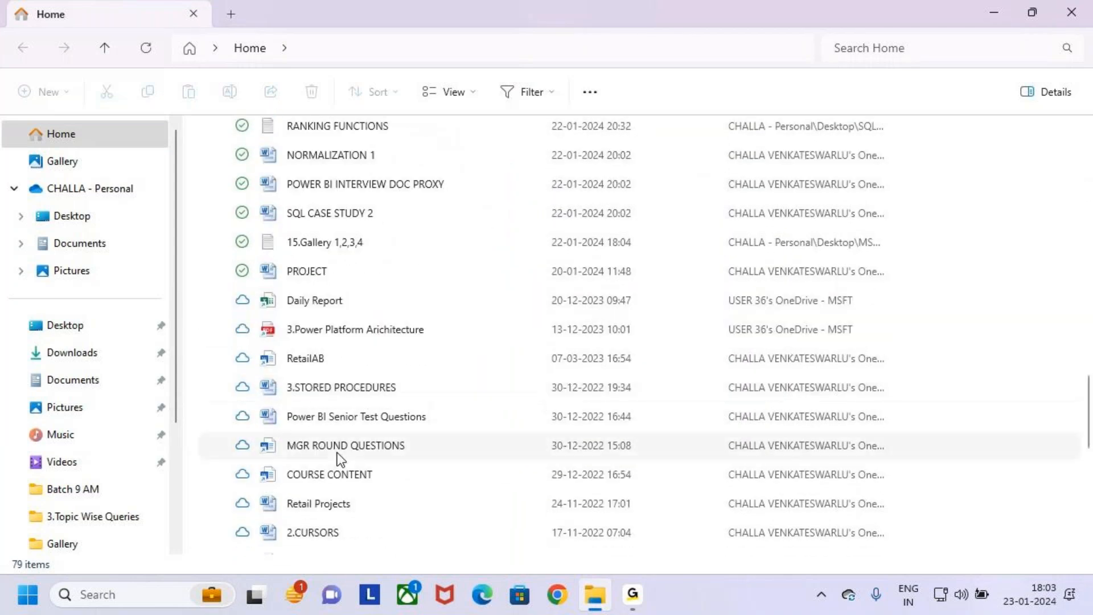
scroll(344, 447, down, 6)
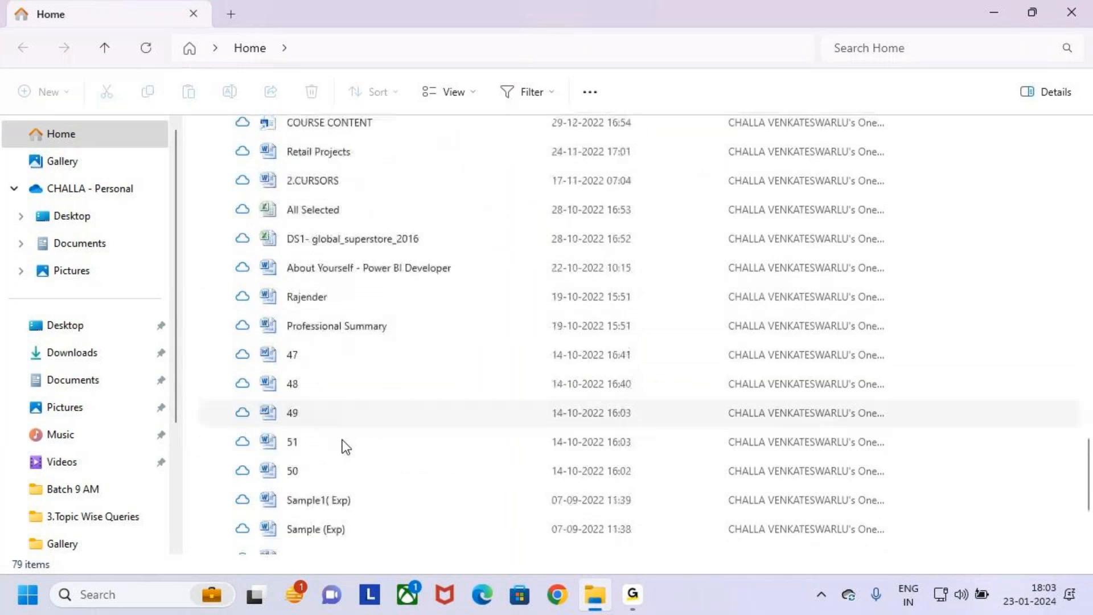
click(69, 215)
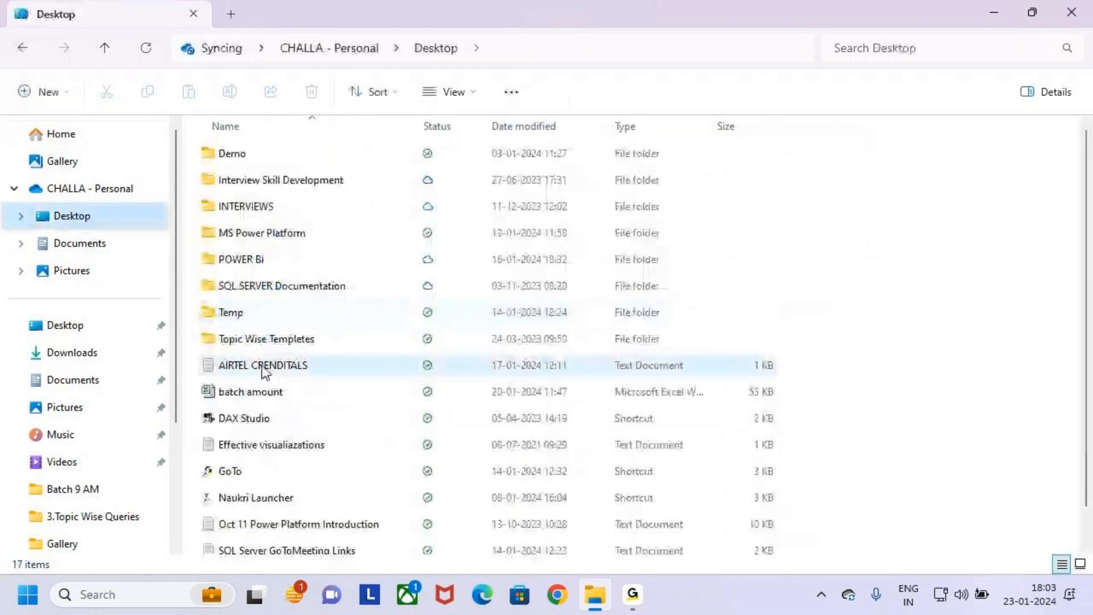
double_click(220, 183)
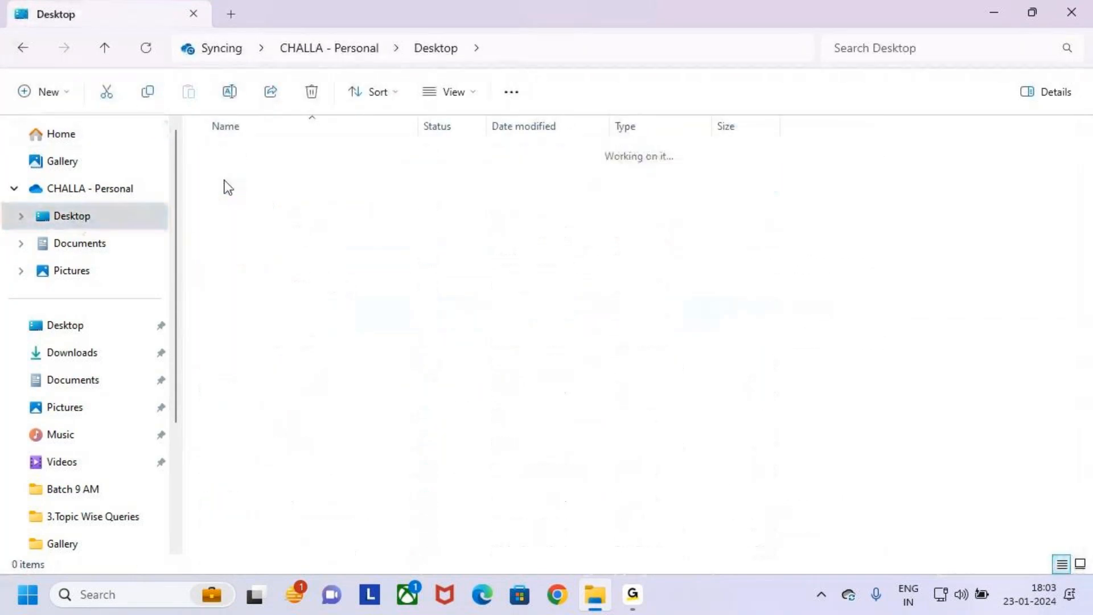
scroll(278, 363, down, 1)
scroll(278, 364, up, 1)
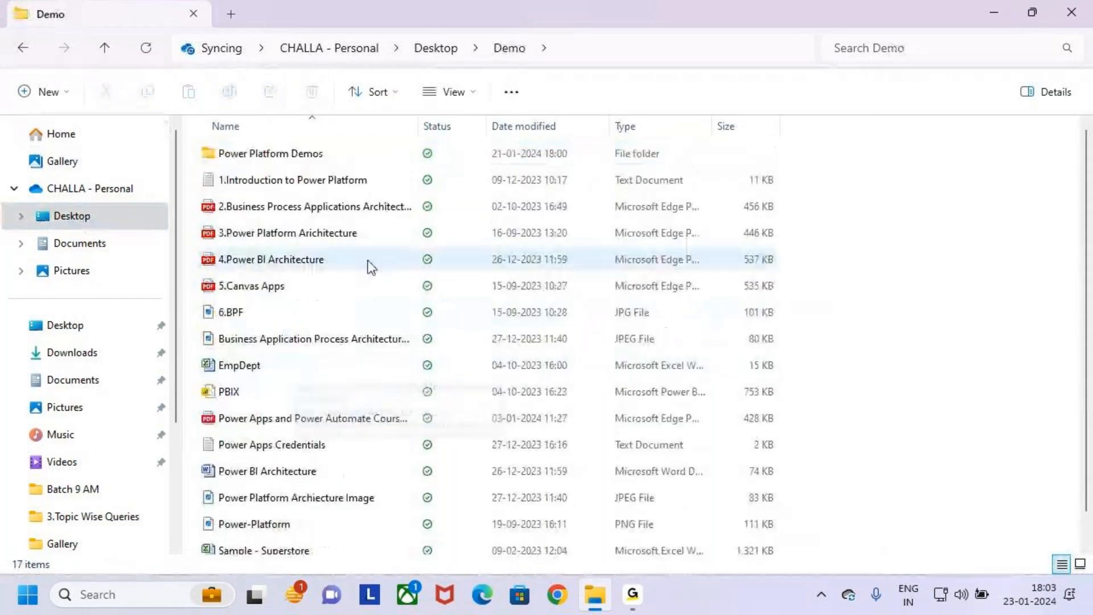
click(281, 419)
double_click(281, 419)
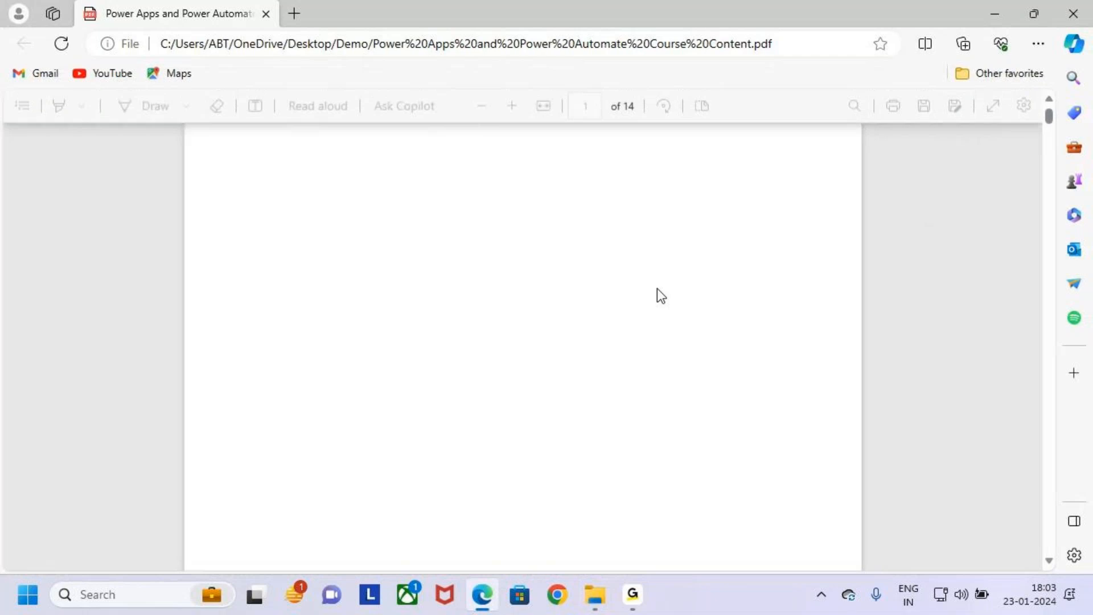
- Find the Search Function section in the course content PDF and examine its topics
scroll(556, 302, up, 3)
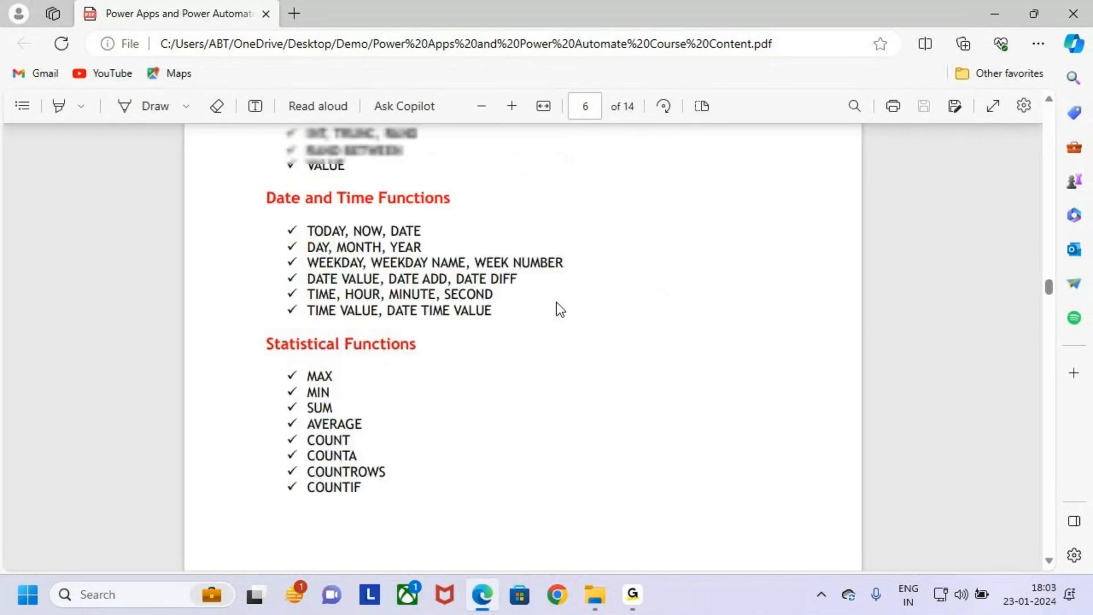
scroll(539, 392, down, 10)
scroll(527, 331, down, 6)
scroll(522, 331, down, 4)
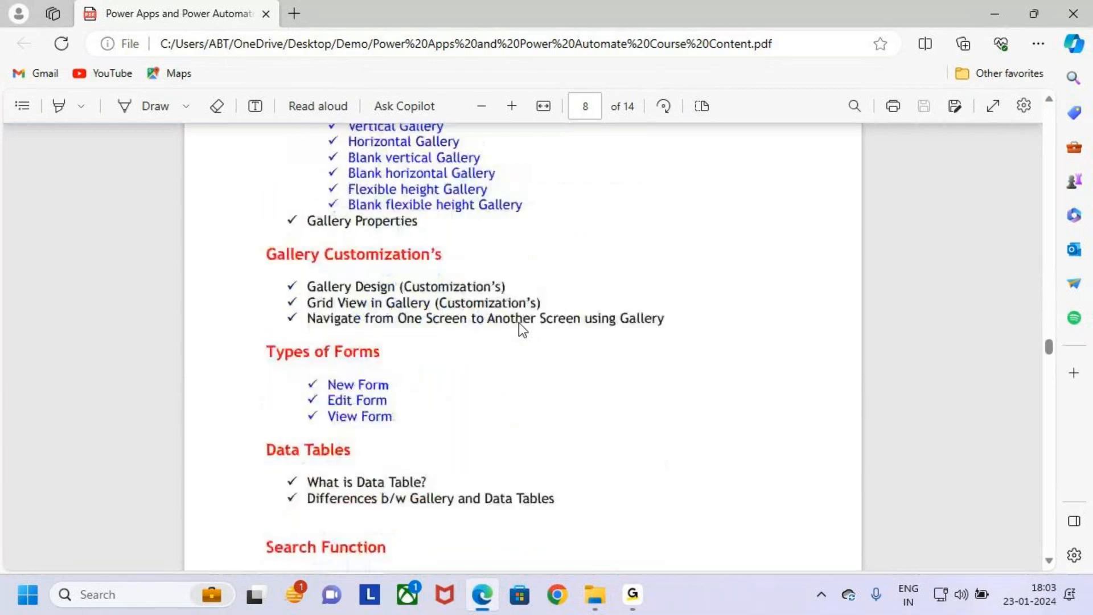
scroll(518, 322, down, 6)
scroll(516, 324, up, 4)
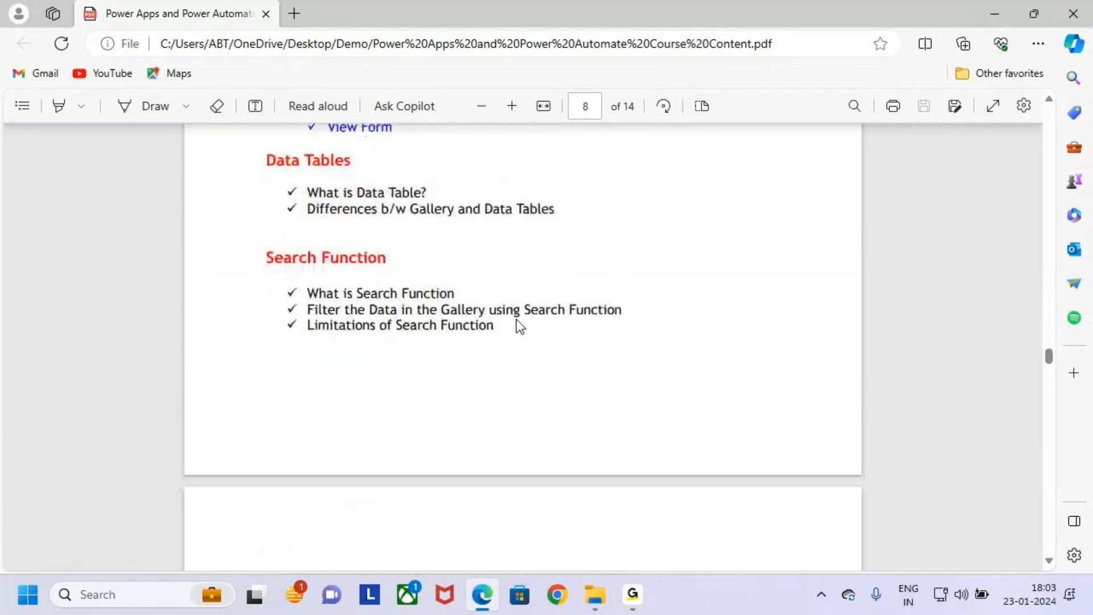
drag(258, 247, 416, 266)
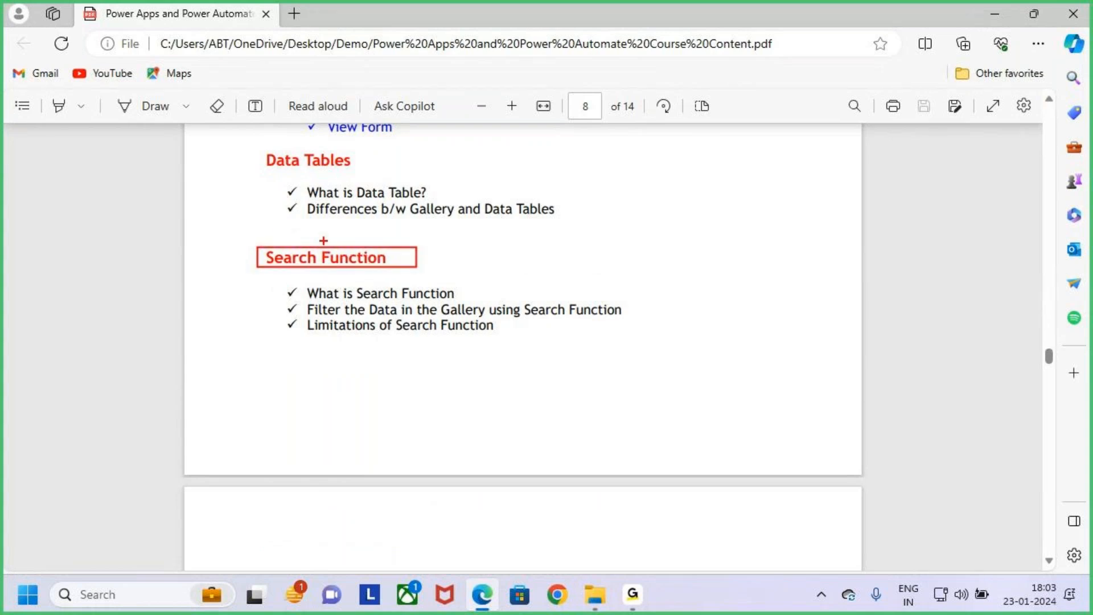
drag(325, 218, 328, 246)
- Examine the Filter Function topics in the PDF and compare them with the Search Function section
scroll(382, 326, down, 6)
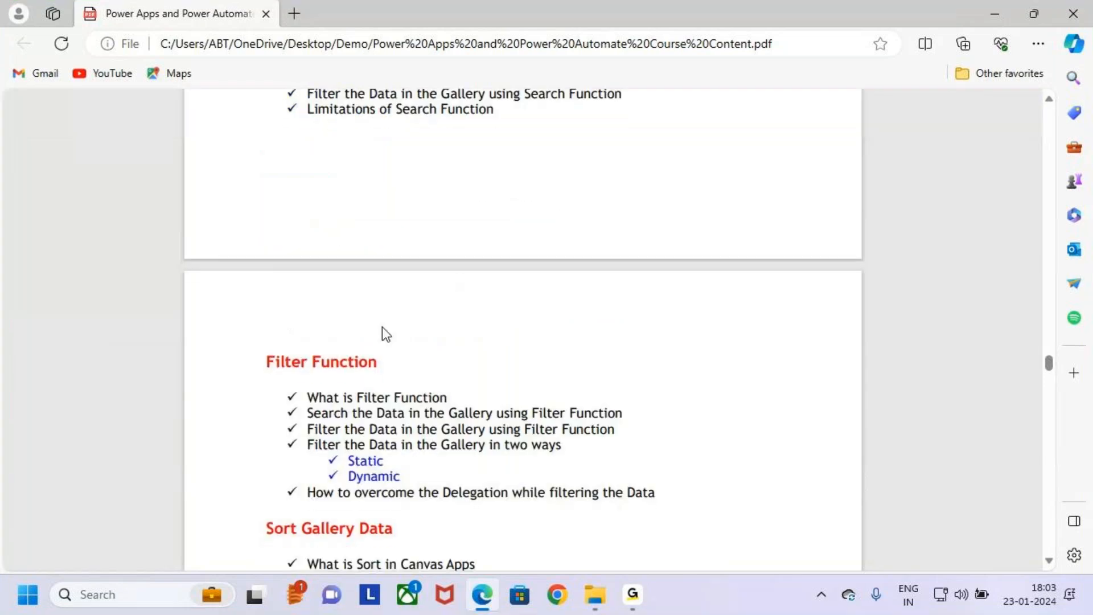
drag(255, 204, 387, 230)
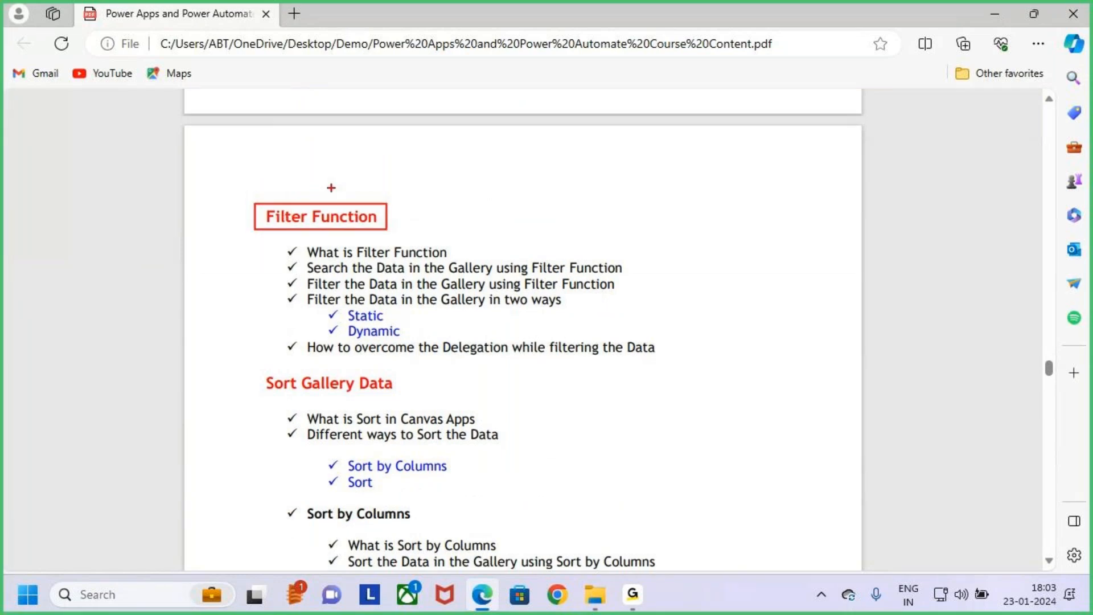
key(Escape)
scroll(351, 221, up, 5)
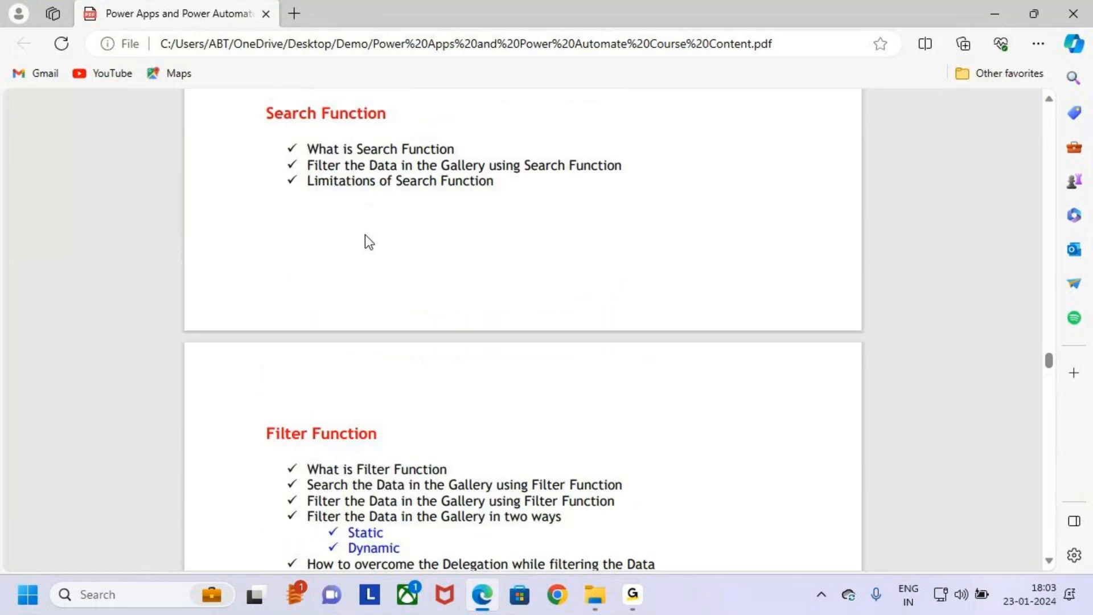
drag(267, 258, 336, 259)
scroll(336, 259, down, 5)
drag(266, 216, 300, 219)
click(565, 326)
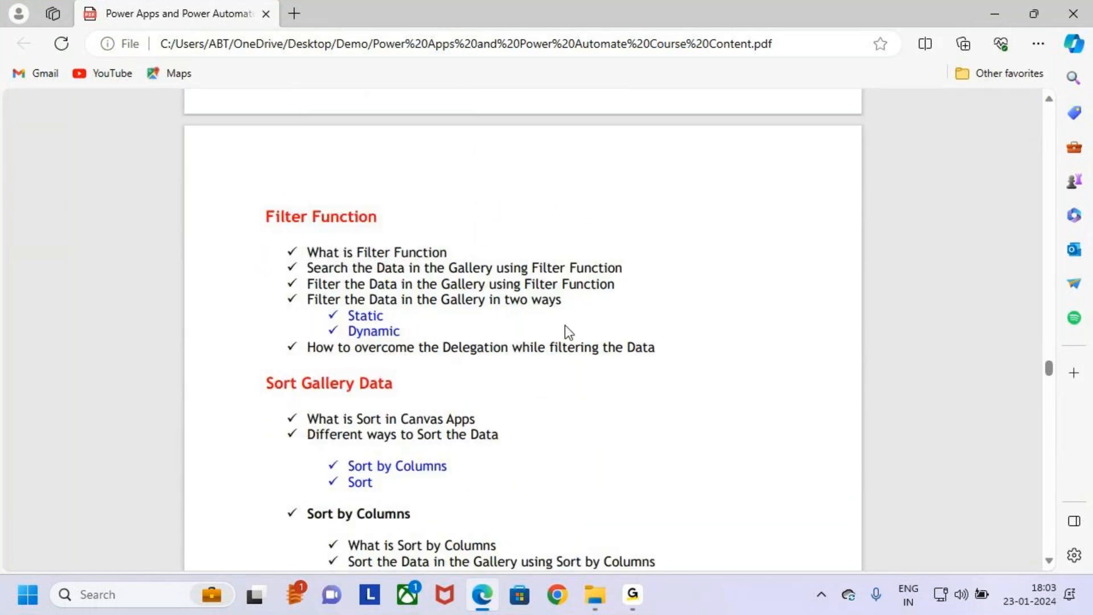
scroll(566, 322, up, 2)
scroll(570, 331, up, 3)
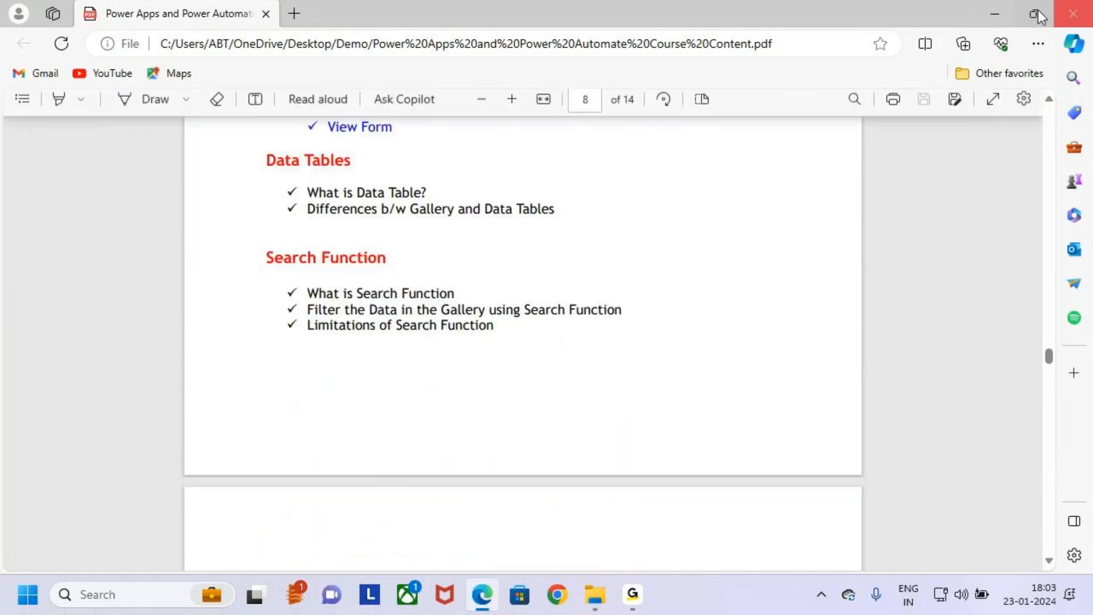
- Minimize the PDF, close the file browser and open a blank Notepad document
click(994, 15)
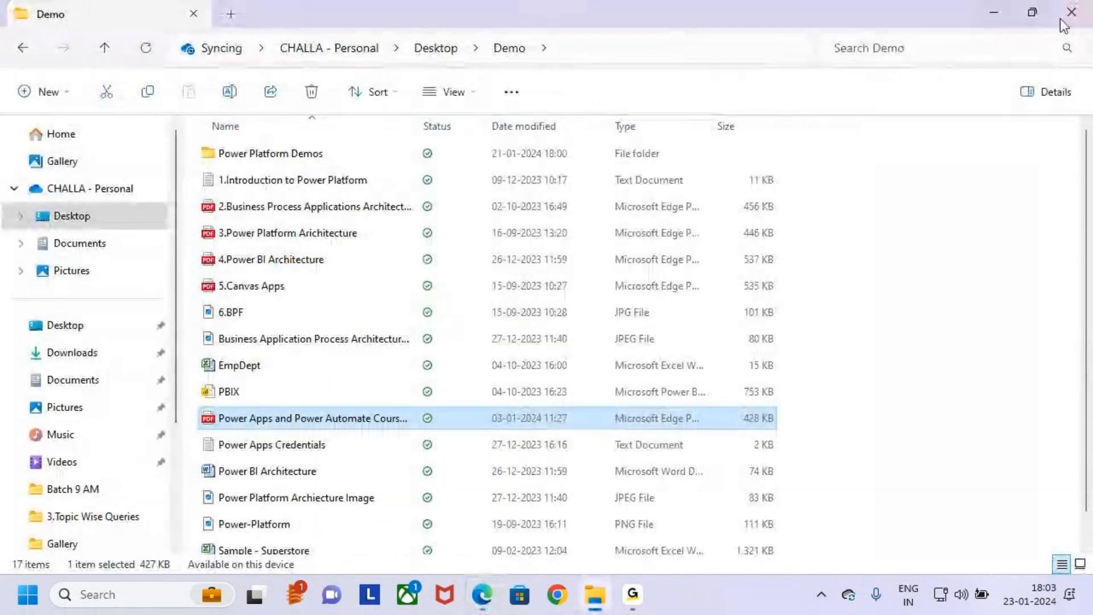
click(1087, 17)
click(176, 601)
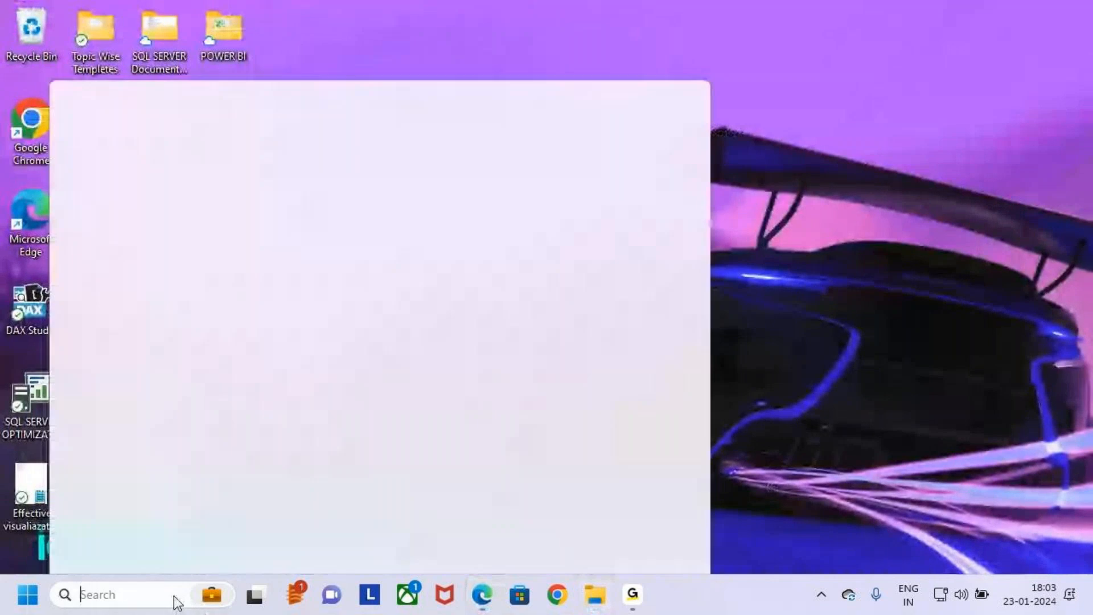
text(NOTE)
key(Return)
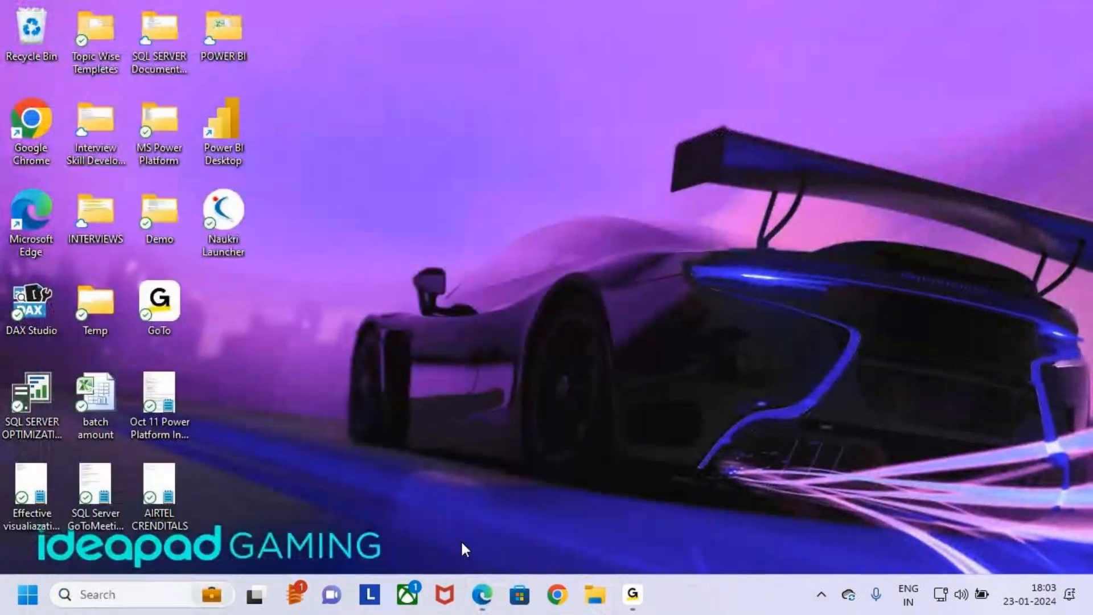
click(844, 101)
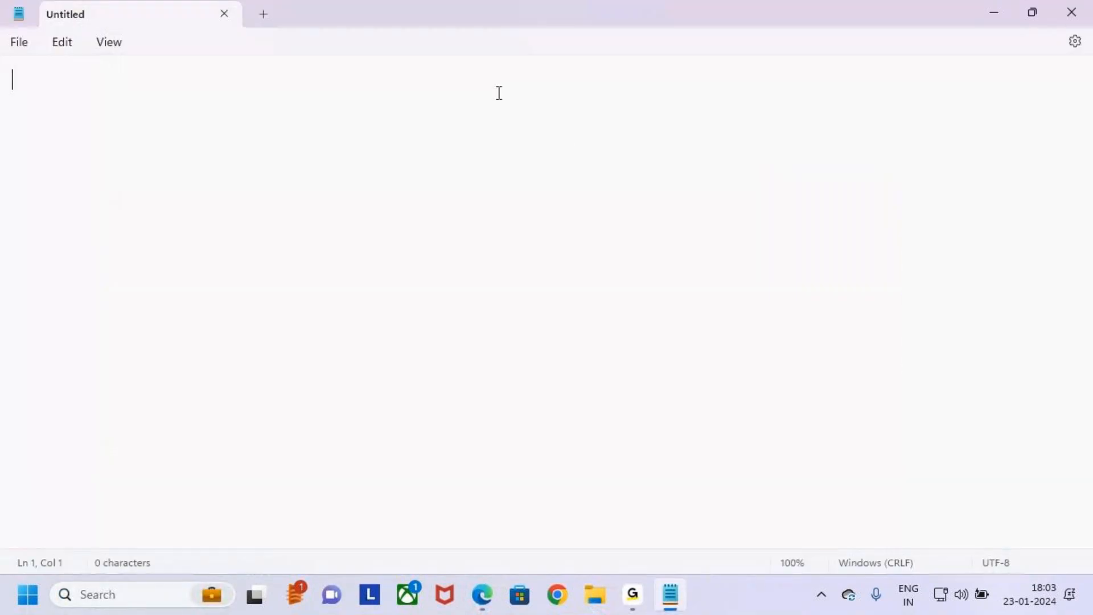
- Write the heading "Search Function" on the first line, indented with six tabs
key(Return)
key(BackSpace)
key(Tab)
- Underline the "Search Function" heading with a row of dashes on the line below
key(Tab)
key(Tab)
key(Tab)
key(Tab)
key(Tab)
text(Search Function)
key(Return)
key(Tab)
key(Tab)
key(Tab)
key(Tab)
key(Tab)
key(Tab)
key(BackSpace)
key(Tab)
text(----------)
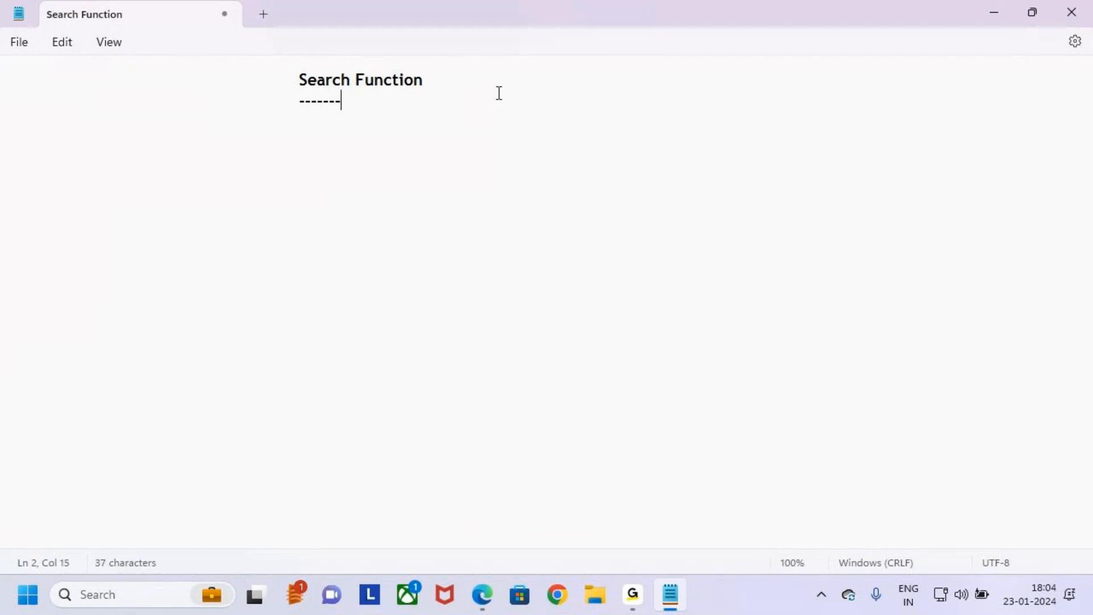
text(--)
key(BackSpace)
key(BackSpace)
key(BackSpace)
key(BackSpace)
text(--------------)
- Write "Search Function is used to Search the Data in the Gallery" on a new indented line below the dashes
key(Return)
key(Tab)
text(Search)
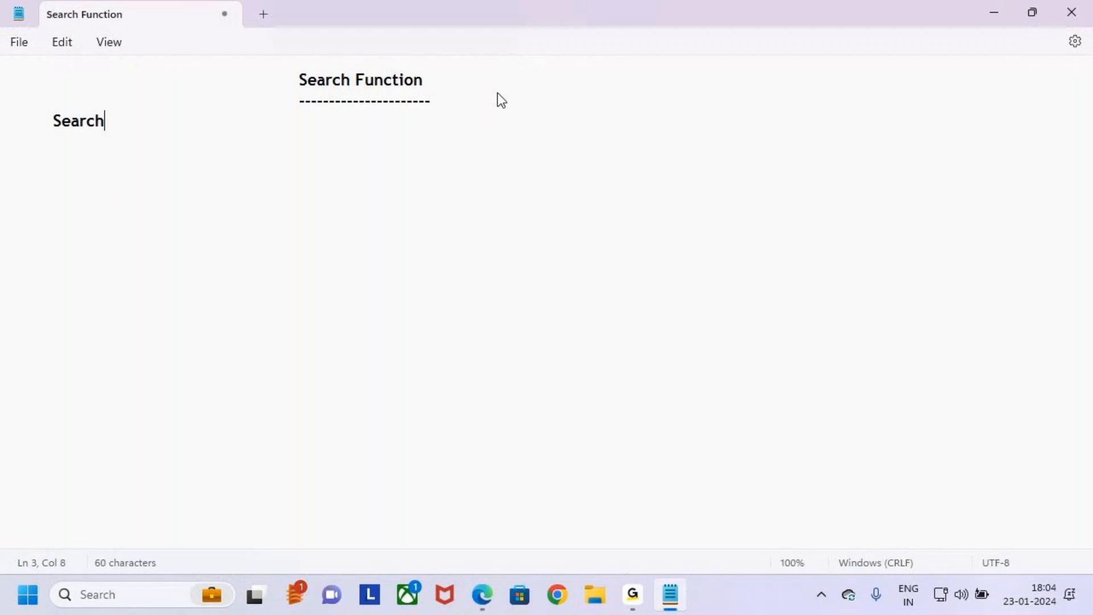
text( Function is )
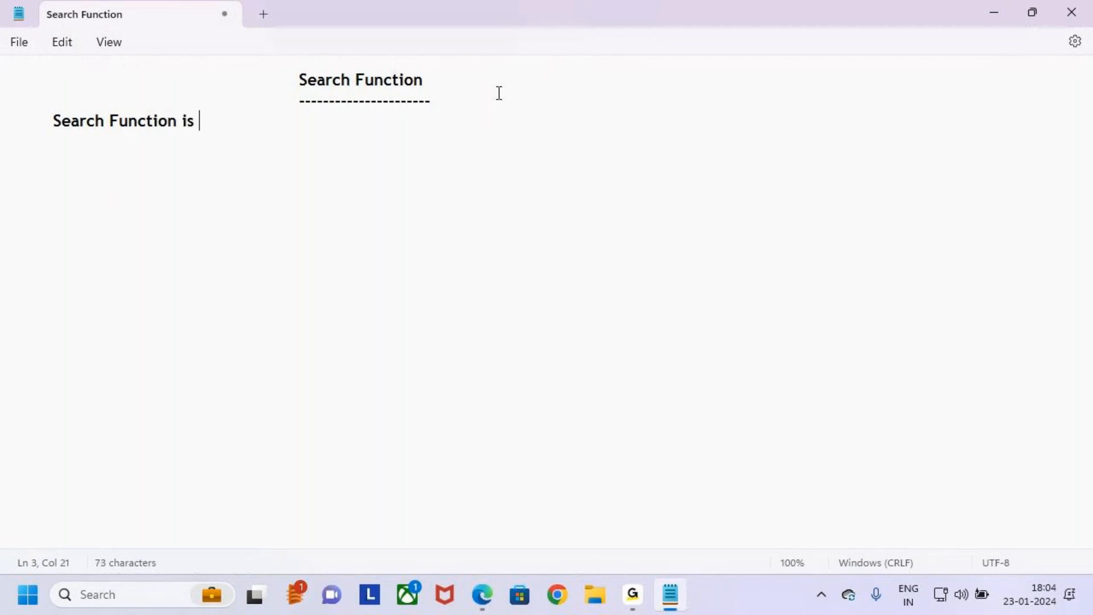
text(used to Search the)
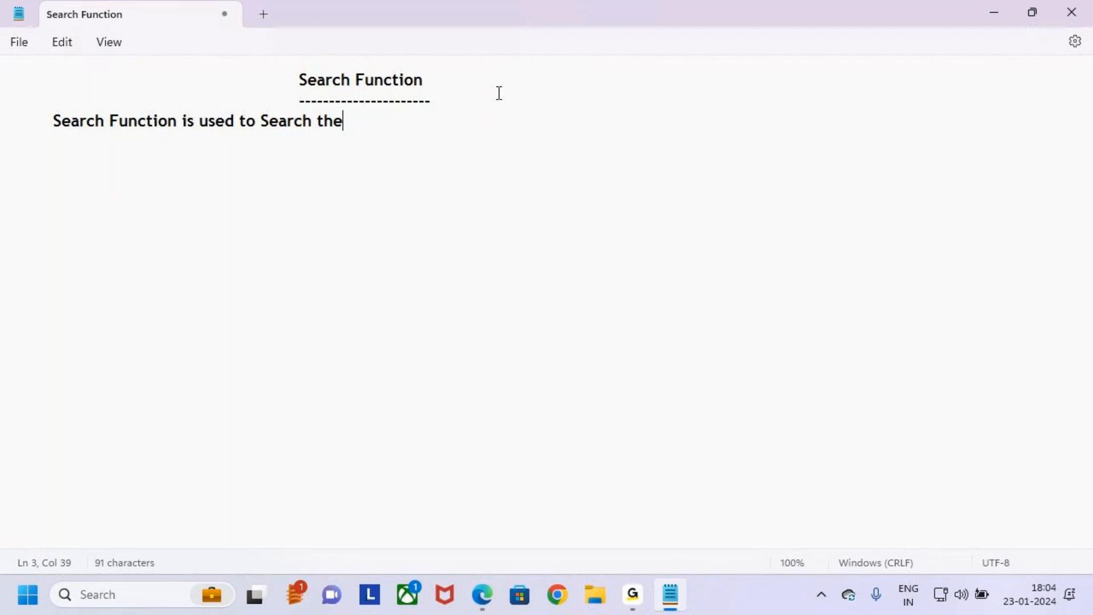
key(BackSpace)
text(e Data)
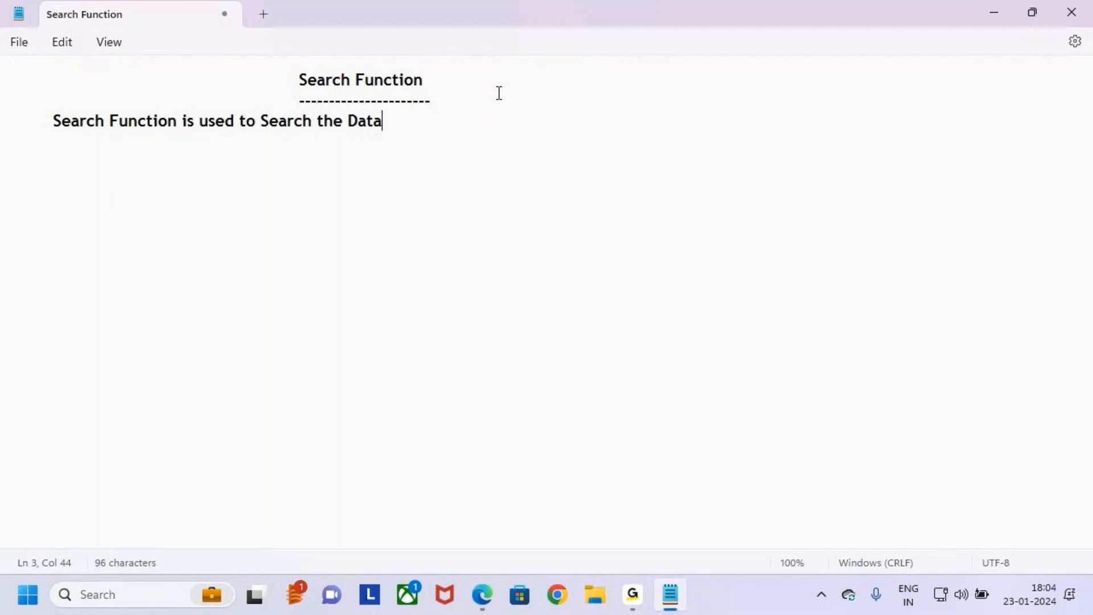
text( in the )
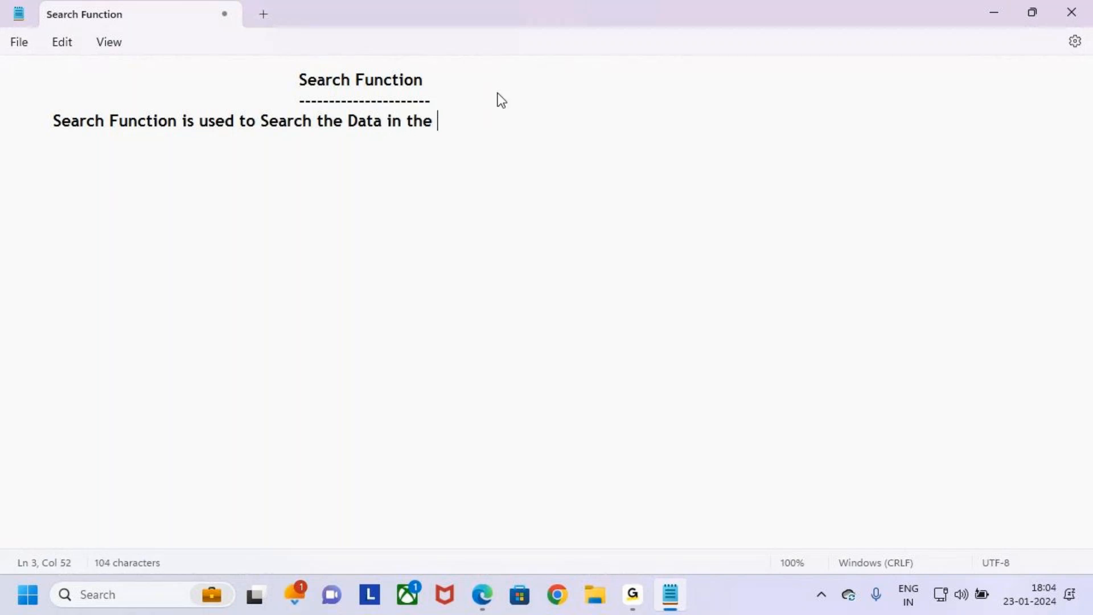
text(Gallery)
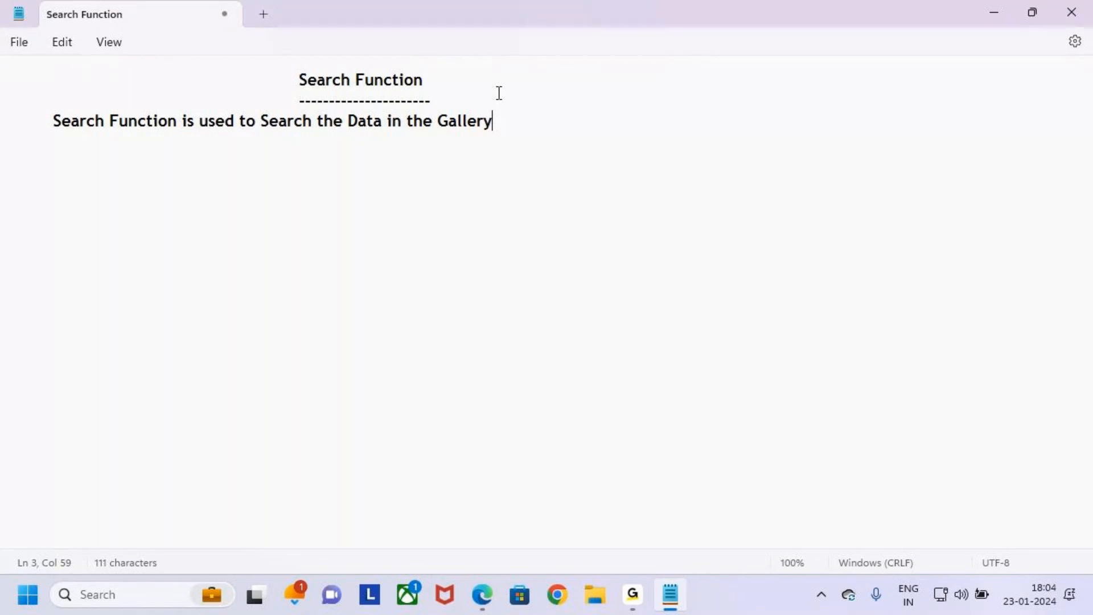
text( based on th)
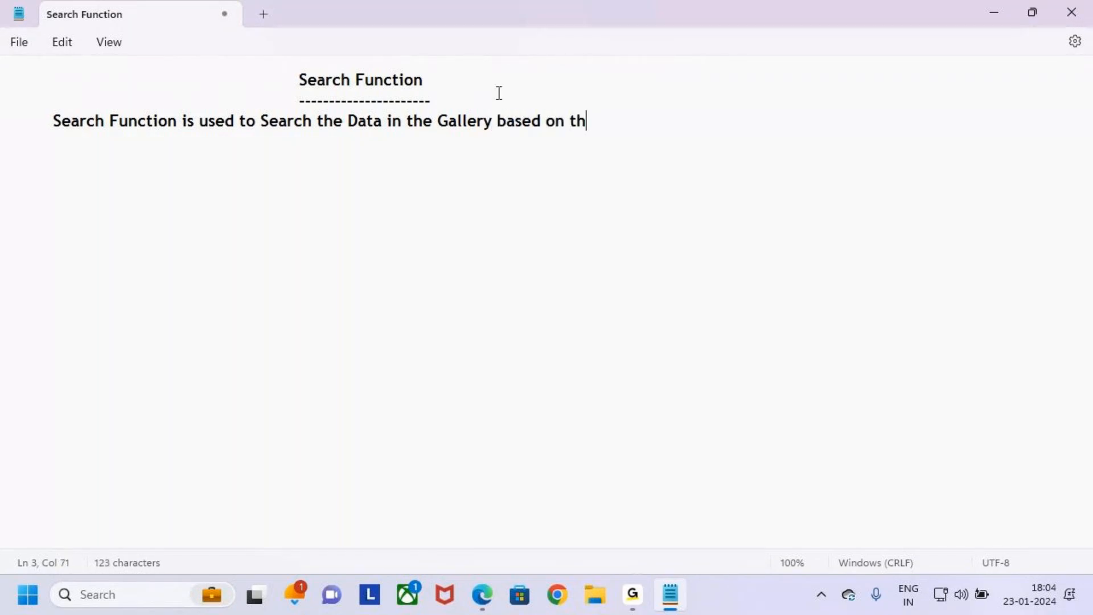
text(e One / M)
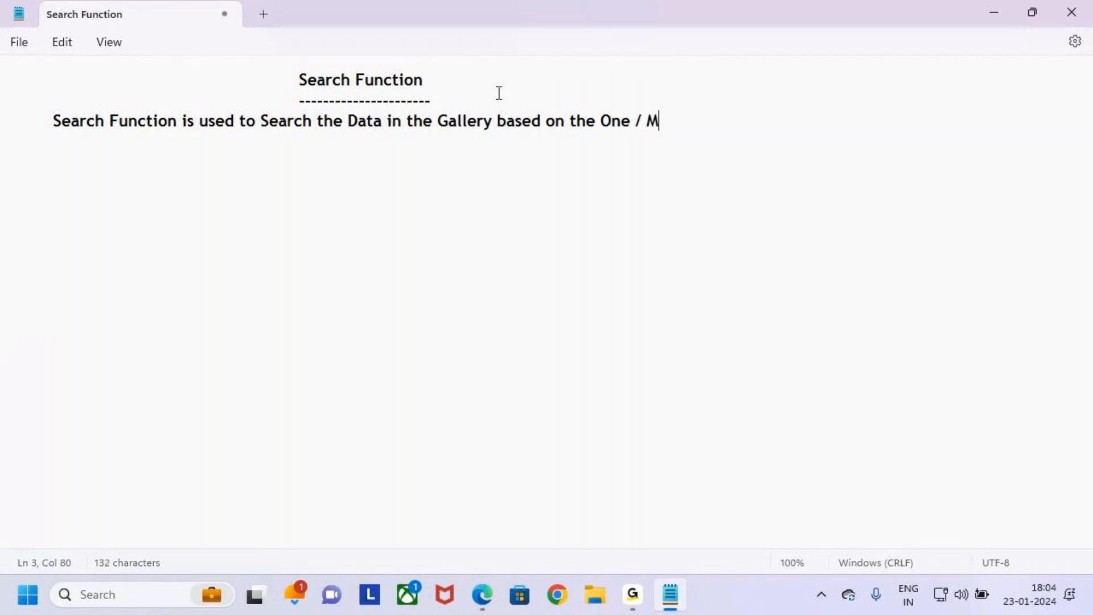
text(ore  Columns)
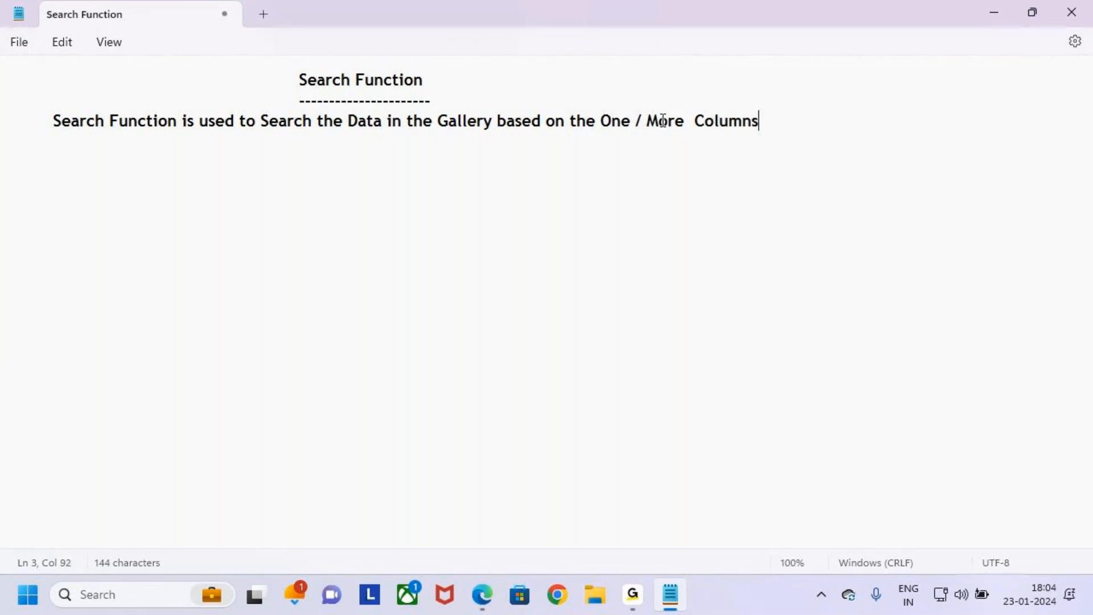
- Change "One" and "More" in the definition sentence to lowercase "one" and "more"
click(610, 118)
key(BackSpace)
key(Delete)
text(on)
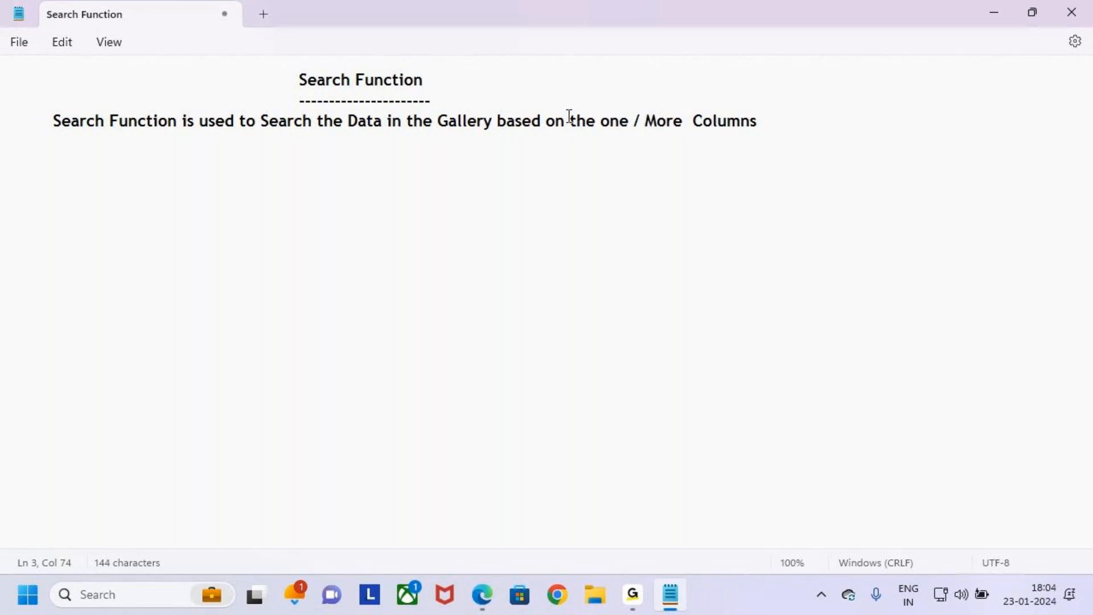
click(656, 121)
key(BackSpace)
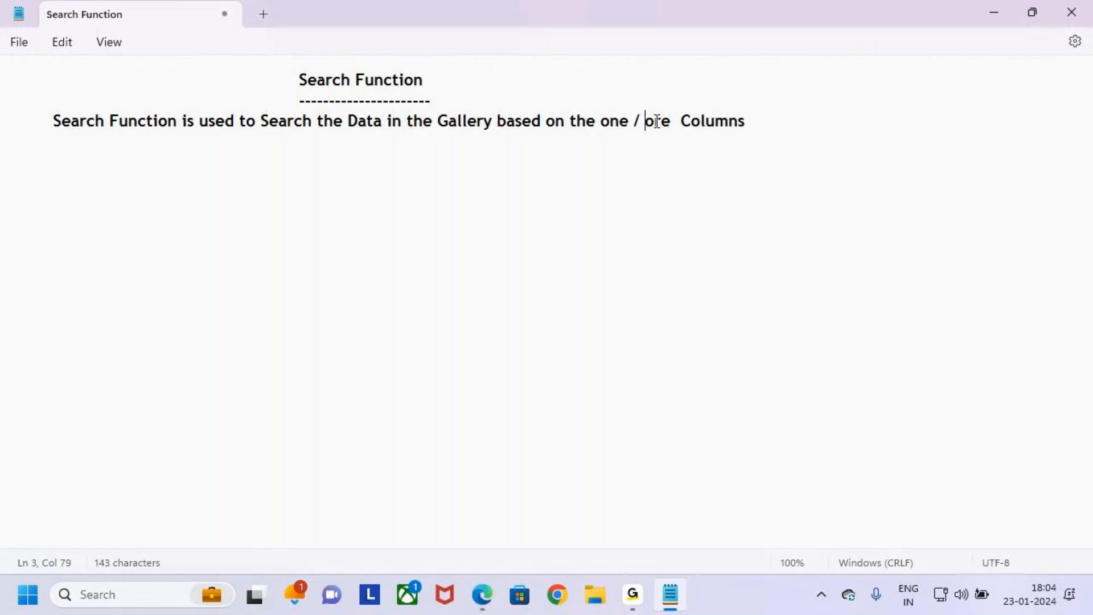
text(m)
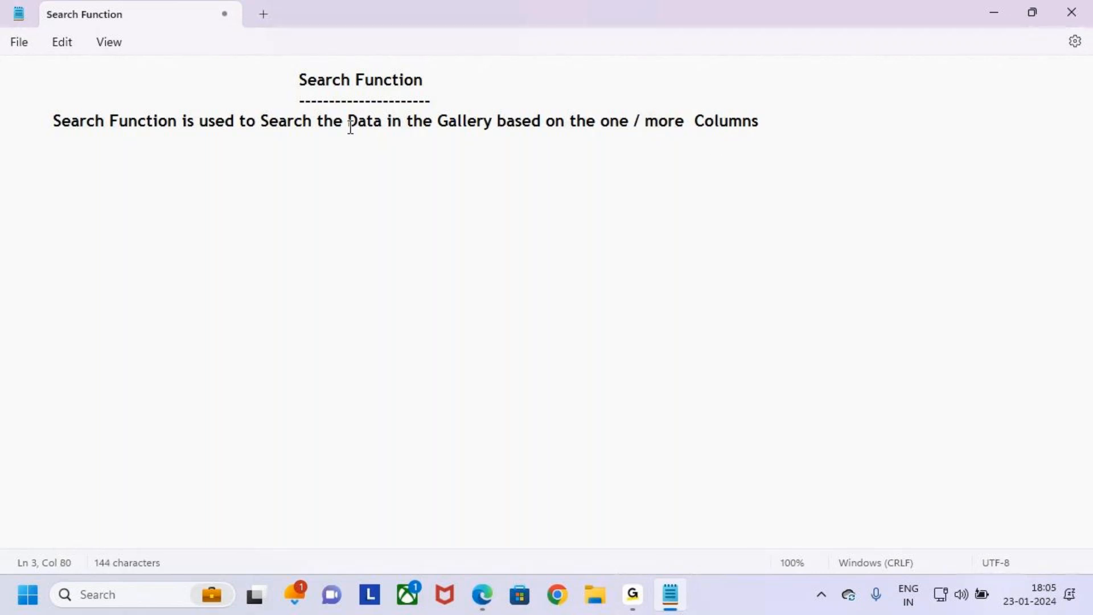
drag(292, 80, 448, 78)
click(453, 159)
click(632, 597)
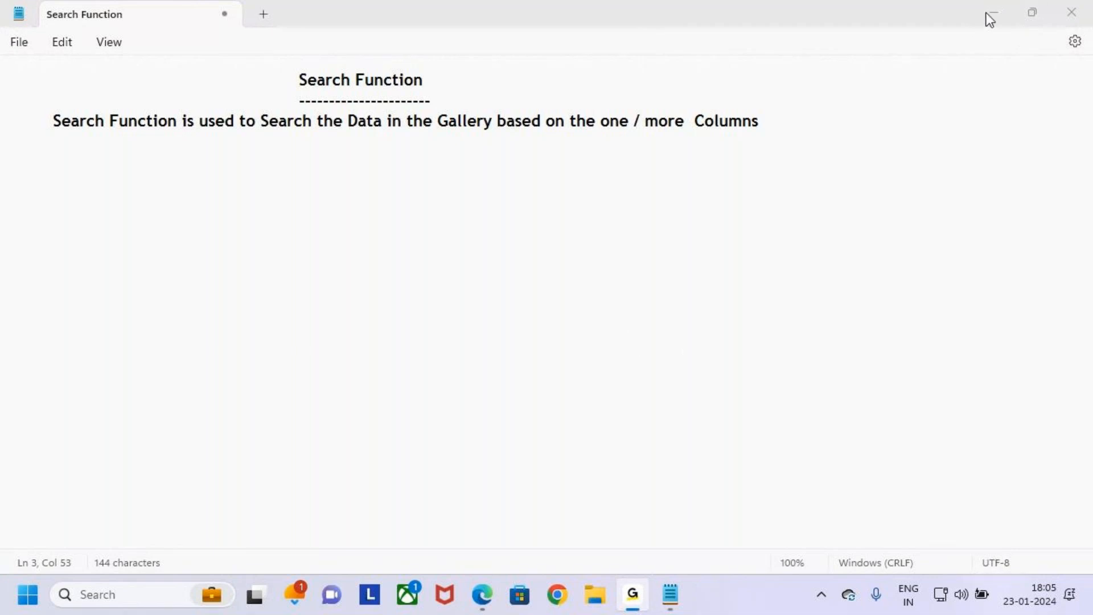
- Sketch a large rectangle in the empty area below the definition and label it with a boxed "Gallery" caption at its centre
mouse_move(480, 236)
mouse_down()
mouse_move(698, 393)
mouse_move(843, 449)
mouse_move(884, 449)
mouse_up()
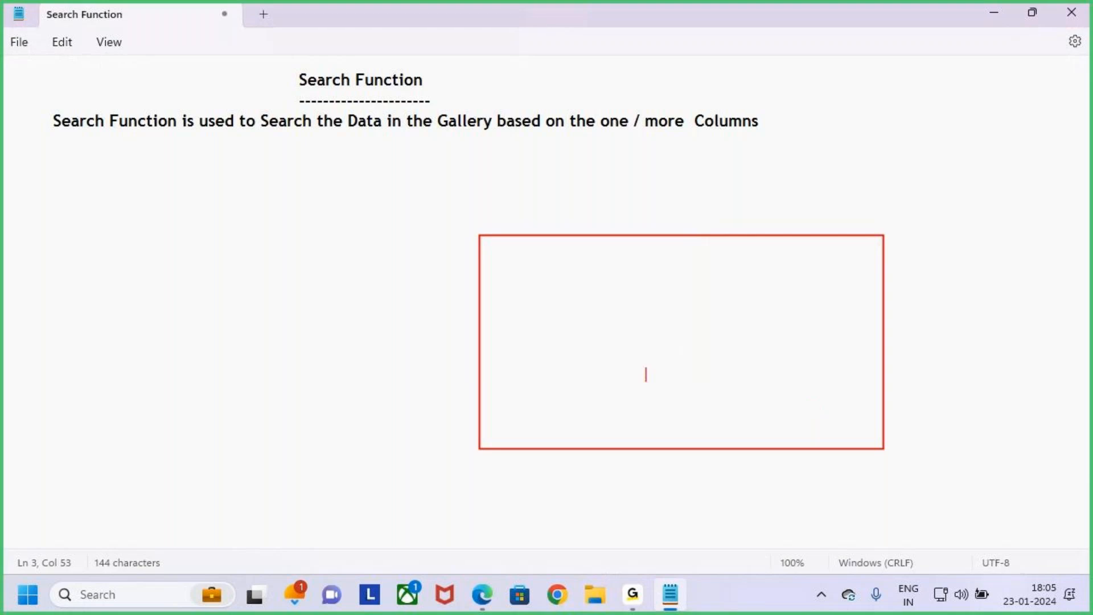
text(Gallery)
drag(621, 325, 697, 349)
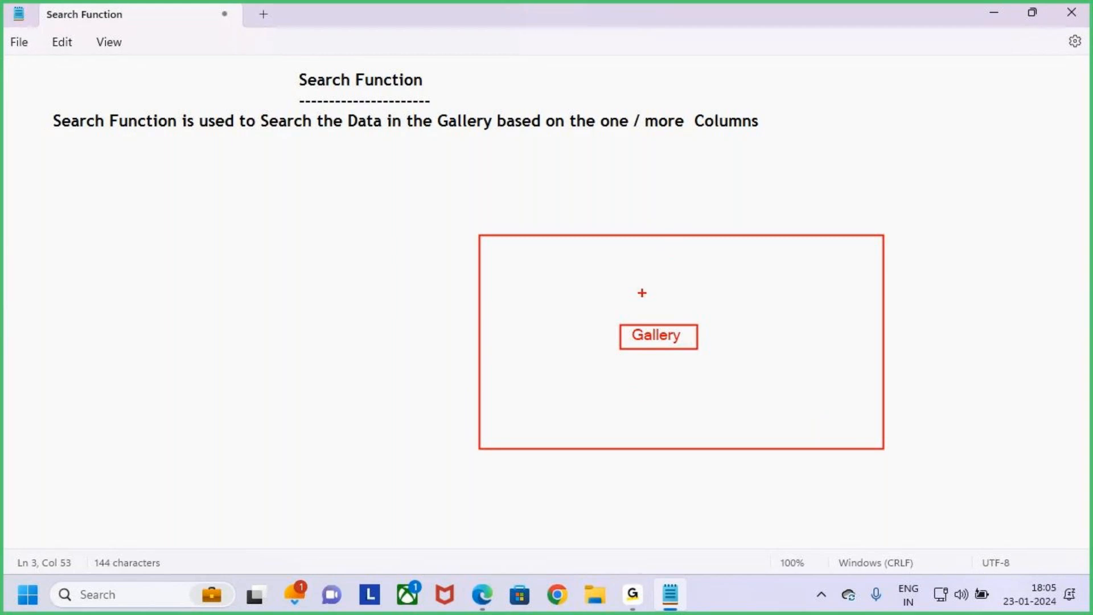
- Sketch an arrow into the gallery rectangle and a boxed "Search" label above it
drag(674, 200, 675, 243)
text(Search)
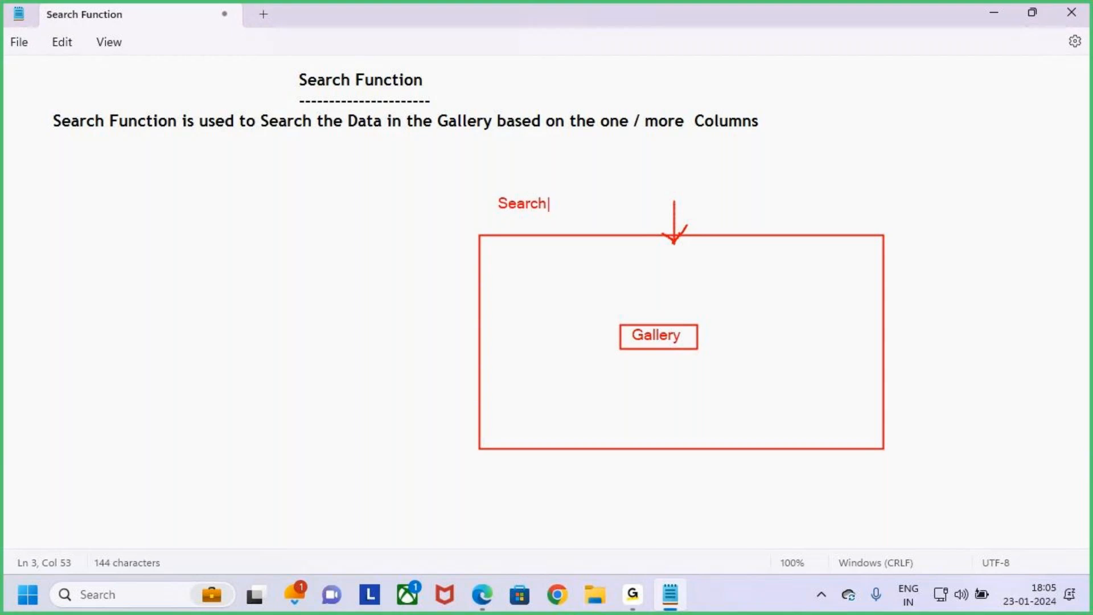
drag(490, 194, 645, 214)
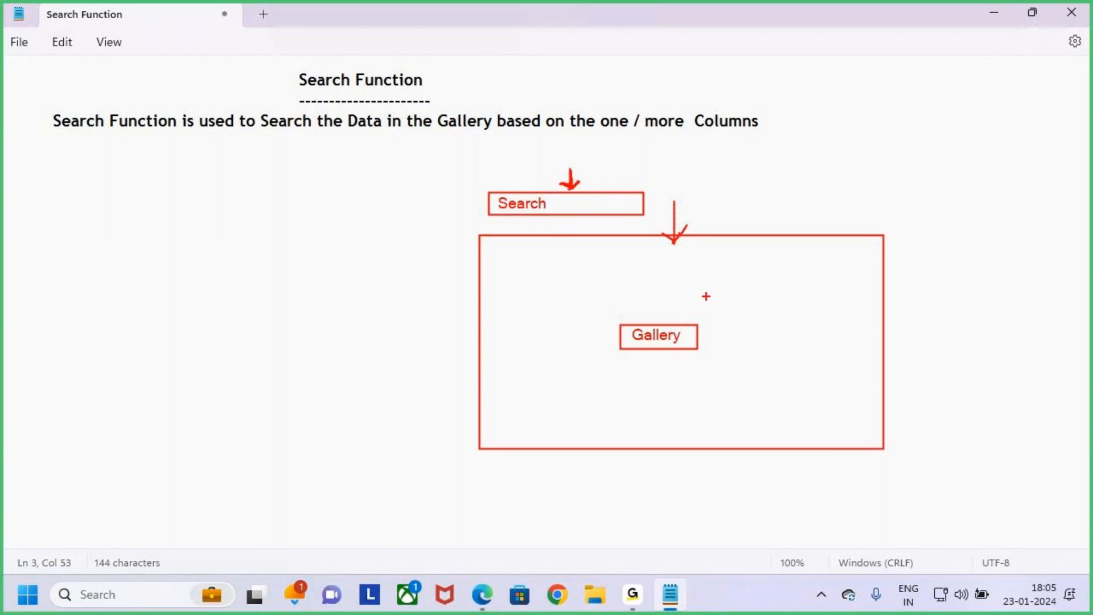
- Mark the "Gallery" label with a tick, underline key phrases of the definition and circle the "Search Function" heading
drag(694, 337, 735, 299)
mouse_move(291, 145)
mouse_down()
mouse_move(444, 164)
mouse_move(520, 142)
mouse_up()
drag(601, 135, 760, 136)
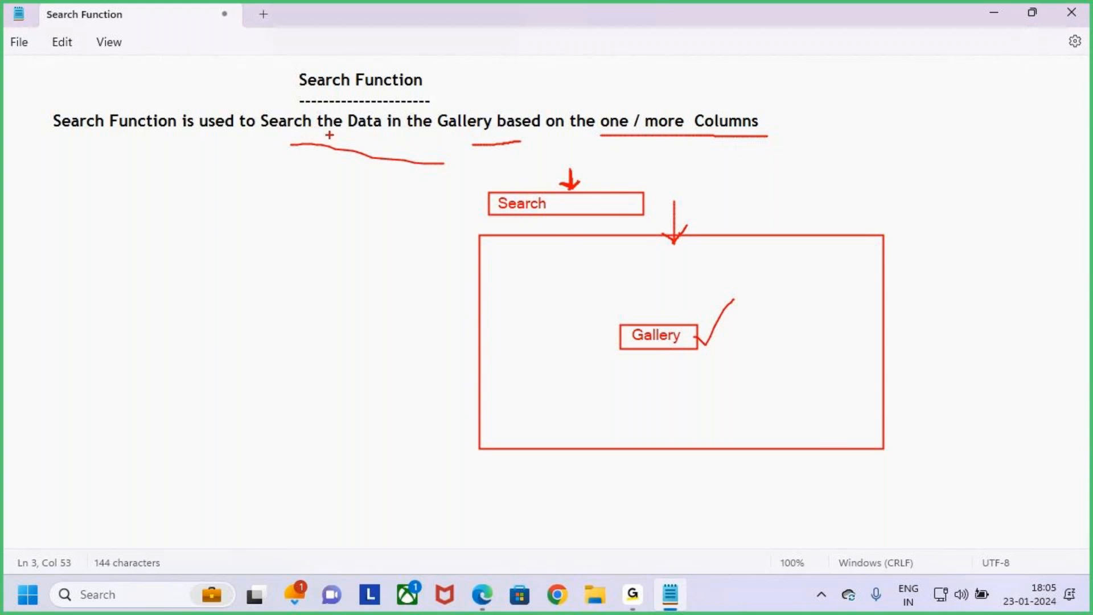
mouse_move(310, 92)
mouse_down()
mouse_move(447, 43)
mouse_move(296, 106)
mouse_up()
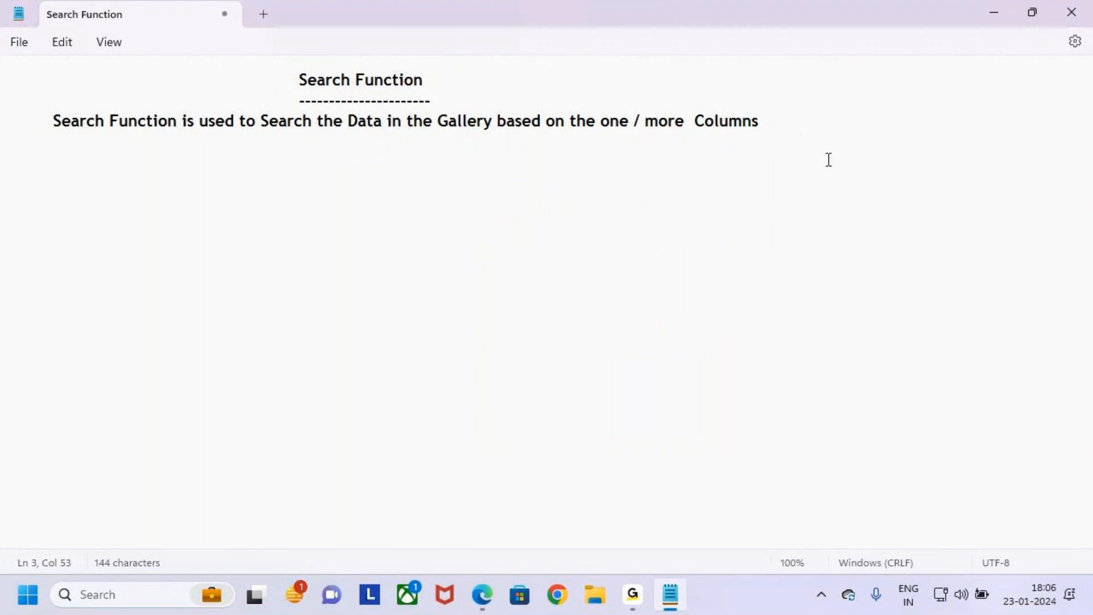
- Start a new indented line after the definition, leaving one blank line between them
click(791, 130)
key(BackSpace)
key(BackSpace)
text(ns)
key(Return)
key(Return)
key(Tab)
- Underline "Gallery" and "one / more" with on-screen marks, box the heading with an arrow, and clear the marks
key(ctrl+2)
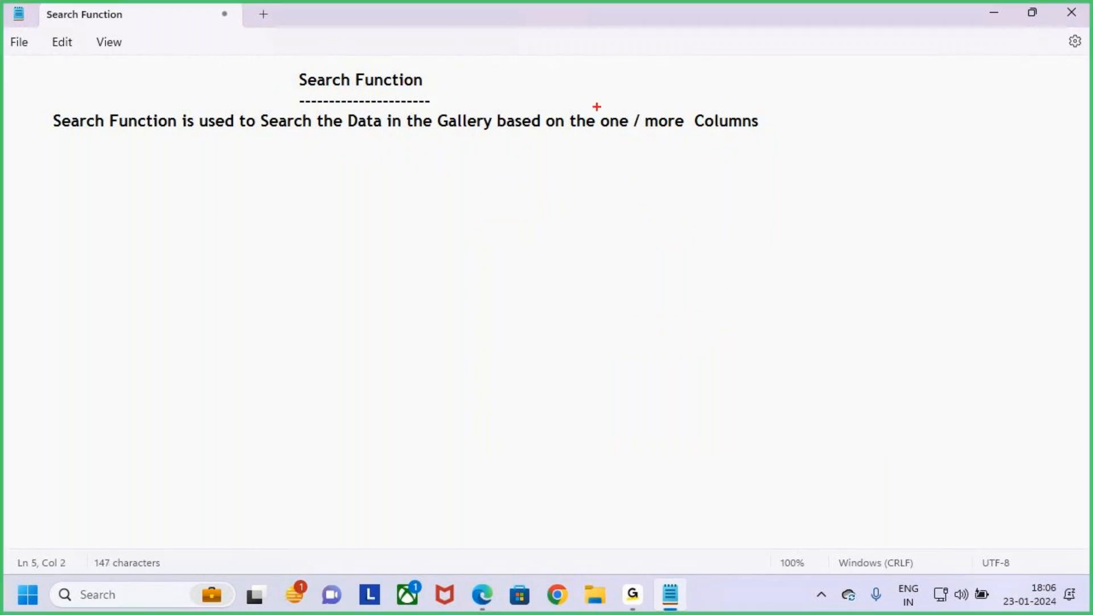
drag(423, 135, 468, 135)
mouse_move(600, 137)
mouse_down()
mouse_move(667, 137)
mouse_move(649, 140)
mouse_up()
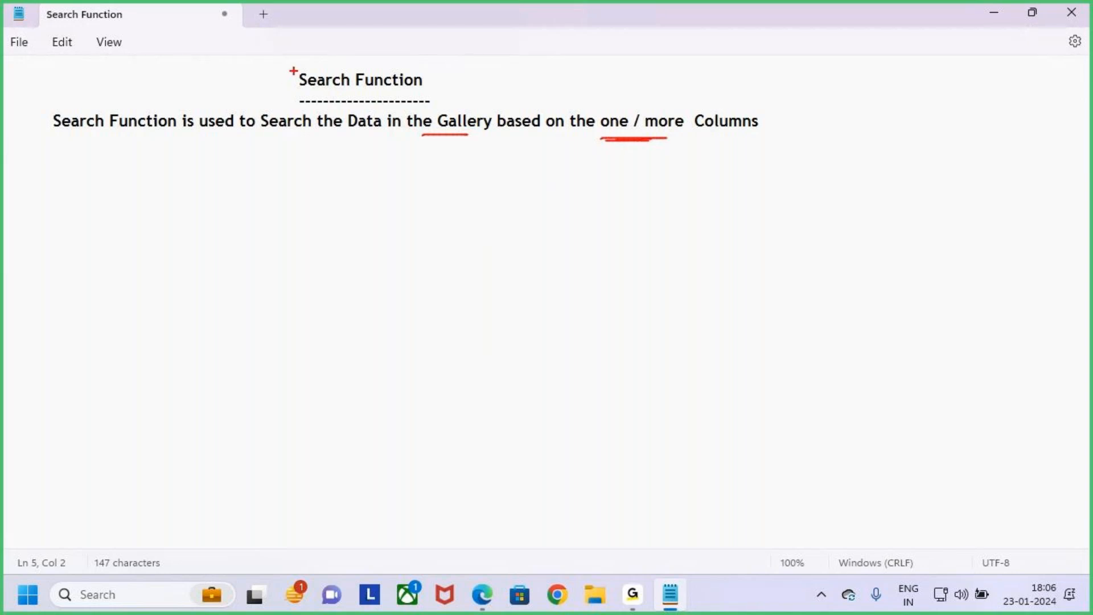
drag(288, 66, 418, 95)
mouse_move(341, 38)
mouse_down()
mouse_move(342, 64)
mouse_move(359, 50)
mouse_up()
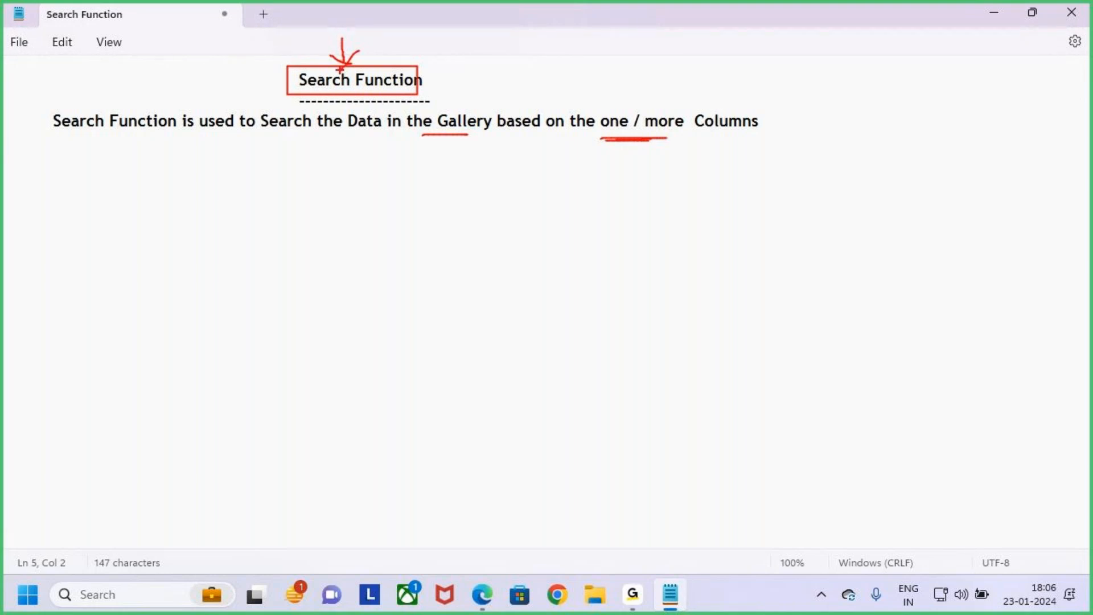
key(Escape)
- Write "It is used to Search the Data on the Text Data" on the indented line below the definition
click(18, 174)
click(99, 148)
key(Return)
text(It is used to Search the Data on the Text Data)
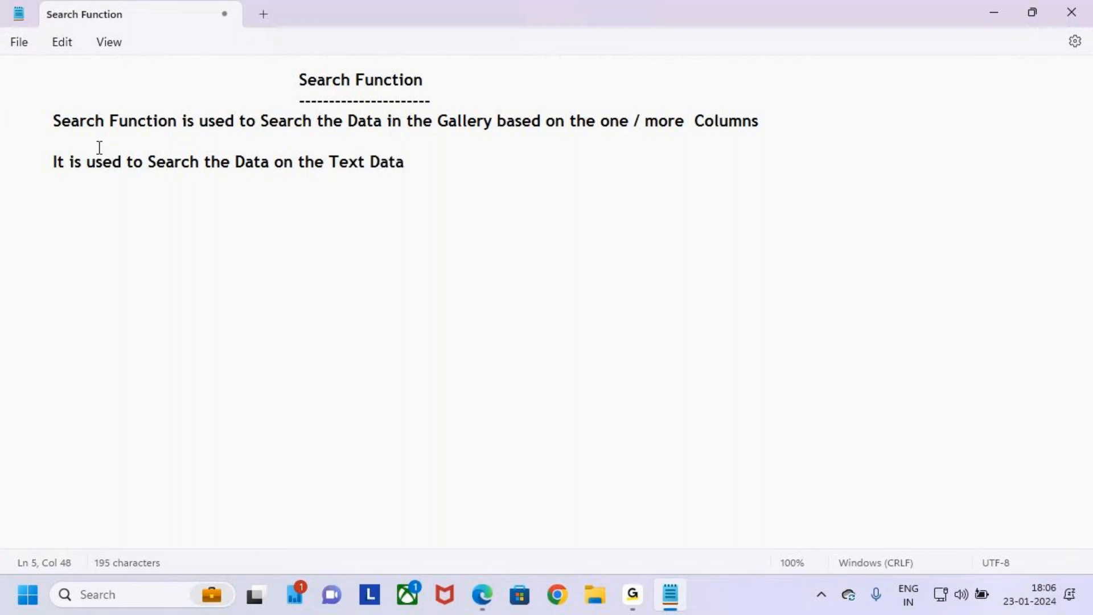
text( Type")
- Add "Type" to the second note and enclose "Text Data Type" in double quotation marks
key(Left)
key(Left)
key(Left)
key(Left)
key(Left)
key(Left)
key(Left)
key(Left)
key(Left)
key(Left)
key(Left)
key(BackSpace)
key(BackSpace)
text(e ")
key(Right)
key(Right)
key(Right)
key(Right)
key(Right)
key(Right)
key(Right)
key(Right)
key(Right)
key(Right)
key(Right)
key(Right)
key(Right)
key(Down)
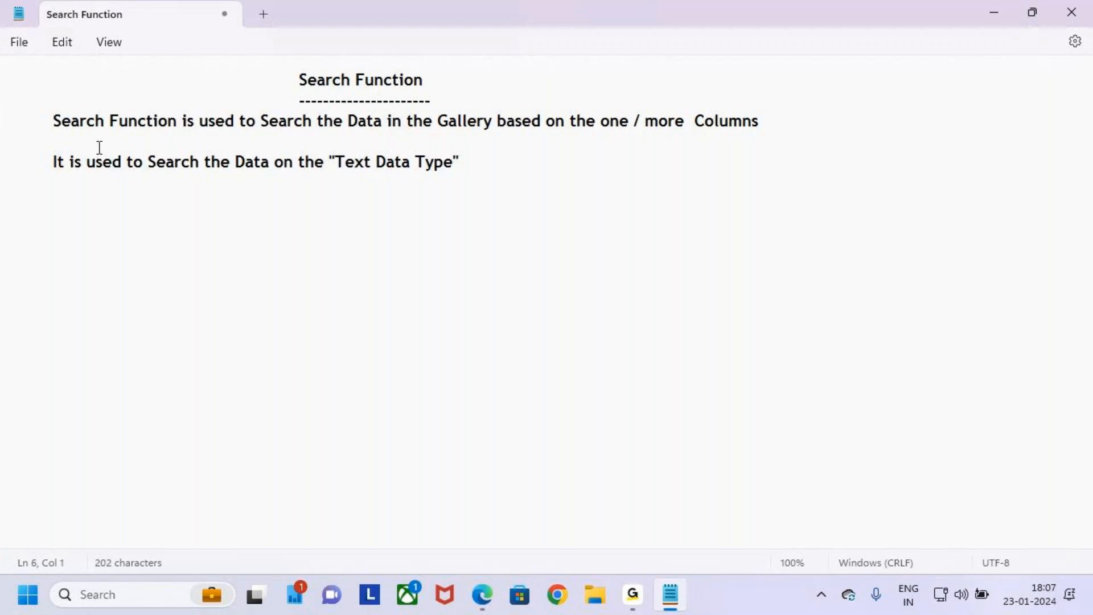
text(")
- Finish the second note with "Columns only" after the quoted phrase, using a lowercase "o" in "only"
key(BackSpace)
key(BackSpace)
key(BackSpace)
text(pe")
key(BackSpace)
text(")
text( Columns On)
text(lu)
key(BackSpace)
text(y)
click(544, 163)
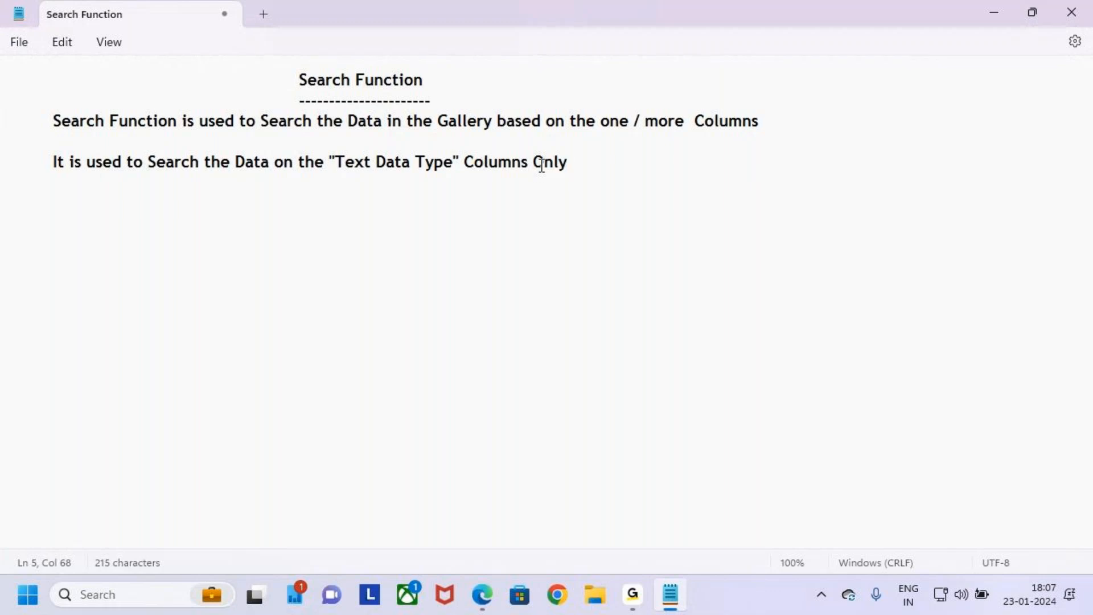
key(BackSpace)
key(BackSpace)
text(o)
- Highlight "Search" and "Text Data Type", draw a box around the quoted phrase through "only", tick the heading, and clear the drawn marks
drag(293, 81, 360, 88)
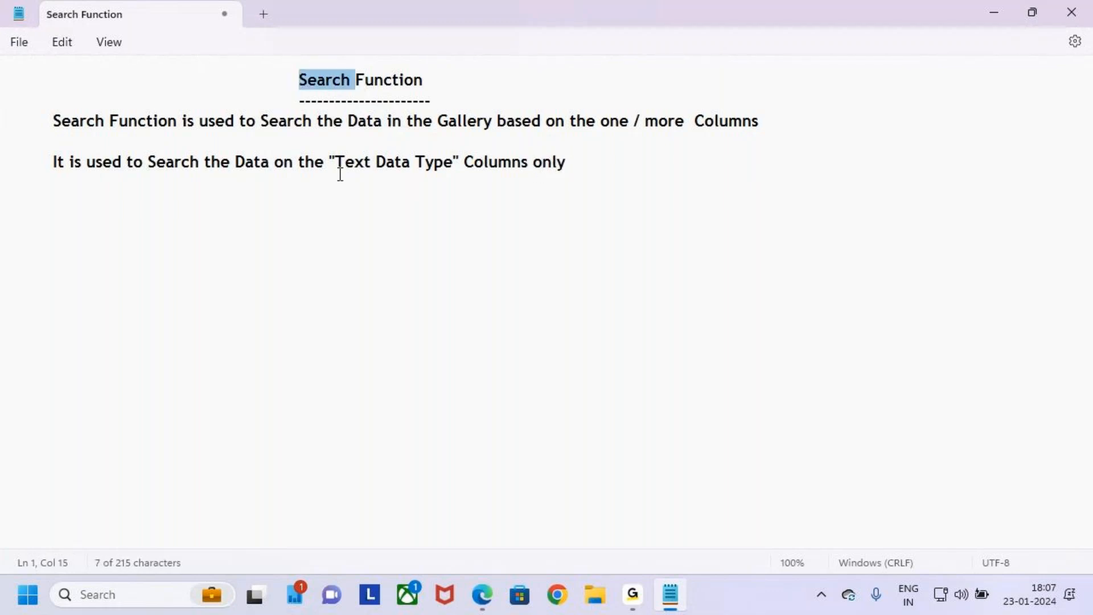
drag(334, 162, 438, 168)
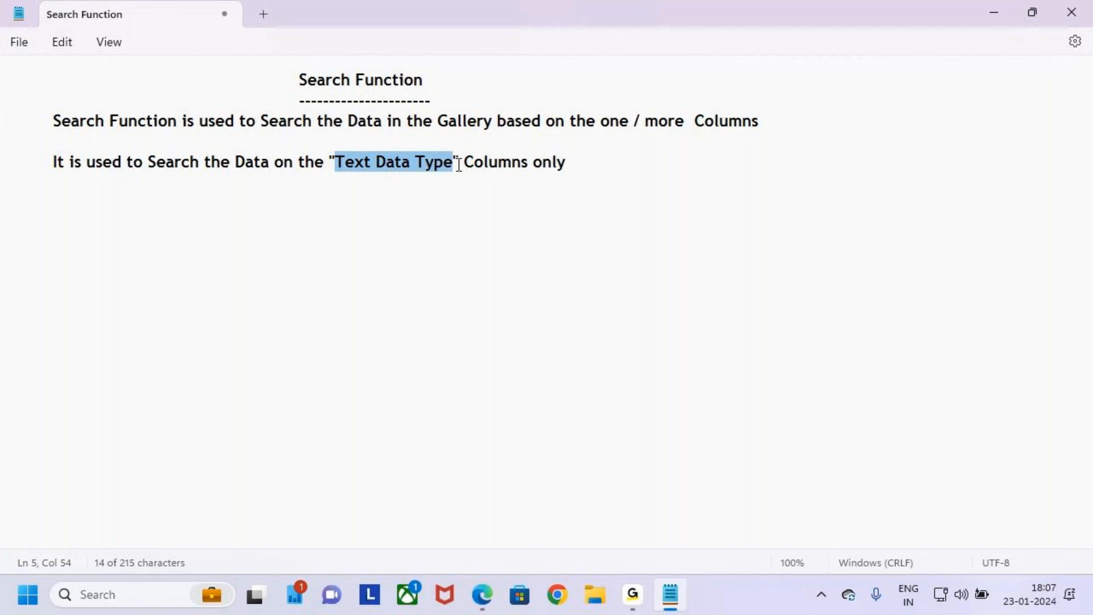
key(ctrl+2)
mouse_move(328, 150)
mouse_down()
mouse_move(398, 169)
mouse_move(590, 173)
mouse_up()
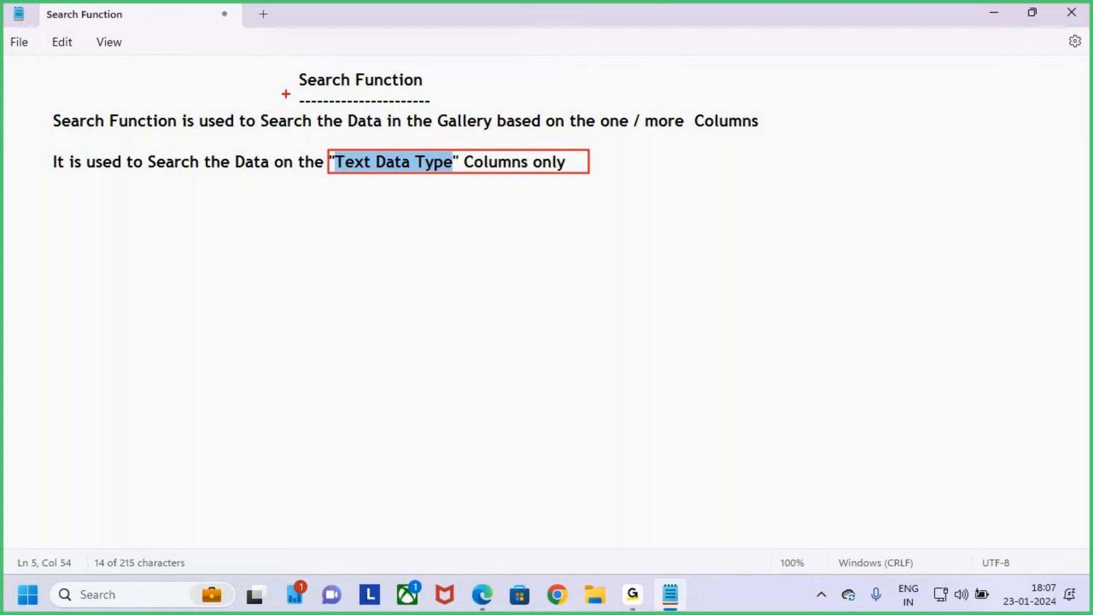
drag(299, 84, 325, 24)
key(Escape)
- Write "It is not Possible to Search the Data in the" on a new indented line, leaving a blank line after the second note
click(608, 166)
key(Return)
key(Return)
key(Tab)
text(It)
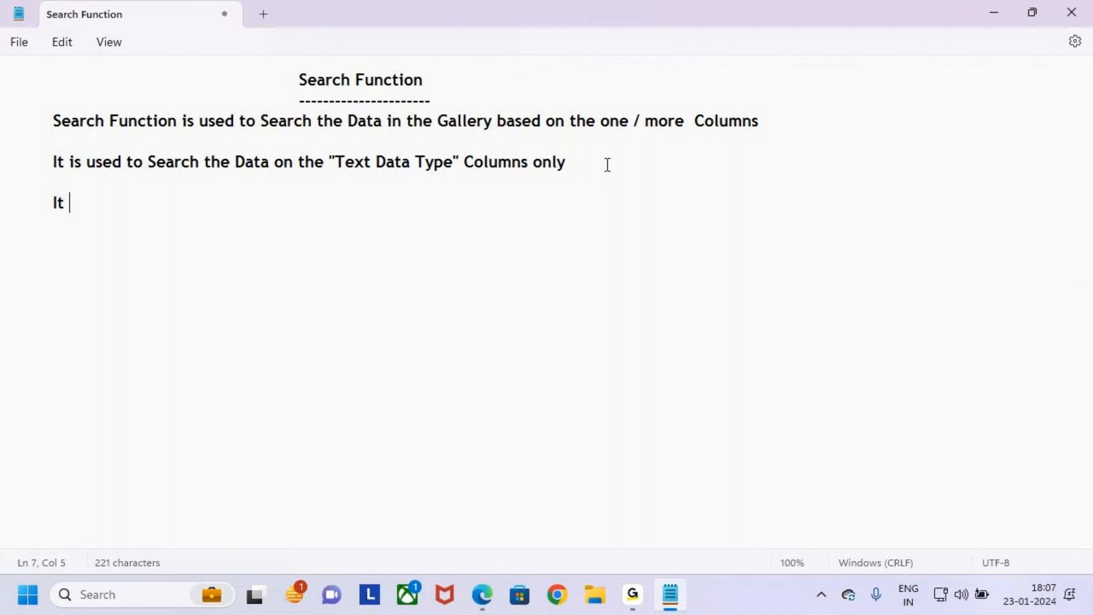
key(BackSpace)
key(BackSpace)
key(BackSpace)
text(It ias not)
key(BackSpace)
key(BackSpace)
key(BackSpace)
key(BackSpace)
key(BackSpace)
key(BackSpace)
key(BackSpace)
text(s not Possib)
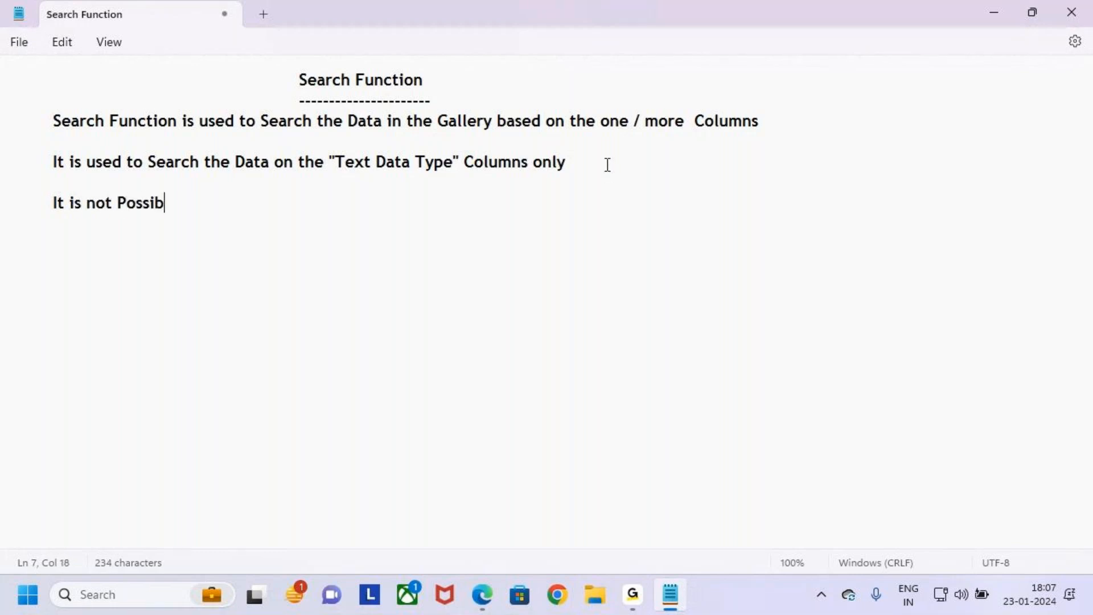
text(le to Search the Data in the)
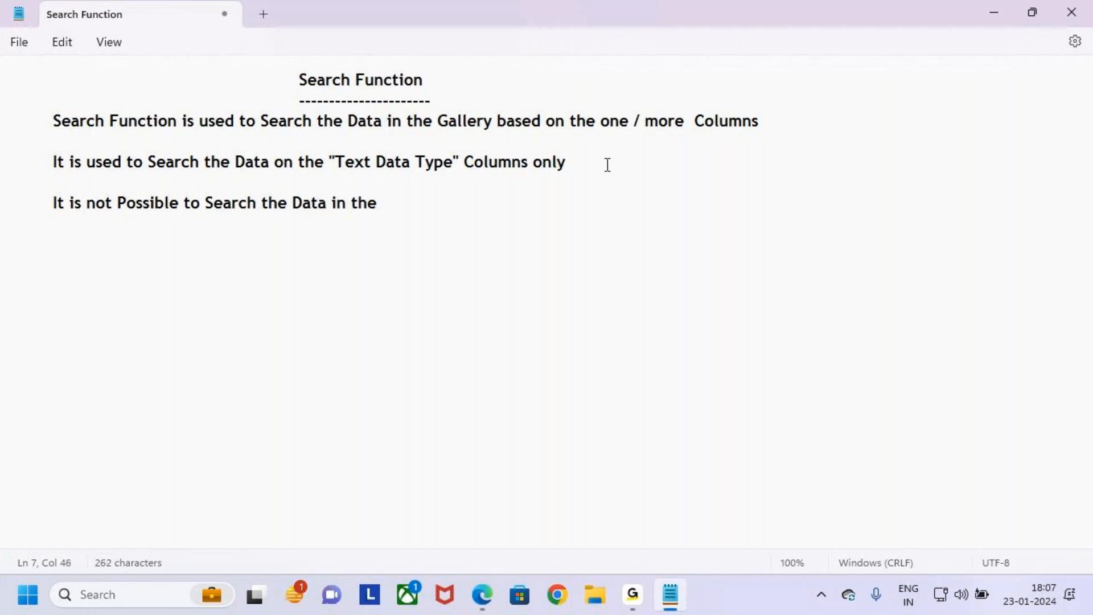
- Change "in the" to "on the" in the third note and continue it with "Complex Data Types Columns"
key(BackSpace)
key(BackSpace)
key(BackSpace)
key(BackSpace)
key(BackSpace)
key(BackSpace)
key(BackSpace)
key(BackSpace)
key(BackSpace)
text(ta on the Complex)
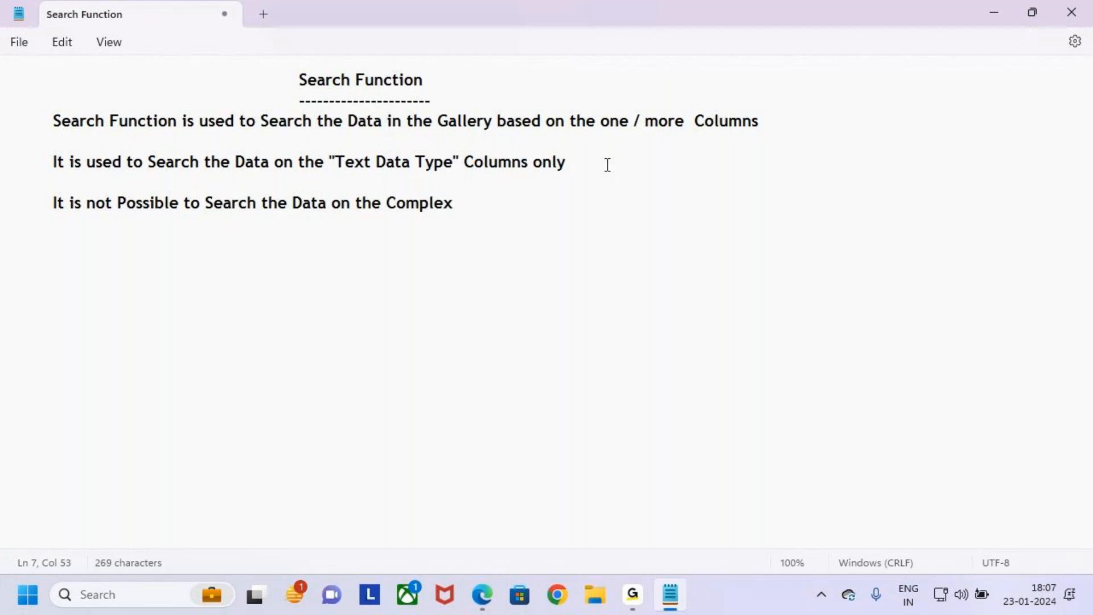
text( Data Ty)
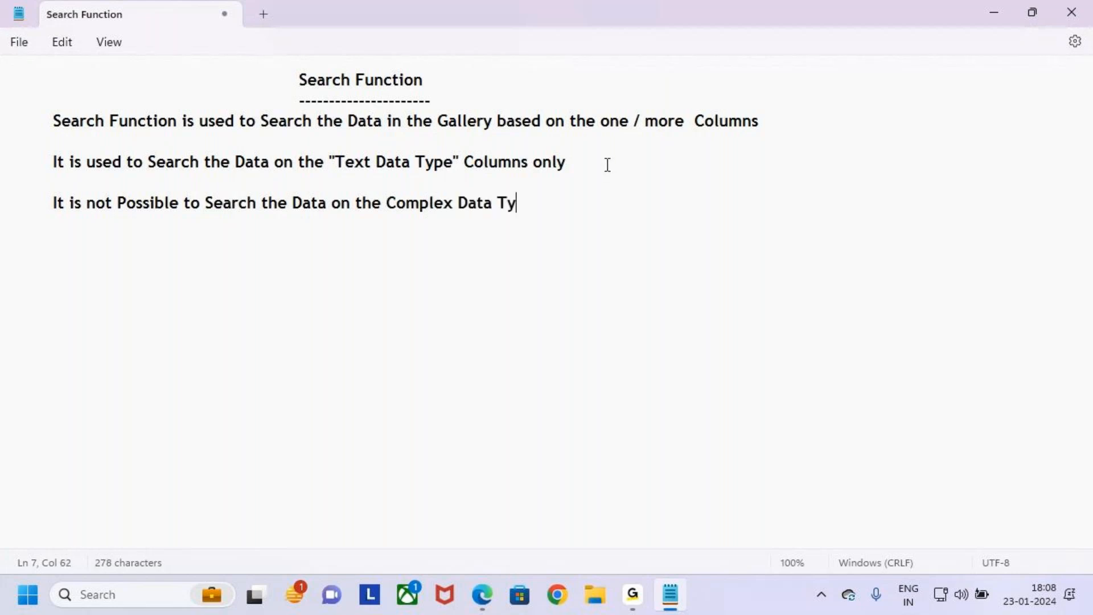
text(pes Coilumns)
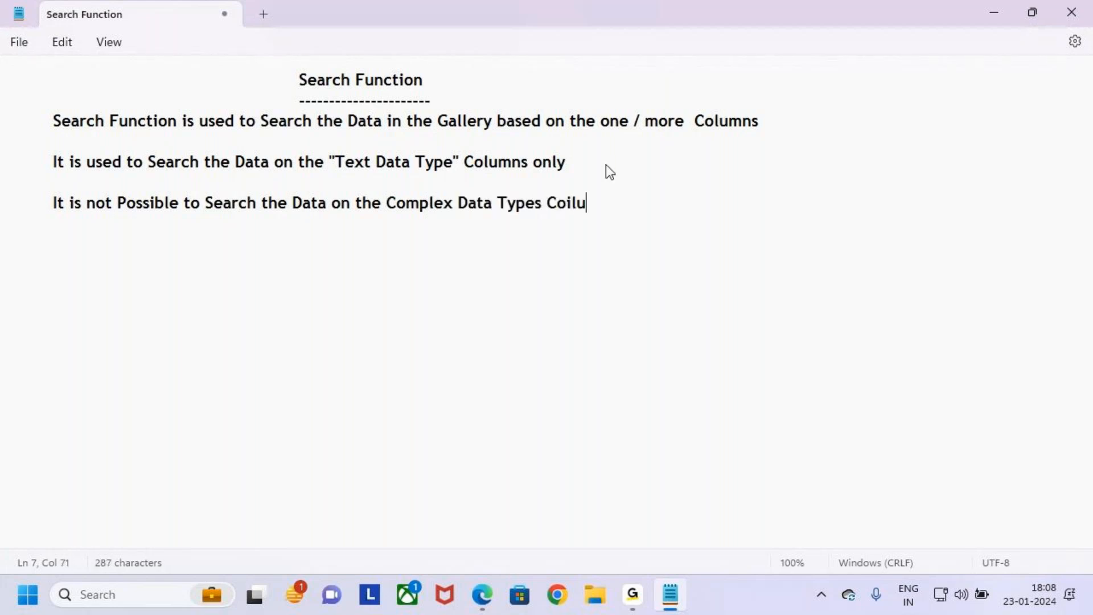
key(Left)
- Extend the third note with "Like (Number , Date)" after "Columns"
key(Left)
key(Left)
key(Left)
key(Left)
key(BackSpace)
drag(397, 204, 591, 208)
click(622, 206)
key(BackSpace)
key(BackSpace)
text(ns L)
text(ike (Ny))
key(Left)
text(Ny)
key(BackSpace)
text(umcer)
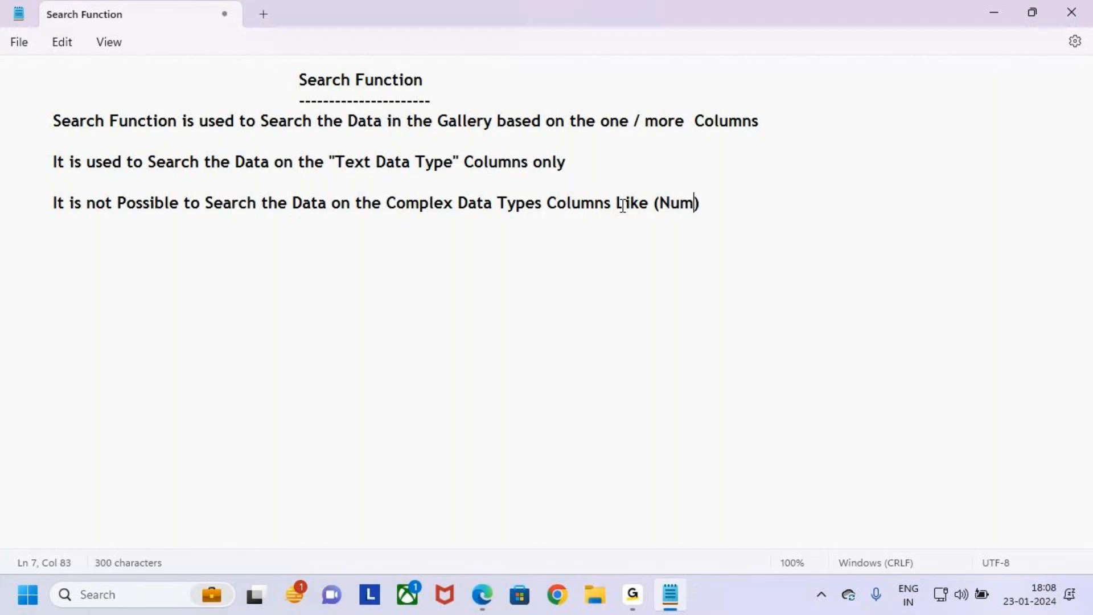
key(BackSpace)
key(BackSpace)
key(BackSpace)
key(BackSpace)
key(BackSpace)
key(BackSpace)
text(Number ,)
text(Date)
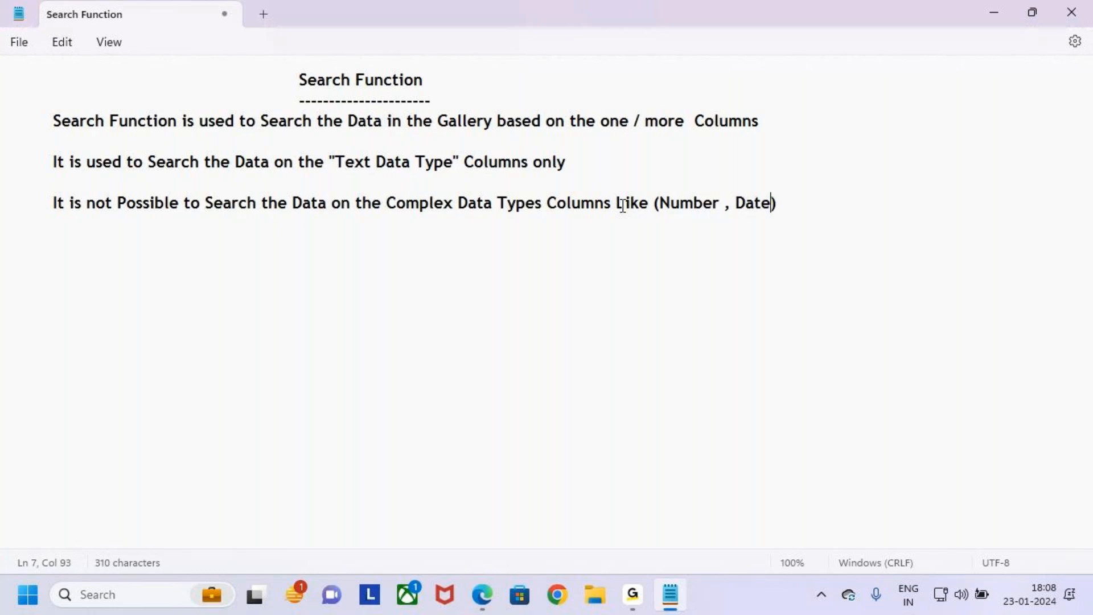
text( , Choice ,,,,,,,)
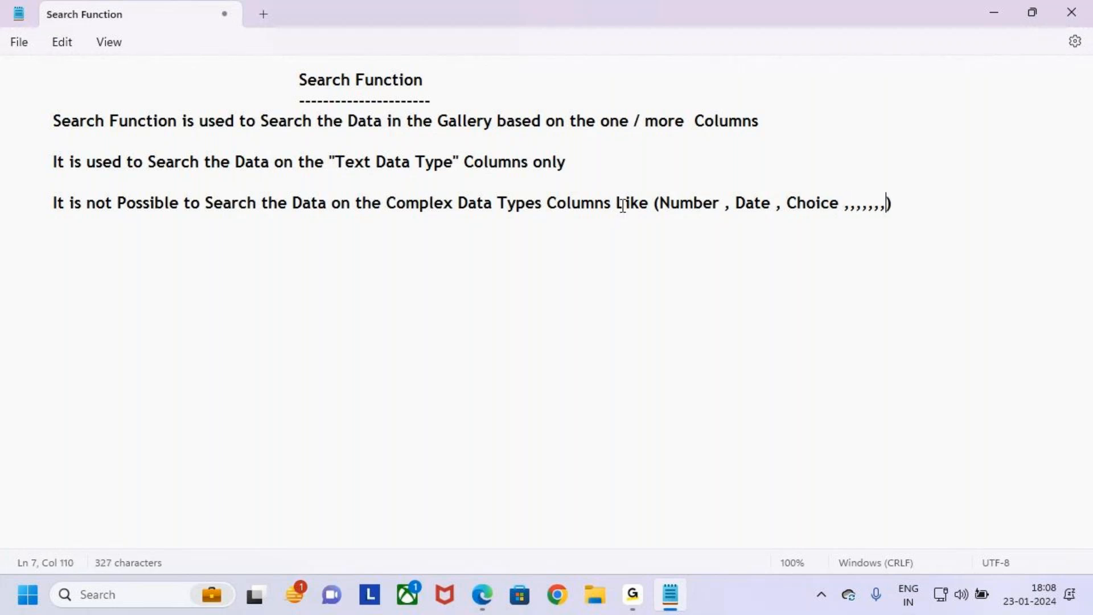
- Review the text type restriction and the list of unsupported complex types by highlighting those phrases and the heading
drag(329, 161, 483, 166)
drag(660, 206, 841, 209)
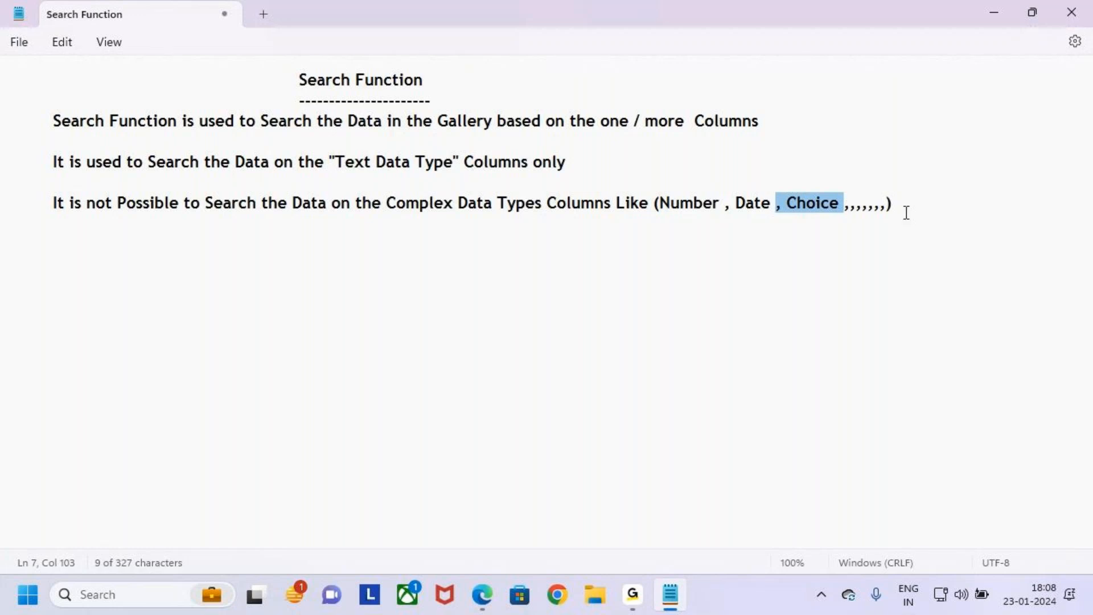
drag(917, 209, 284, 201)
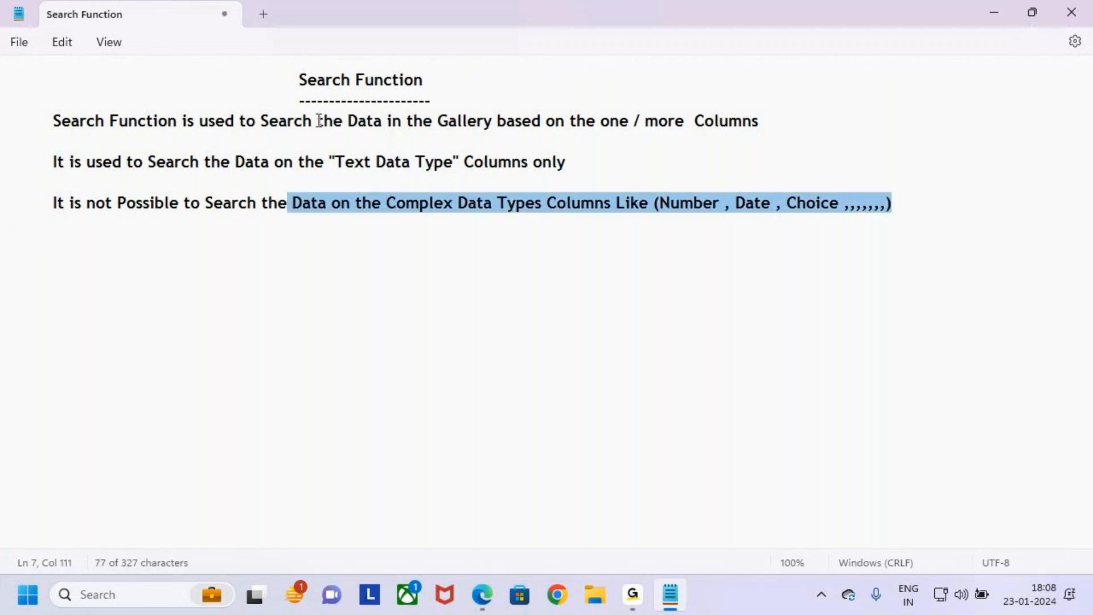
double_click(346, 79)
drag(536, 210, 930, 205)
click(932, 205)
- Draw a tick beside the heading and underline "Search the Data", "Gallery", "one" and "more Columns" in the definition
key(ctrl+2)
drag(276, 75, 313, 33)
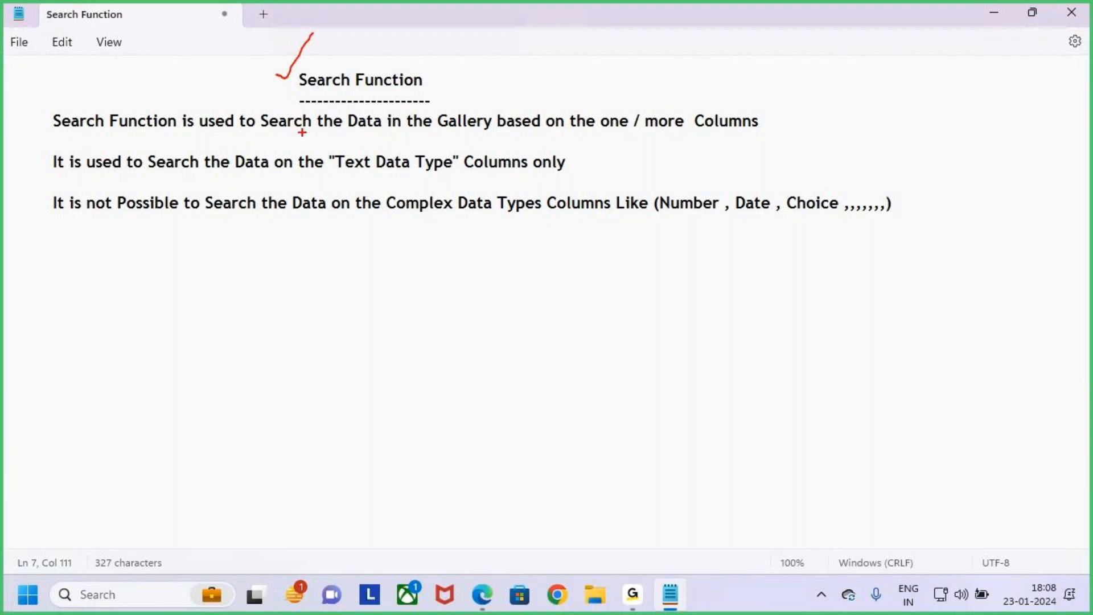
drag(283, 134, 364, 136)
drag(453, 139, 493, 139)
drag(611, 138, 731, 135)
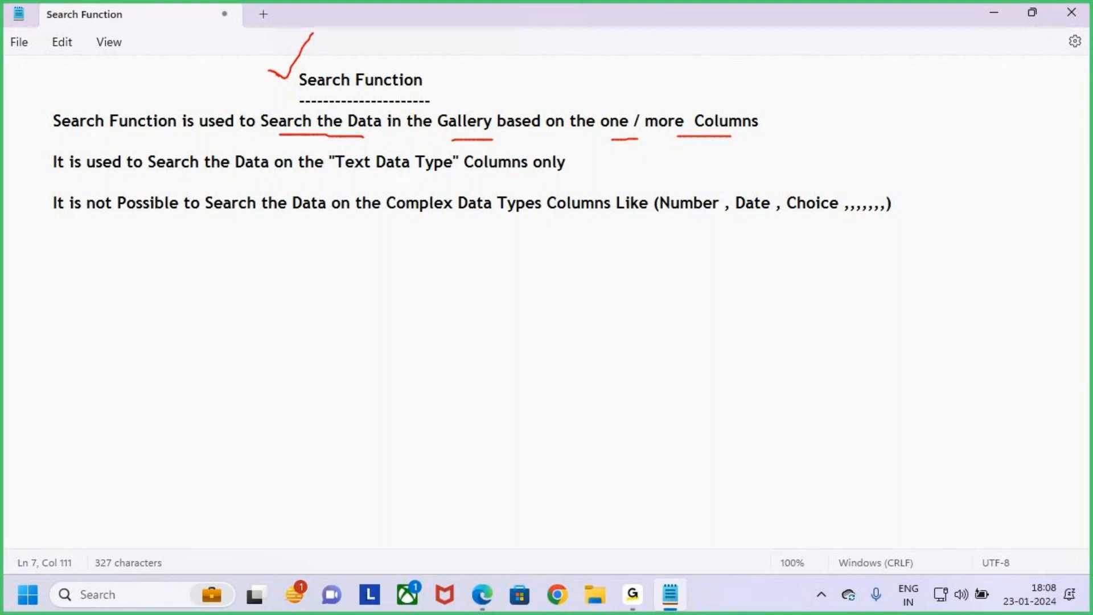
drag(307, 47, 283, 72)
- Box "Text Data Type" and "Complex Data Types", underline "Columns only", "Number", "Date" and "Choice", and clear all drawn marks
mouse_move(325, 148)
mouse_down()
mouse_move(434, 175)
mouse_move(599, 181)
mouse_up()
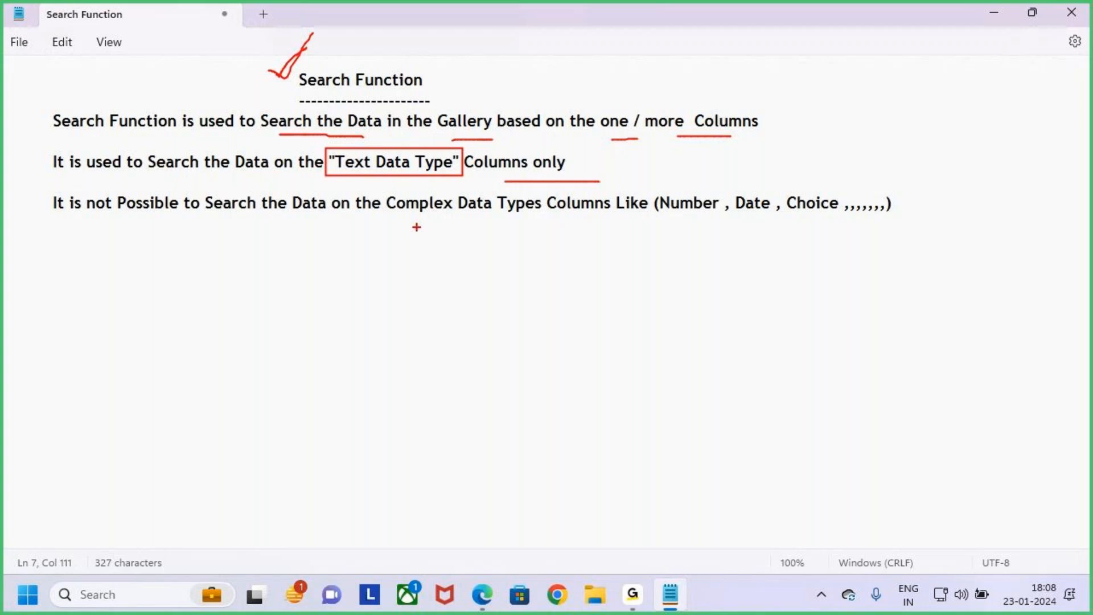
drag(665, 217, 709, 219)
drag(797, 216, 819, 215)
mouse_move(385, 192)
mouse_down()
mouse_move(457, 217)
mouse_move(546, 221)
mouse_up()
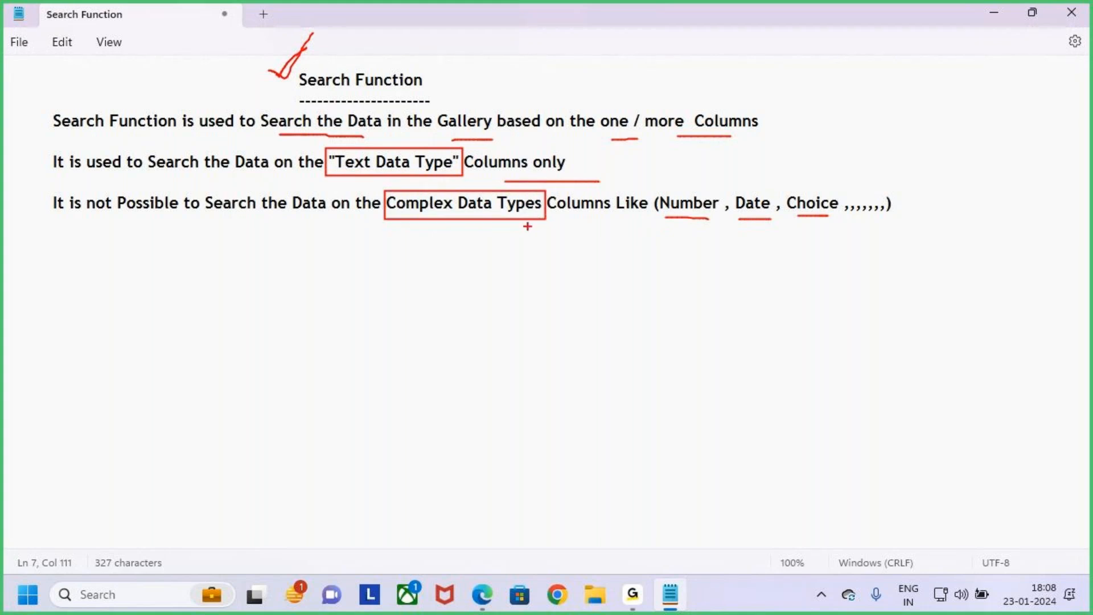
key(Escape)
- Underline "Gallery" and box the "Search Function" heading with on-screen marks, clear them, and select the heading text
mouse_move(895, 203)
mouse_down()
mouse_move(873, 209)
mouse_move(134, 78)
mouse_move(1, 74)
mouse_up()
click(421, 219)
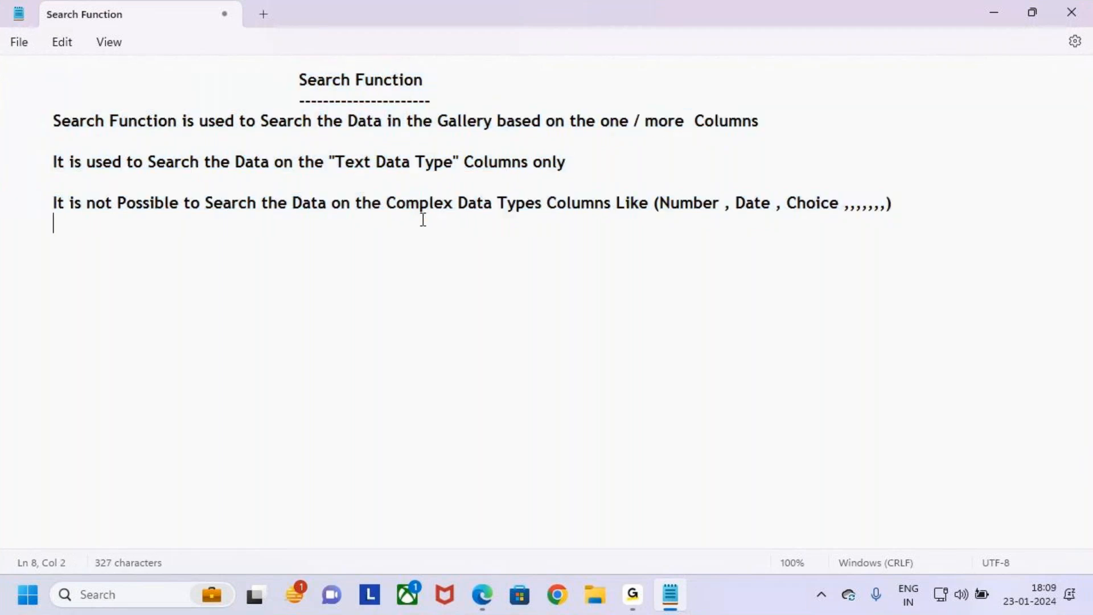
key(ctrl+2)
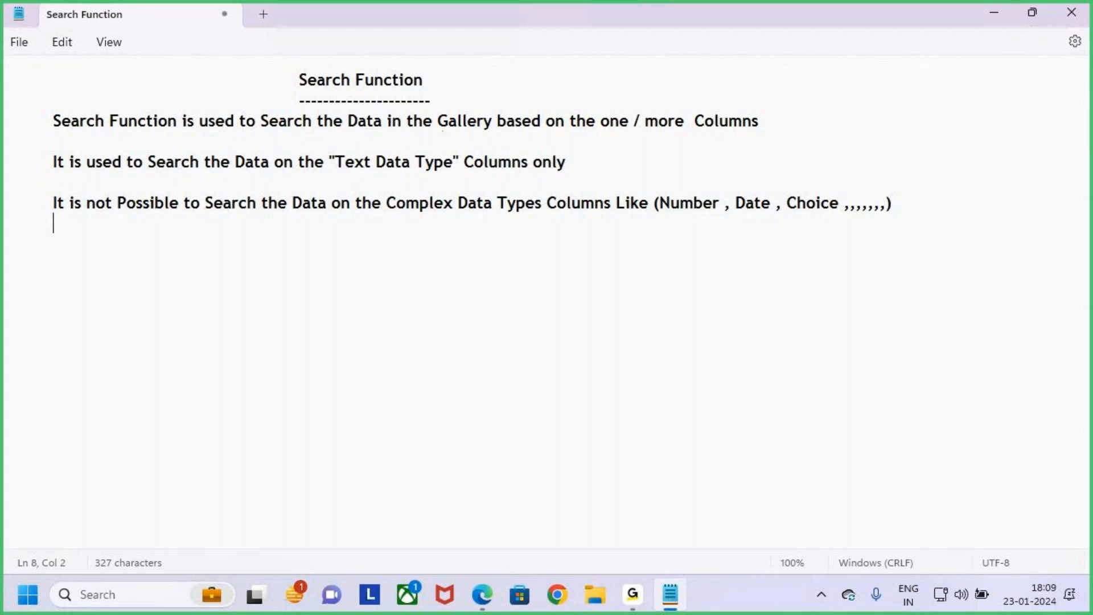
drag(474, 133, 517, 133)
drag(285, 65, 439, 101)
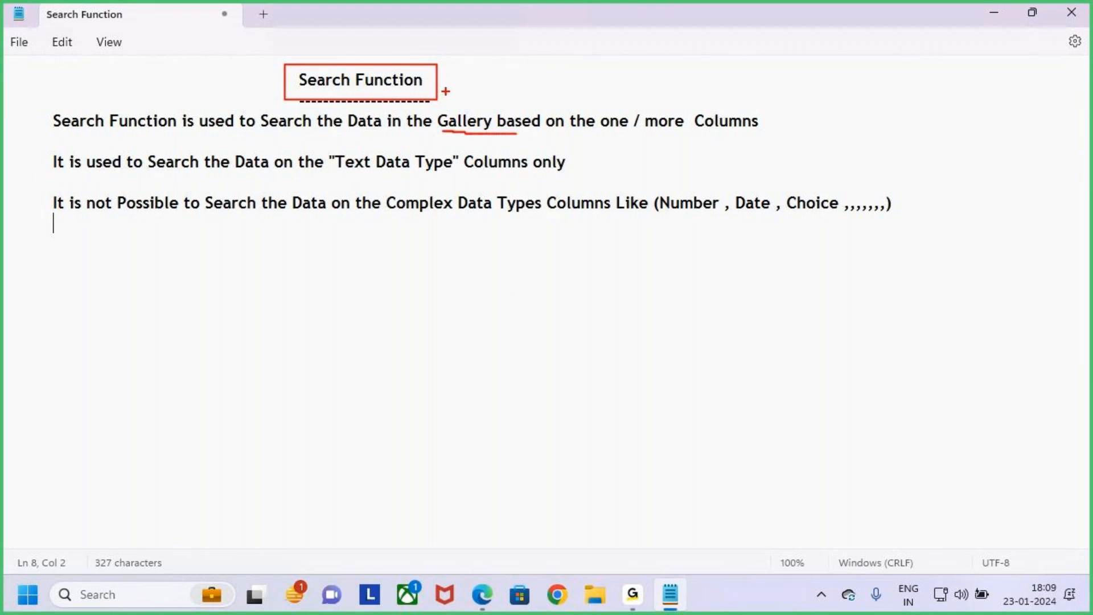
key(Escape)
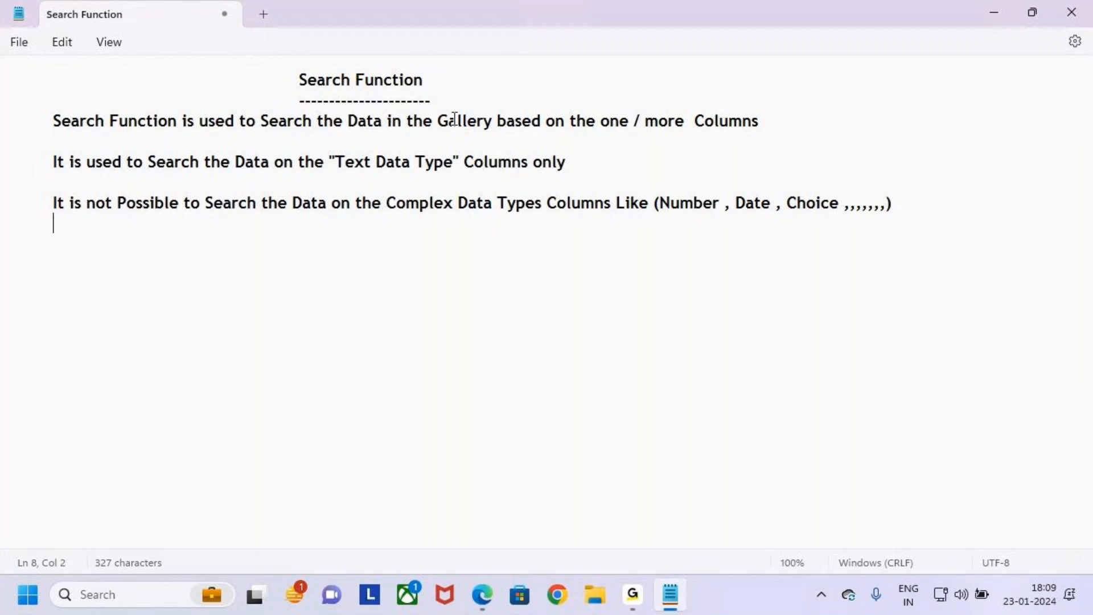
drag(303, 84, 423, 81)
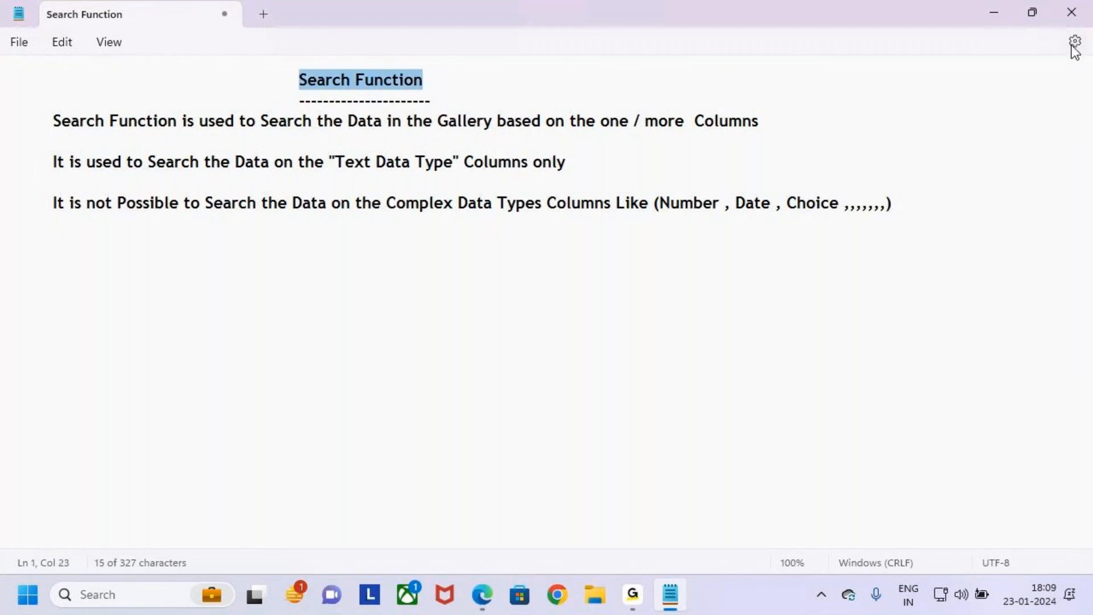
- Minimize the notes, switch to Chrome and load make.powerapps.com
click(995, 15)
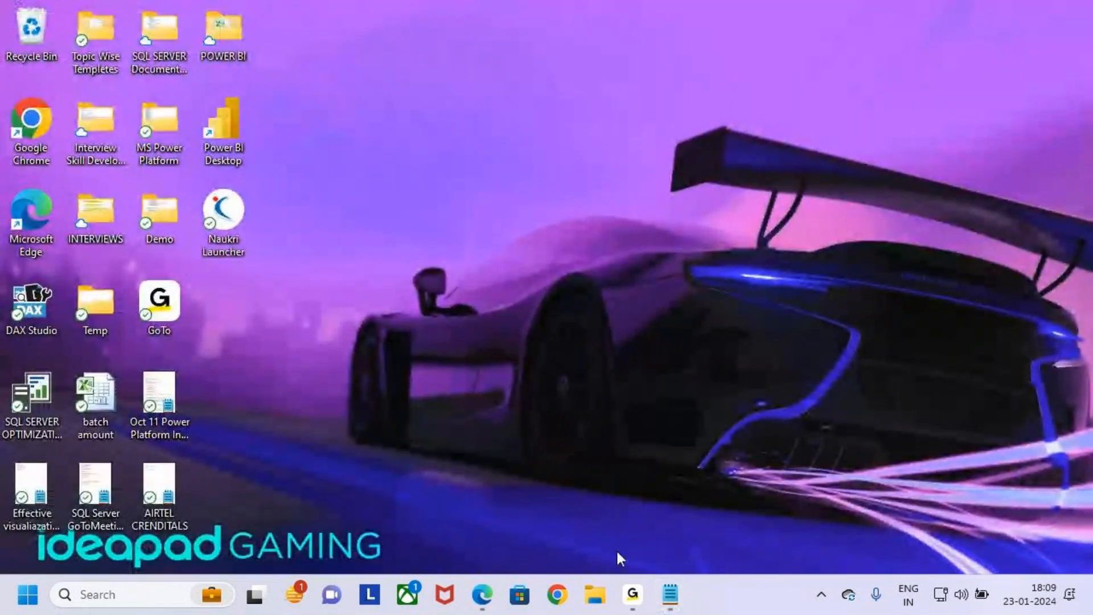
click(558, 595)
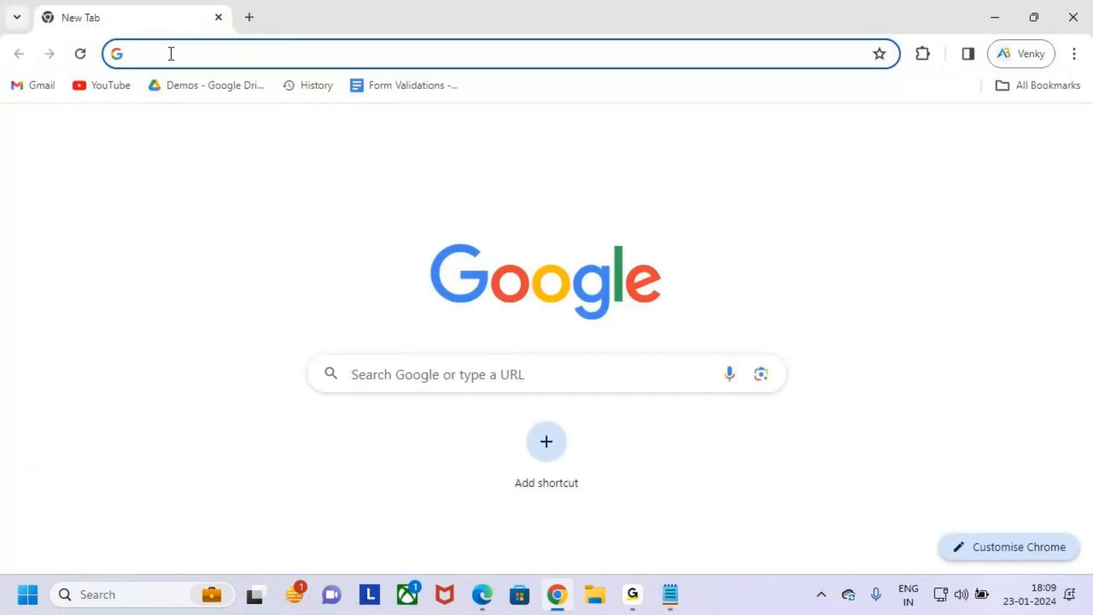
click(171, 54)
text(make.powerapps.com)
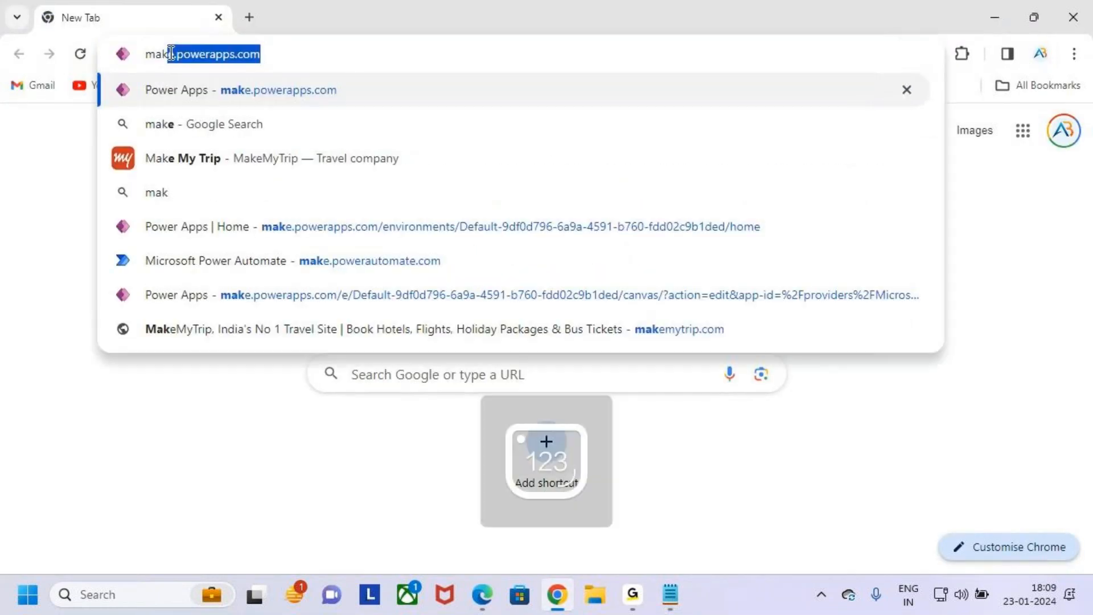
key(Return)
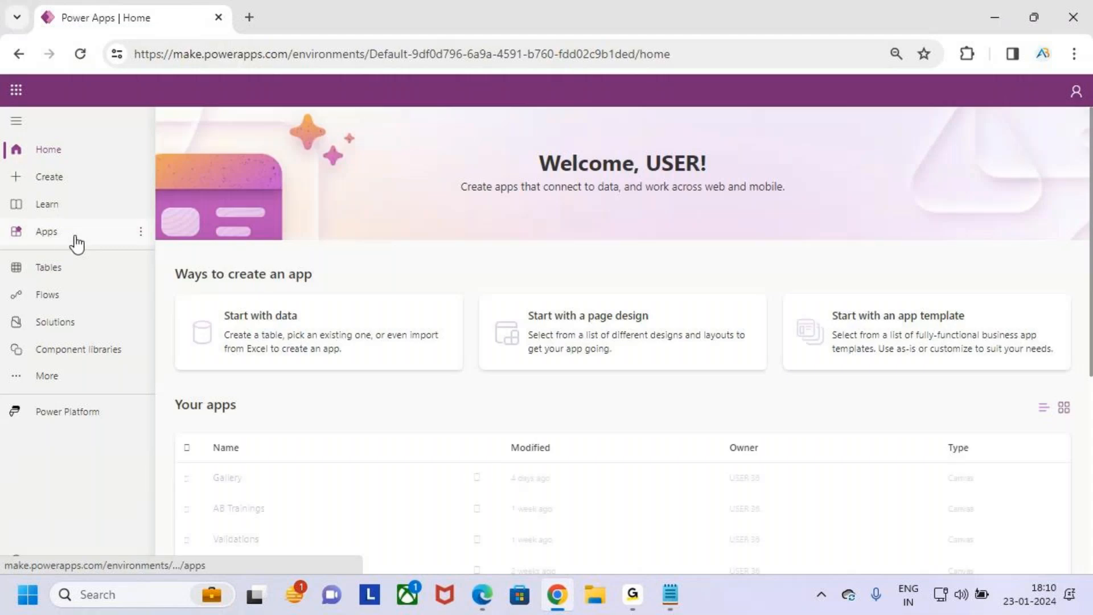
- Open SharePoint from the Microsoft 365 apps, enter the Gallery site and open its Orders list
click(16, 90)
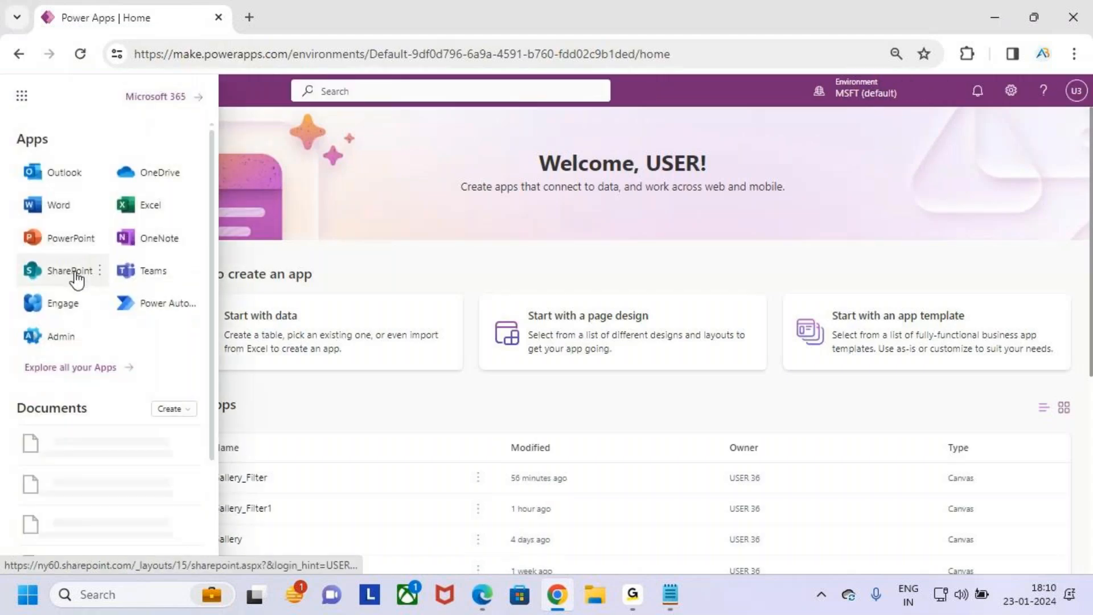
click(80, 275)
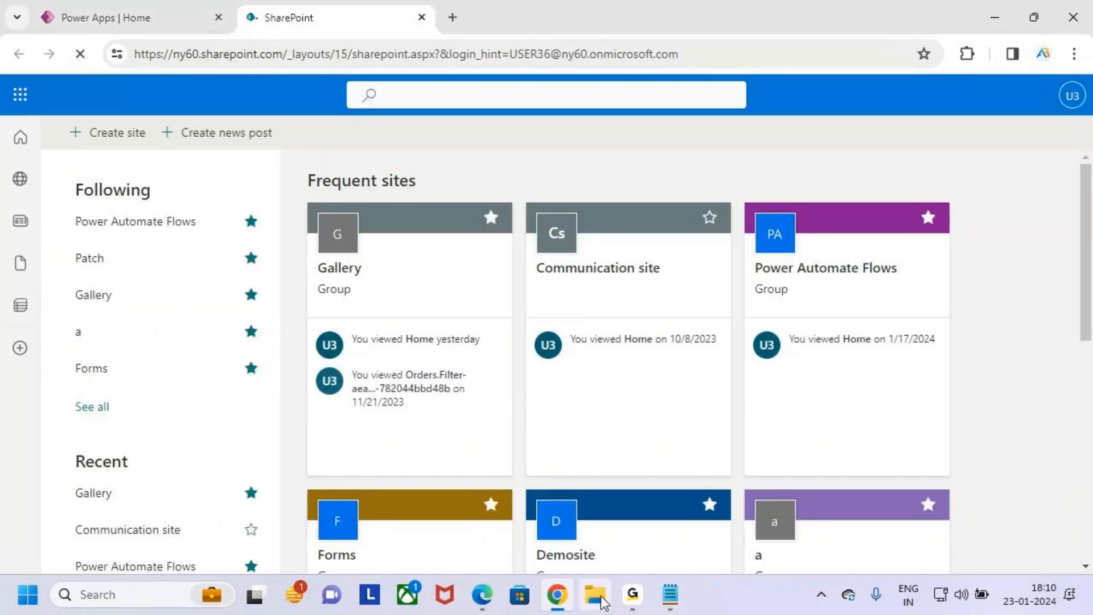
click(438, 288)
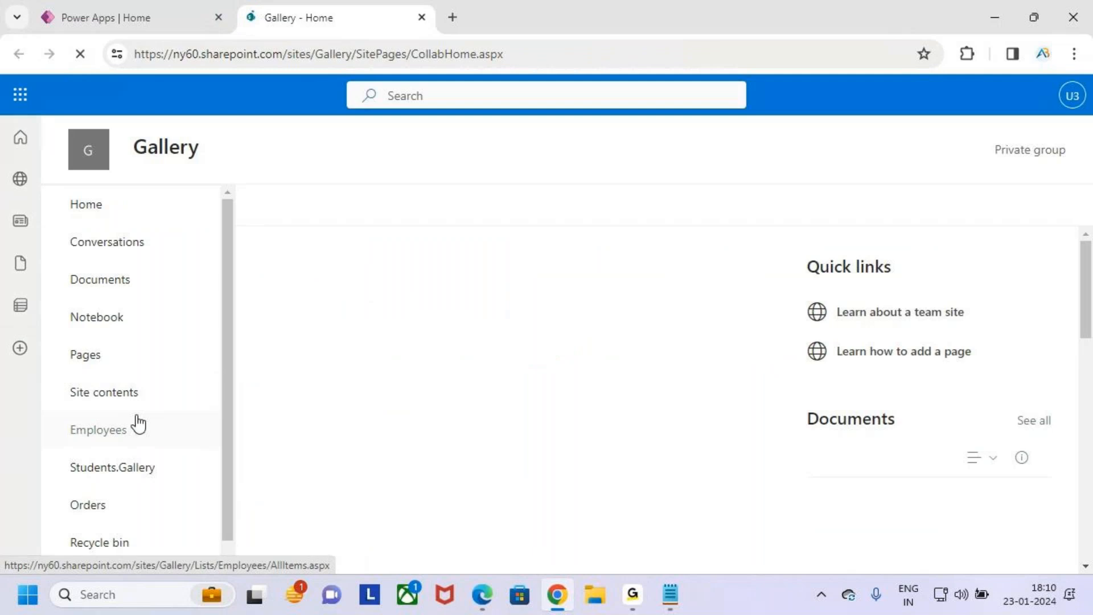
scroll(122, 523, down, 1)
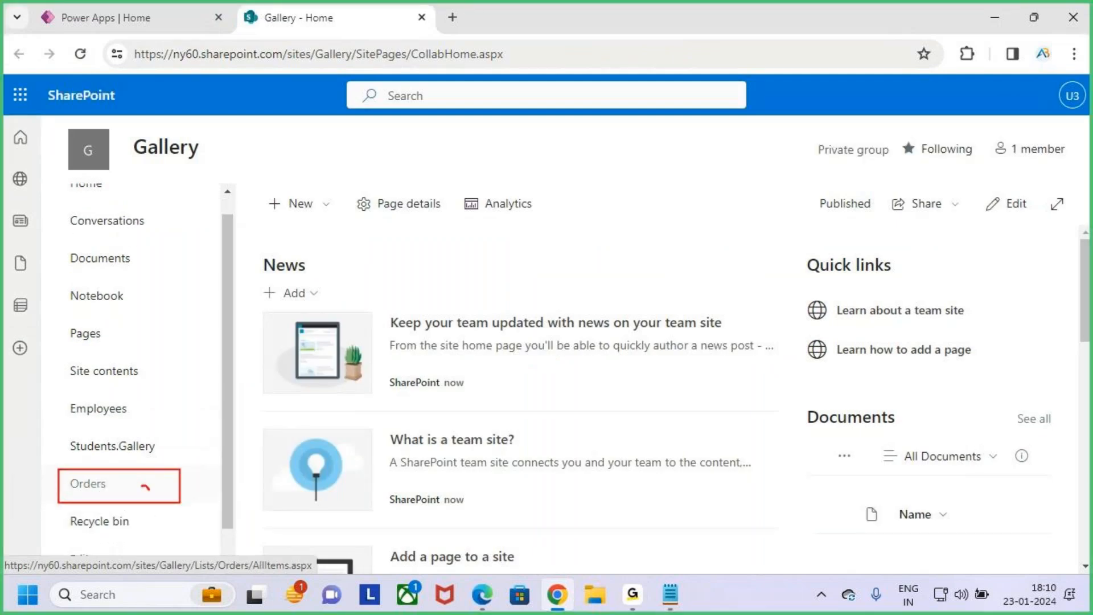
click(117, 488)
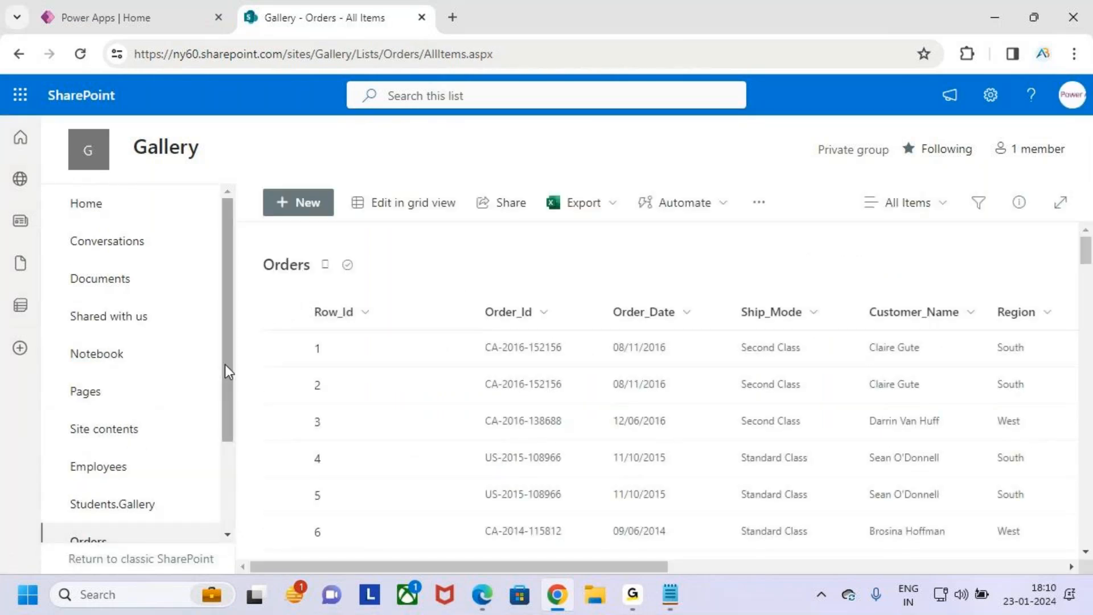
- Box the Orders heading with an on-screen mark, clear it, and open the settings of the Orders list
key(ctrl+2)
drag(255, 248, 358, 282)
key(Escape)
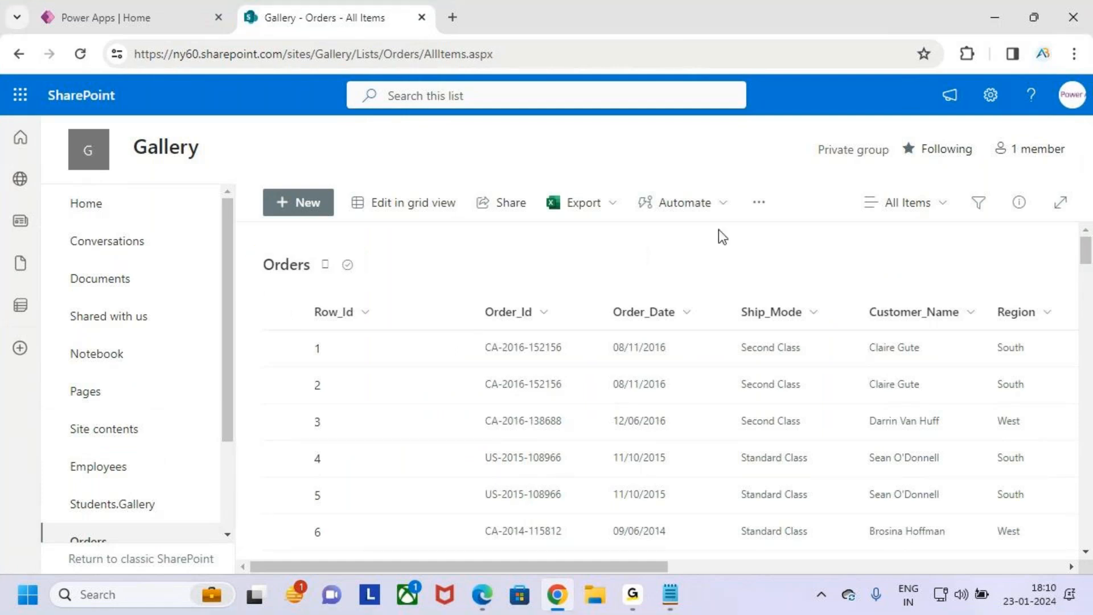
click(991, 96)
click(884, 272)
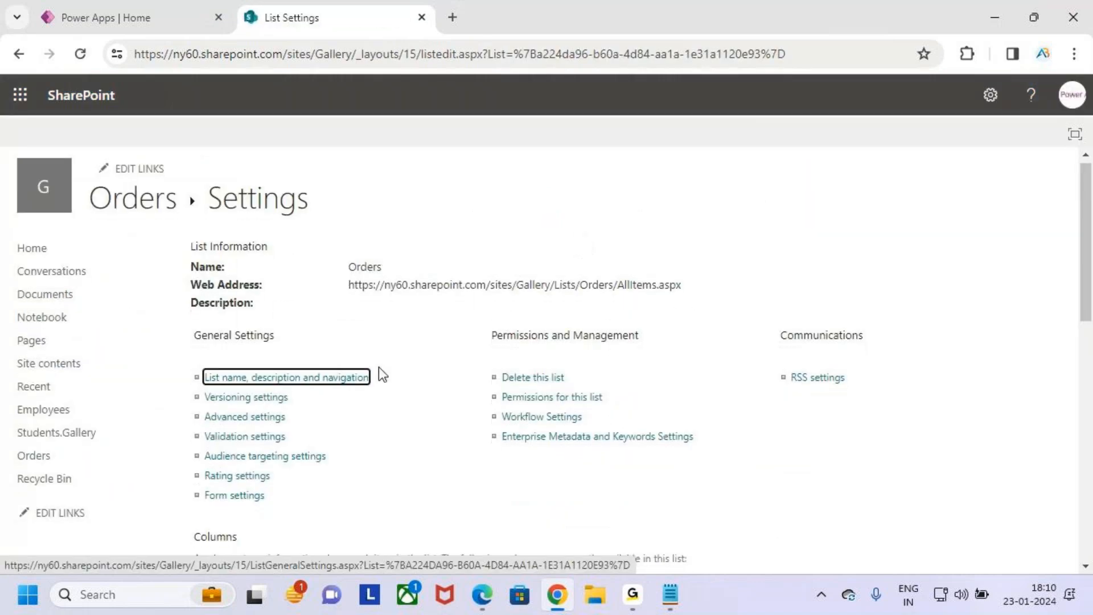
- Box the Orders column names and data types in the Columns section on screen and clear the marks
scroll(385, 361, down, 7)
scroll(391, 355, up, 1)
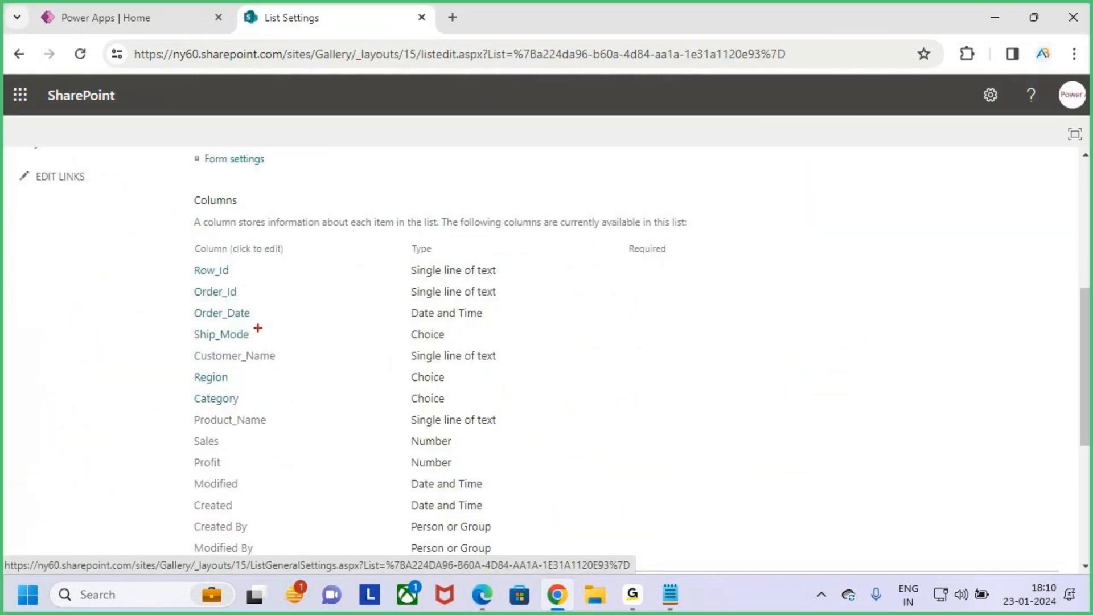
mouse_move(181, 256)
mouse_down()
mouse_move(502, 459)
mouse_move(561, 465)
mouse_up()
drag(564, 424, 686, 274)
key(Escape)
- Tick each Orders column from Row_Id to Profit with on-screen marks, box the whole column list and clear the marks
key(ctrl+2)
drag(234, 272, 248, 264)
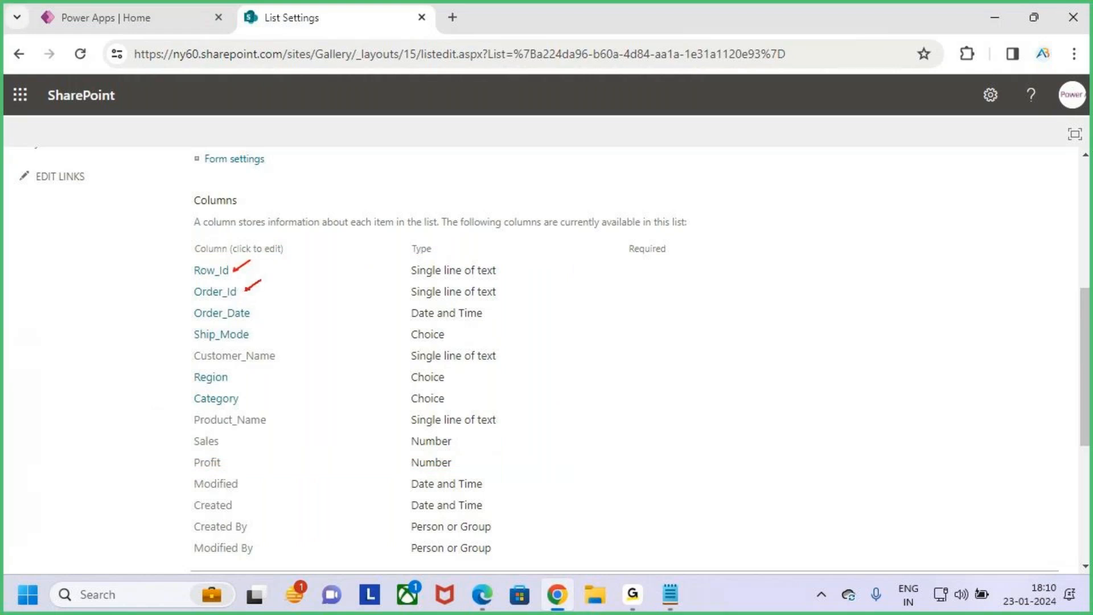
mouse_move(258, 334)
mouse_down()
mouse_move(287, 321)
mouse_move(320, 331)
mouse_up()
mouse_move(237, 379)
mouse_down()
mouse_move(259, 362)
mouse_move(266, 389)
mouse_move(300, 401)
mouse_up()
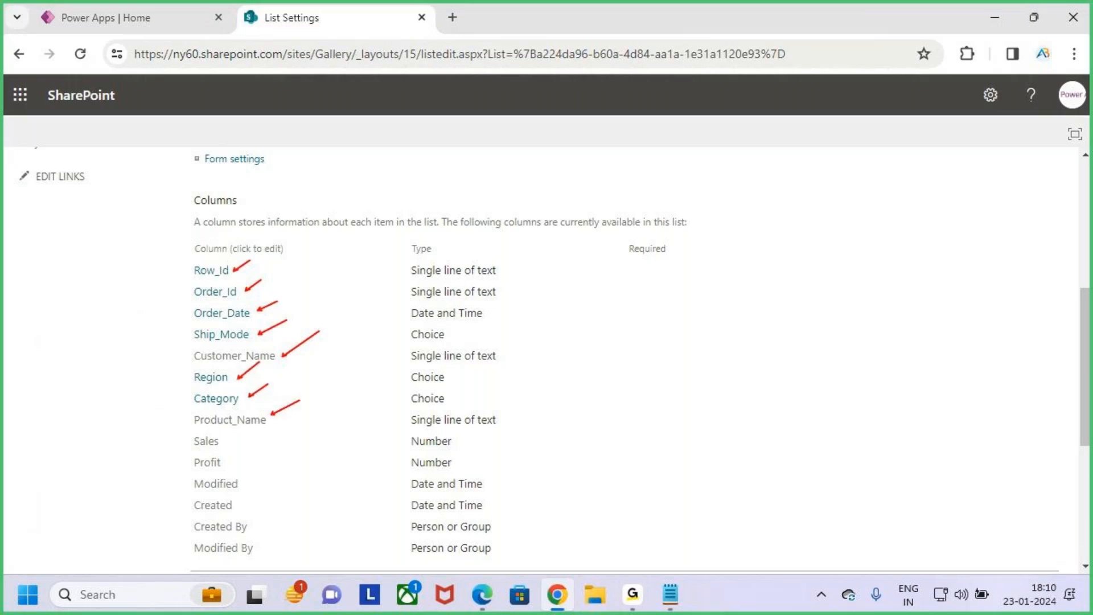
drag(231, 443, 252, 432)
drag(227, 468, 252, 453)
mouse_move(179, 260)
mouse_down()
mouse_move(304, 349)
mouse_move(354, 478)
mouse_move(543, 472)
mouse_up()
key(Escape)
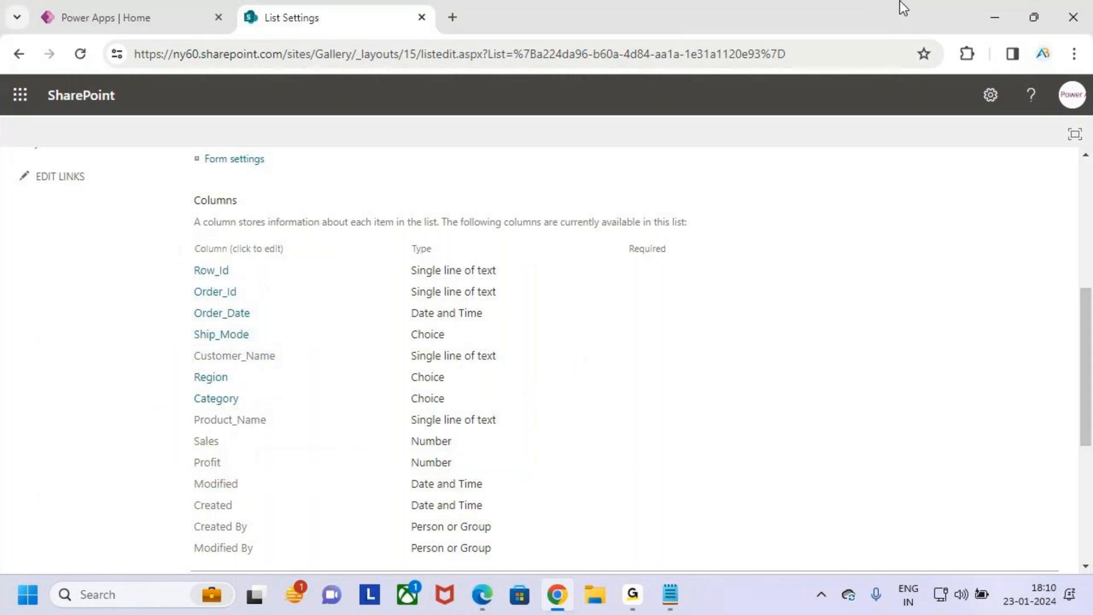
- Switch to File Explorer and open the Search Function text file from Desktop > MS Power Platform > Power Apps > 3.Topic Wise Queries
click(995, 17)
click(595, 593)
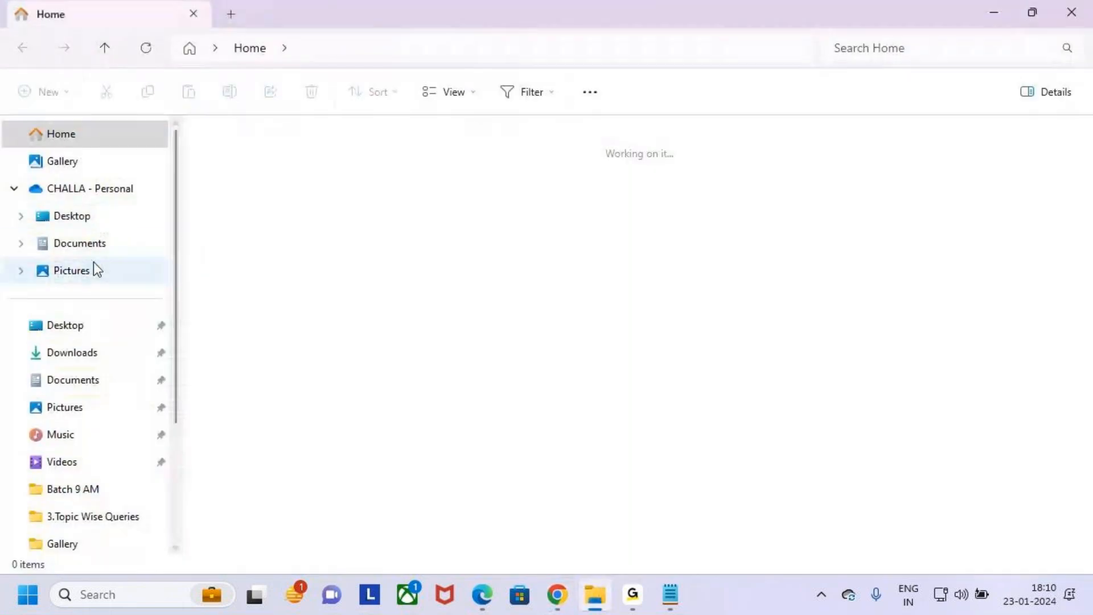
click(86, 219)
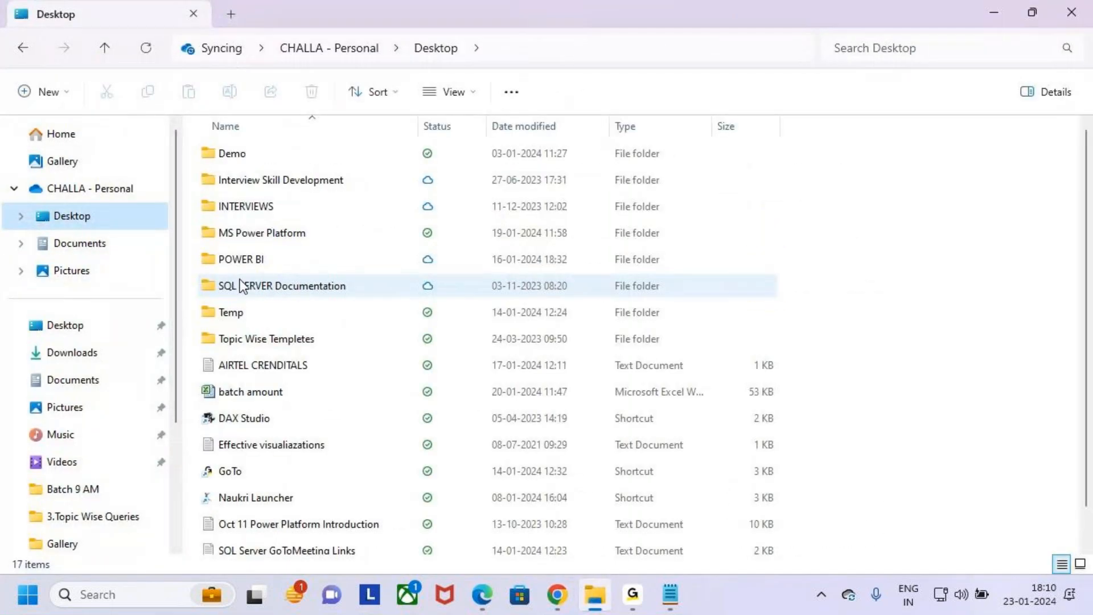
click(211, 206)
double_click(222, 233)
double_click(218, 157)
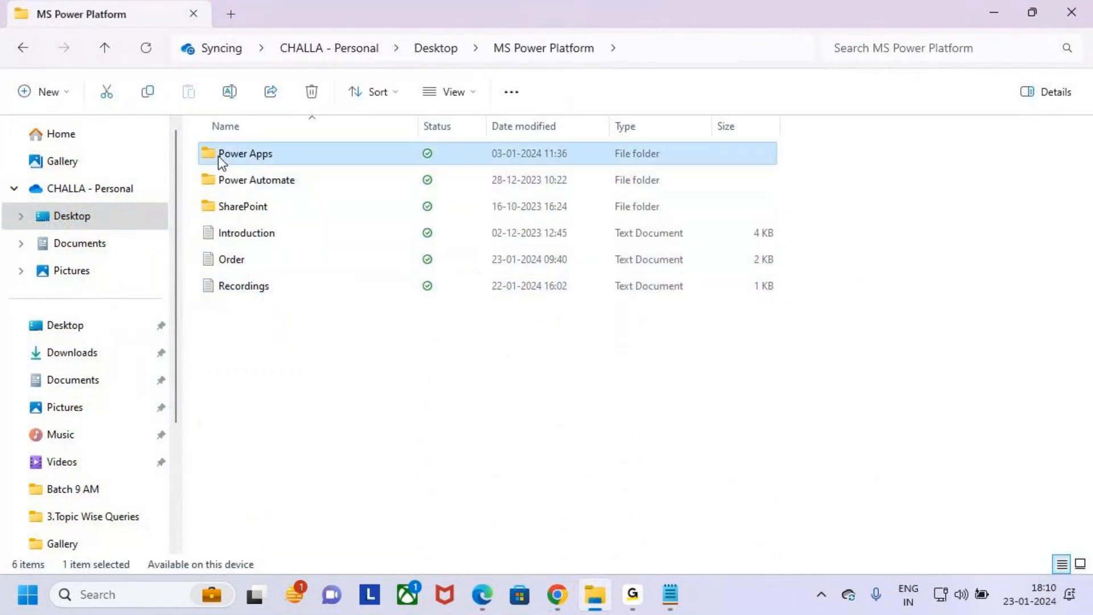
double_click(204, 208)
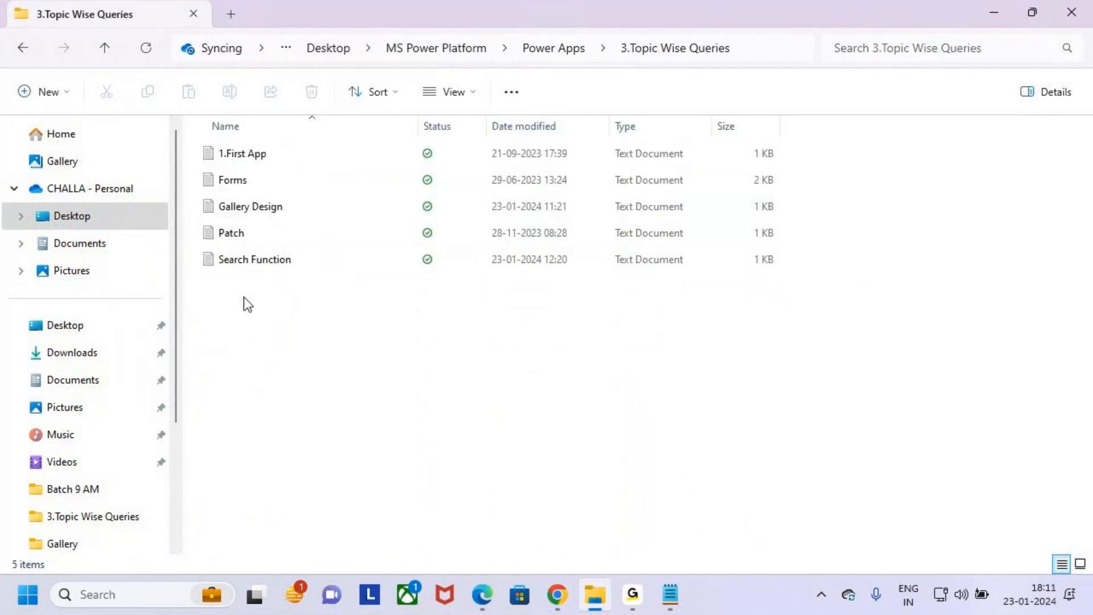
double_click(269, 259)
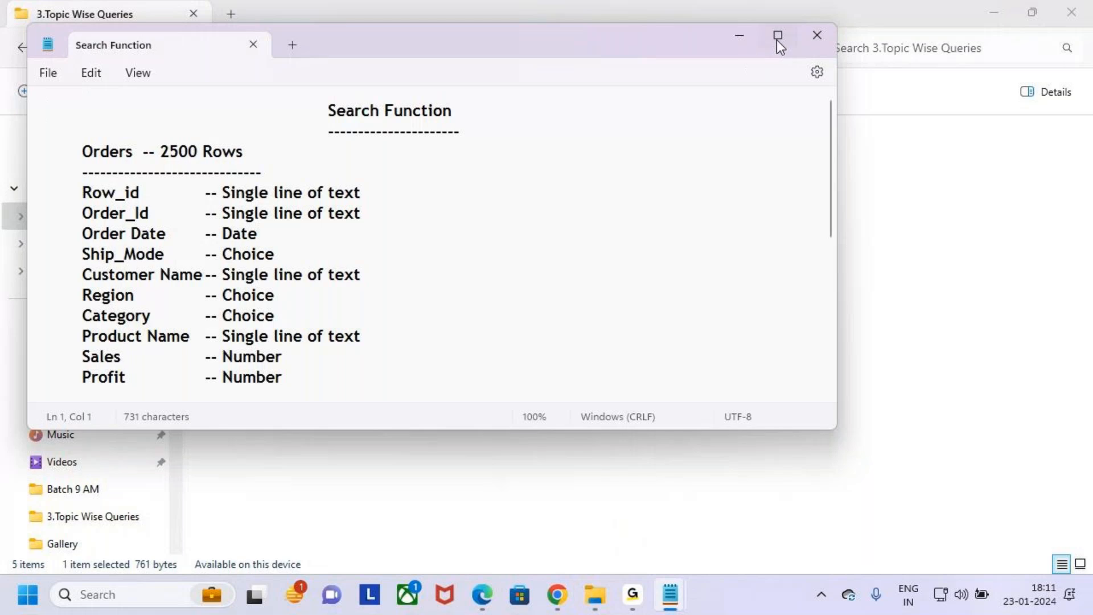
- Maximize the Search Function notes, highlight and box the column and data type list from Row_id to Profit, and clear the marks and selection
click(778, 36)
mouse_move(288, 344)
mouse_down()
mouse_move(1, 162)
mouse_move(420, 367)
mouse_move(438, 360)
mouse_up()
key(ctrl+2)
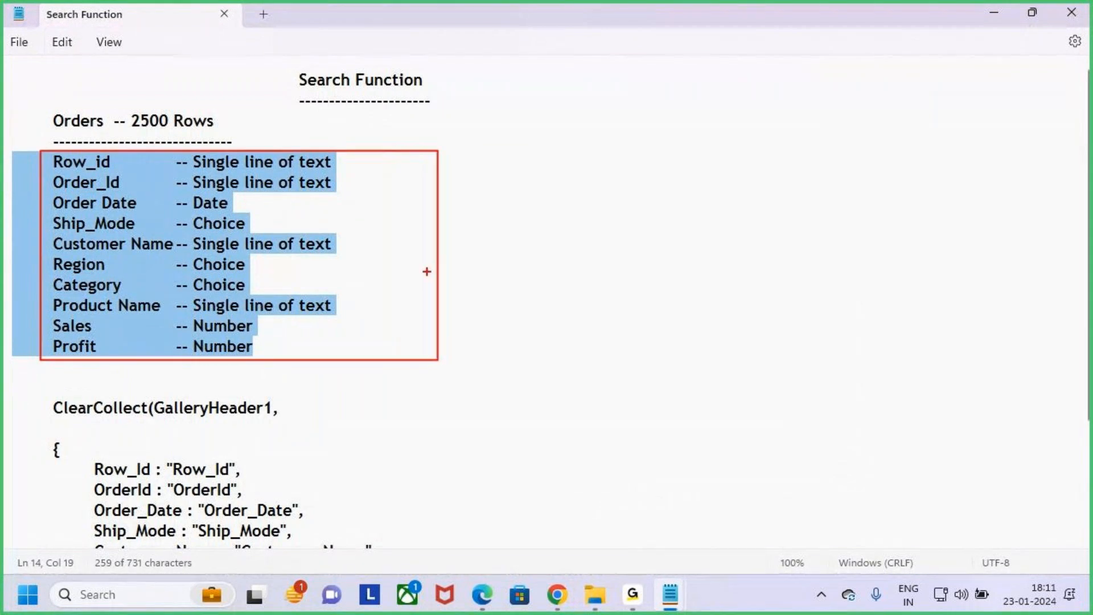
drag(38, 130, 95, 80)
drag(407, 282, 579, 155)
key(Escape)
click(276, 345)
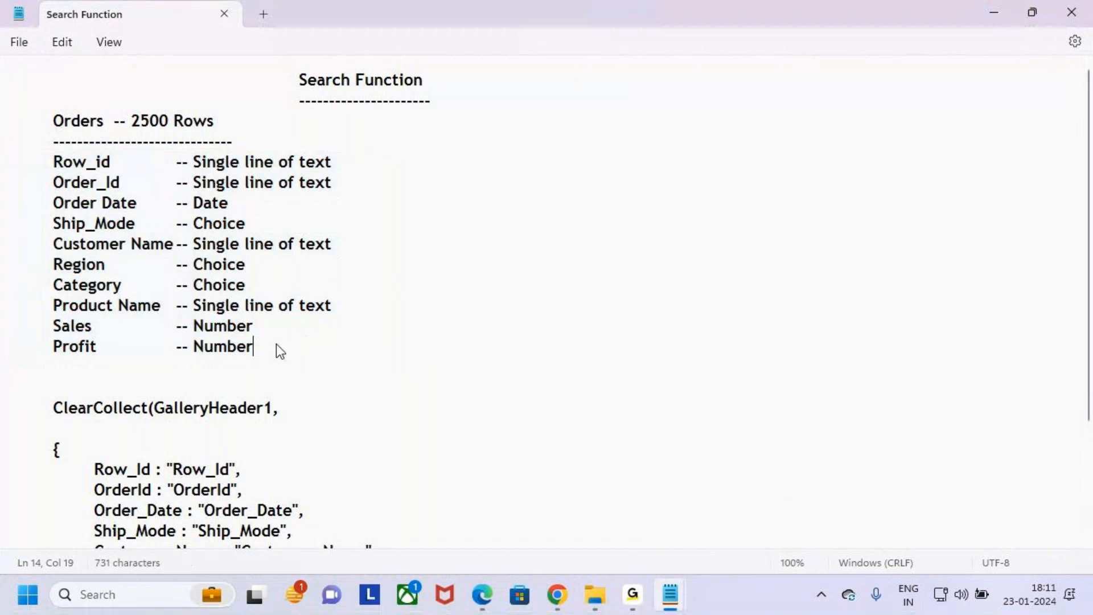
drag(288, 351, 2, 164)
click(452, 357)
- Switch back to the Orders list settings in Chrome and open the Gallery site's Site contents
click(482, 595)
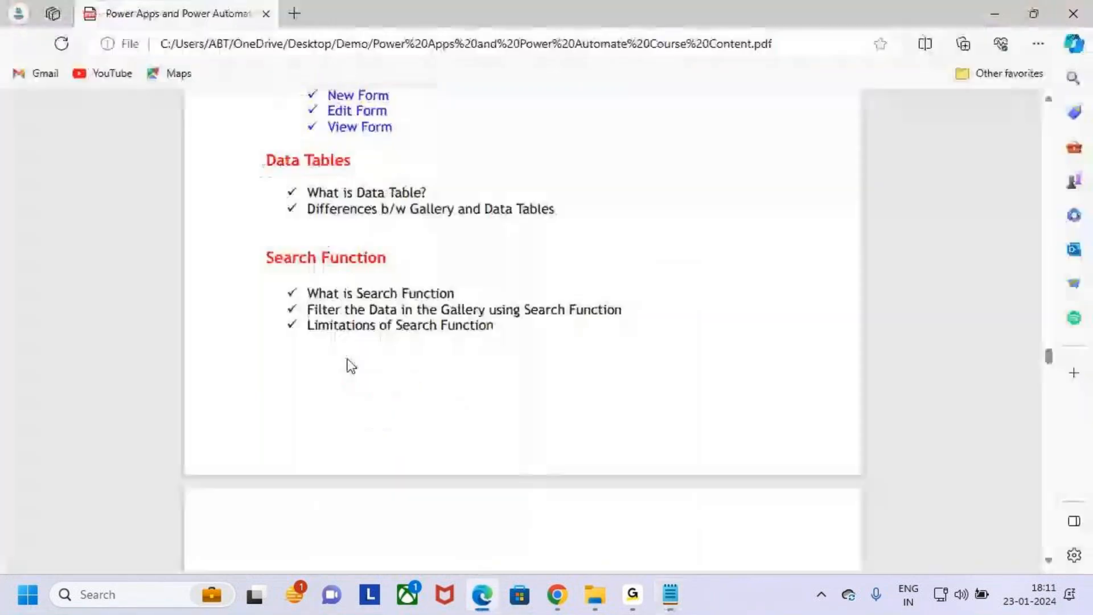
click(561, 599)
key(ctrl+2)
key(Escape)
scroll(201, 273, up, 6)
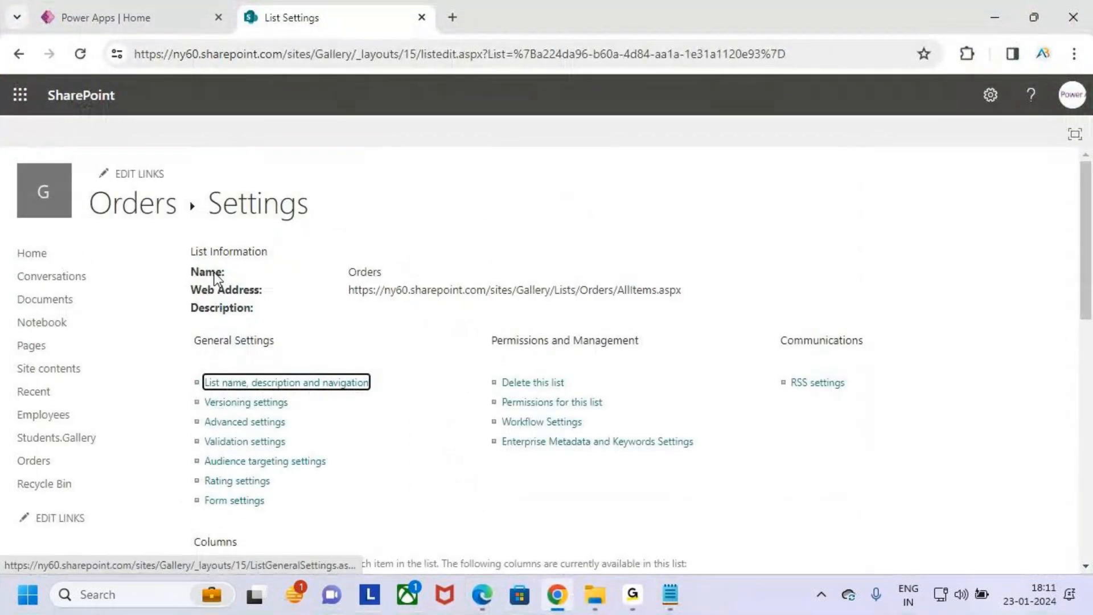
click(991, 96)
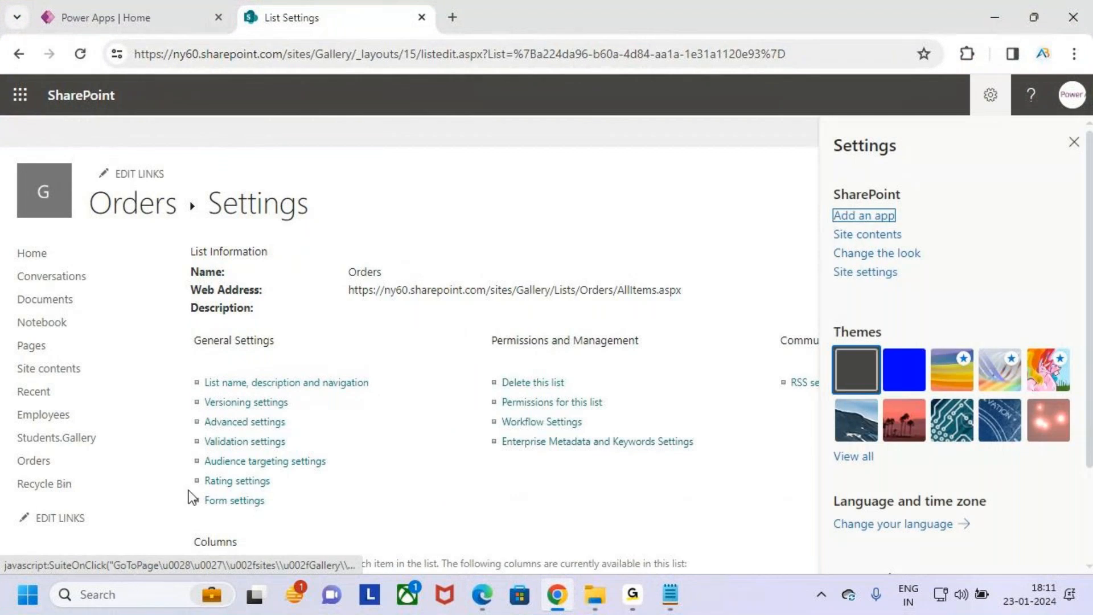
click(864, 238)
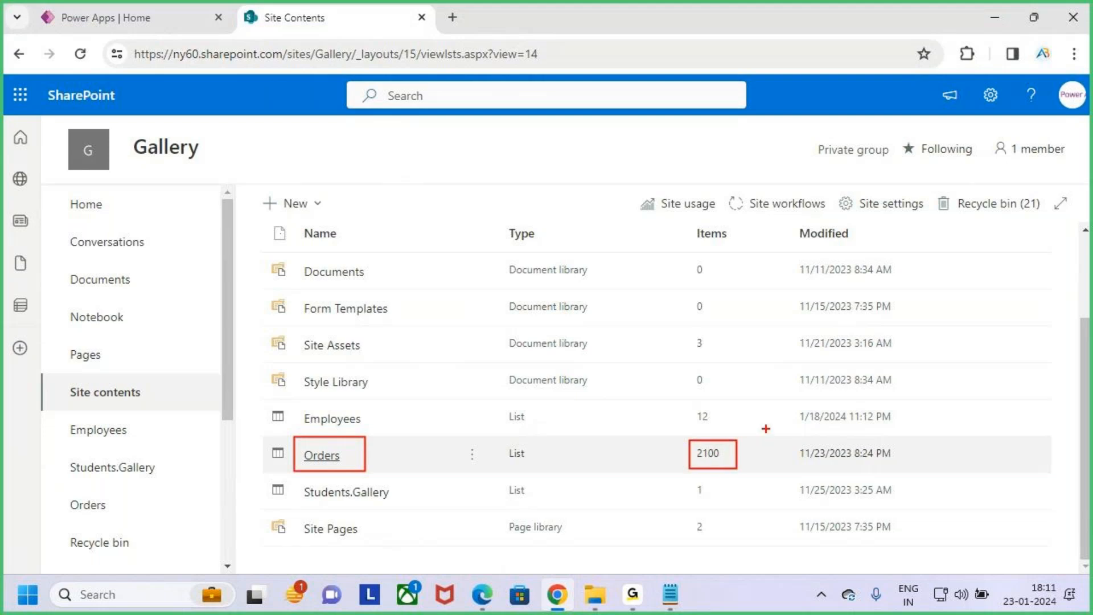
- Annotate the Orders row in Site contents with a handwritten number, a tick beside the name and an arrow above its item count
mouse_move(767, 405)
mouse_down()
mouse_move(763, 436)
mouse_move(799, 439)
mouse_up()
mouse_move(809, 401)
mouse_down()
mouse_move(810, 442)
mouse_move(844, 428)
mouse_move(873, 444)
mouse_up()
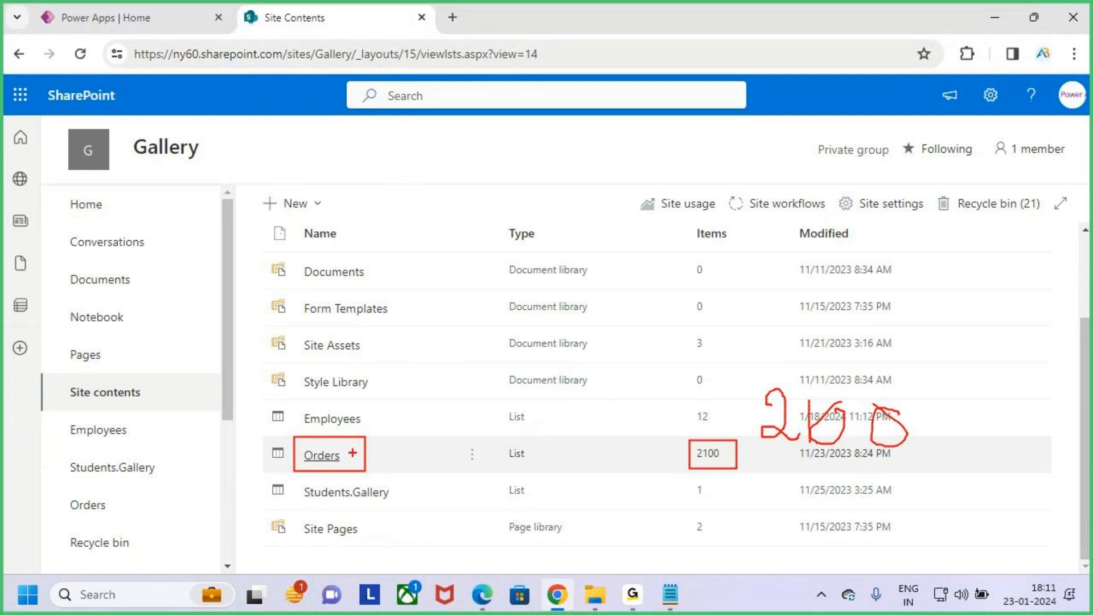
drag(358, 454, 385, 413)
drag(713, 409, 713, 431)
drag(704, 425, 712, 434)
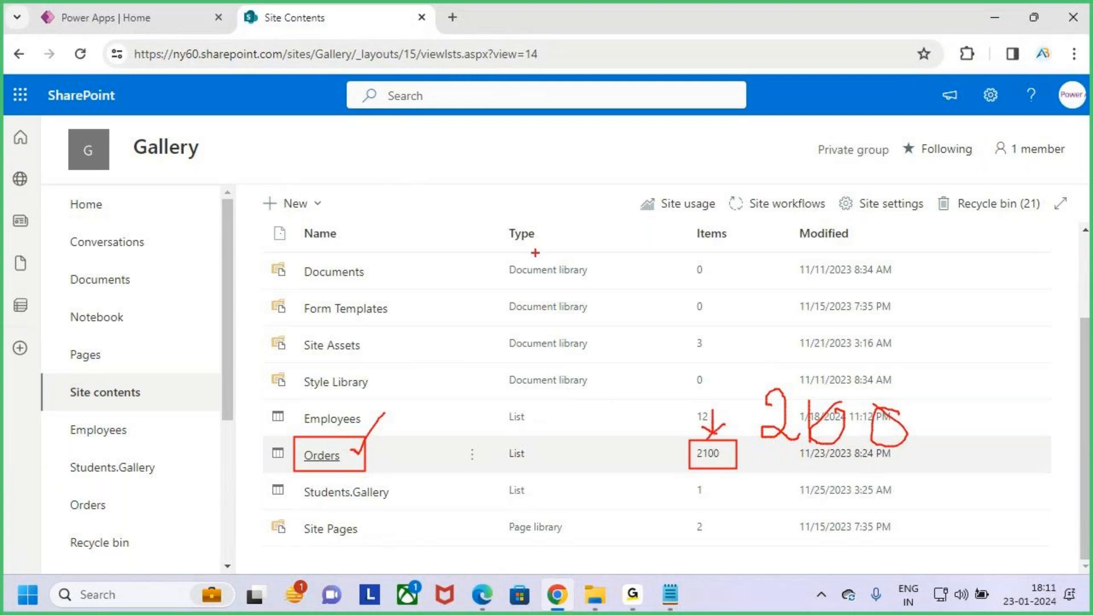
mouse_move(521, 138)
mouse_down()
mouse_move(490, 166)
mouse_move(498, 187)
mouse_move(561, 170)
mouse_move(629, 171)
mouse_move(701, 88)
mouse_move(764, 149)
mouse_up()
drag(549, 214, 735, 162)
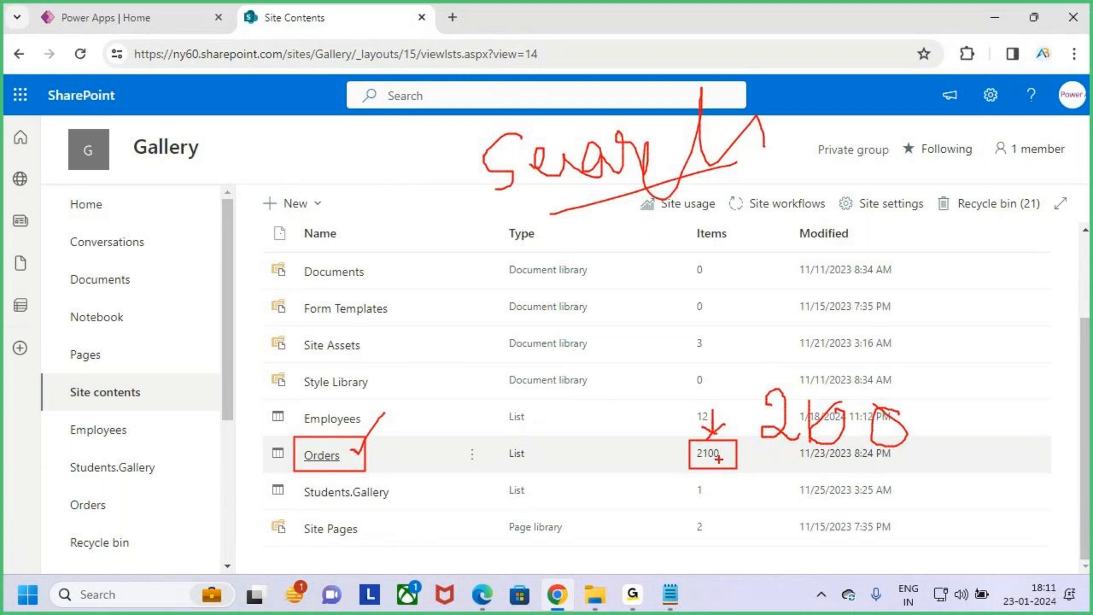
- Open the Orders list, tick Row_Id, underline the Order_Id, Order_Date, Ship_Mode and Customer_Name headers, and clear the marks
click(323, 456)
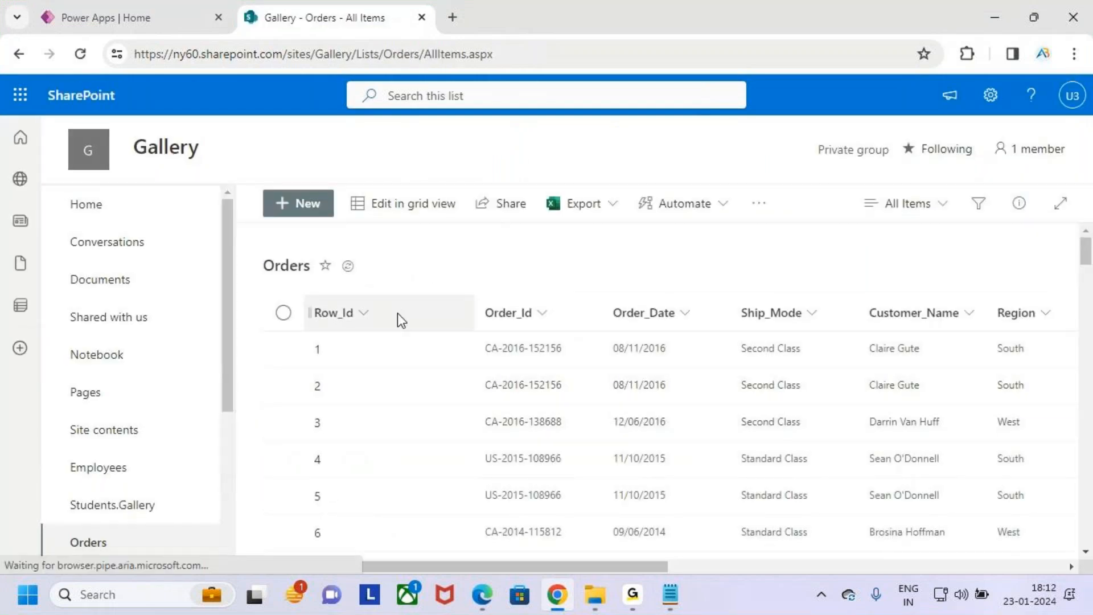
key(ctrl+2)
drag(309, 322, 340, 298)
drag(489, 324, 523, 322)
drag(619, 322, 678, 321)
drag(743, 328, 807, 327)
drag(873, 330, 975, 330)
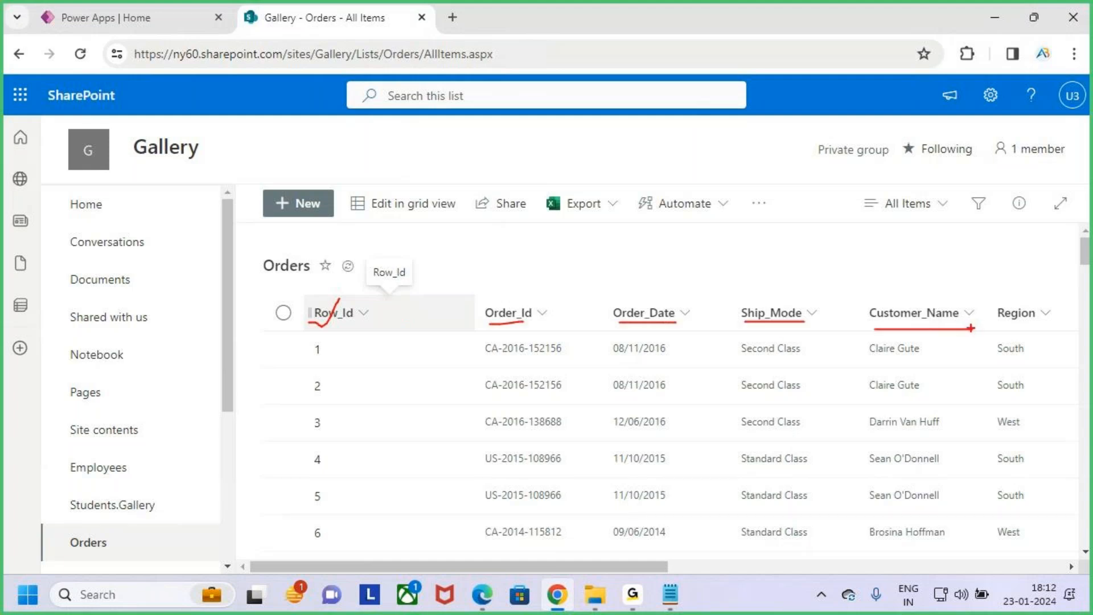
key(Escape)
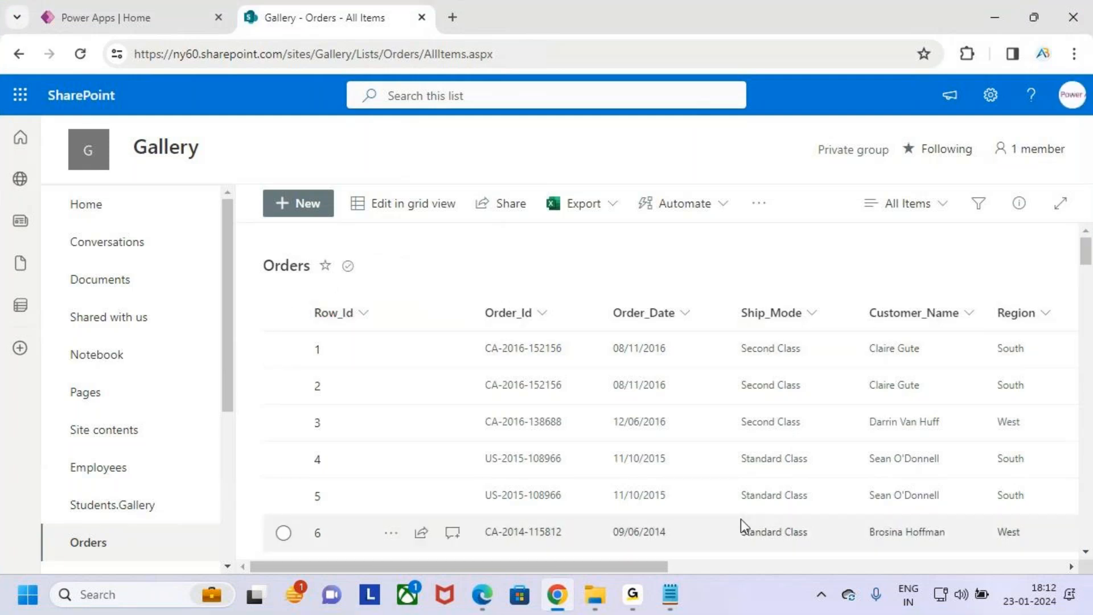
- Underline the Region, Category, Product_Name, Sales and Profit headers of the Orders list on screen and clear the marks
drag(640, 569, 905, 565)
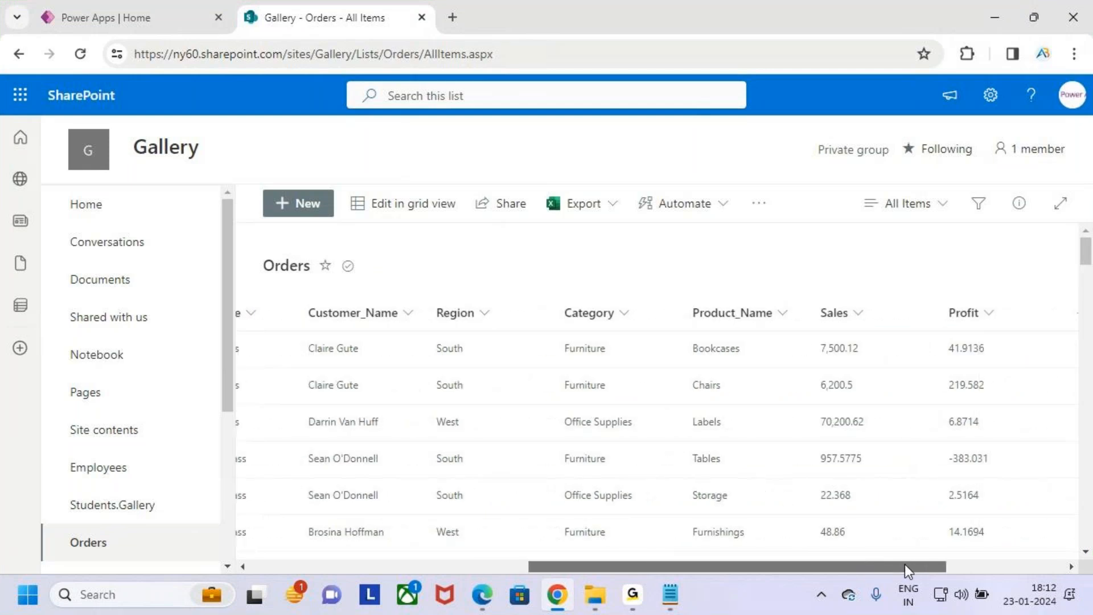
drag(445, 326, 467, 323)
drag(542, 329, 602, 325)
drag(718, 334, 869, 322)
drag(952, 333, 1017, 315)
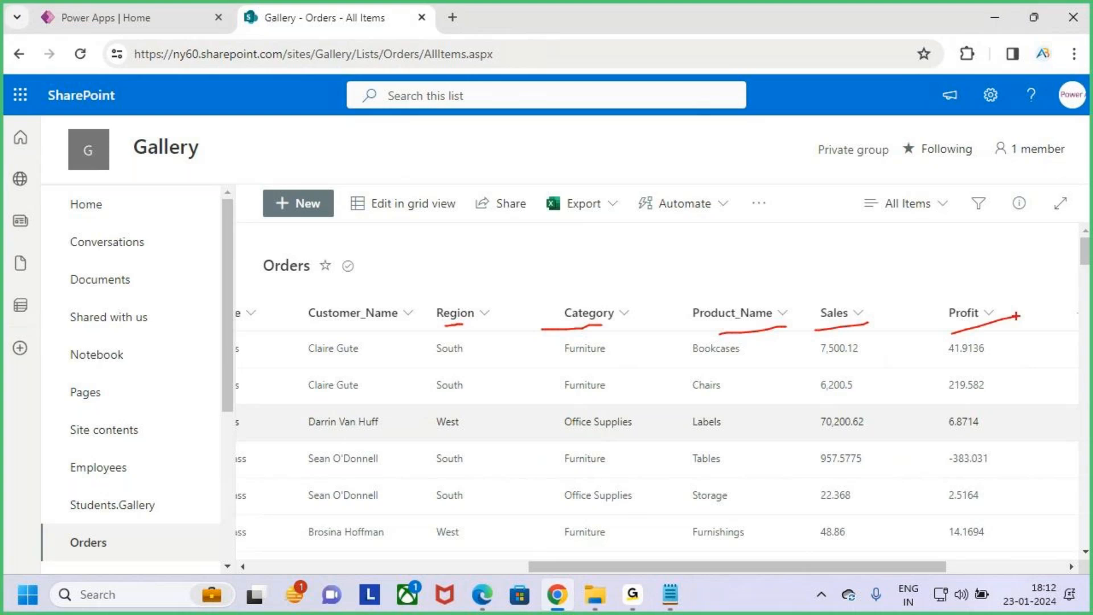
key(Escape)
drag(720, 567, 442, 566)
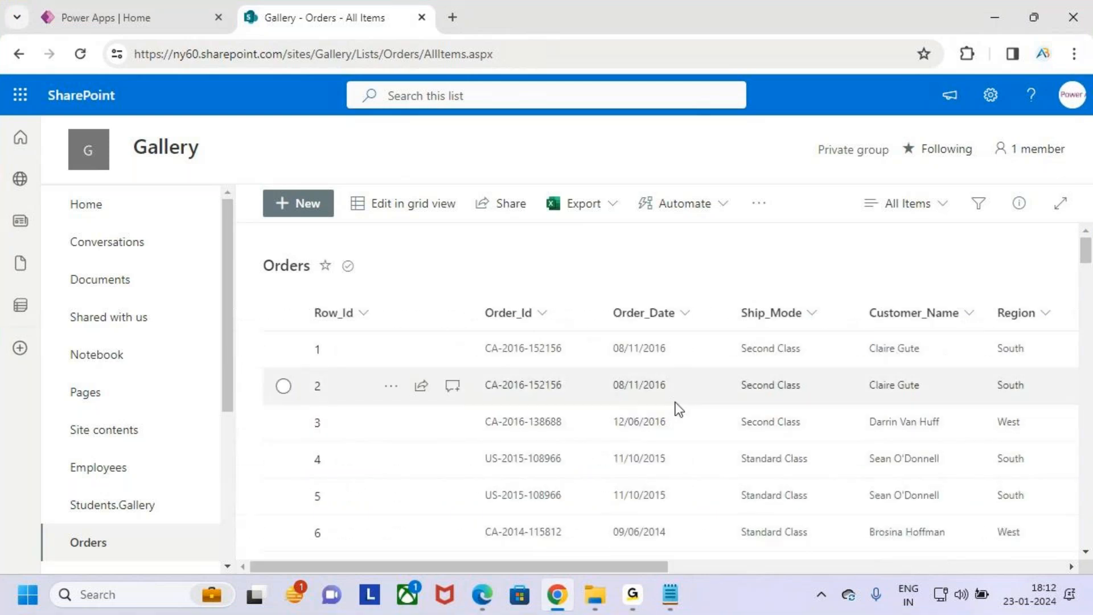
- Frame the first records of the Orders list with an on-screen rectangle and clear the mark
key(ctrl+2)
drag(304, 337, 732, 496)
key(Escape)
- Switch to File Explorer and open the Orders.Filter workbook from the Gallery folder under DATA SOURCES
click(595, 595)
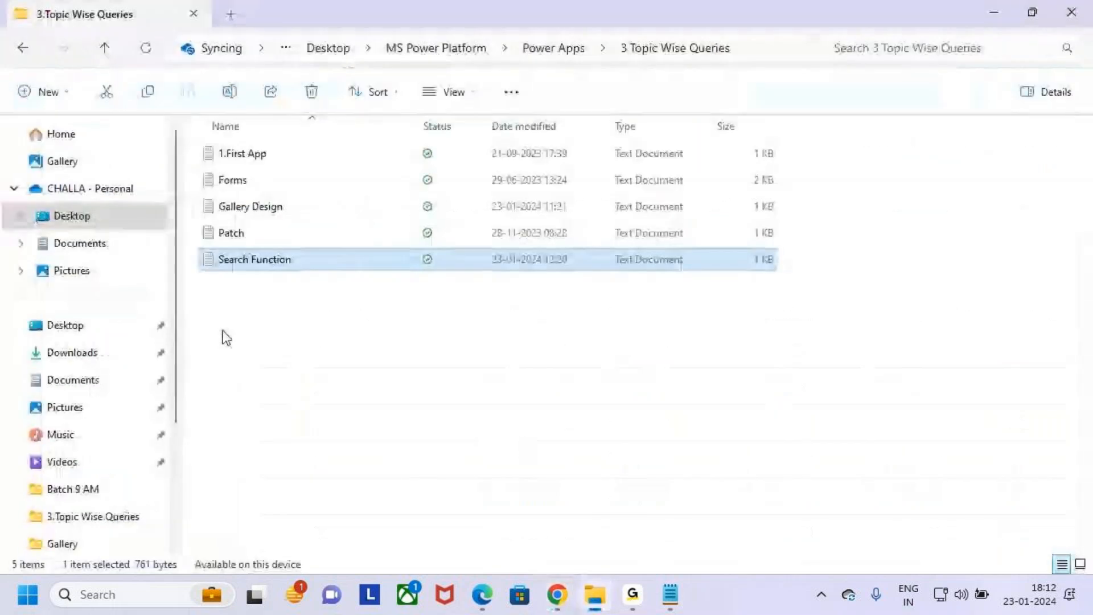
key(alt+Left)
double_click(236, 320)
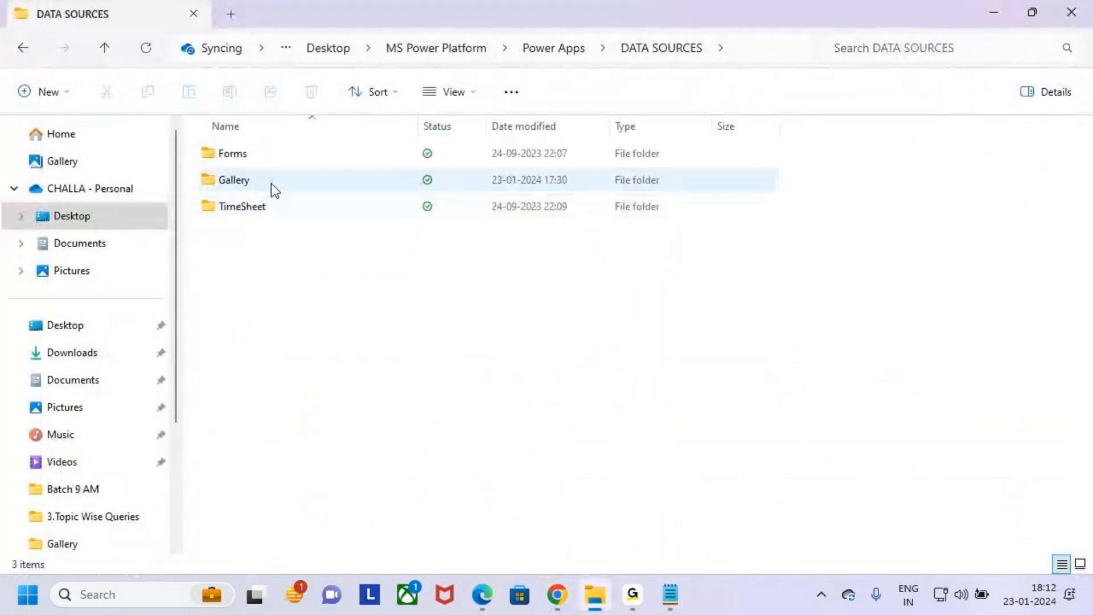
double_click(271, 184)
double_click(289, 186)
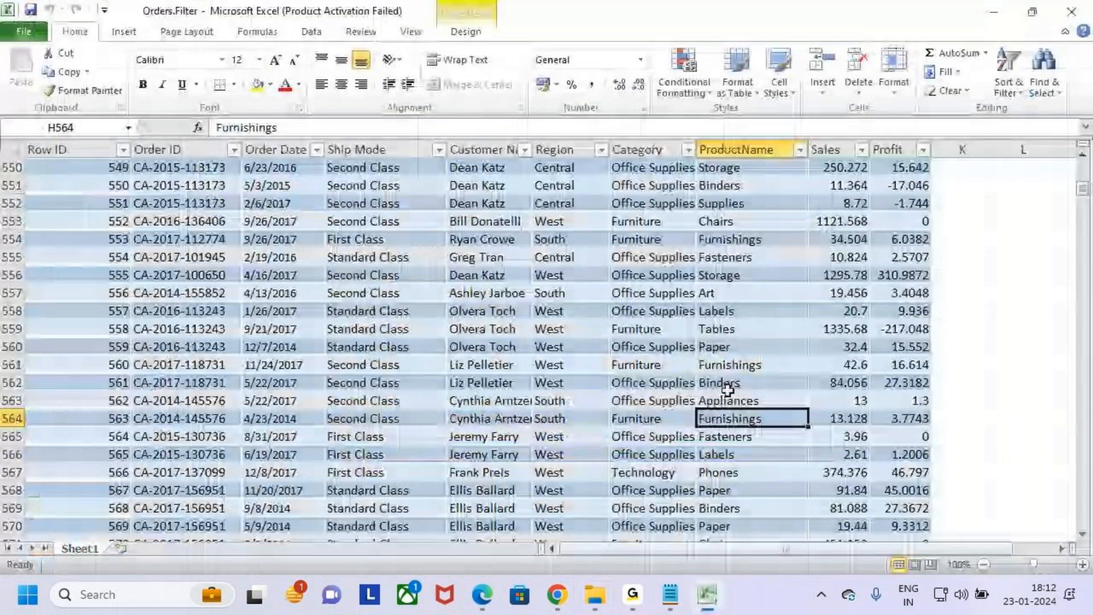
click(715, 456)
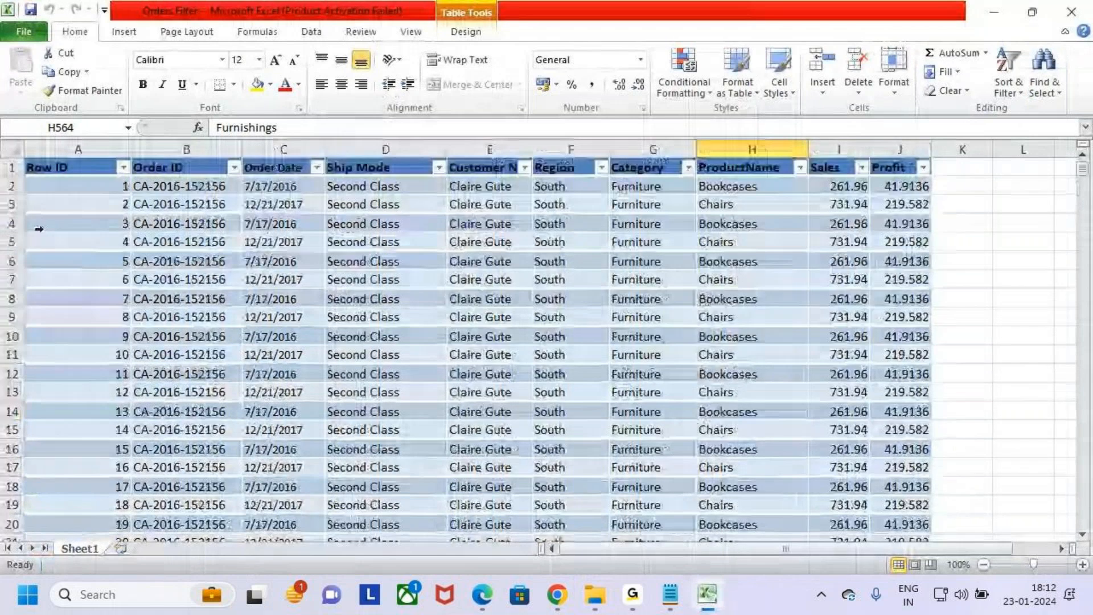
- Frame the order rows below the headers of Sheet1 with an on-screen rectangle and clear the mark
click(366, 373)
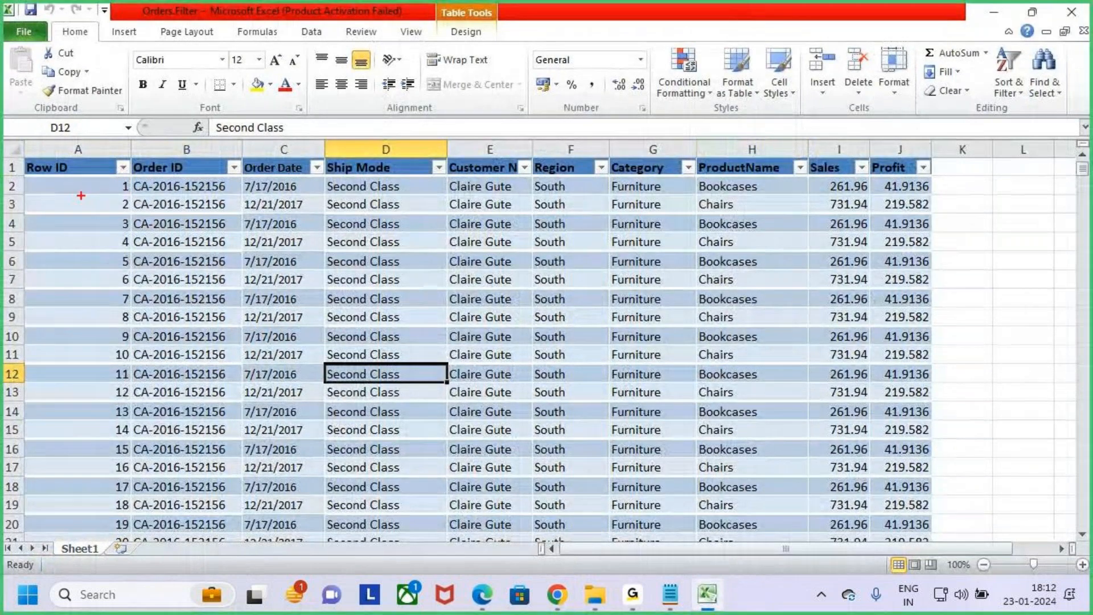
drag(57, 180, 779, 392)
key(Escape)
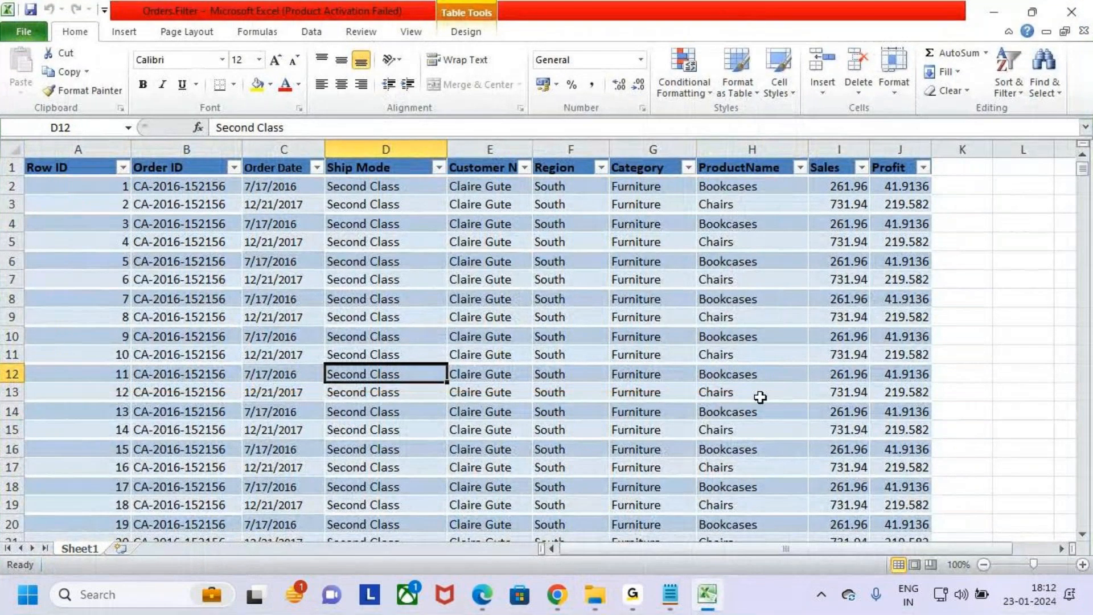
- Switch to the Orders list in Chrome, frame its title with an on-screen rectangle and clear the mark
click(558, 595)
key(ctrl+2)
drag(255, 255, 342, 280)
key(Escape)
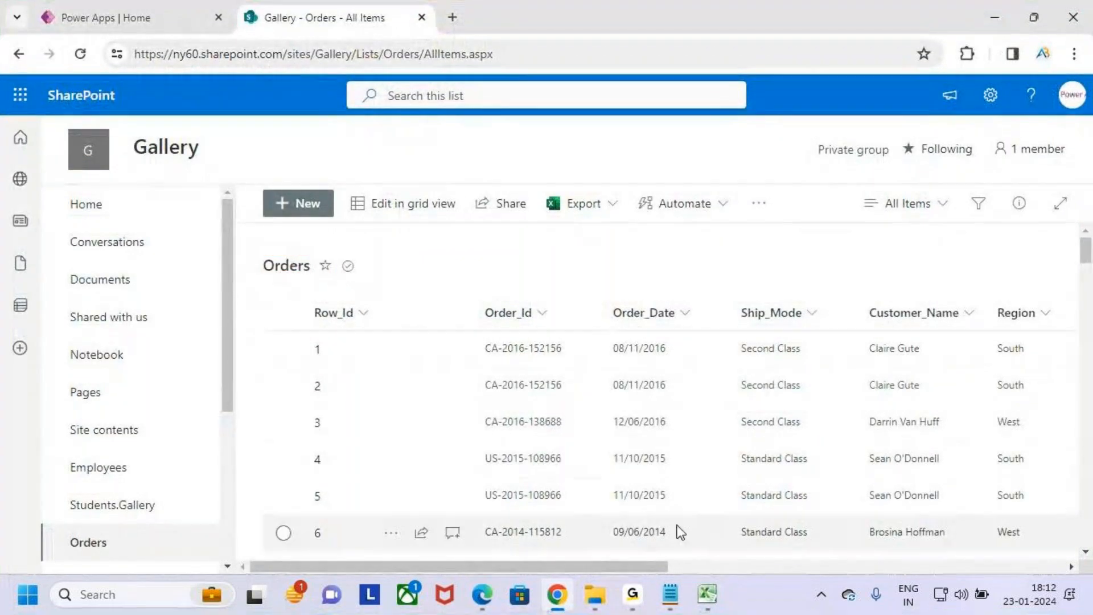
- Switch to the Search Function notes in Notepad, annotate the list of Orders columns and their types, and clear the marks
mouse_move(670, 594)
click(764, 507)
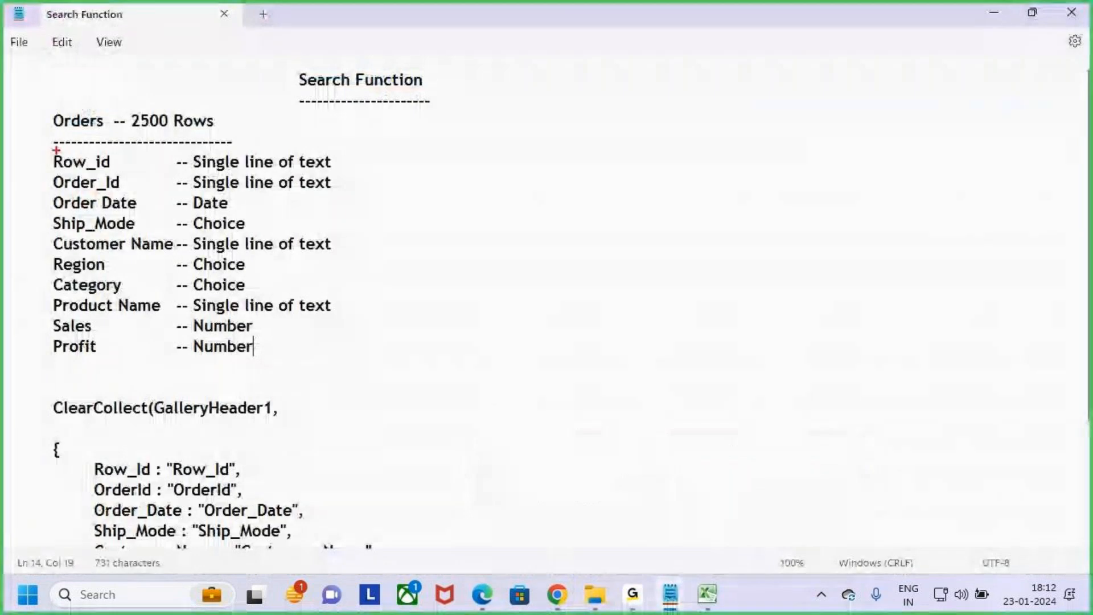
key(ctrl+2)
drag(36, 149, 443, 361)
drag(40, 122, 78, 84)
key(Escape)
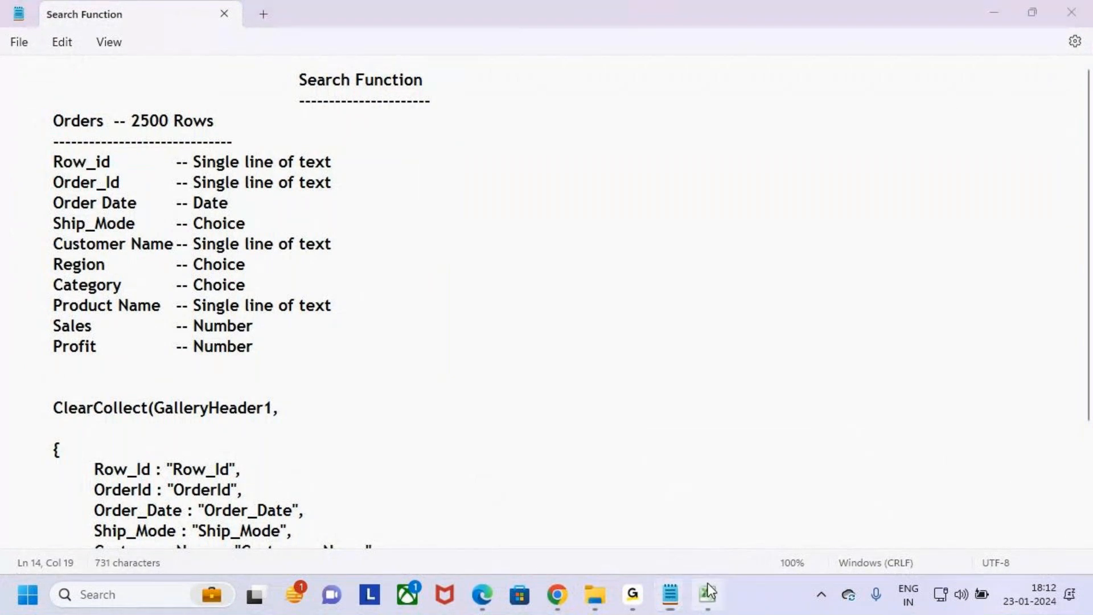
- Switch to the Orders.Filter workbook in Excel and copy the first 100 order rows, A2:J101
click(708, 592)
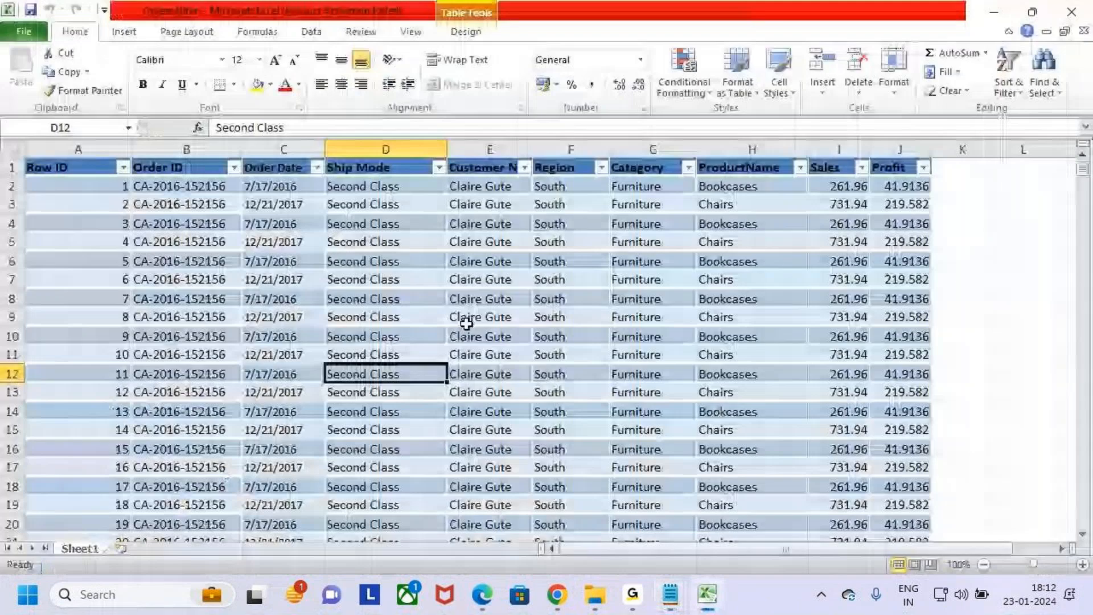
click(98, 193)
scroll(377, 352, down, 5)
scroll(377, 352, down, 20)
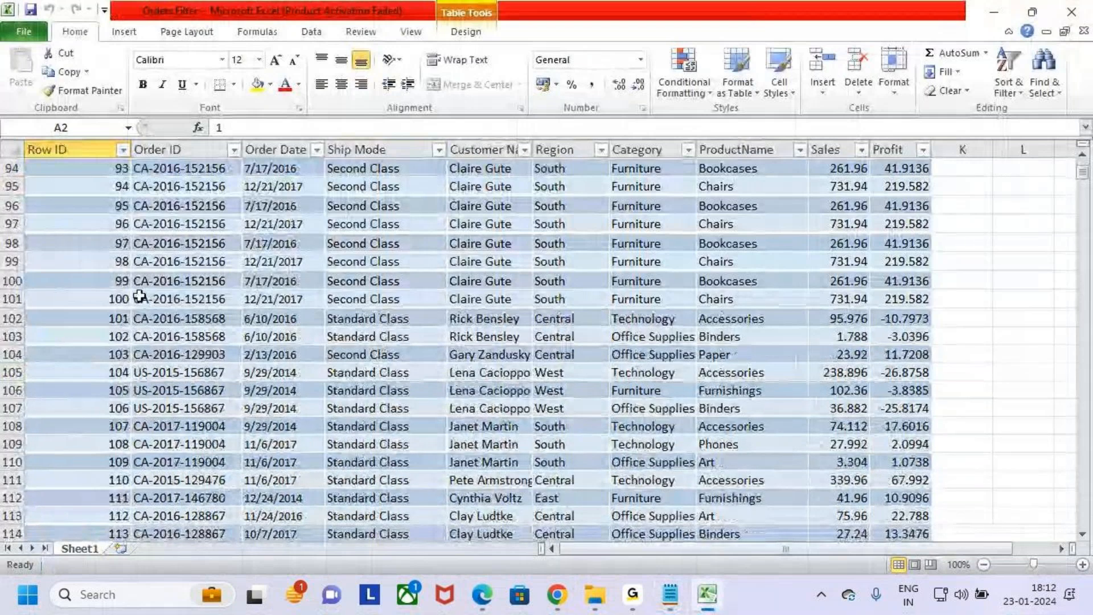
ctrl+click(898, 300)
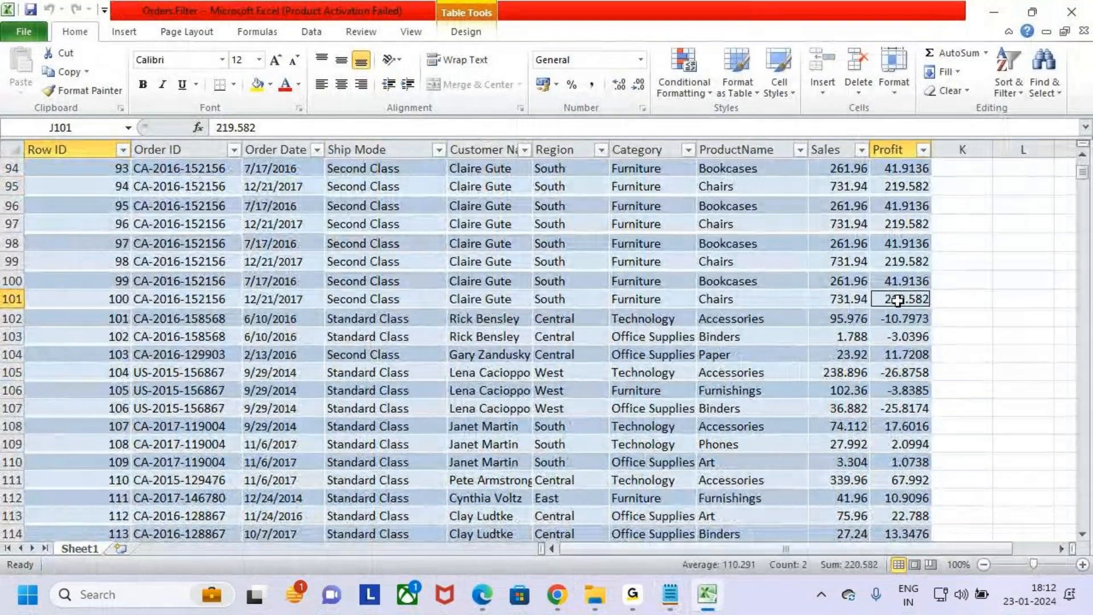
scroll(798, 313, up, 18)
scroll(775, 320, up, 13)
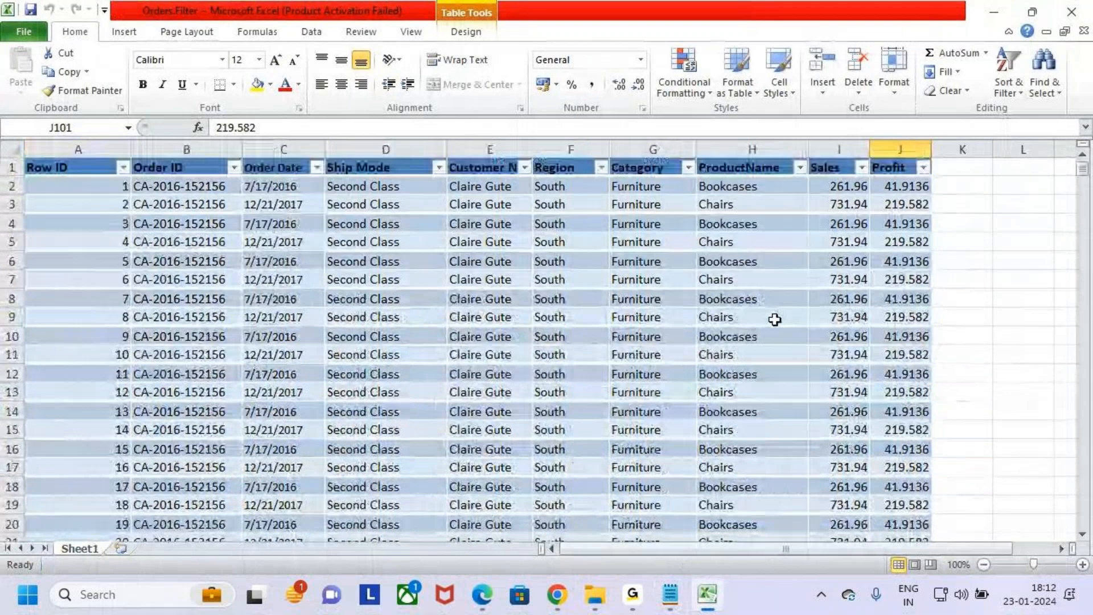
shift+click(99, 190)
key(ctrl+c)
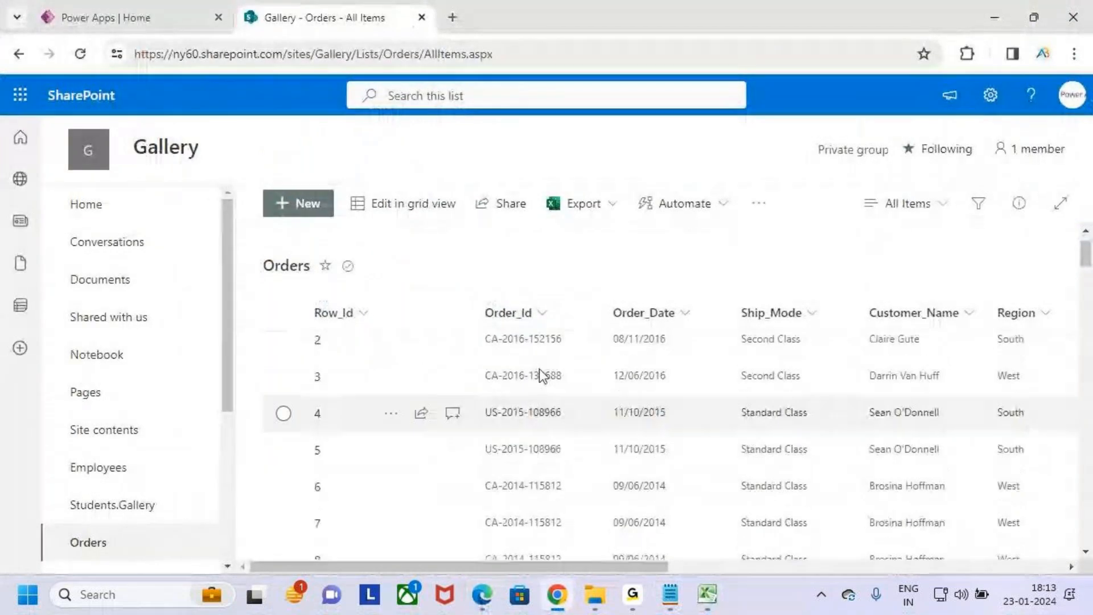
- Switch to the SharePoint Orders list in Chrome, turn on grid view editing and look through the rows
scroll(539, 368, up, 1)
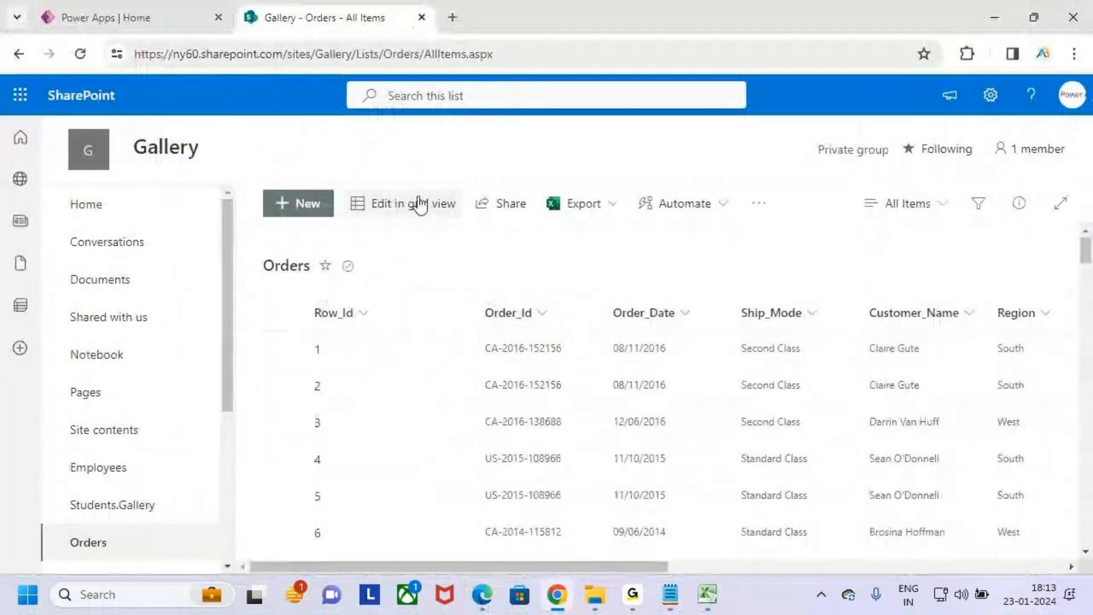
click(405, 215)
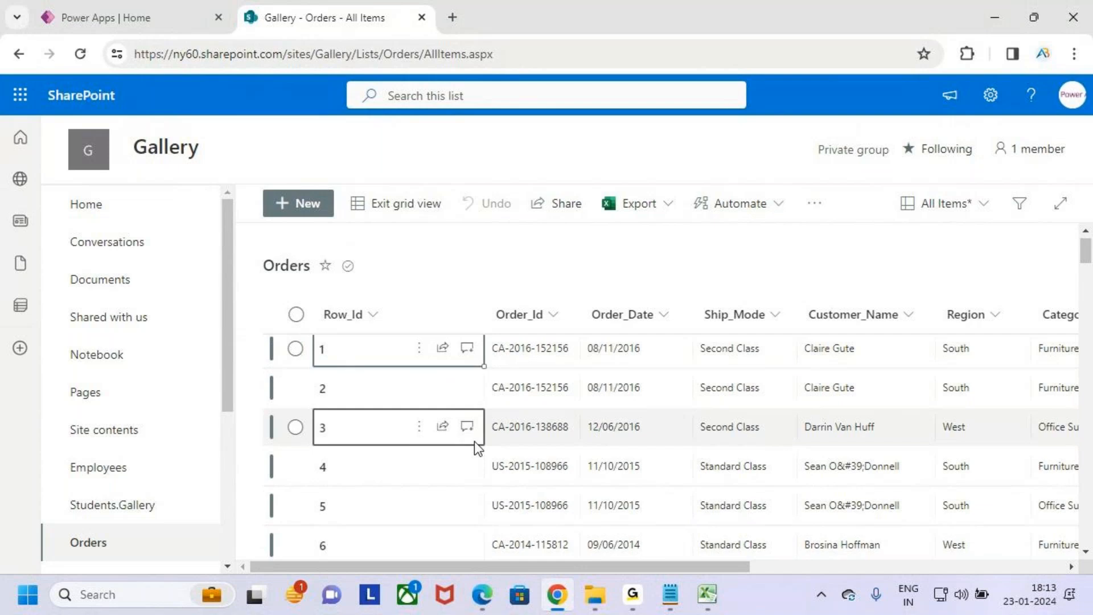
scroll(473, 444, down, 6)
scroll(479, 444, down, 3)
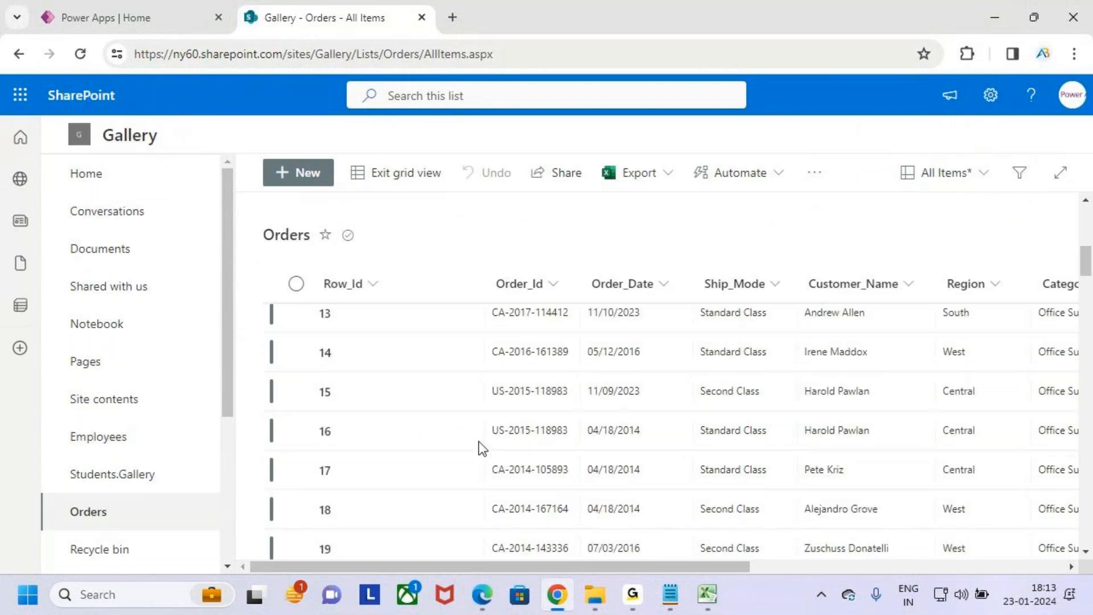
scroll(478, 444, up, 10)
scroll(480, 442, up, 1)
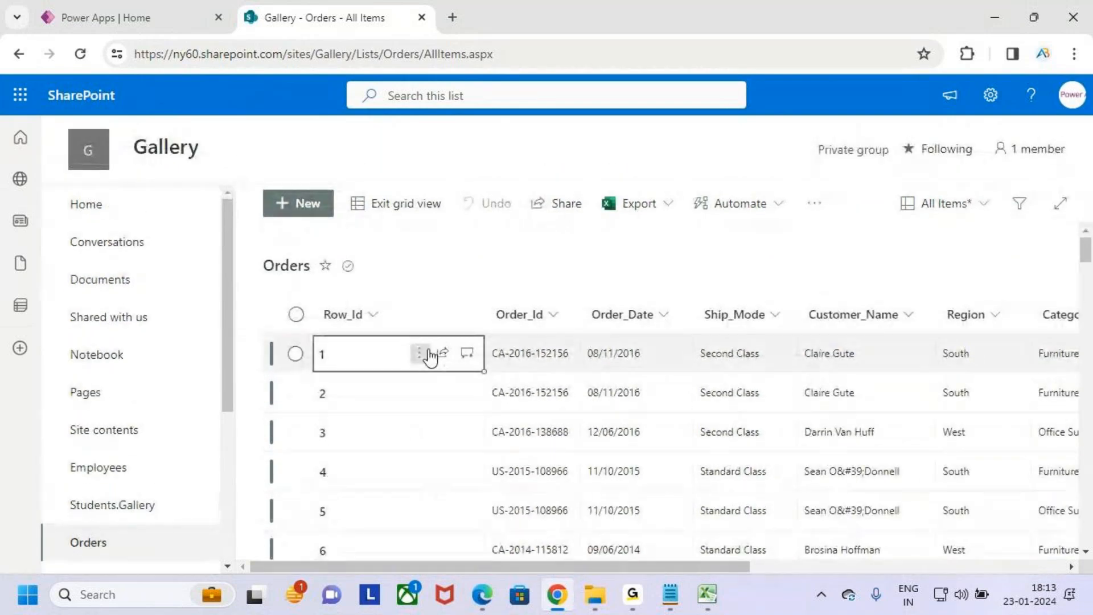
- Look over the copied rows in the Excel workbook and return to the Orders list in Chrome
click(707, 594)
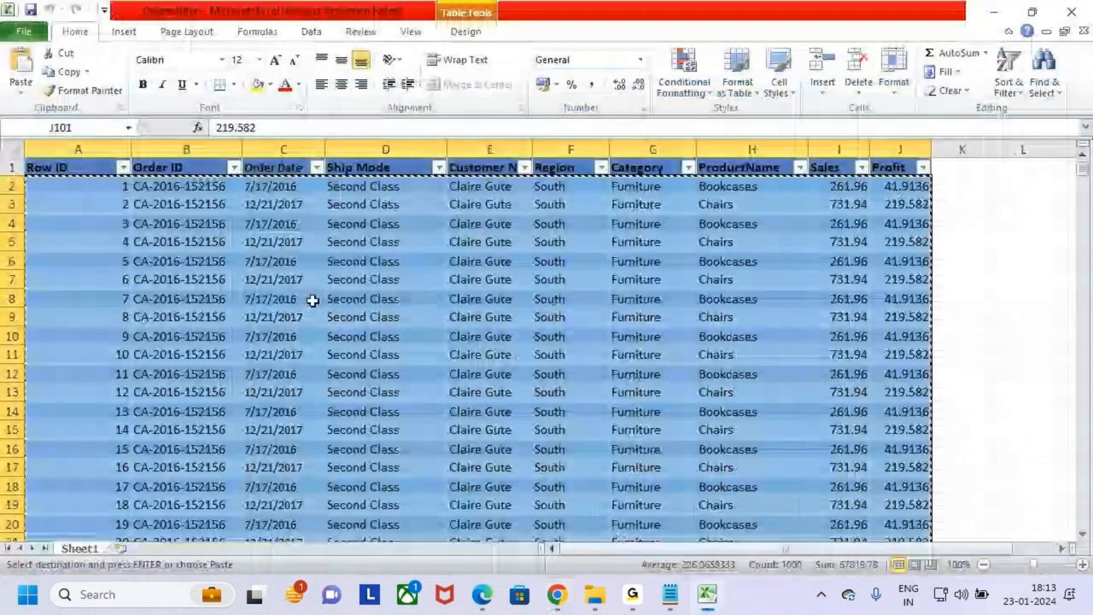
scroll(314, 303, down, 4)
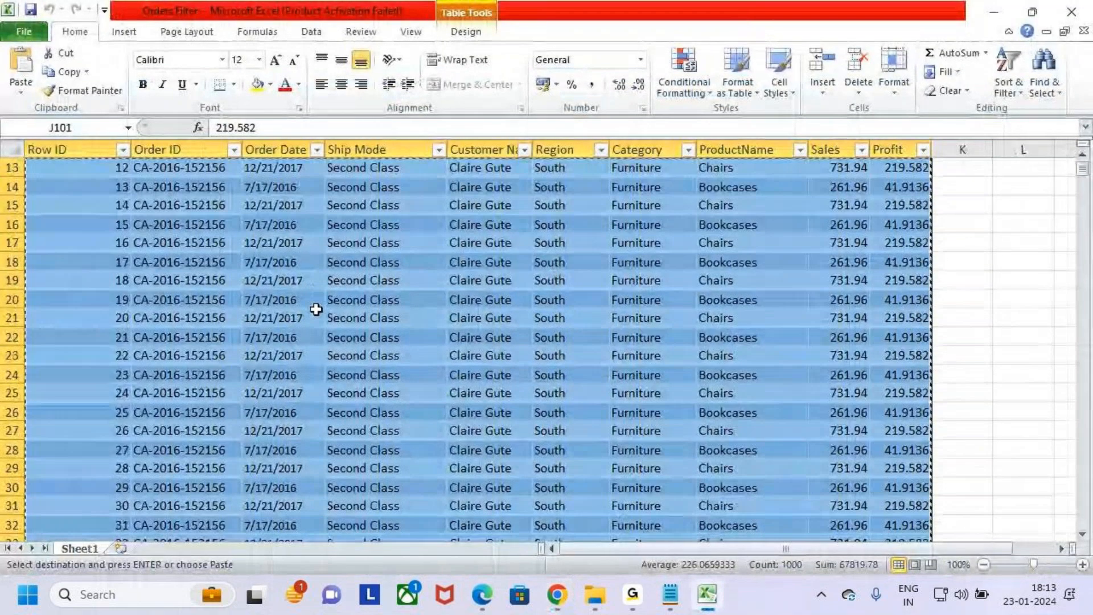
key(alt+Tab)
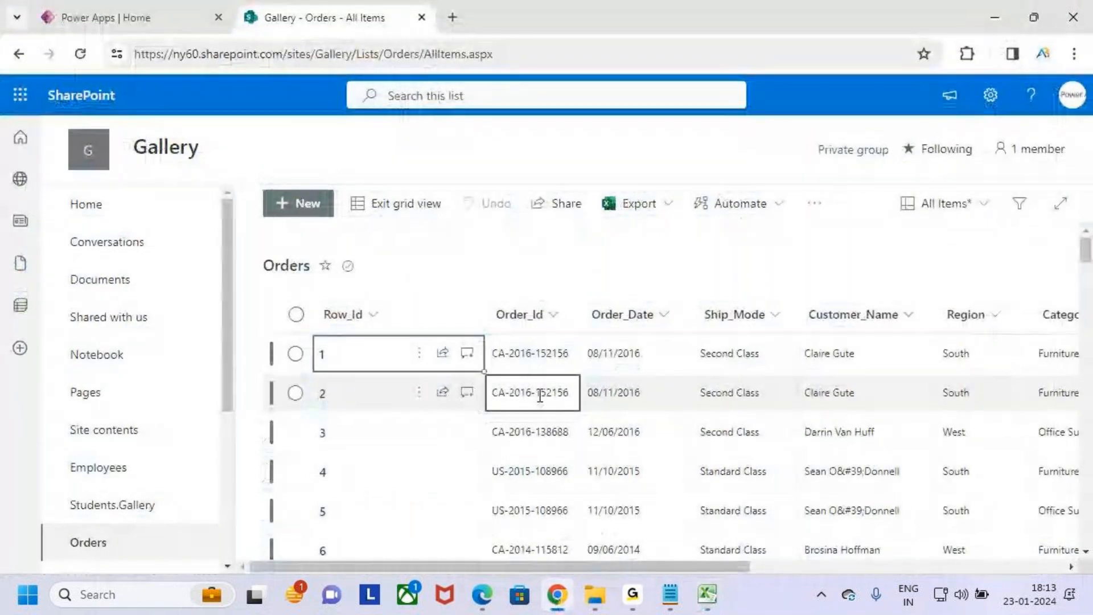
- Draw freehand annotations beside the Orders list title and clear the marks
click(287, 265)
click(640, 373)
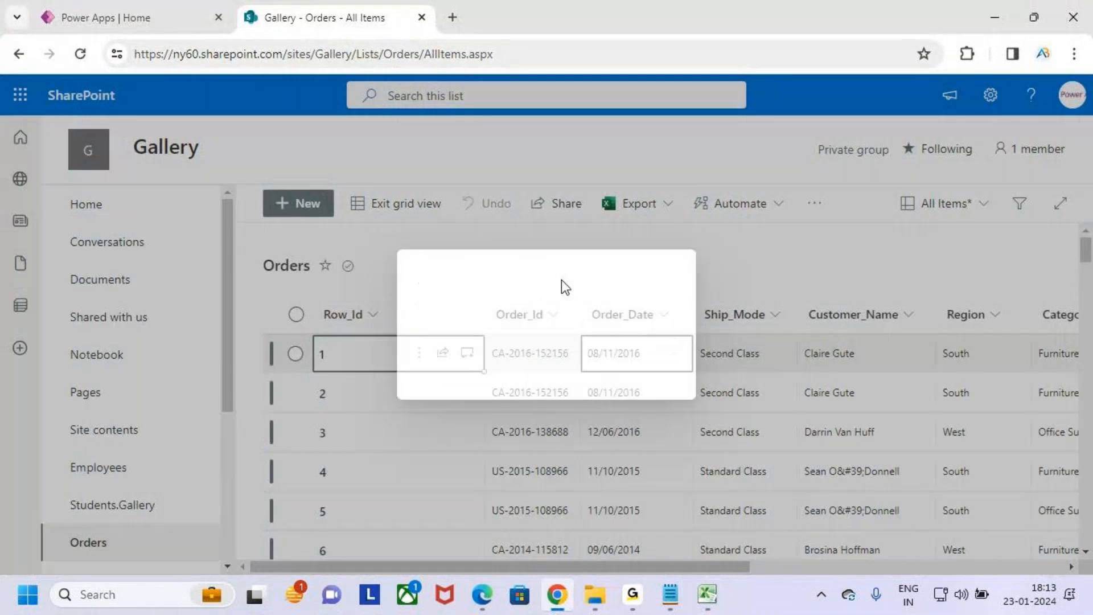
key(ctrl+2)
drag(323, 266, 367, 264)
mouse_move(354, 246)
mouse_down()
mouse_move(362, 281)
mouse_move(450, 310)
mouse_up()
mouse_move(465, 253)
mouse_down()
mouse_move(463, 298)
mouse_move(490, 307)
mouse_up()
drag(541, 271, 541, 316)
drag(542, 256, 525, 277)
key(Escape)
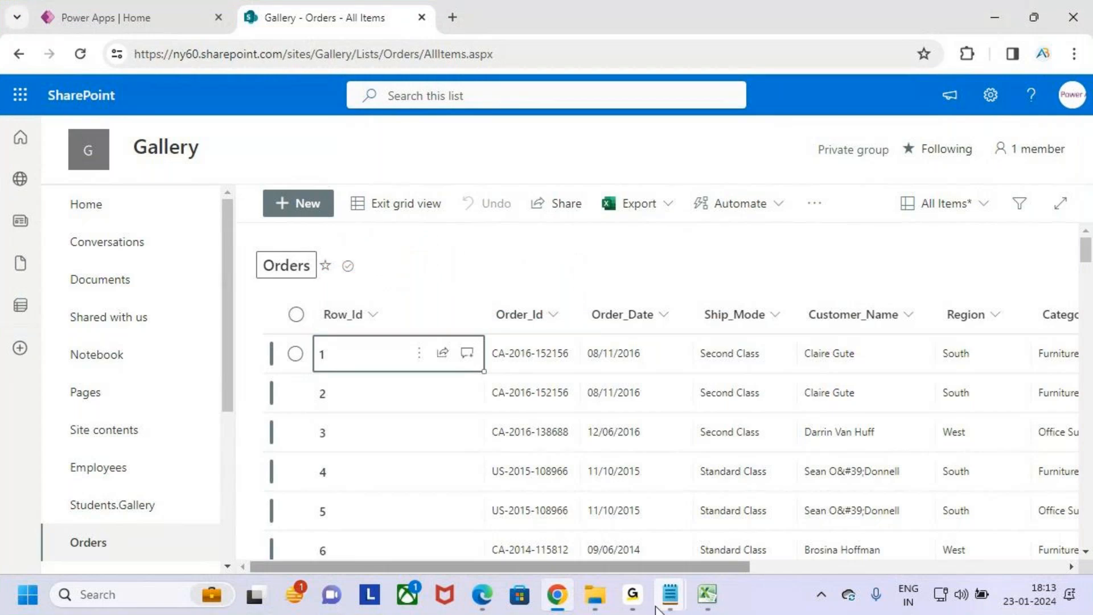
- Switch to Excel and close the Orders.Filter workbook
mouse_move(711, 605)
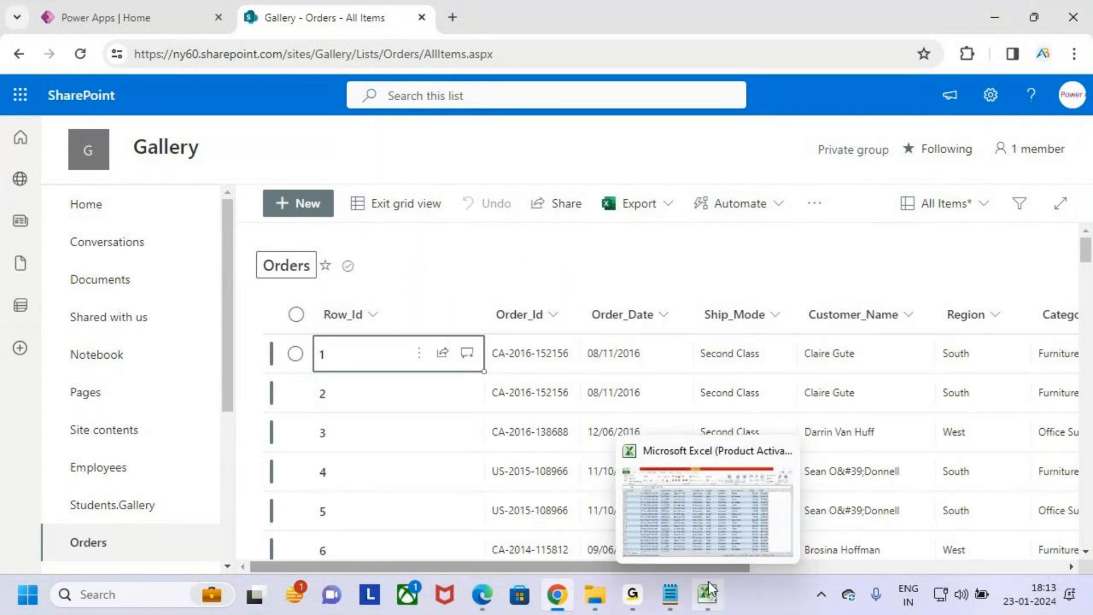
click(708, 594)
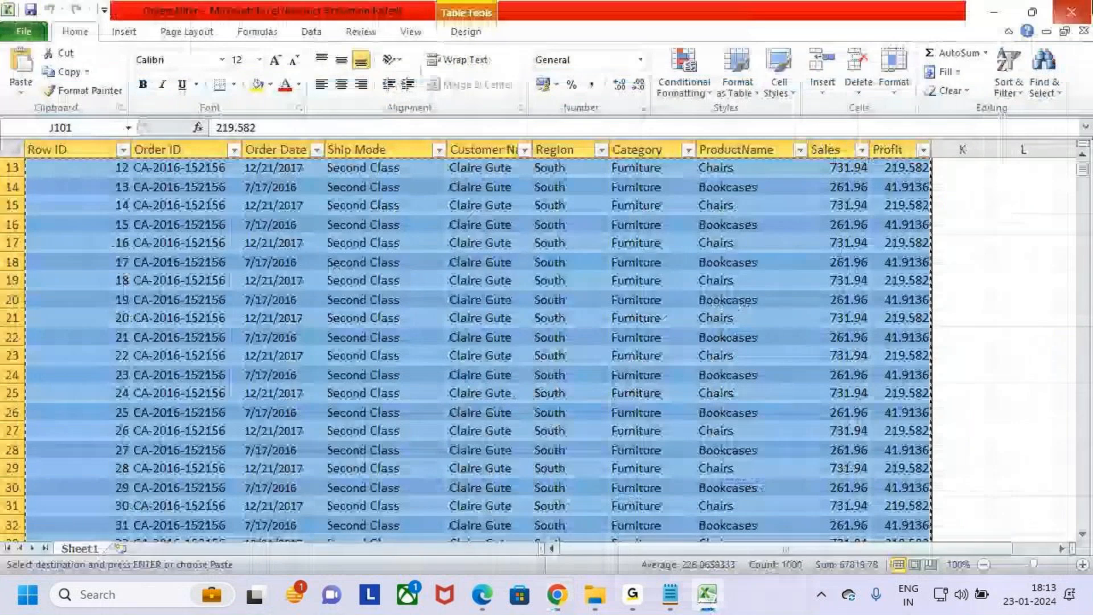
click(1072, 11)
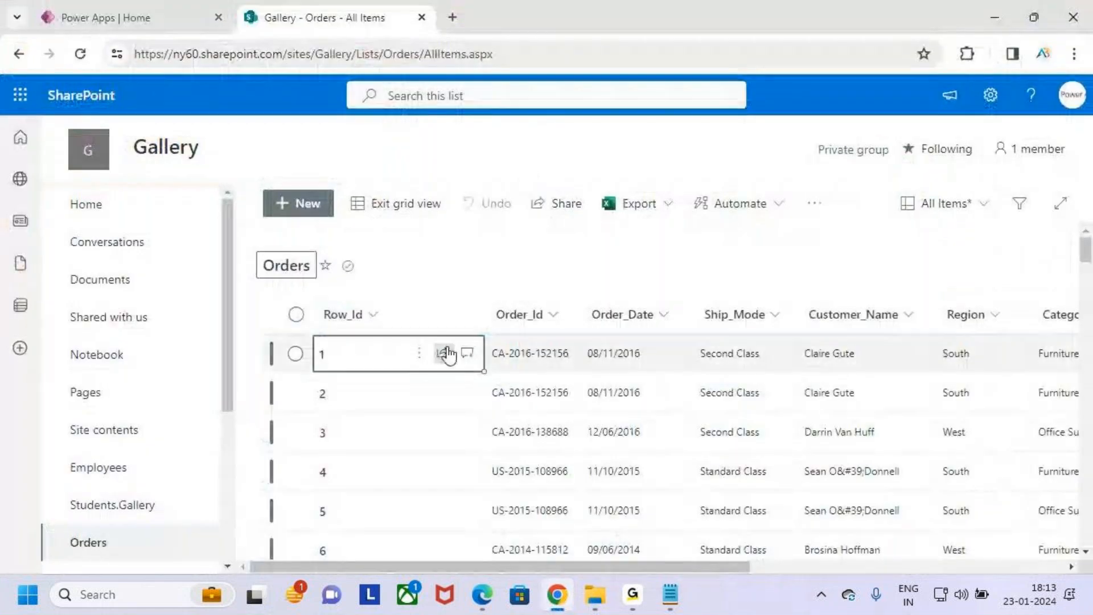
- Frame the Orders list columns from Row_Id to Ship_Mode, mark the Power Apps browser tab, and clear the annotations
mouse_move(322, 308)
mouse_down()
mouse_move(367, 344)
mouse_move(799, 531)
mouse_up()
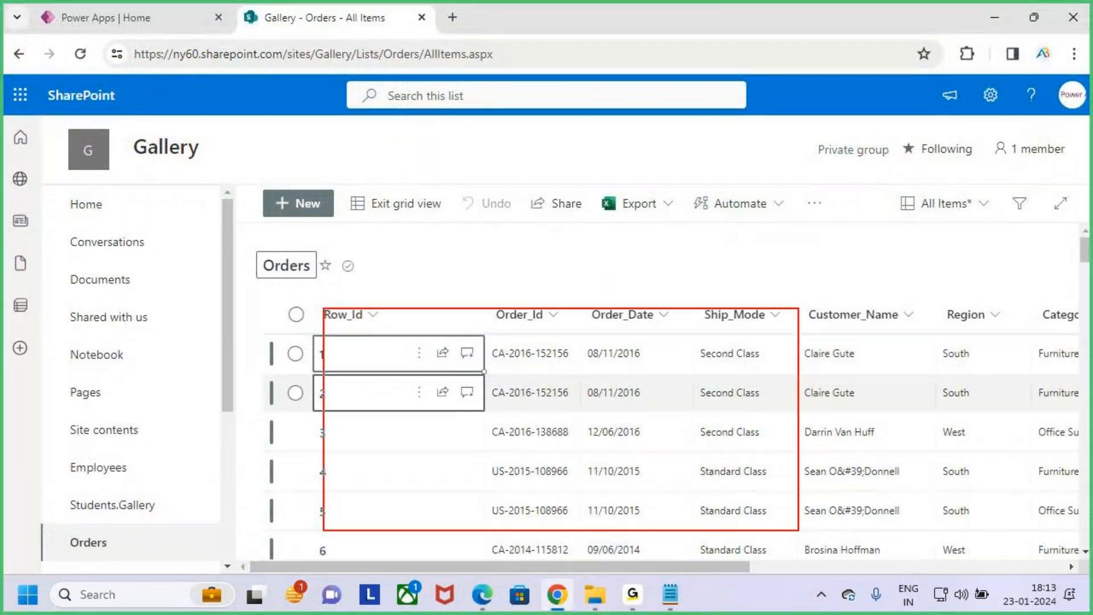
mouse_move(119, 13)
mouse_down()
mouse_move(121, 38)
mouse_move(119, 12)
mouse_up()
drag(119, 12, 141, 28)
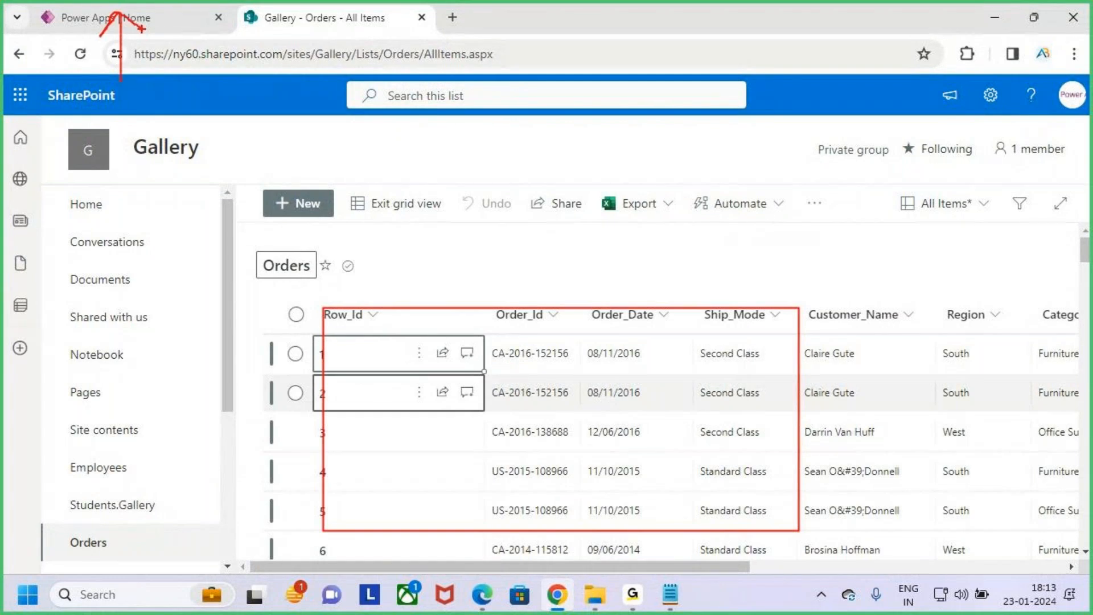
- Open the Gallery_Filter app for editing from the Power Apps list of apps and skip the welcome message
click(142, 17)
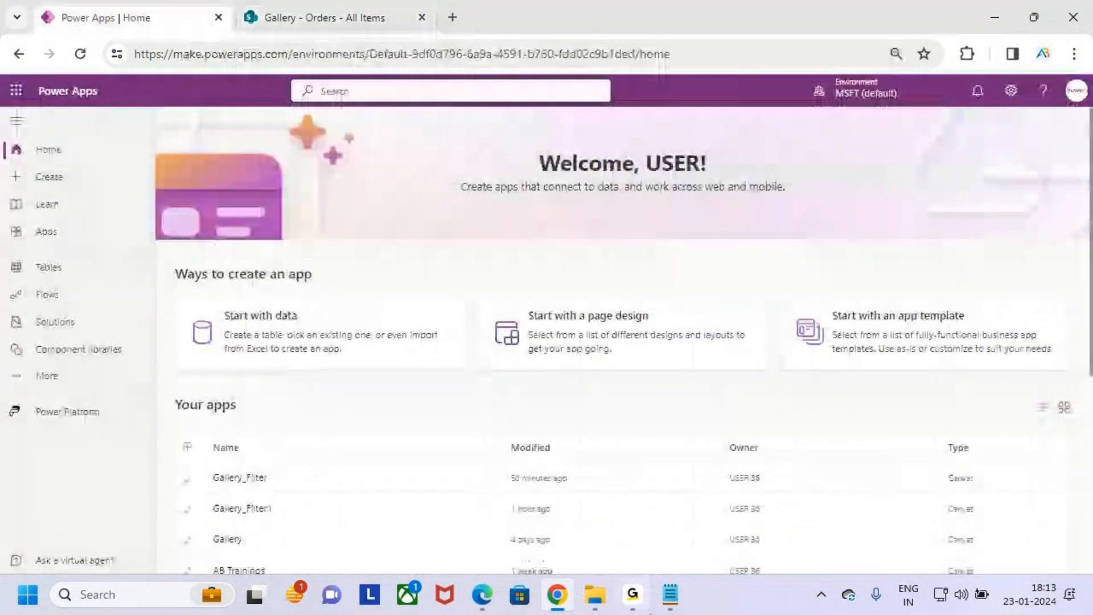
click(80, 235)
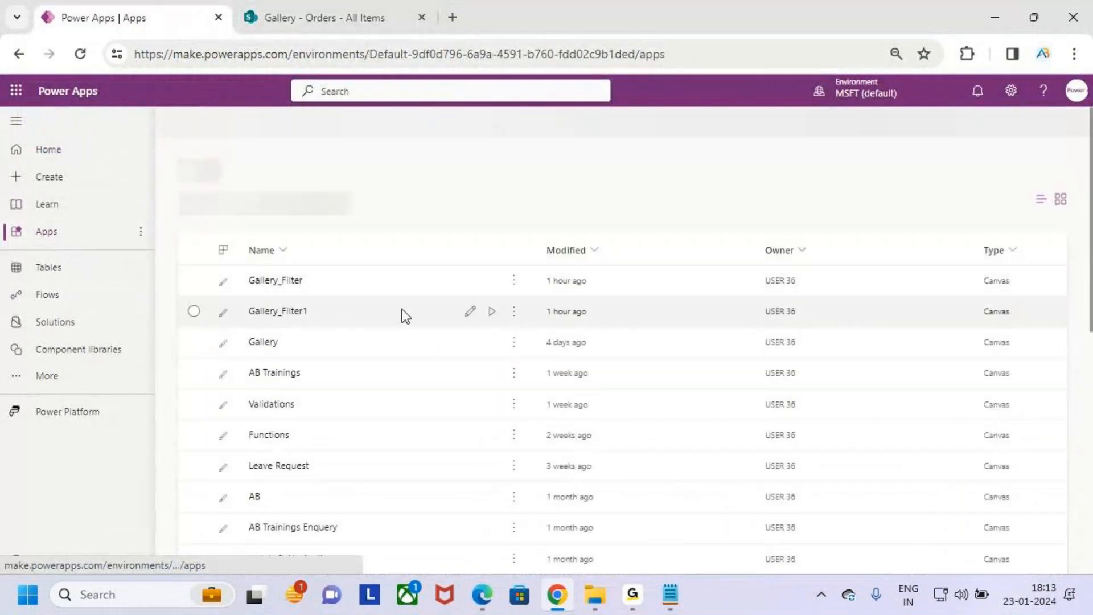
drag(234, 266, 540, 290)
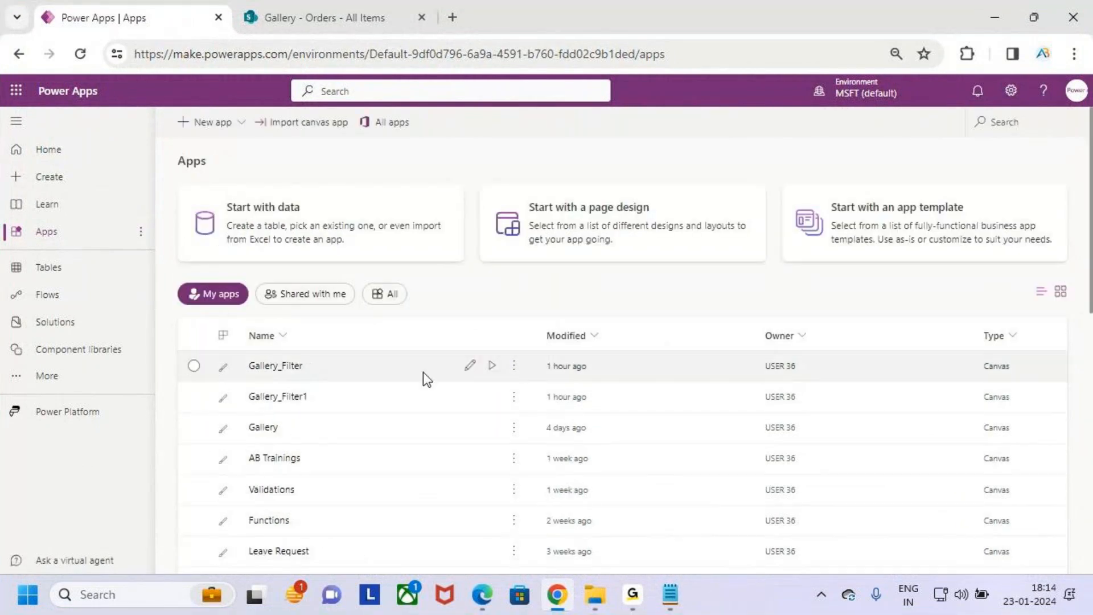
click(471, 367)
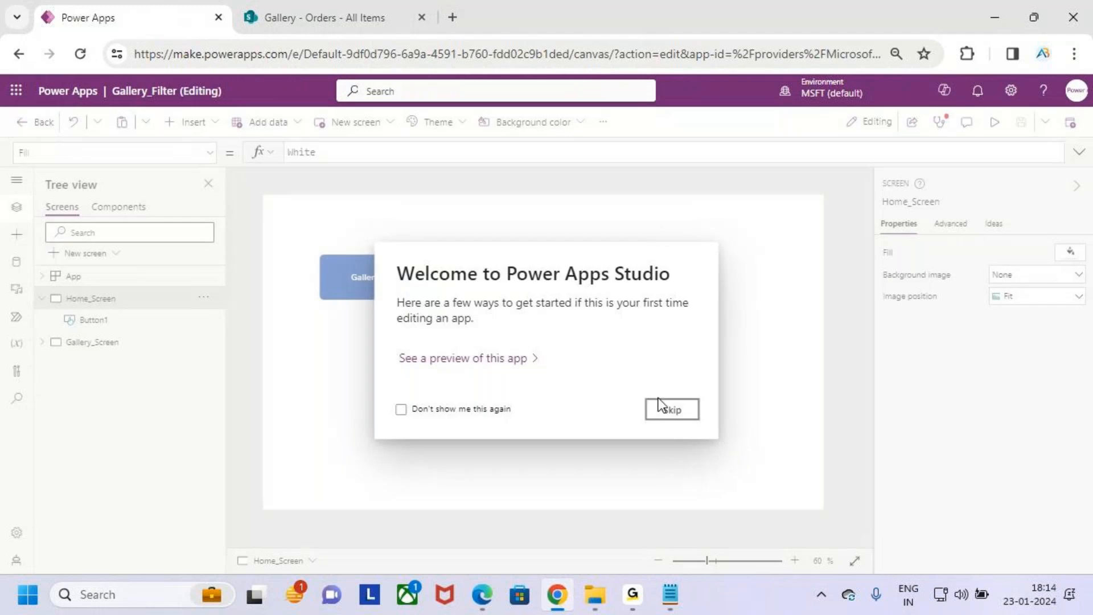
click(668, 409)
- Mark the Gallery_Filter app name in Power Apps Studio with a frame and an arrow, and clear the marks
key(ctrl+2)
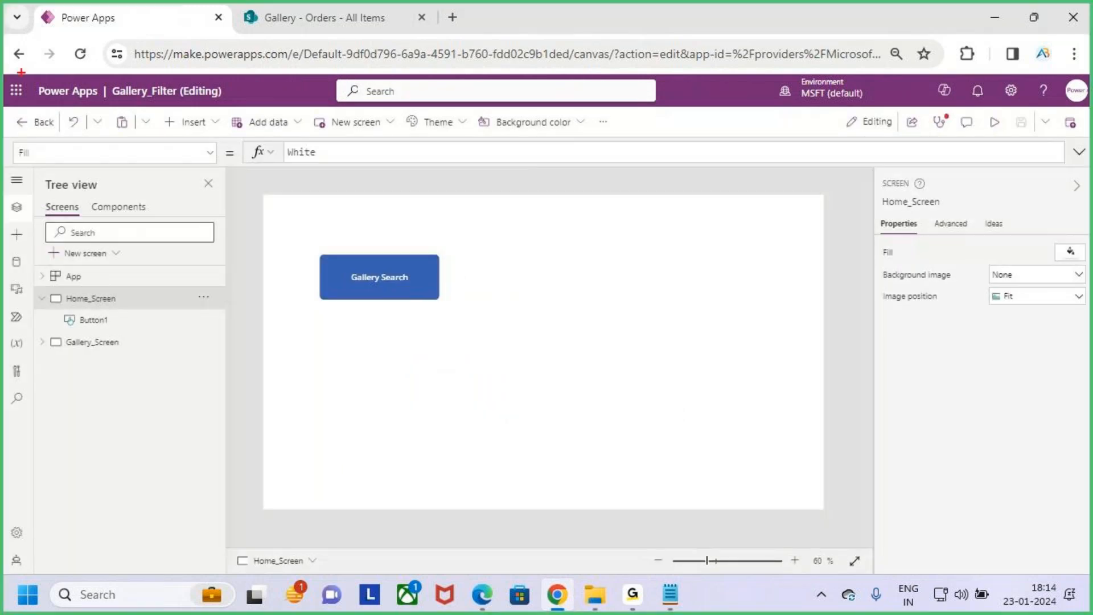
drag(109, 77, 215, 104)
drag(176, 51, 176, 73)
key(e)
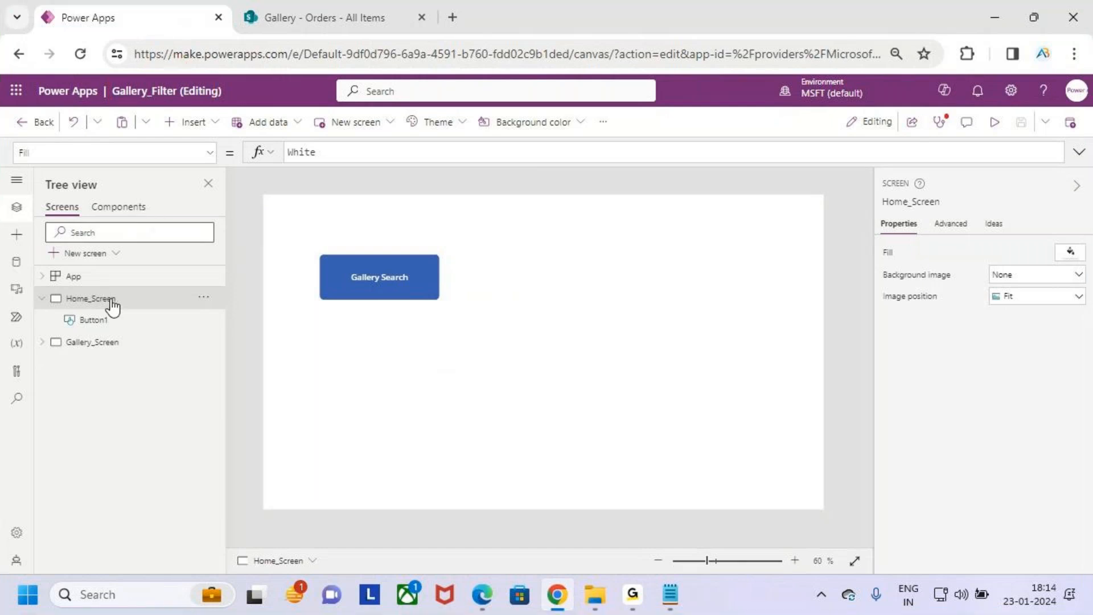
- Frame Home_Screen in the tree view, point an arrow at the Gallery Search button, and clear the marks
drag(56, 283, 128, 309)
drag(394, 228, 394, 263)
key(Escape)
- Set the font size of the Gallery Search button on Home_Screen to 18
click(395, 282)
click(373, 122)
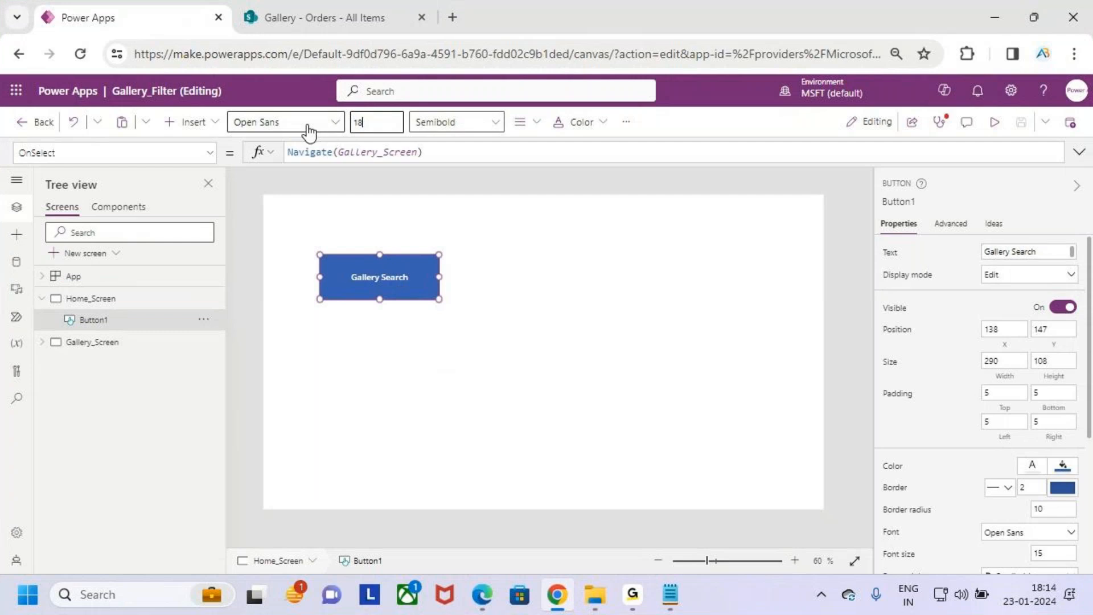
click(706, 339)
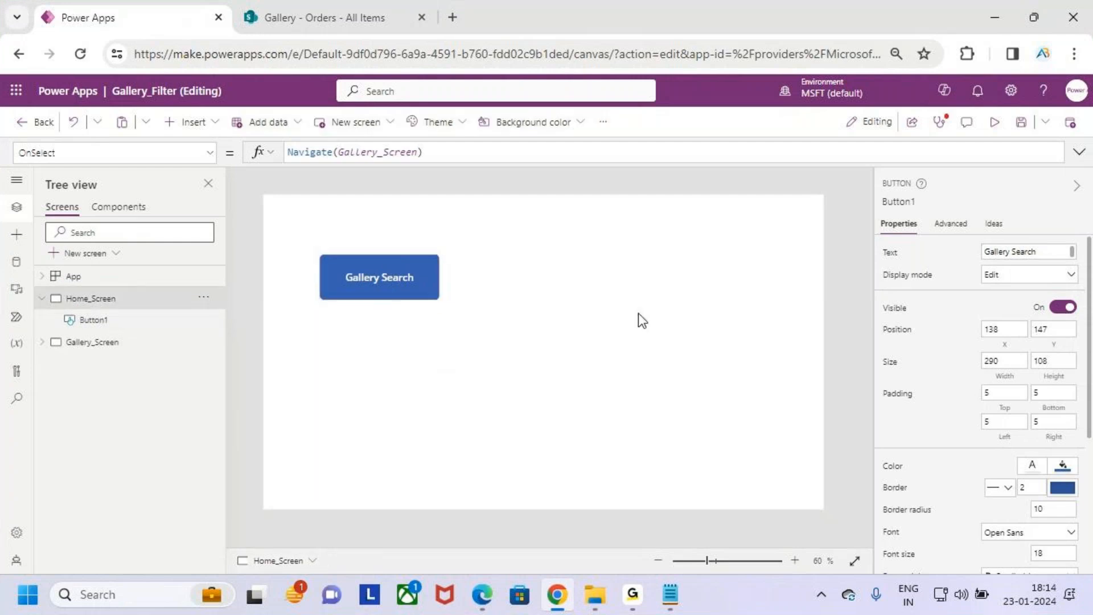
- Frame the Gallery Search button's Navigate(Gallery_Screen) formula and Gallery_Screen in the tree view, add a check mark, and clear the marks
click(414, 292)
key(ctrl+2)
drag(277, 134, 437, 168)
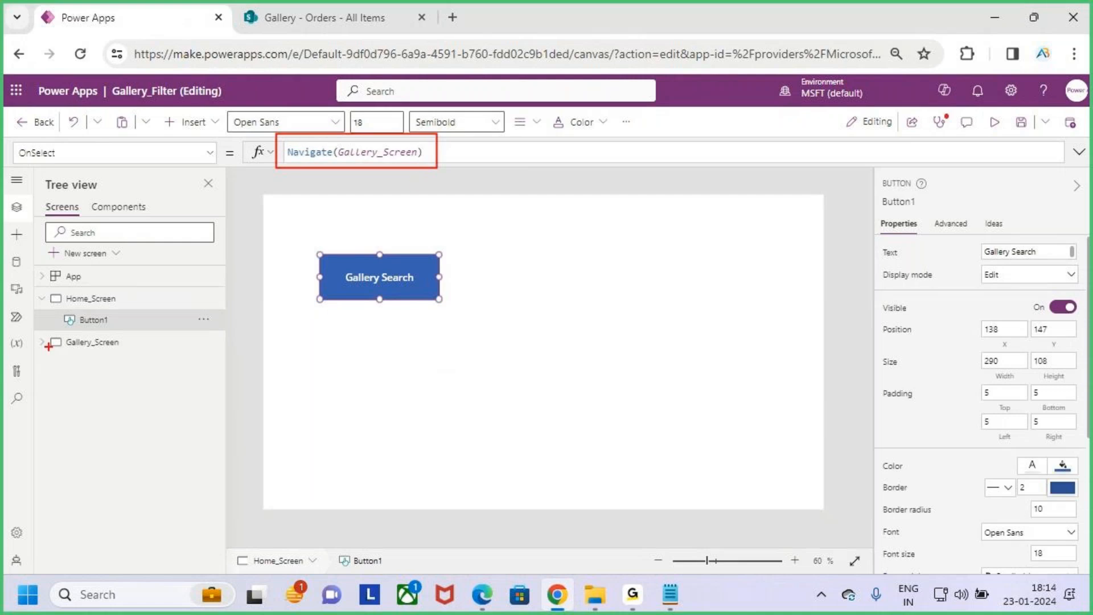
drag(57, 335, 149, 357)
mouse_move(138, 337)
mouse_down()
mouse_move(152, 350)
mouse_move(190, 283)
mouse_up()
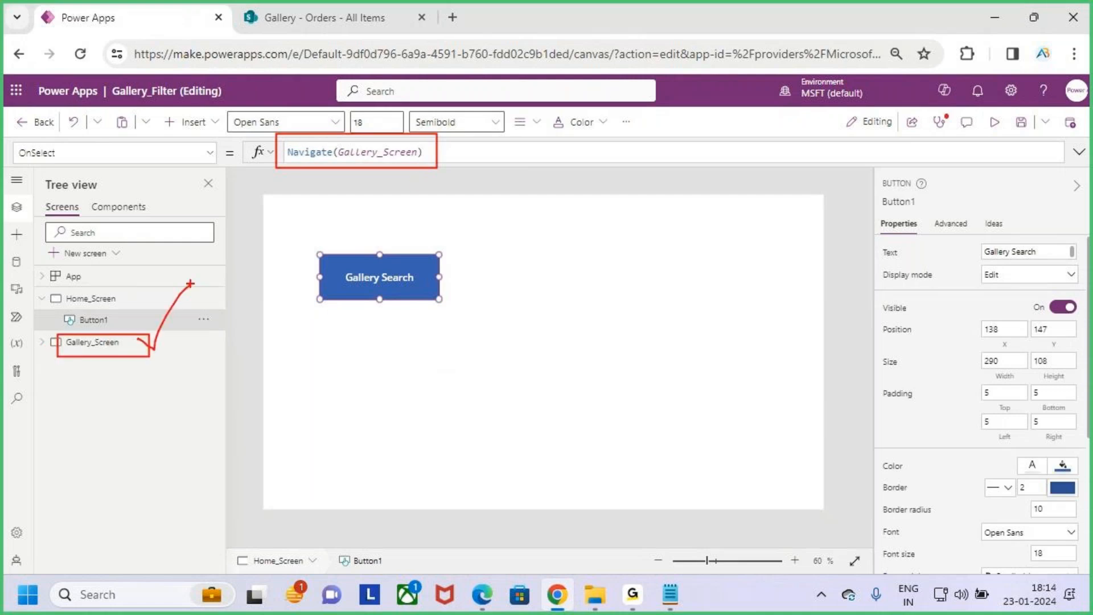
key(Escape)
- Preview the app from Home_Screen, close the preview, and dismiss the tip
click(994, 122)
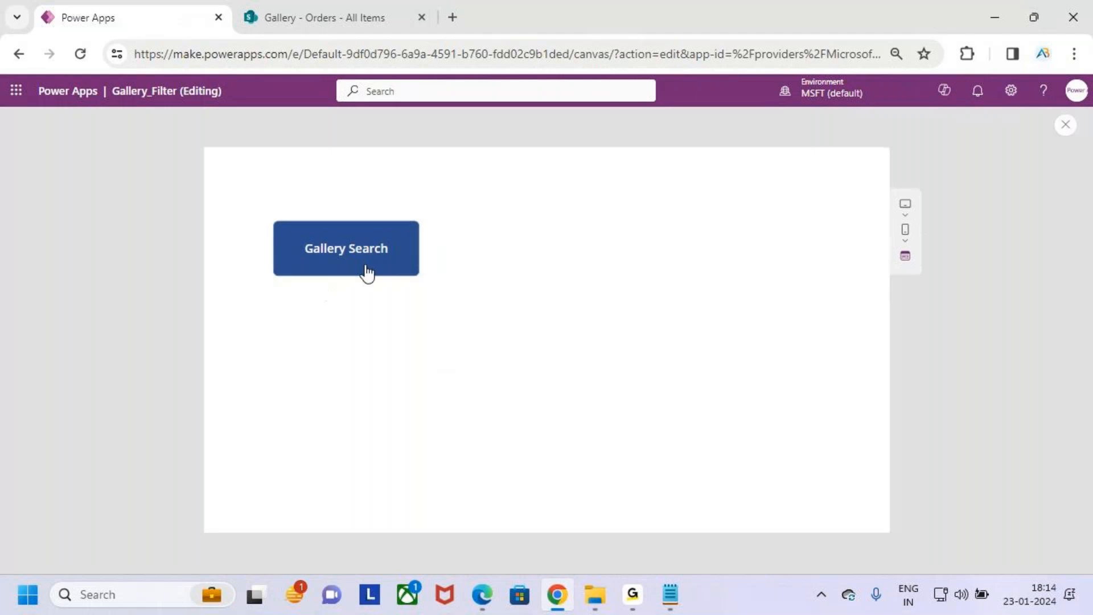
click(1066, 125)
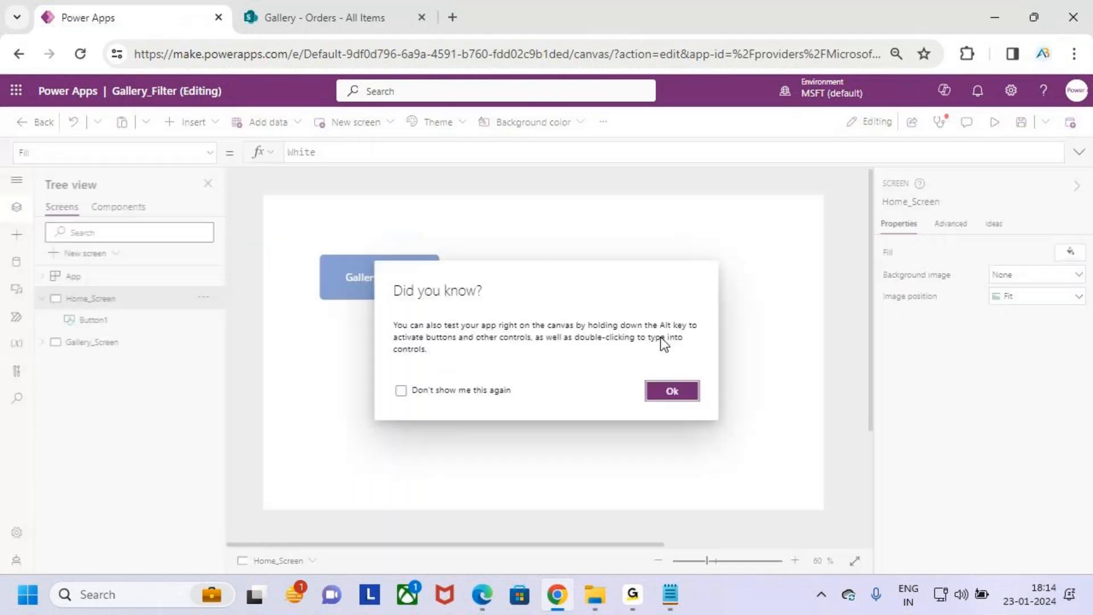
click(673, 391)
- Open Gallery_Screen, frame its header and data galleries, and point an arrow at the Region heading
click(117, 343)
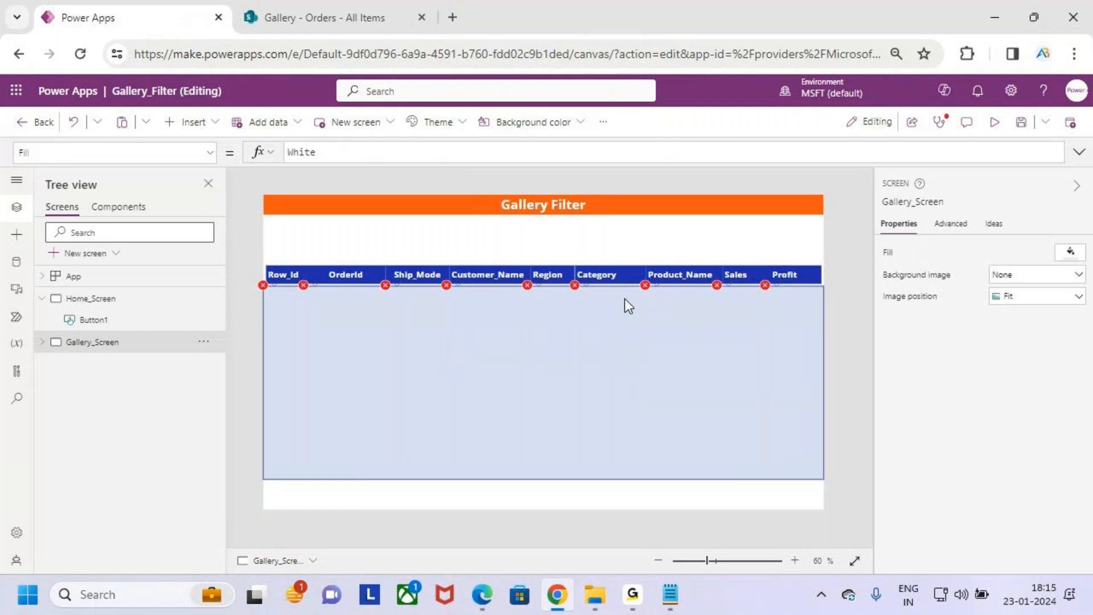
mouse_move(263, 260)
mouse_down()
mouse_move(894, 501)
mouse_move(827, 484)
mouse_up()
mouse_move(525, 220)
mouse_down()
mouse_move(531, 272)
mouse_move(568, 238)
mouse_up()
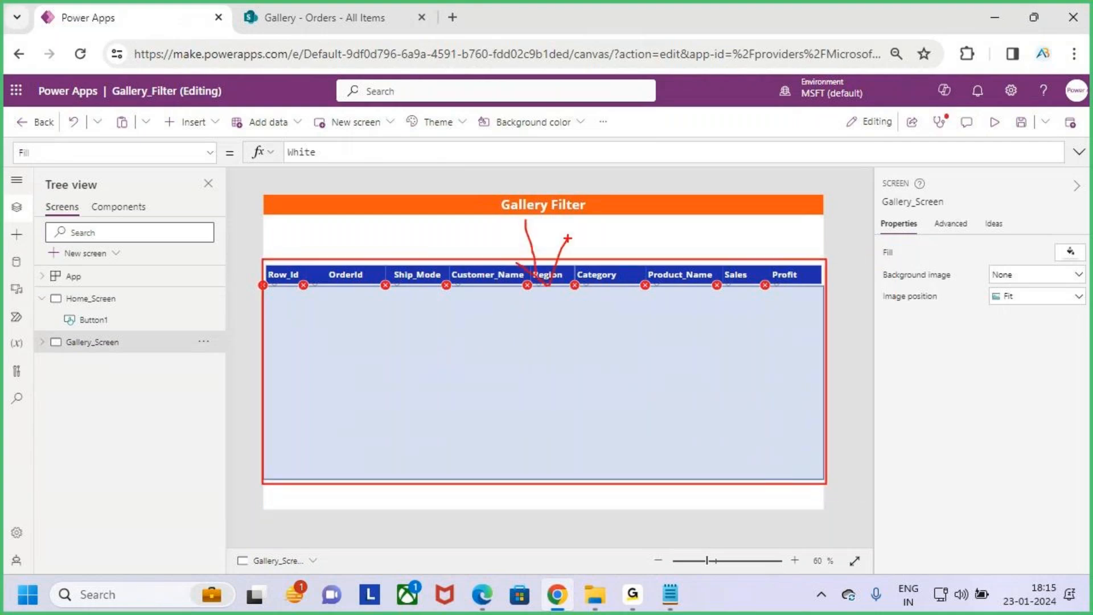
- Preview the app from Home_Screen, frame the Gallery Search button, and use it to open the gallery screen
click(77, 298)
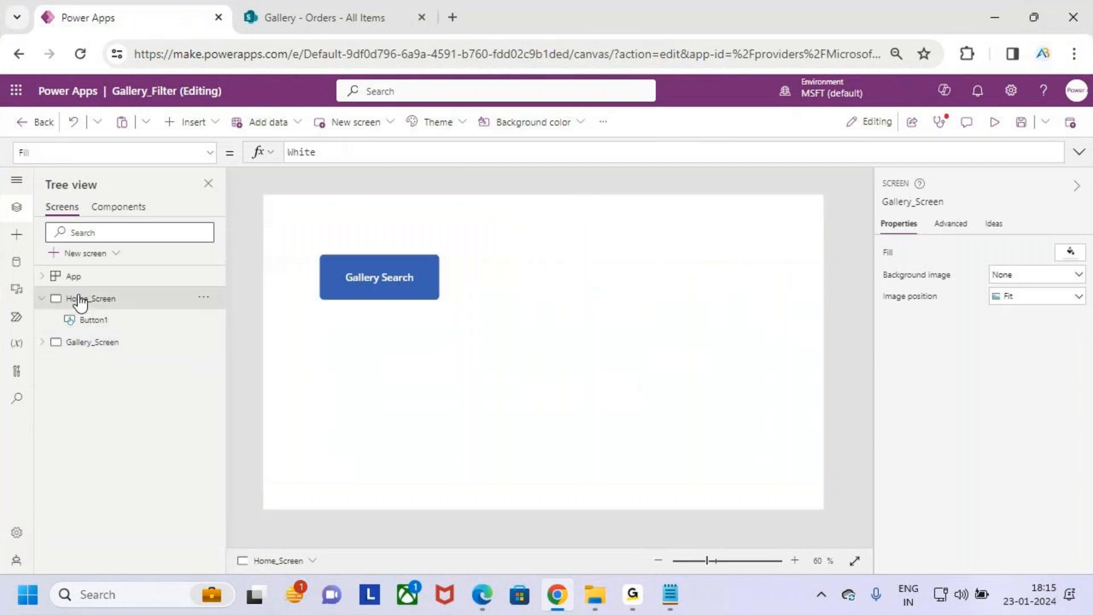
click(997, 123)
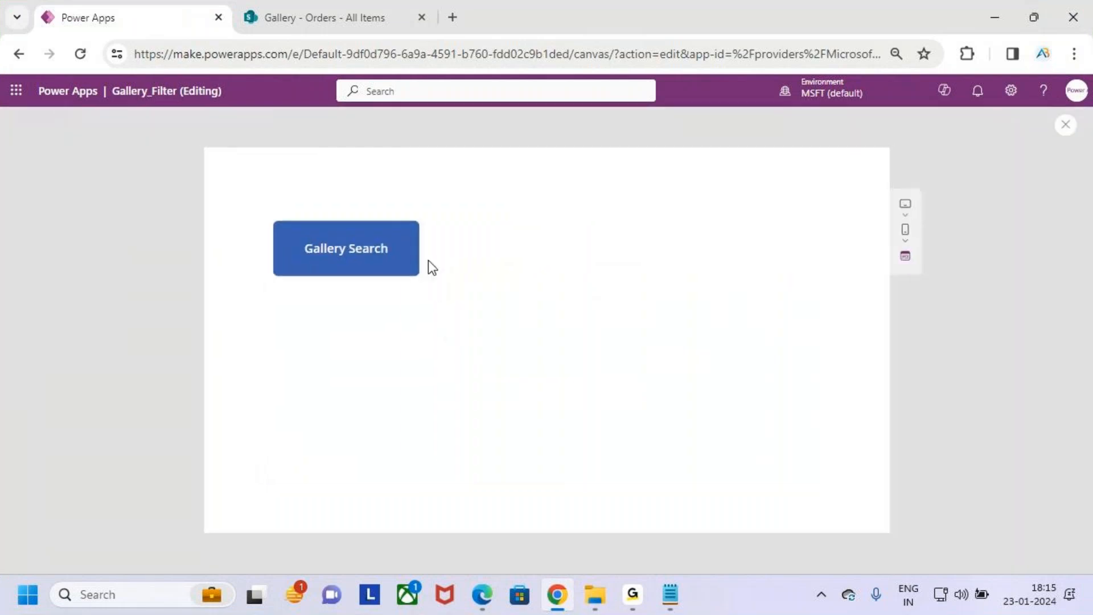
drag(271, 215, 426, 291)
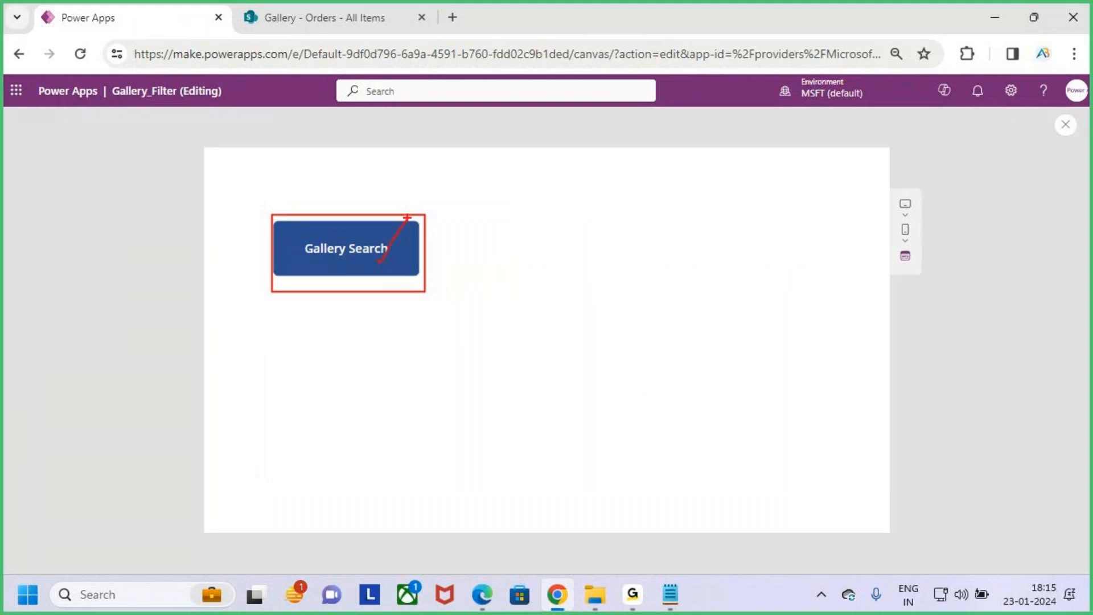
click(362, 248)
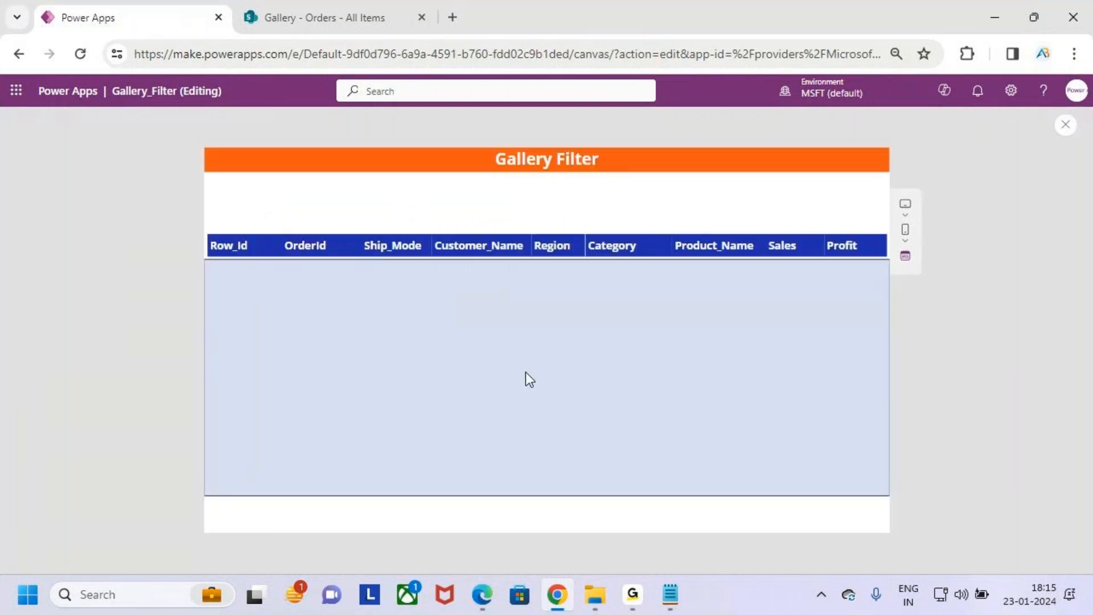
- Mark the Gallery Filter title, the column headings from Row_Id to Profit, and the data area below, and clear the marks
key(ctrl+2)
drag(486, 142, 628, 207)
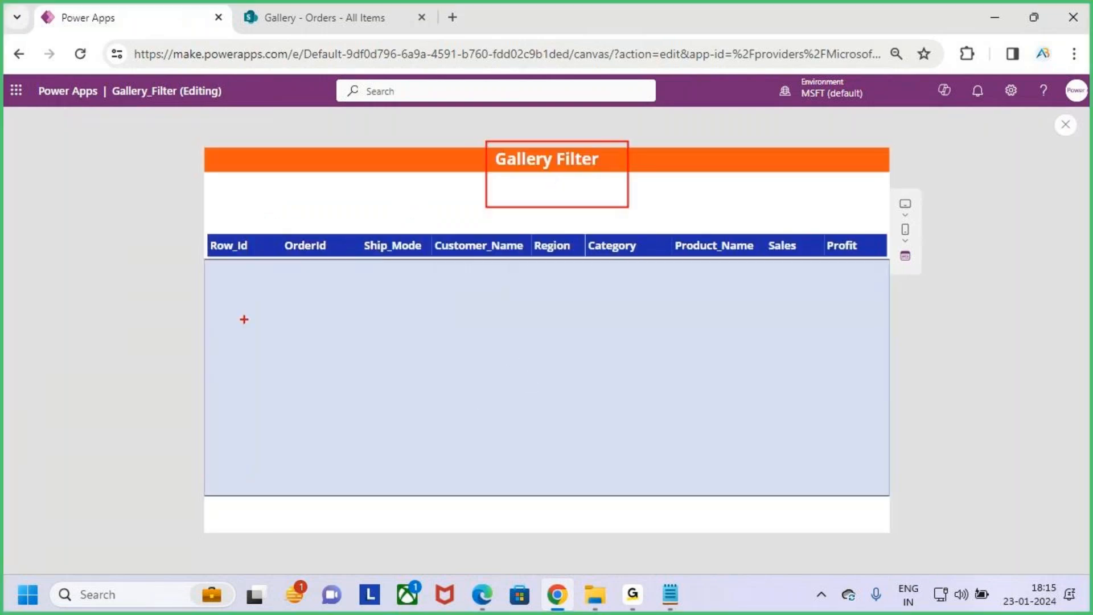
key(g)
drag(207, 235, 886, 256)
key(r)
drag(796, 183, 791, 232)
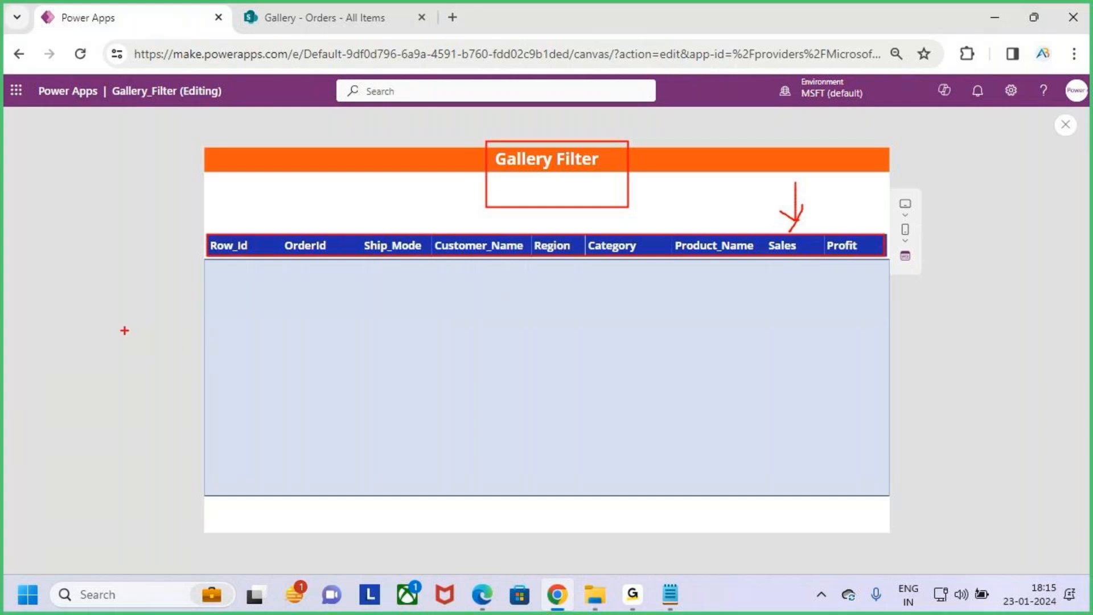
mouse_move(206, 260)
mouse_down()
mouse_move(813, 484)
mouse_move(895, 497)
mouse_up()
key(Escape)
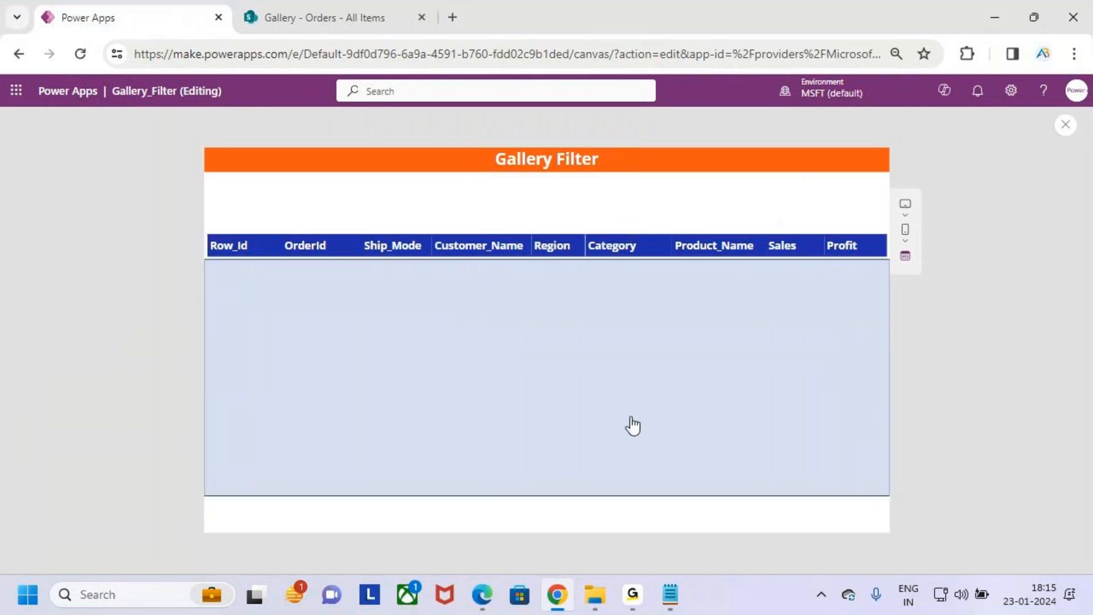
- Exit the preview, select the Gallery_Data gallery on Gallery_Screen, mark its area, and clear the mark
key(Escape)
click(682, 393)
click(689, 395)
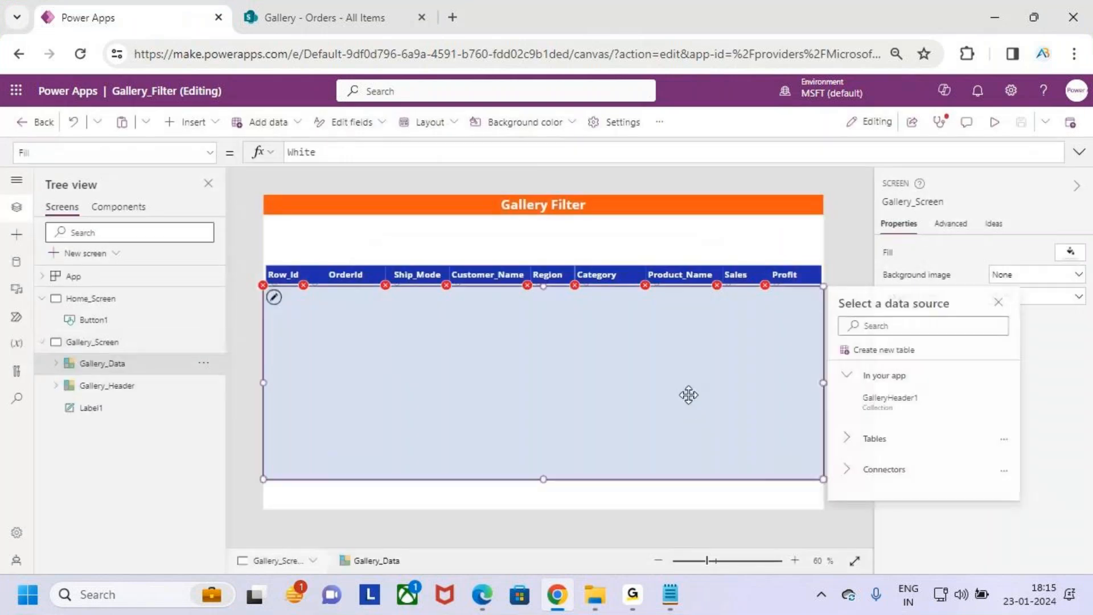
key(ctrl+2)
drag(302, 286, 511, 395)
key(Escape)
- Switch to the SharePoint Orders list, mark its title, and clear the mark
click(341, 19)
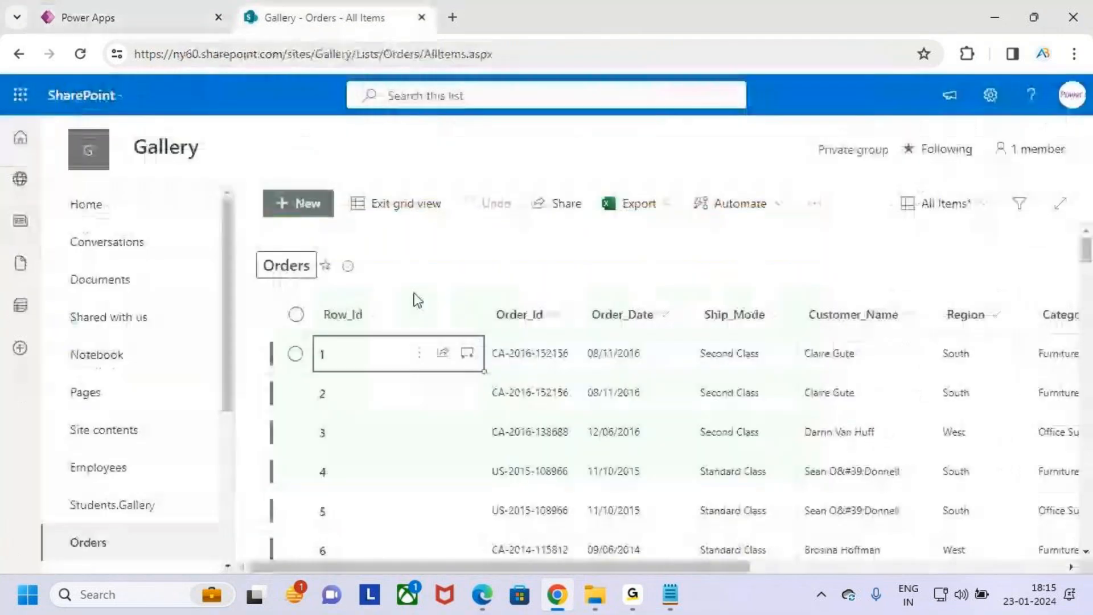
key(ctrl+2)
mouse_move(253, 245)
mouse_down()
mouse_move(369, 310)
mouse_move(485, 173)
mouse_up()
key(Escape)
click(489, 449)
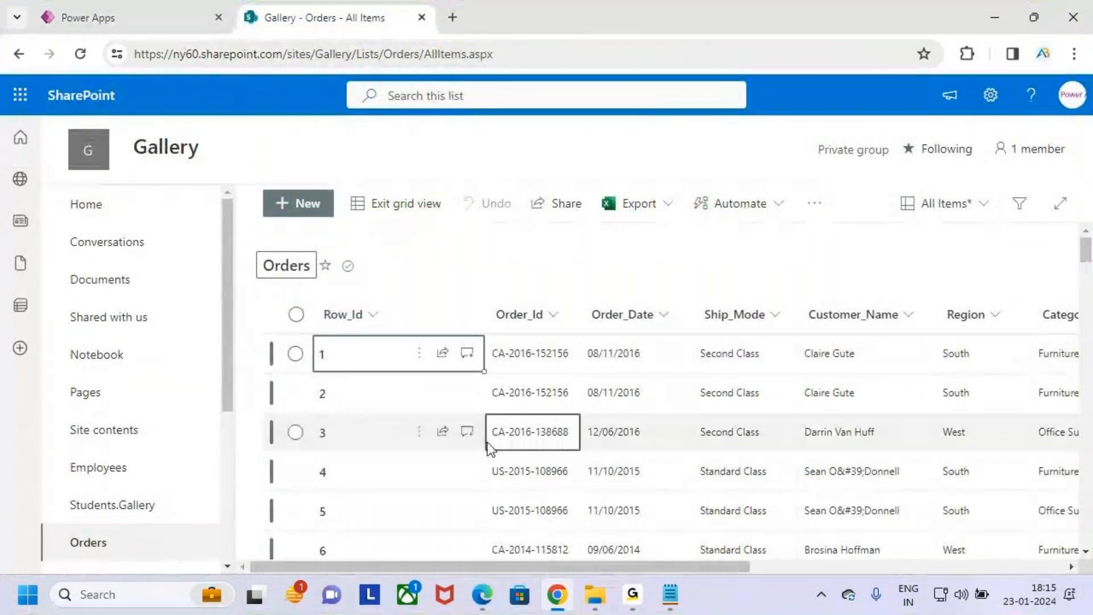
- Return to Power Apps Studio, show the app's data sources, mark the Data view, and clear the mark
click(110, 18)
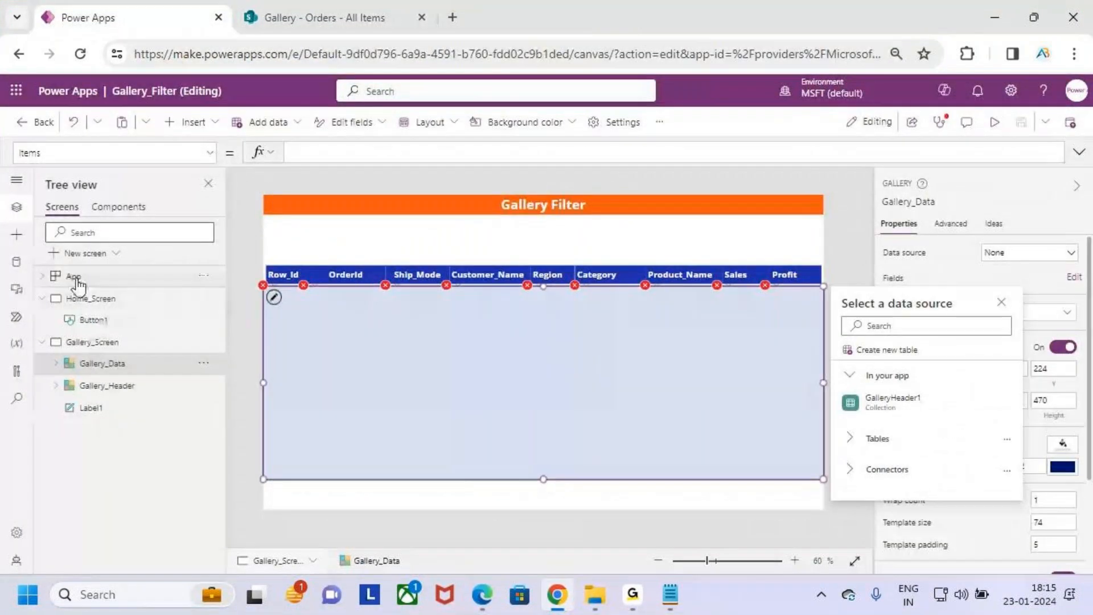
click(17, 262)
key(ctrl+2)
drag(13, 257, 74, 210)
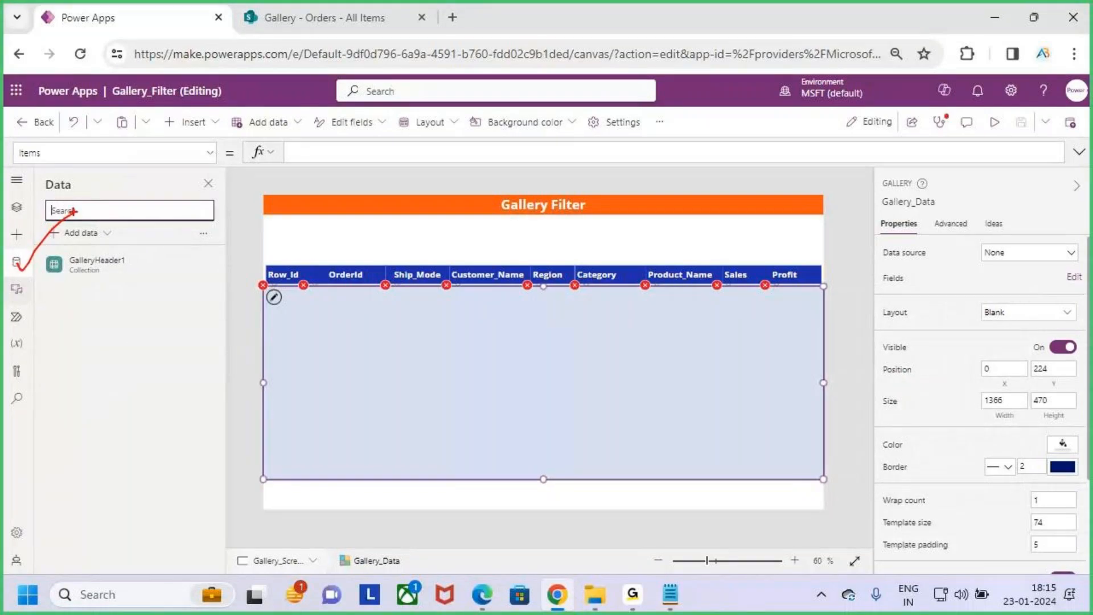
key(Escape)
- Search the connectors for sharepoint and add the Orders list from the Gallery site as a data source
click(106, 234)
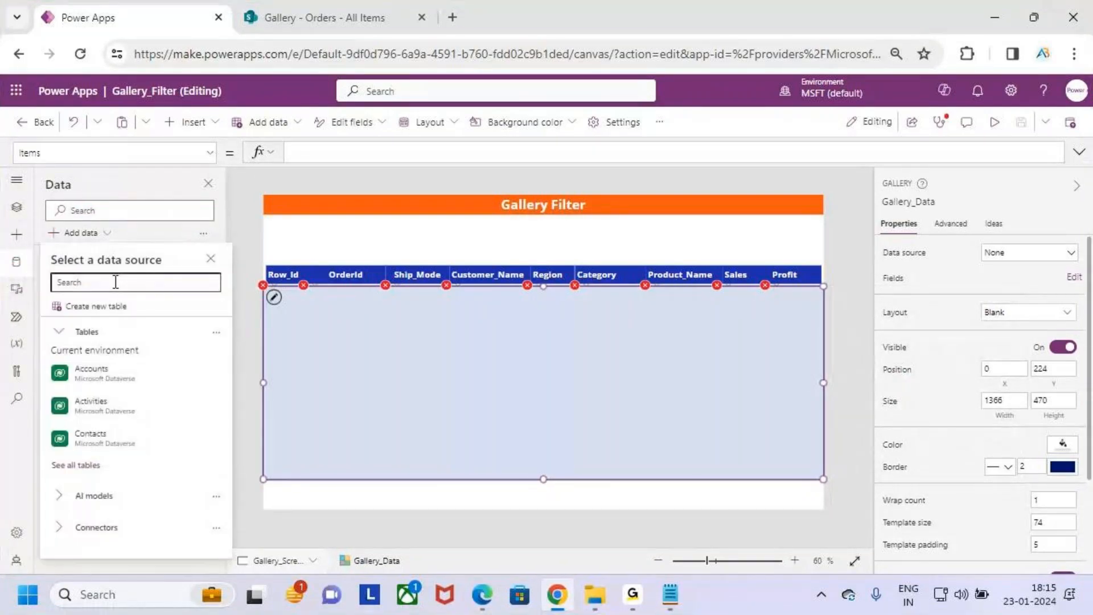
text(share)
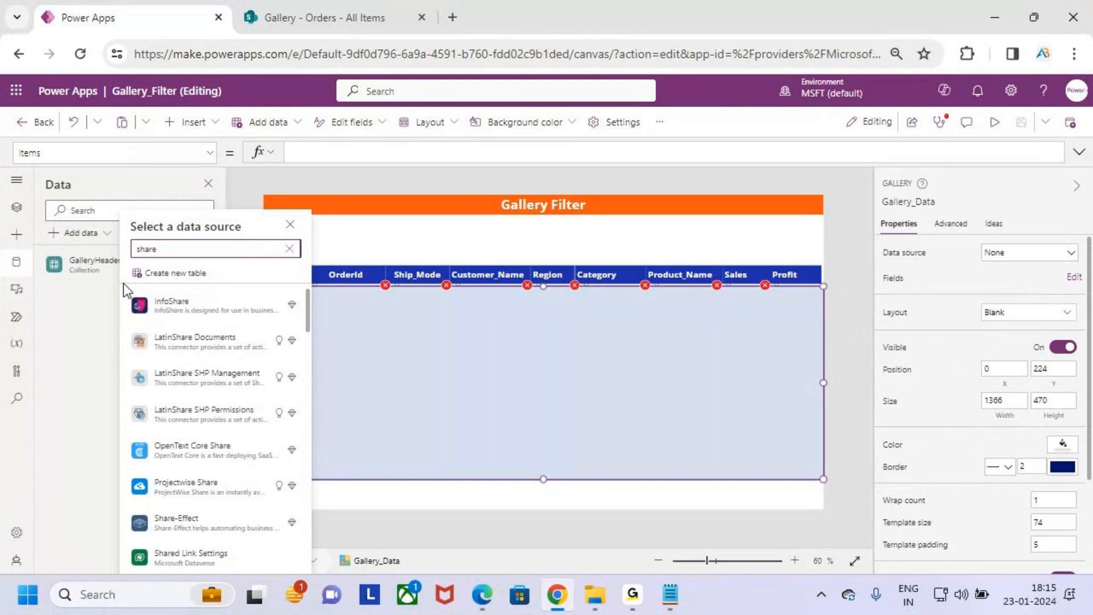
text(point)
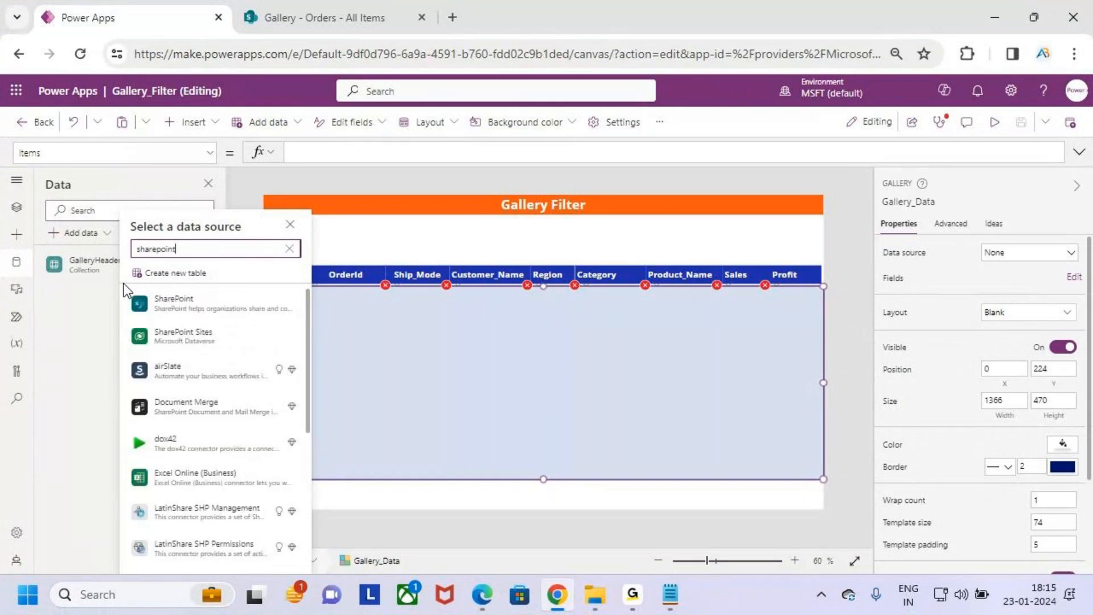
click(207, 312)
click(254, 300)
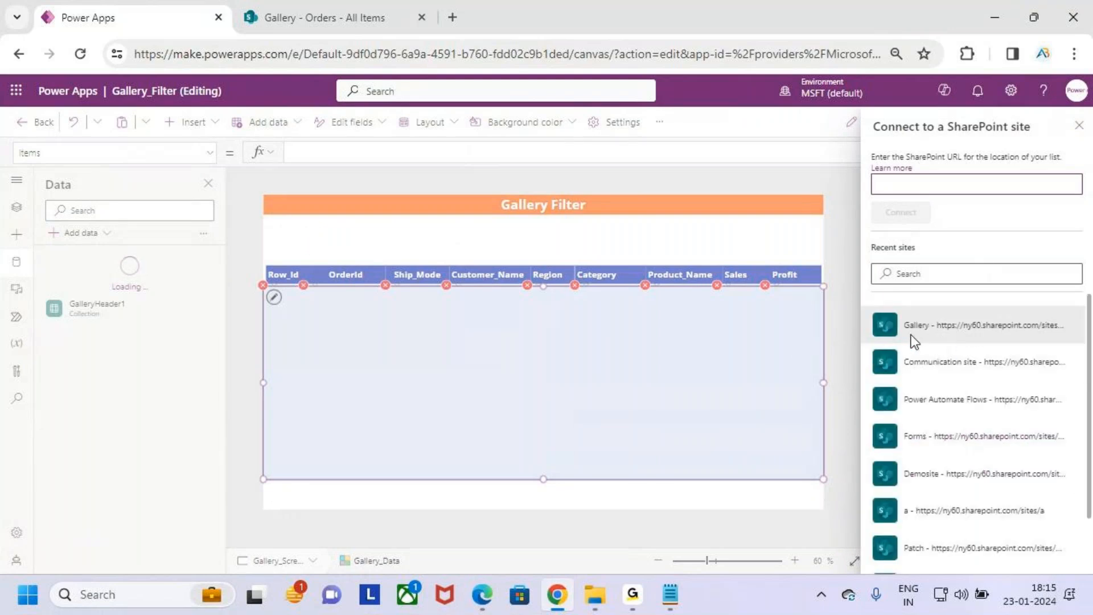
click(933, 329)
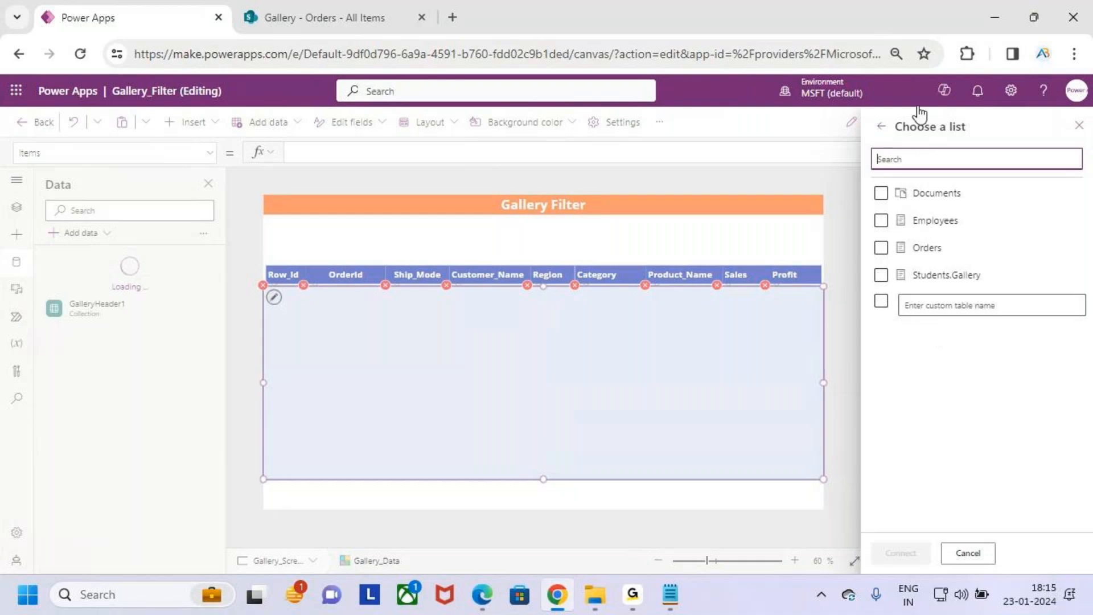
click(923, 247)
click(907, 553)
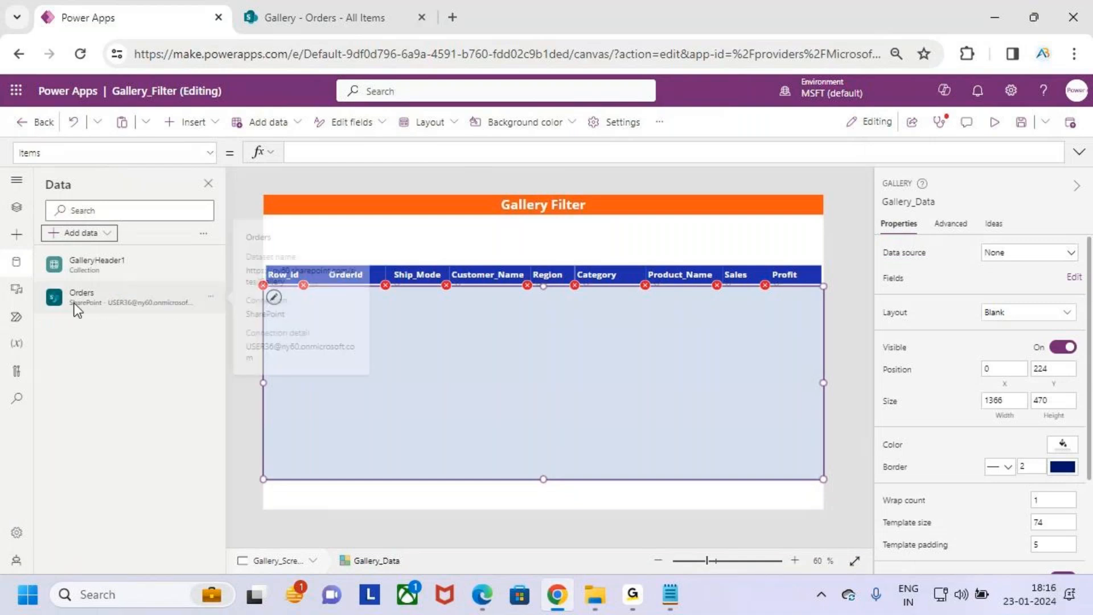
- Mark the data source property of Gallery_Data and set it to the Orders list
click(17, 206)
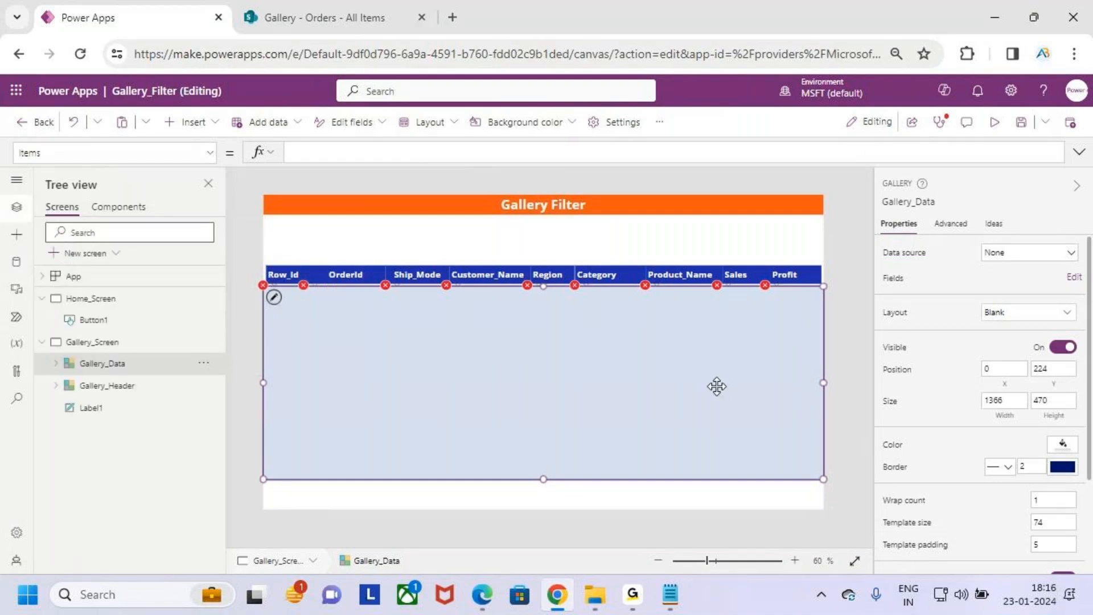
drag(869, 241, 929, 266)
drag(983, 242, 1050, 264)
click(1036, 254)
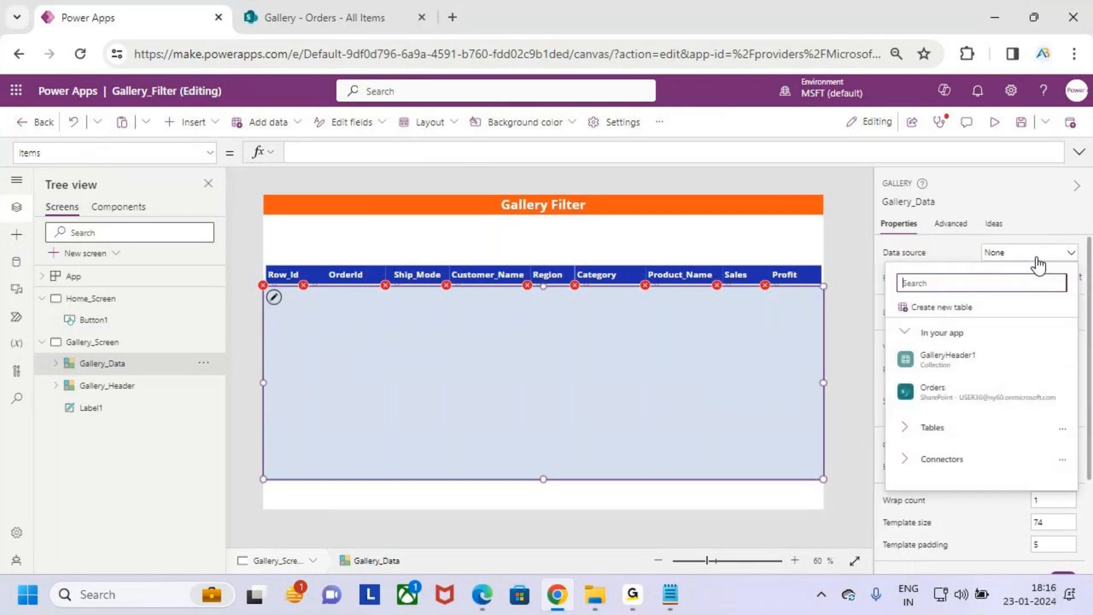
click(996, 397)
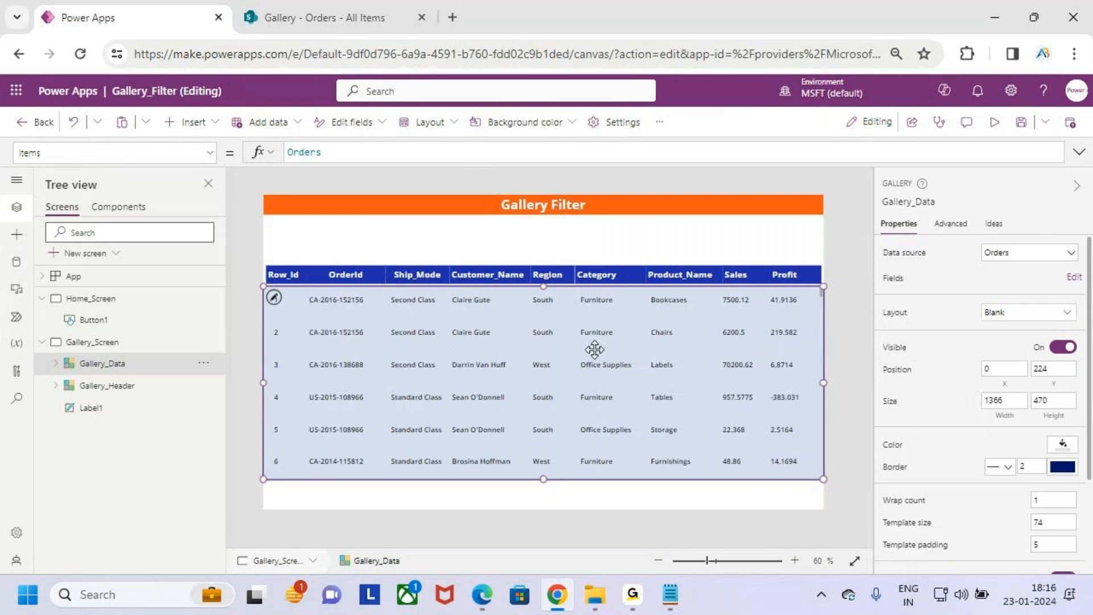
- Frame the order rows in Gallery_Data, clear the frame, and save the app
key(ctrl+2)
drag(264, 281, 819, 476)
key(Escape)
click(476, 222)
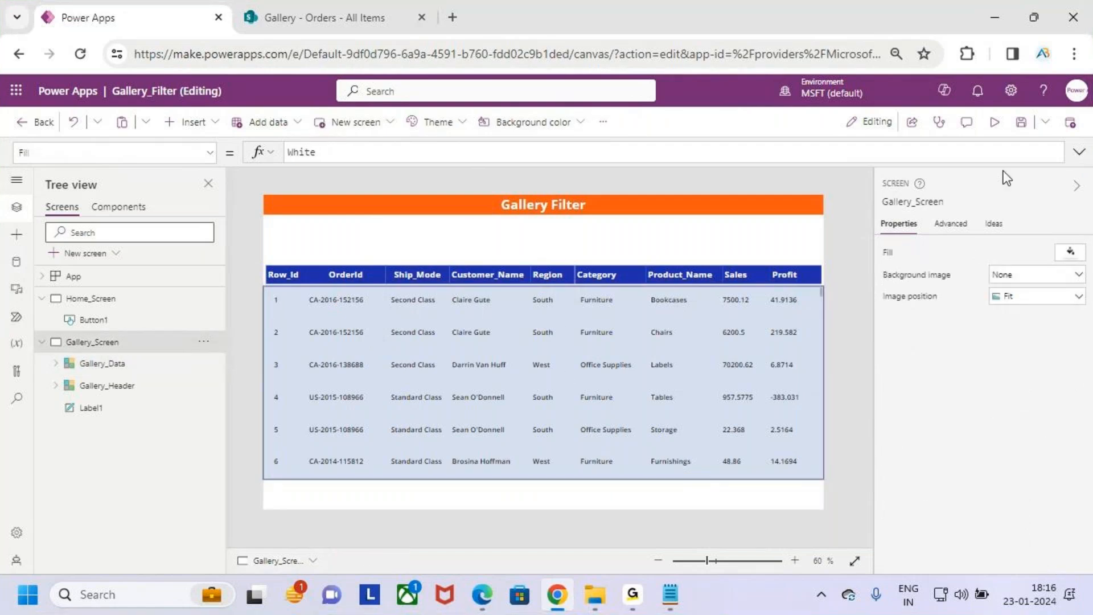
click(1021, 121)
- Preview Gallery_Screen, browse the order rows against the SharePoint Orders list, exit the preview, and dismiss the tip
click(996, 122)
scroll(486, 418, down, 15)
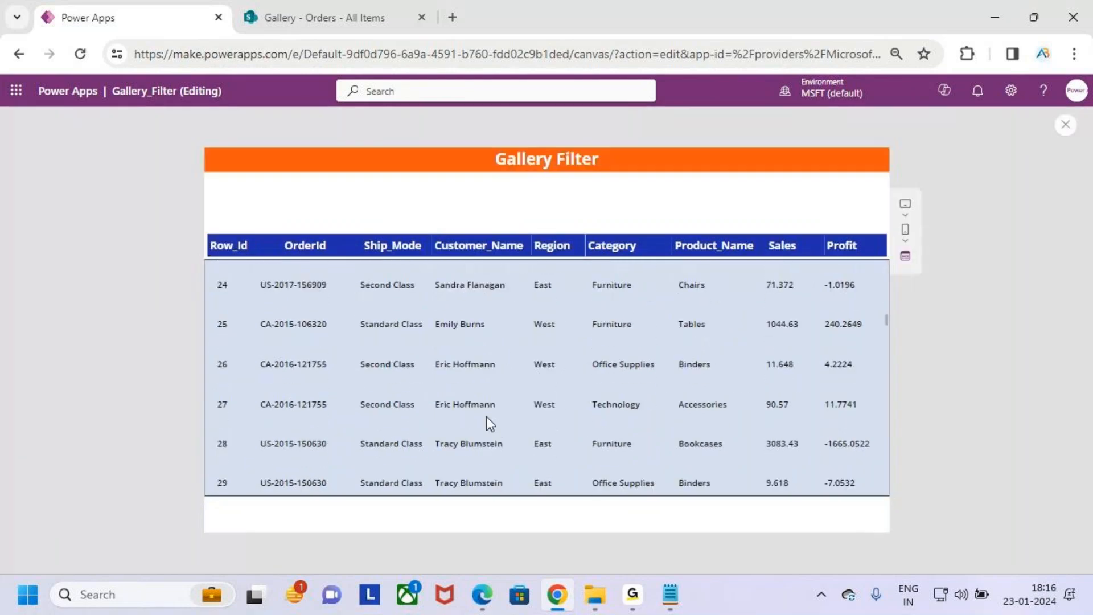
key(ctrl+Tab)
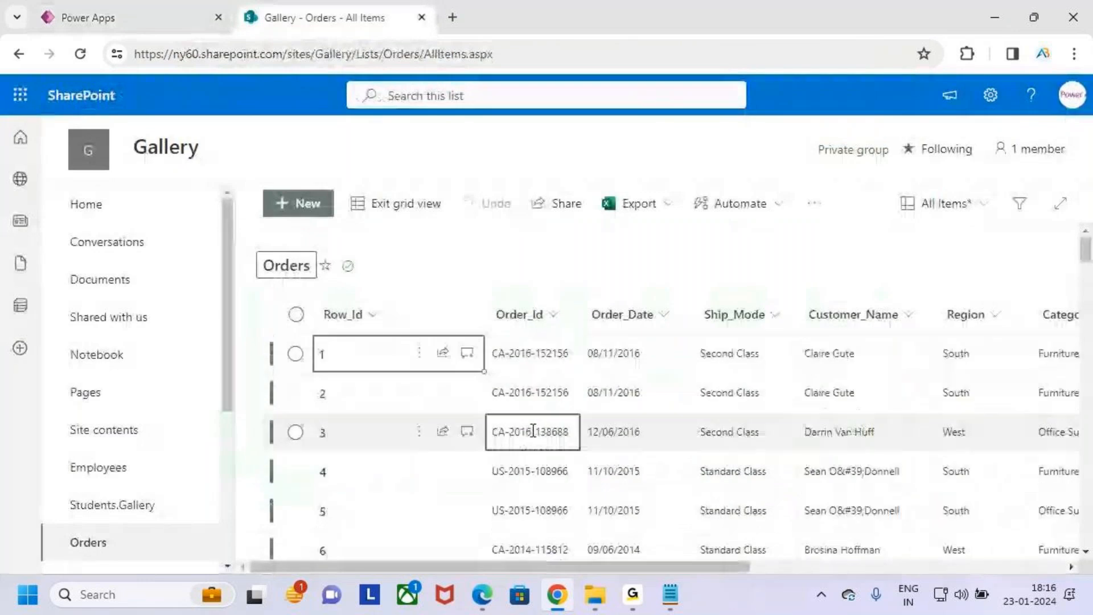
key(ctrl+Tab)
scroll(520, 416, down, 11)
scroll(550, 389, up, 20)
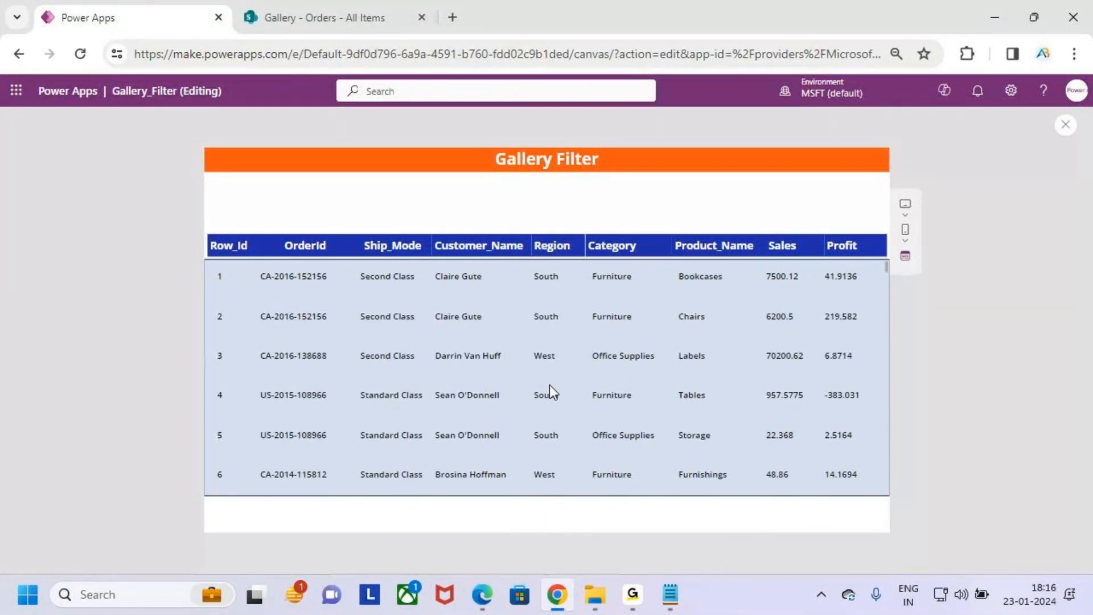
click(1066, 124)
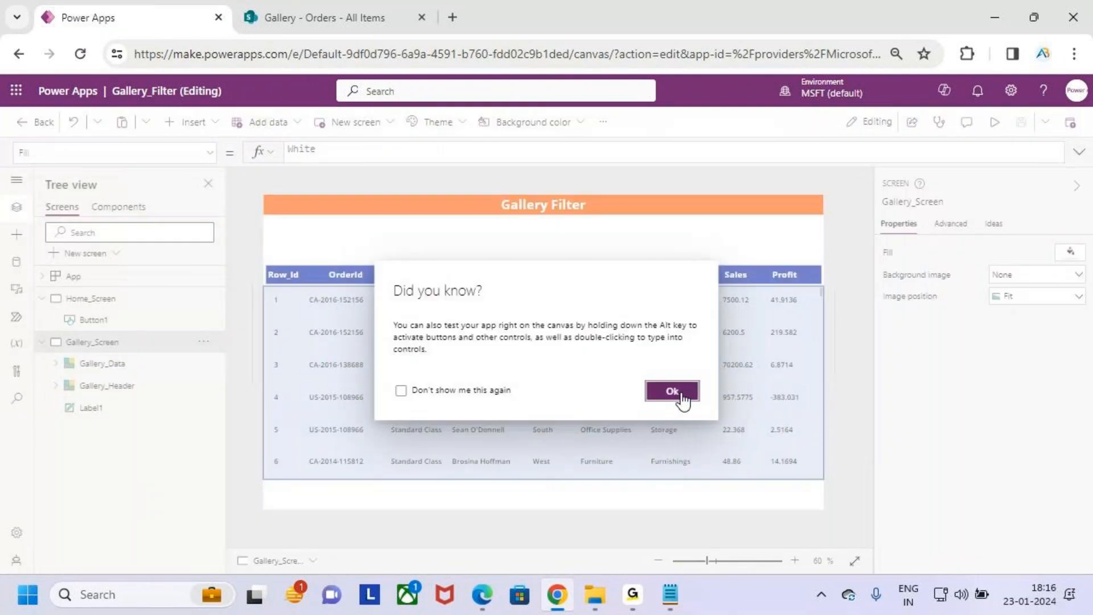
click(673, 391)
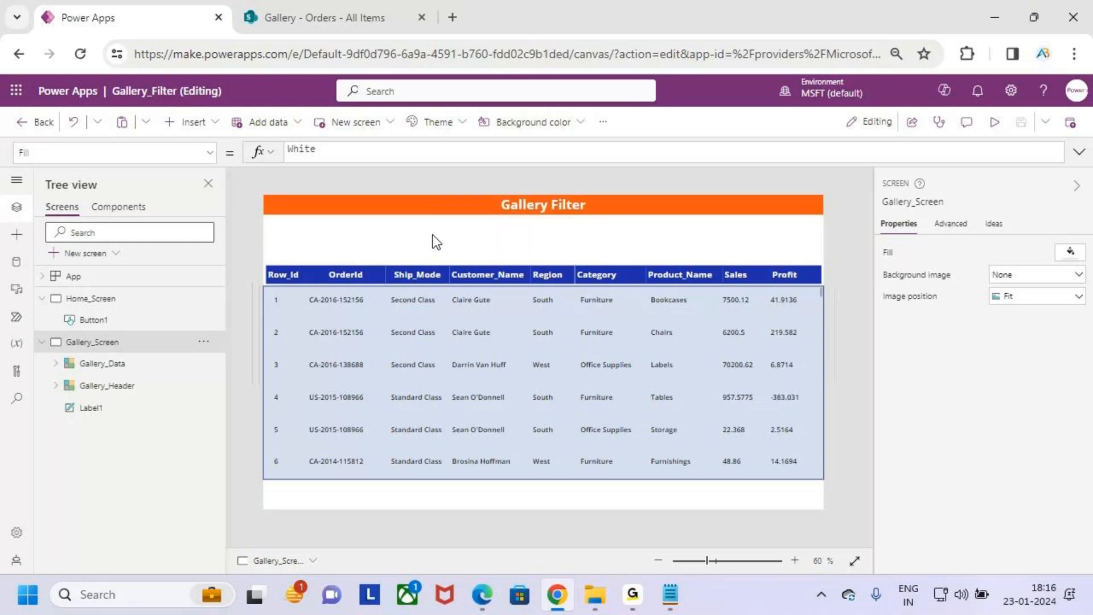
- Mark the empty area below Gallery_Data with a box and arrows, and clear the marks
key(ctrl+2)
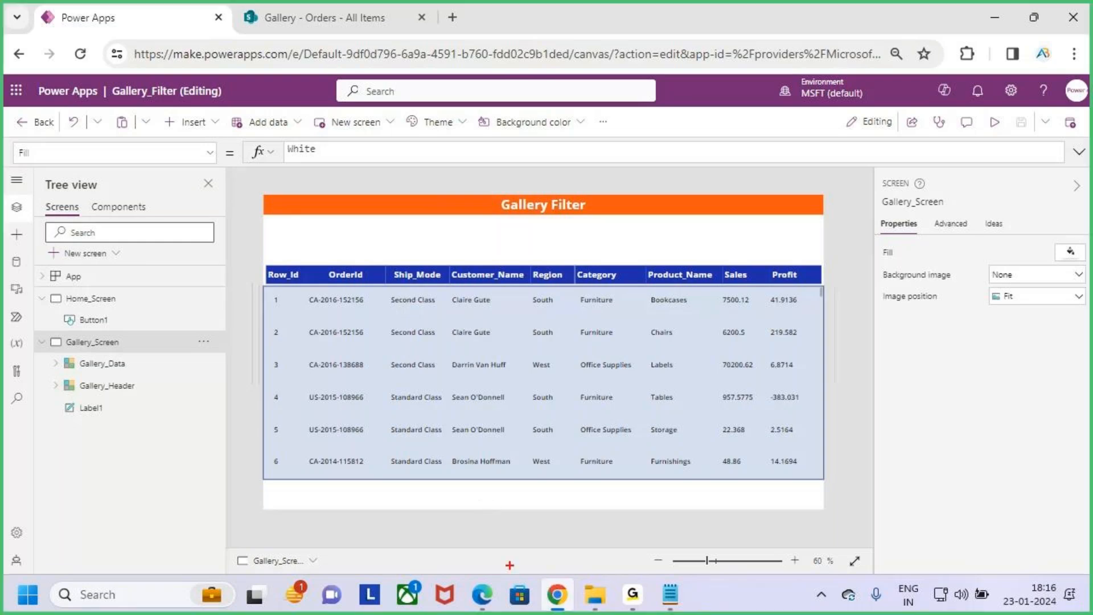
drag(477, 482, 601, 508)
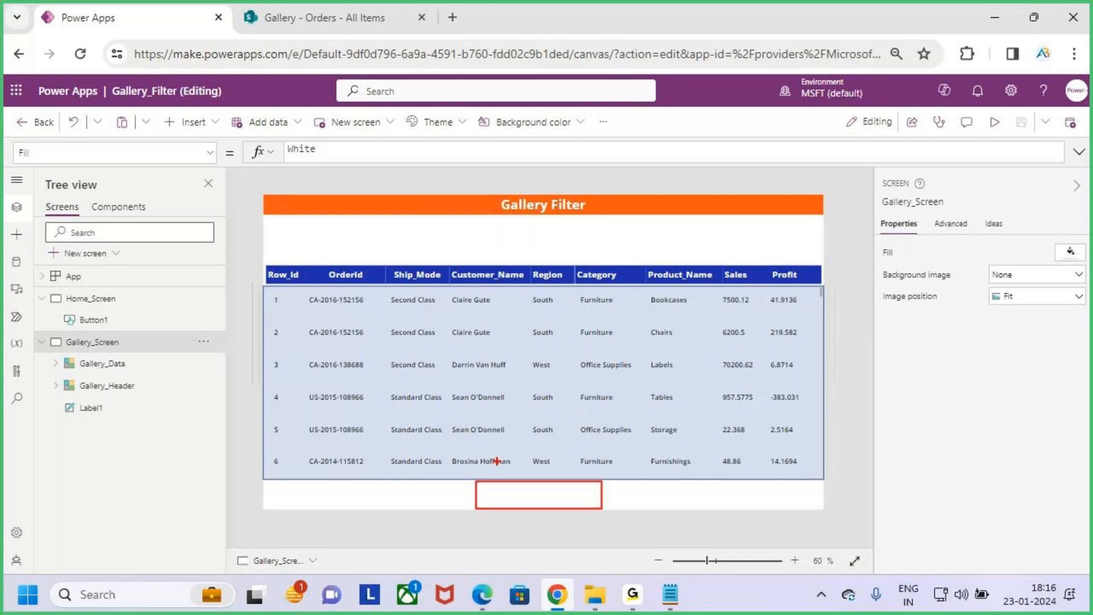
drag(508, 454, 524, 476)
drag(539, 242, 548, 313)
mouse_move(555, 300)
mouse_down()
mouse_move(527, 335)
mouse_move(571, 334)
mouse_move(520, 355)
mouse_up()
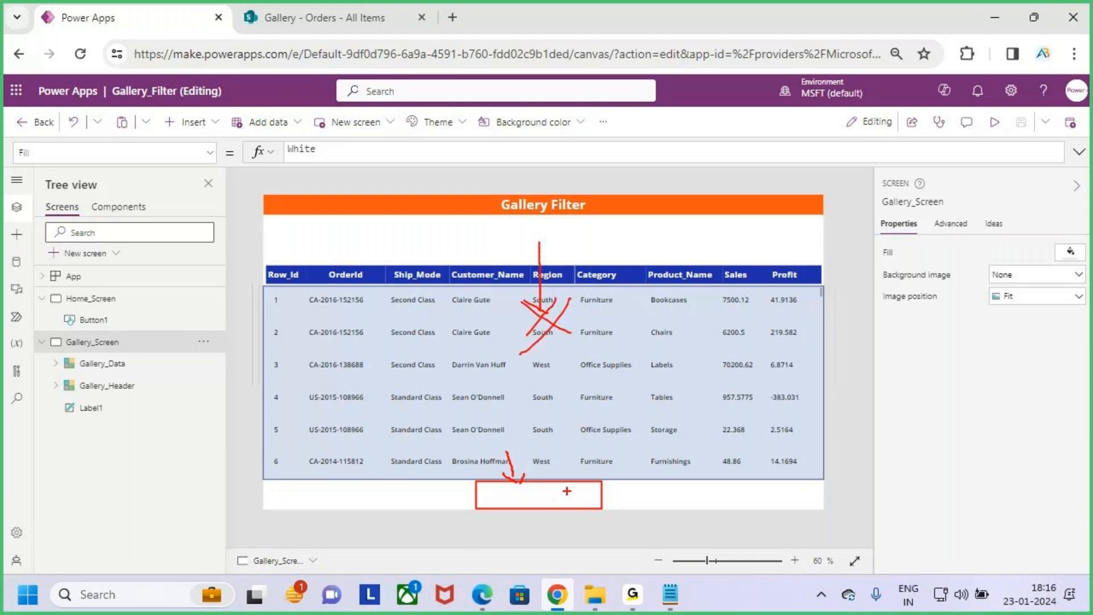
drag(577, 491, 629, 465)
key(Escape)
- Insert a text label and place it centred below Gallery_Data at about X 531, Y 711, about 241 wide and 40 high
click(208, 122)
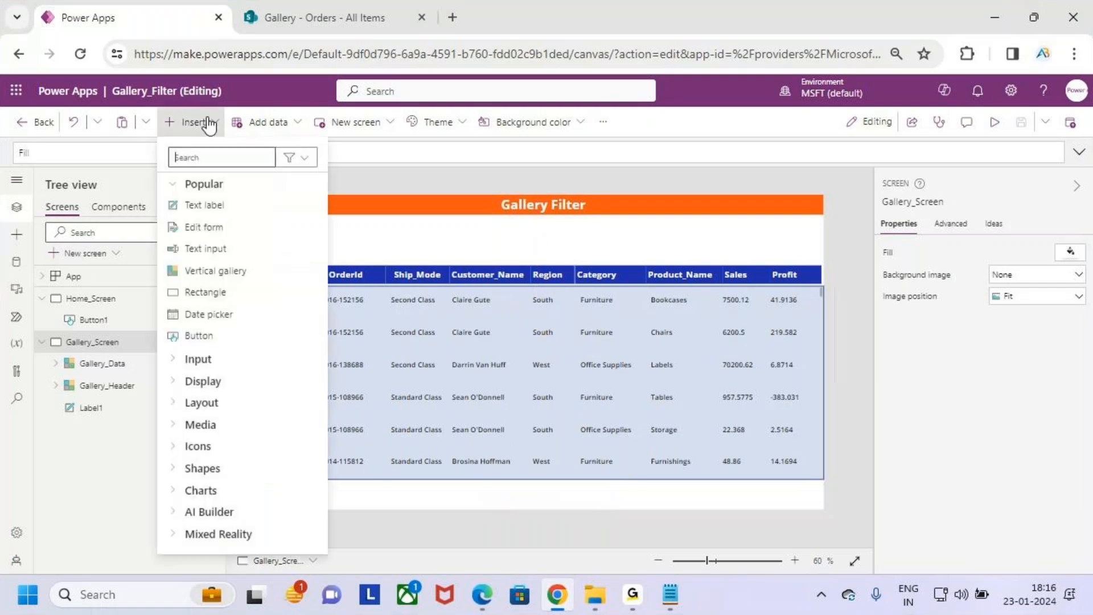
click(238, 207)
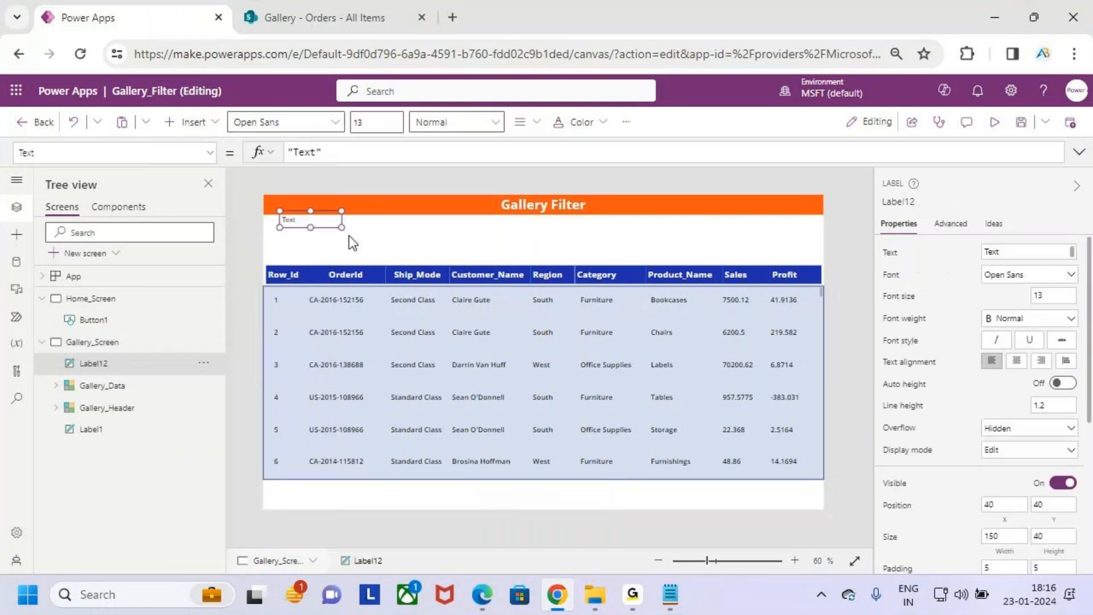
drag(316, 222, 580, 503)
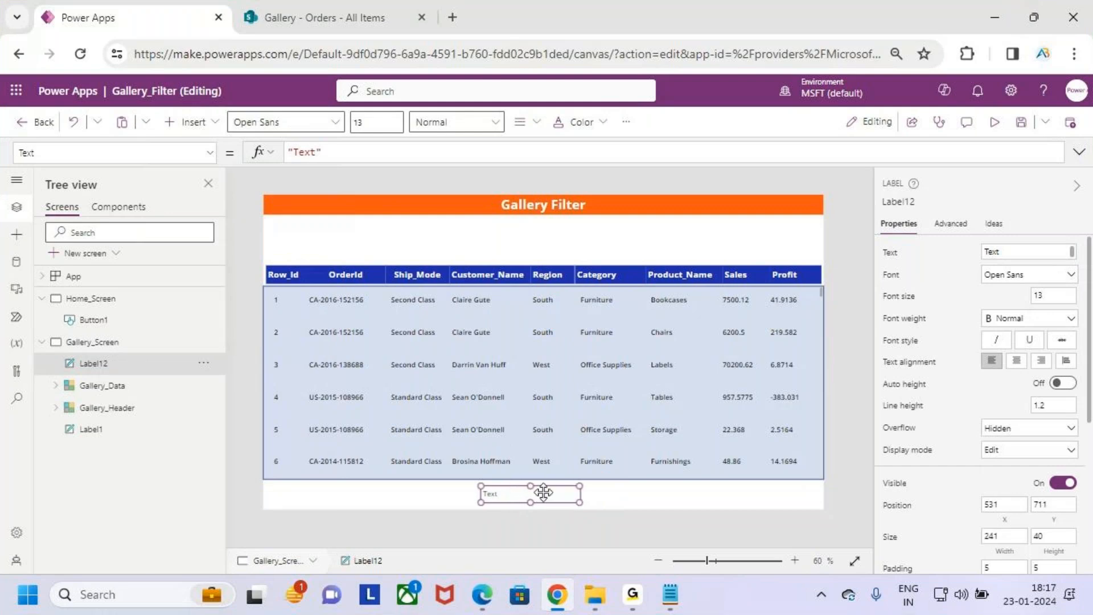
- Set the new label's font size to 18 and its font weight to Bold
click(397, 130)
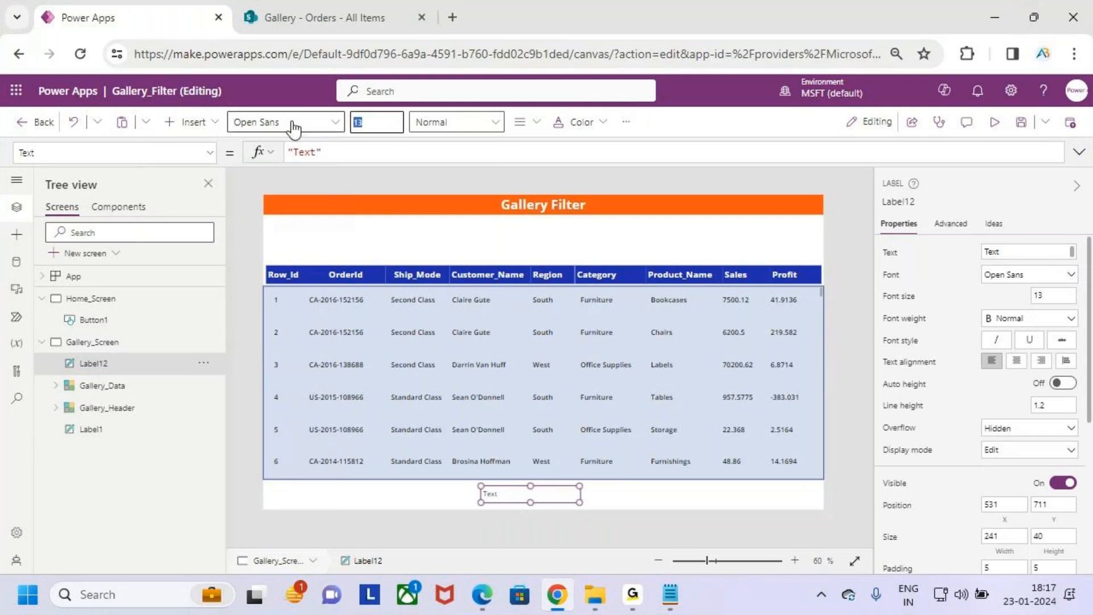
text(18)
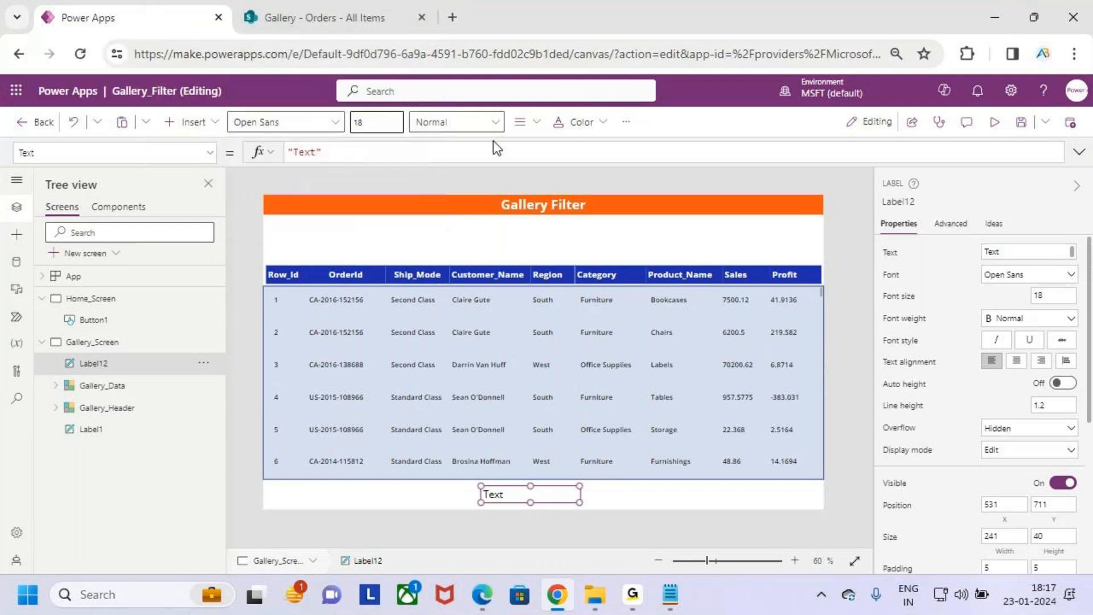
click(472, 122)
click(469, 144)
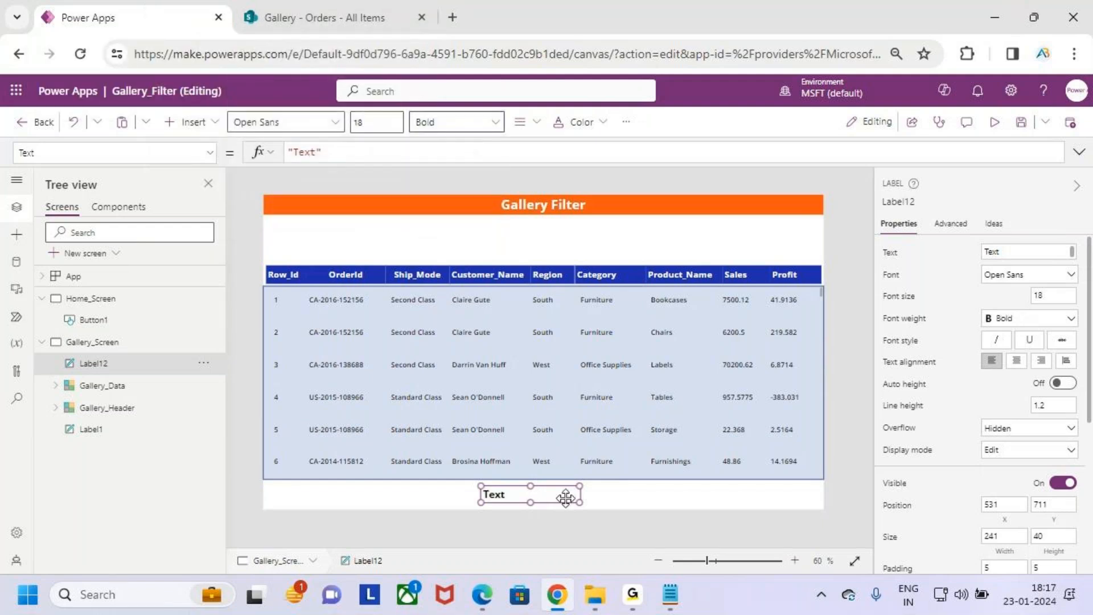
- Replace the label's default text with the start of a CountRows formula and look through the suggested table sources
click(309, 153)
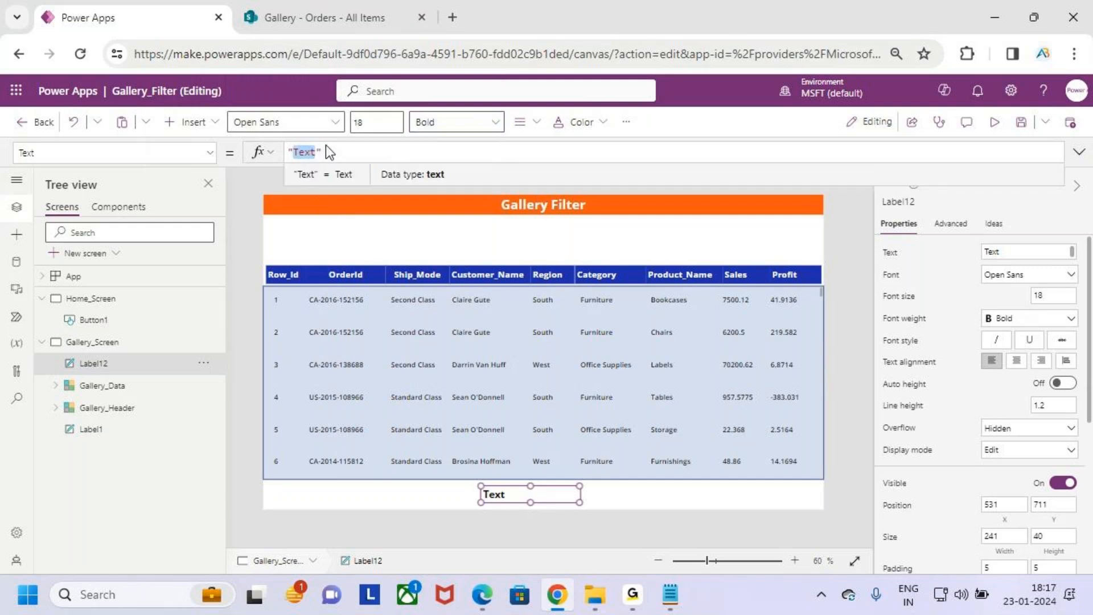
drag(324, 152, 199, 153)
text(Countr)
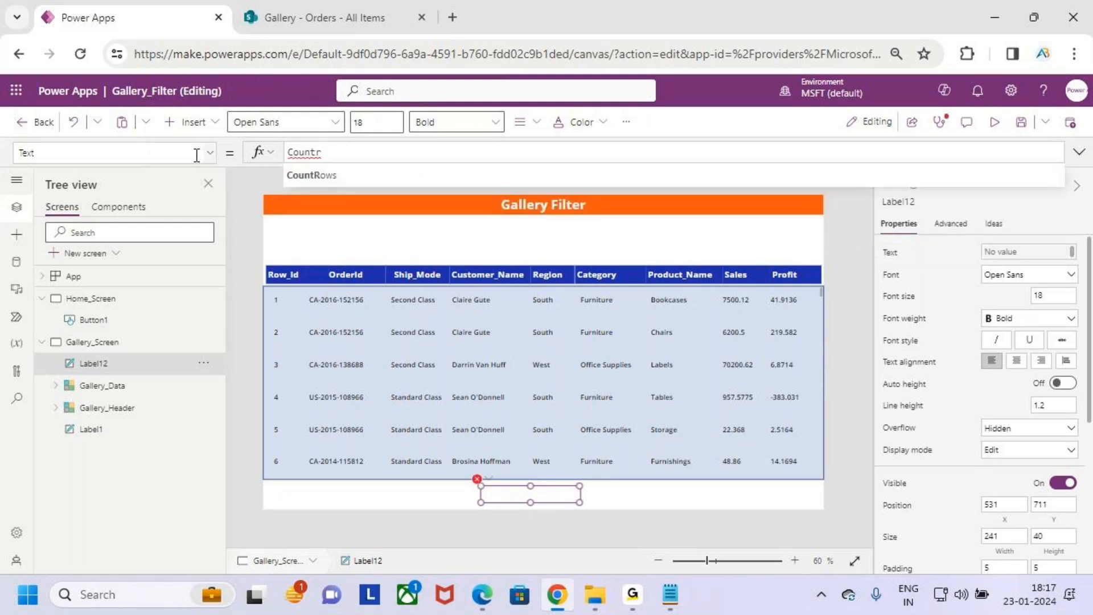
key(Tab)
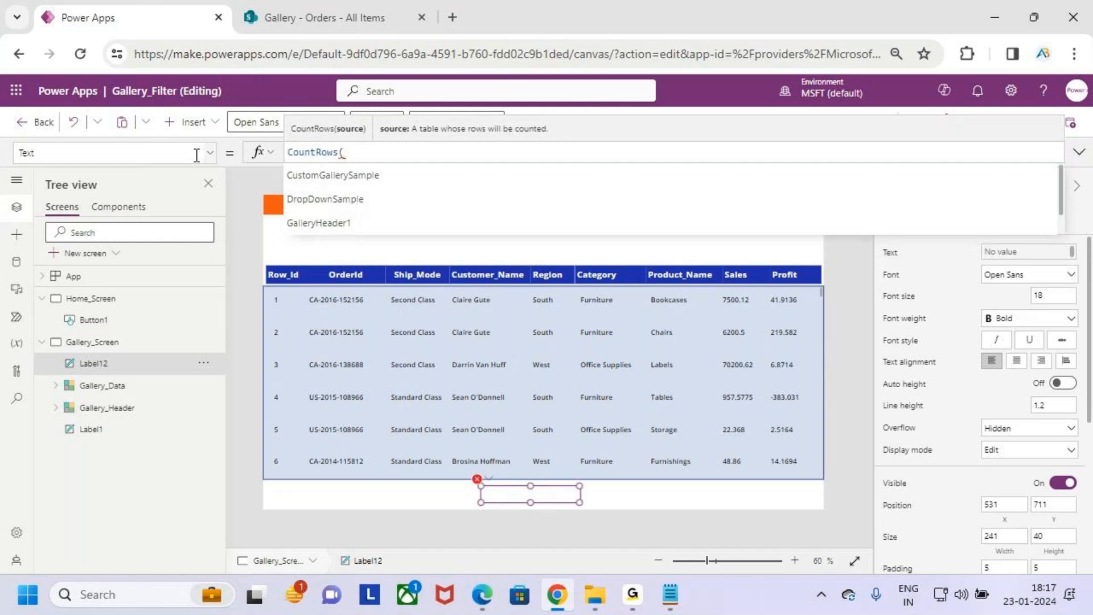
key(Down)
key(Down)
key(Down)
key(Down)
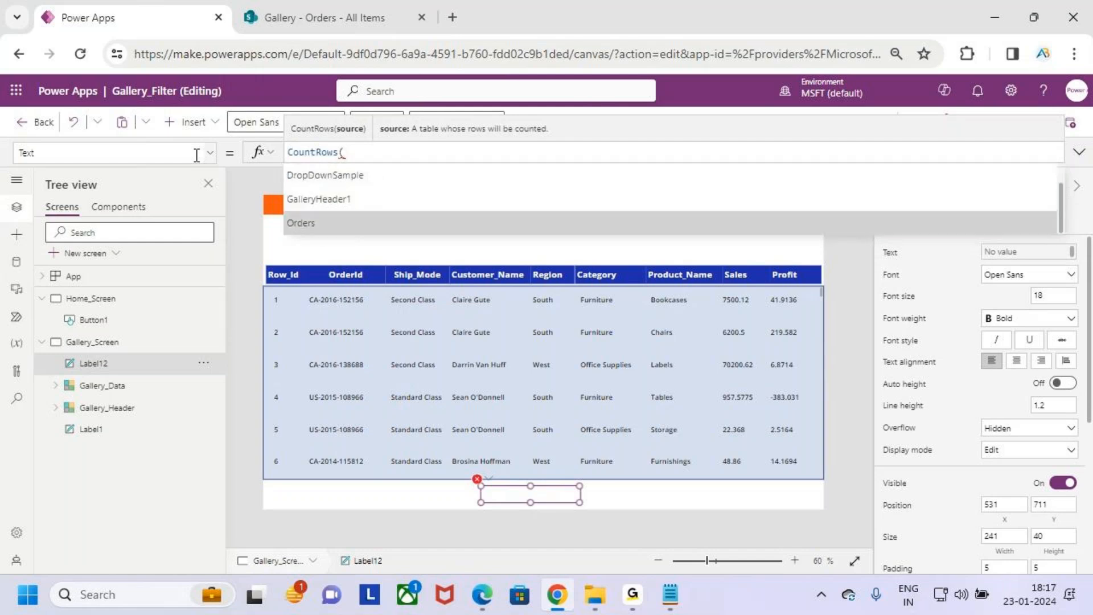
key(Up)
key(Up)
key(Up)
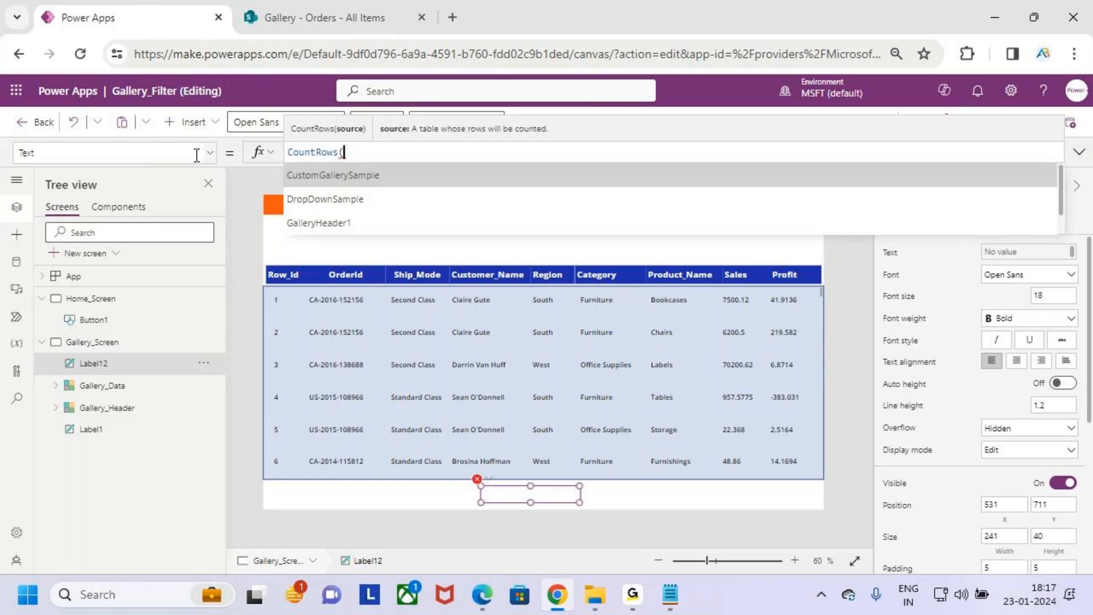
- Expand the formula bar, check the Items source of Gallery_Data, and complete the label's formula as CountRows(Gallery_Data.AllItems)
click(1079, 152)
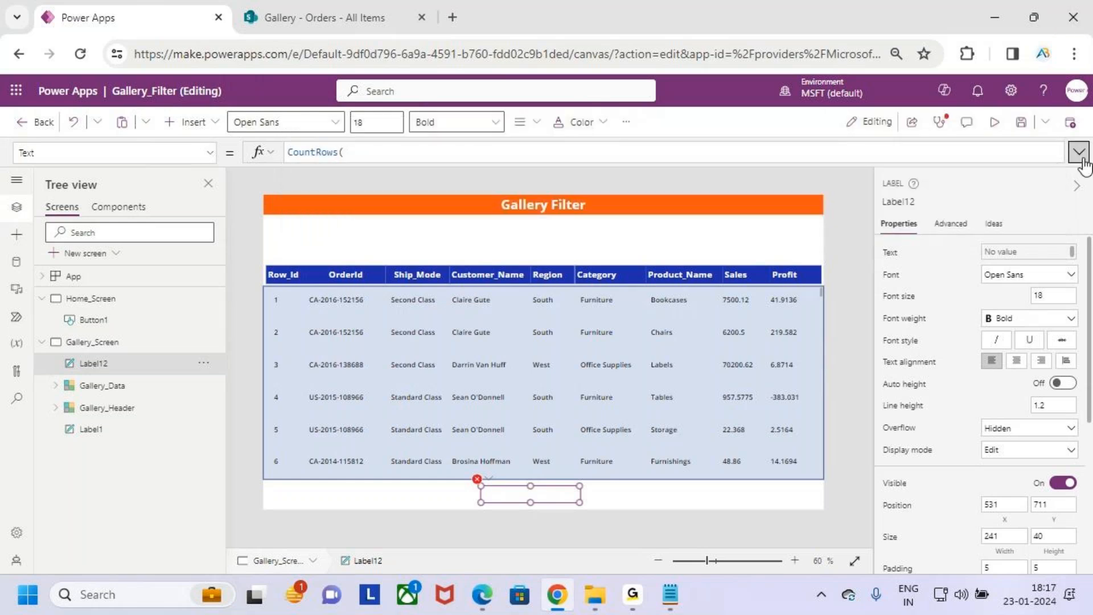
click(40, 386)
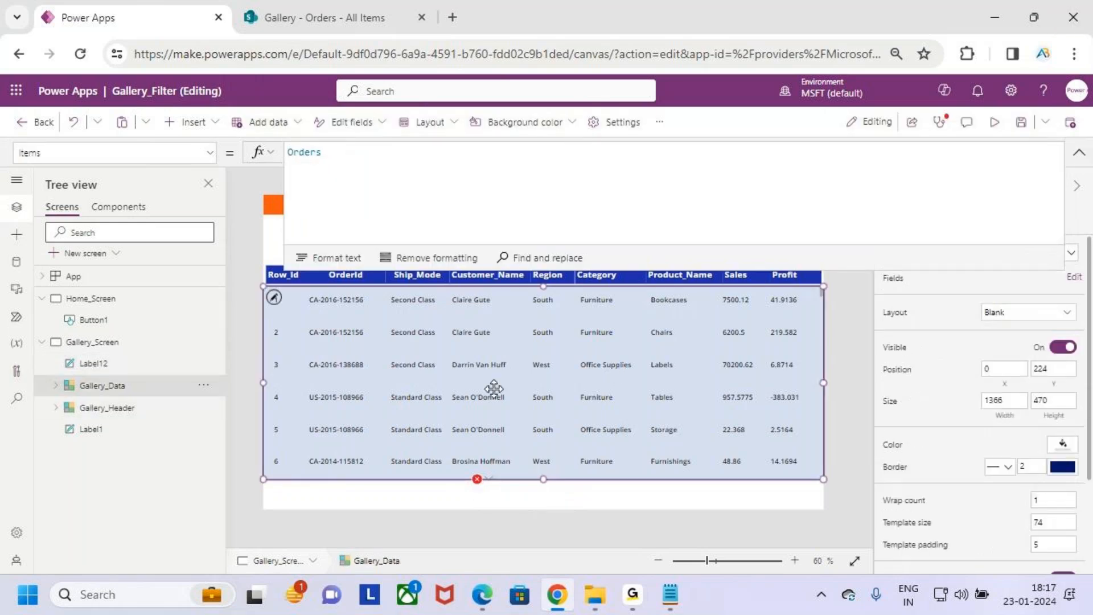
click(514, 505)
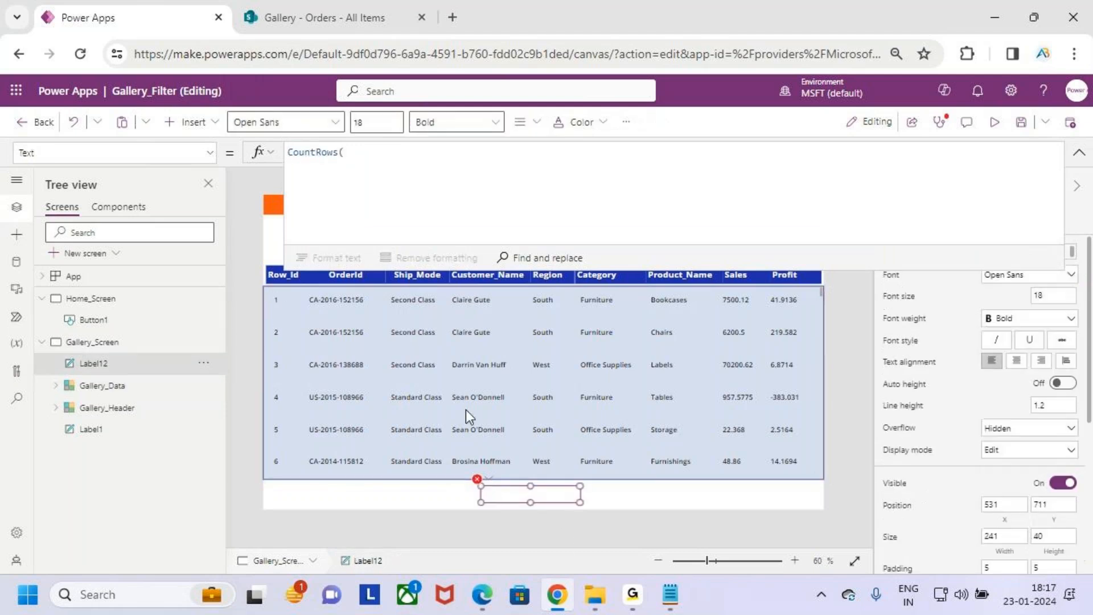
click(379, 153)
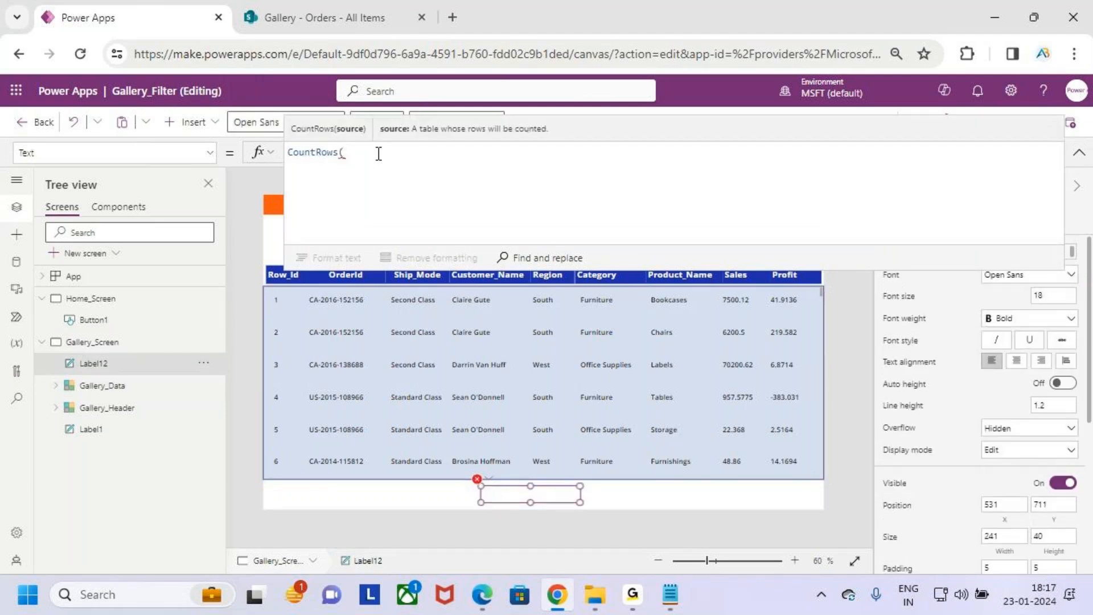
text(Gall)
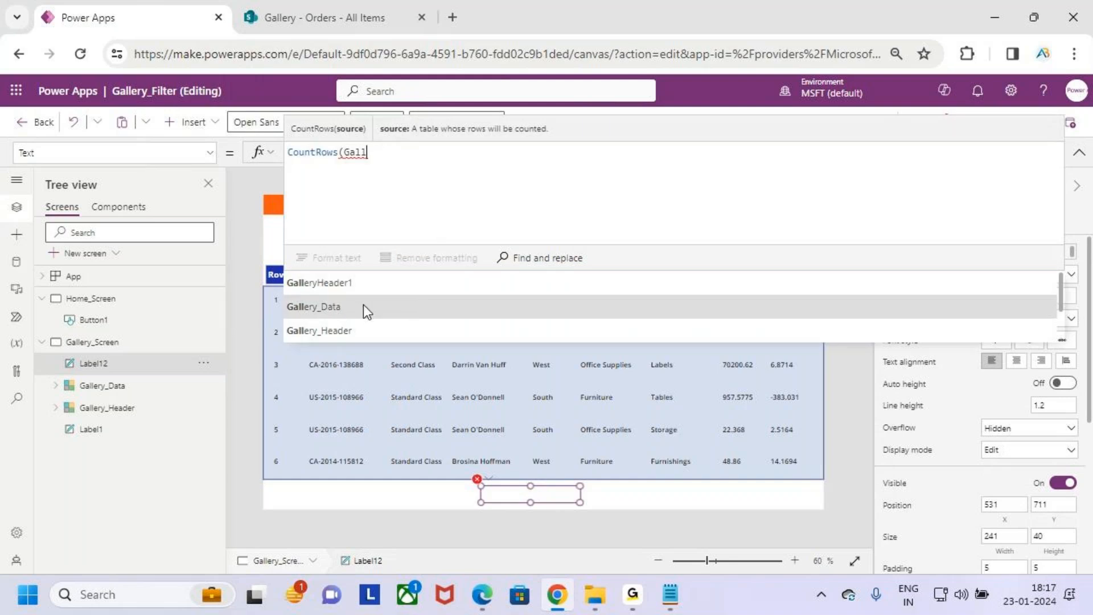
click(363, 306)
text(.all)
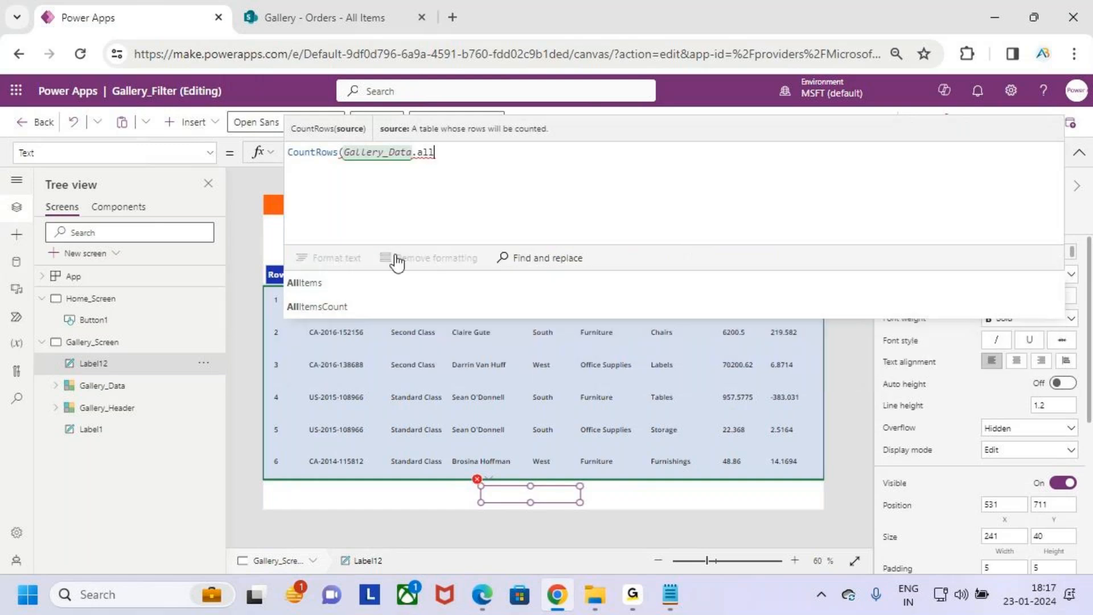
click(320, 291)
text())
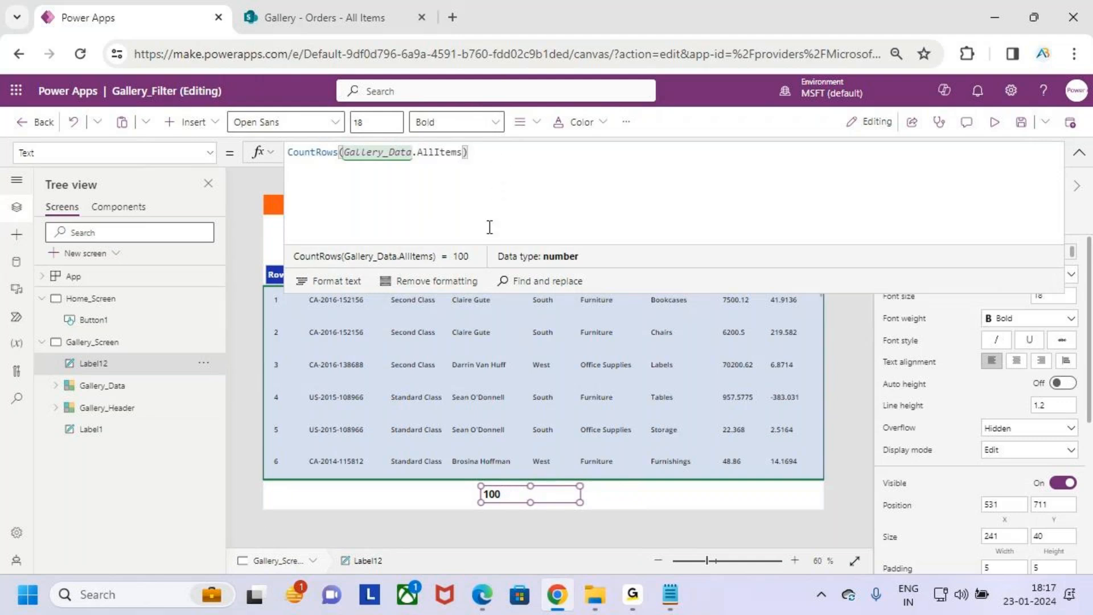
- Give the row-count label an orange background and white text
click(1079, 152)
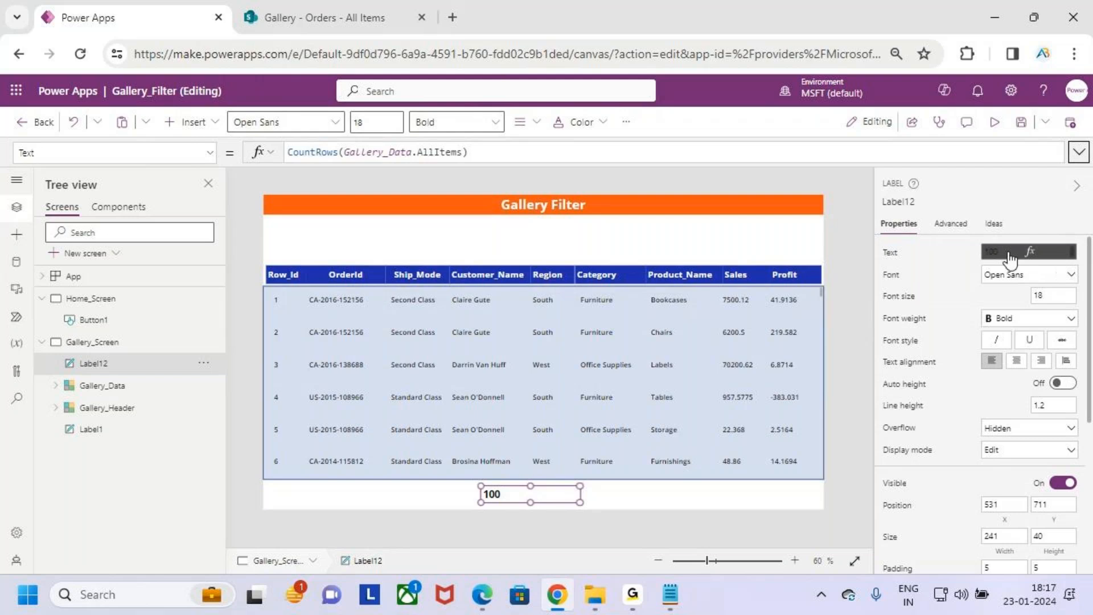
click(626, 122)
mouse_move(666, 152)
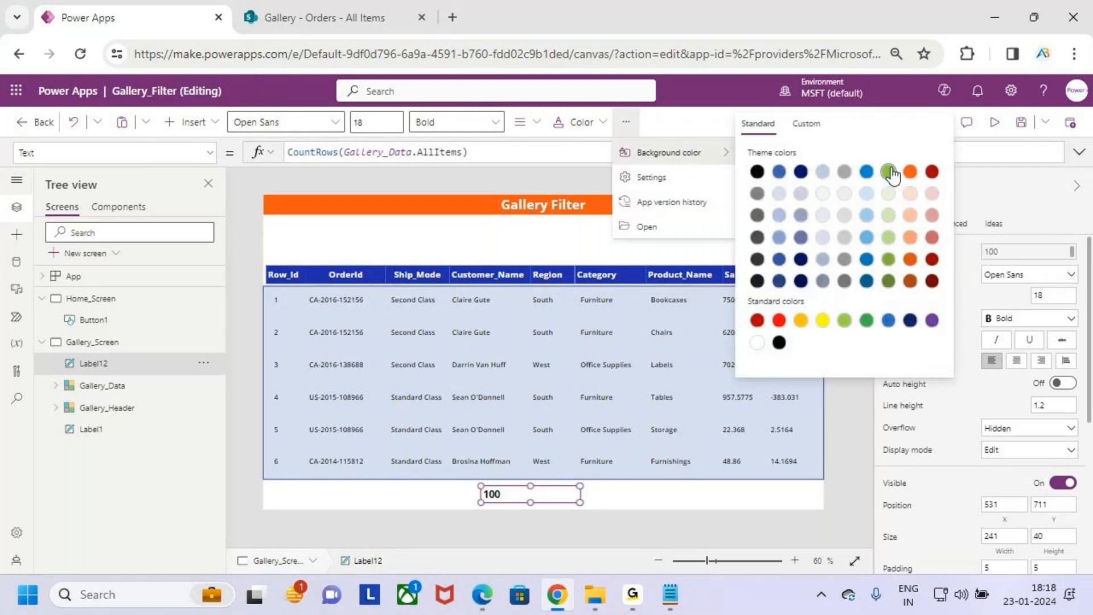
click(911, 172)
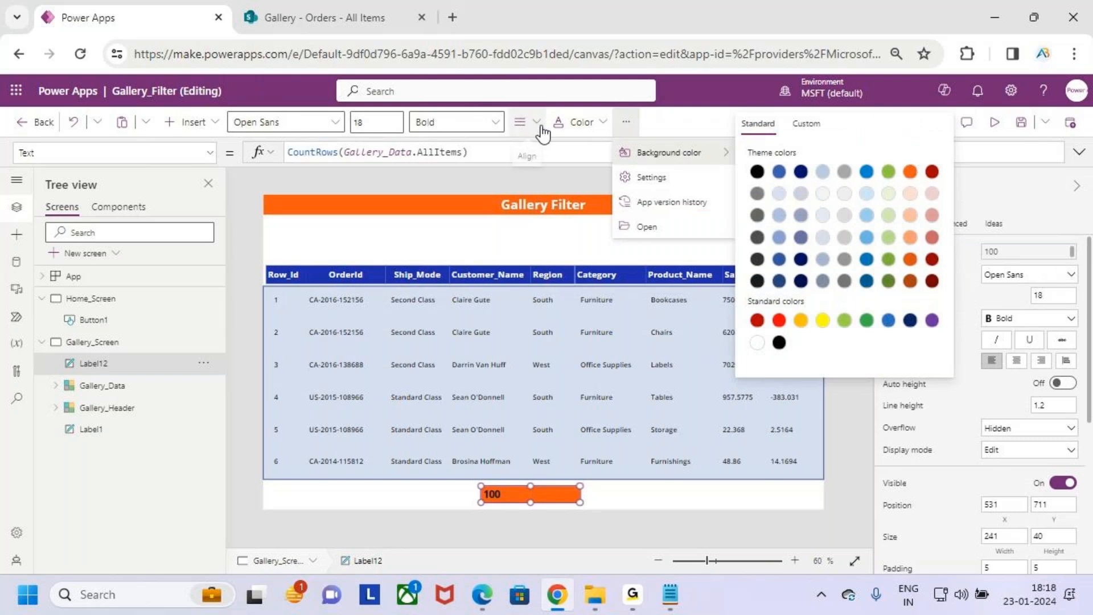
click(578, 122)
click(568, 367)
- Set the row-count label's font size to 24 and increase its height to about 46
click(354, 123)
text(24)
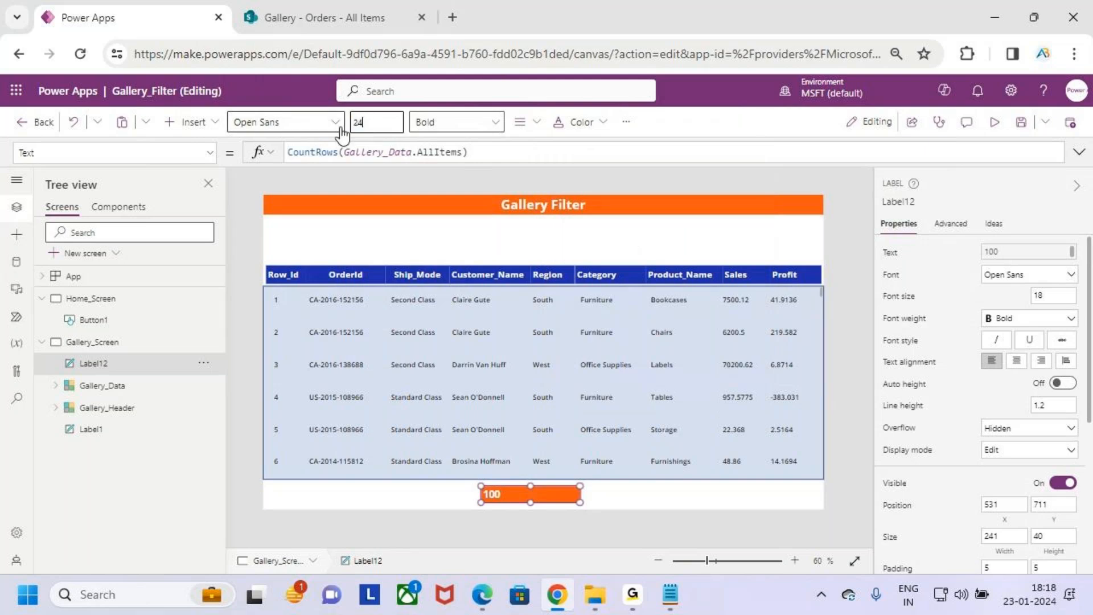
scroll(561, 474, up, 2)
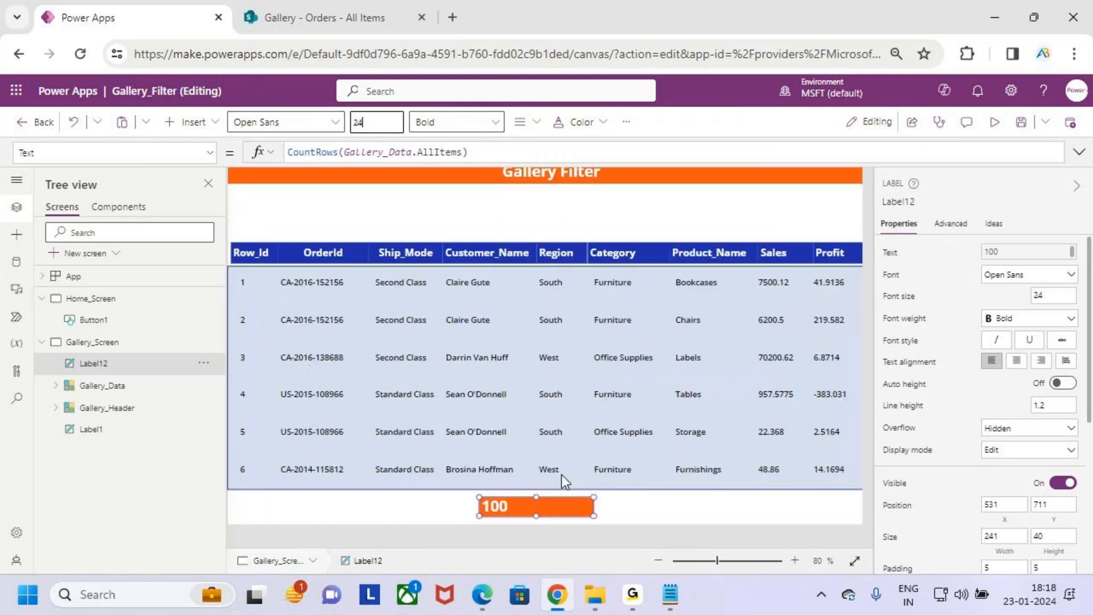
scroll(561, 474, up, 1)
drag(545, 528, 548, 530)
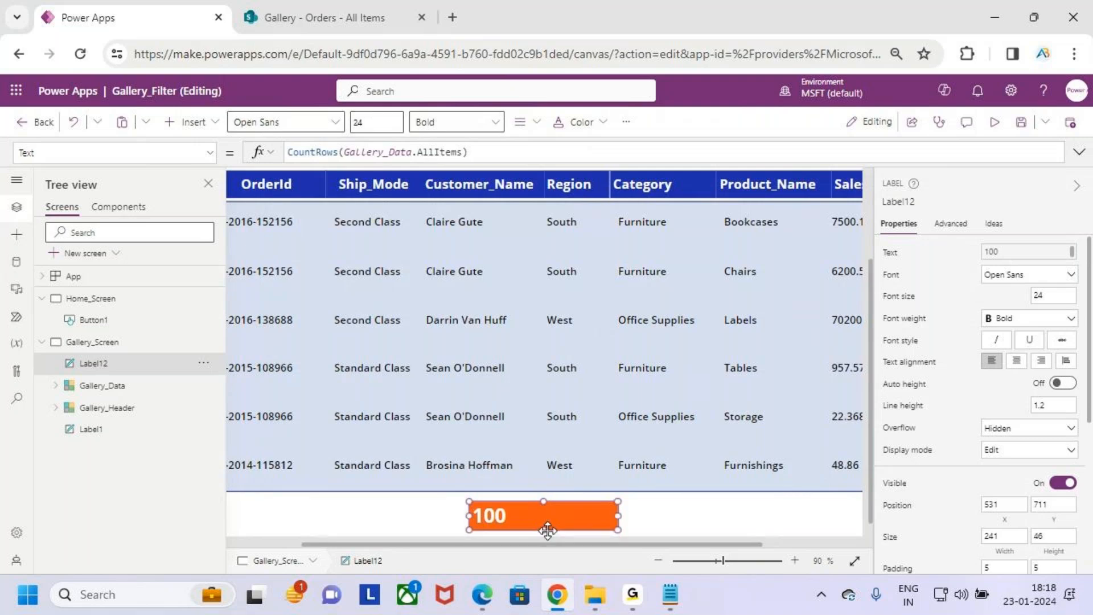
scroll(624, 445, down, 3)
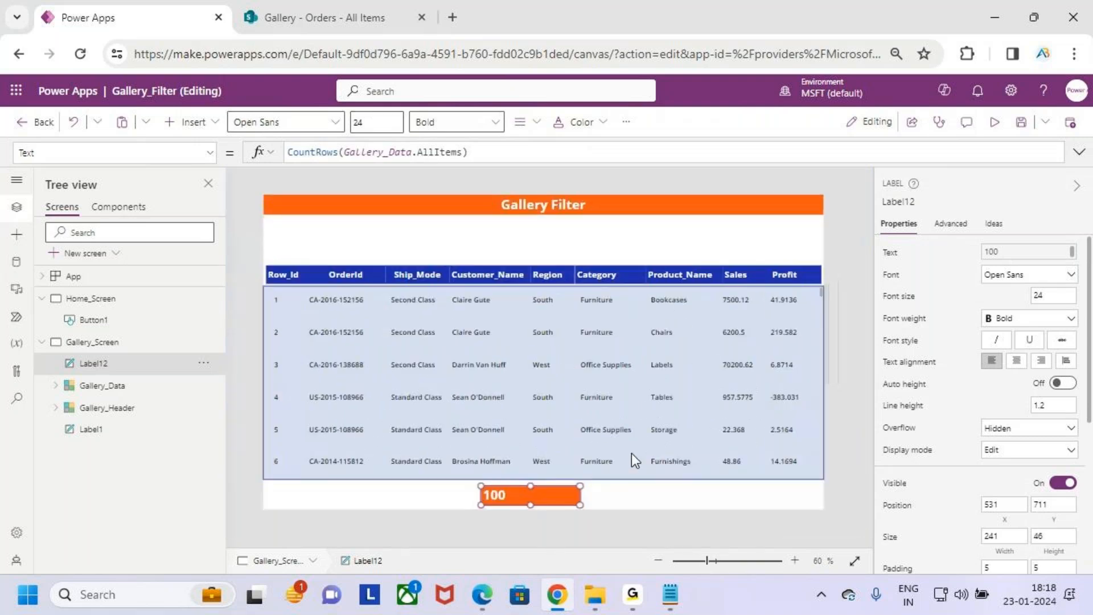
drag(472, 494, 421, 502)
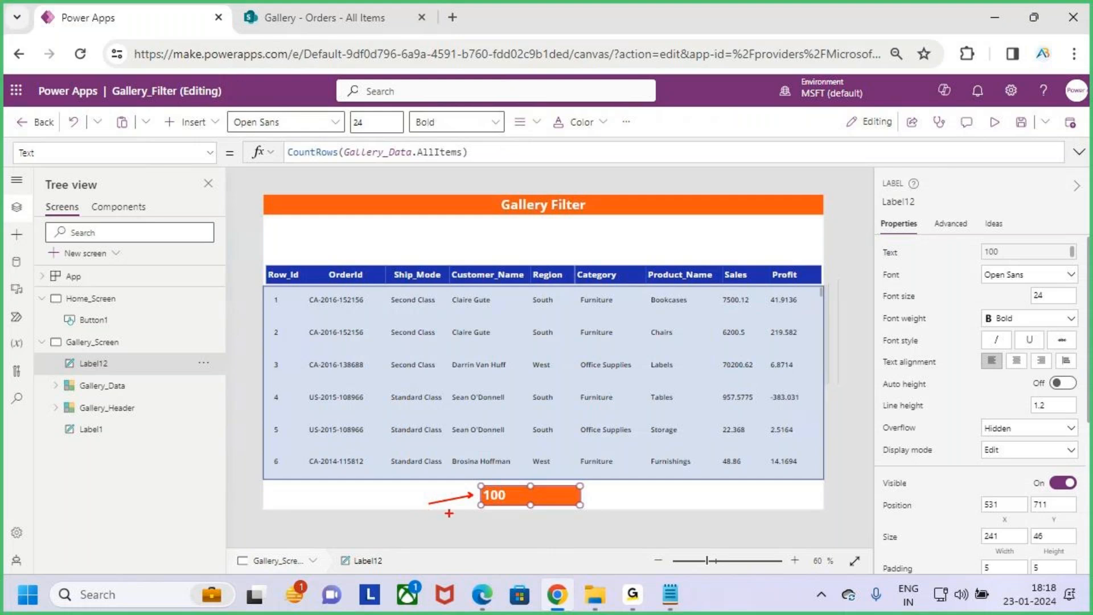
key(Escape)
- Prefix the label's formula with the text "Count Rows " joined by & to CountRows(Gallery_Data.AllItems)
drag(481, 152, 231, 143)
key(Left)
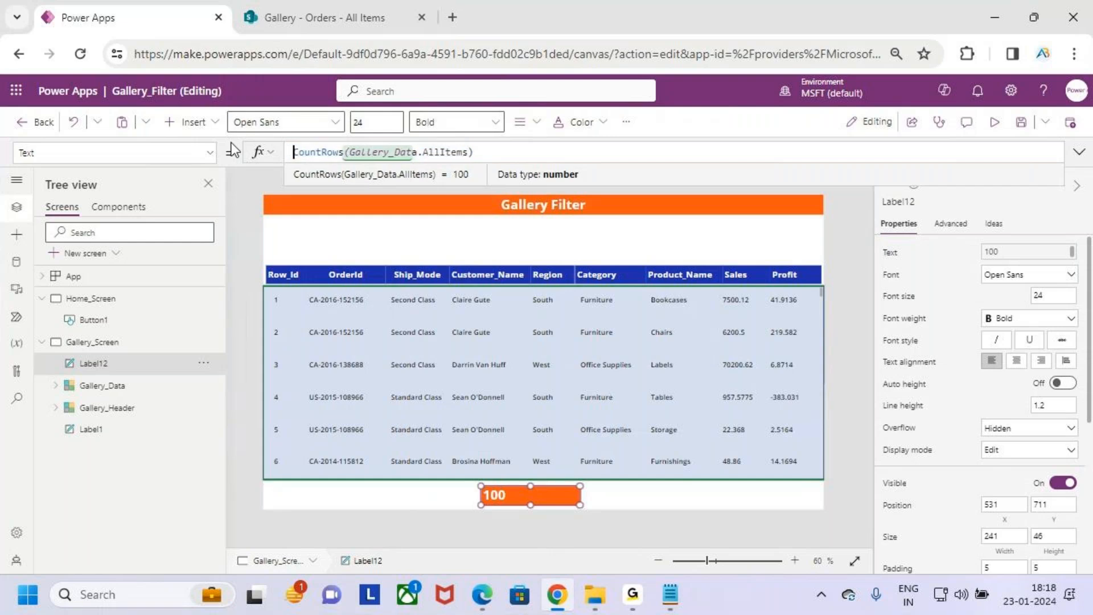
text(""Count)
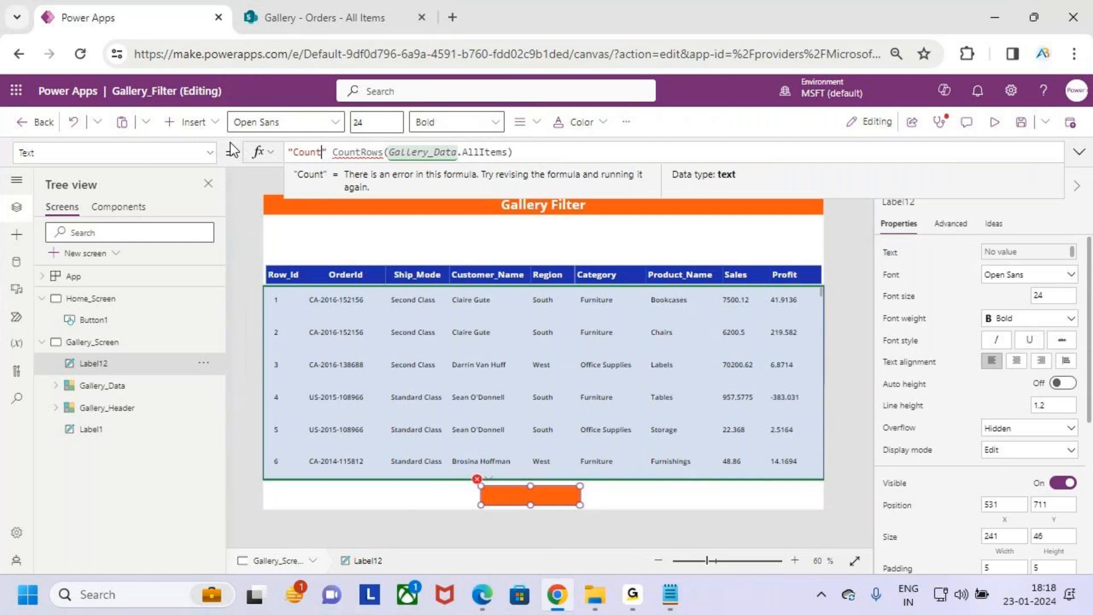
text( Ro)
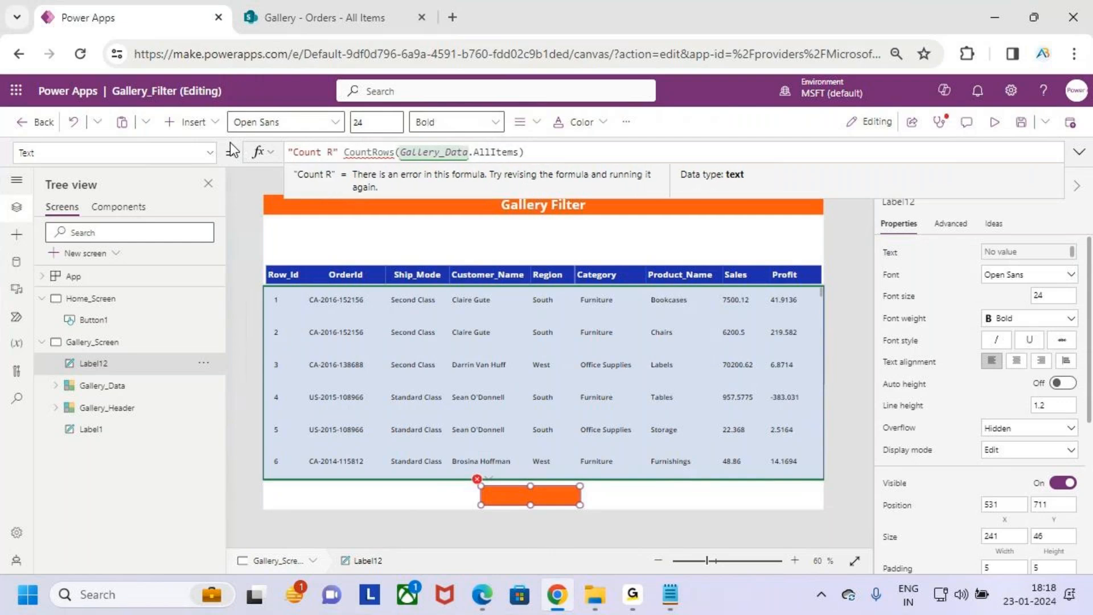
text(ws " )
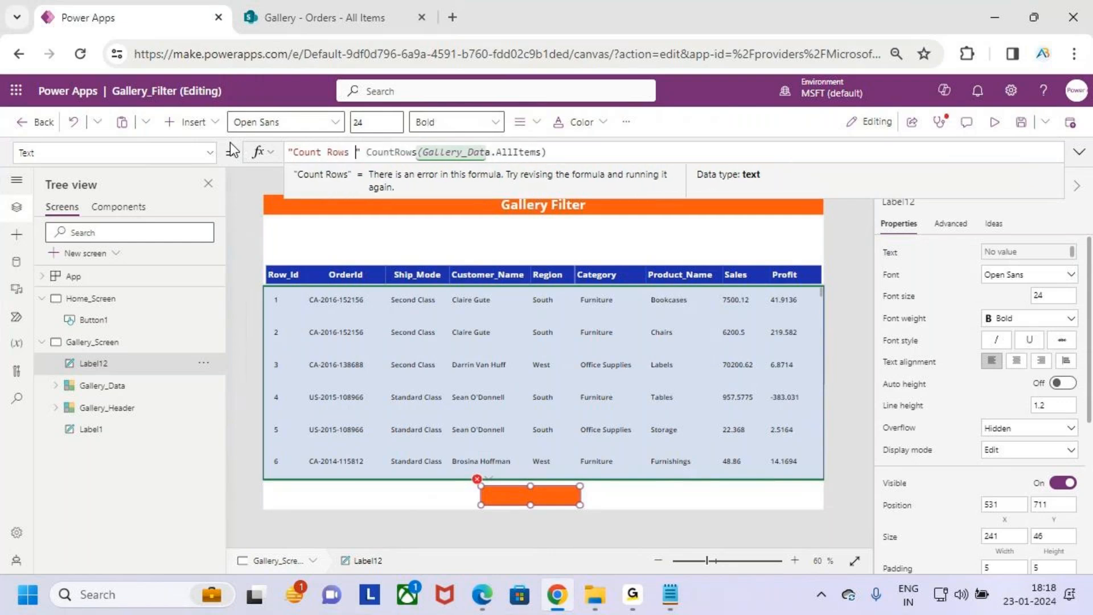
text(&)
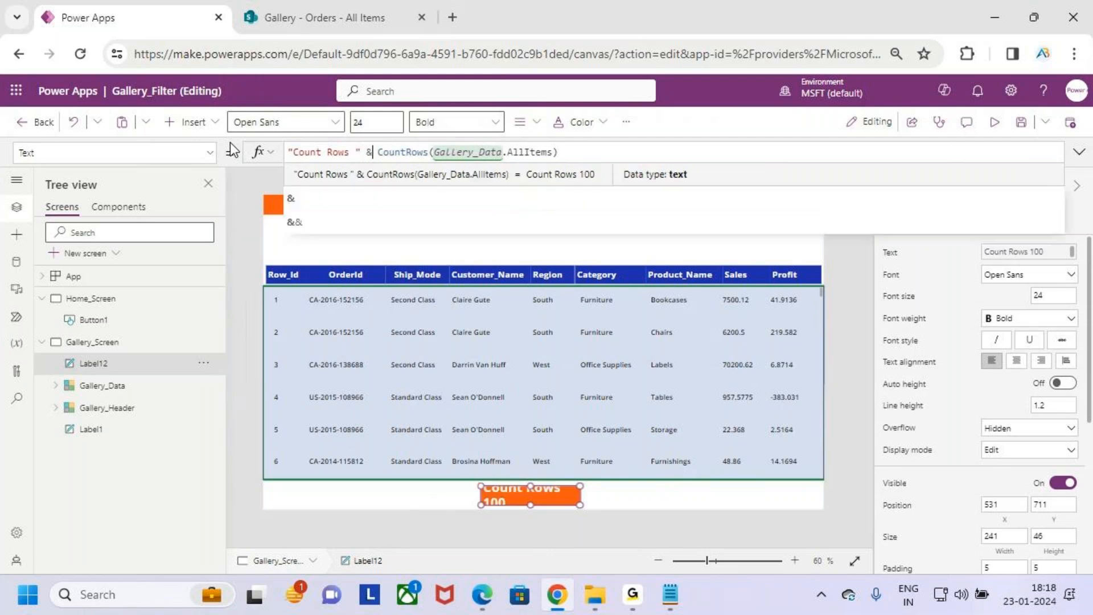
- Enlarge the label to about 294 wide and 49 high and add a colon after Count Rows in its text
drag(580, 505, 603, 506)
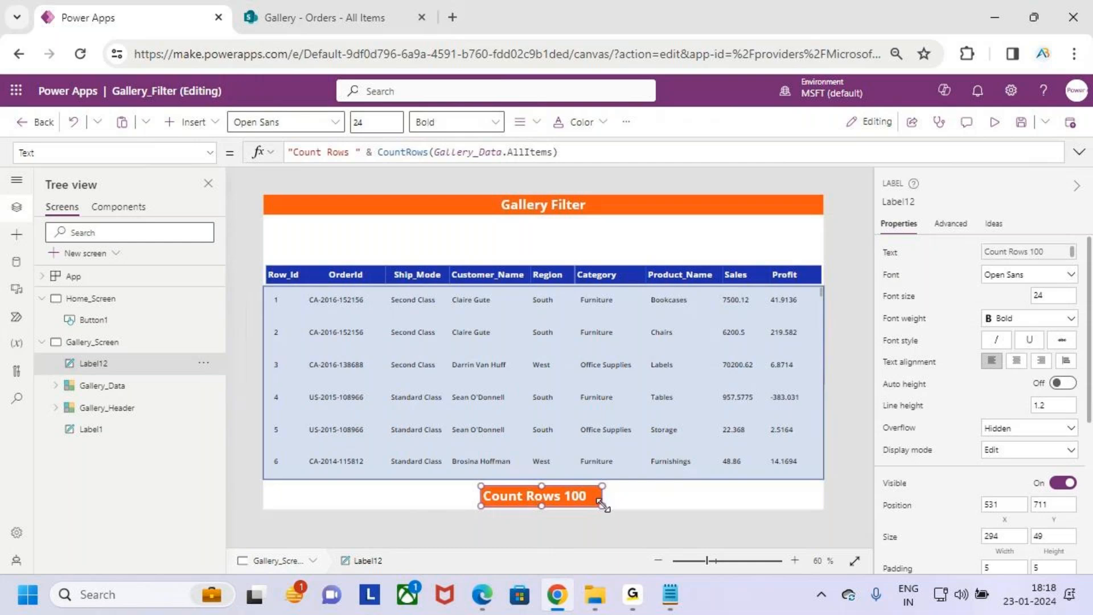
click(356, 152)
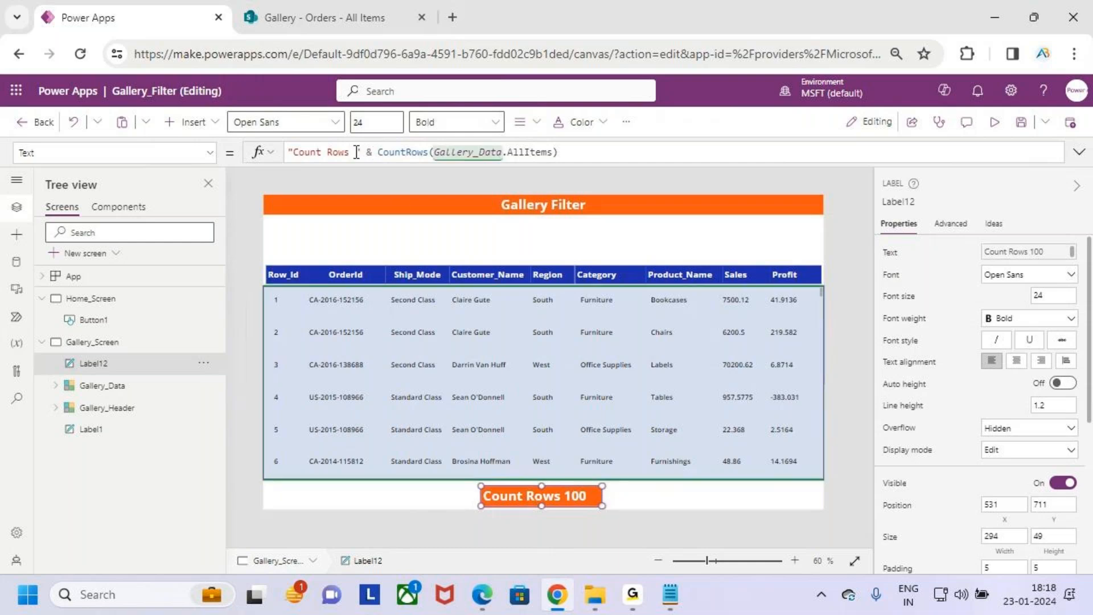
text(:)
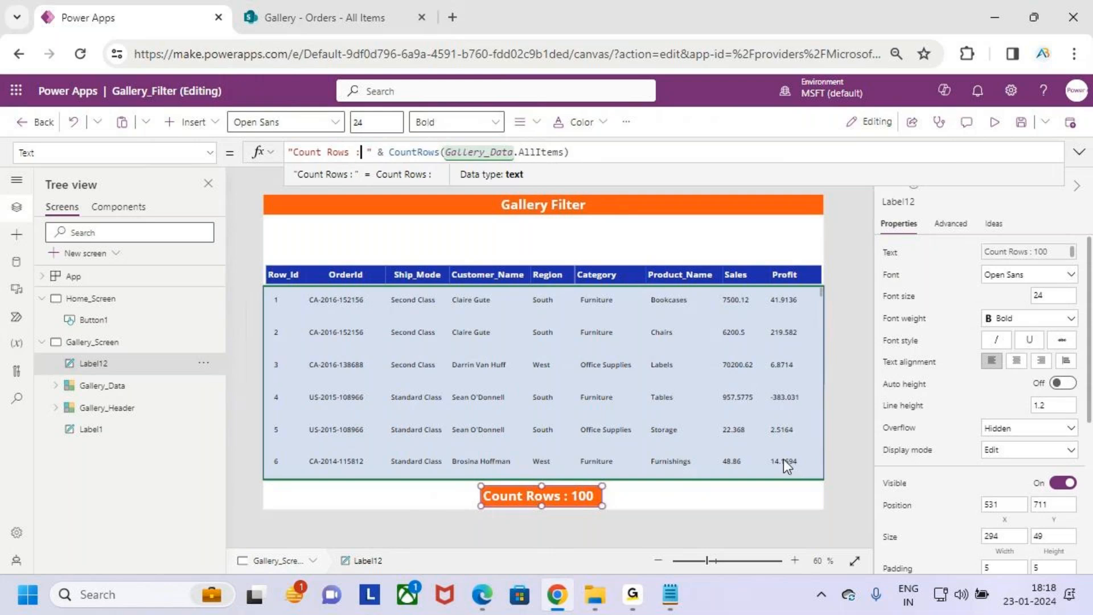
- Save the app and start its preview to view the gallery from the first row
click(1020, 122)
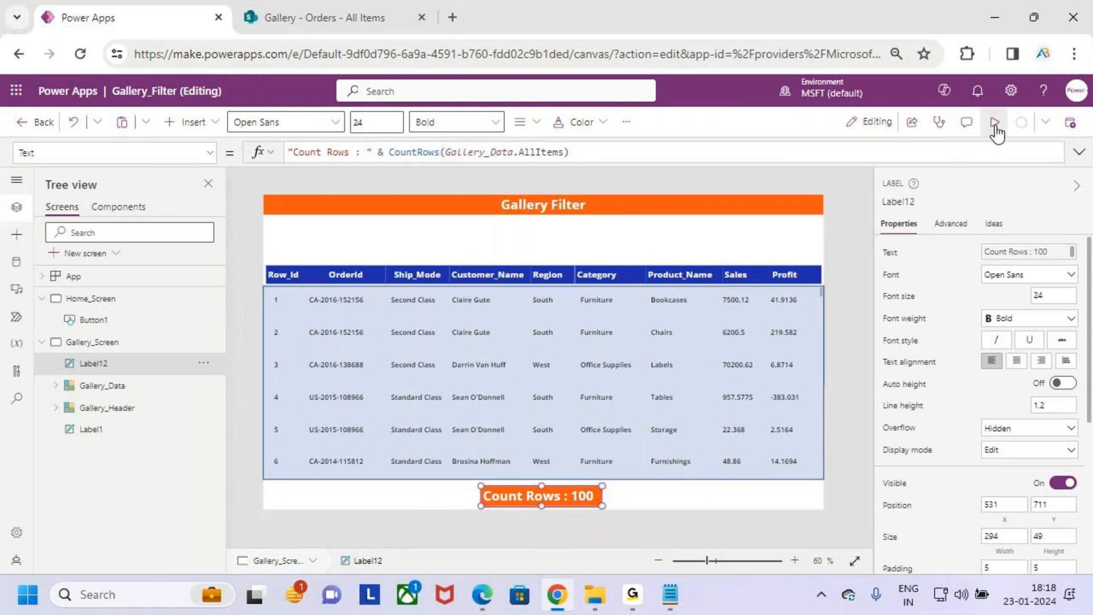
click(996, 124)
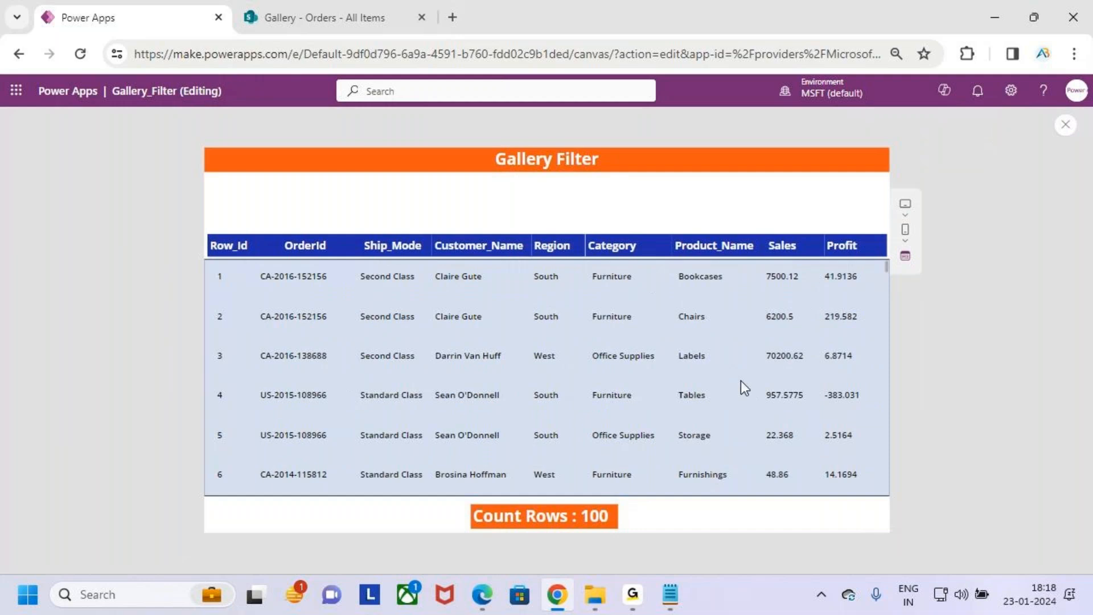
key(ctrl+2)
drag(208, 283, 236, 283)
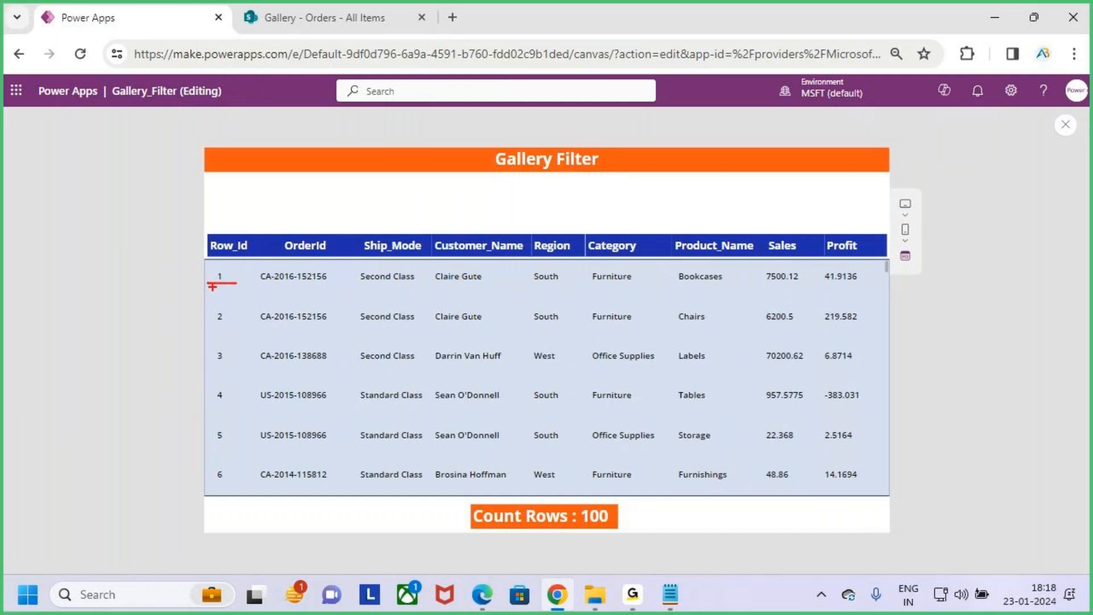
key(Escape)
- Browse the previewed gallery down to Row_Id 100 and check the row-count label against the loaded rows
scroll(821, 337, down, 5)
scroll(820, 350, down, 10)
scroll(824, 365, down, 6)
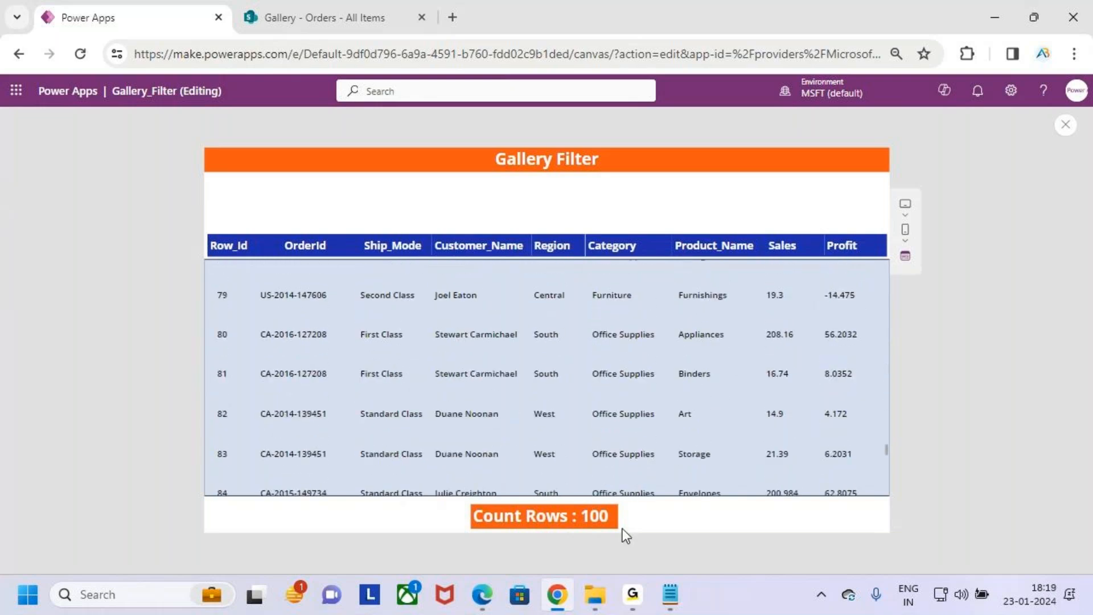
scroll(839, 377, down, 5)
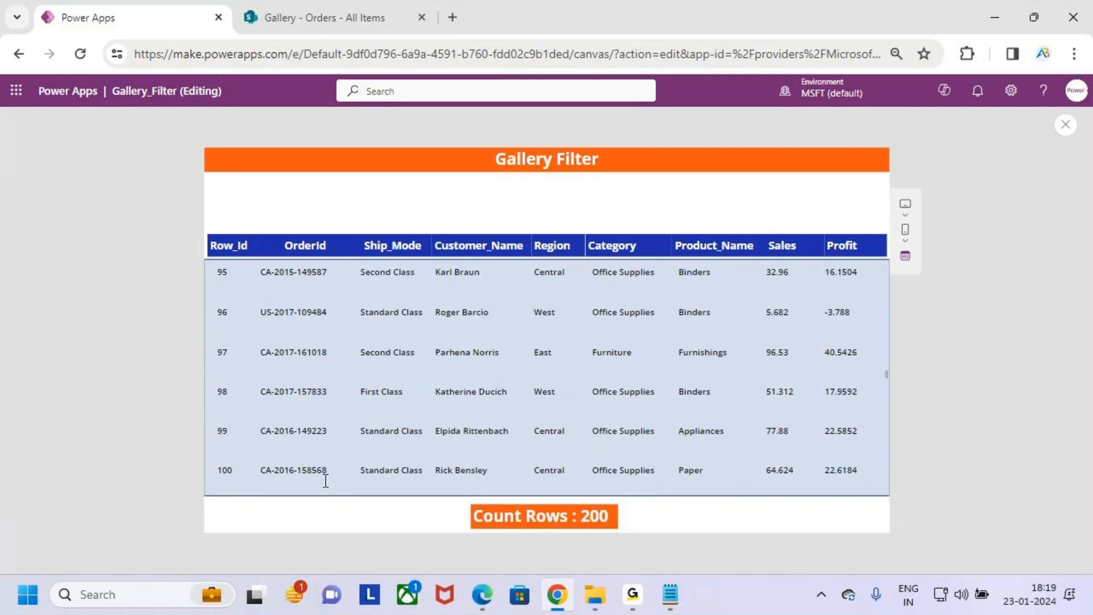
key(ctrl+2)
drag(199, 488, 241, 483)
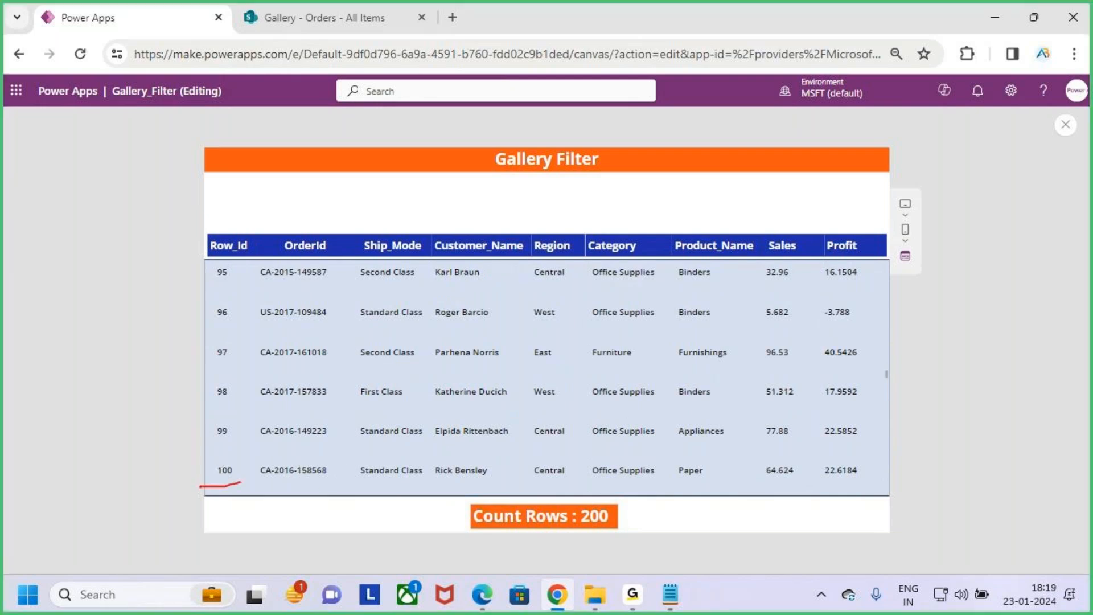
mouse_move(462, 498)
mouse_down()
mouse_move(622, 534)
mouse_move(642, 496)
mouse_up()
key(Escape)
- Continue through the gallery past Row_Id 200 and check how the row-count label responds to further loading
scroll(714, 384, down, 15)
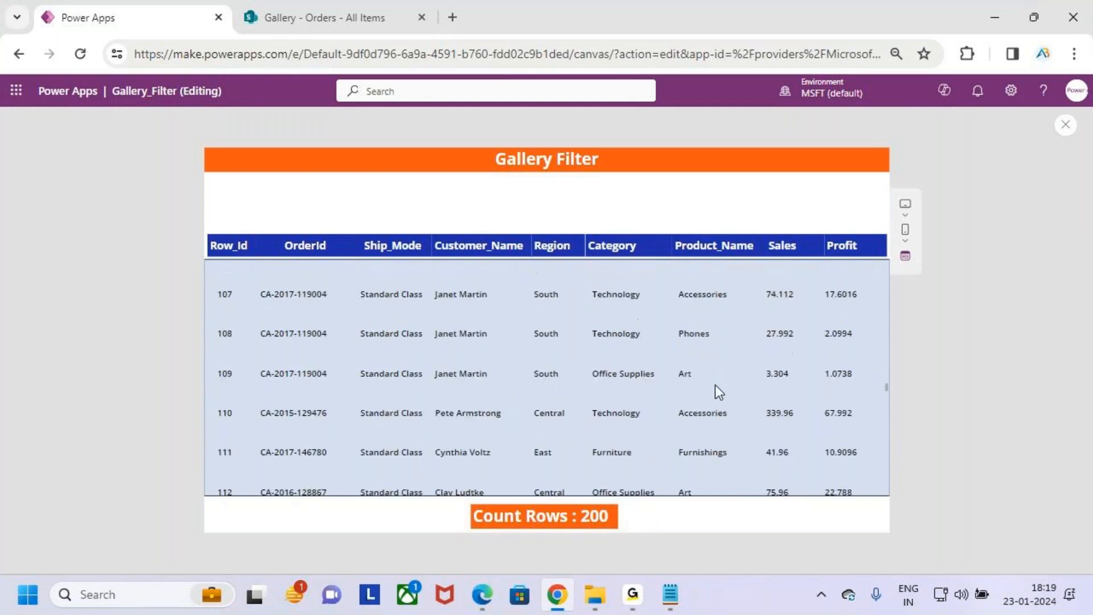
scroll(715, 379, down, 7)
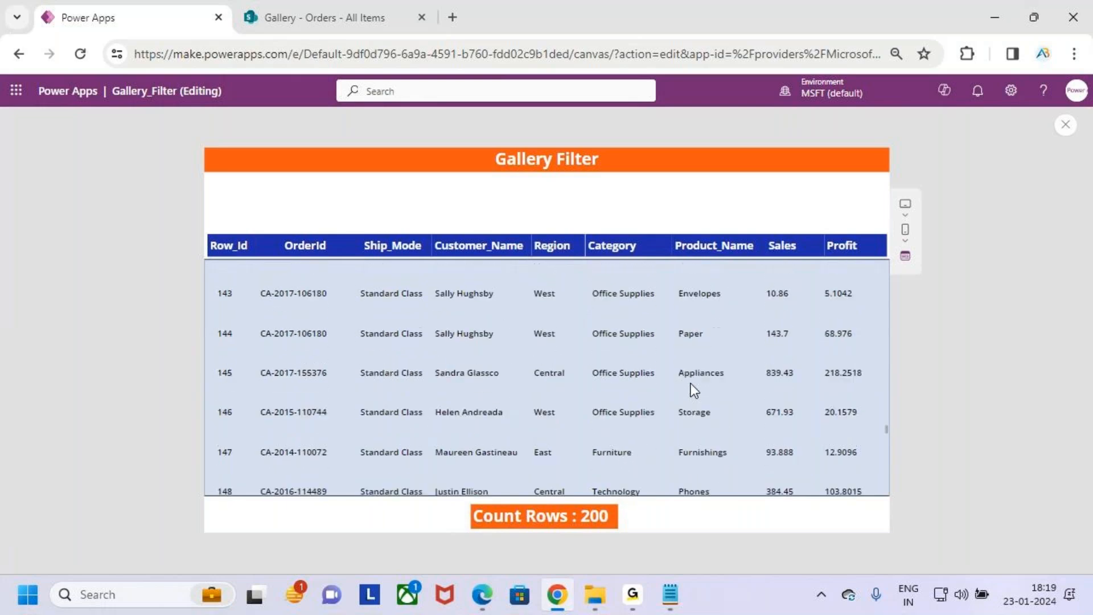
scroll(691, 385, down, 9)
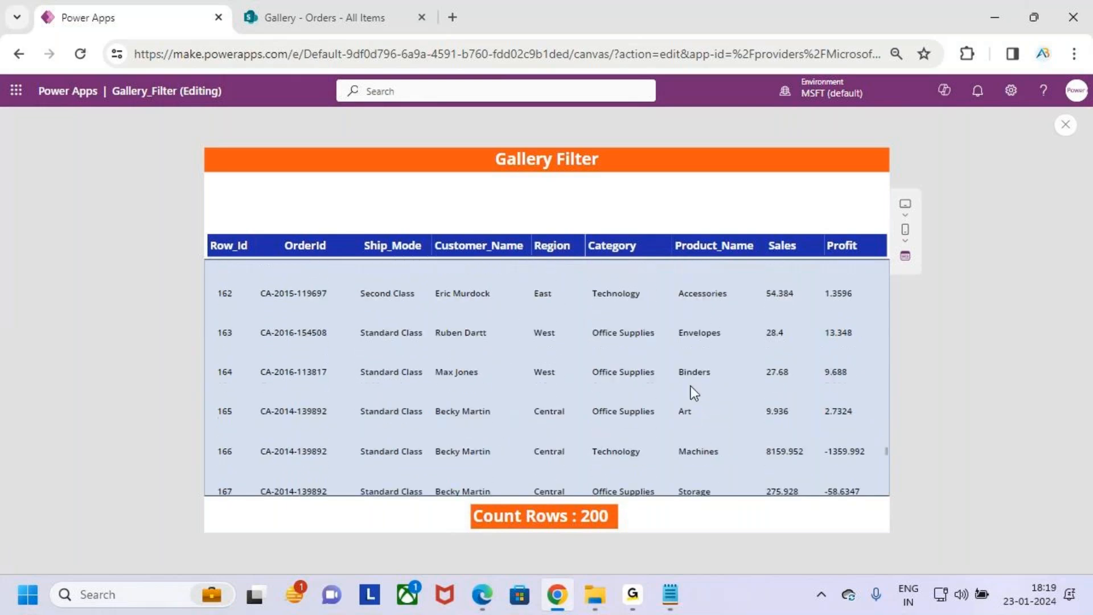
scroll(692, 385, down, 2)
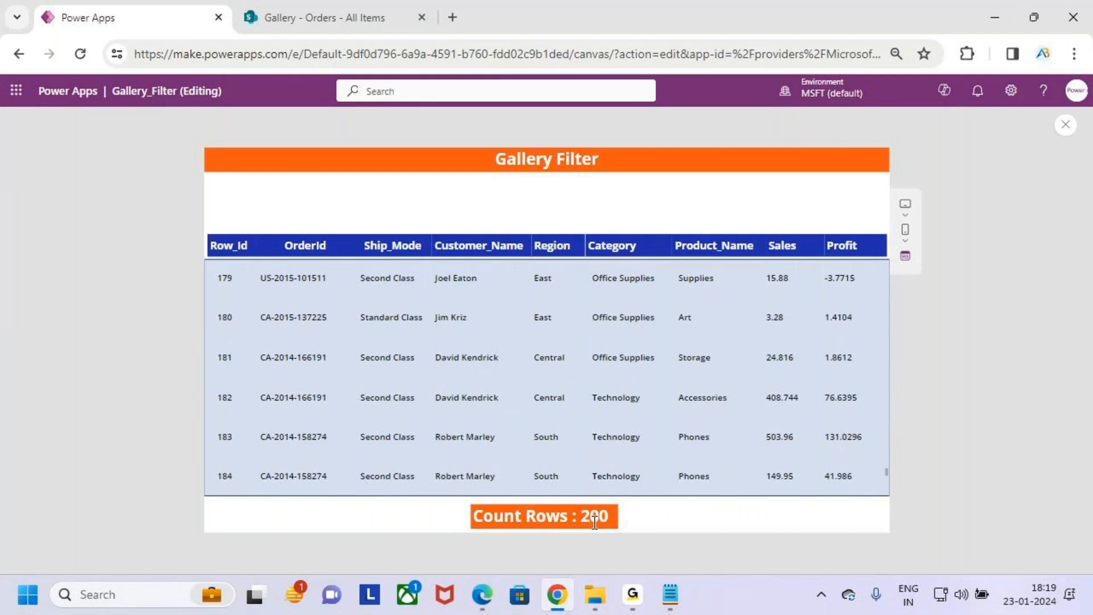
scroll(233, 469, down, 4)
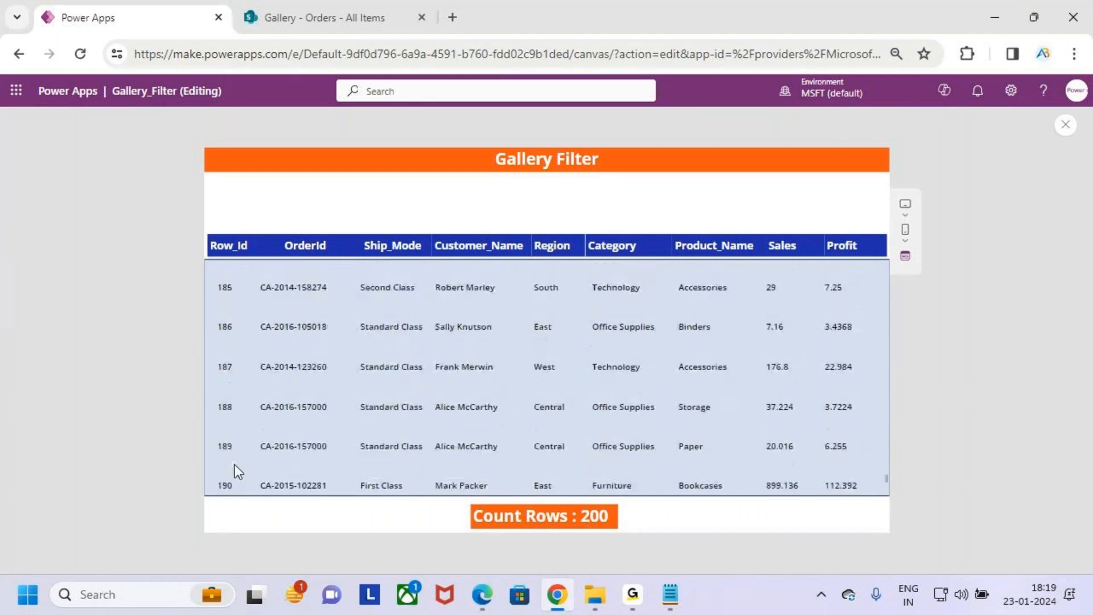
scroll(237, 456, down, 3)
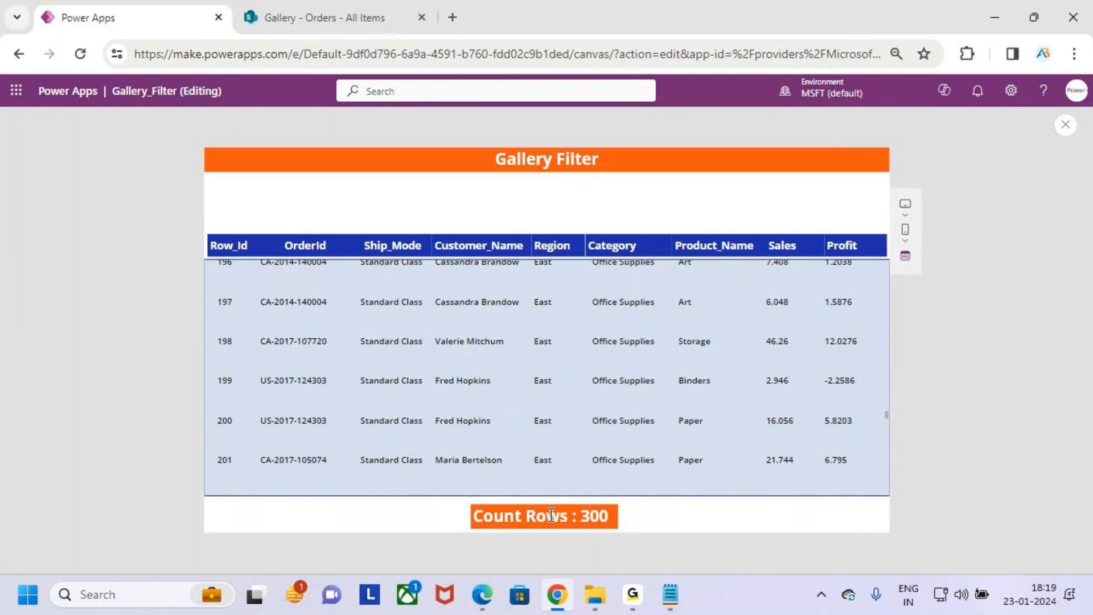
drag(451, 492, 667, 548)
drag(572, 459, 570, 501)
key(Escape)
- View the SharePoint Orders list and return to the Power Apps preview
click(340, 12)
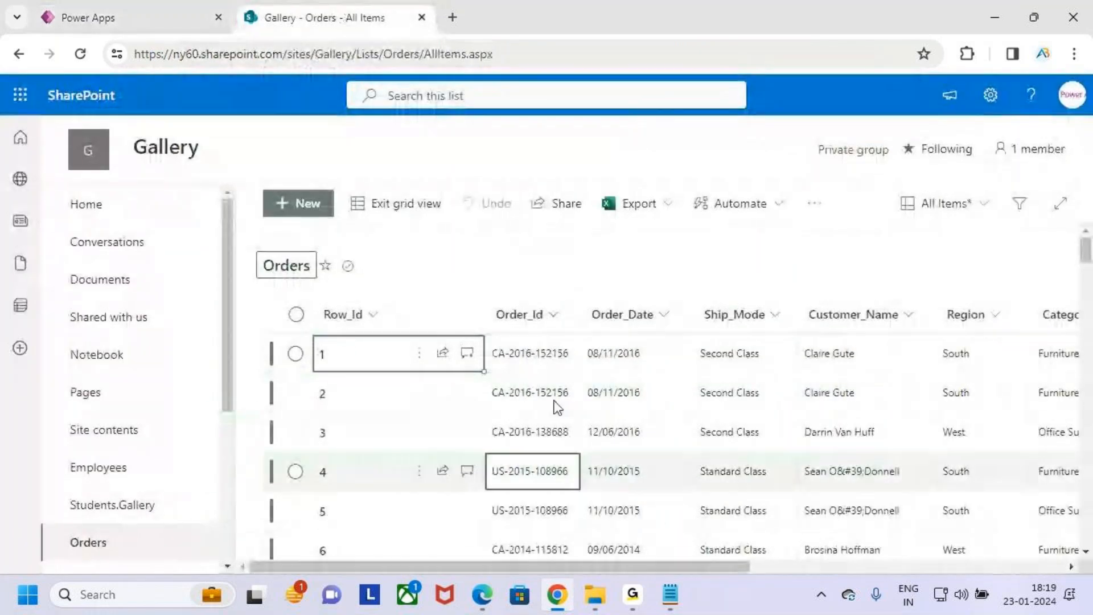
click(131, 19)
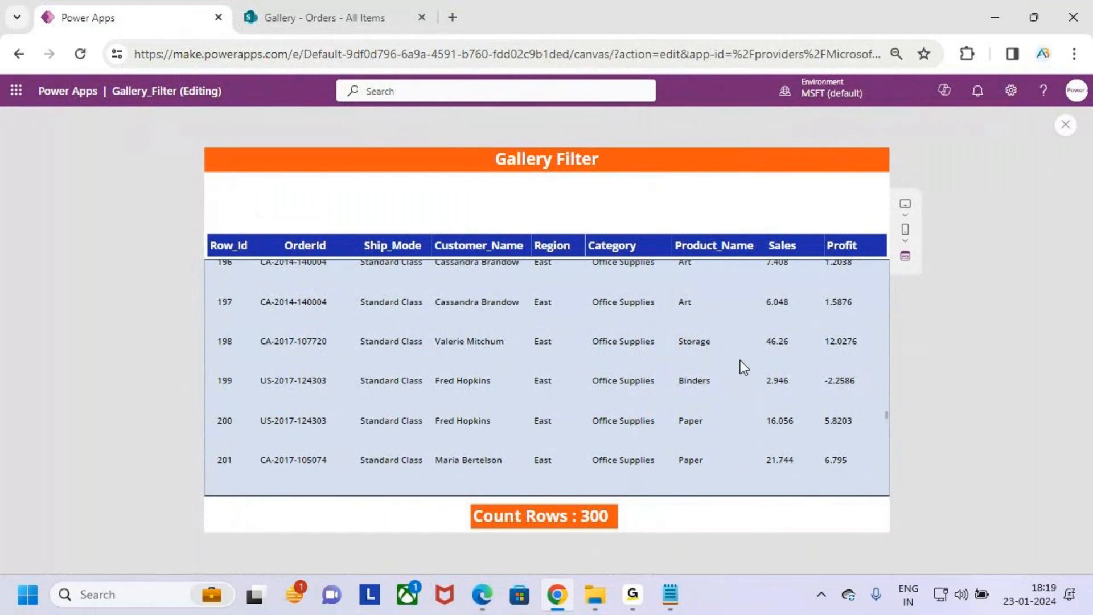
key(ctrl+2)
drag(602, 326, 602, 397)
mouse_move(652, 334)
mouse_down()
mouse_move(629, 394)
mouse_move(648, 341)
mouse_up()
mouse_move(656, 365)
mouse_down()
mouse_move(673, 342)
mouse_move(657, 365)
mouse_up()
drag(612, 424, 785, 390)
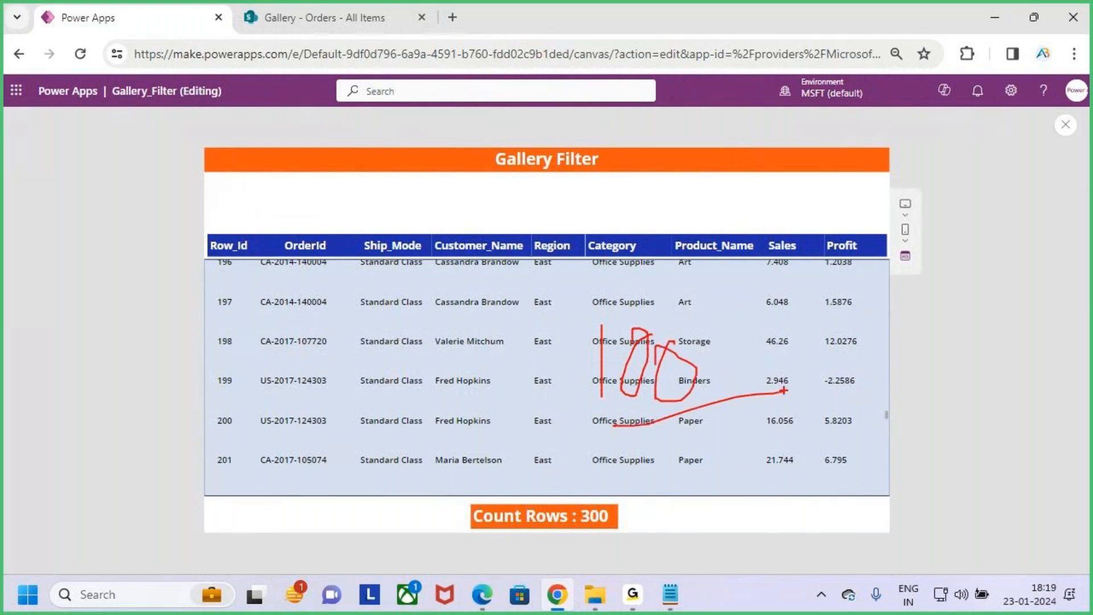
key(Escape)
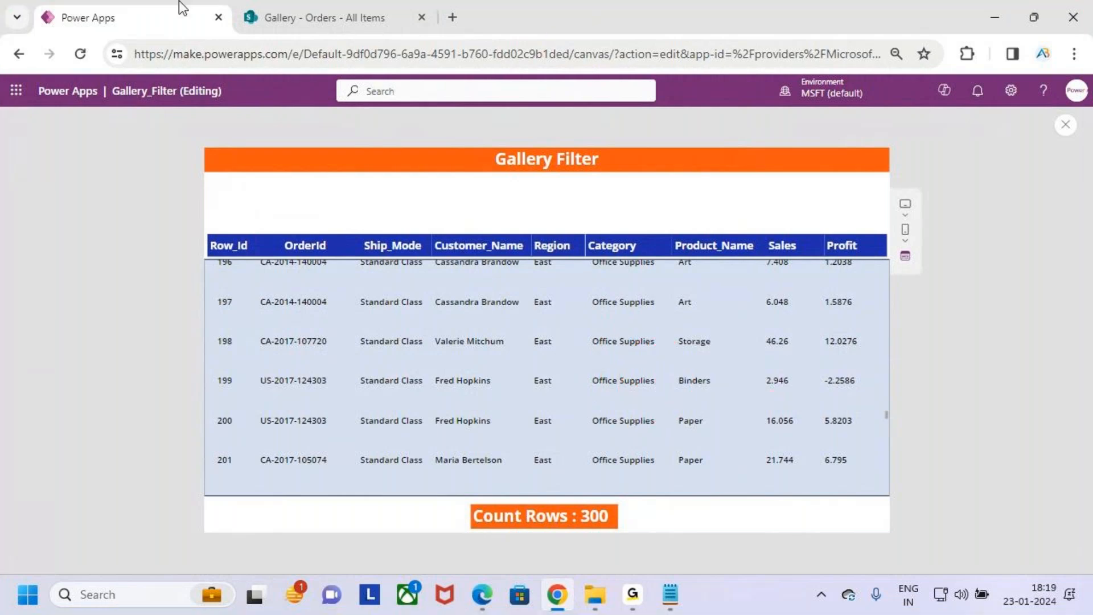
- Look through the rows of the SharePoint Orders list once more and switch back to the Power Apps preview
click(241, 10)
scroll(534, 469, down, 5)
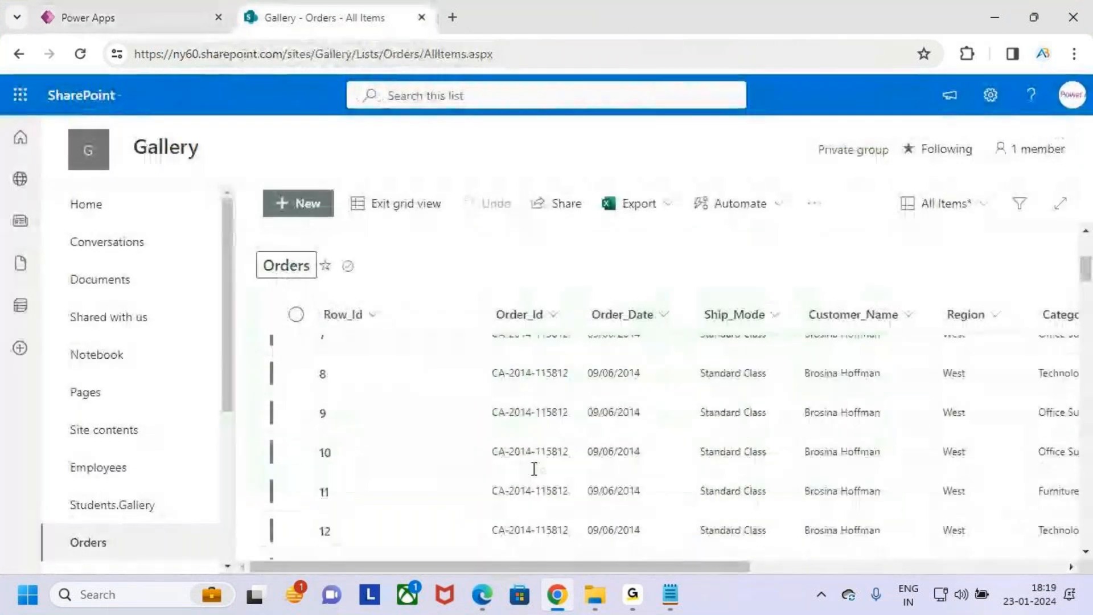
scroll(535, 462, up, 5)
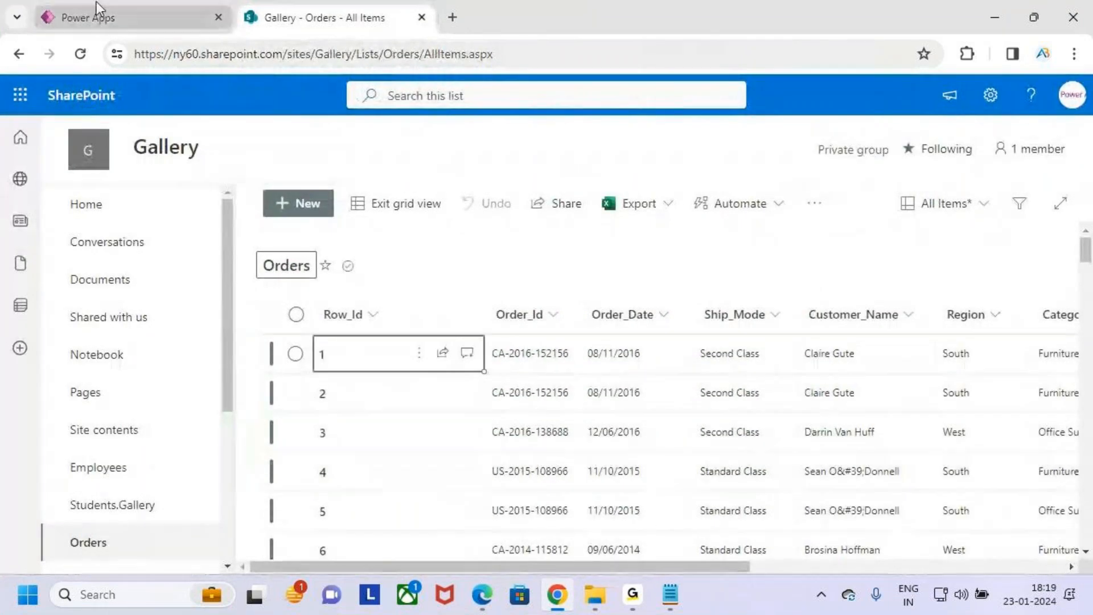
click(131, 17)
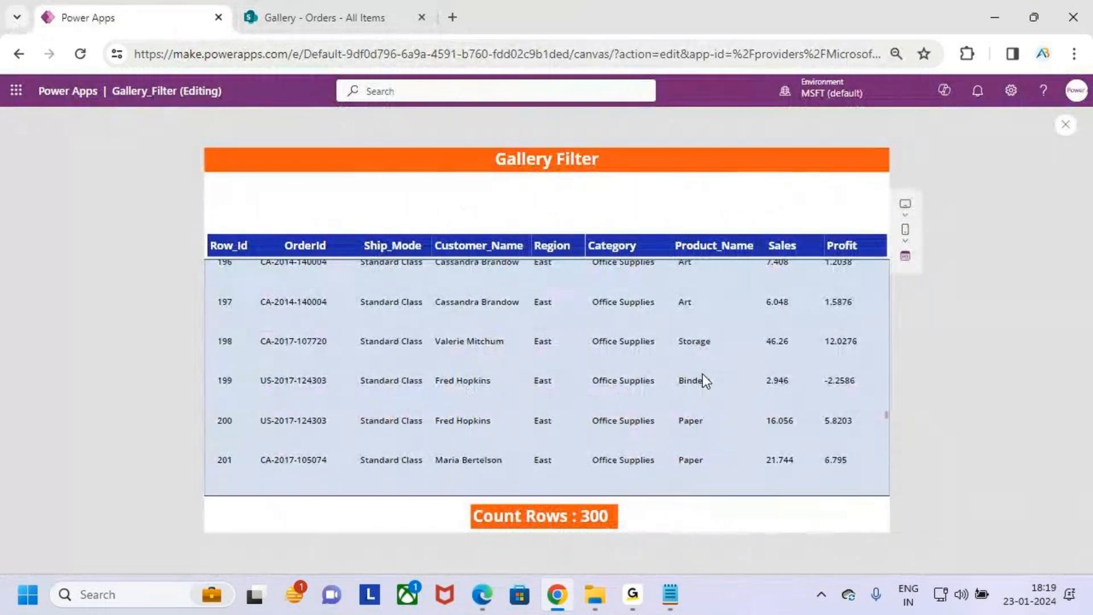
- Browse the previewed gallery past Row_Id 300 and check how the row-count label responds to further loading
scroll(703, 317, down, 15)
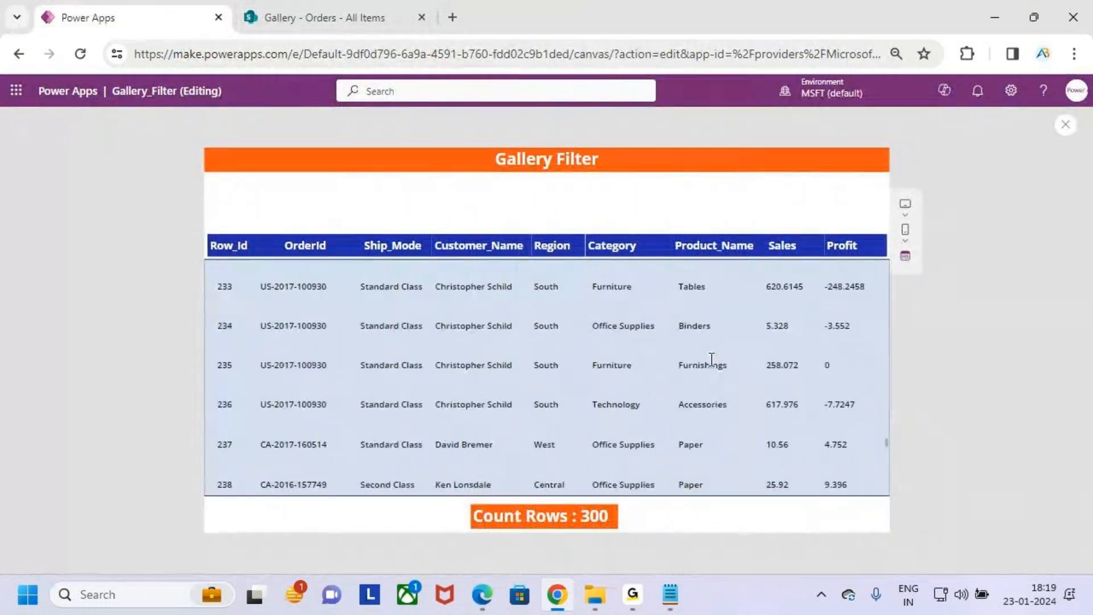
scroll(718, 384, down, 7)
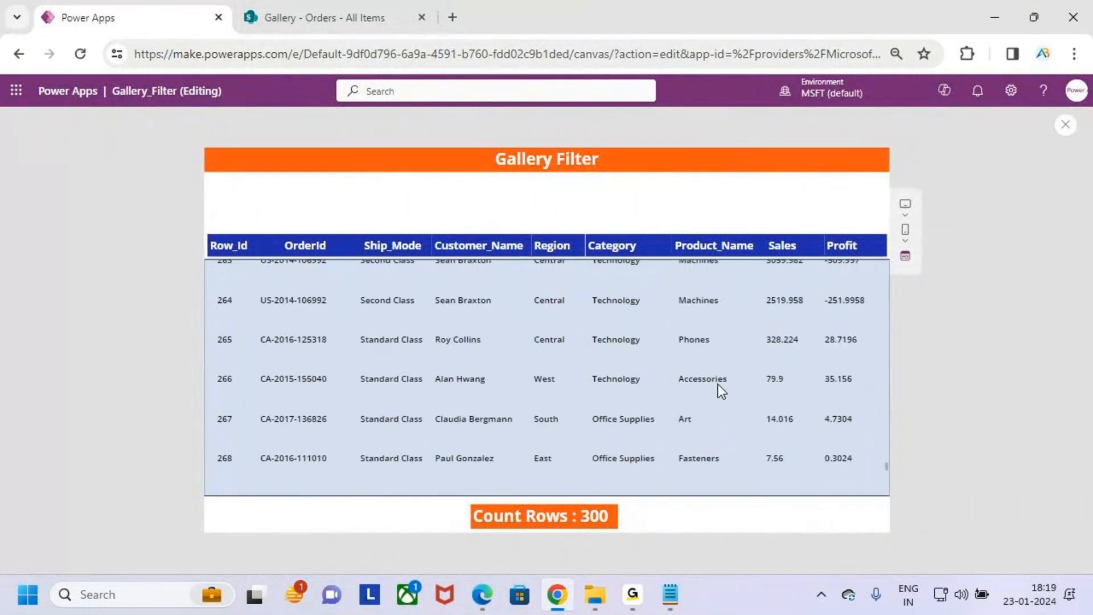
scroll(719, 388, down, 6)
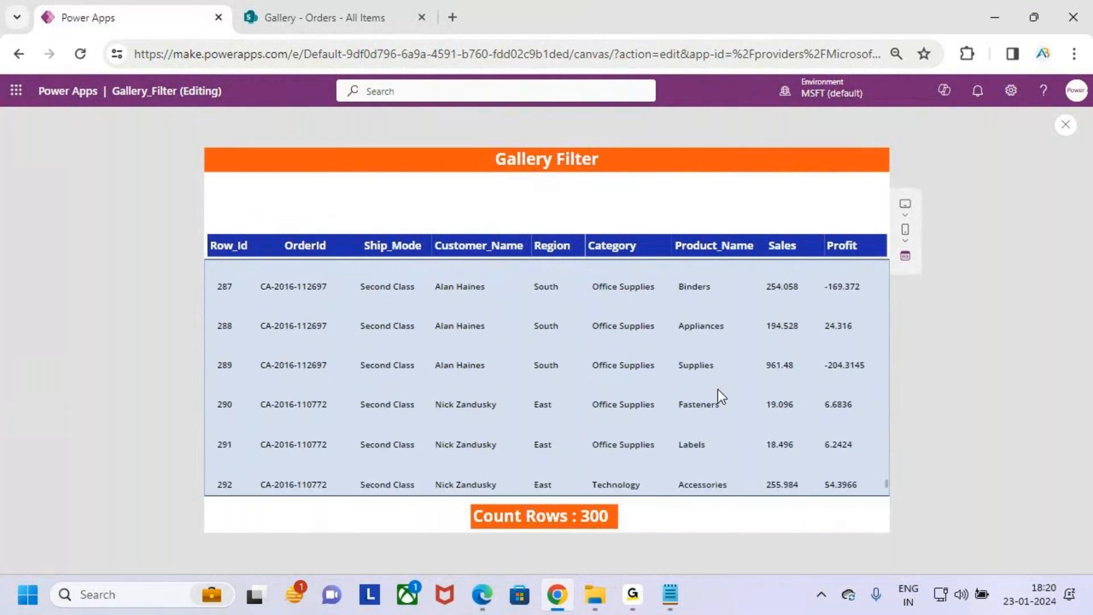
scroll(719, 390, down, 5)
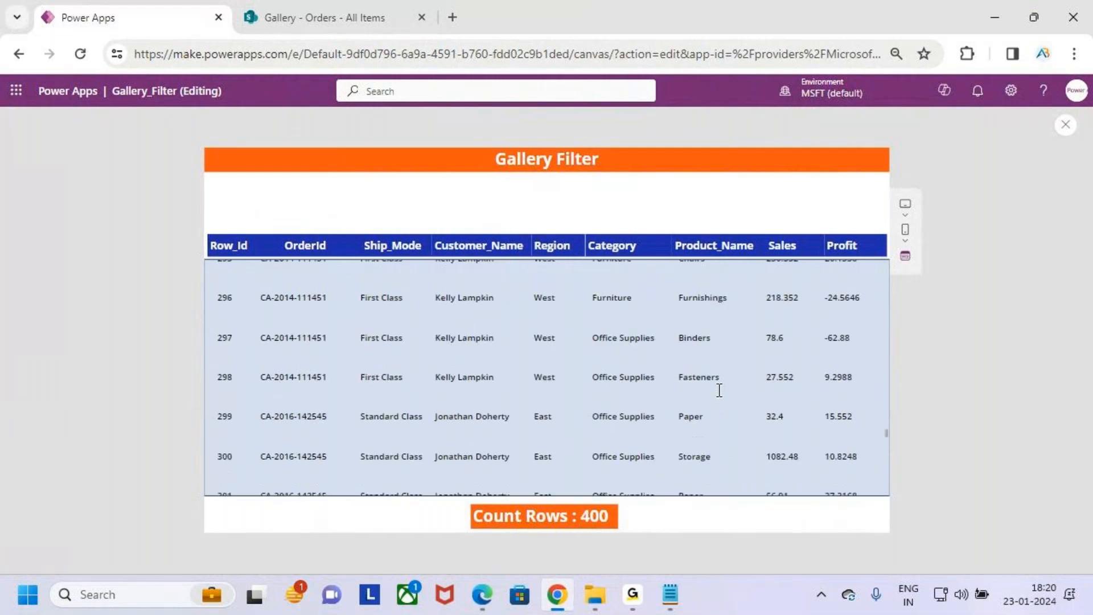
scroll(720, 398, down, 2)
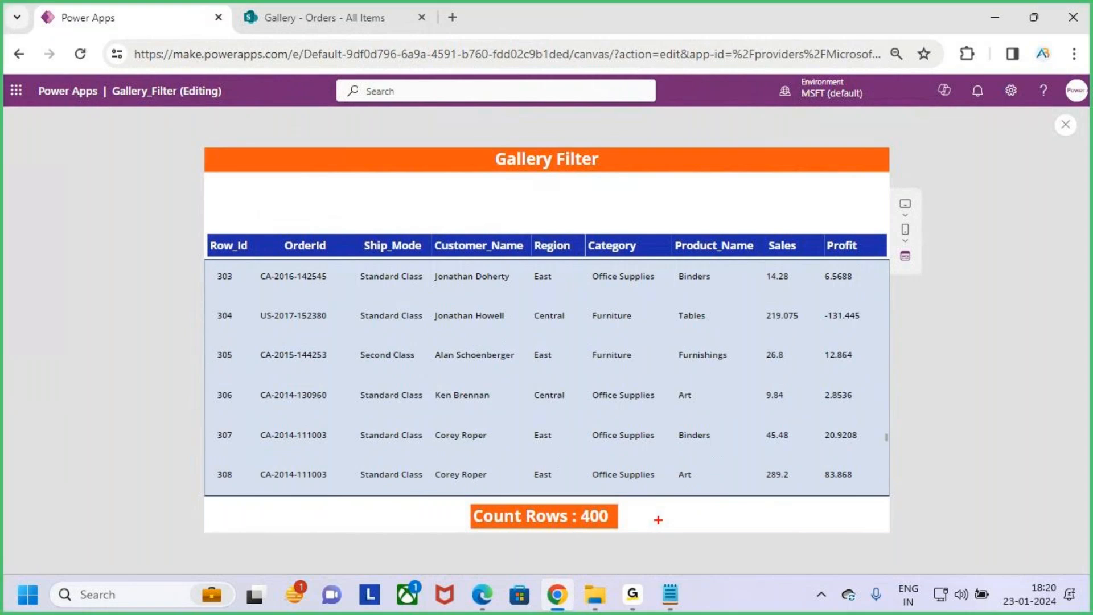
drag(771, 360, 772, 419)
drag(789, 377, 754, 385)
key(Escape)
key(ctrl+2)
drag(539, 454, 541, 507)
key(Escape)
- Return the gallery to its first row, compare the row-count label, and close the app preview
scroll(786, 399, up, 10)
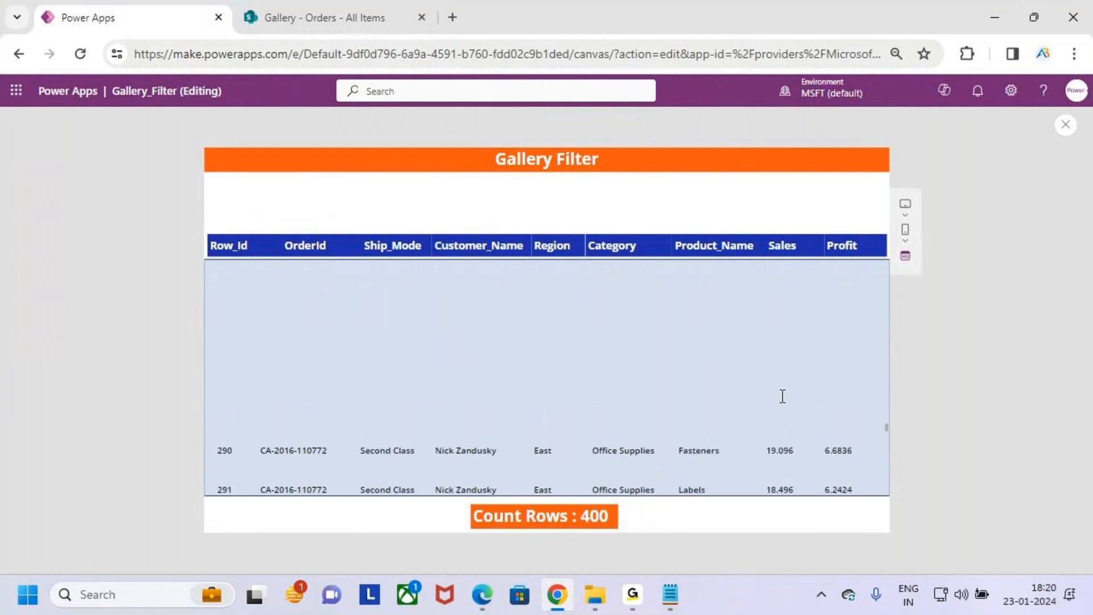
drag(887, 418, 887, 345)
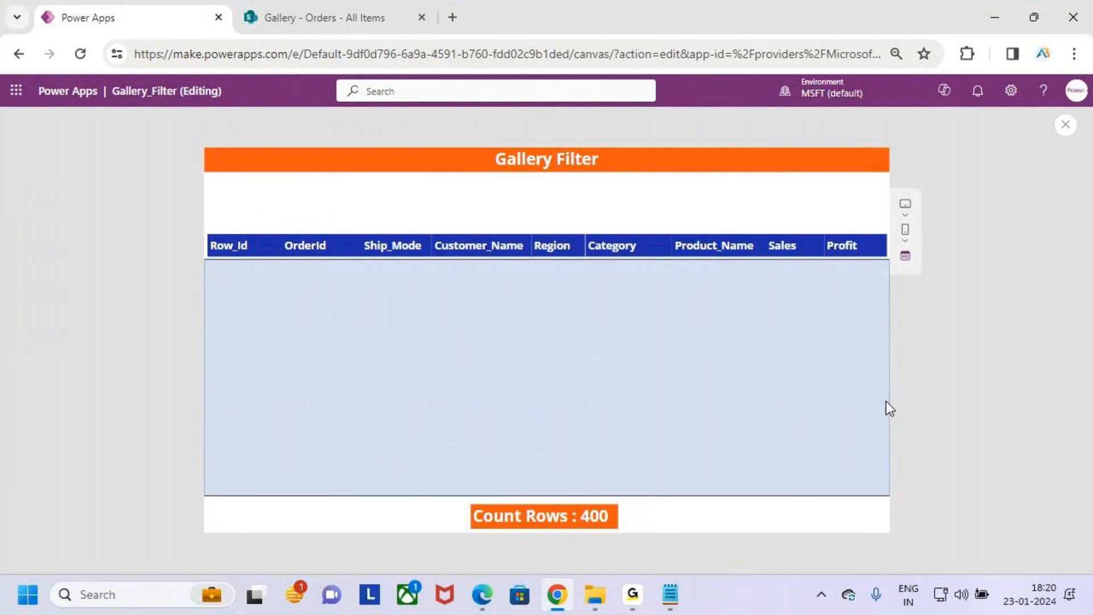
drag(881, 273, 884, 265)
key(ctrl+2)
drag(448, 497, 642, 533)
key(Escape)
click(1066, 125)
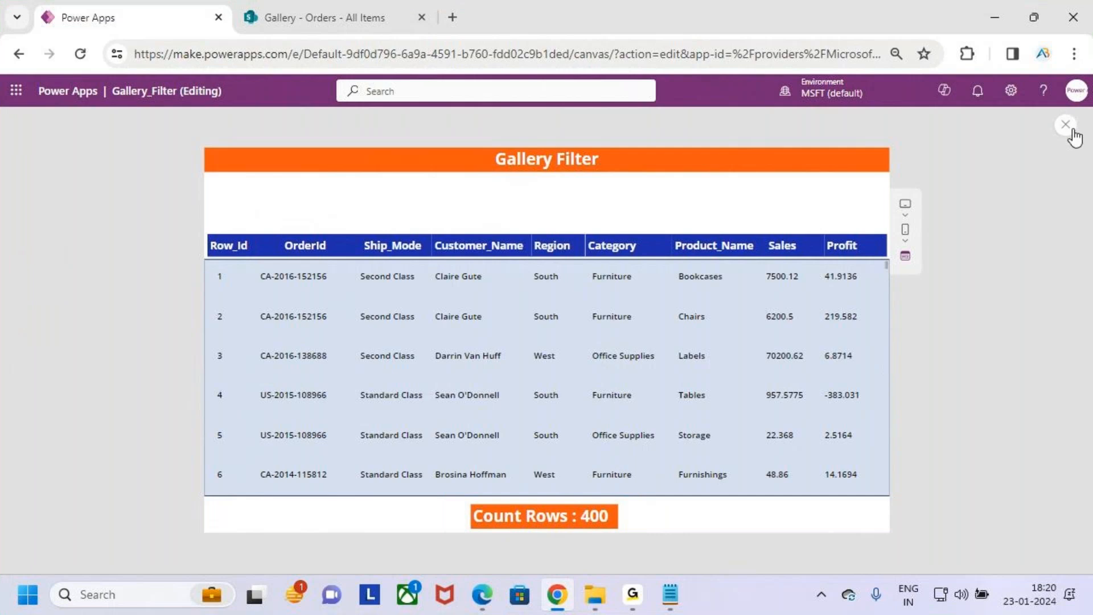
click(665, 393)
- Check the Search Function notes in Notepad, return to Power Apps and examine the empty area above the gallery header
key(ctrl+2)
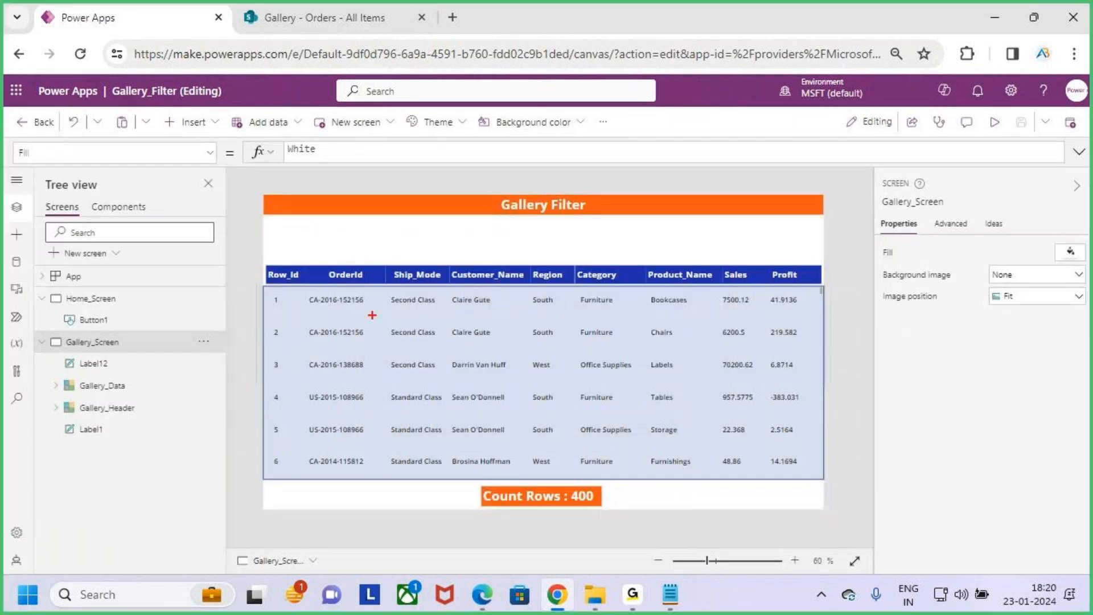
mouse_move(265, 281)
mouse_down()
mouse_move(499, 382)
mouse_move(832, 480)
mouse_up()
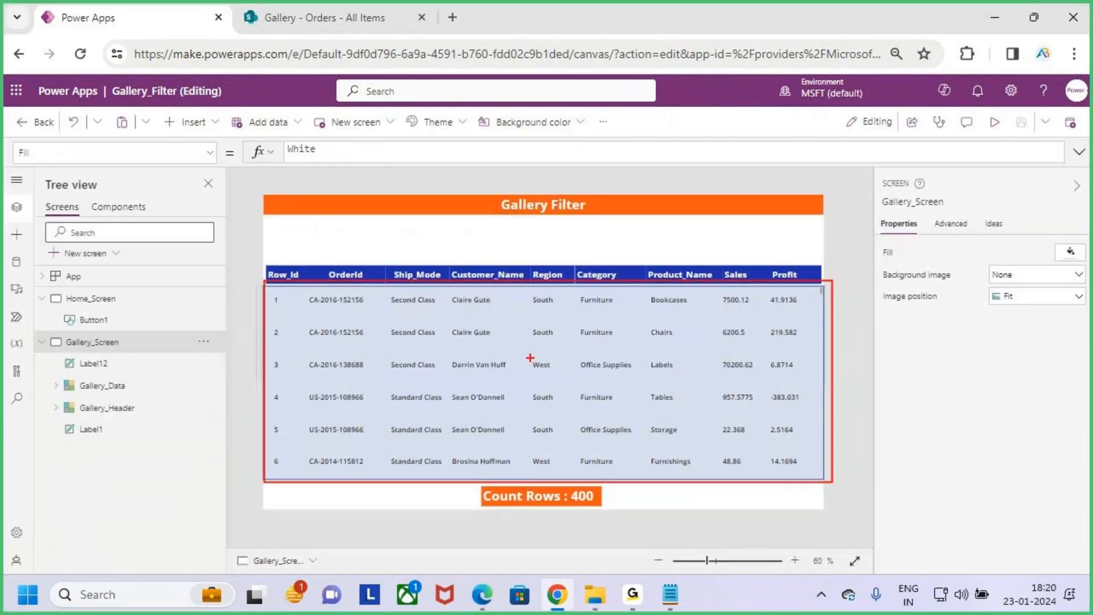
drag(272, 220, 446, 250)
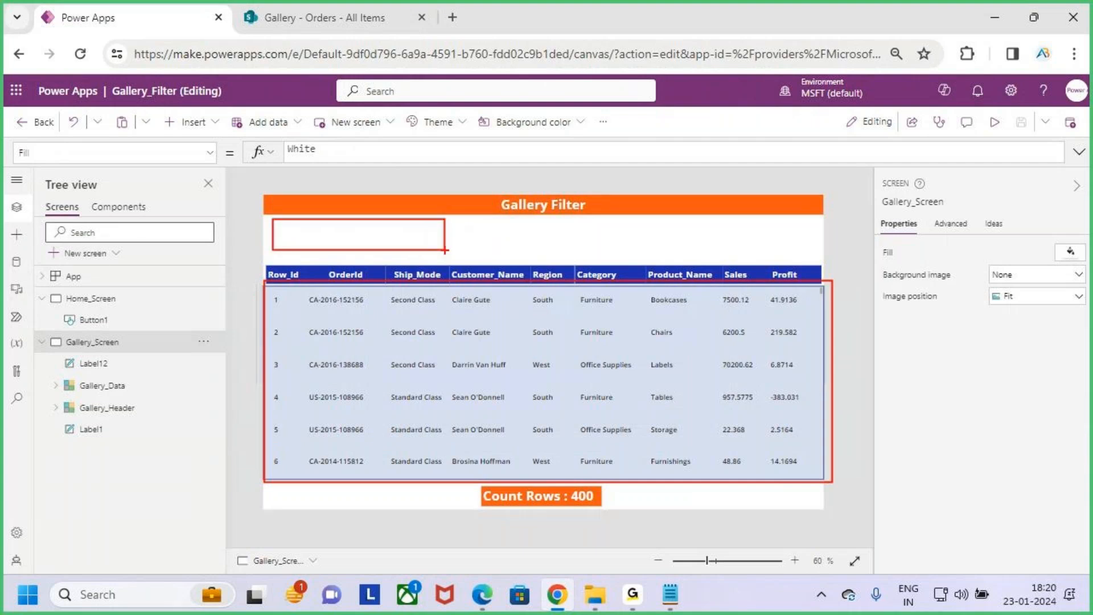
key(Escape)
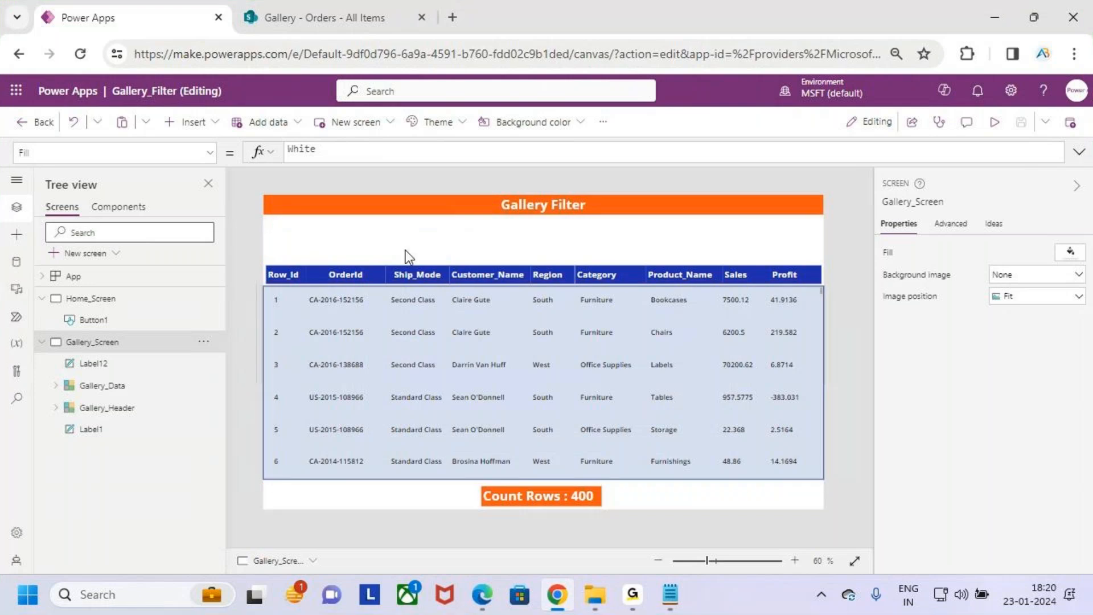
mouse_move(670, 595)
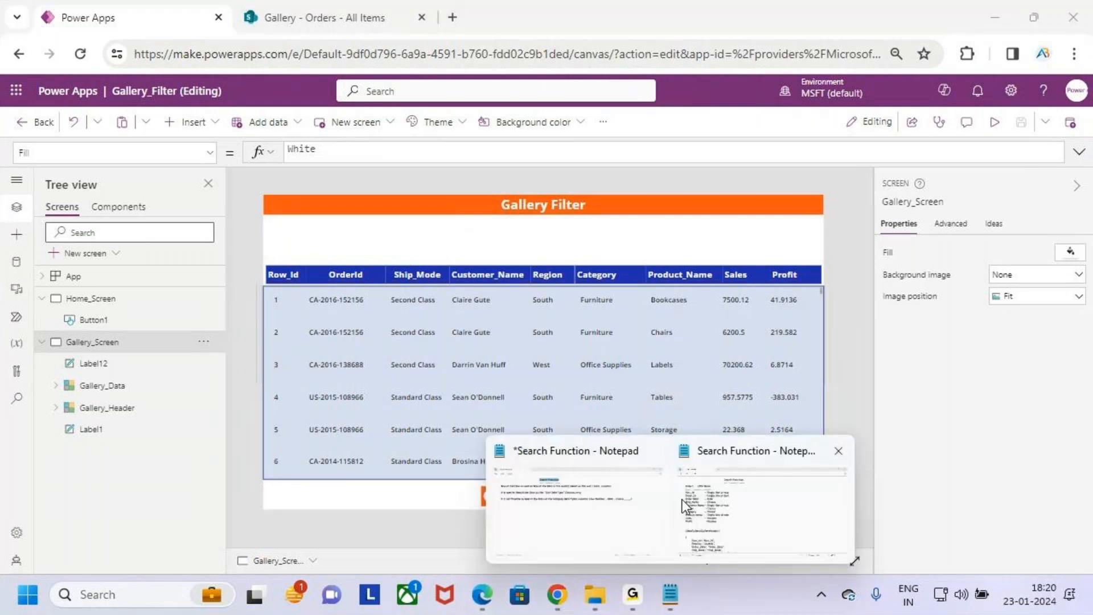
click(686, 507)
click(357, 162)
click(299, 83)
click(471, 91)
key(alt+Tab)
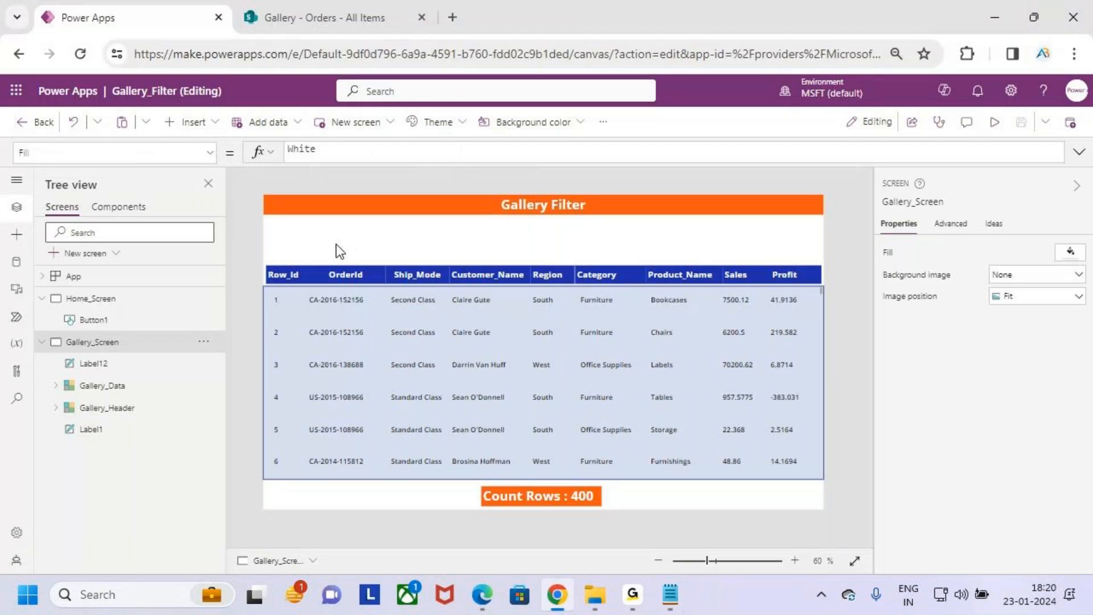
drag(284, 223, 449, 258)
key(Escape)
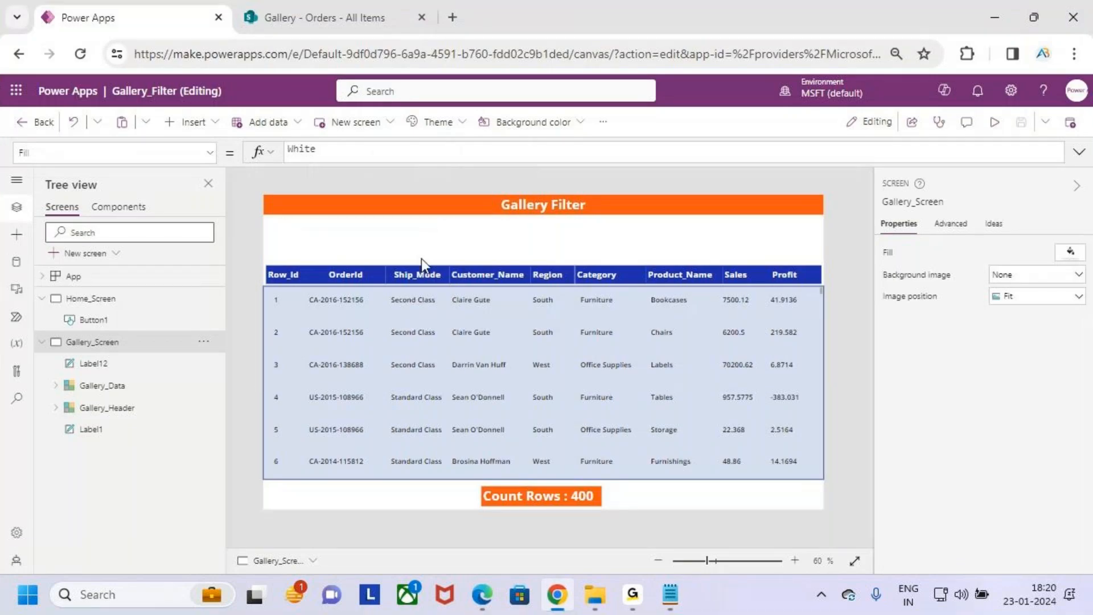
- Insert a button between the title and the gallery header, about 370 by 97 in size at about X 45, Y 65
click(188, 122)
click(232, 333)
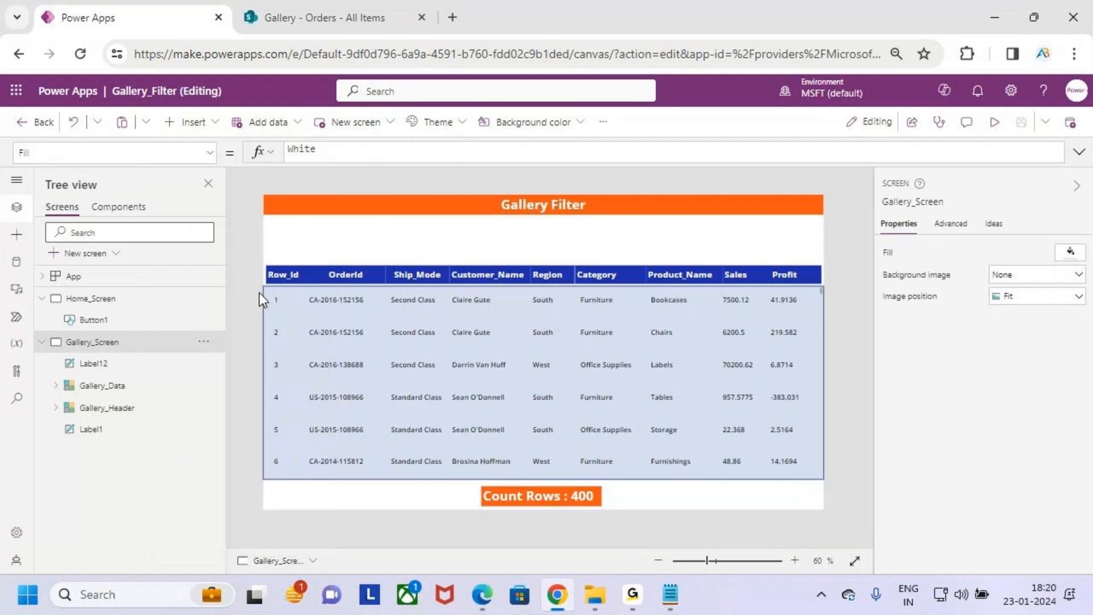
drag(320, 219, 330, 232)
drag(396, 246, 438, 252)
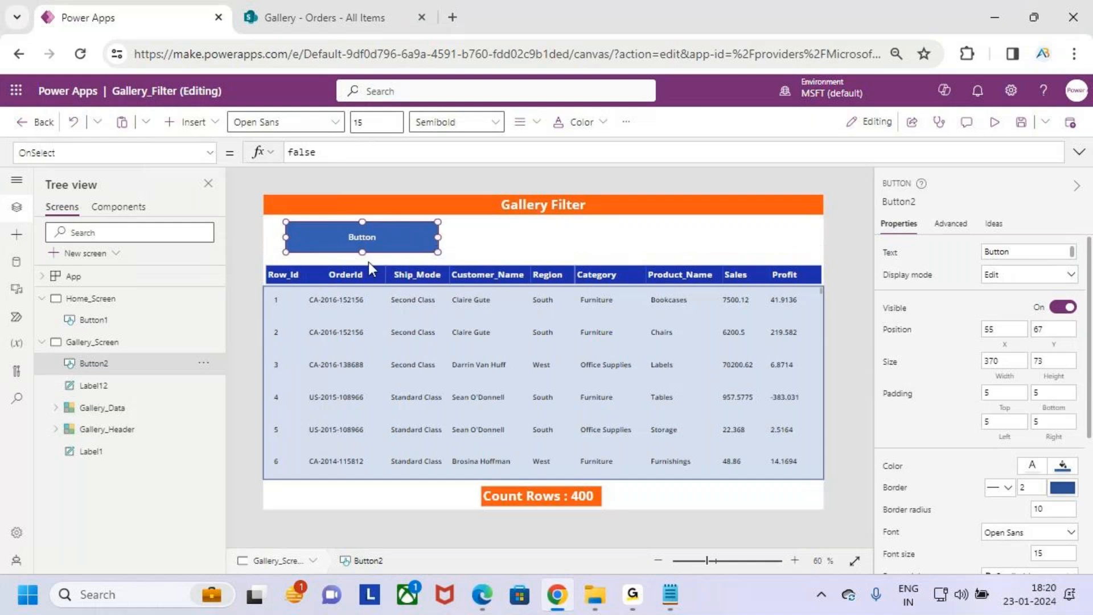
scroll(368, 262, up, 3)
scroll(368, 262, up, 1)
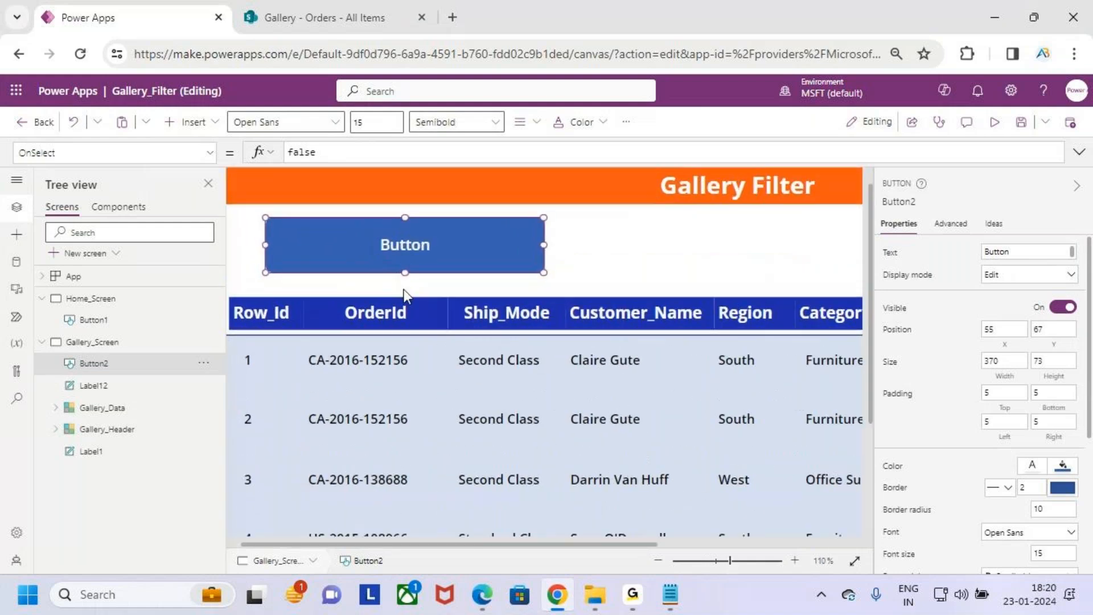
drag(408, 275, 409, 287)
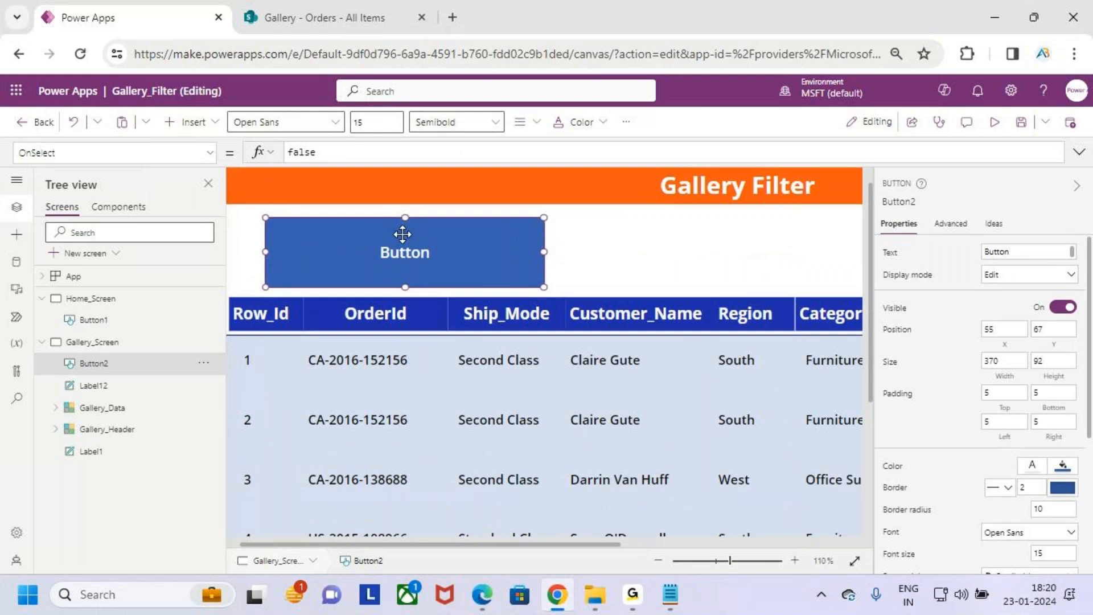
drag(406, 216, 395, 244)
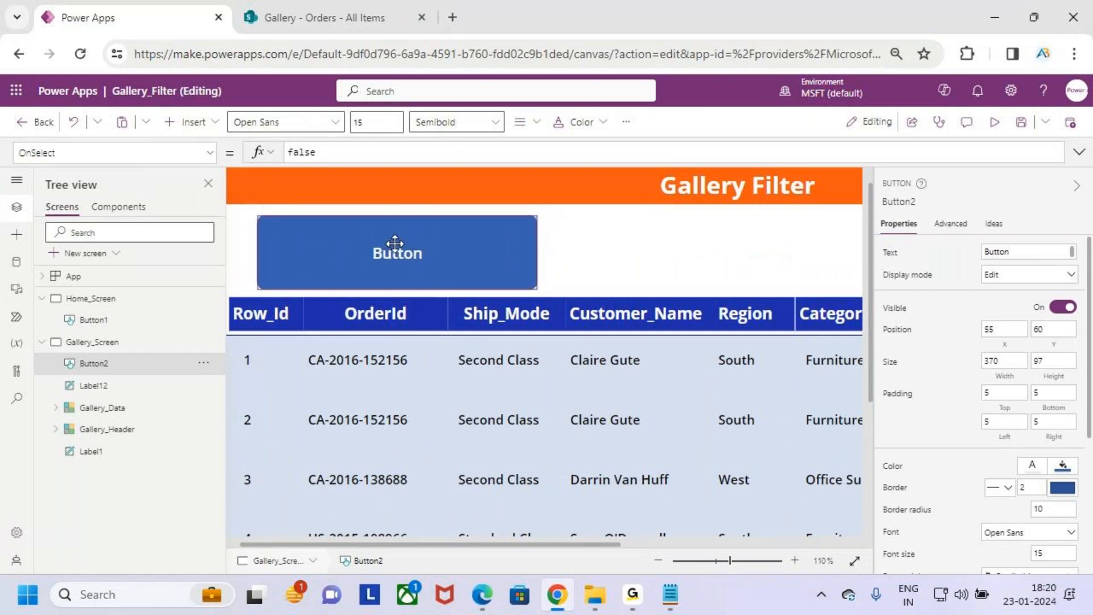
- Change the new button's background to a custom bright blue
click(636, 125)
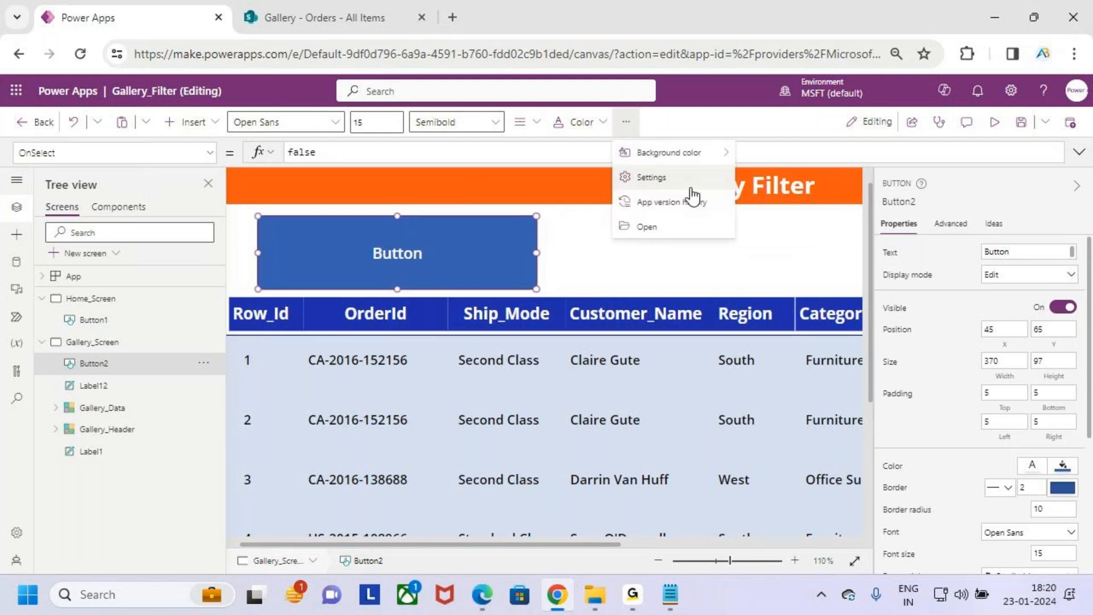
mouse_move(672, 152)
click(807, 124)
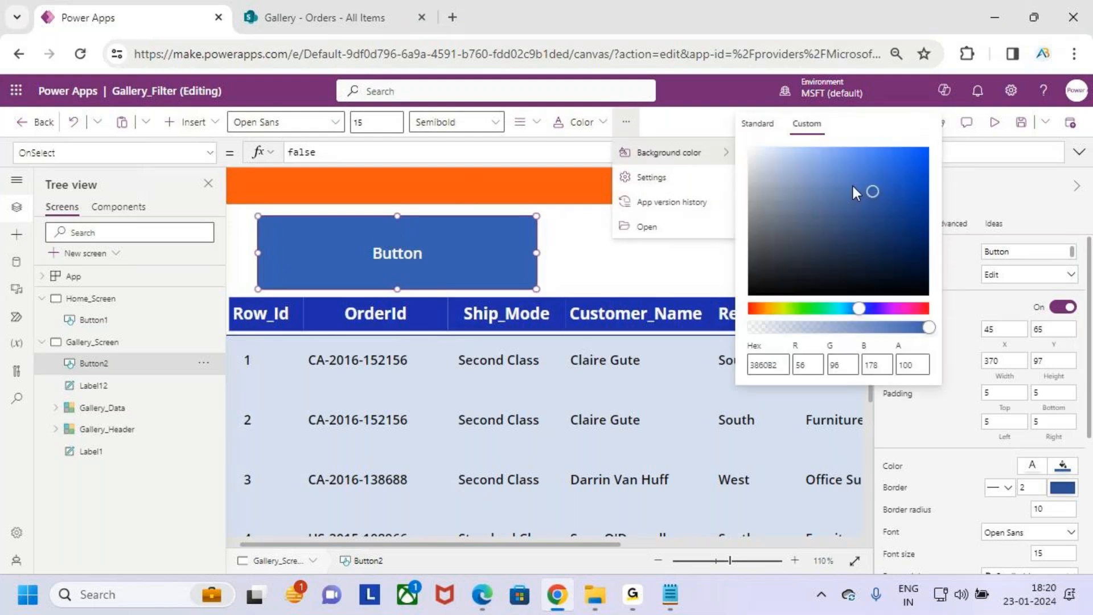
drag(878, 192, 928, 153)
click(616, 288)
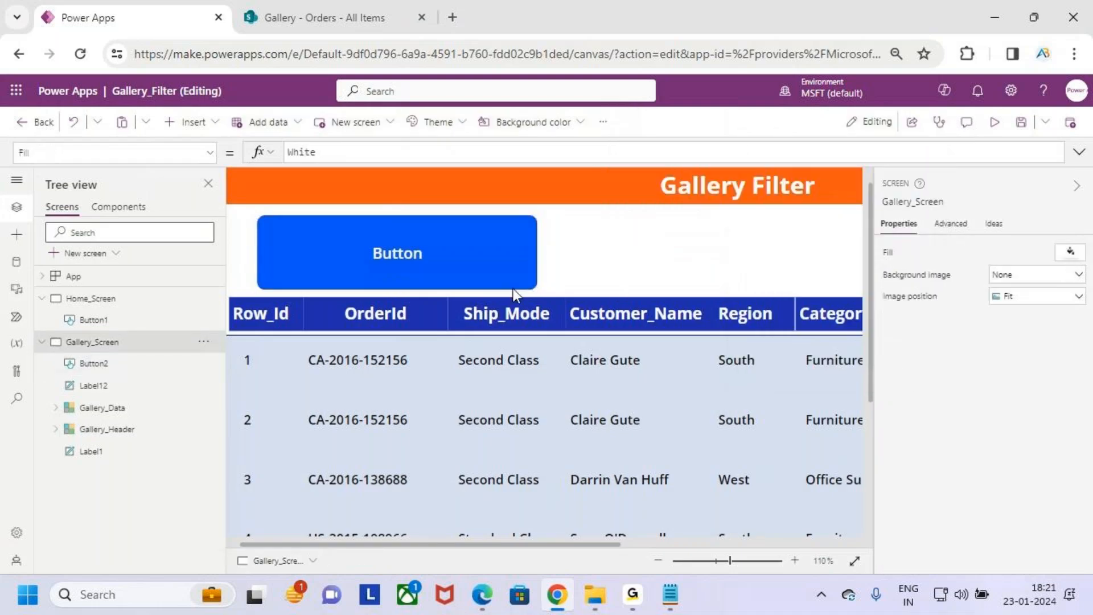
- Clear the text of the blue button so it carries no caption
click(891, 253)
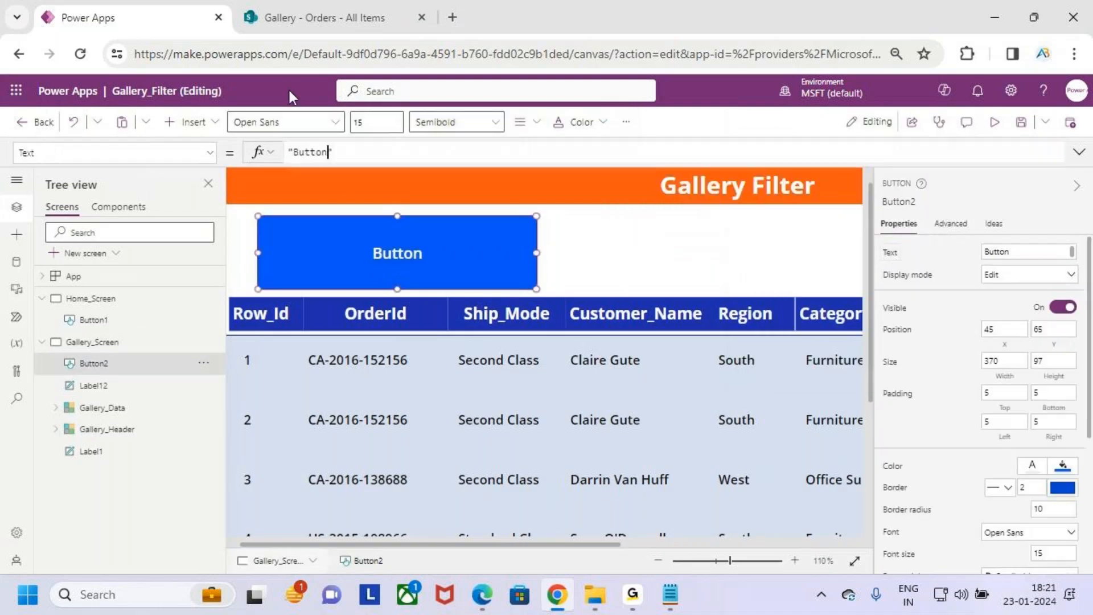
click(329, 152)
key(ctrl+a)
key(BackSpace)
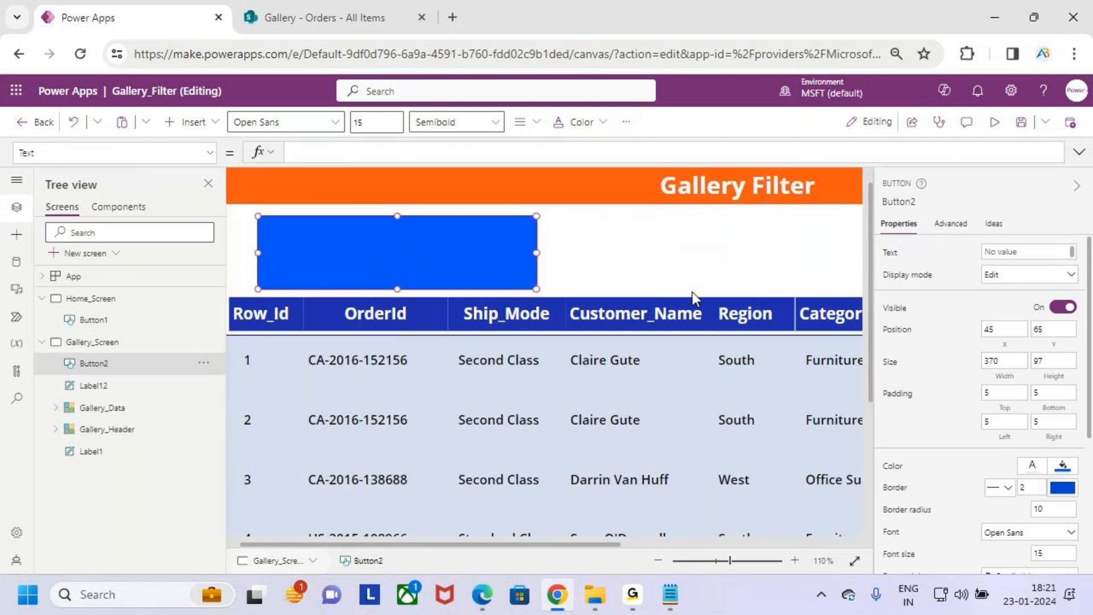
click(654, 270)
scroll(635, 248, down, 3)
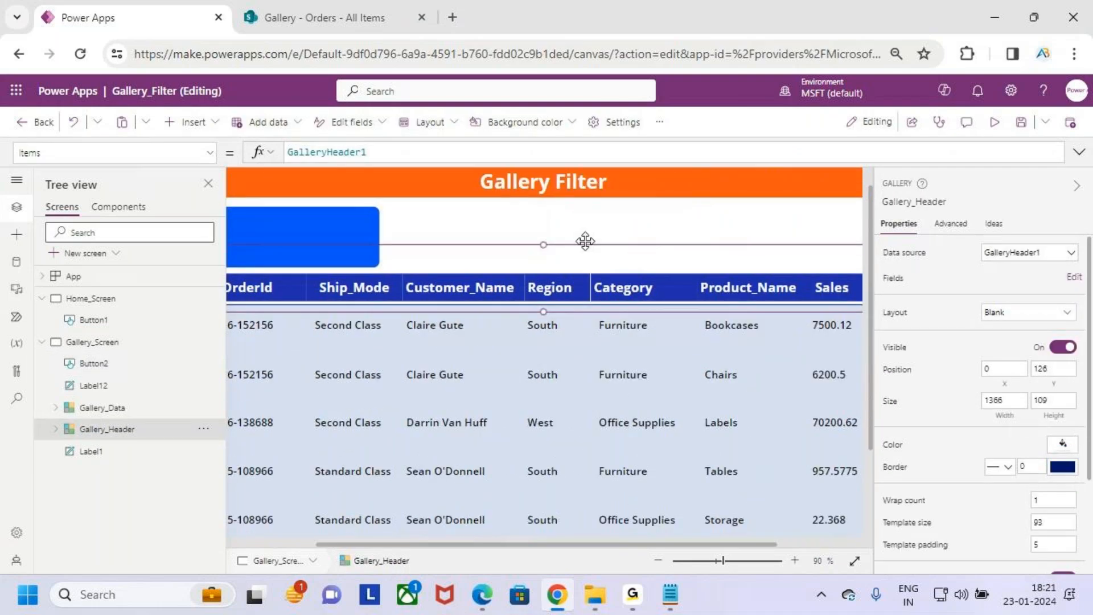
scroll(585, 241, down, 2)
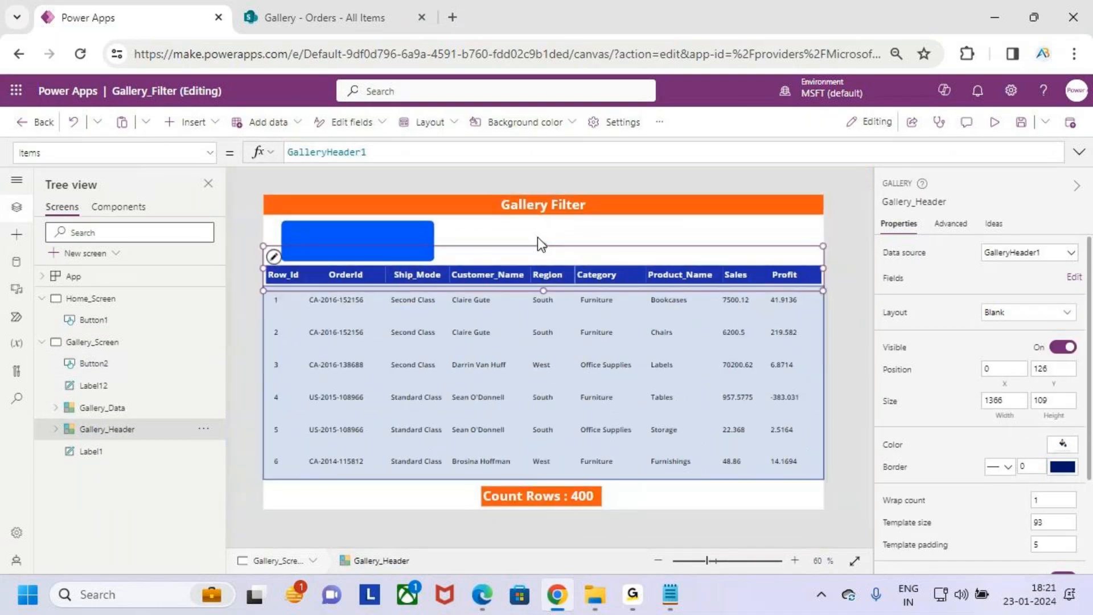
- Set the button's background to a slightly darker custom blue, hex 1054DE
click(395, 241)
click(627, 122)
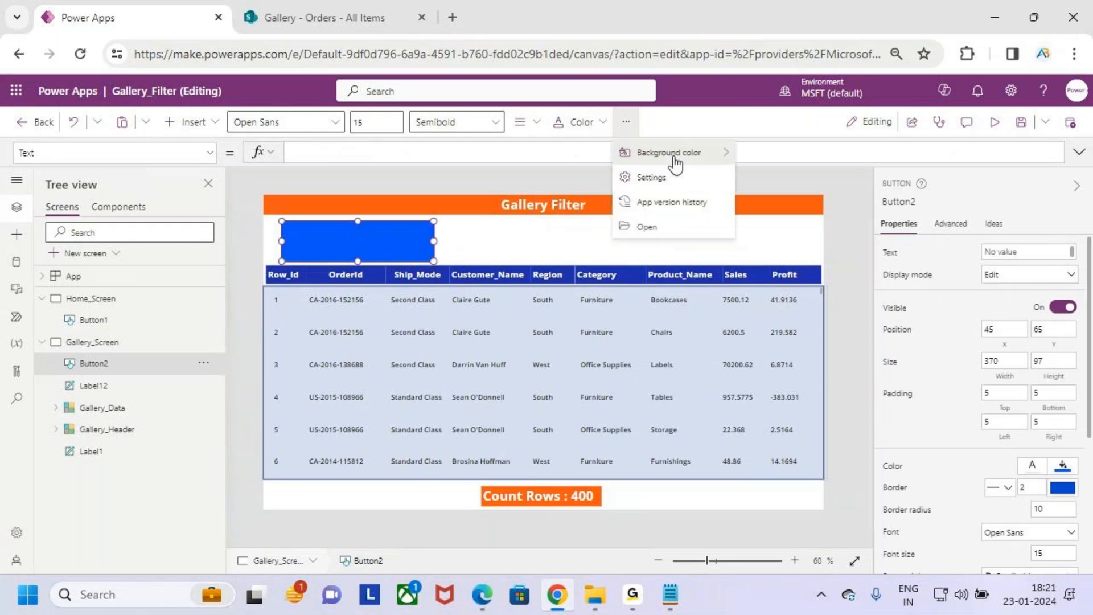
mouse_move(672, 152)
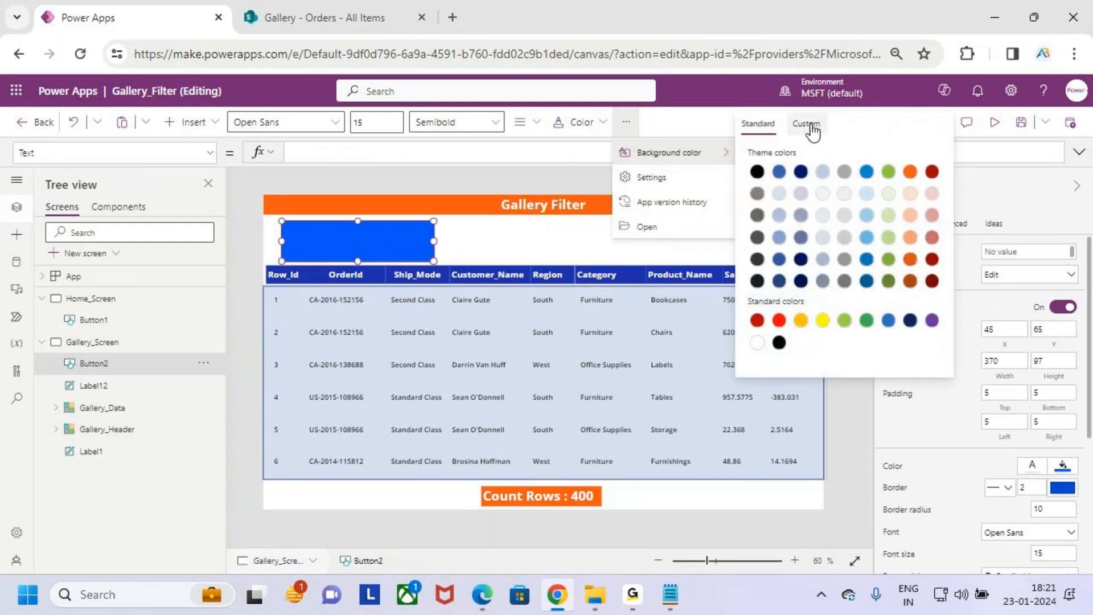
click(811, 128)
drag(925, 152, 924, 159)
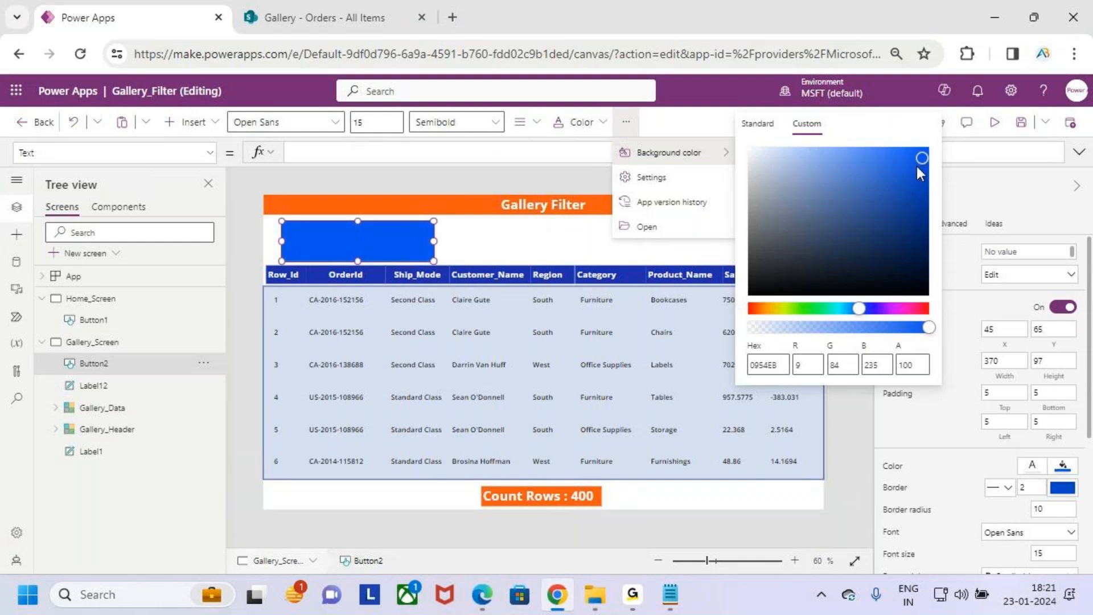
drag(918, 169, 918, 167)
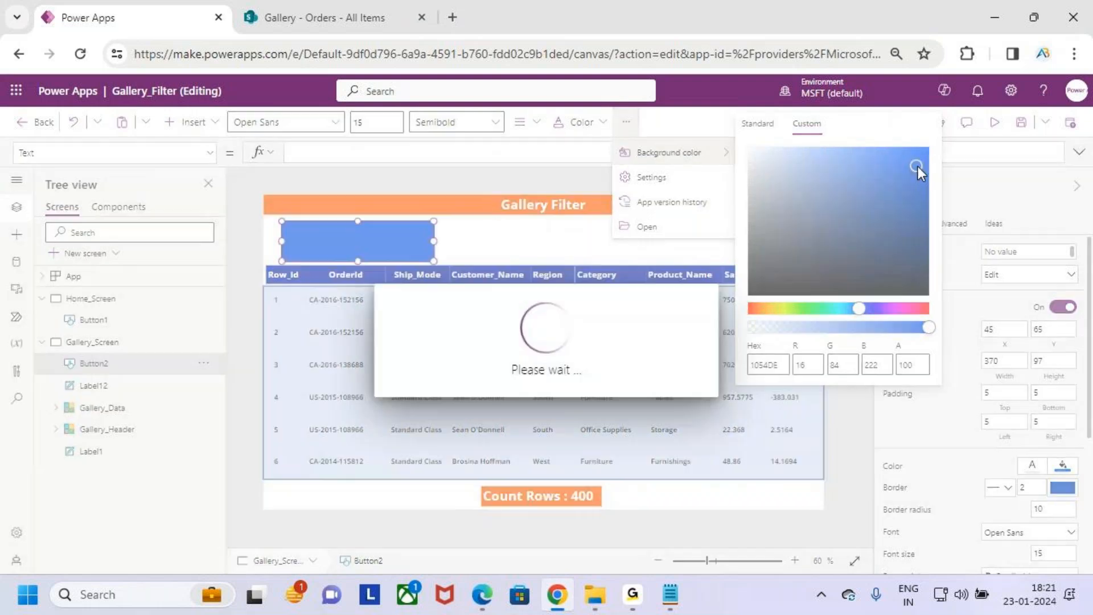
click(515, 235)
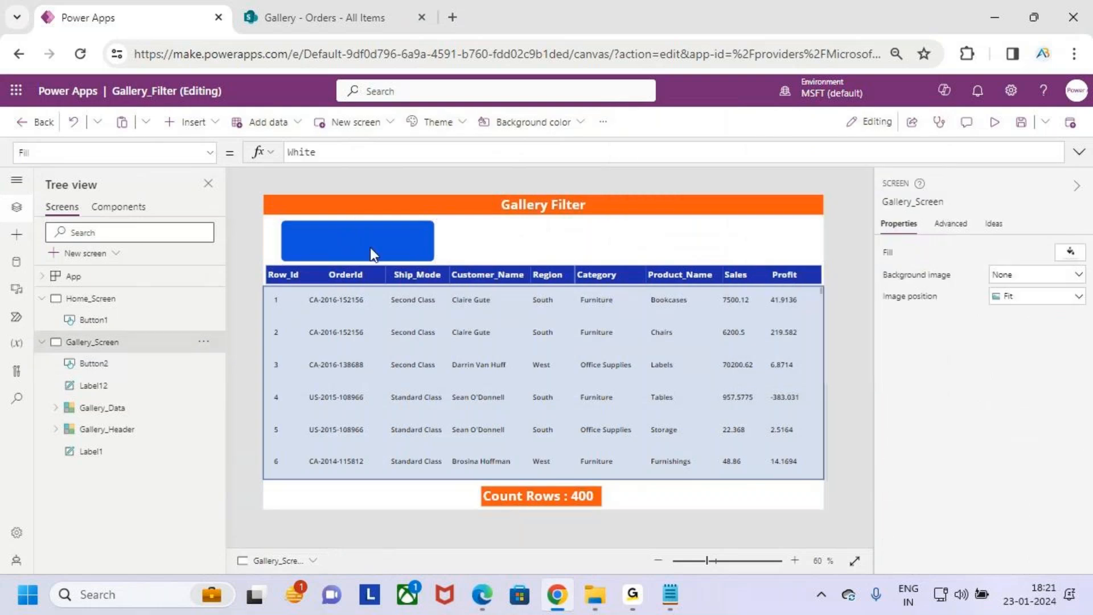
- Insert a text input and place it centred inside the blue button as a search box
key(ctrl+2)
drag(302, 233, 421, 253)
key(e)
key(Escape)
click(188, 122)
key(ctrl+2)
drag(178, 239, 254, 263)
key(Escape)
click(225, 248)
drag(349, 223, 362, 241)
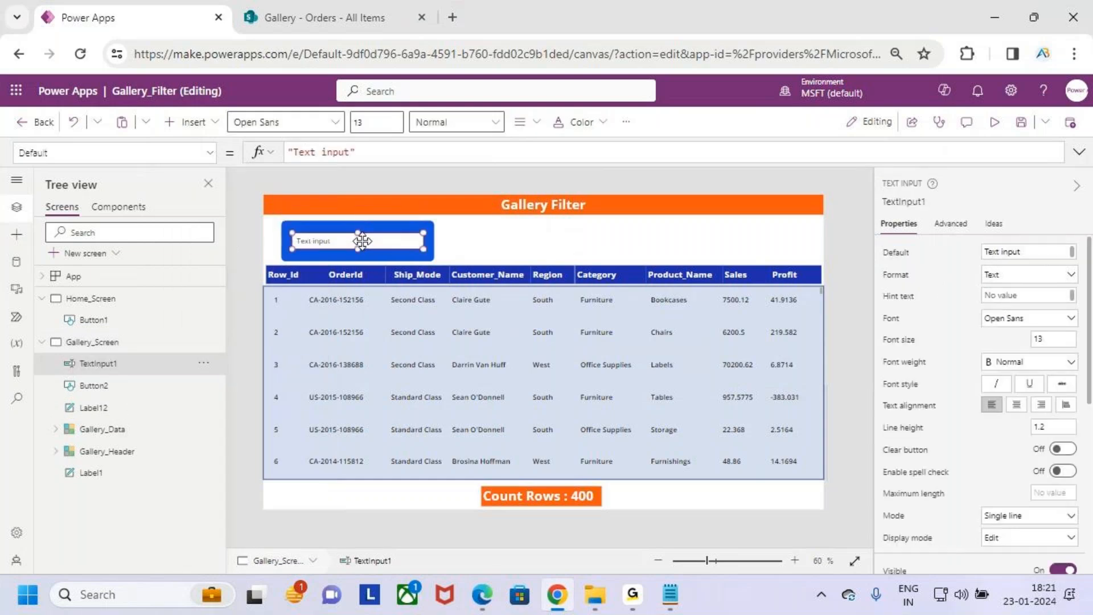
- Clear the new text input's default text and set its hint text to "Search"
key(ctrl+2)
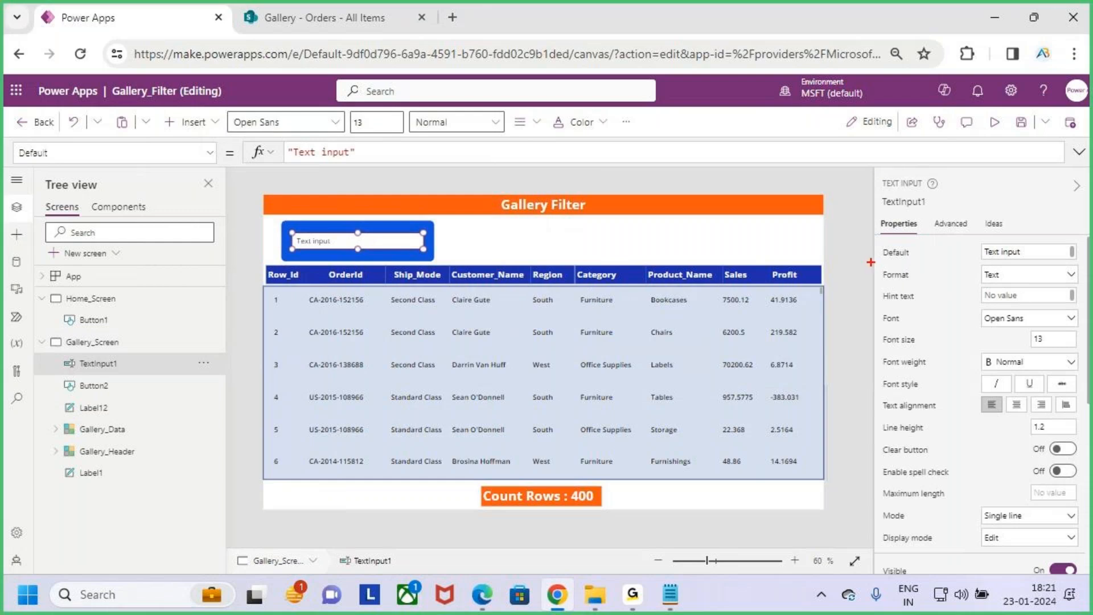
drag(873, 264, 932, 262)
key(Escape)
triple_click(1055, 254)
key(BackSpace)
click(1016, 295)
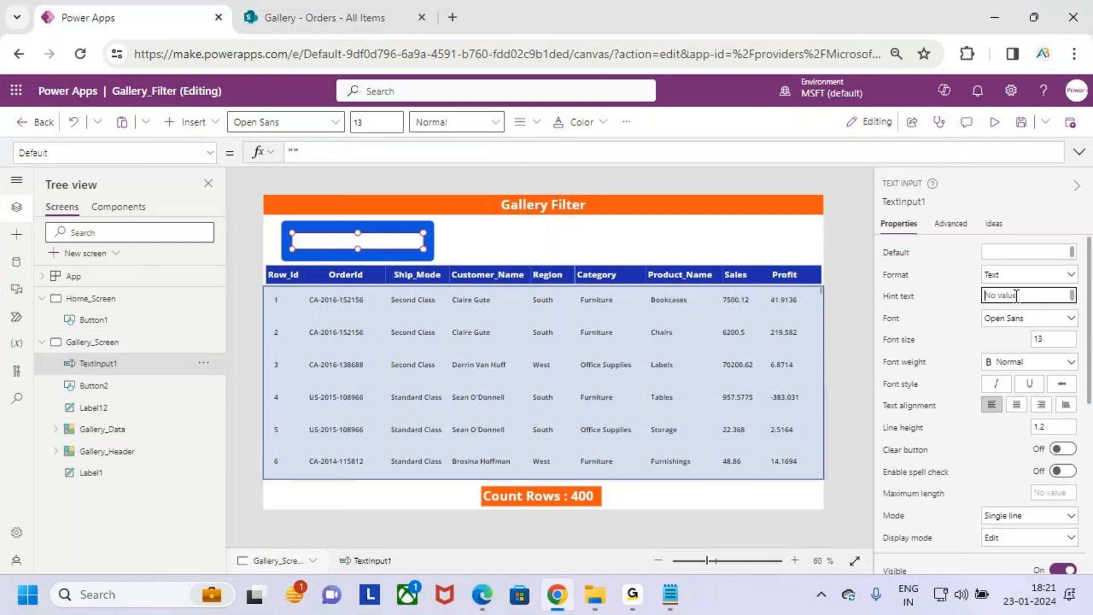
text(Search)
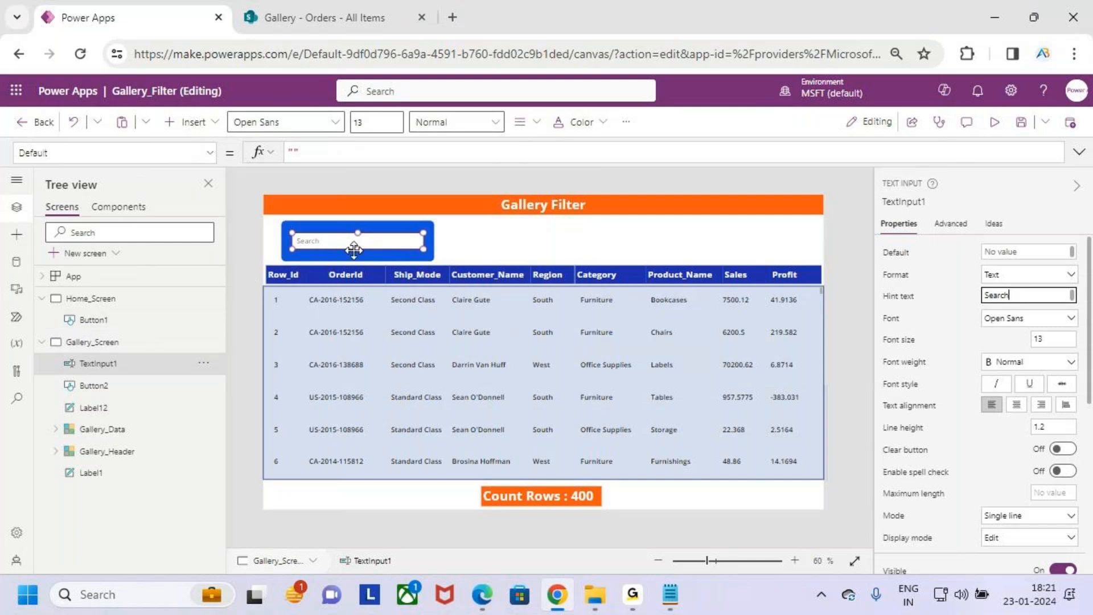
- Make the search text input slightly taller, keeping it centred inside the blue button
scroll(355, 247, up, 4)
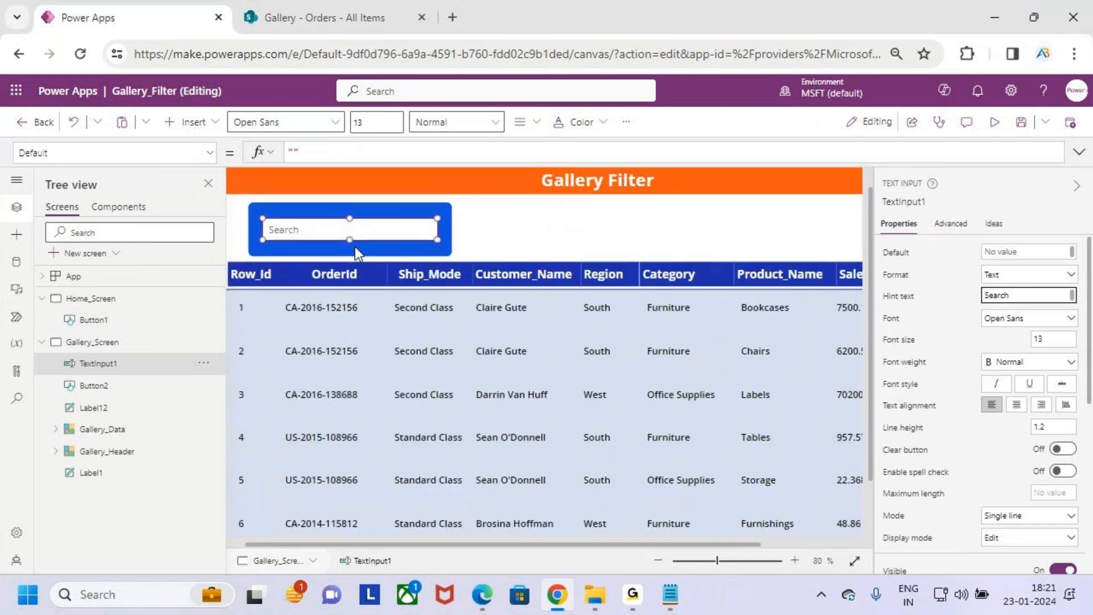
click(382, 260)
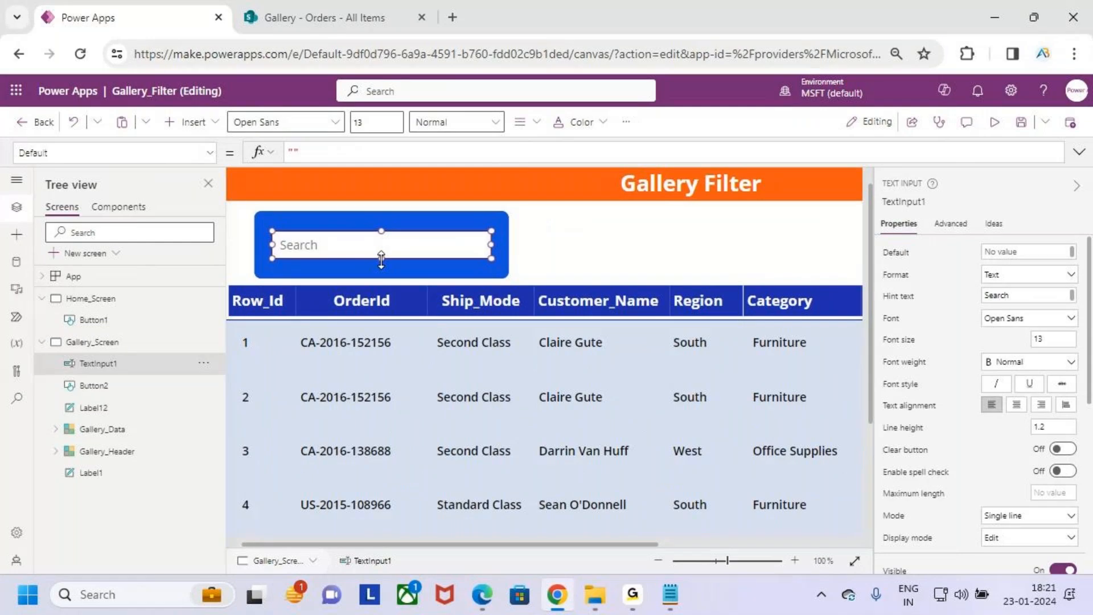
scroll(381, 260, up, 4)
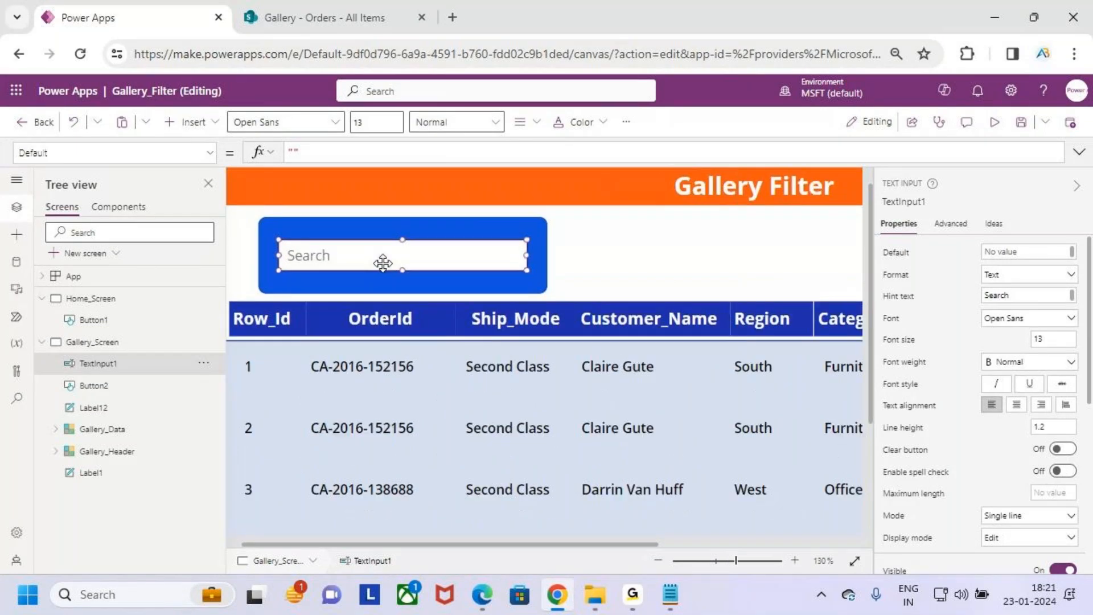
drag(495, 322, 485, 298)
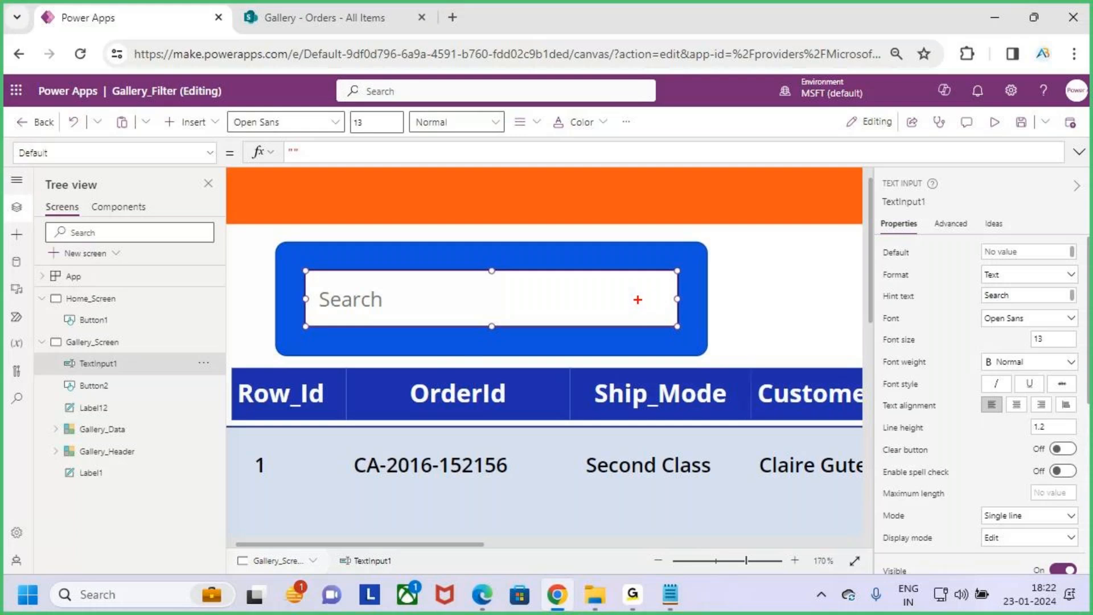
- Find the Search icon among the insertable controls by searching for "search" and insert it
click(189, 122)
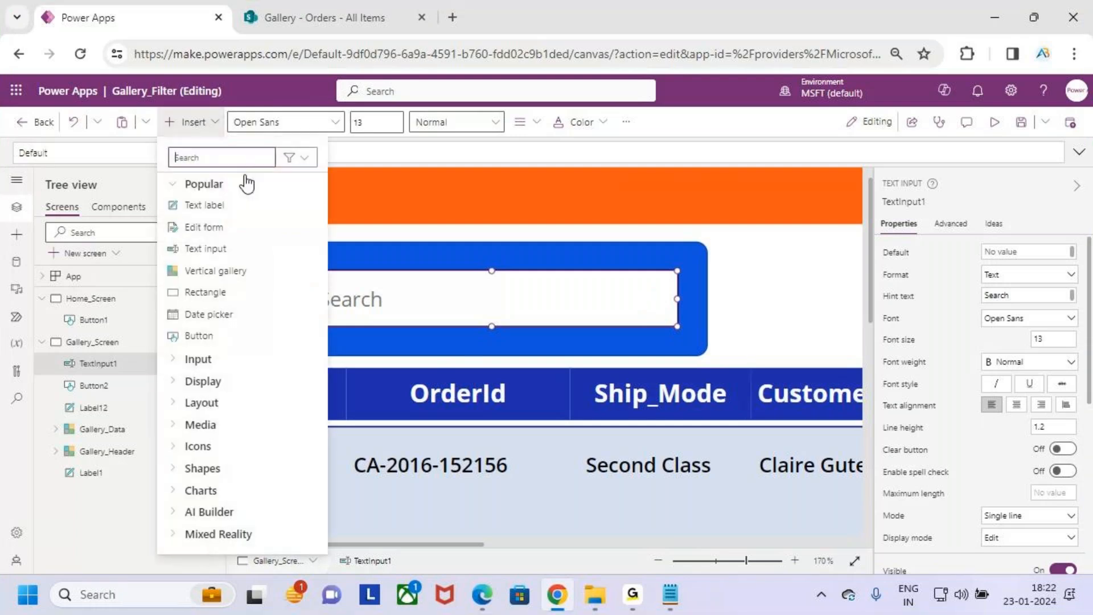
text(serach)
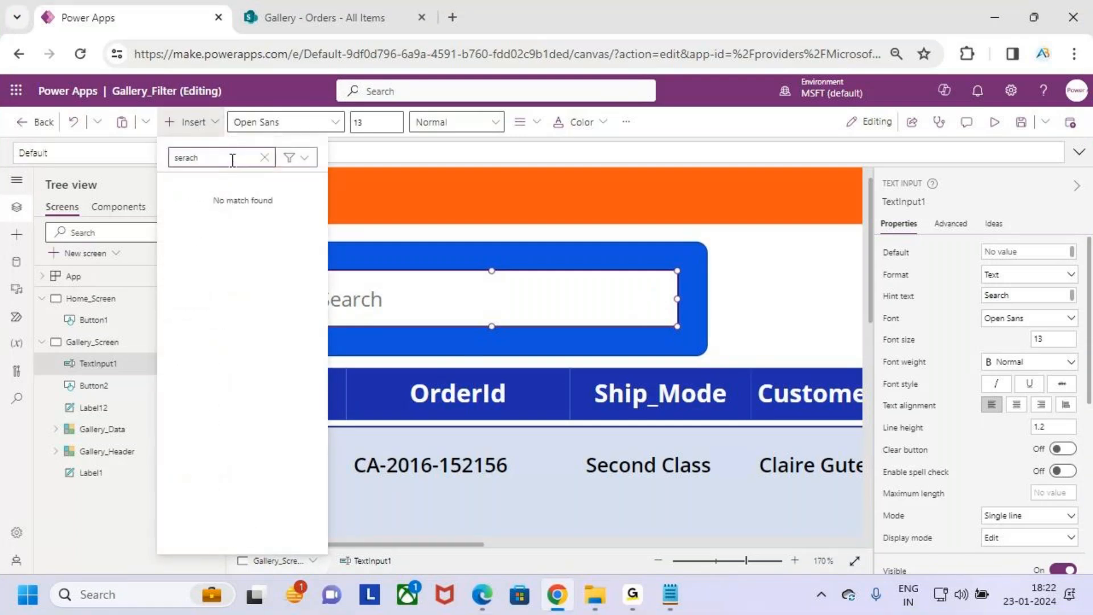
key(BackSpace)
key(BackSpace)
key(BackSpace)
key(BackSpace)
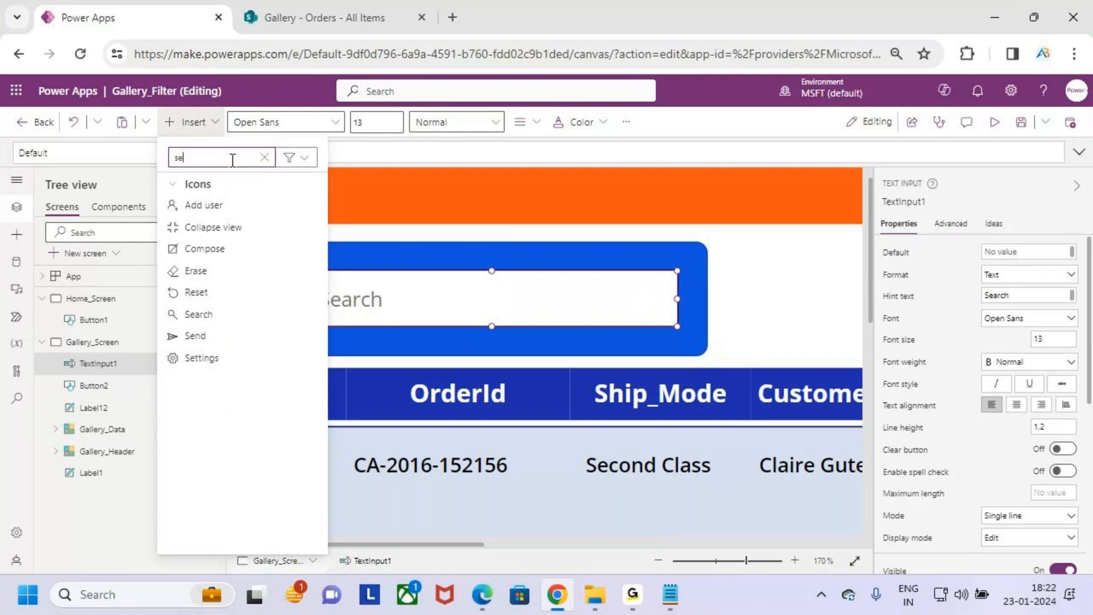
text(arch)
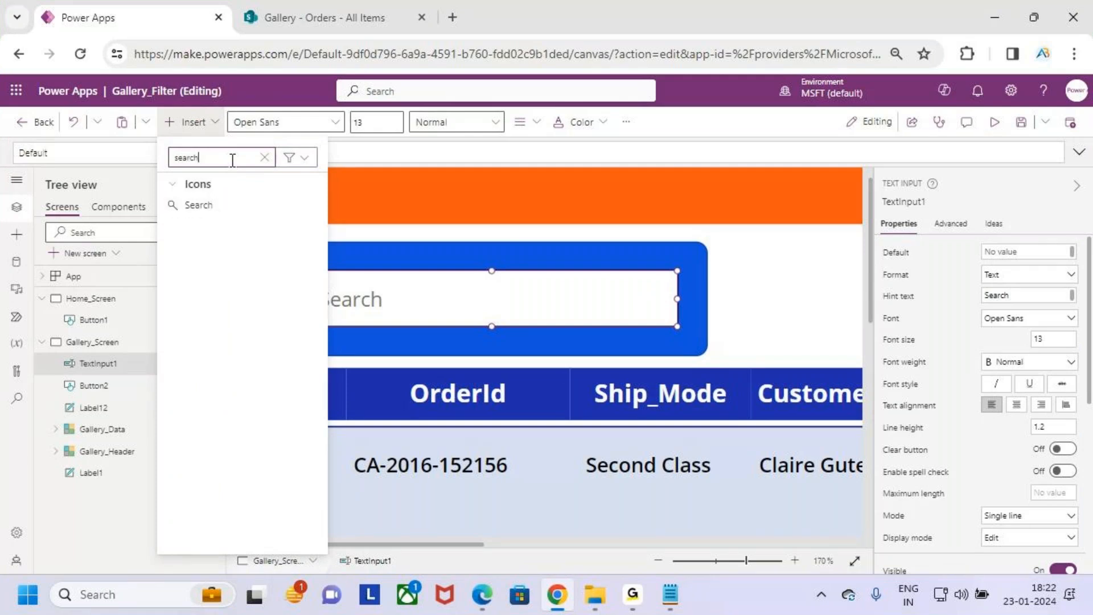
click(239, 208)
- Place the magnifier icon at the right end of the search box and resize it to about 33 by 48
drag(302, 228, 631, 292)
drag(663, 345, 665, 329)
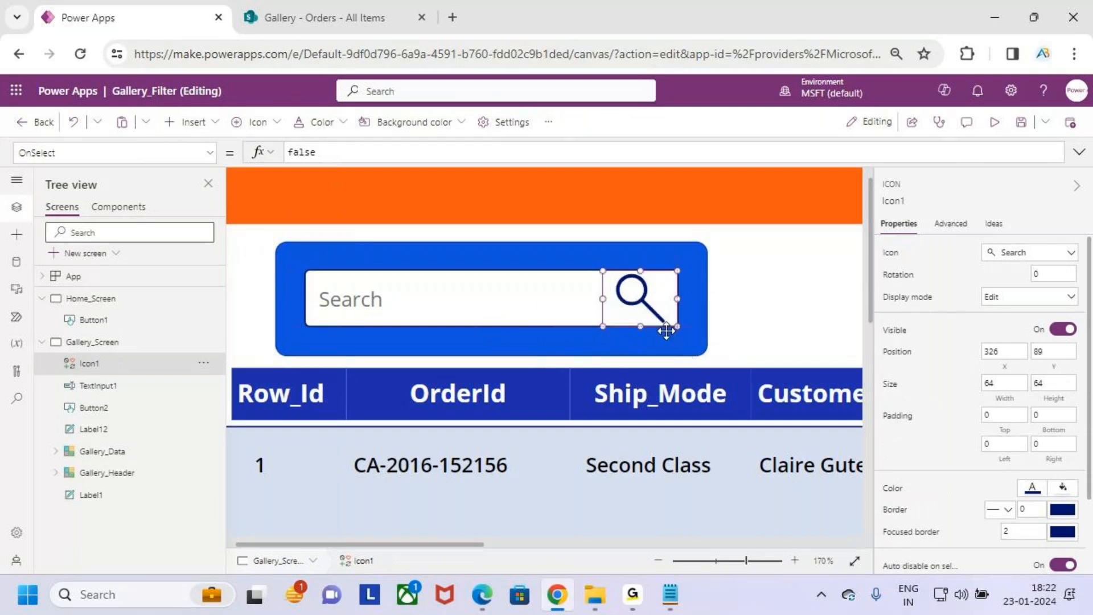
drag(603, 299, 639, 298)
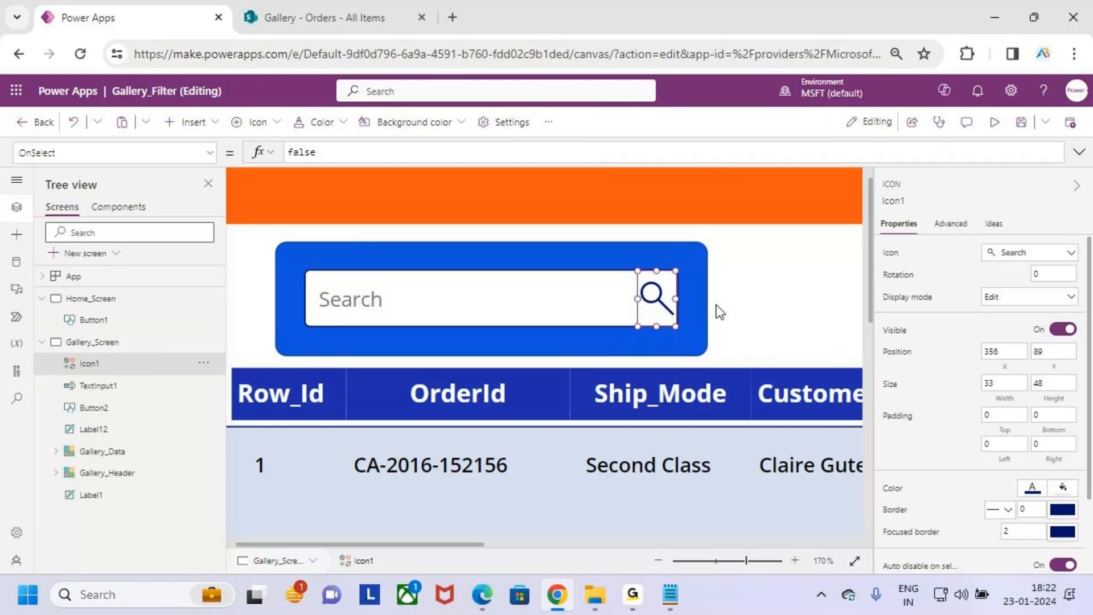
scroll(719, 312, down, 5)
scroll(717, 306, down, 6)
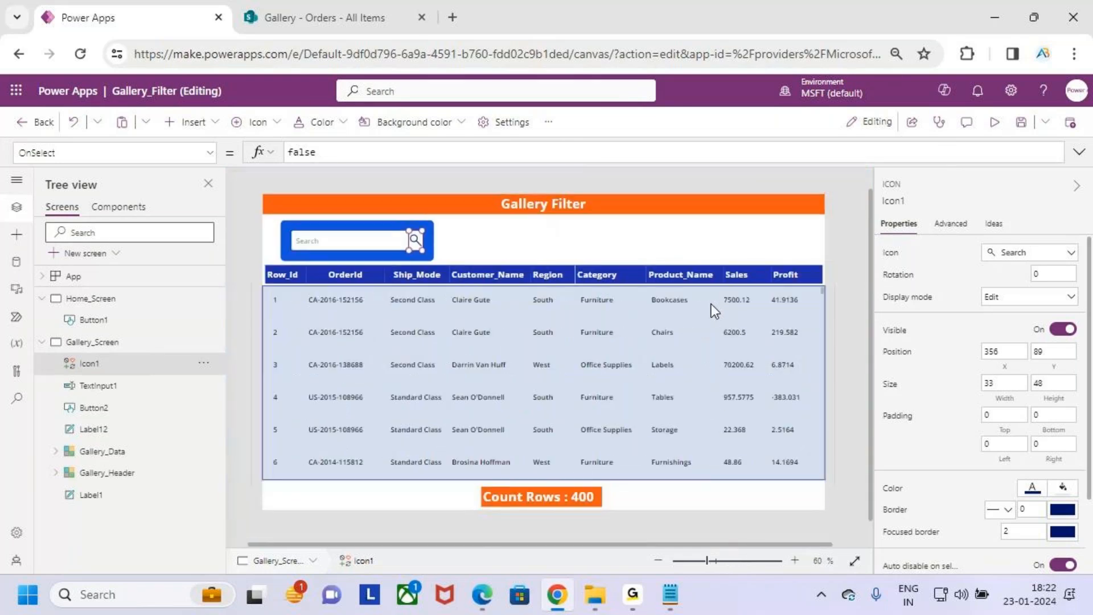
click(578, 247)
click(465, 240)
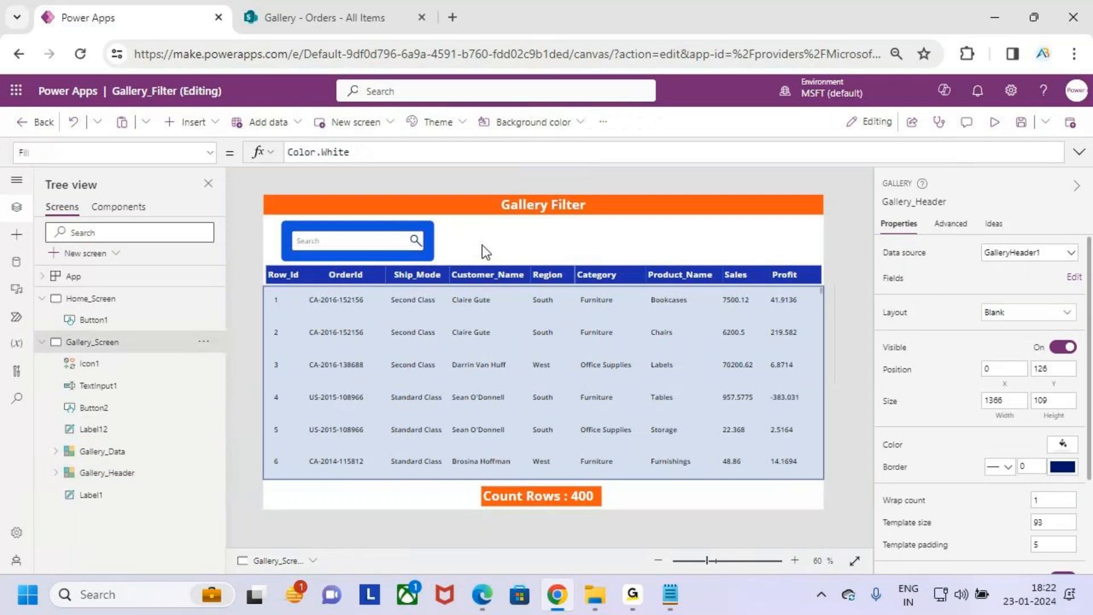
click(365, 240)
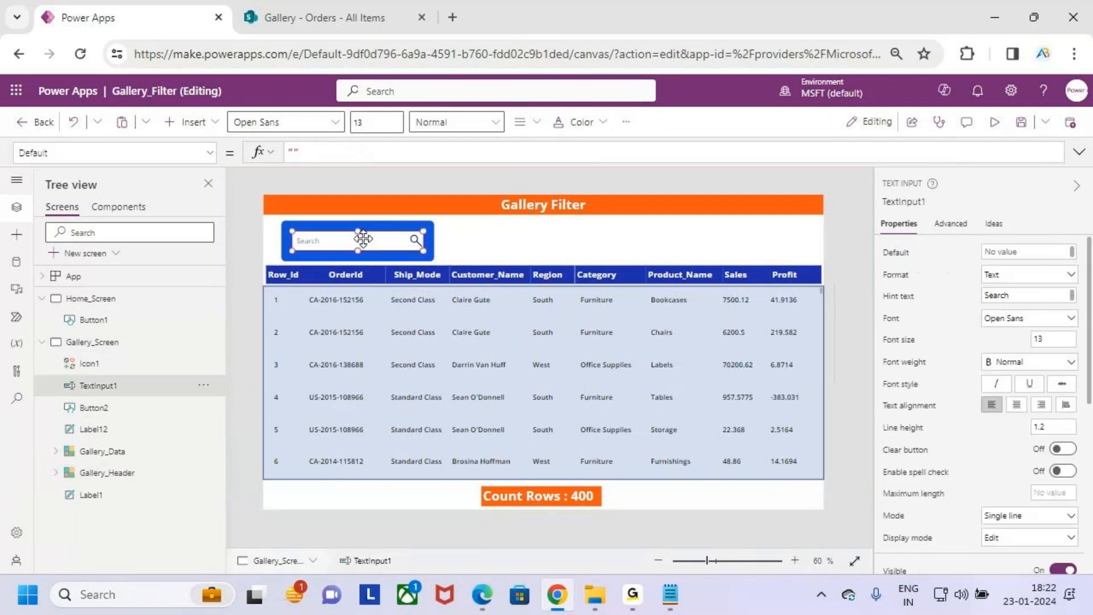
click(512, 248)
- Preview the app to examine the search box above the Orders gallery, and return to editing
click(995, 124)
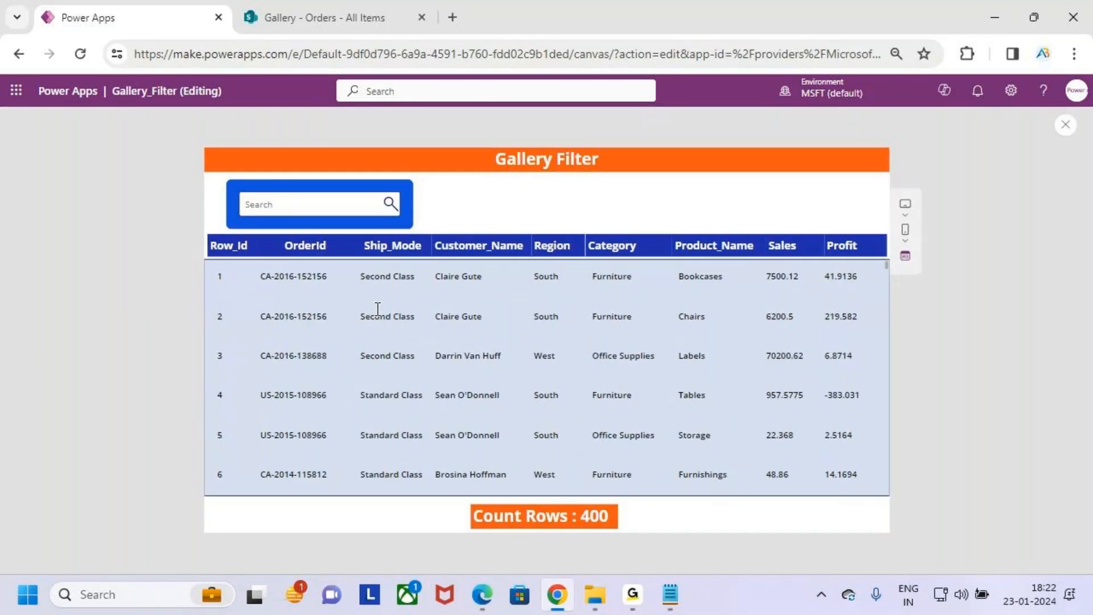
key(ctrl+2)
drag(321, 166, 320, 190)
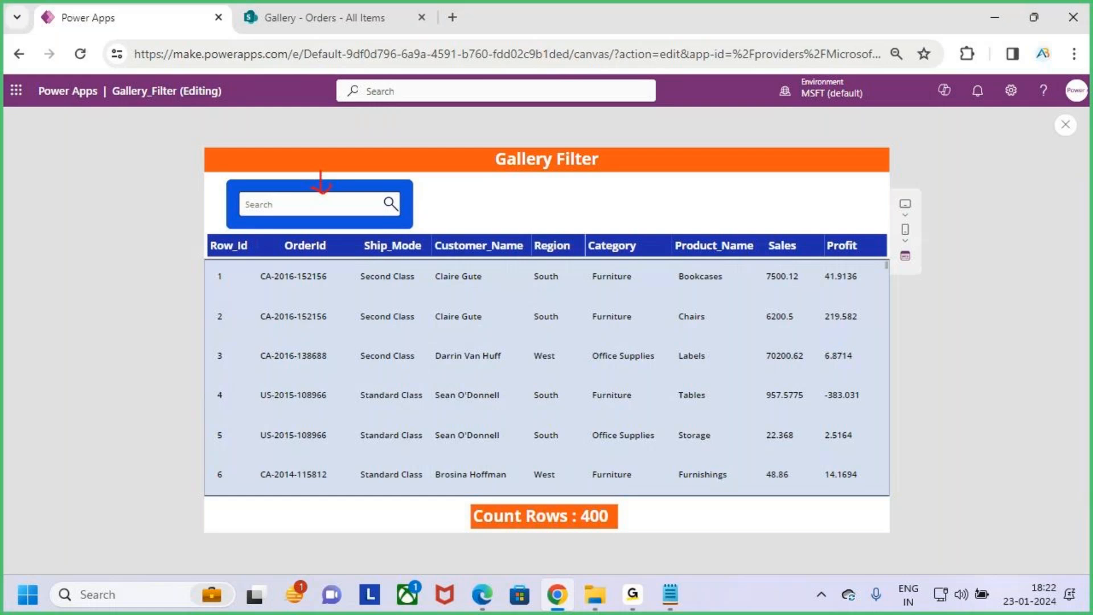
mouse_move(211, 243)
mouse_down()
mouse_move(341, 345)
mouse_move(758, 473)
mouse_up()
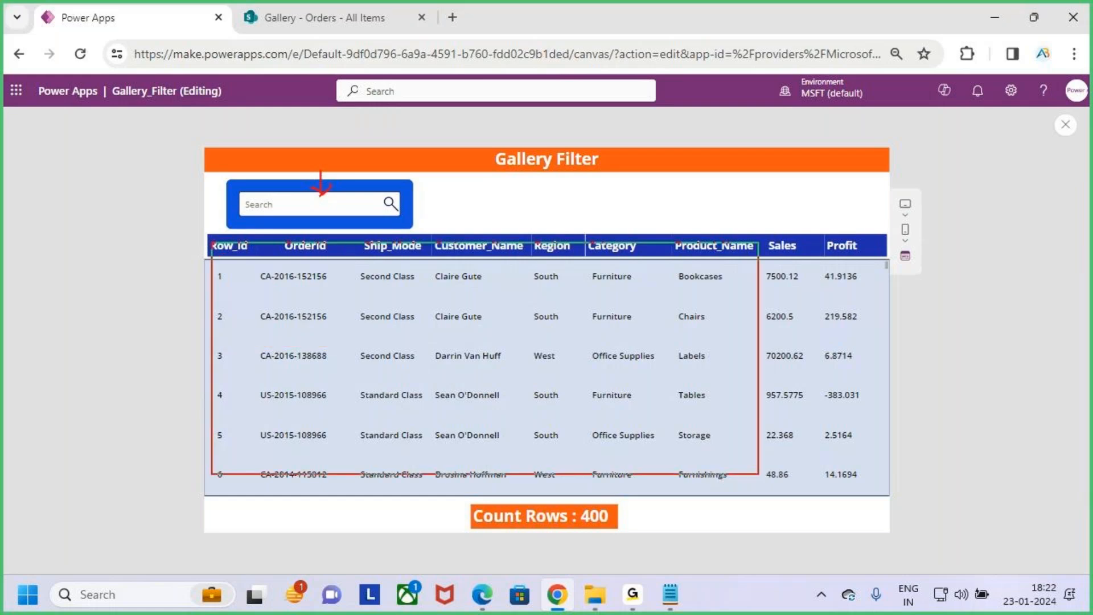
key(Escape)
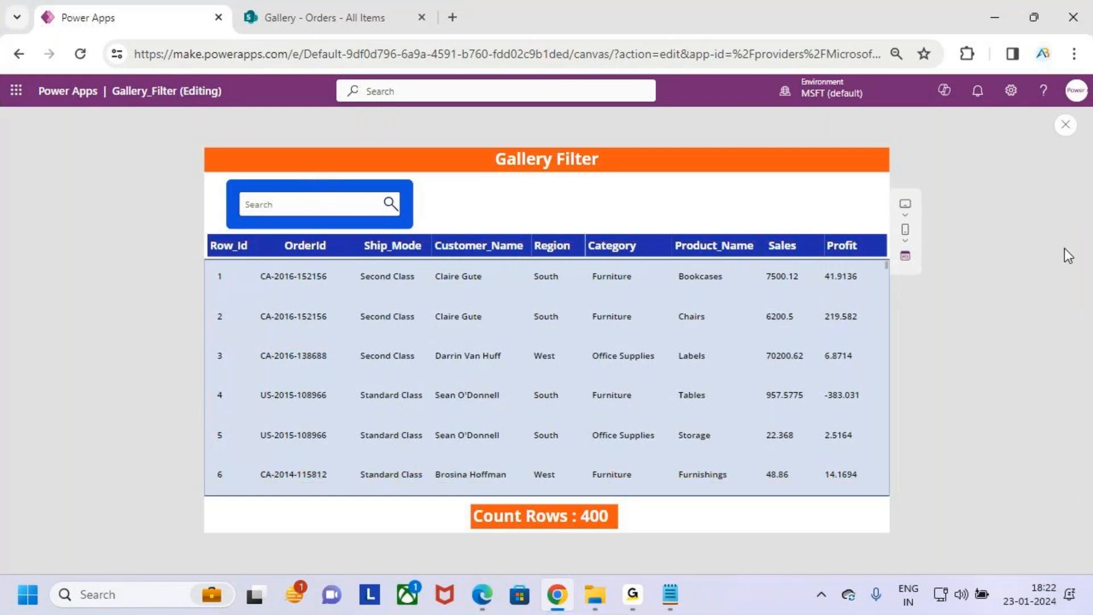
click(1064, 126)
click(672, 390)
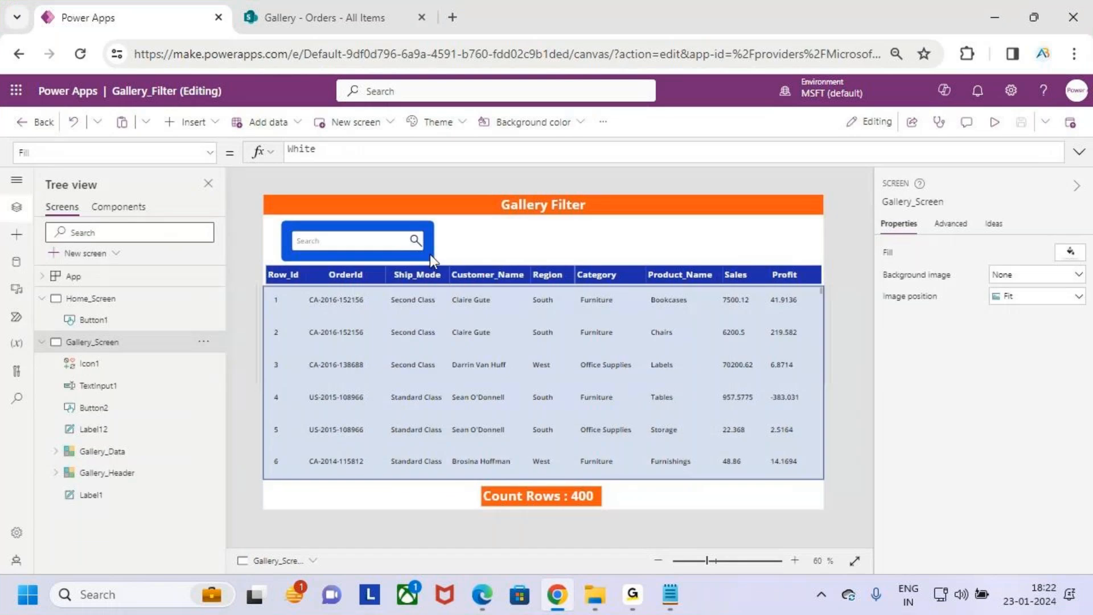
- Test the search box in the app preview by entering 100, check the gallery rows, and return to editing
click(994, 122)
click(325, 205)
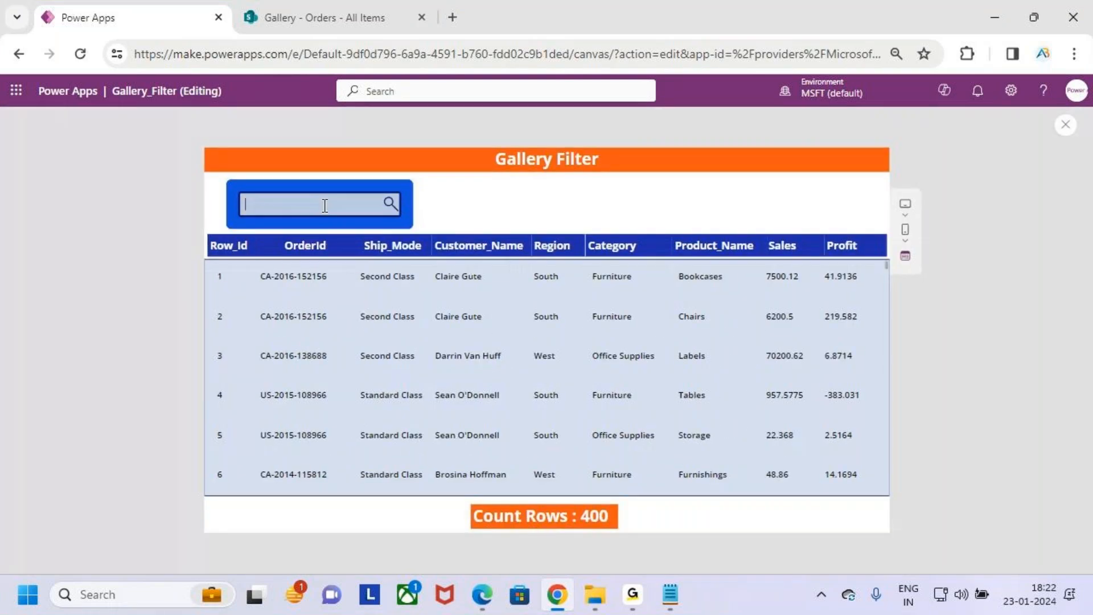
key(ctrl+2)
drag(204, 232, 254, 505)
key(Escape)
click(307, 207)
text(100)
key(ctrl+2)
mouse_move(239, 304)
mouse_down()
mouse_move(553, 450)
mouse_move(685, 485)
mouse_up()
key(Escape)
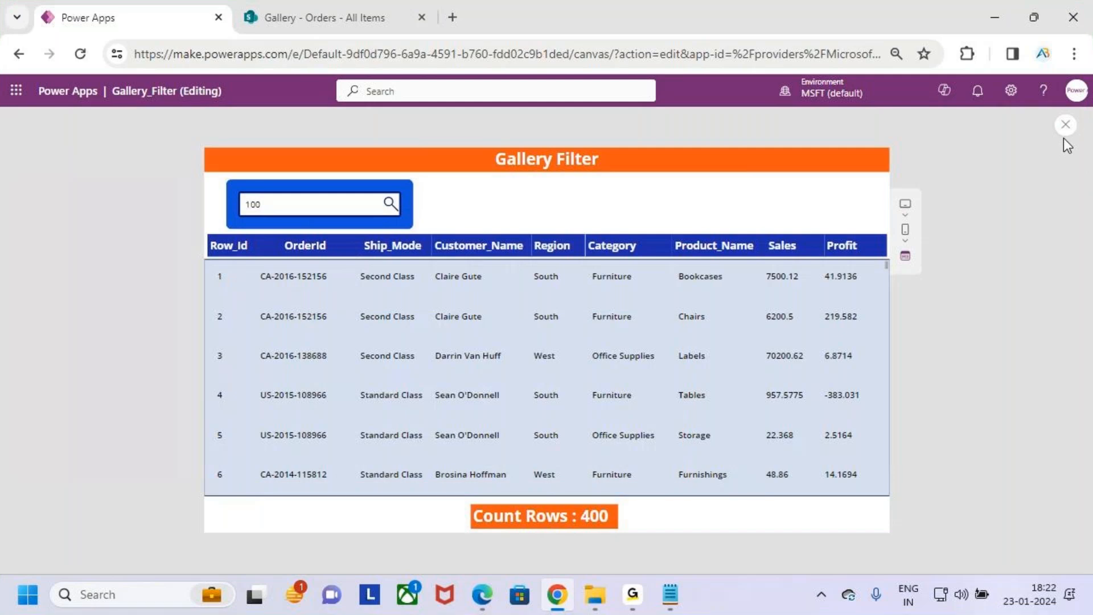
key(ctrl+2)
mouse_move(295, 196)
mouse_down()
mouse_move(299, 121)
mouse_move(389, 308)
mouse_up()
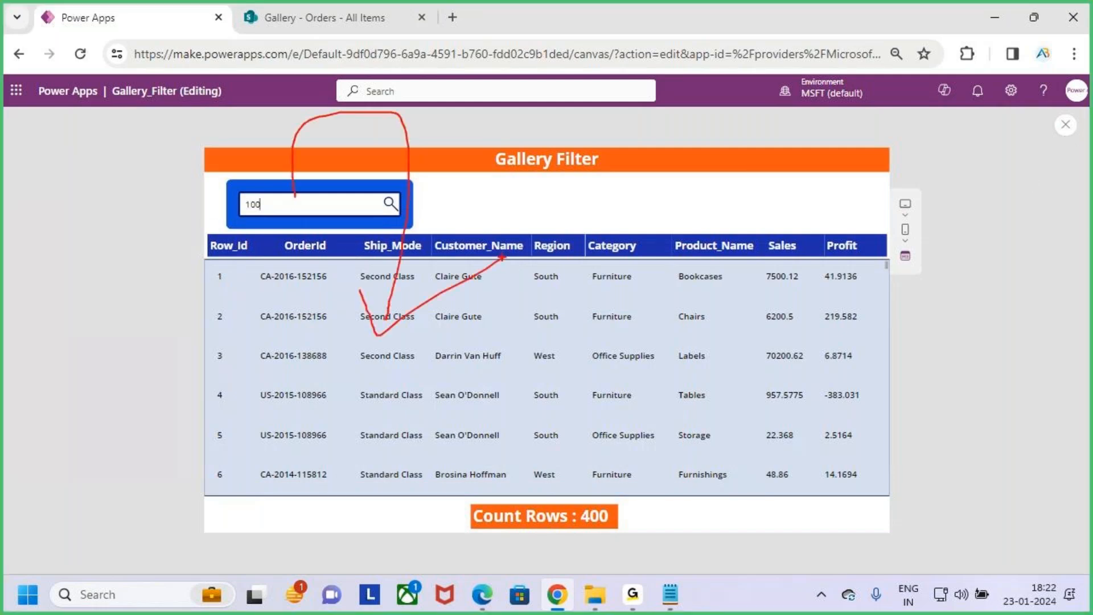
click(1066, 124)
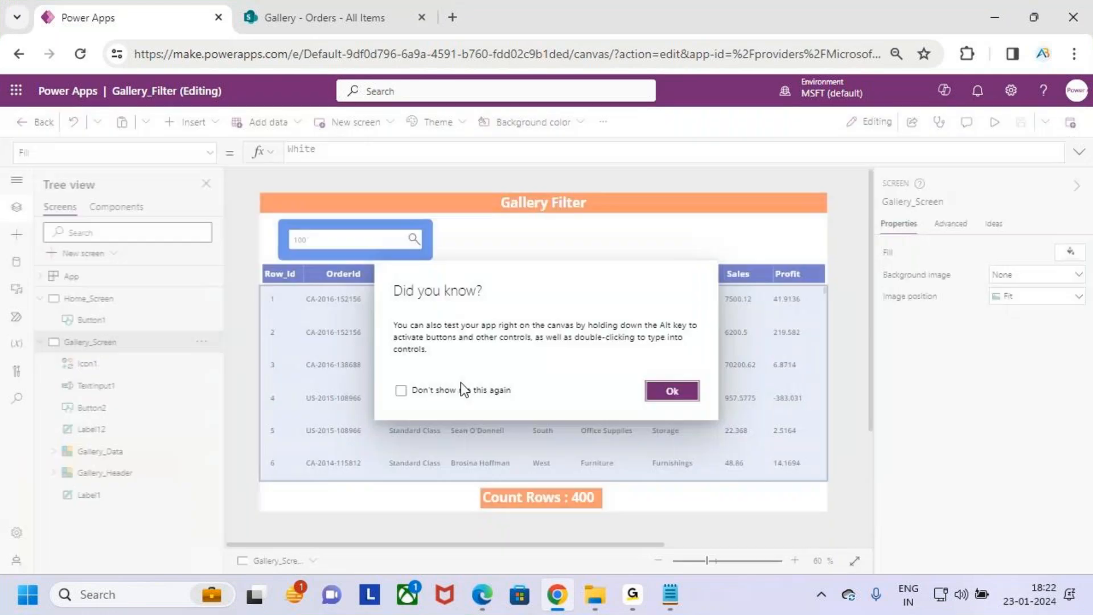
click(666, 394)
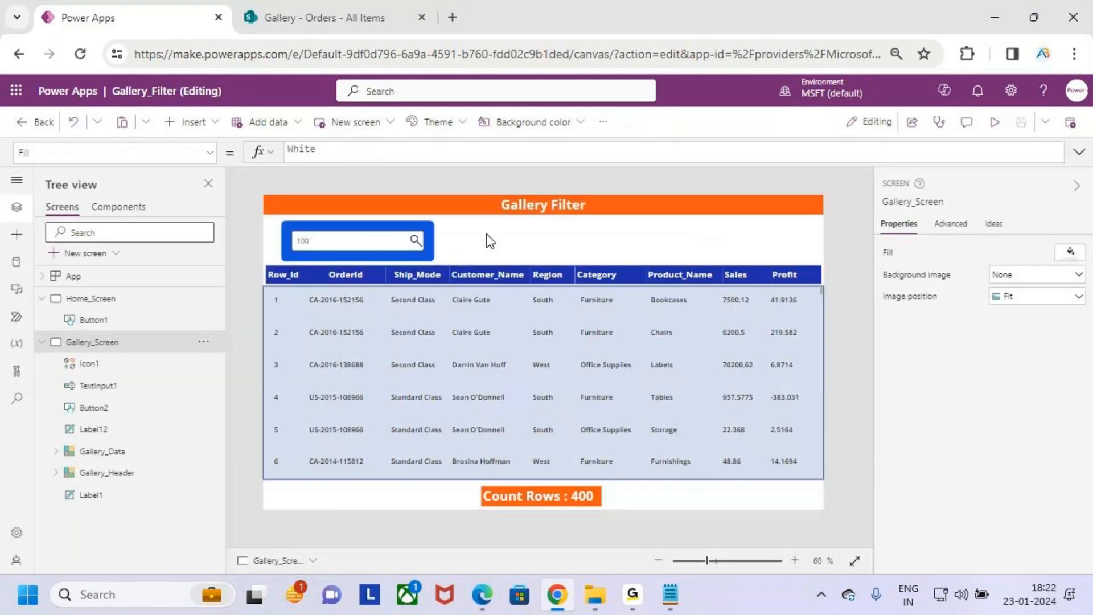
- Clear the search box's text in the app preview and return to editing
click(995, 122)
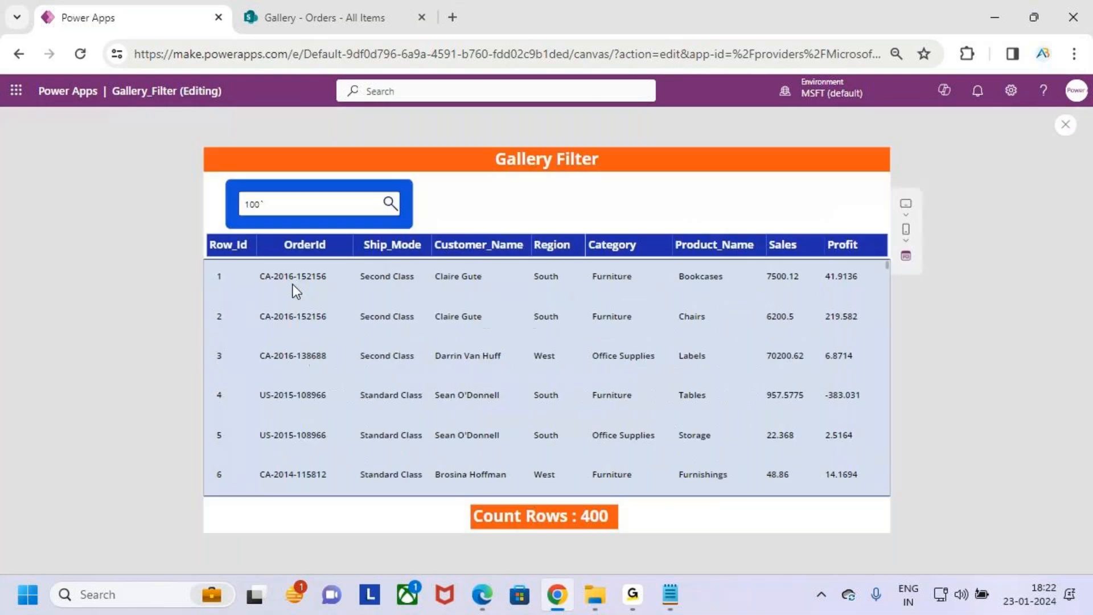
drag(268, 205, 210, 210)
key(BackSpace)
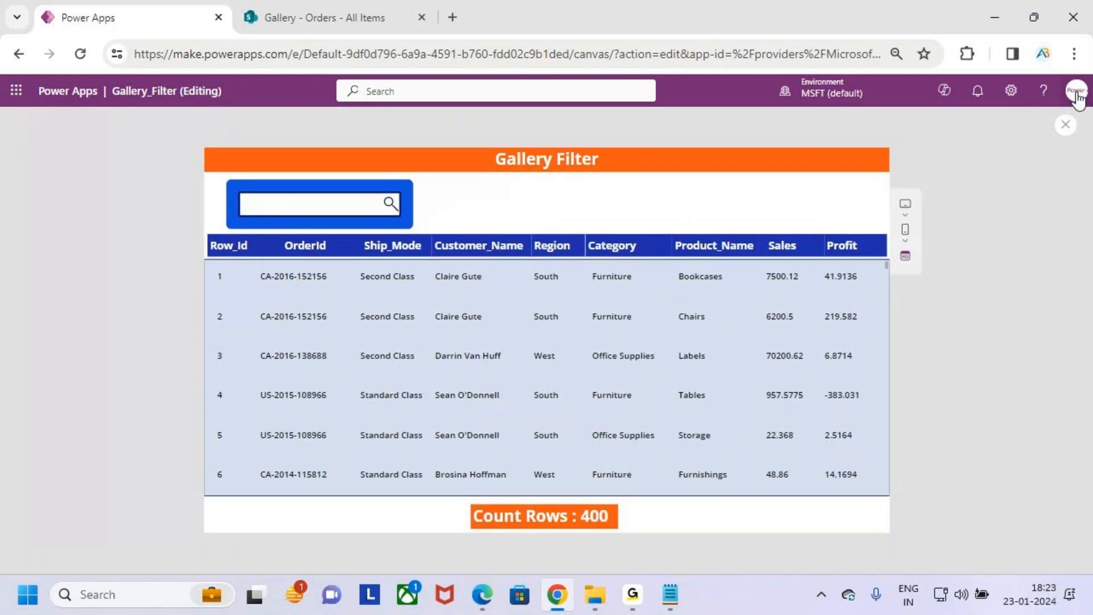
click(1066, 125)
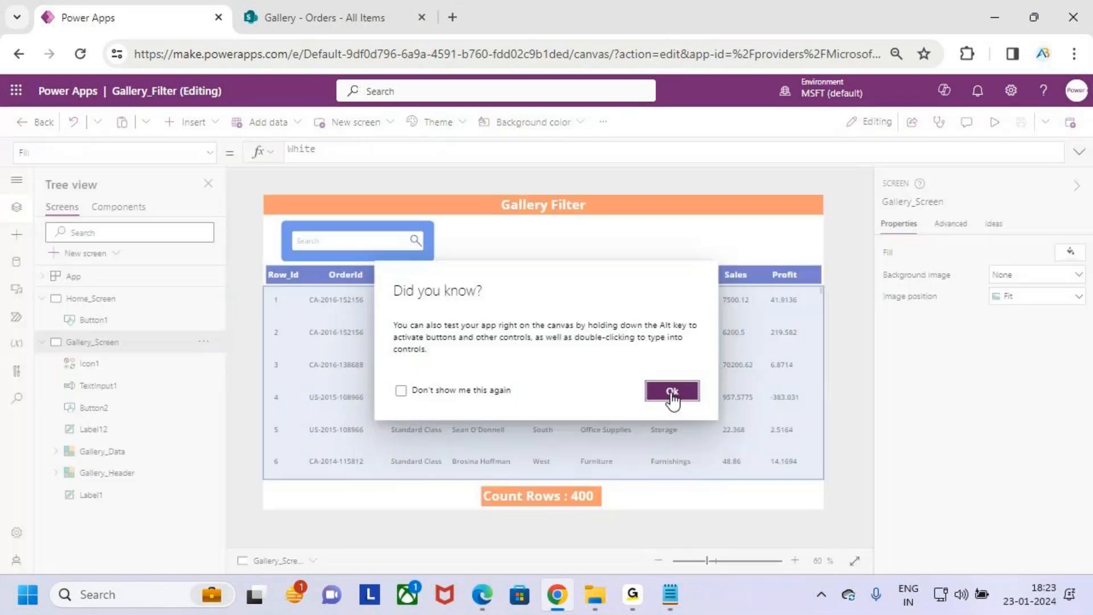
click(672, 392)
- Select the Gallery_Data gallery and examine its data source in relation to the search box
click(672, 398)
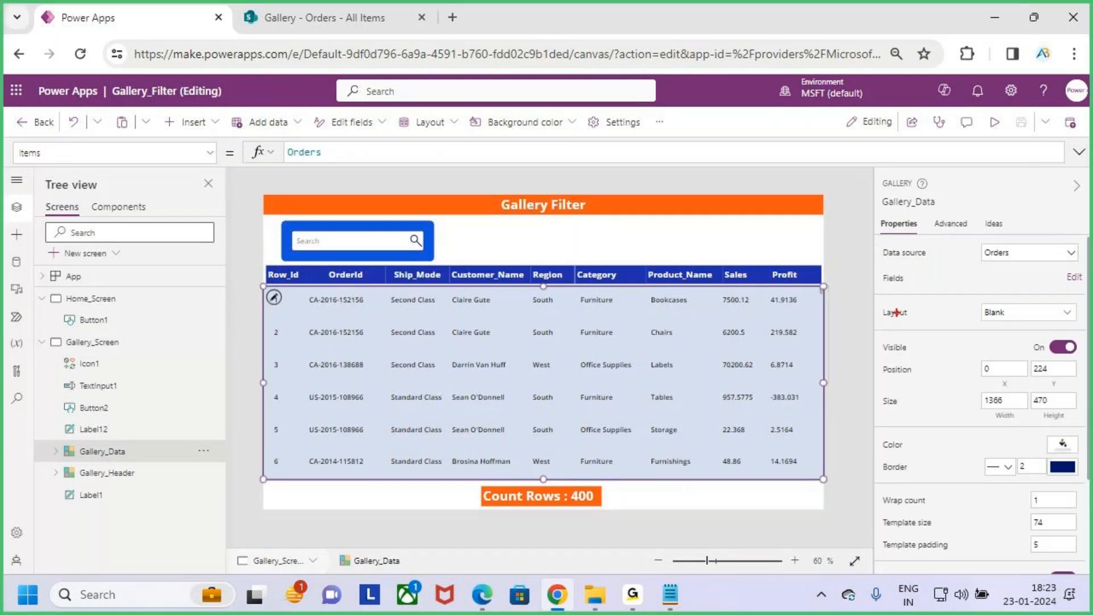
mouse_move(885, 266)
mouse_down()
mouse_move(1041, 255)
mouse_move(1027, 254)
mouse_up()
key(Escape)
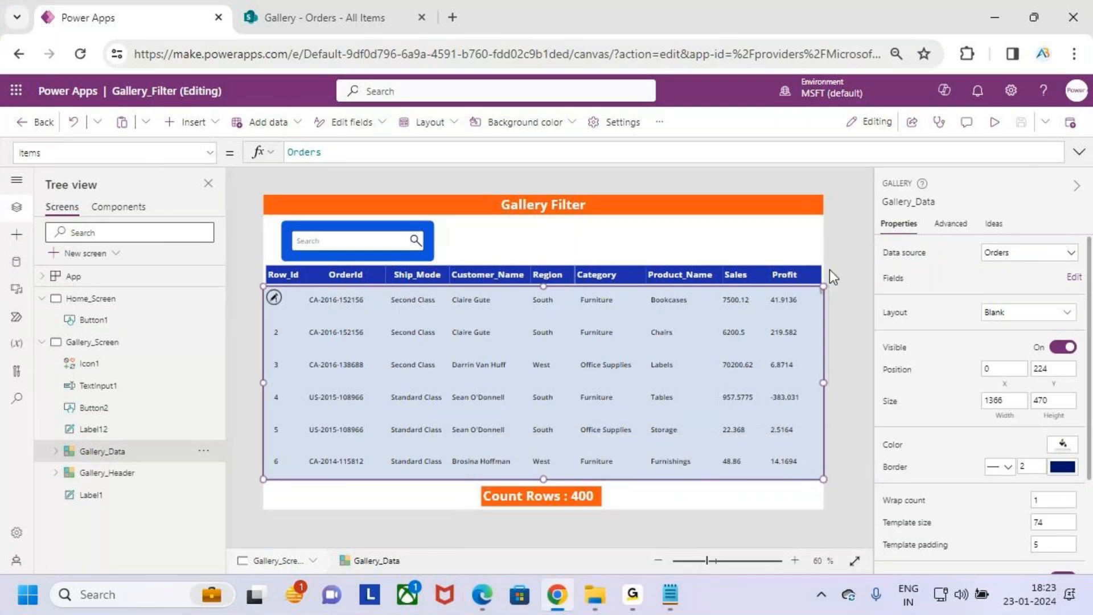
key(ctrl+2)
drag(561, 252, 567, 321)
drag(579, 294, 551, 347)
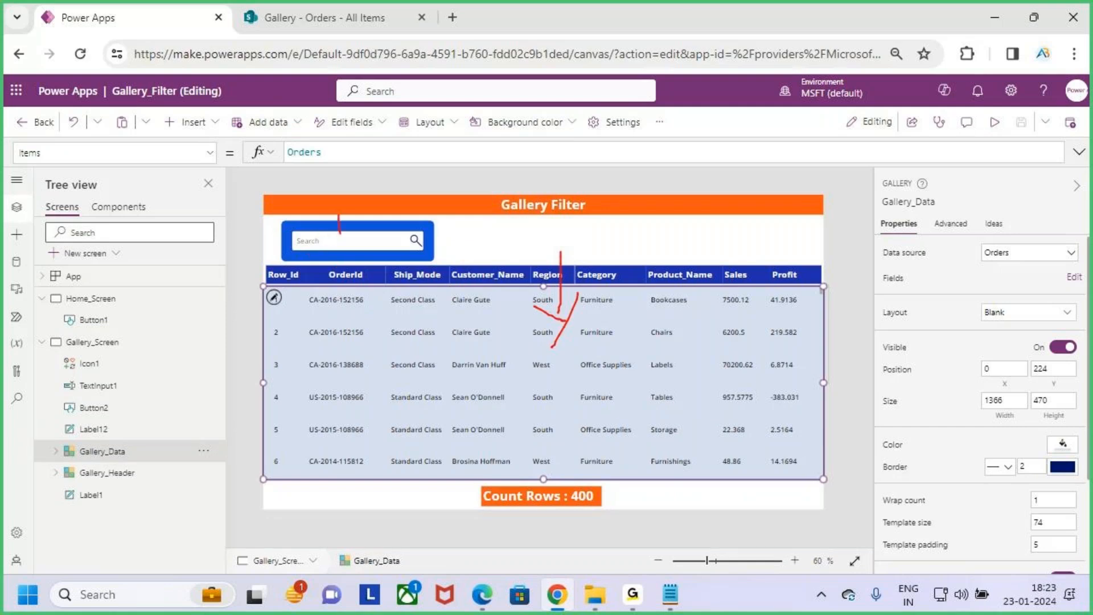
key(Escape)
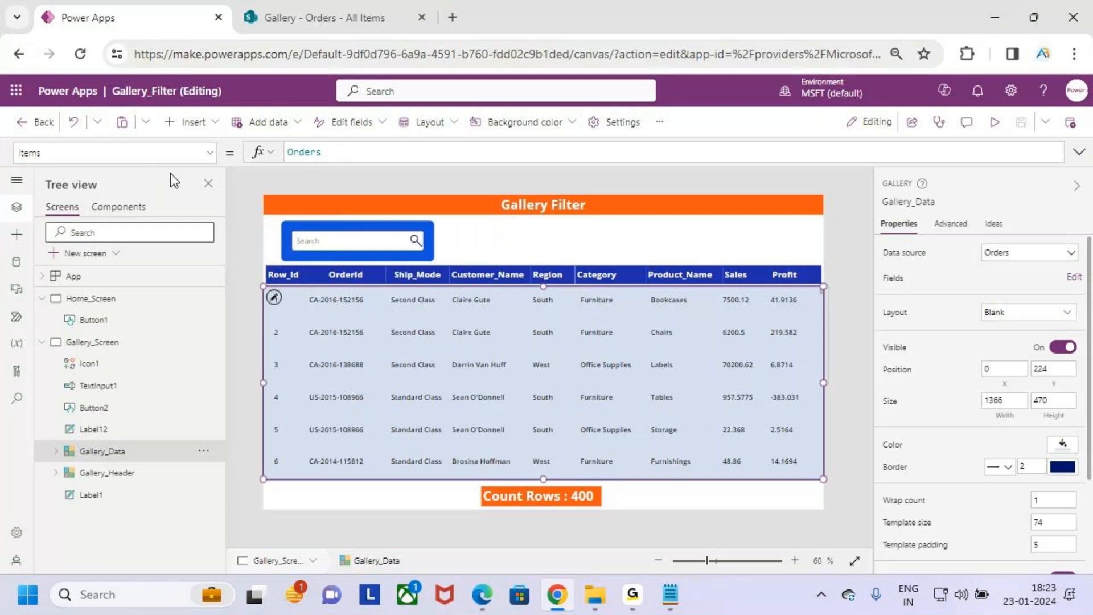
- Replace the Gallery_Data gallery's Items formula with the start of a Search function that uses Orders as its source
key(ctrl+2)
drag(1, 137, 74, 164)
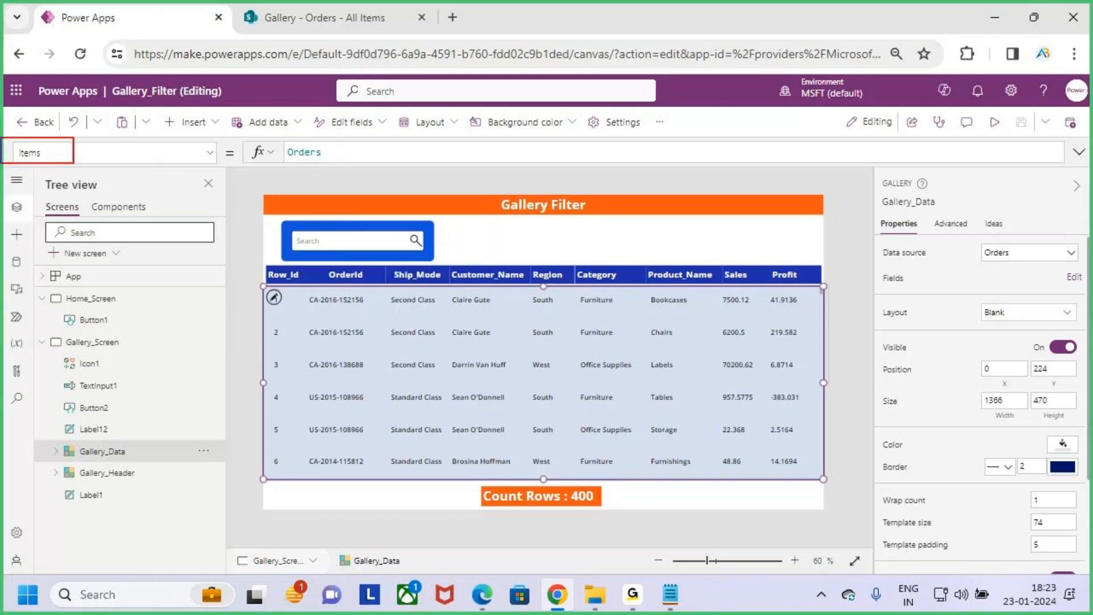
key(Escape)
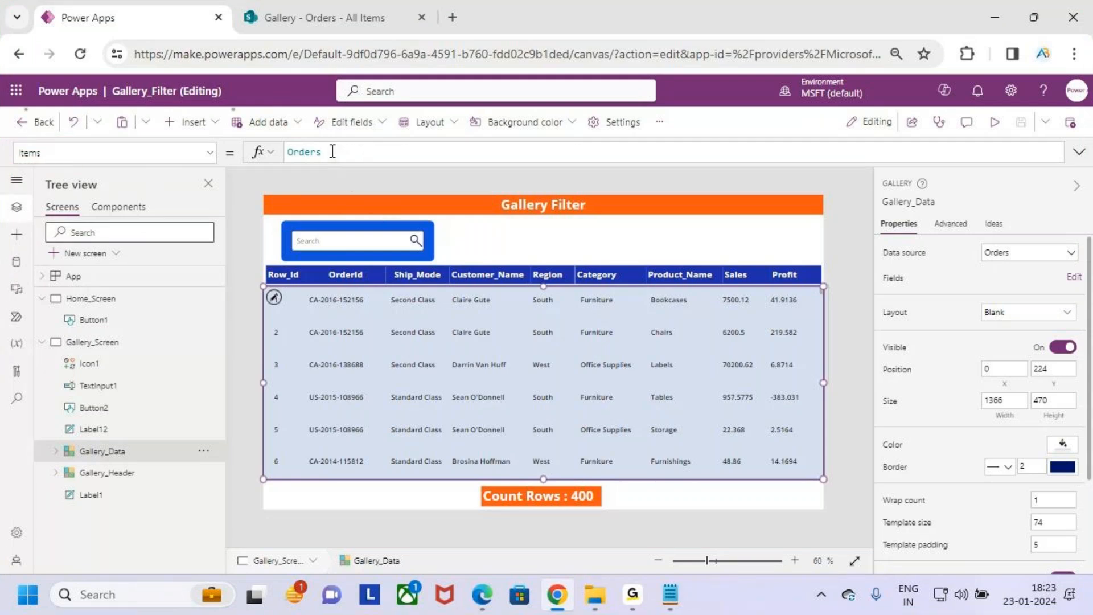
drag(358, 151, 271, 165)
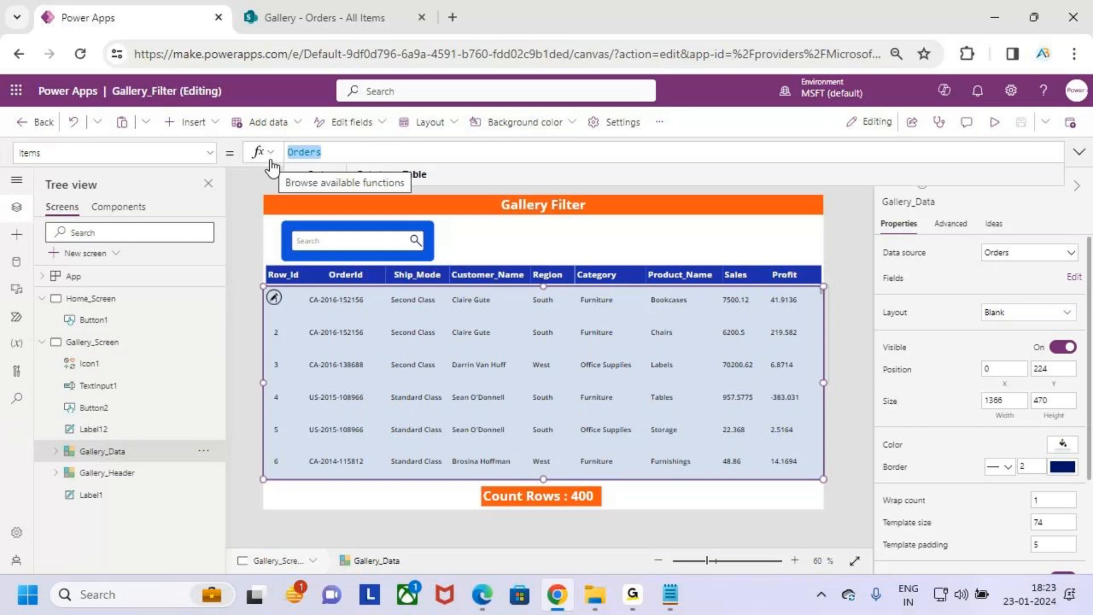
text(sea)
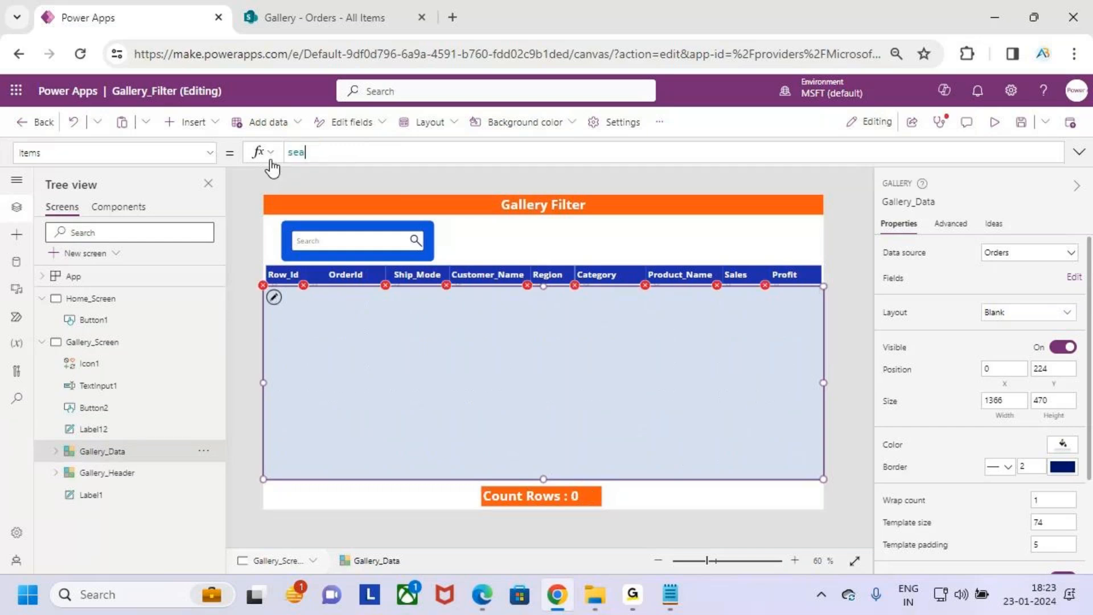
text(rch()
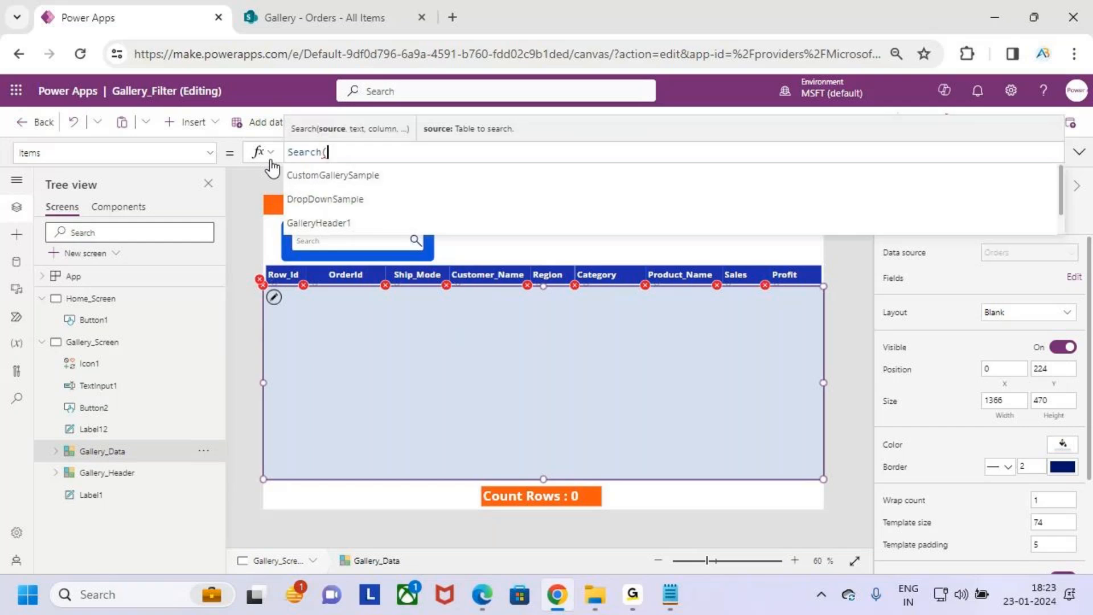
key(ctrl+2)
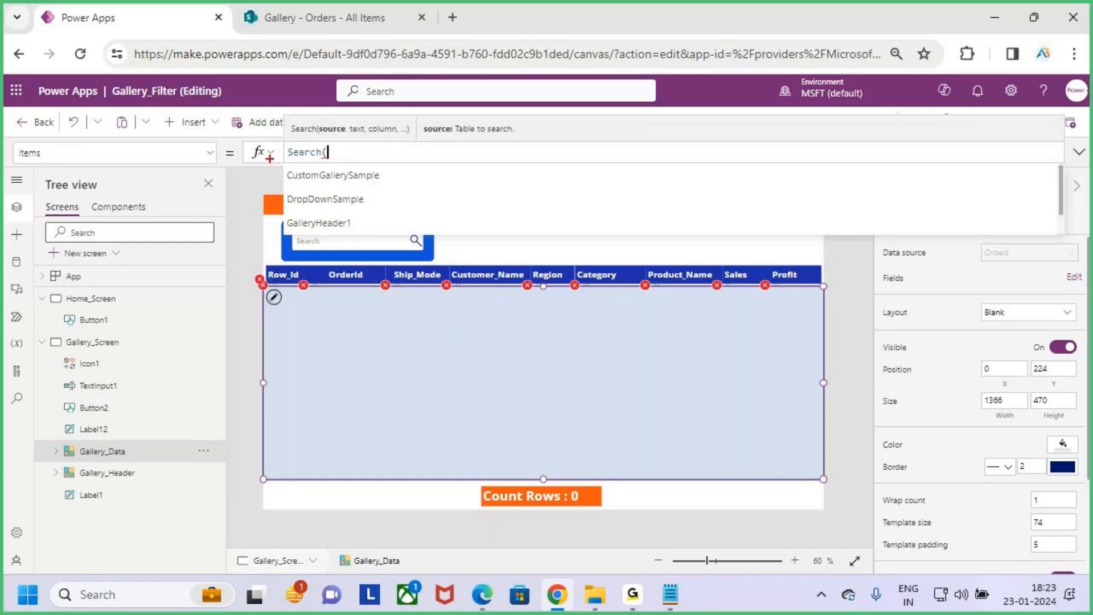
drag(328, 120, 335, 85)
key(Escape)
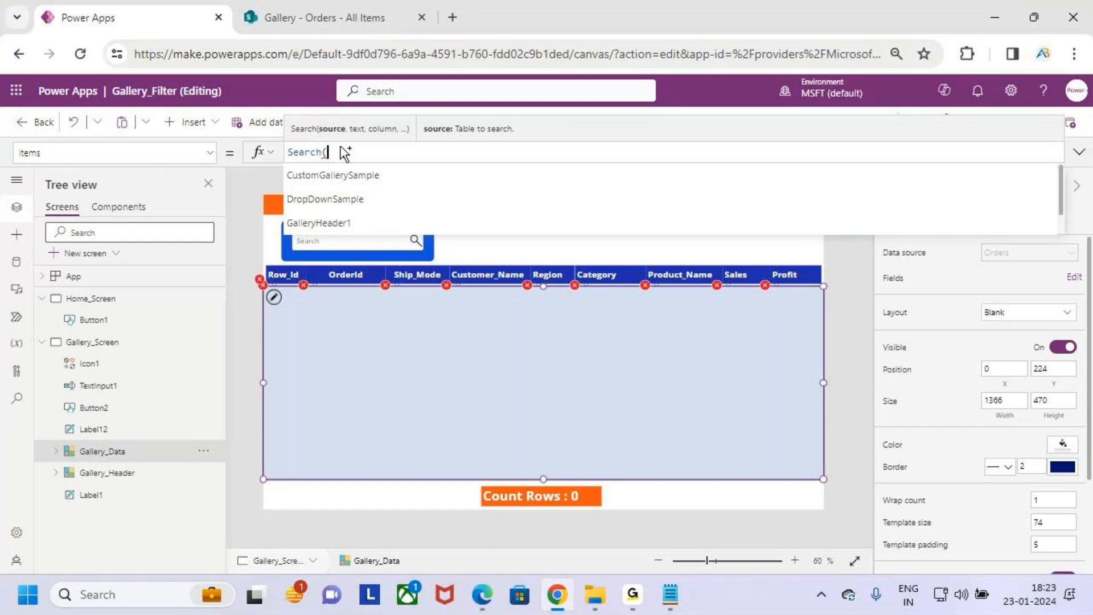
text(order)
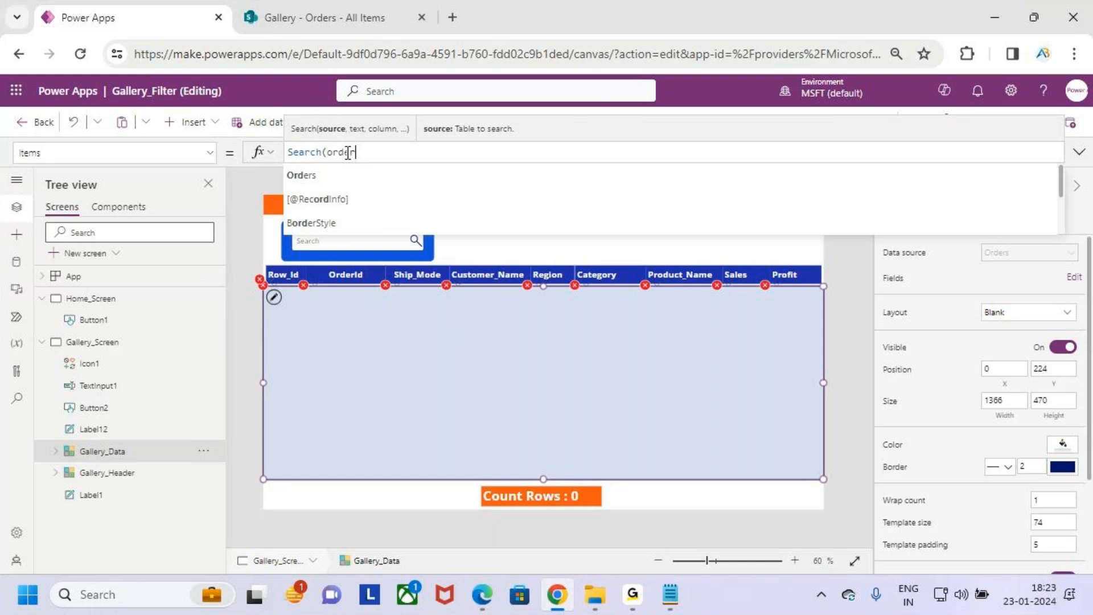
key(Tab)
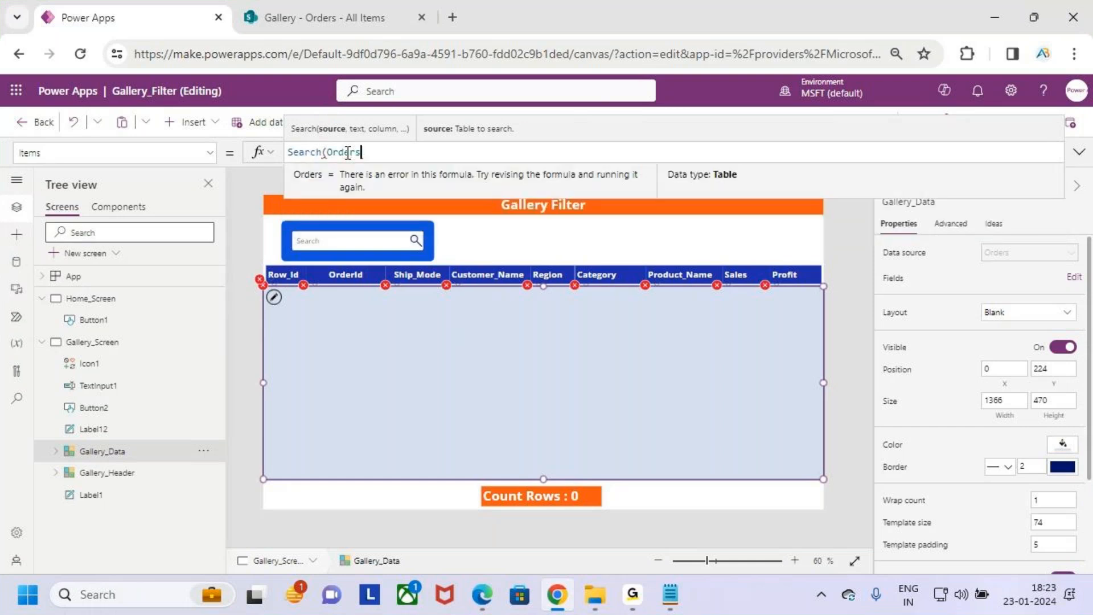
text(,)
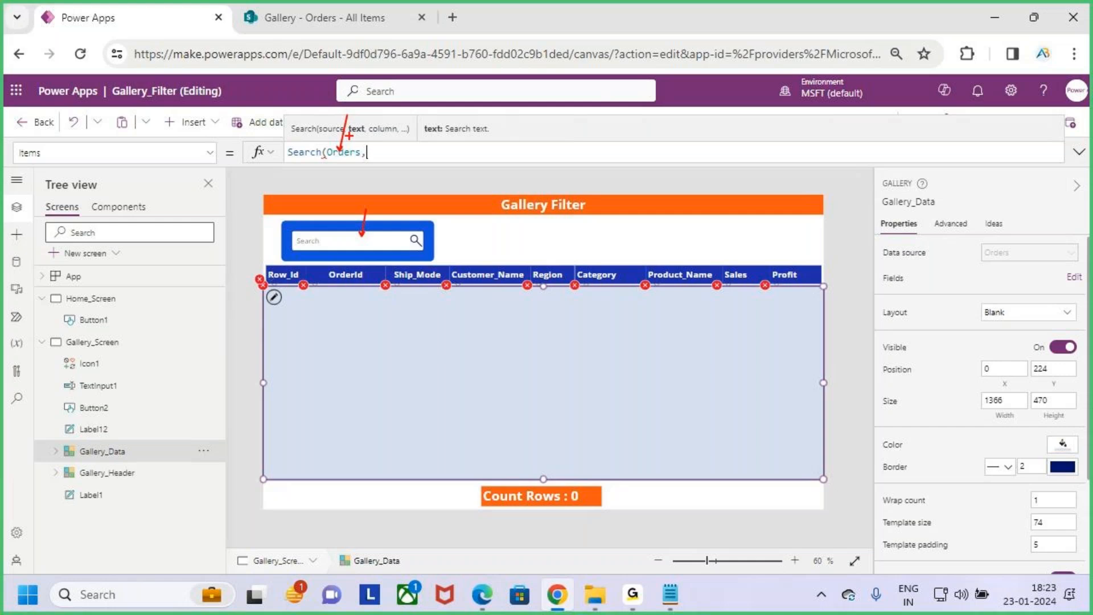
- Check the search box's control name and add TextInput1.Text as the search text argument in the Gallery_Data Items formula
click(378, 245)
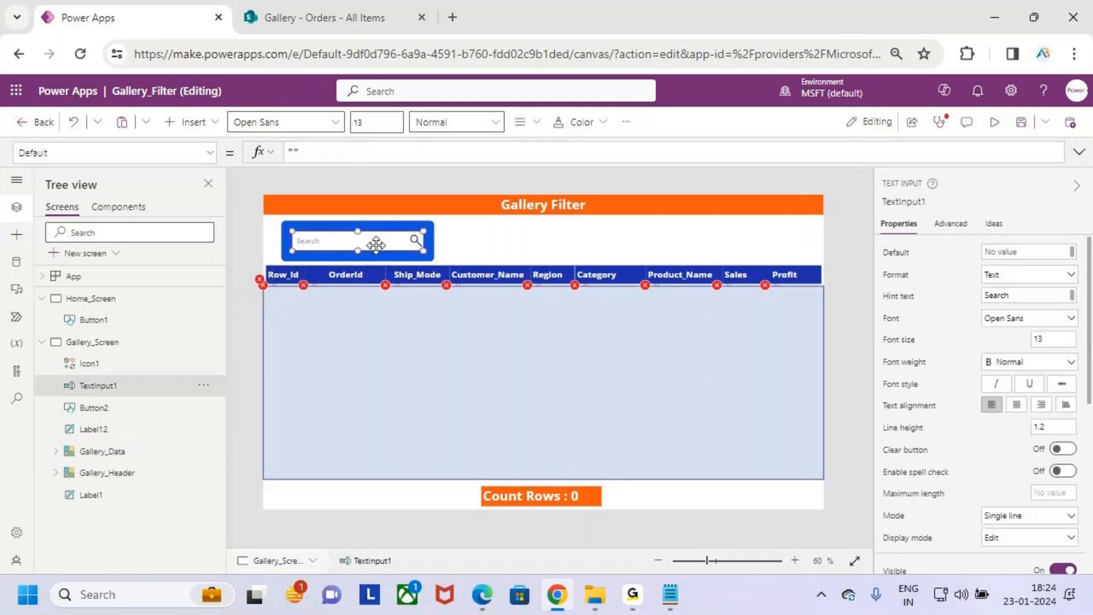
click(909, 203)
click(537, 325)
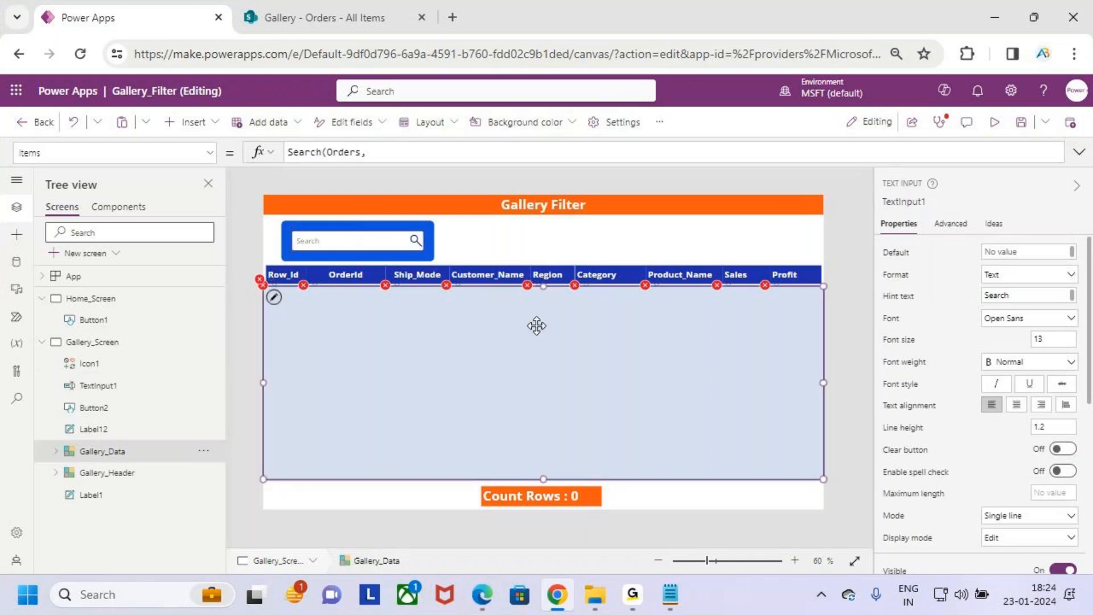
click(367, 170)
text(,TextInput1)
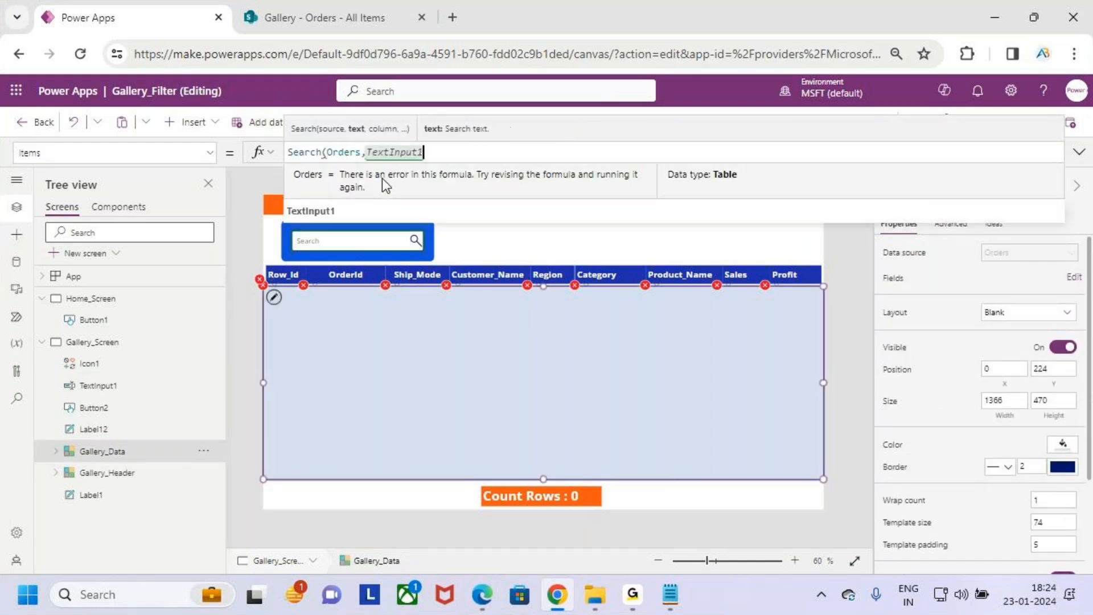
text(.text)
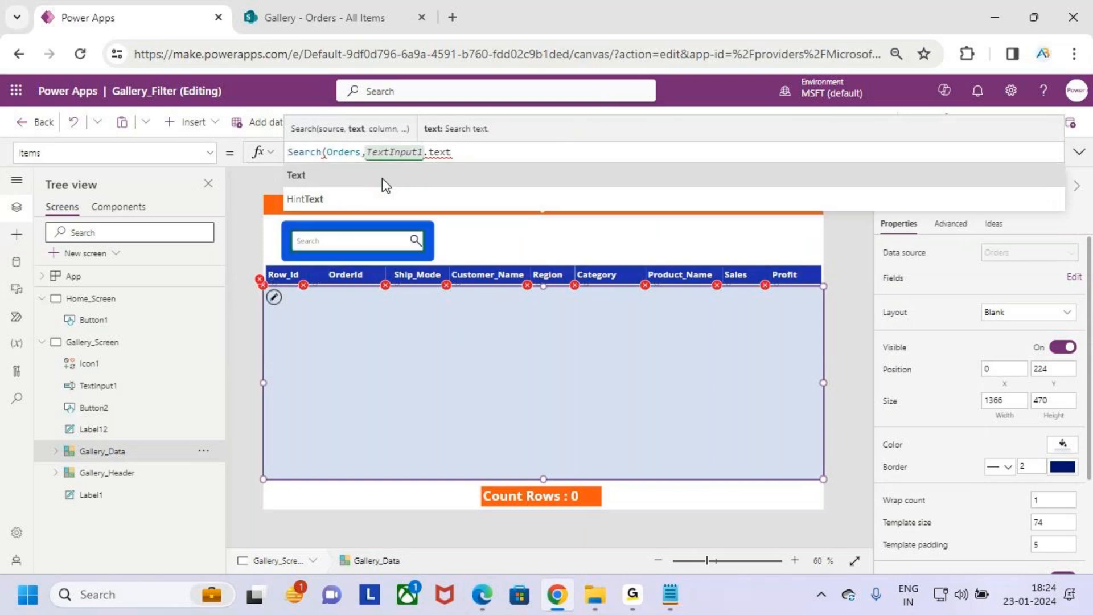
key(Tab)
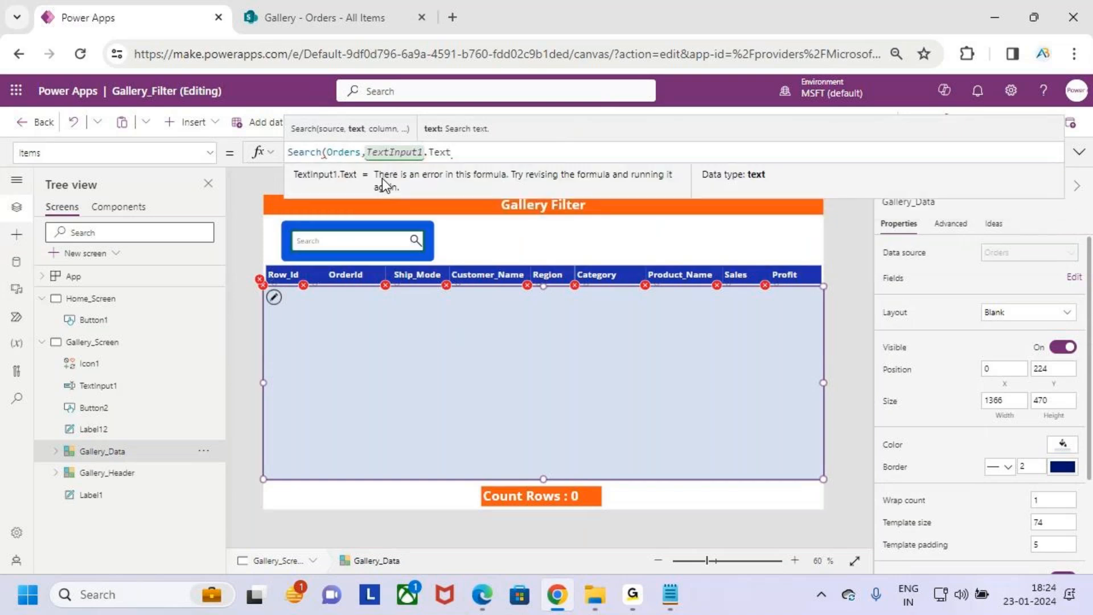
text(,)
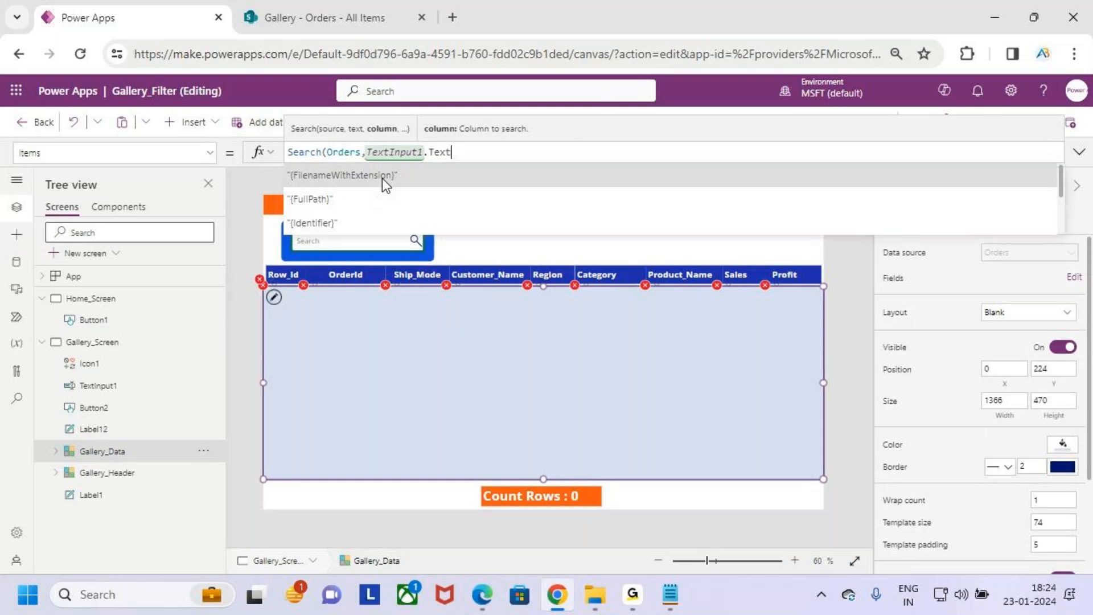
- Add "Title" as the column to search and close the formula as Search(Orders,TextInput1.Text,"Title")
key(ctrl+2)
mouse_move(391, 138)
mouse_down()
mouse_move(367, 144)
mouse_move(400, 133)
mouse_up()
key(Escape)
key(ctrl+2)
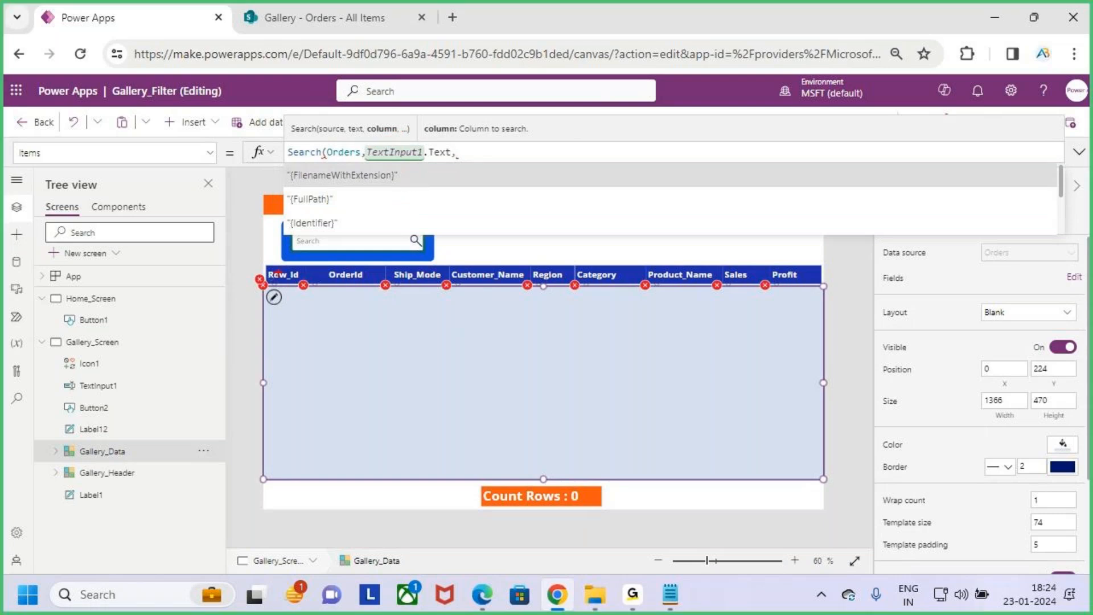
key(Escape)
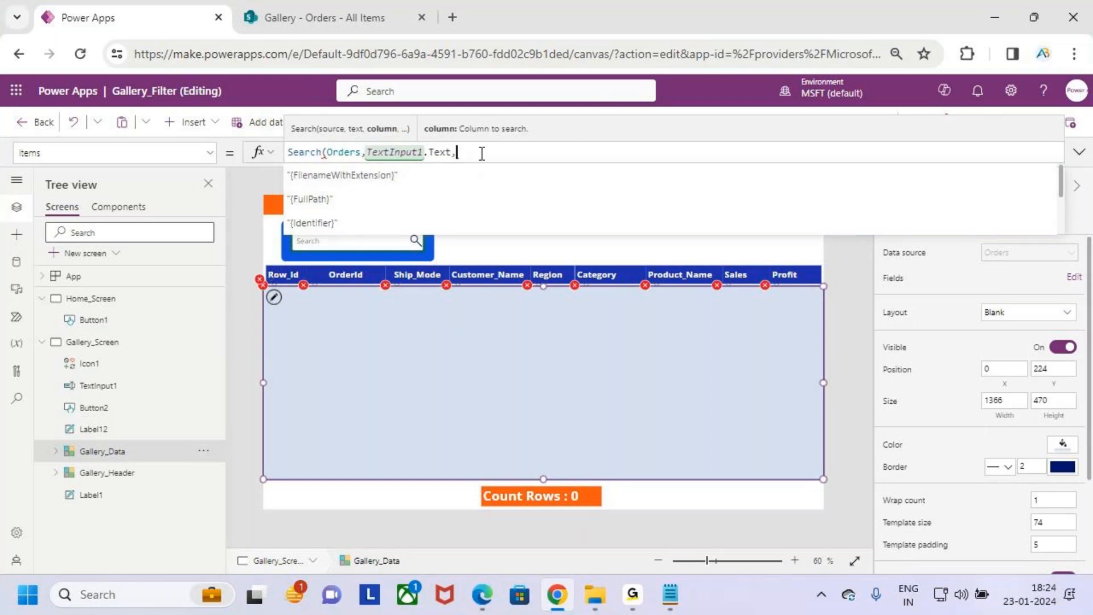
text(ro)
key(BackSpace)
key(BackSpace)
key(BackSpace)
text(,)
text(ti)
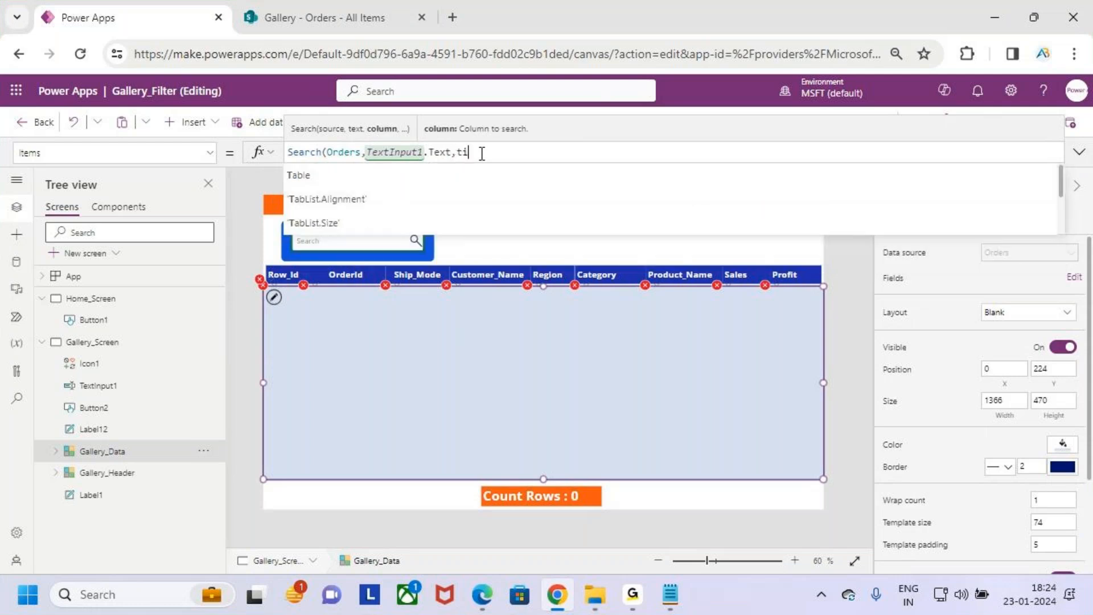
text(tle)
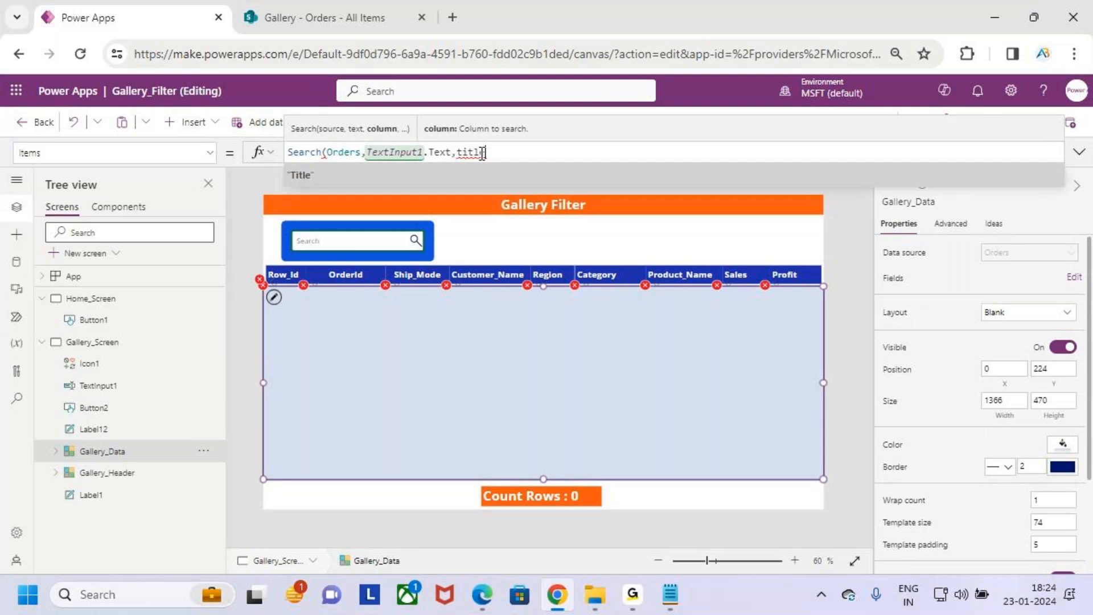
key(Tab)
text())
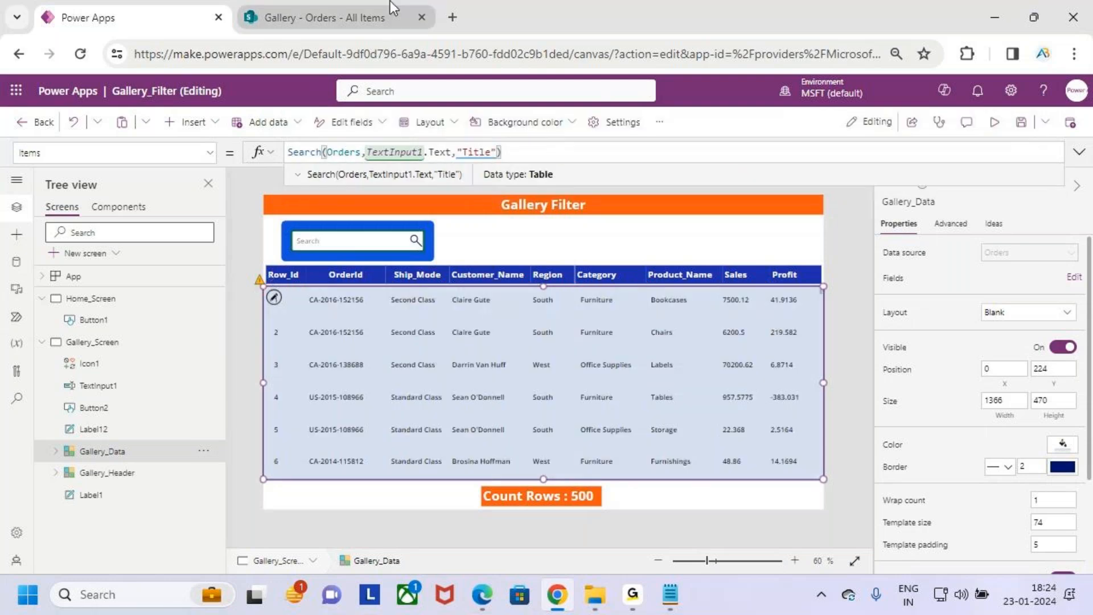
- Switch to the SharePoint Orders list and open the Row_Id column's edit page from the list settings
click(314, 17)
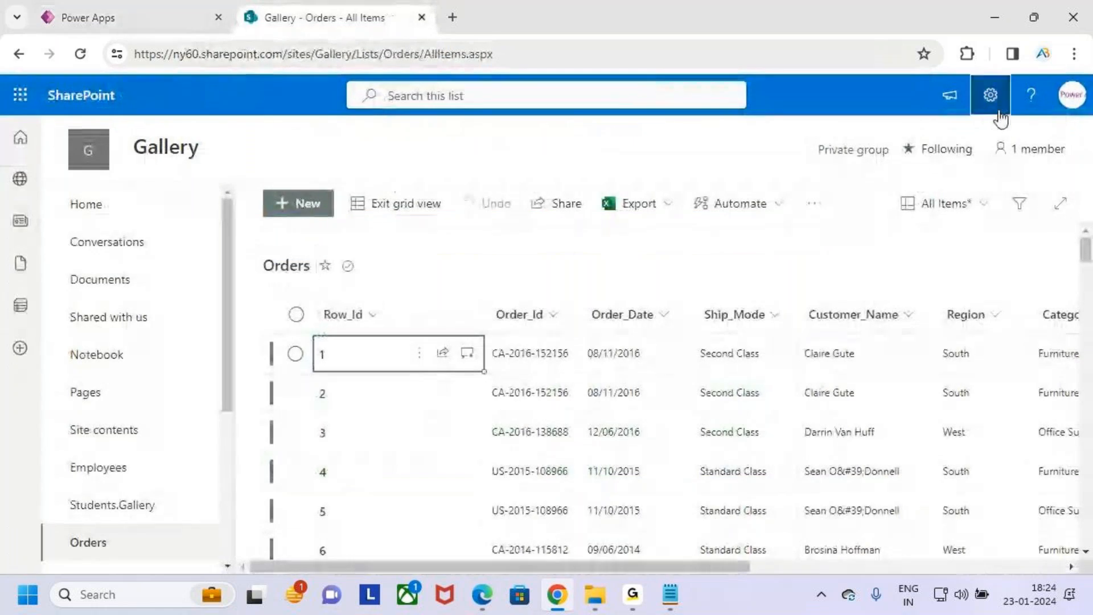
click(991, 95)
click(869, 274)
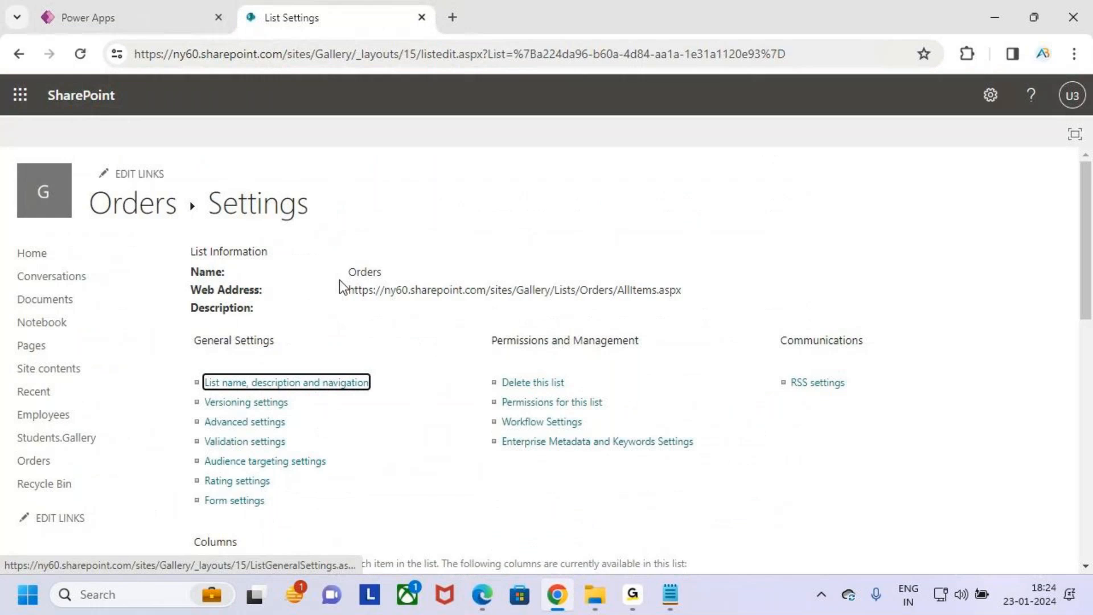
scroll(340, 288, down, 7)
scroll(340, 390, up, 2)
drag(184, 260, 252, 279)
click(208, 274)
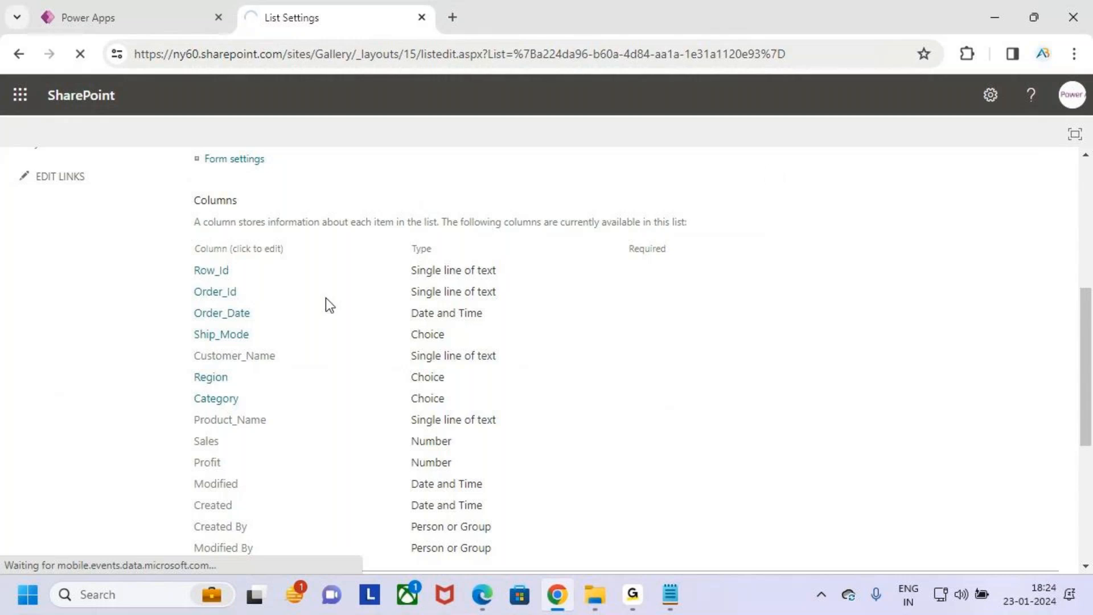
click(212, 274)
- Examine the Row_Id column's internal field name in the page address and return to the Orders list settings
click(798, 60)
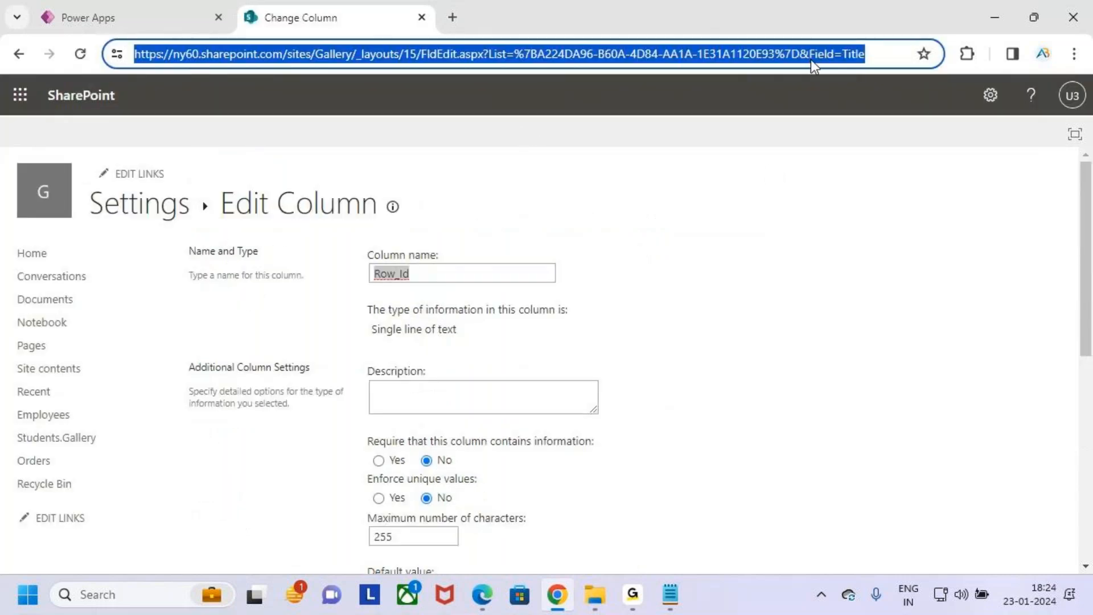
click(868, 55)
key(ctrl+2)
drag(371, 296, 413, 283)
mouse_move(866, 38)
mouse_down()
mouse_move(839, 39)
mouse_move(835, 67)
mouse_move(883, 47)
mouse_move(864, 46)
mouse_up()
drag(884, 32, 865, 47)
key(Escape)
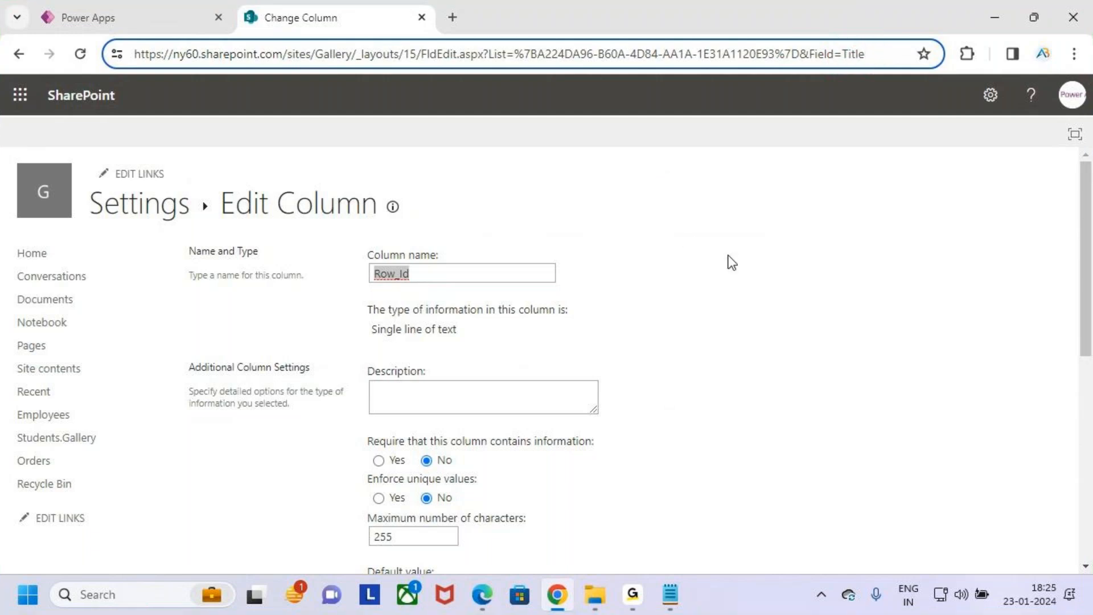
click(852, 332)
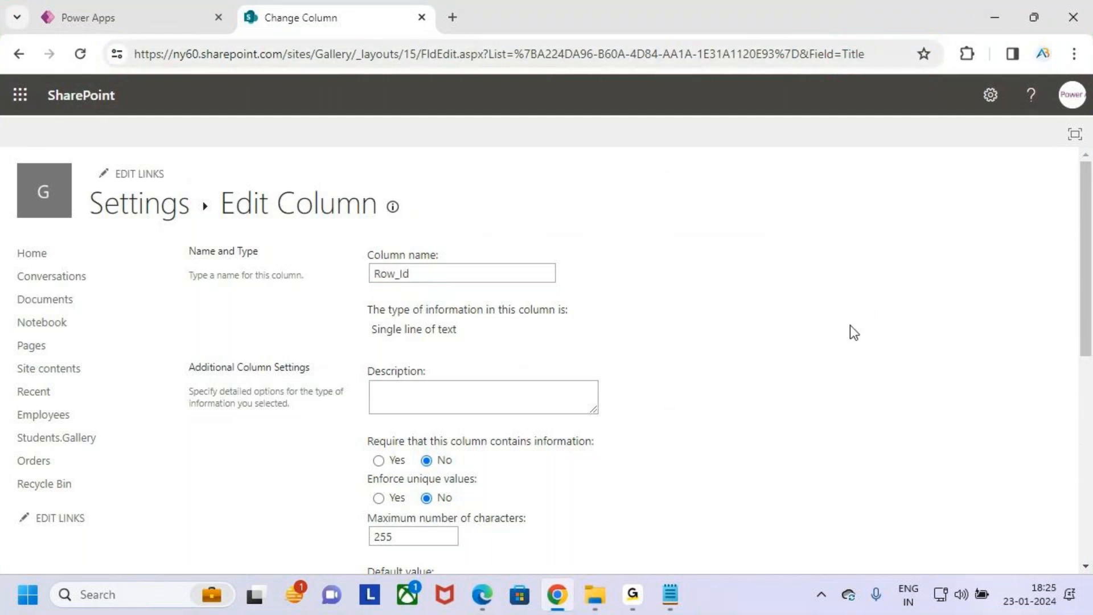
click(145, 208)
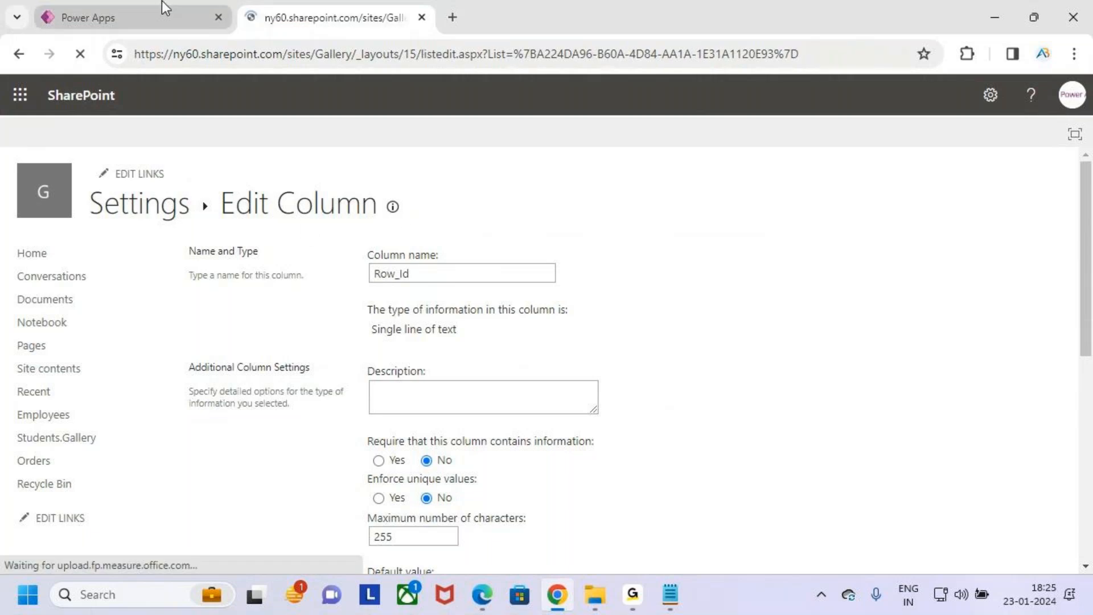
- Switch back to Power Apps, review the Search formula's arguments against the search box and gallery, and save the app
click(161, 2)
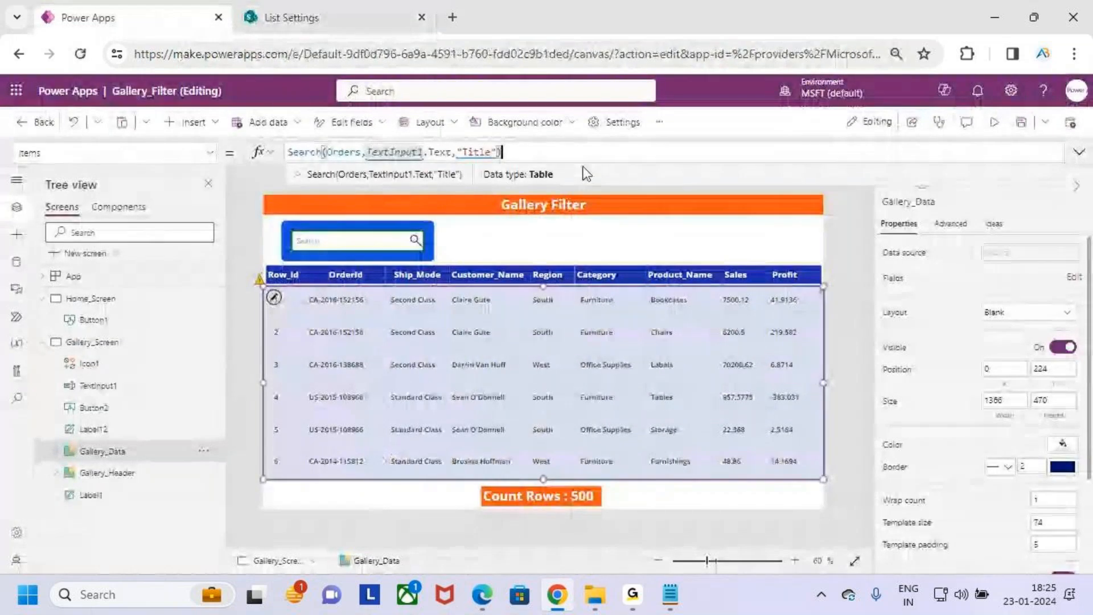
drag(340, 91, 341, 138)
drag(355, 278, 356, 245)
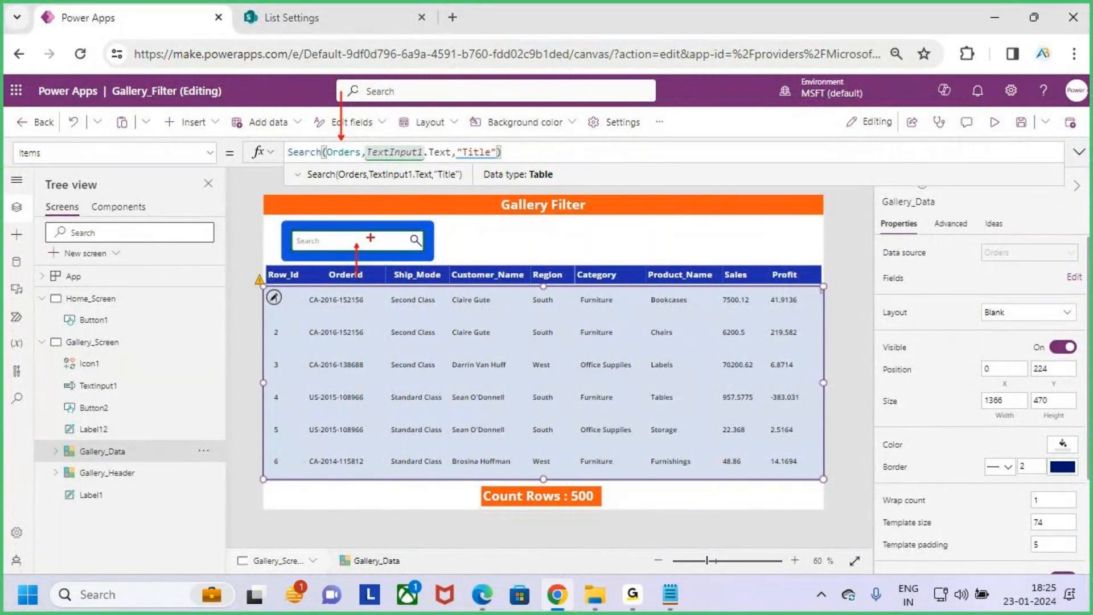
drag(262, 256, 301, 455)
key(Escape)
click(1017, 137)
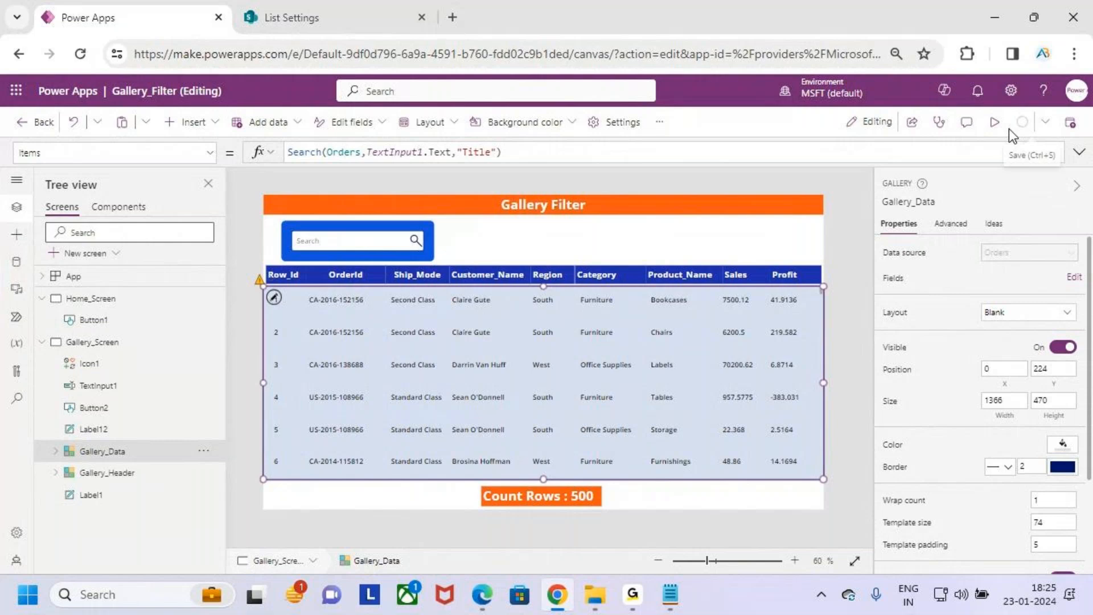
- Preview the app, search for 100 in the search box, and compare it with the gallery's Row_Id column
click(996, 123)
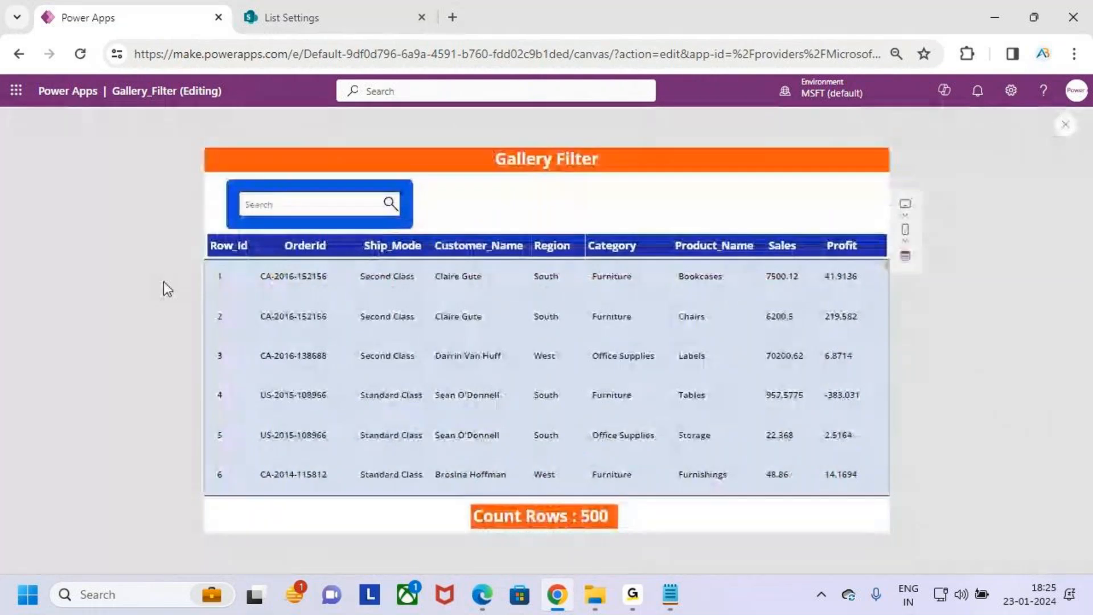
click(361, 205)
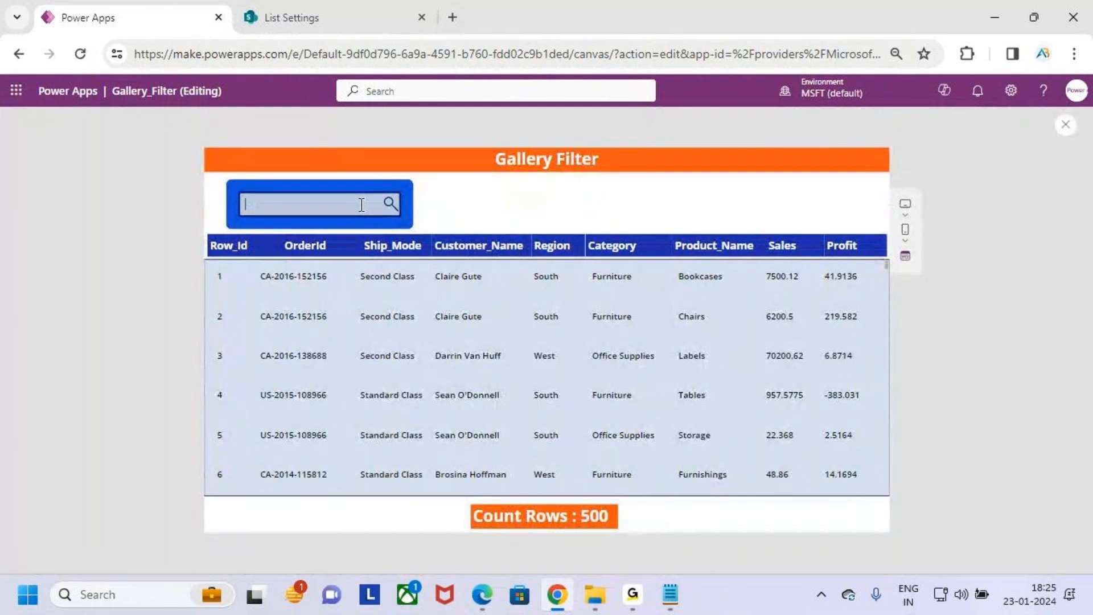
text(100)
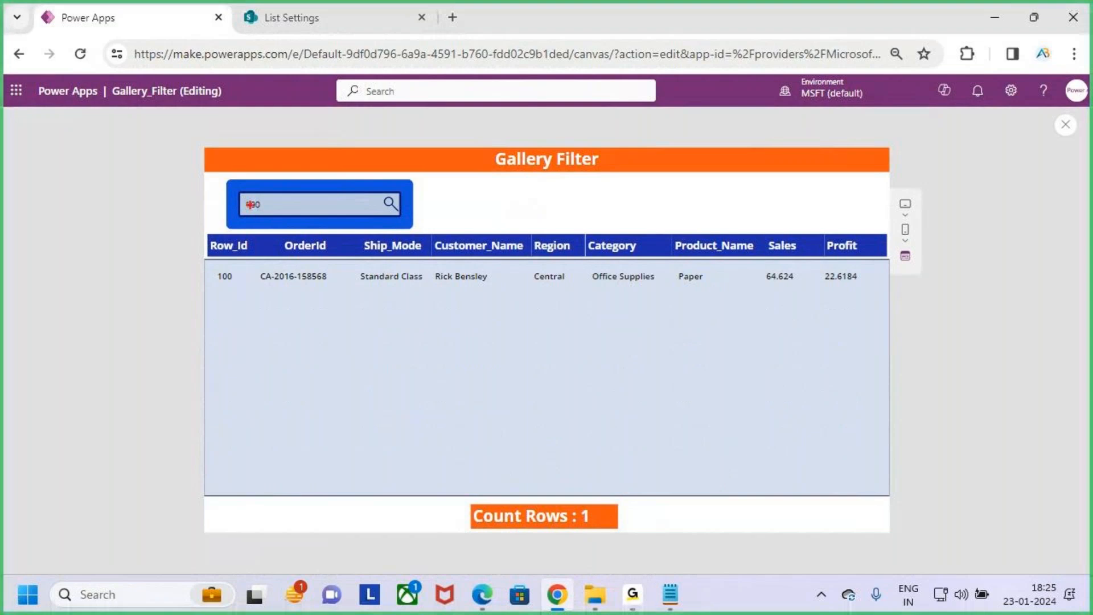
drag(235, 193, 294, 211)
drag(219, 286, 264, 283)
key(Escape)
- Clear the search text from the search box in the app preview
click(293, 211)
key(BackSpace)
key(BackSpace)
key(BackSpace)
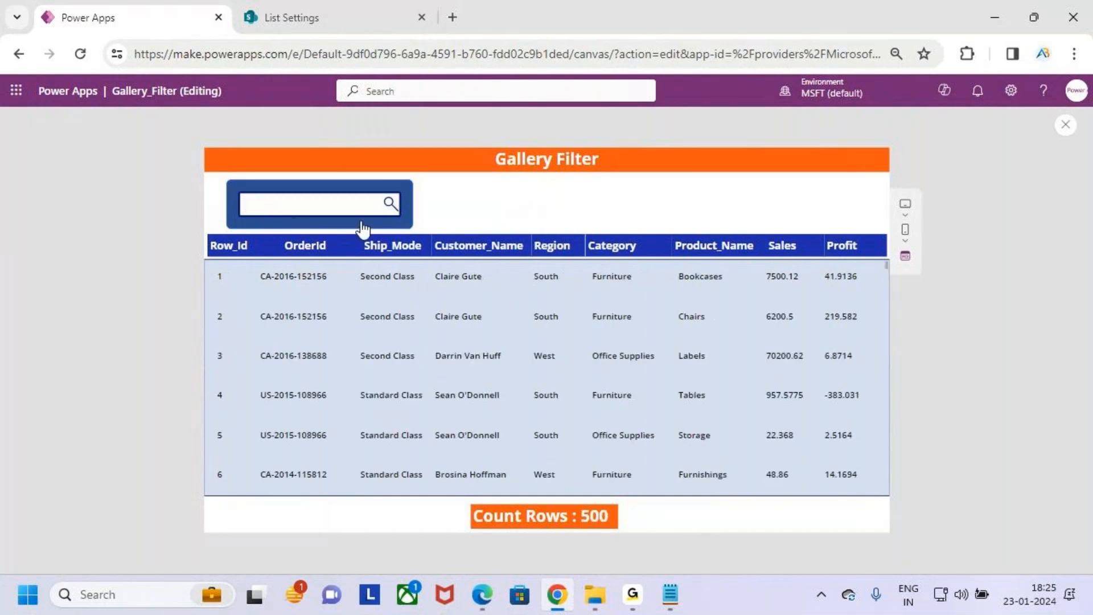
- Exit the preview and set the search box's font weight to Semibold and its font size to 16
key(Escape)
click(675, 390)
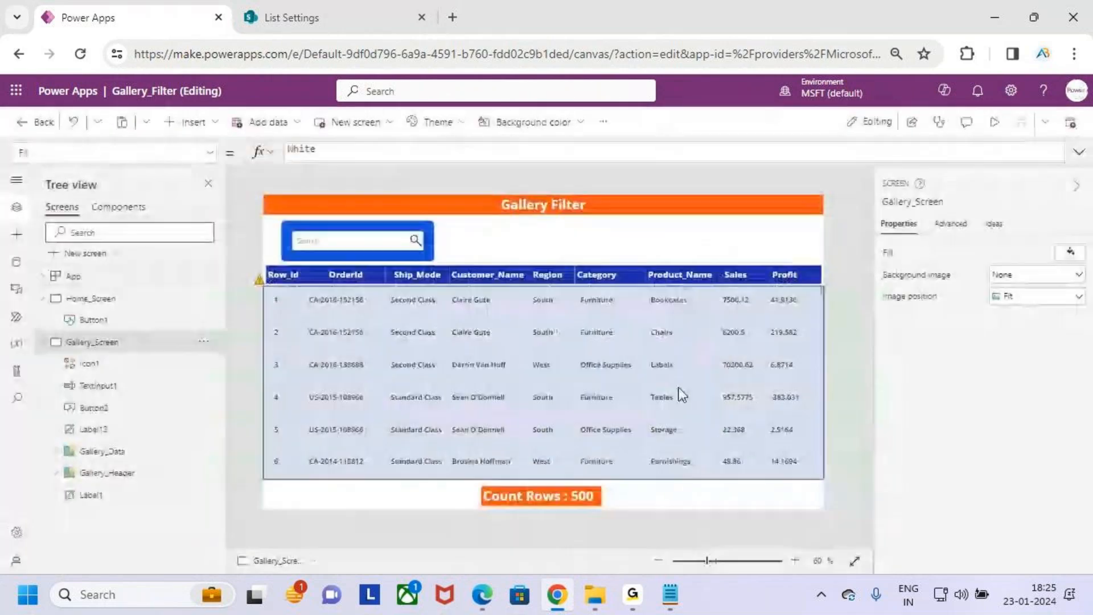
click(370, 241)
click(459, 124)
click(435, 143)
double_click(398, 121)
text(14)
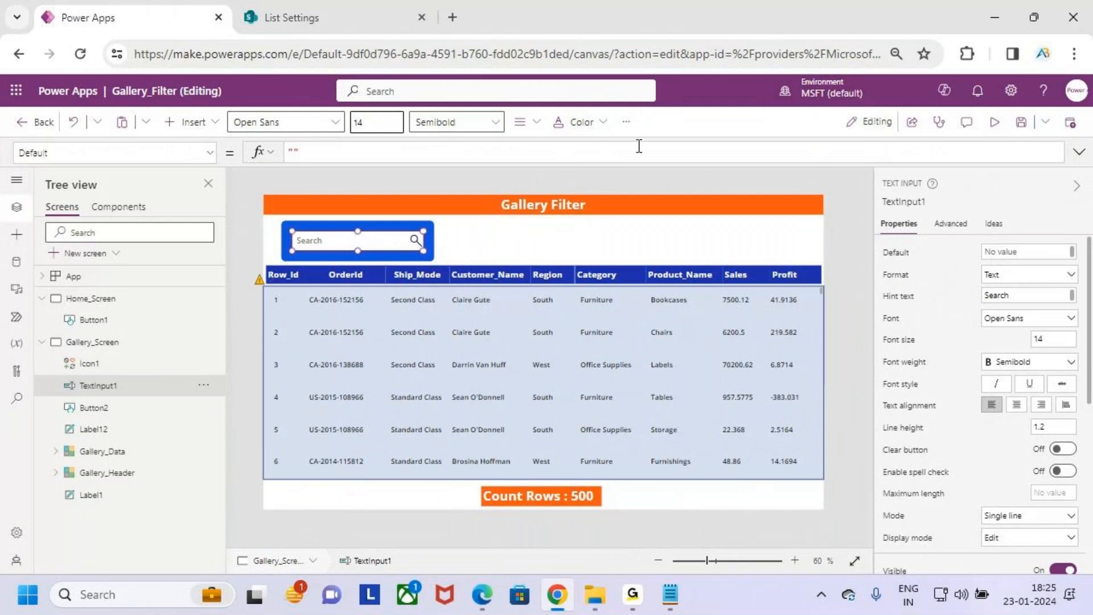
double_click(358, 122)
text(1)
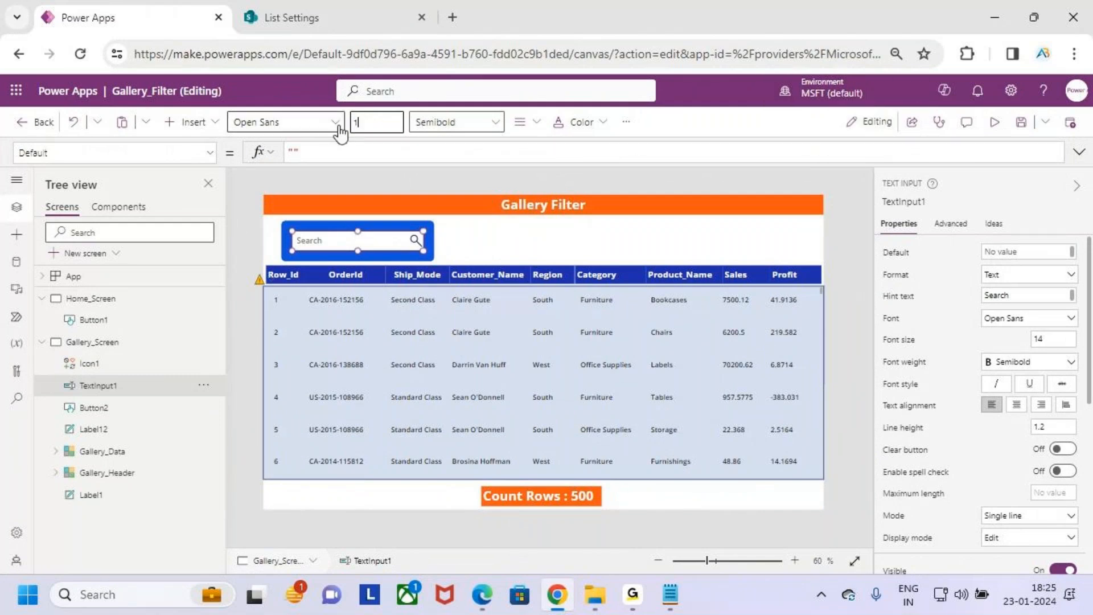
text(6)
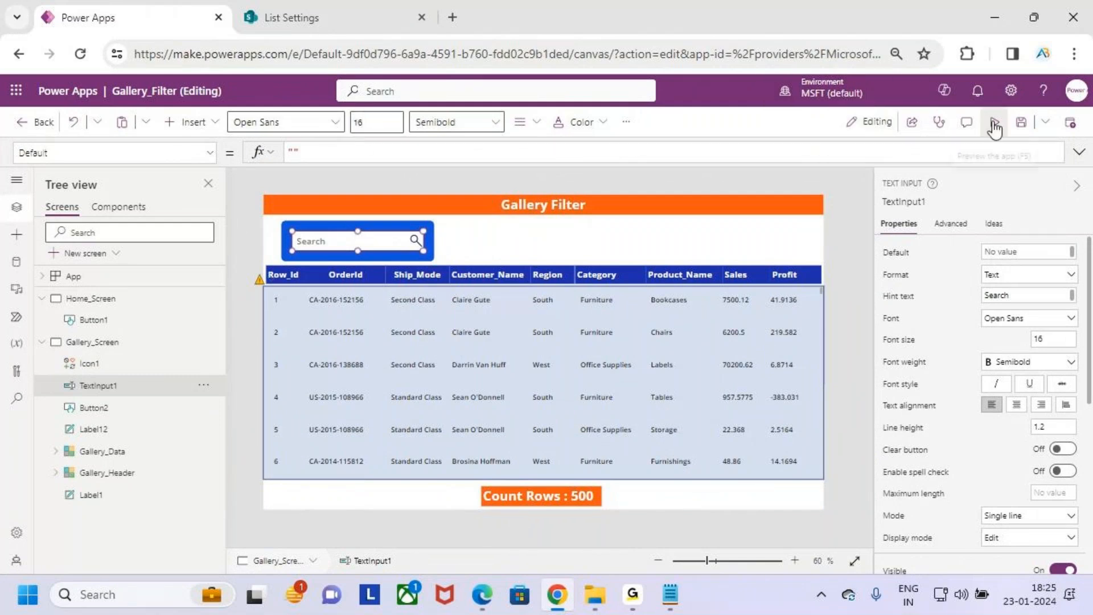
- Preview the app, search for 100 in the search box, and check the match in the gallery's Row_Id column
click(995, 128)
click(305, 202)
text(100)
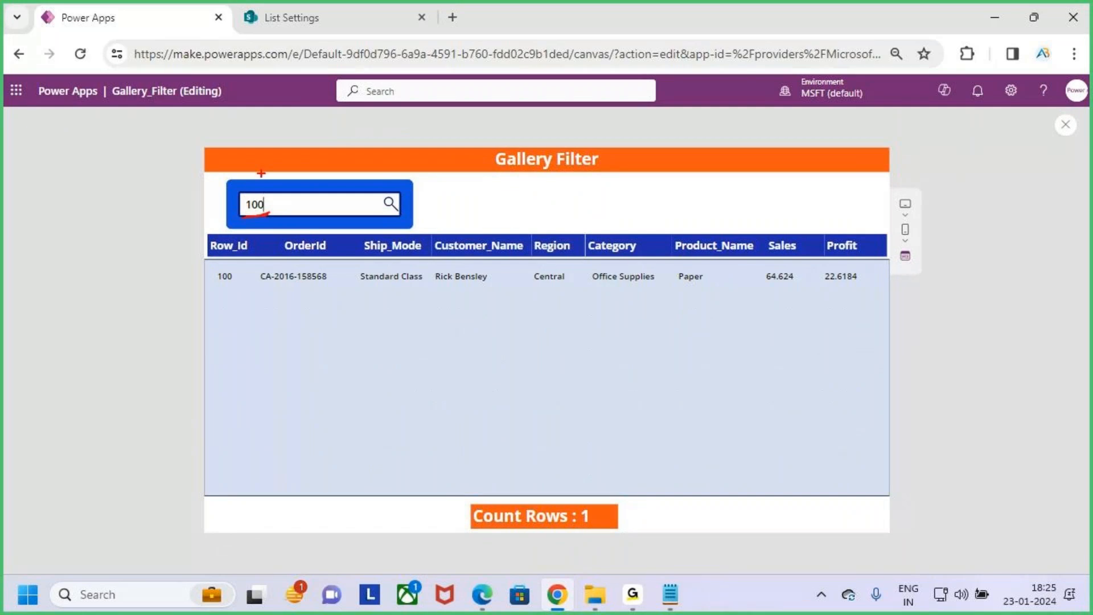
drag(243, 276, 222, 292)
key(Escape)
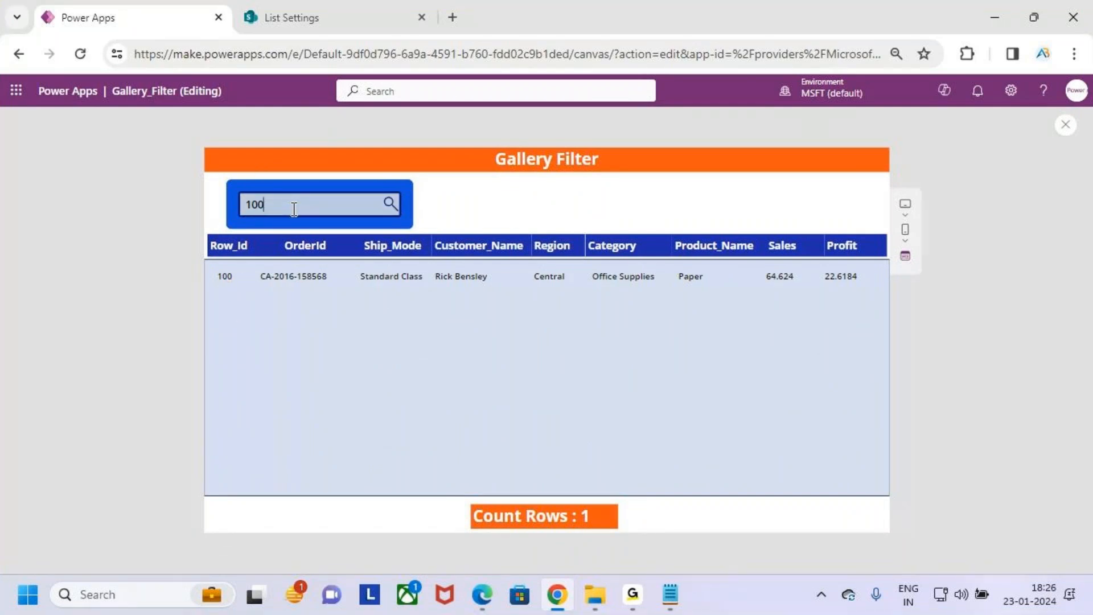
- Replace the search text with 210 and check the matching record's Row_Id in the gallery
key(BackSpace)
key(BackSpace)
key(BackSpace)
text(210)
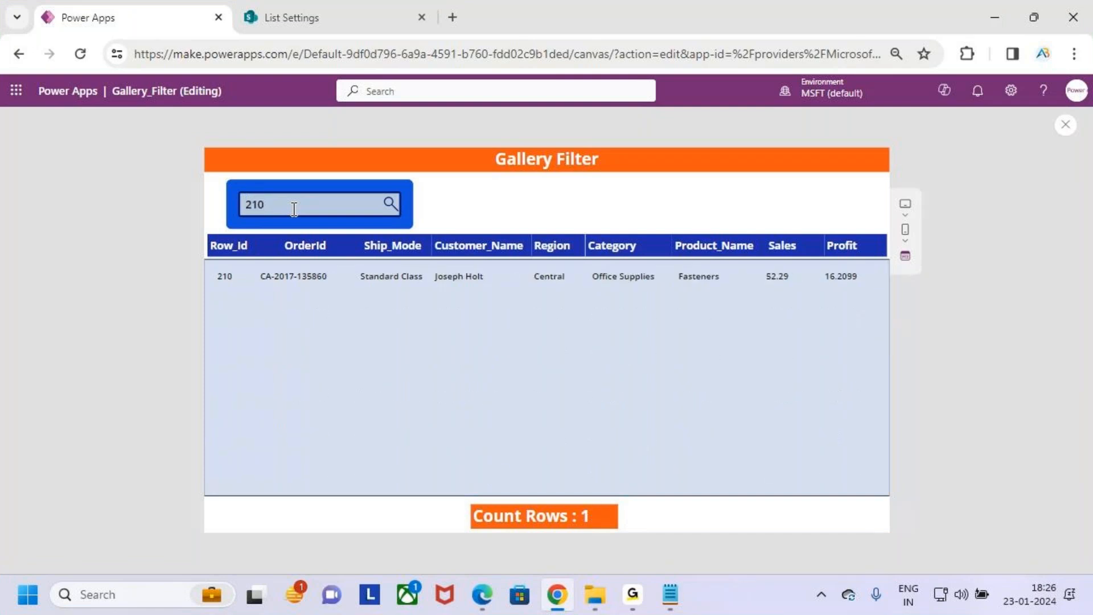
key(ctrl+2)
drag(212, 290, 242, 284)
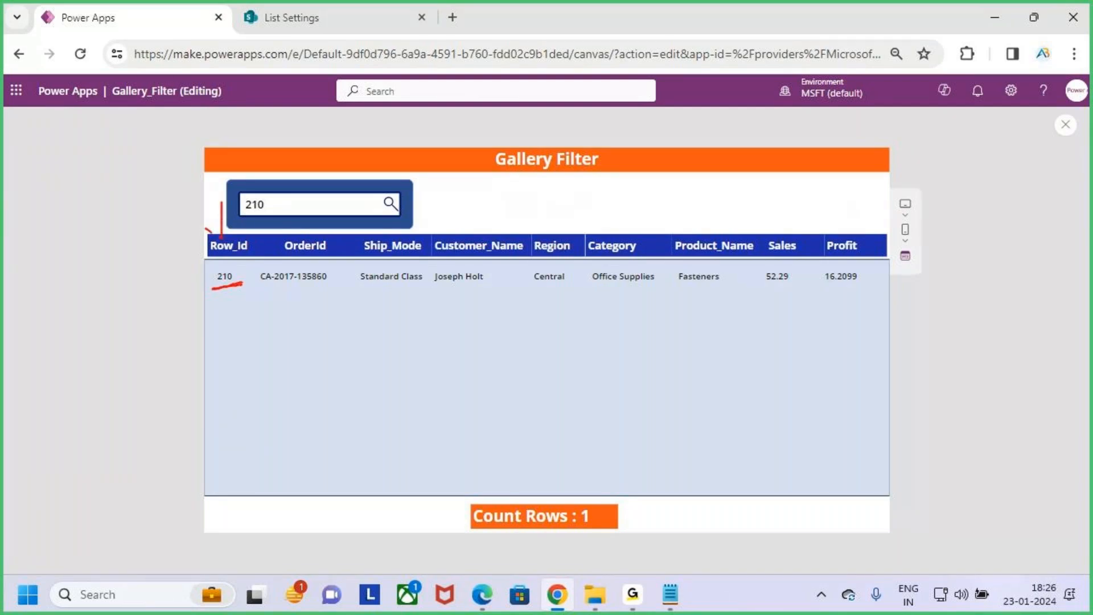
- Search the gallery for 490 in place of the current text, and then clear the search box
drag(279, 205, 230, 213)
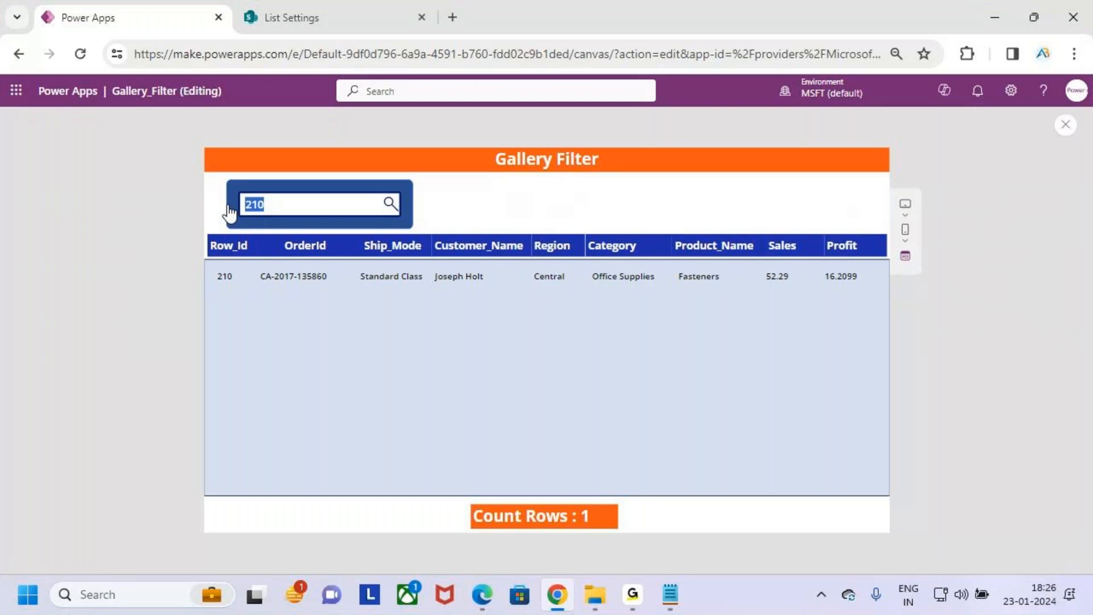
text(4900)
key(BackSpace)
key(BackSpace)
key(BackSpace)
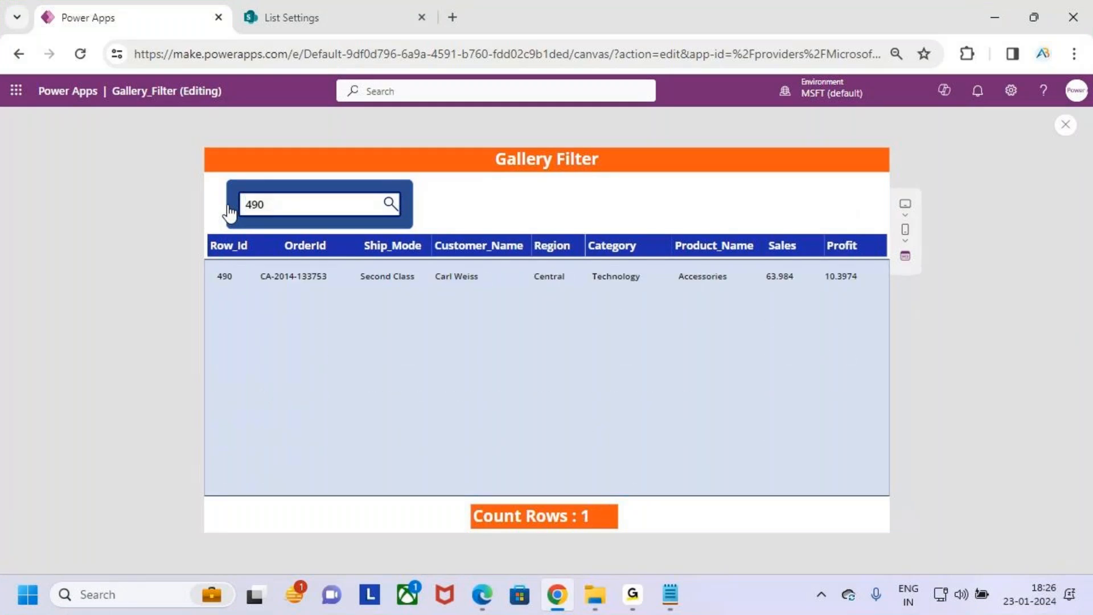
key(BackSpace)
- Search for 400 and compare the search text with the Row_Id of the filtered record
text(400)
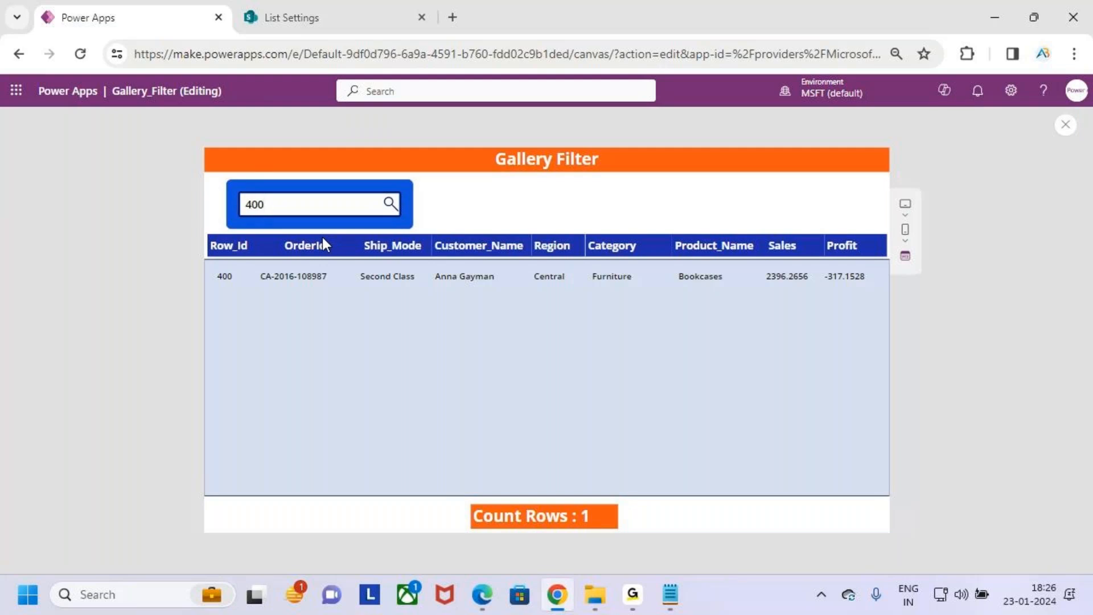
key(ctrl+2)
drag(205, 283, 254, 275)
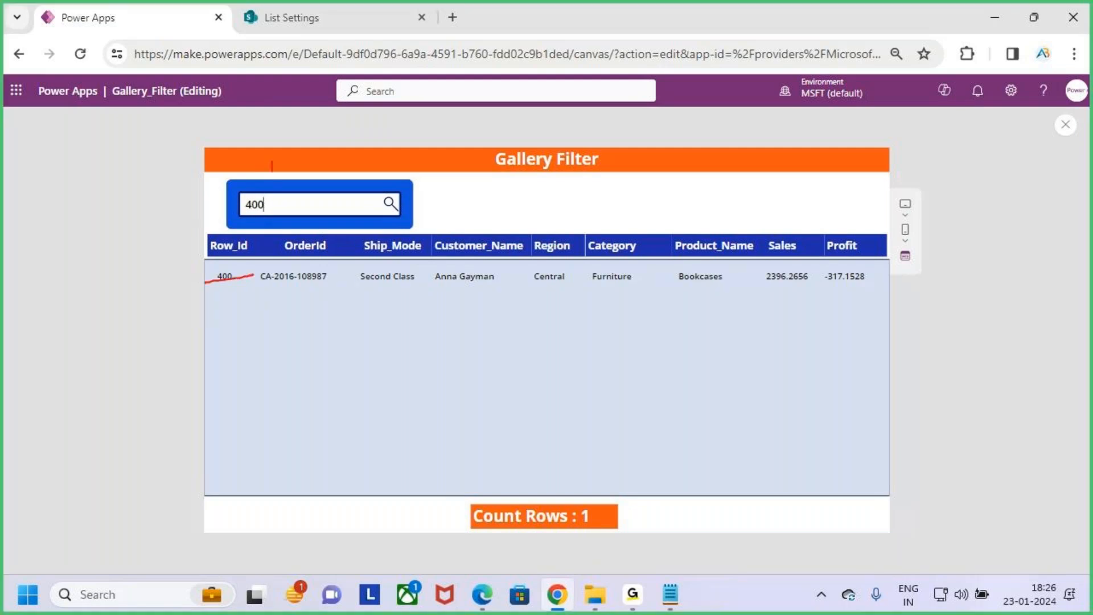
drag(263, 188, 283, 181)
drag(217, 285, 242, 285)
key(Escape)
- Search for 500 instead and examine the filtered record across all gallery columns from Row_Id to Profit
drag(274, 206, 226, 214)
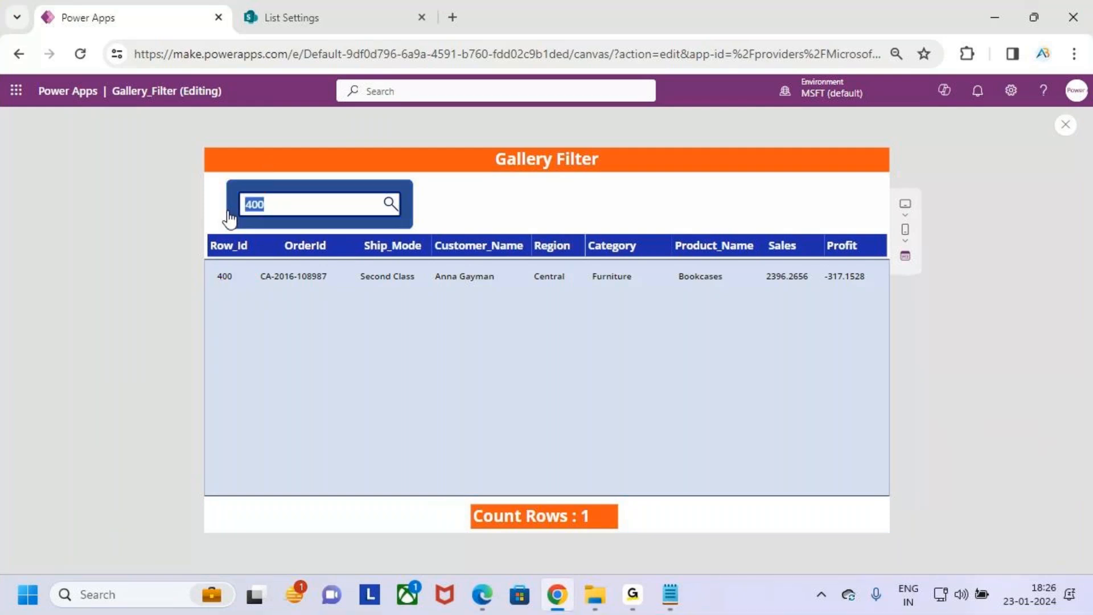
text(500)
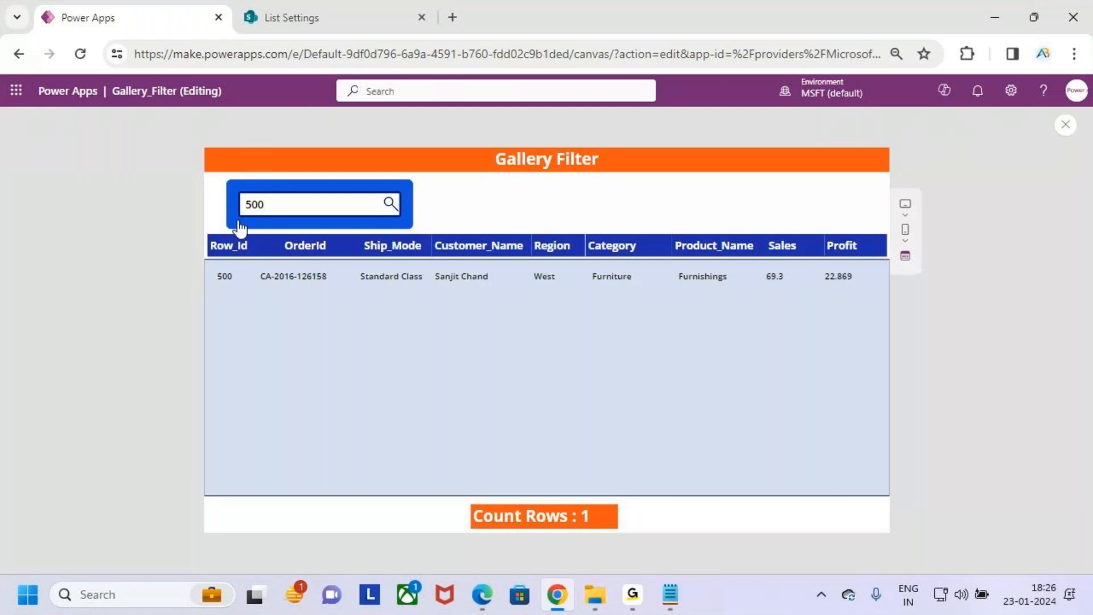
key(ctrl+2)
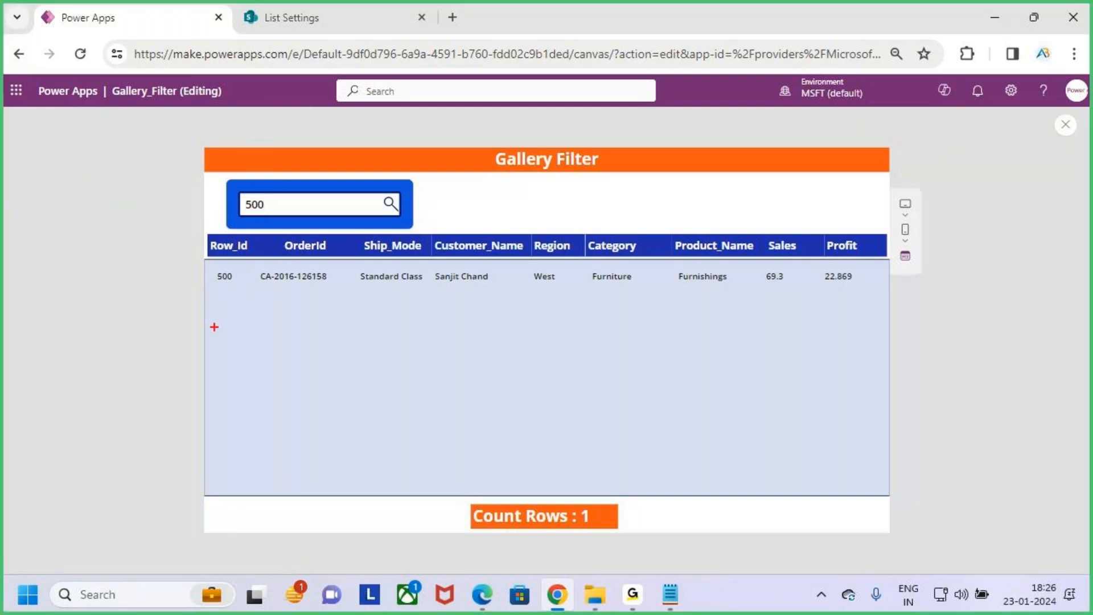
drag(206, 261, 885, 293)
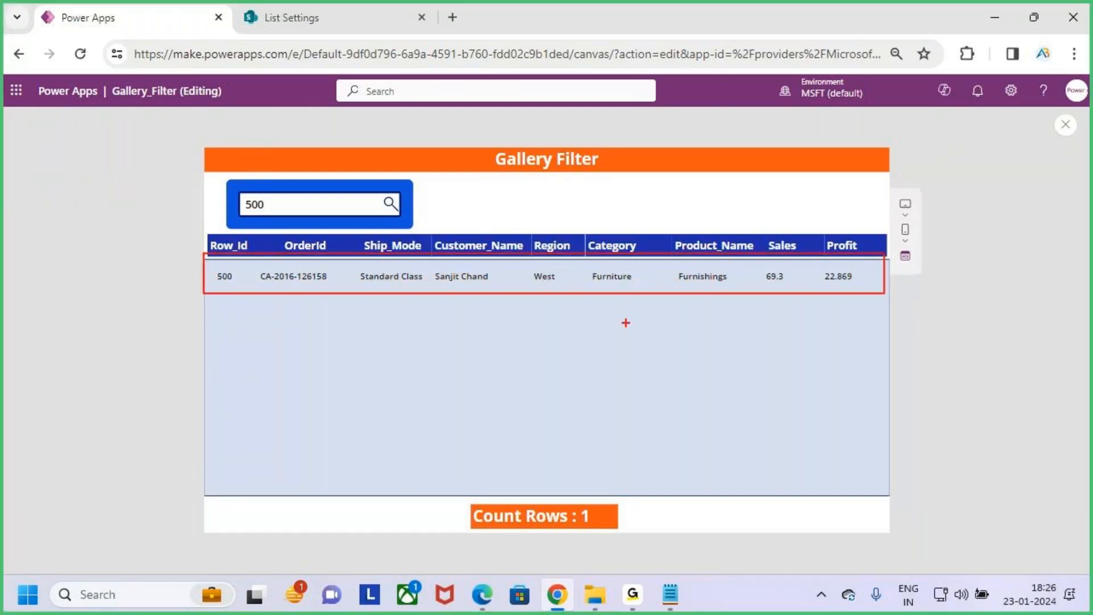
drag(217, 265, 246, 251)
drag(301, 279, 326, 242)
drag(377, 264, 416, 239)
mouse_move(479, 267)
mouse_down()
mouse_move(506, 254)
mouse_move(642, 242)
mouse_up()
mouse_move(728, 264)
mouse_down()
mouse_move(755, 244)
mouse_move(809, 248)
mouse_up()
drag(876, 278, 886, 254)
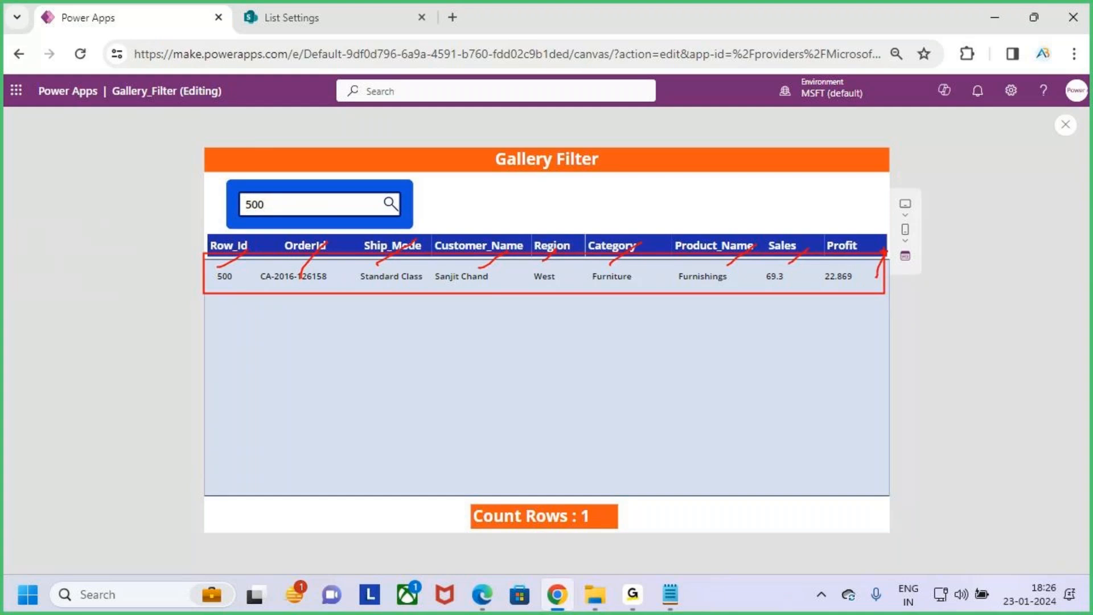
key(Escape)
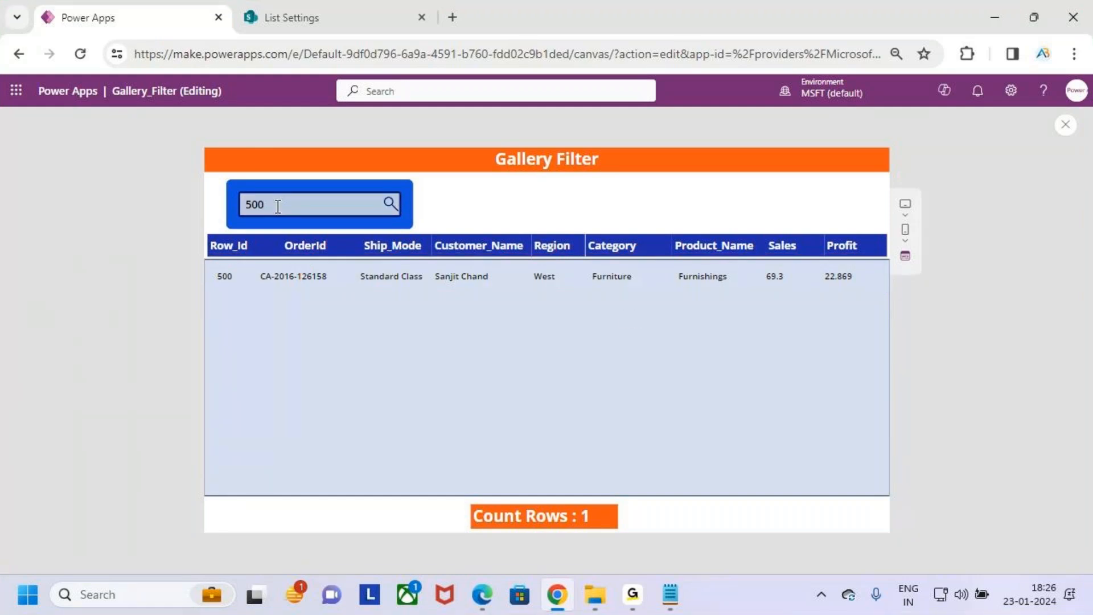
- Change the search text to 501 and examine the gallery area for a matching record
key(BackSpace)
text(1)
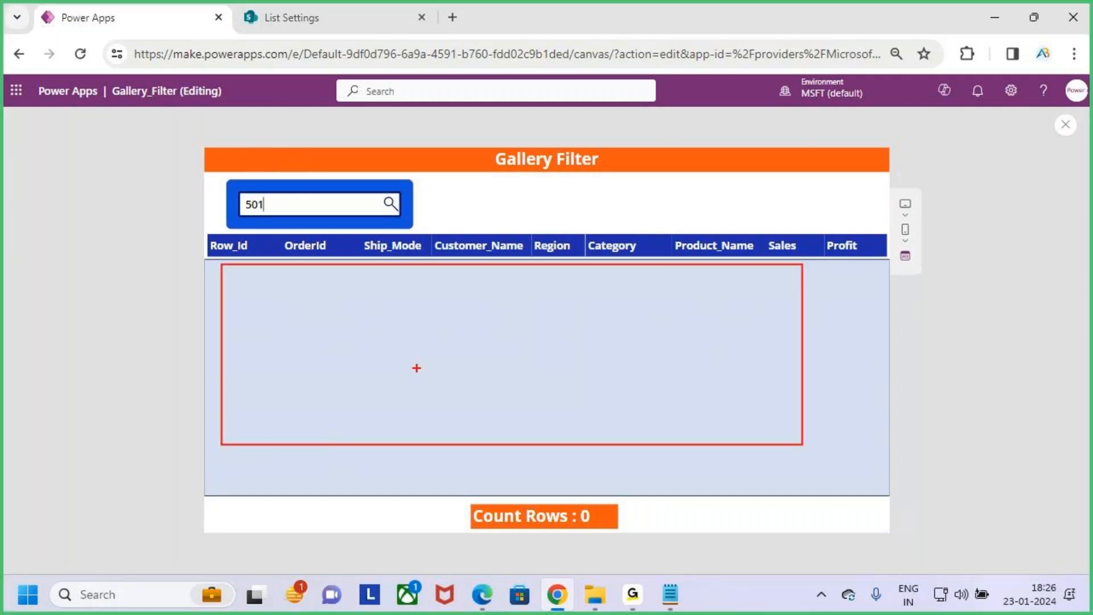
mouse_move(223, 283)
mouse_down()
mouse_move(215, 319)
mouse_move(256, 281)
mouse_up()
mouse_move(271, 286)
mouse_down()
mouse_move(292, 333)
mouse_move(344, 305)
mouse_up()
key(Escape)
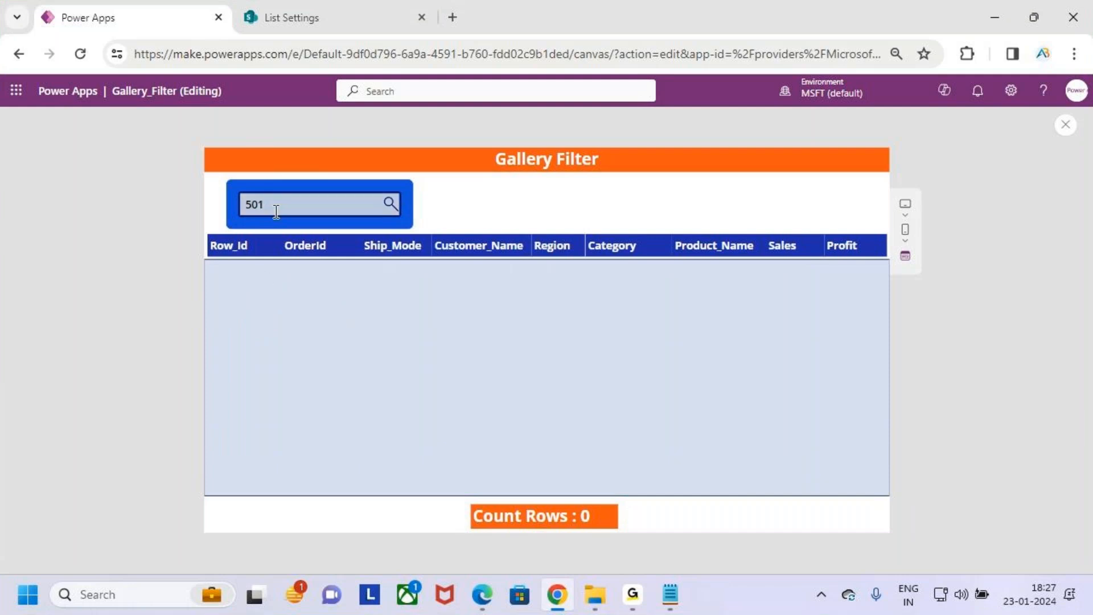
- Change the search text back to 500, and then empty the search box
key(BackSpace)
text(0)
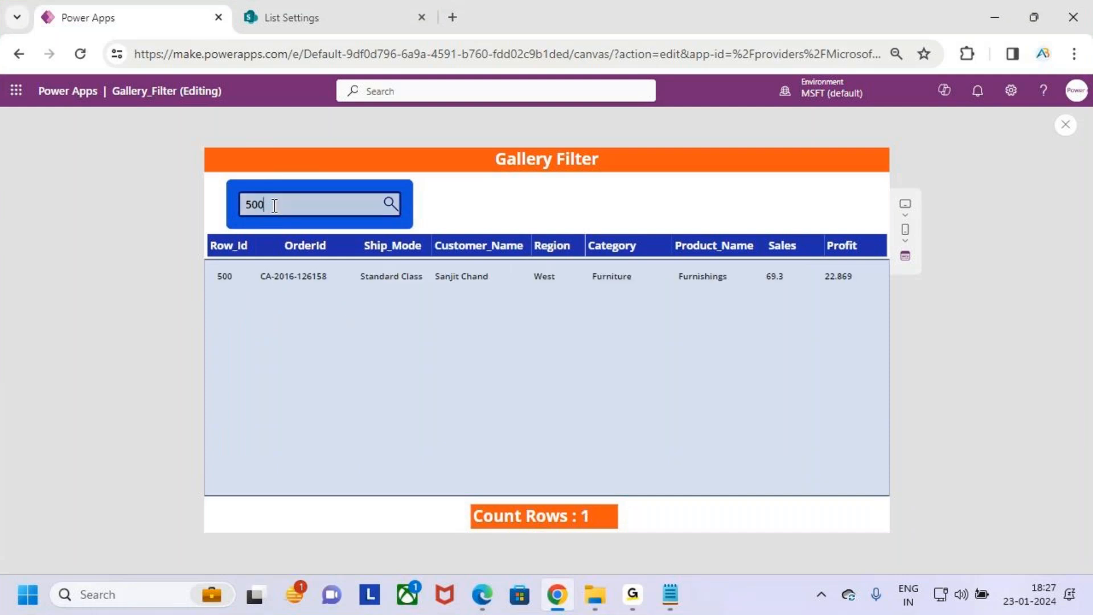
key(BackSpace)
key(BackSpace)
key(BackSpace)
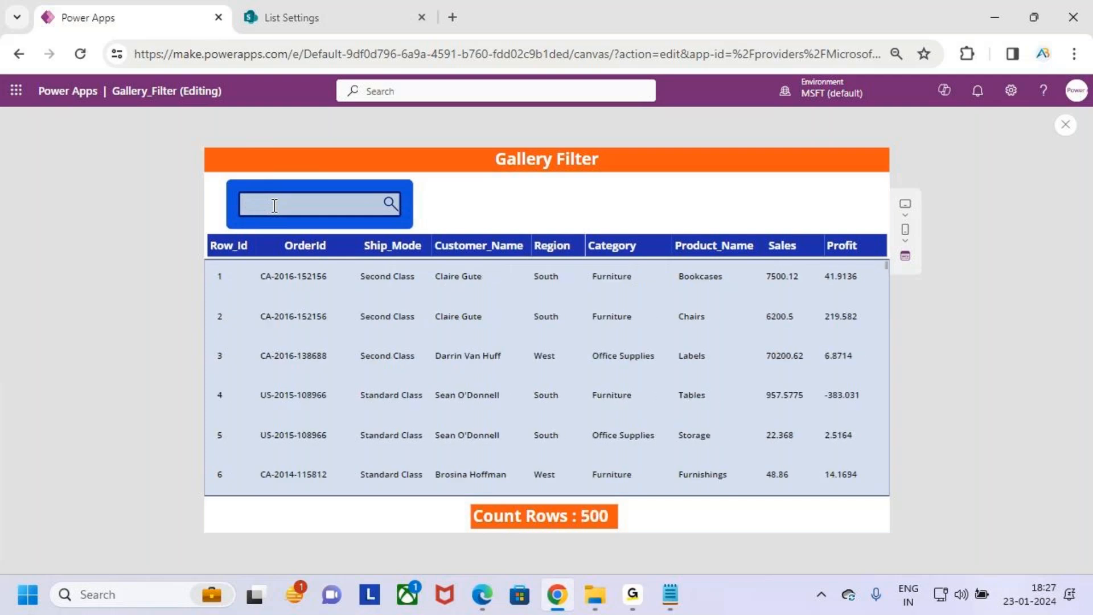
- Search the gallery for 498, replace the text with 501, and examine the gallery area
text(498)
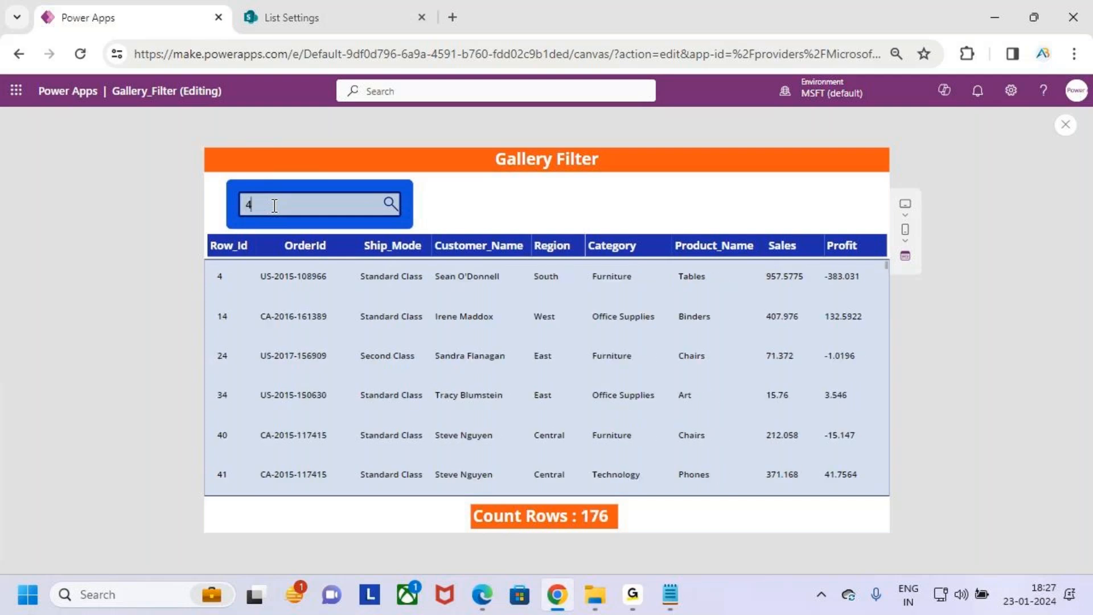
key(BackSpace)
key(BackSpace)
key(BackSpace)
text(501)
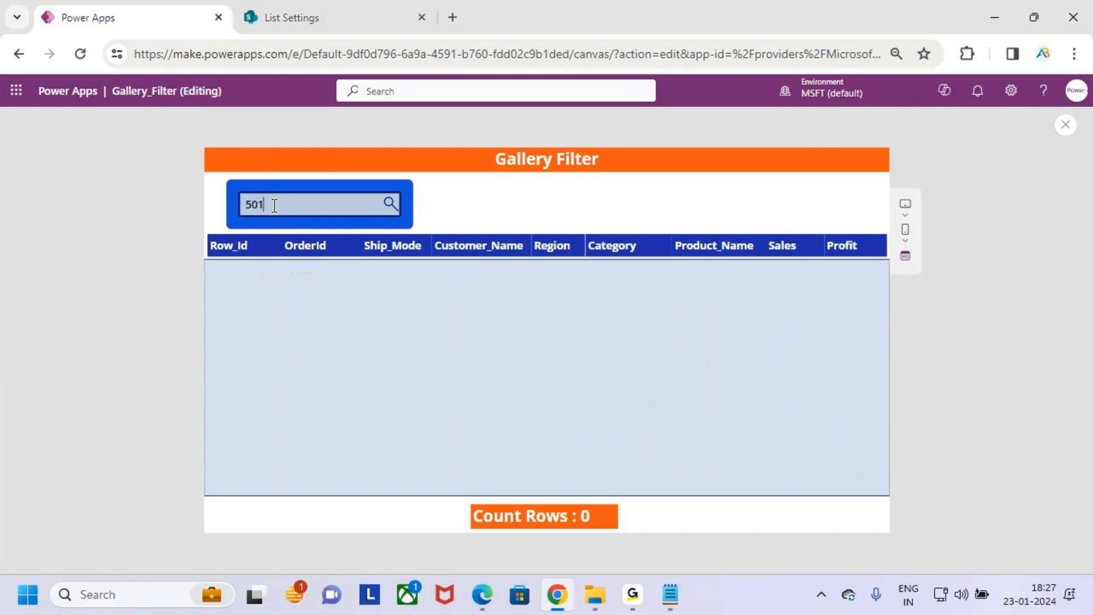
mouse_move(212, 266)
mouse_down()
mouse_move(626, 366)
mouse_move(770, 375)
mouse_up()
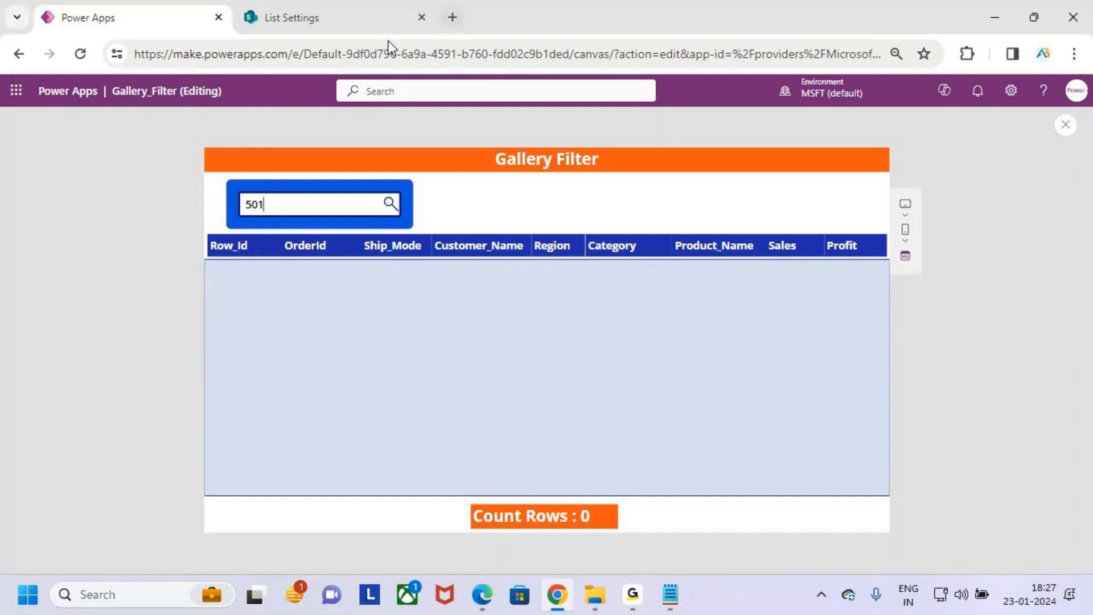
- Switch to SharePoint, open the Orders list, and locate the records around Row_Id 500 and 501
click(288, 10)
click(149, 209)
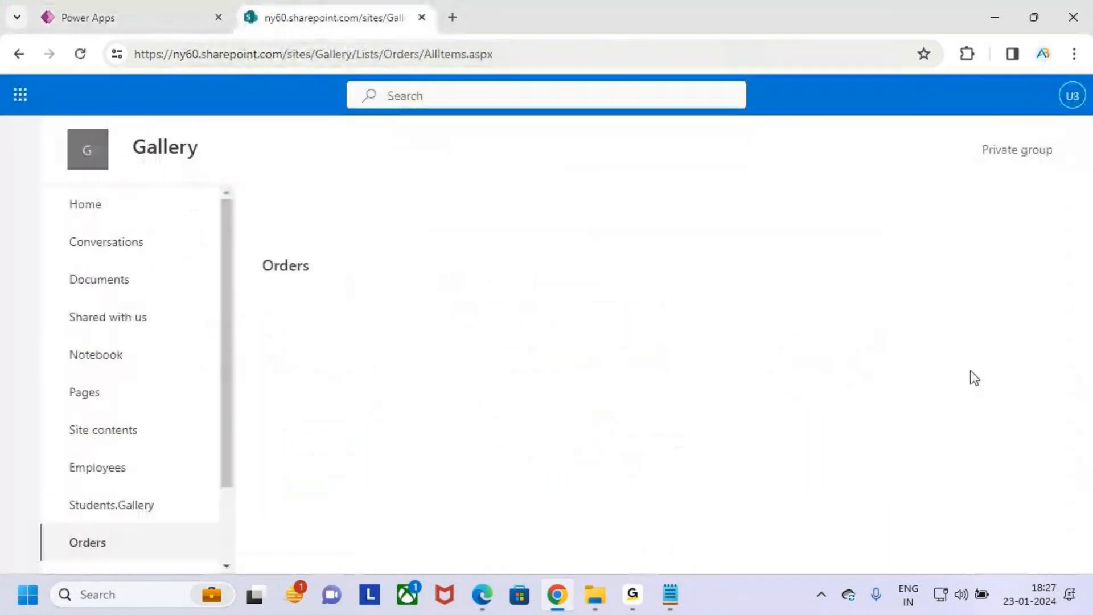
drag(1089, 273, 1088, 527)
drag(1088, 378, 1088, 540)
scroll(463, 422, up, 3)
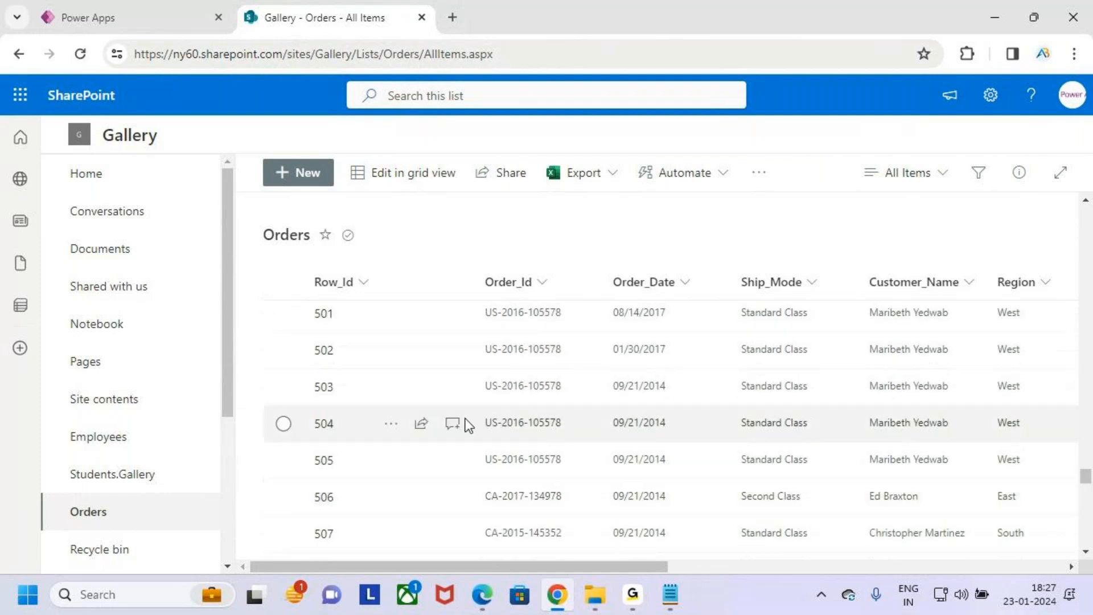
mouse_move(291, 382)
mouse_down()
mouse_move(374, 412)
mouse_move(393, 360)
mouse_move(414, 344)
mouse_up()
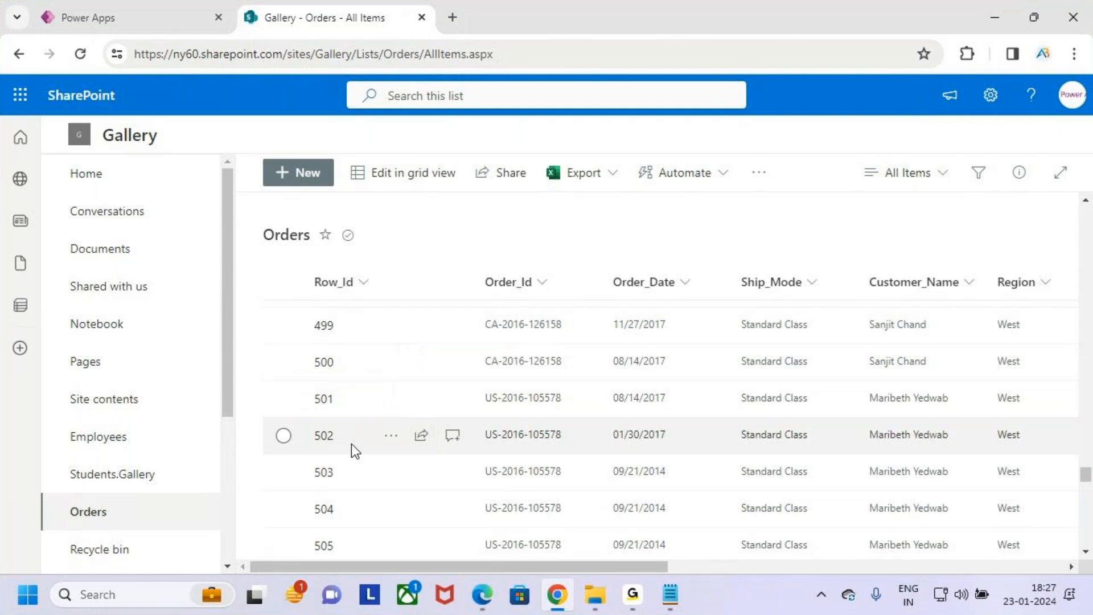
- Switch back to Power Apps, exit the preview, and review the 501 search text against the gallery's Row_Id column
click(126, 7)
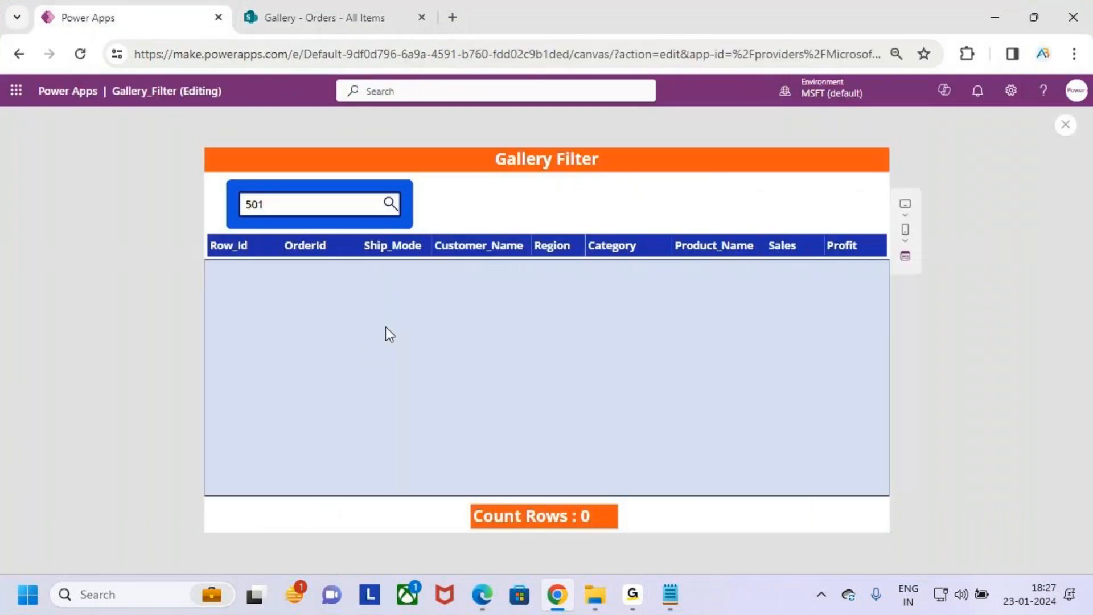
click(1067, 127)
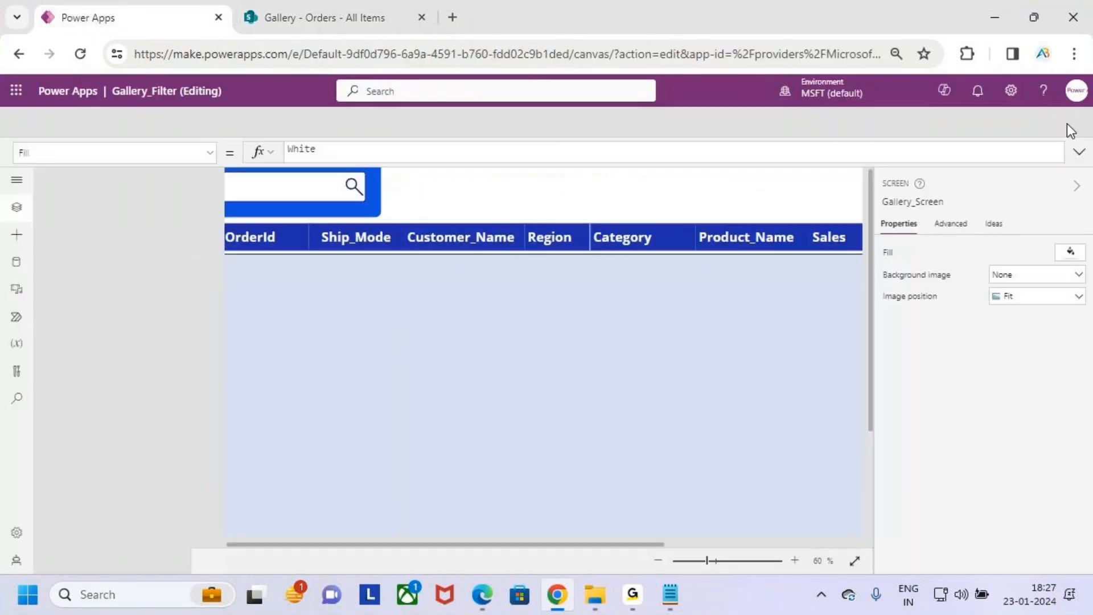
click(672, 391)
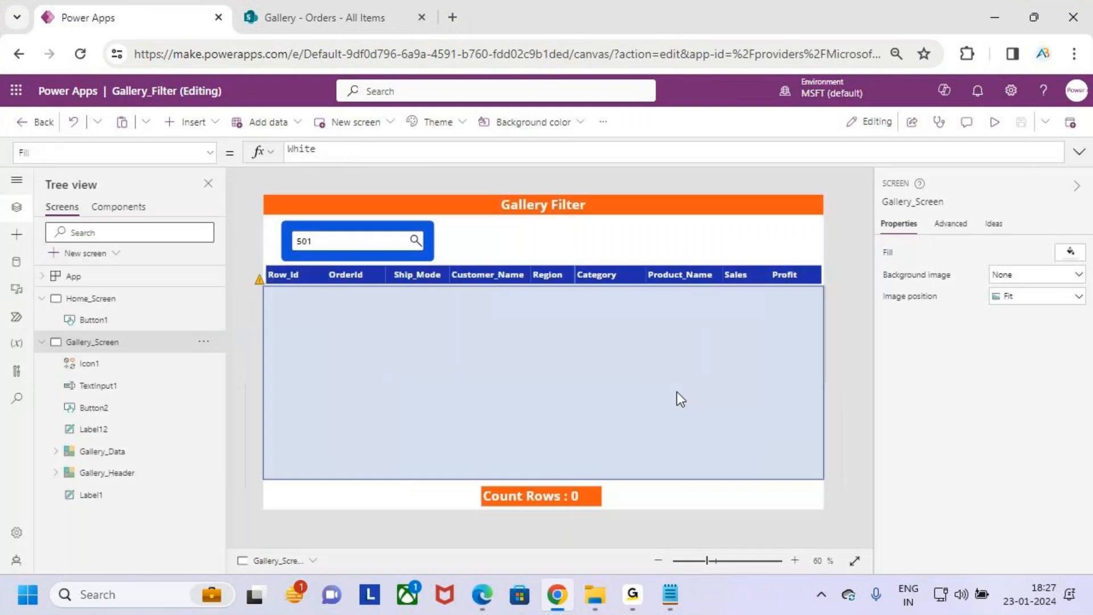
key(ctrl+2)
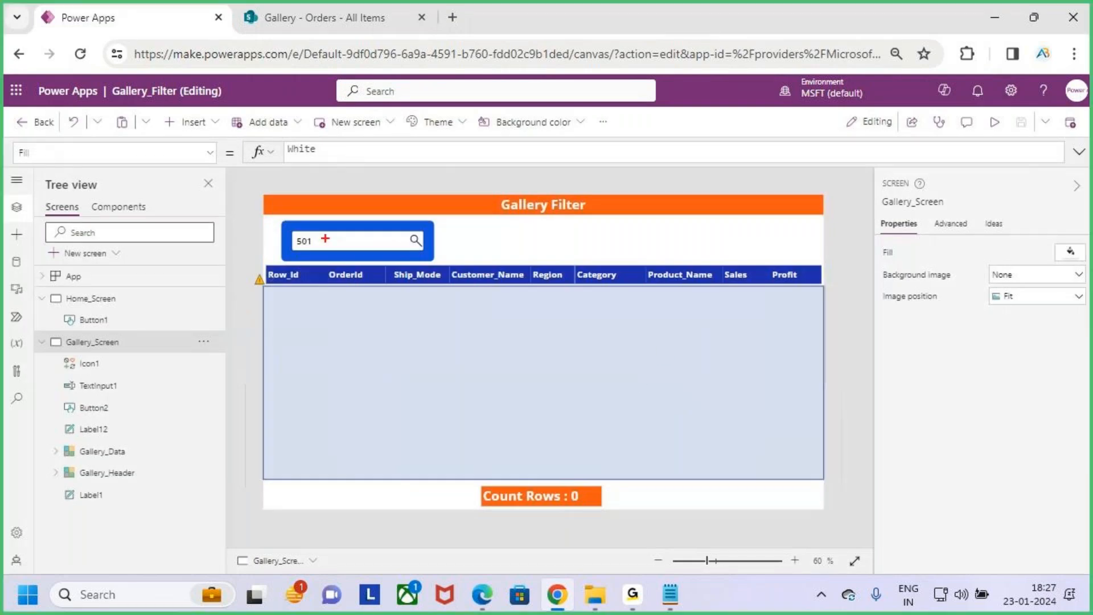
drag(291, 231, 432, 252)
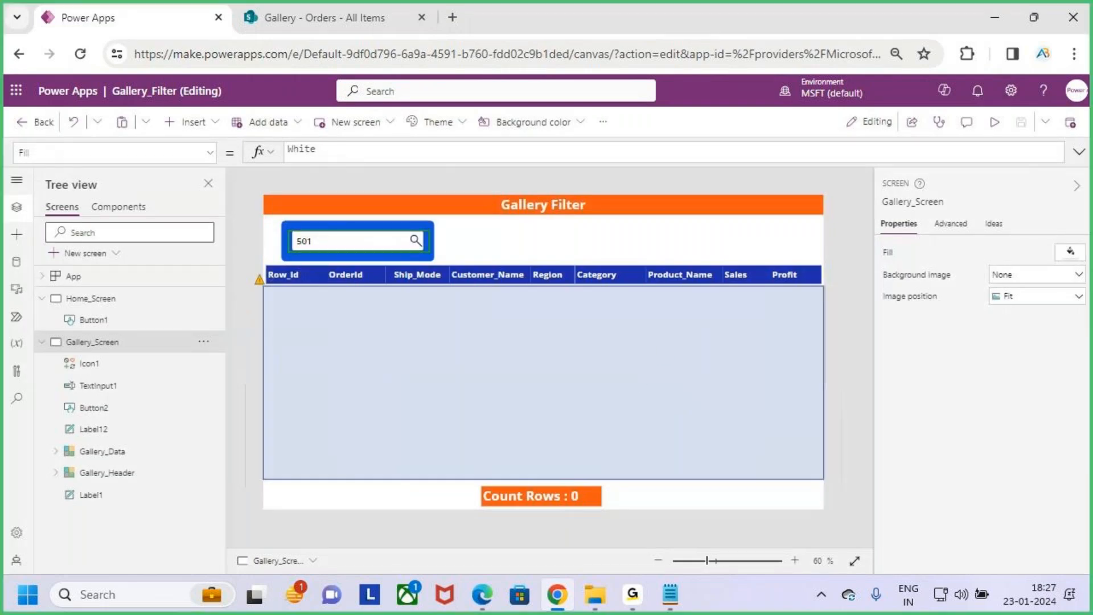
drag(362, 231, 371, 233)
drag(279, 310, 316, 313)
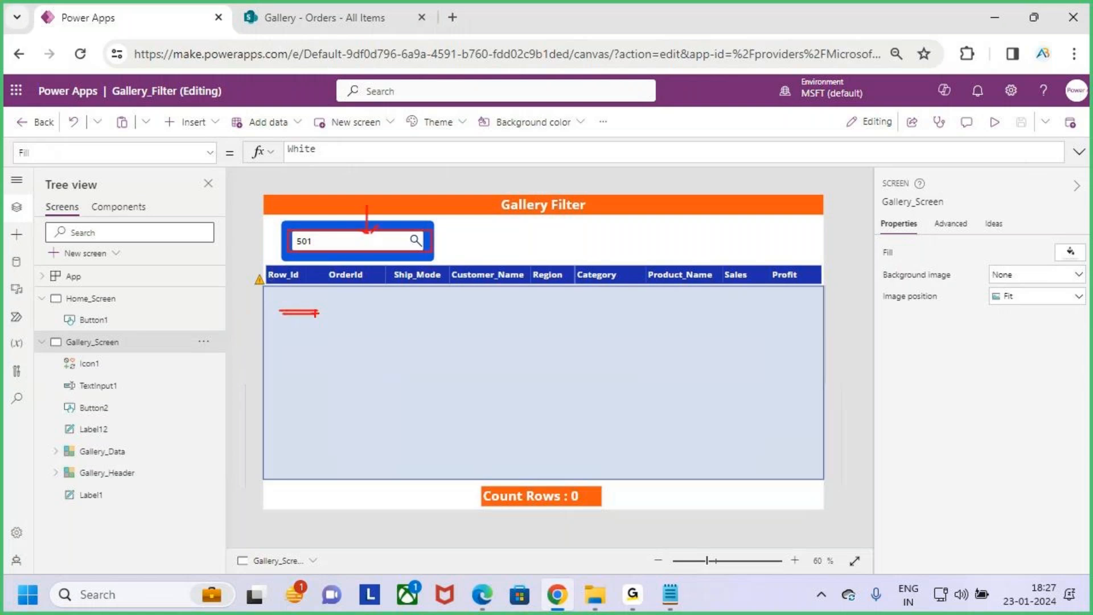
key(Escape)
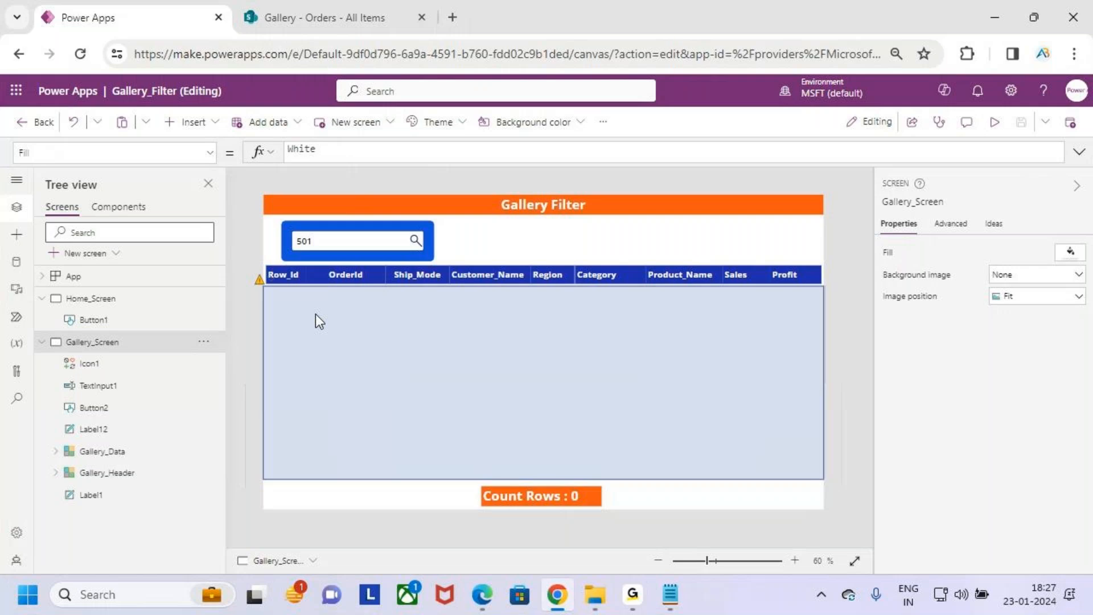
- Select the Gallery_Data gallery and expand its Items formula to review the "Title" column argument
click(595, 358)
click(645, 151)
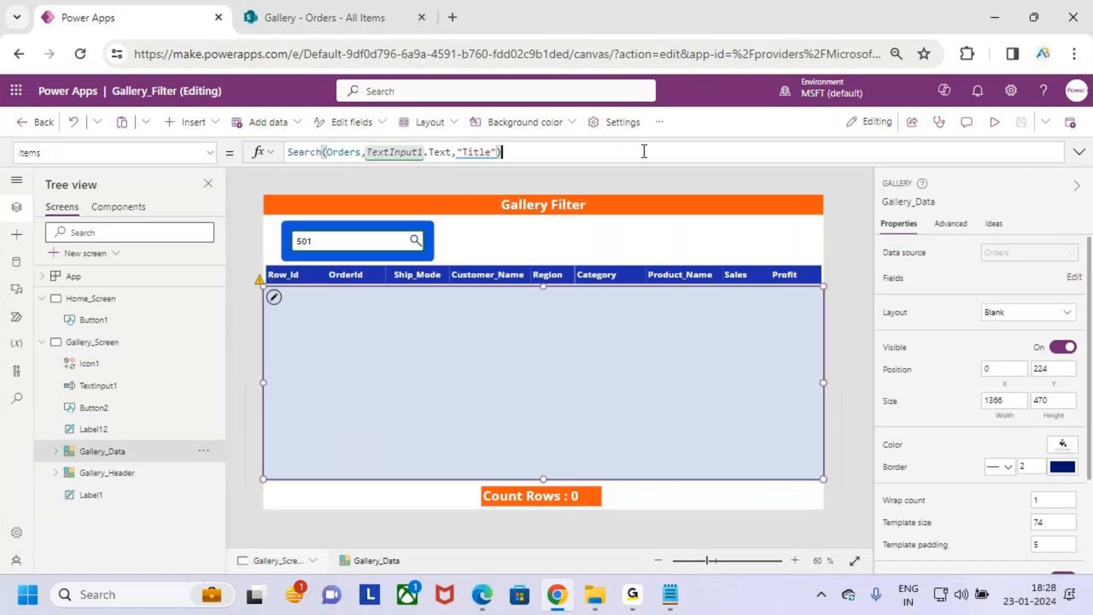
click(1078, 152)
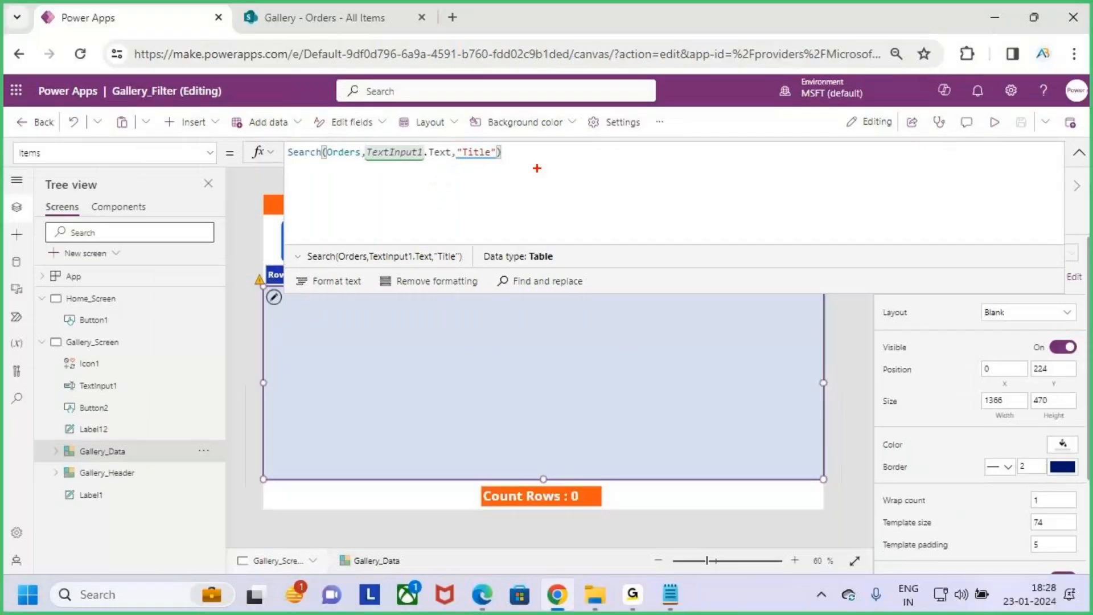
drag(438, 140, 528, 169)
drag(481, 112, 482, 147)
key(Escape)
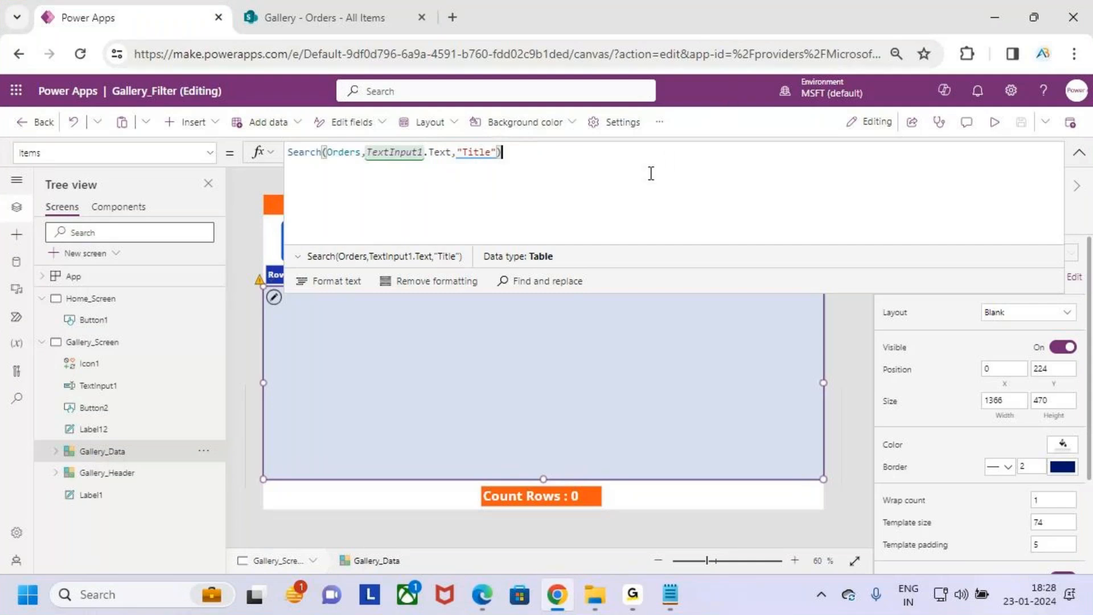
- Enlarge the page to 90% zoom and examine the Search function and its "Title" argument in the gallery's Items formula
key(ctrl+plus)
key(ctrl+minus)
click(724, 80)
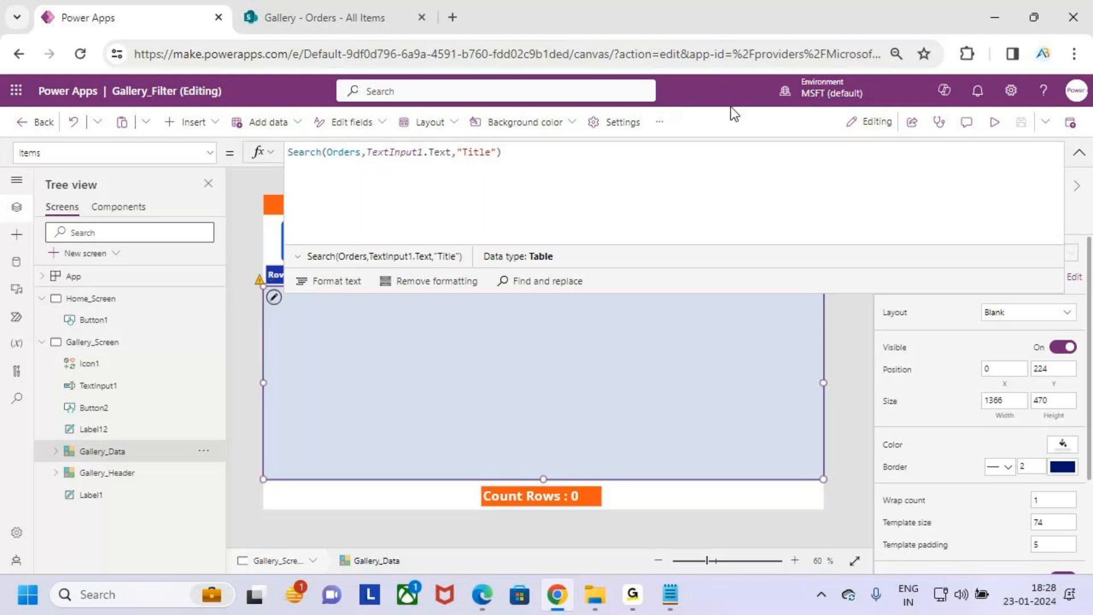
key(ctrl+plus)
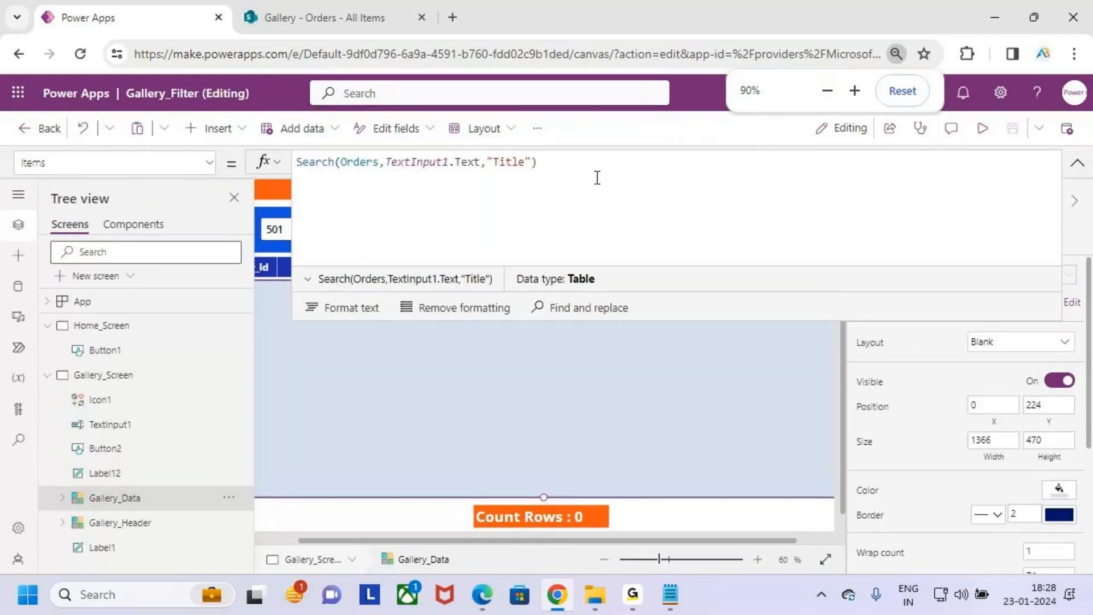
click(611, 186)
key(ctrl+2)
drag(480, 152, 558, 181)
drag(519, 128, 520, 150)
drag(513, 145, 521, 160)
drag(300, 175, 319, 174)
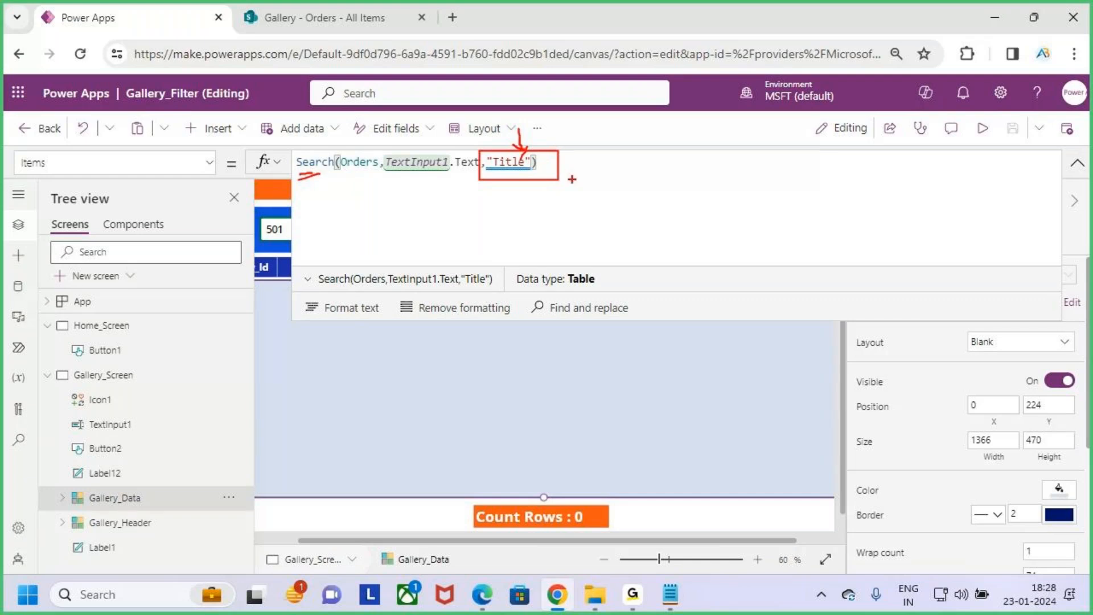
drag(297, 177, 348, 152)
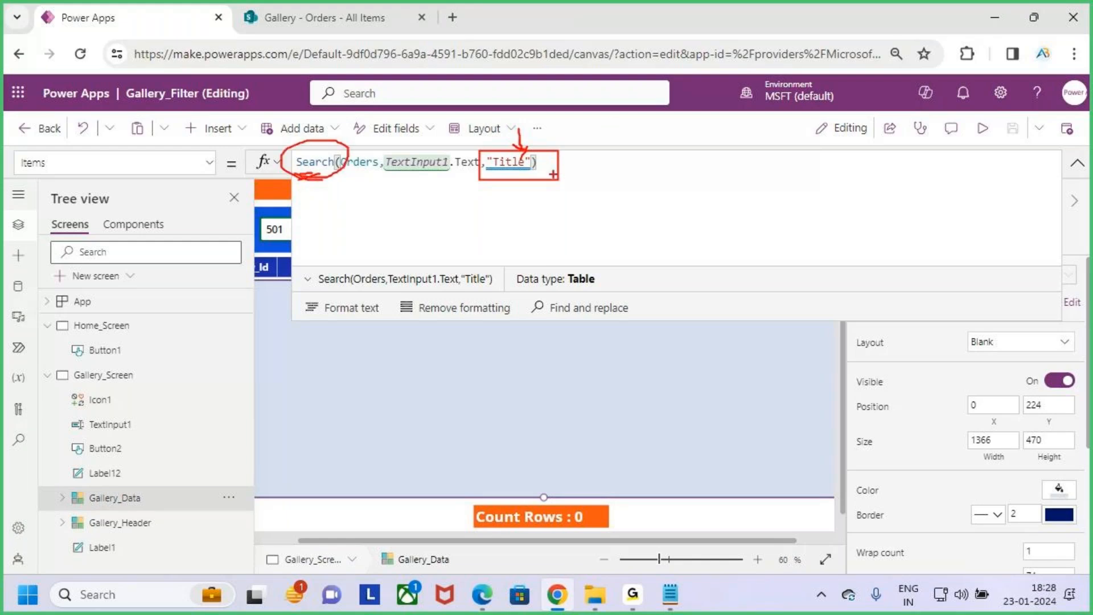
- Annotate the Search formula with the numbers 500 and 501, and clear the markings
mouse_move(350, 88)
mouse_down()
mouse_move(348, 33)
mouse_move(373, 69)
mouse_up()
mouse_move(655, 159)
mouse_down()
mouse_move(652, 220)
mouse_move(636, 215)
mouse_up()
mouse_move(652, 161)
mouse_down()
mouse_move(706, 178)
mouse_move(739, 171)
mouse_move(718, 188)
mouse_up()
drag(633, 243, 831, 192)
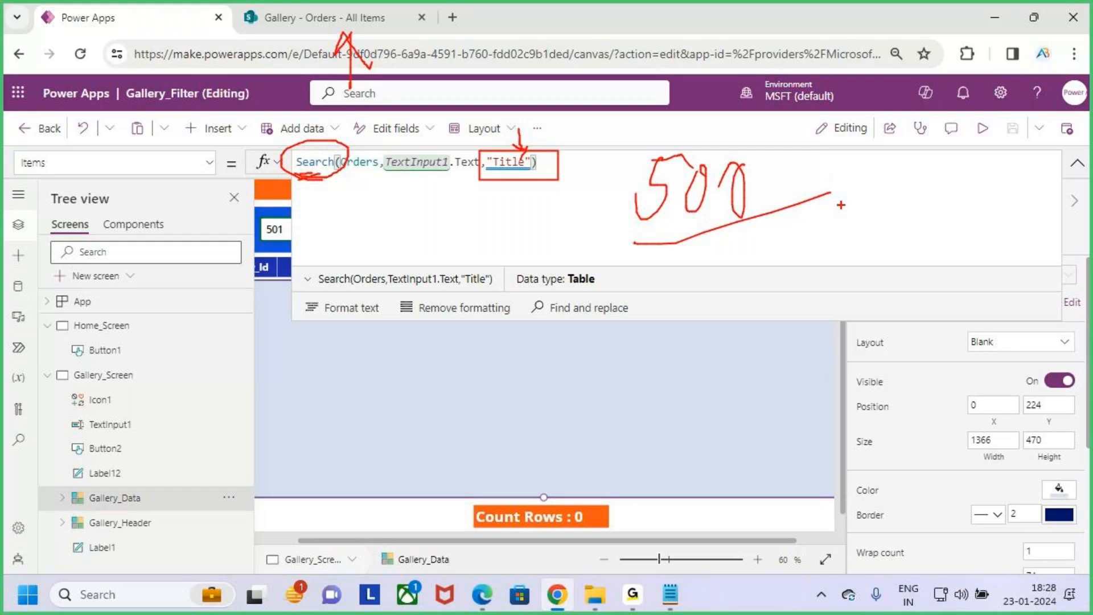
drag(786, 278, 750, 328)
mouse_move(760, 279)
mouse_down()
mouse_move(827, 282)
mouse_move(854, 301)
mouse_move(872, 344)
mouse_up()
drag(748, 404, 917, 342)
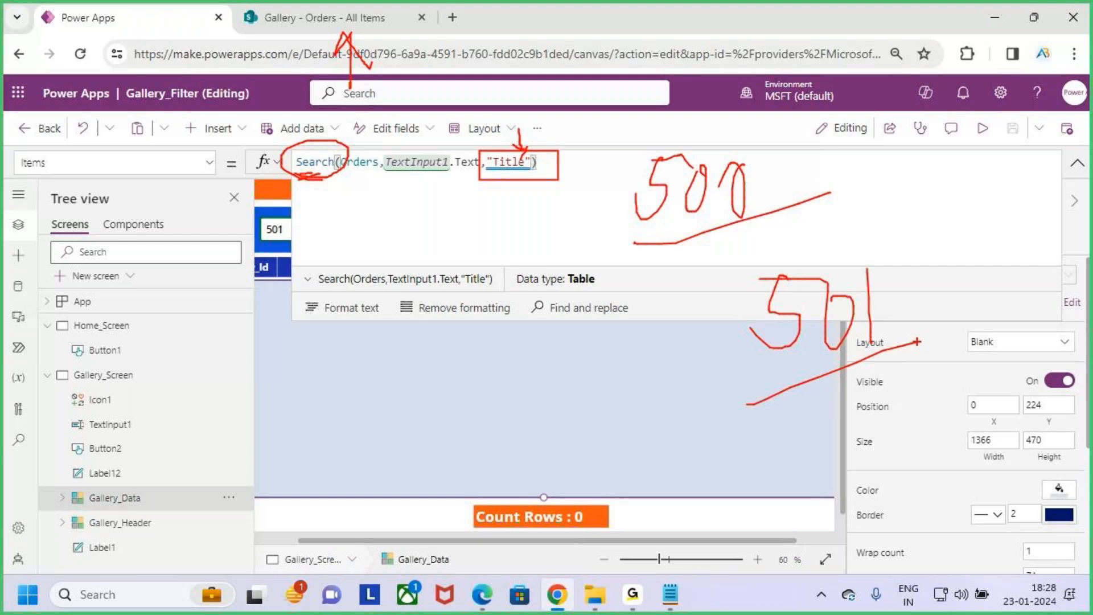
key(Escape)
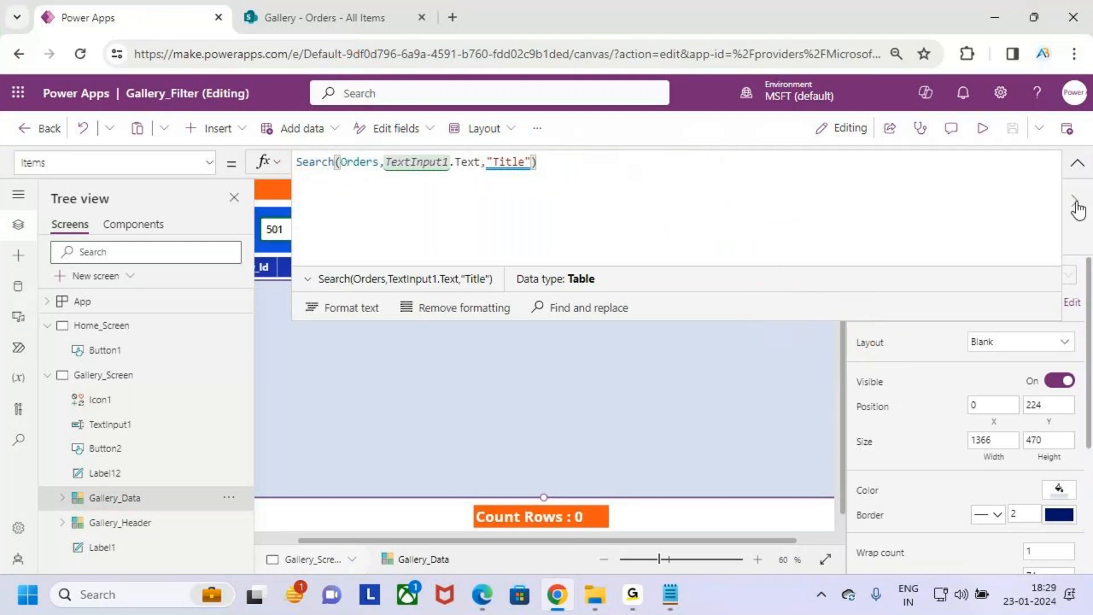
- Collapse the expanded formula and read the delegation warning attached to "Title" in the Items formula
click(1078, 164)
click(506, 161)
key(ctrl+2)
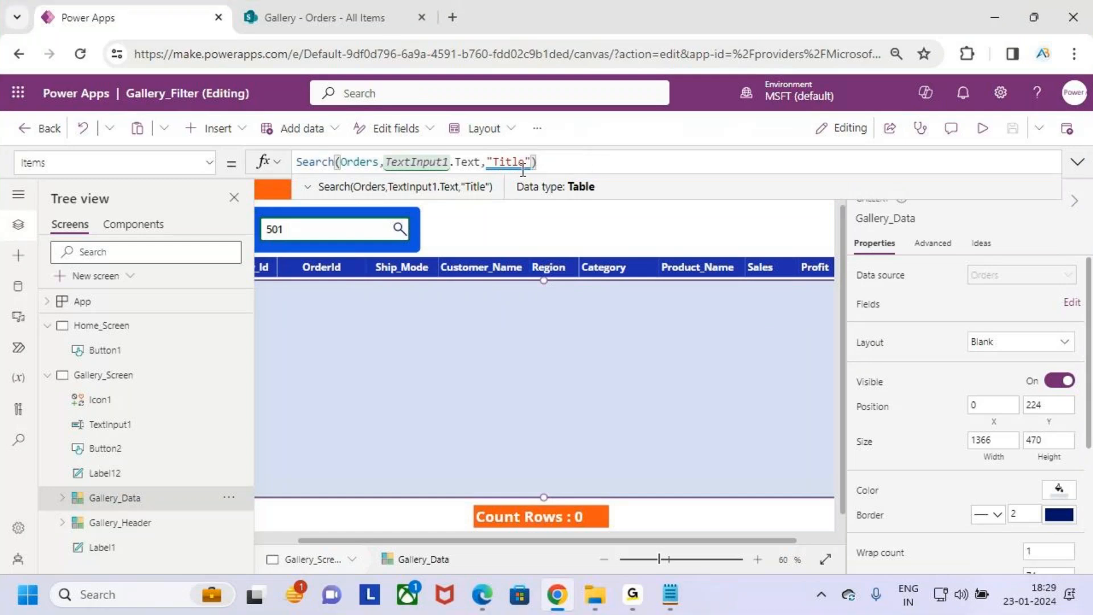
mouse_move(520, 163)
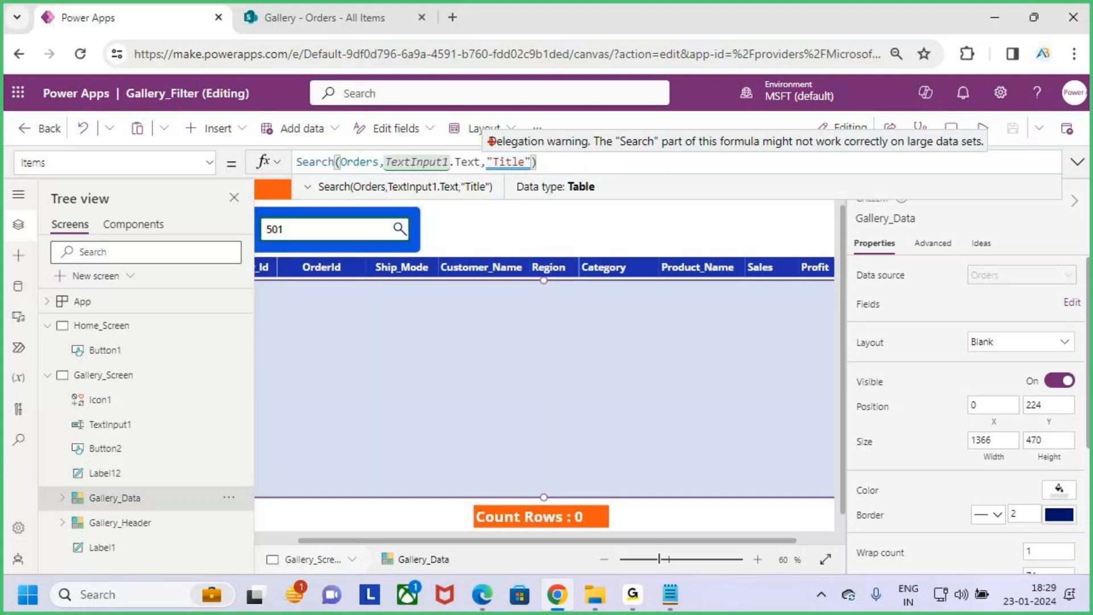
drag(480, 132, 592, 153)
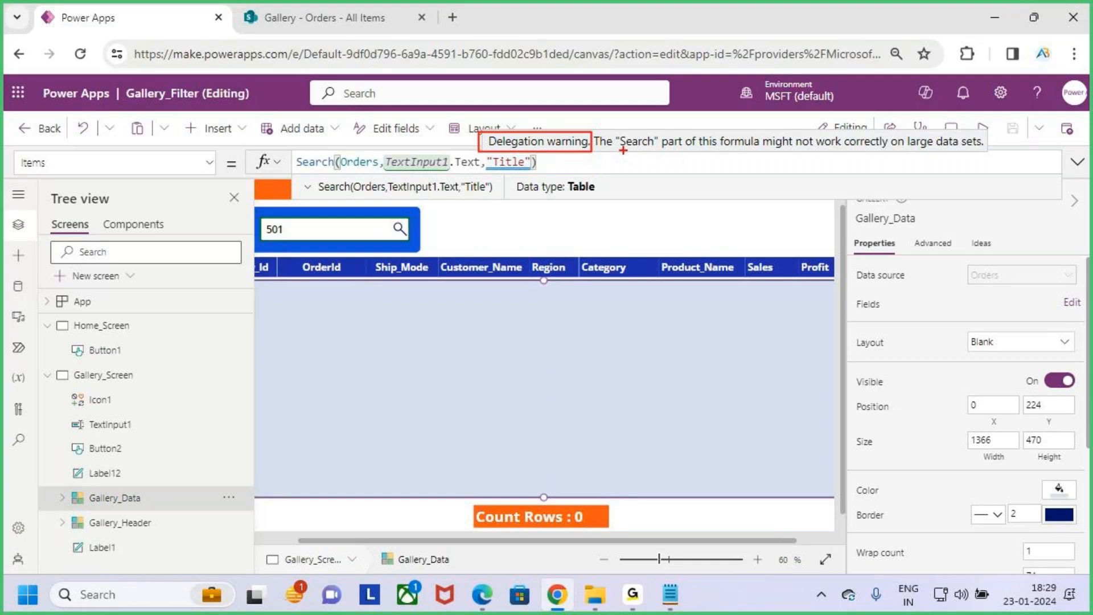
drag(702, 151, 985, 149)
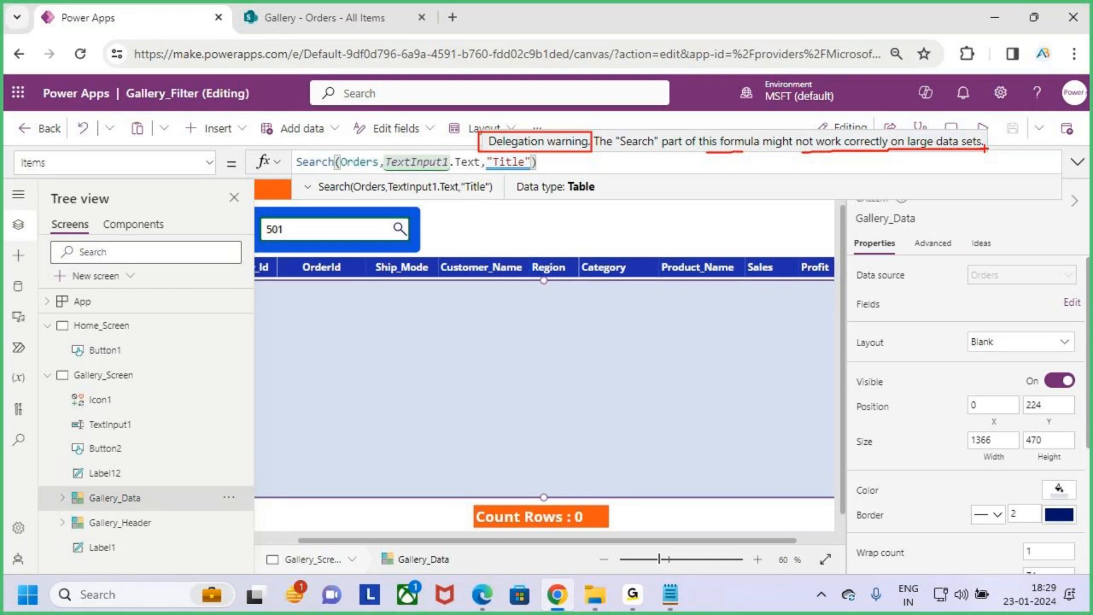
- Annotate the canvas below the formula with an underlined 500, redrawing it once, and clear all markings
mouse_move(606, 217)
mouse_down()
mouse_move(581, 239)
mouse_move(622, 216)
mouse_move(634, 253)
mouse_move(650, 254)
mouse_up()
drag(701, 188, 690, 267)
drag(504, 349, 796, 263)
key(ctrl+z)
key(ctrl+z)
key(ctrl+z)
key(ctrl+z)
key(ctrl+z)
key(ctrl+z)
mouse_move(578, 222)
mouse_down()
mouse_move(592, 299)
mouse_move(544, 288)
mouse_move(614, 218)
mouse_up()
mouse_move(634, 241)
mouse_down()
mouse_move(615, 275)
mouse_move(655, 239)
mouse_up()
mouse_move(706, 234)
mouse_down()
mouse_move(692, 282)
mouse_move(707, 233)
mouse_up()
drag(489, 366, 800, 285)
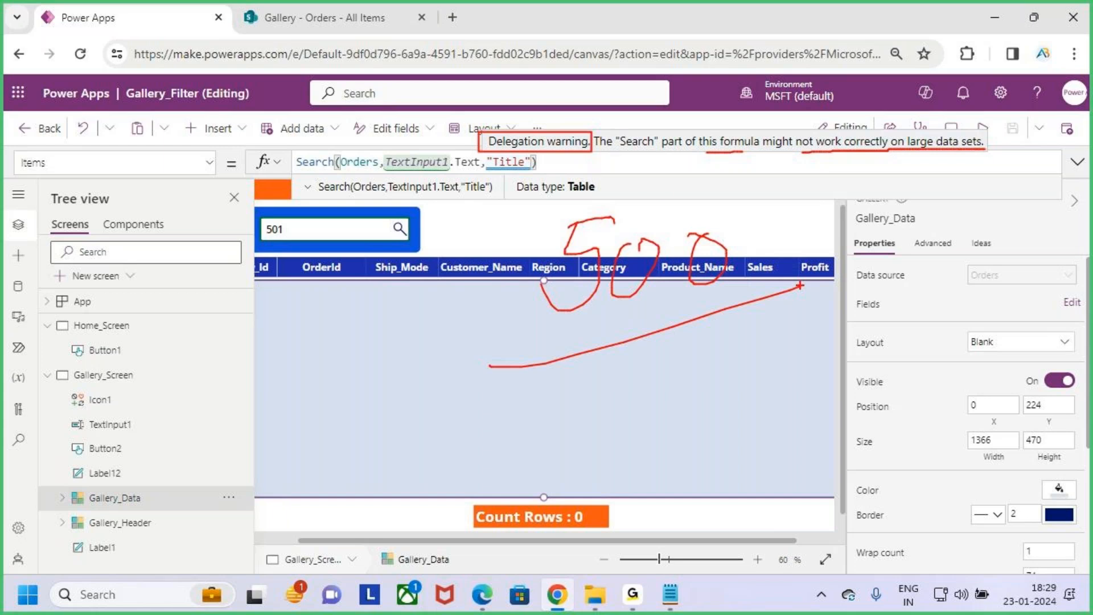
key(Escape)
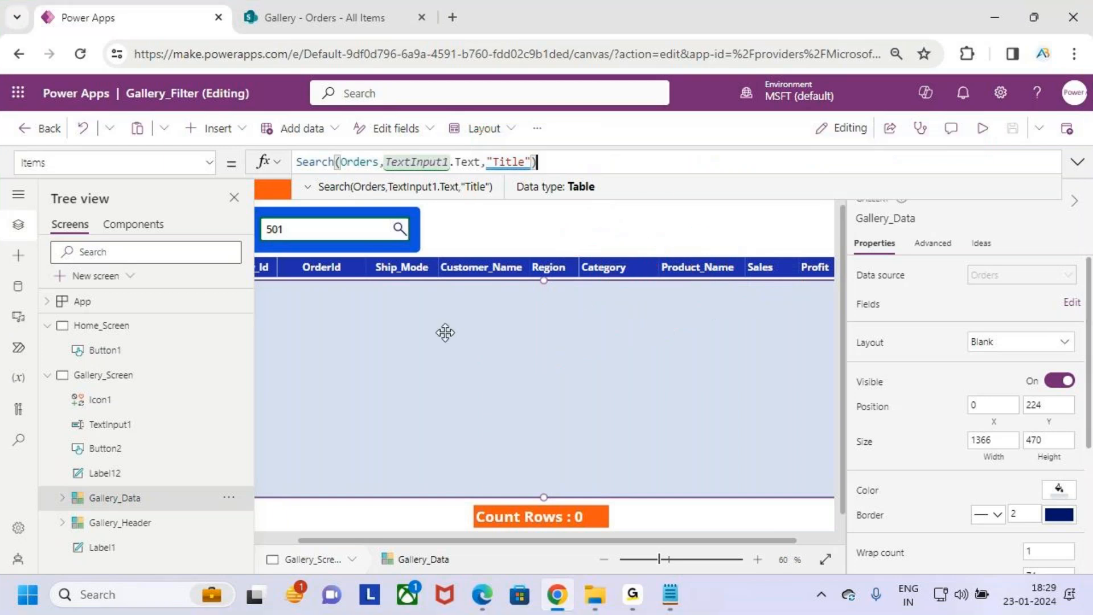
- Reduce the canvas view to 50% and go from the gallery's warning marker to the Items formula to inspect "Title"
scroll(403, 339, down, 1)
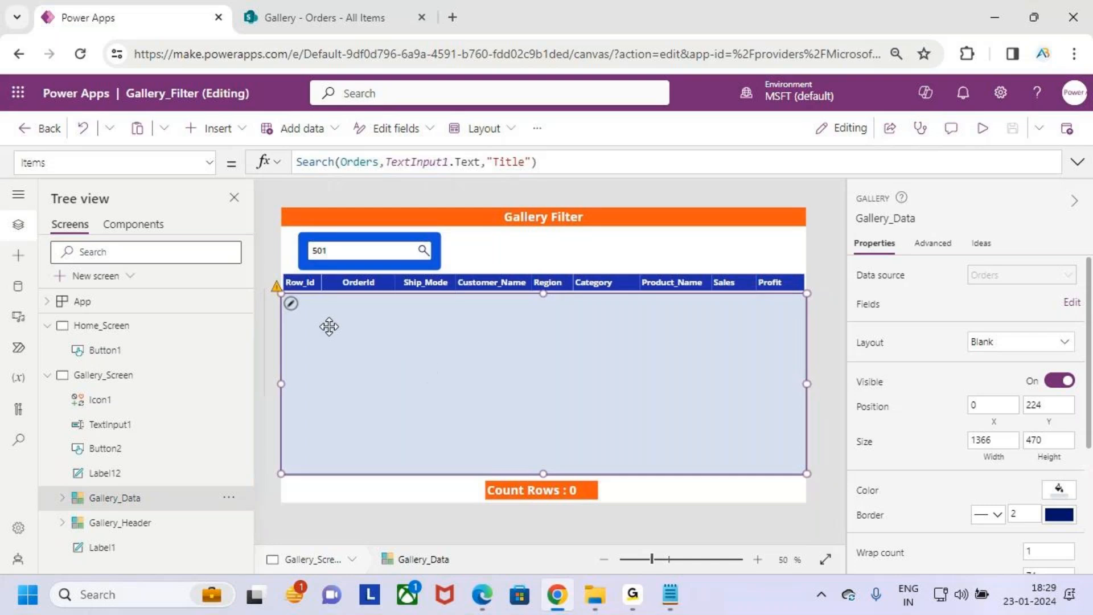
key(ctrl+2)
mouse_move(263, 272)
mouse_down()
mouse_move(321, 314)
mouse_move(327, 217)
mouse_up()
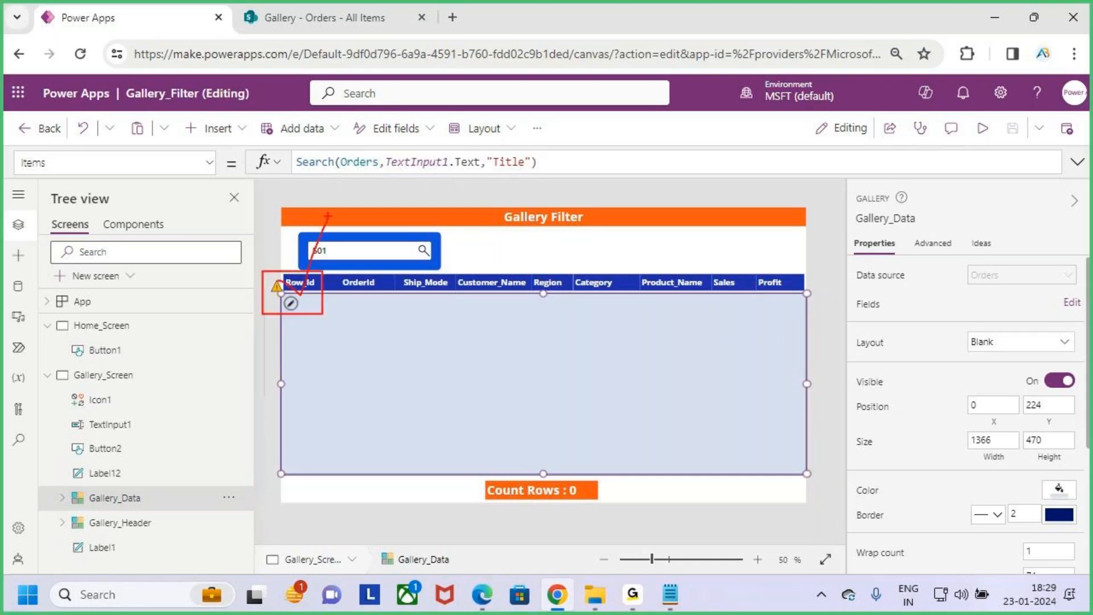
key(Escape)
click(276, 286)
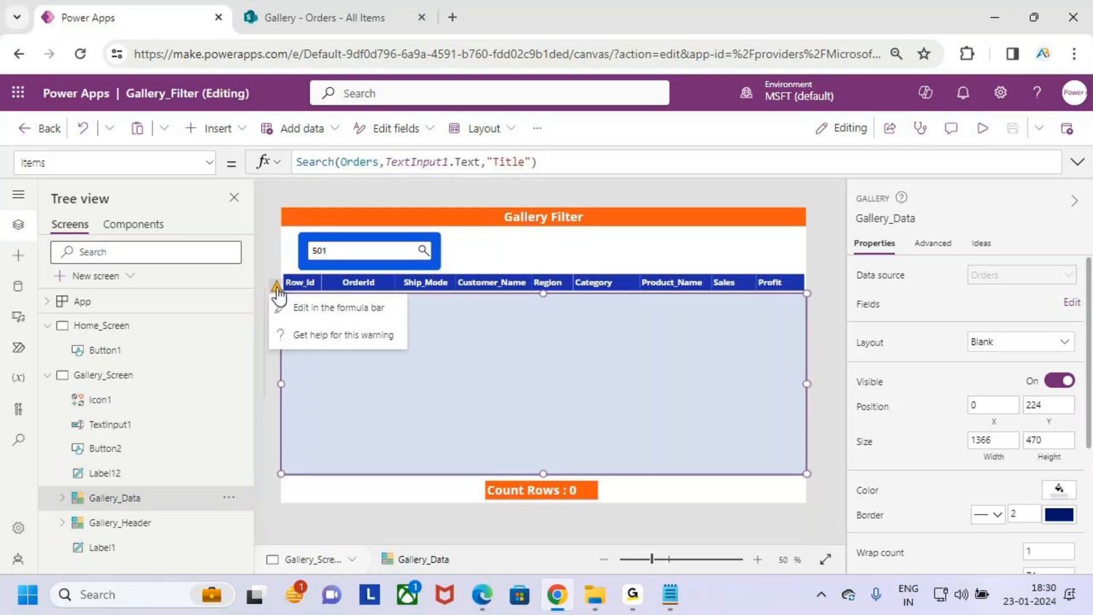
click(313, 309)
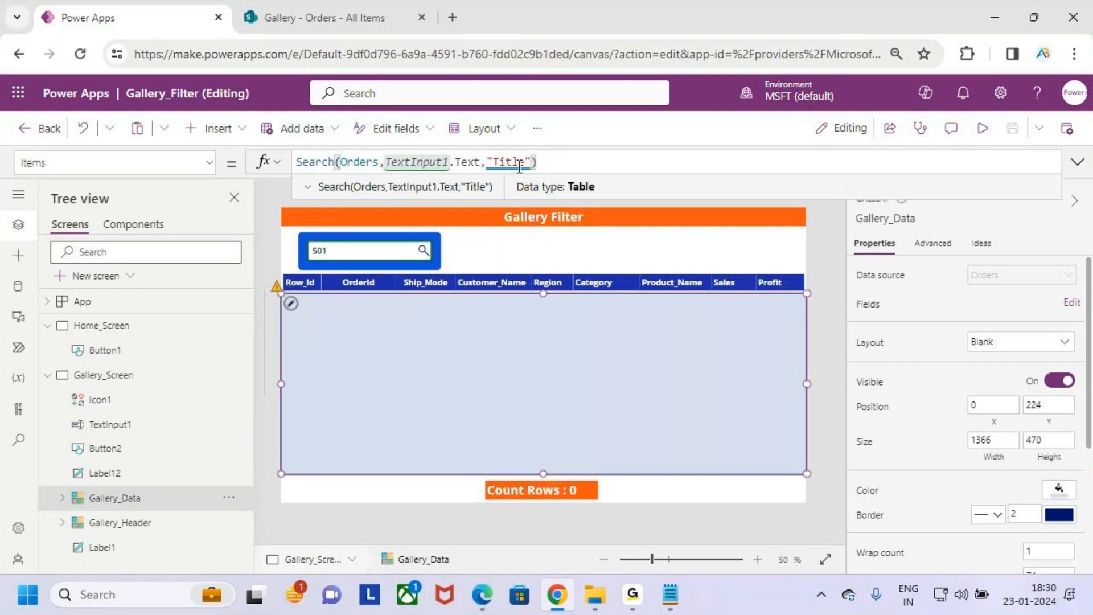
key(ctrl+2)
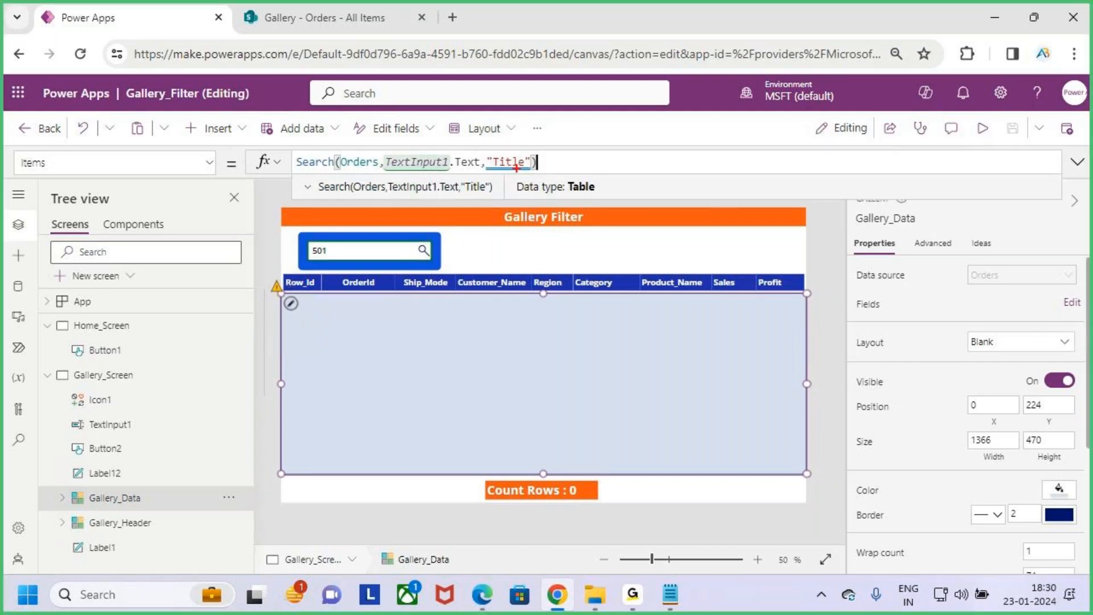
key(Escape)
mouse_move(522, 166)
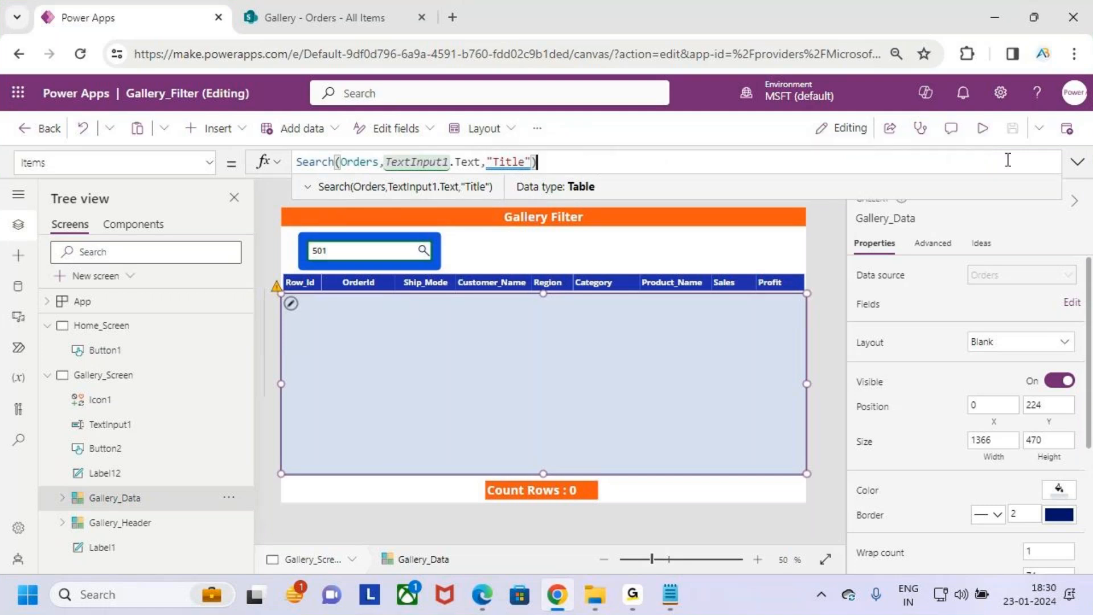
- Run the App checker and show the details of the formula warning on Gallery_Data's Items property
key(ctrl+2)
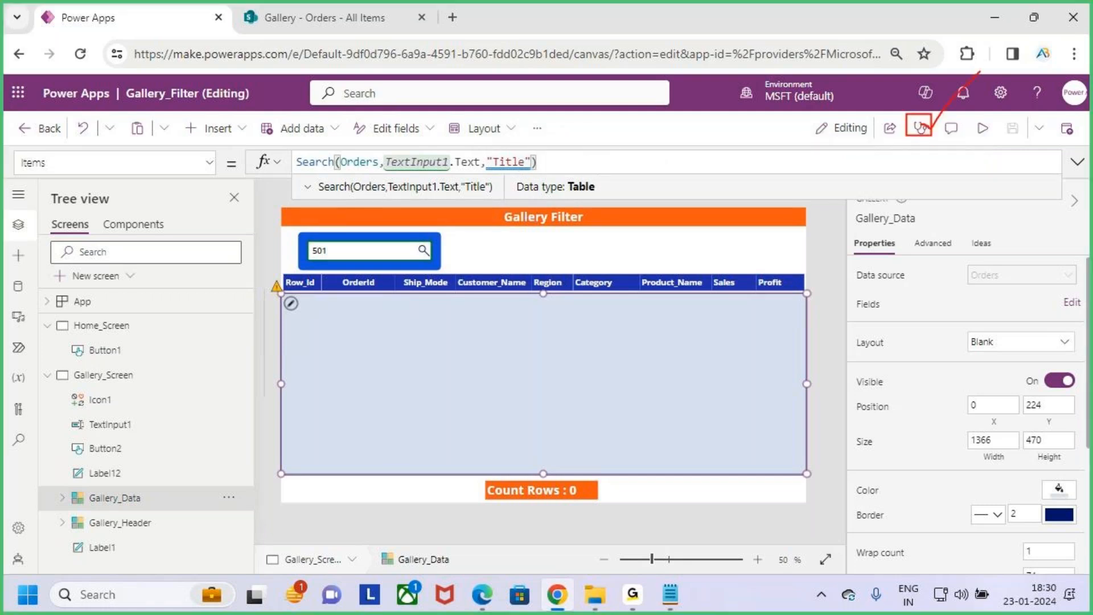
key(Escape)
click(921, 128)
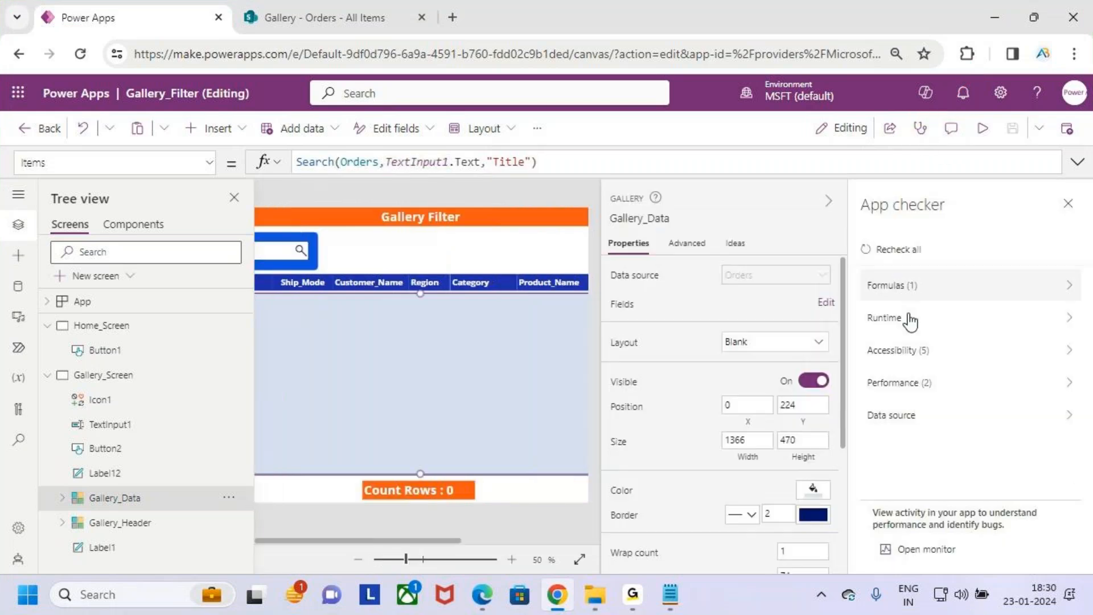
click(901, 290)
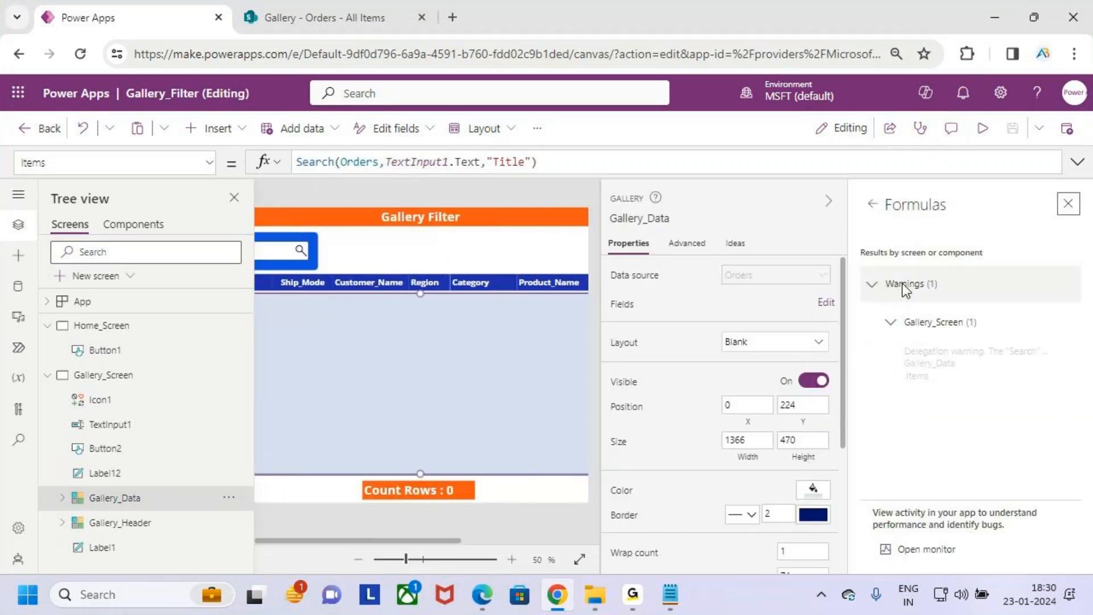
click(1067, 364)
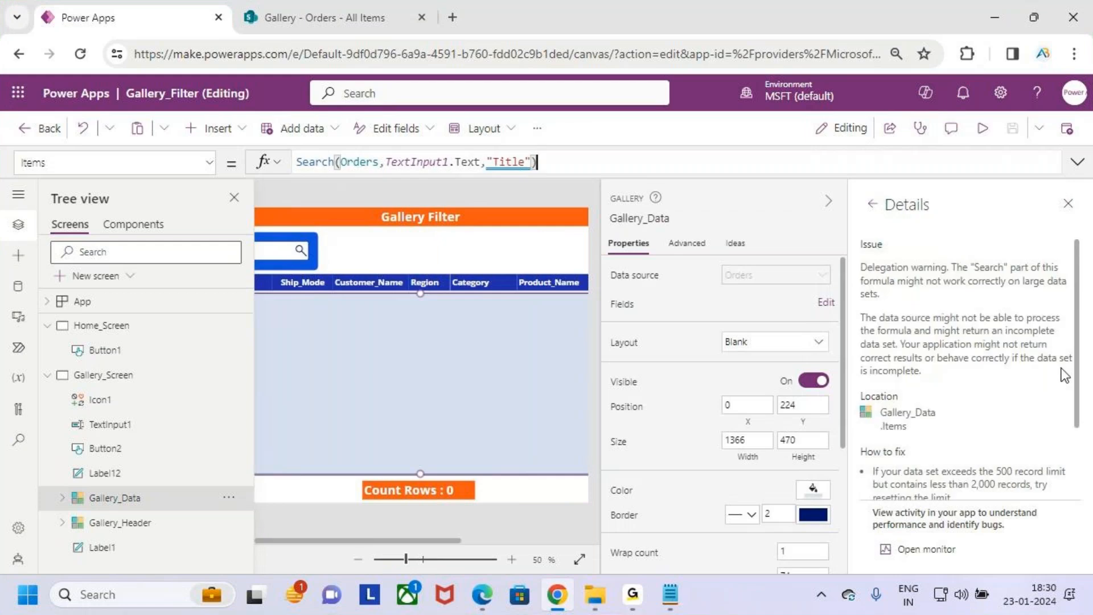
- Read the Search delegation issue in the warning details, close the App checker, and return to the gallery's Items formula
key(ctrl+2)
mouse_move(857, 257)
mouse_down()
mouse_move(921, 277)
mouse_move(1071, 277)
mouse_up()
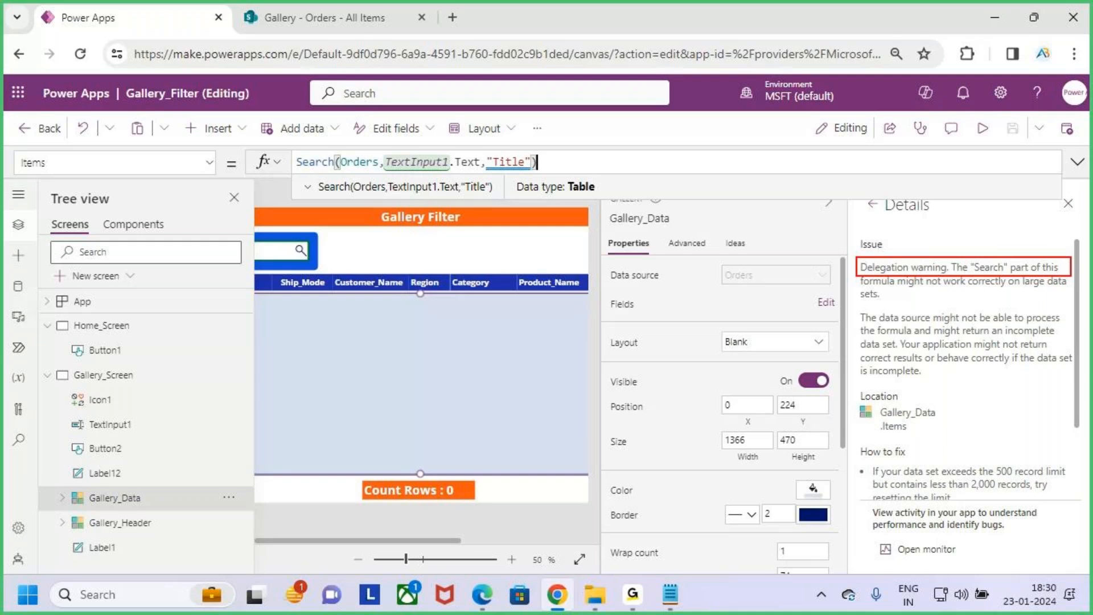
drag(917, 278, 1036, 291)
drag(860, 299, 899, 299)
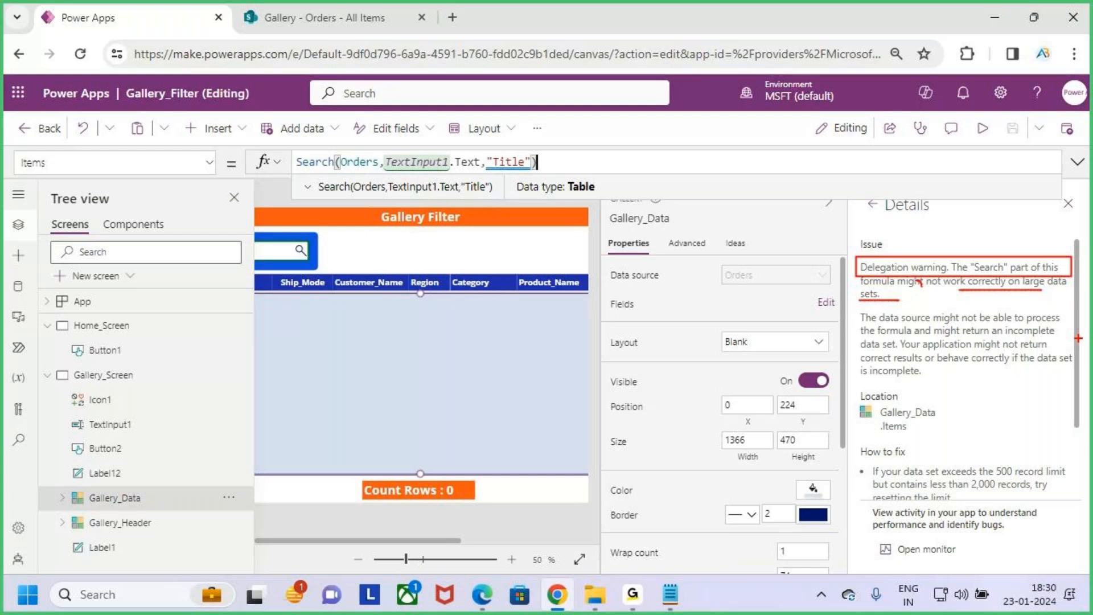
key(Escape)
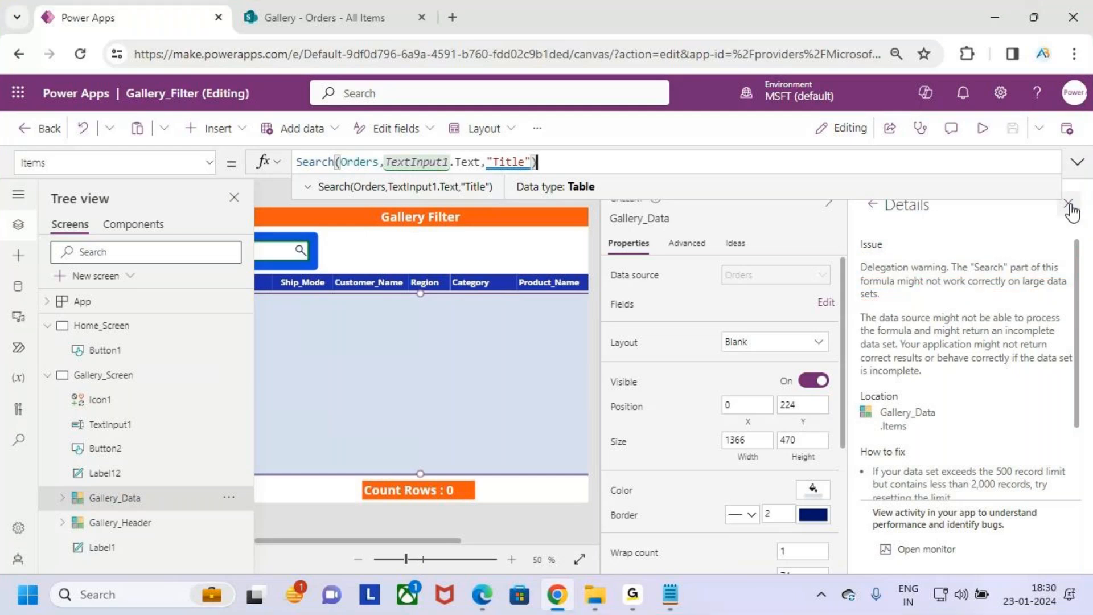
click(1069, 203)
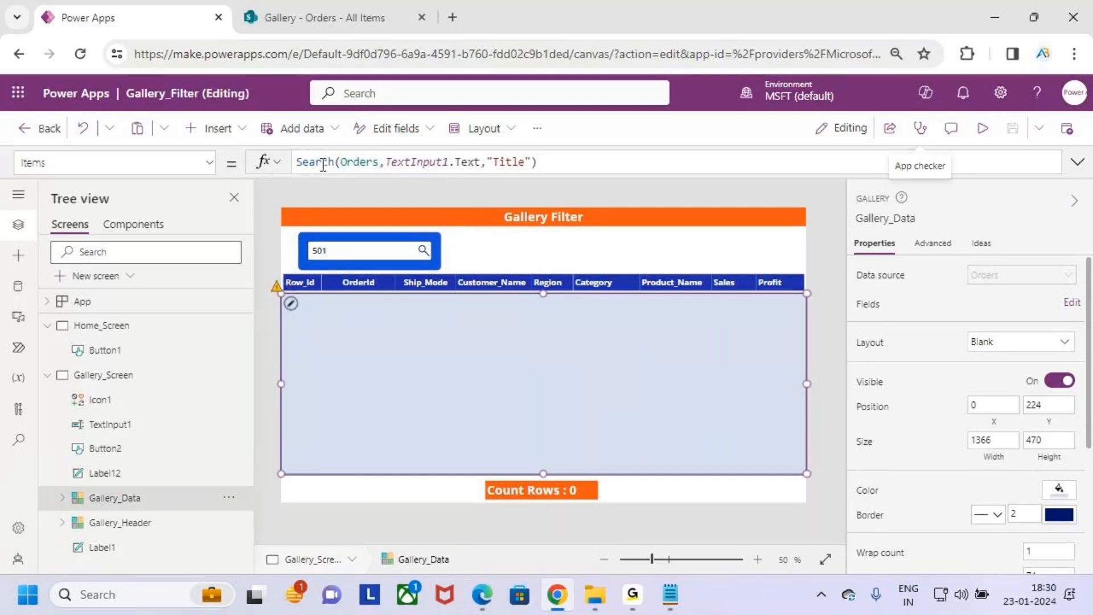
click(532, 163)
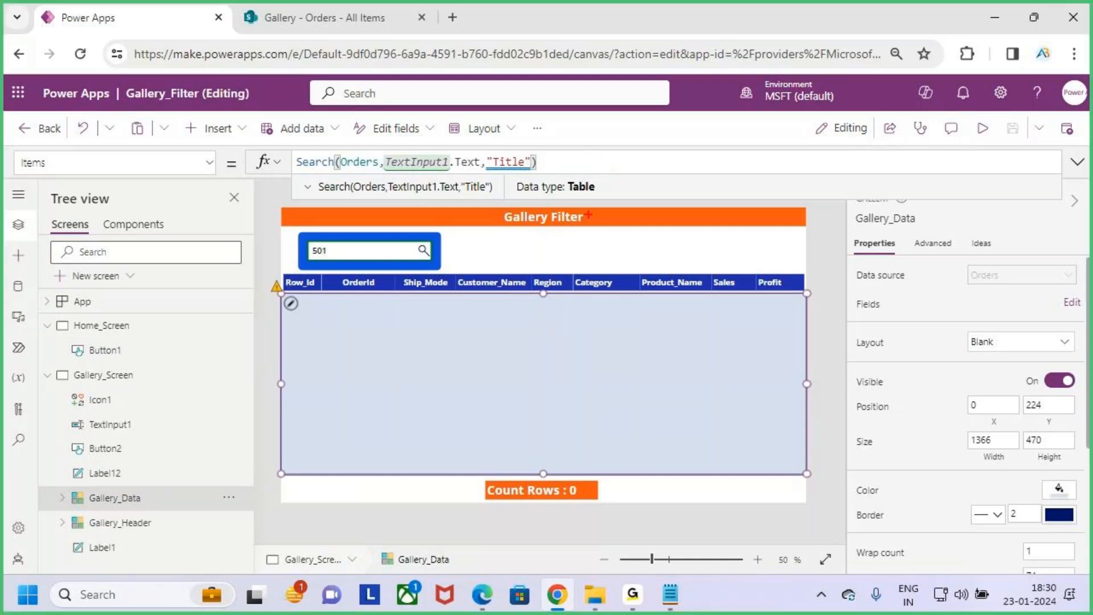
- Search Google for "delegation in power apps" in a new browser tab
click(459, 16)
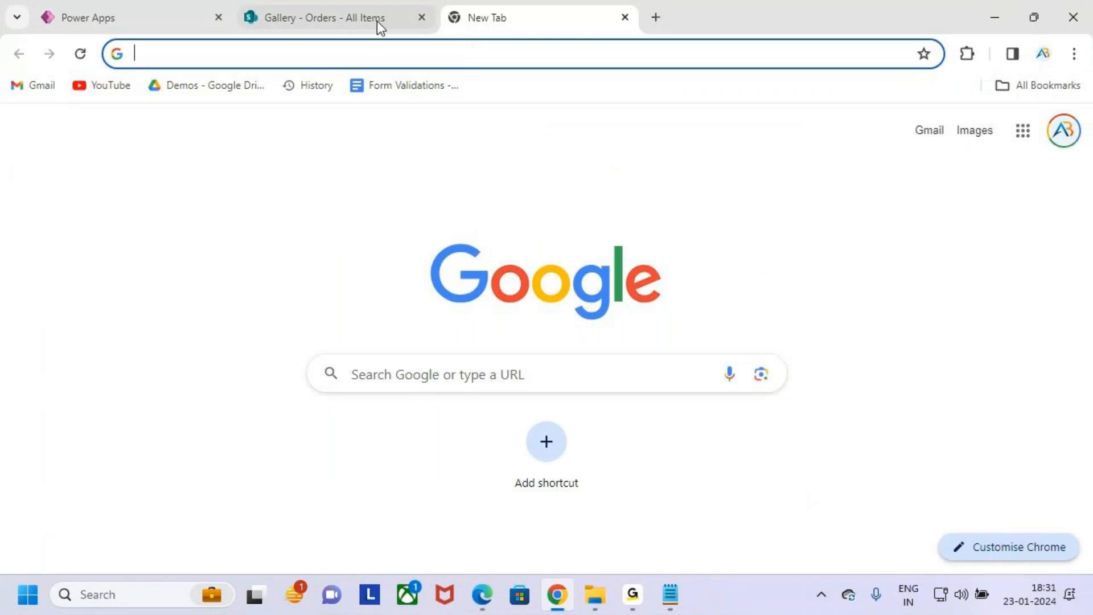
click(500, 53)
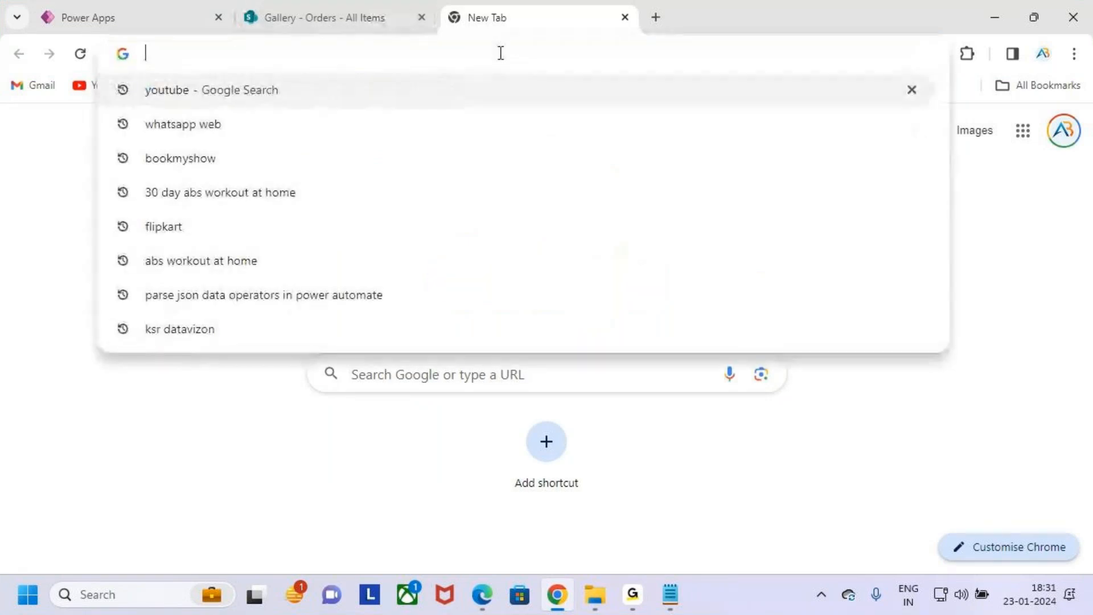
text(dela)
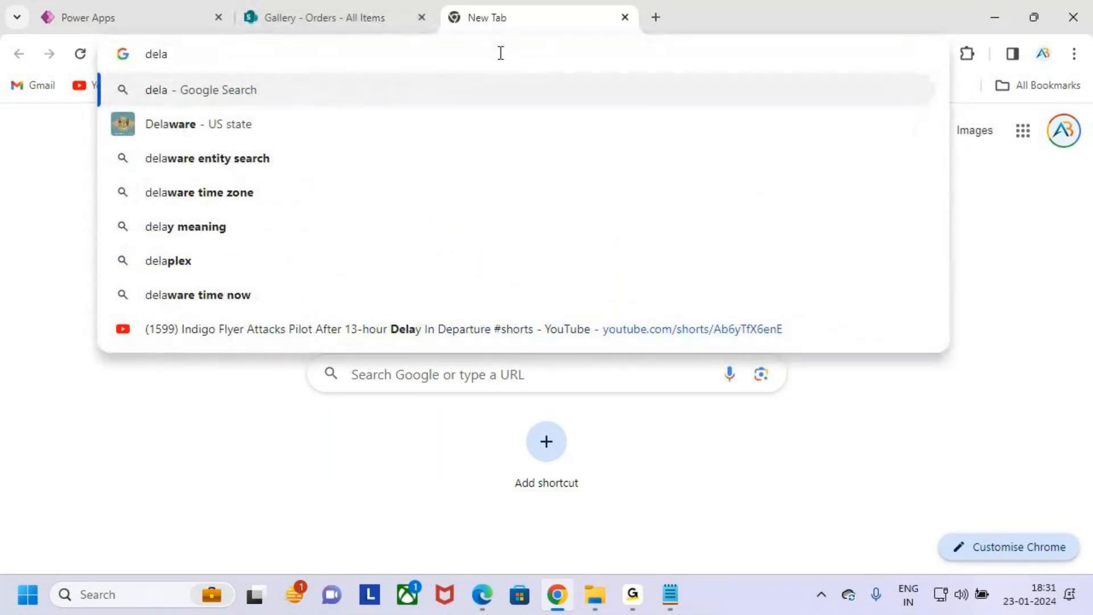
text(gation)
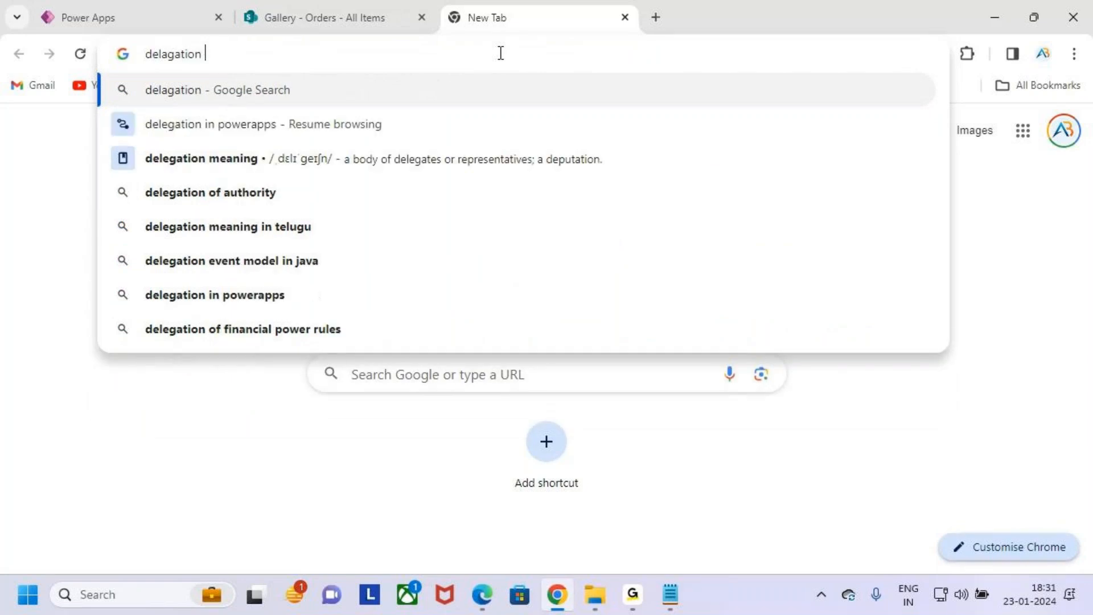
text( in po)
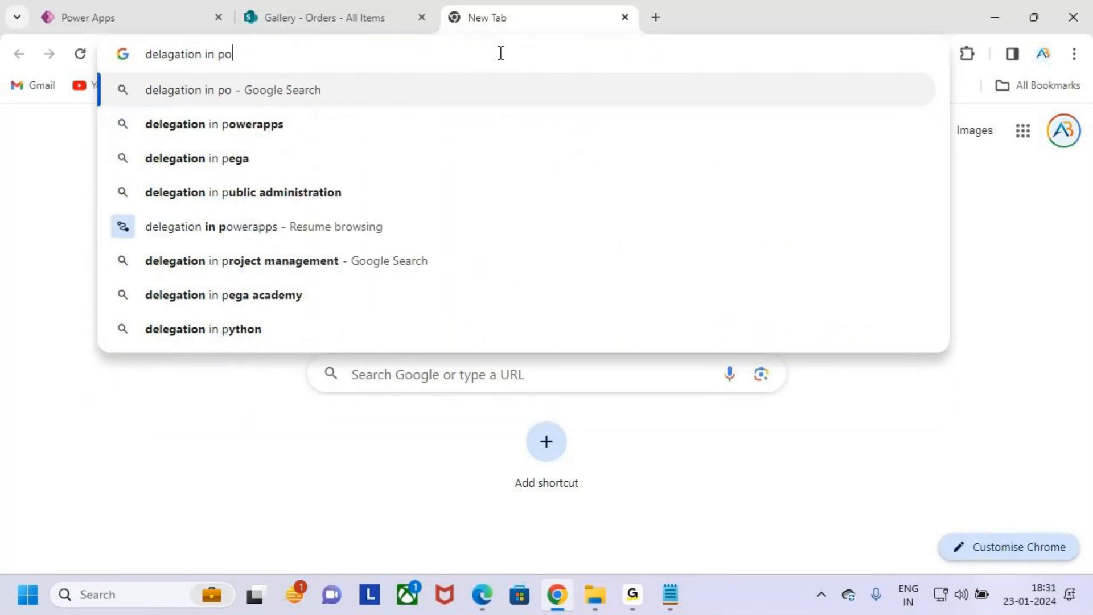
text(we)
key(BackSpace)
text(er)
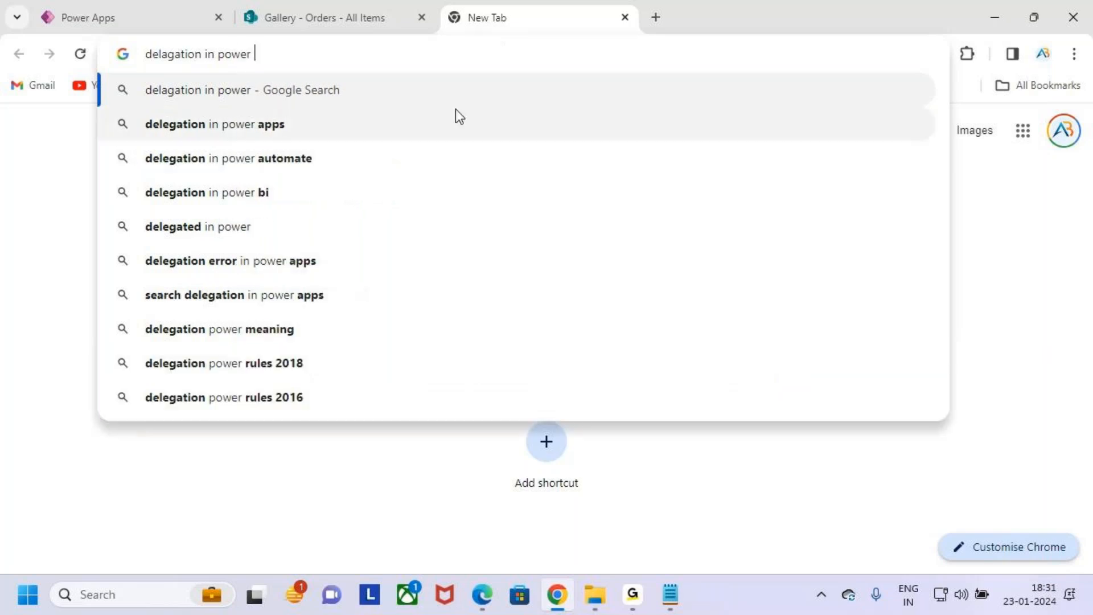
key(Down)
key(Return)
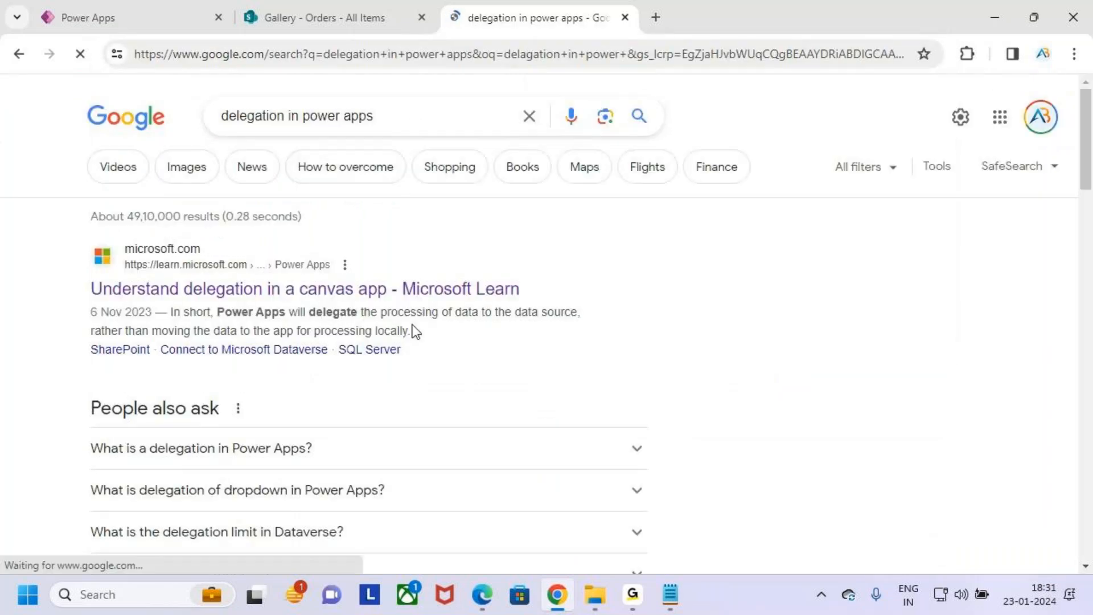
- Mark the Microsoft Learn search result with a box, clear the marks, and open "Understand delegation in a canvas app"
key(ctrl+2)
drag(69, 235, 581, 318)
drag(537, 279, 707, 125)
key(Escape)
click(468, 293)
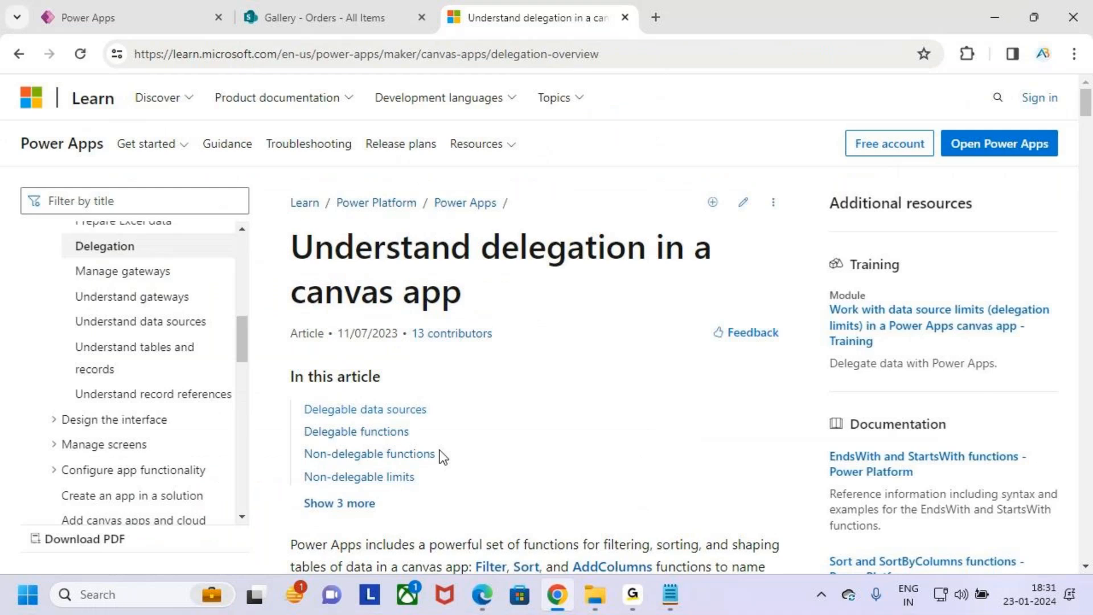
- Mark the "Delegable data sources" entry in the article's contents, clear the marks, and go to that section
scroll(479, 394, down, 1)
key(ctrl+2)
drag(294, 313, 461, 336)
mouse_move(391, 293)
mouse_down()
mouse_move(391, 319)
mouse_move(402, 309)
mouse_move(385, 329)
mouse_up()
key(Escape)
click(405, 326)
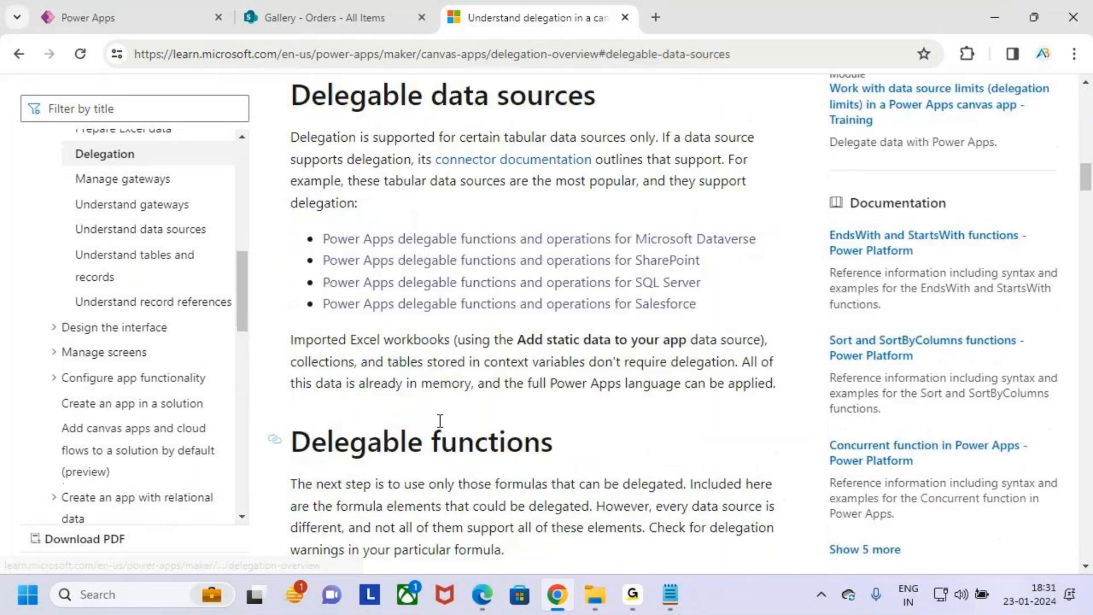
- Draw a box around the "Delegable data sources" heading and clear it
key(ctrl+2)
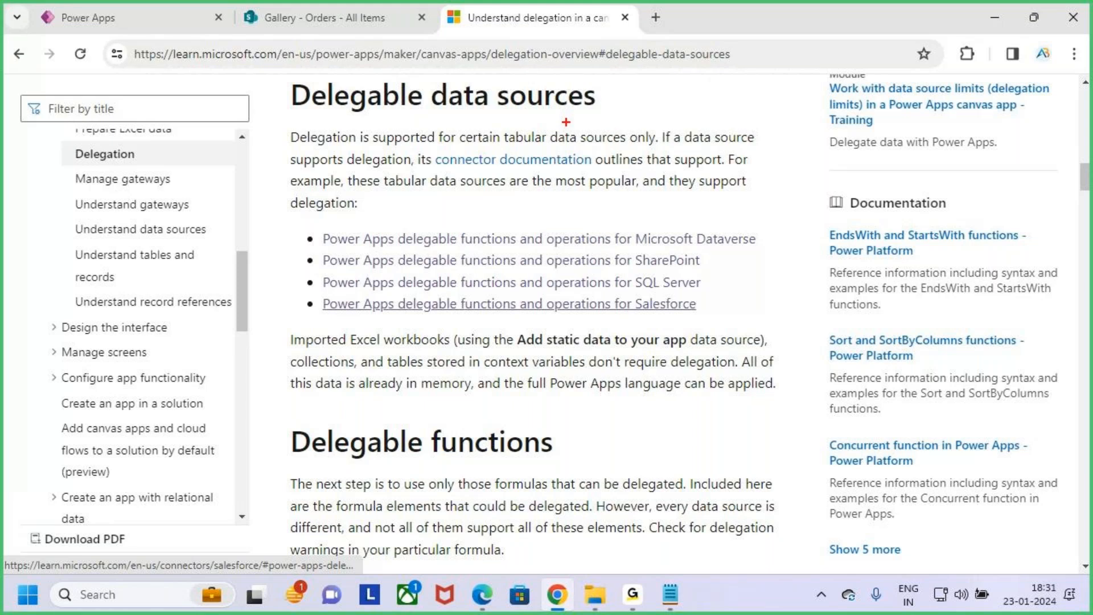
mouse_move(278, 77)
mouse_down()
mouse_move(502, 114)
mouse_move(637, 114)
mouse_up()
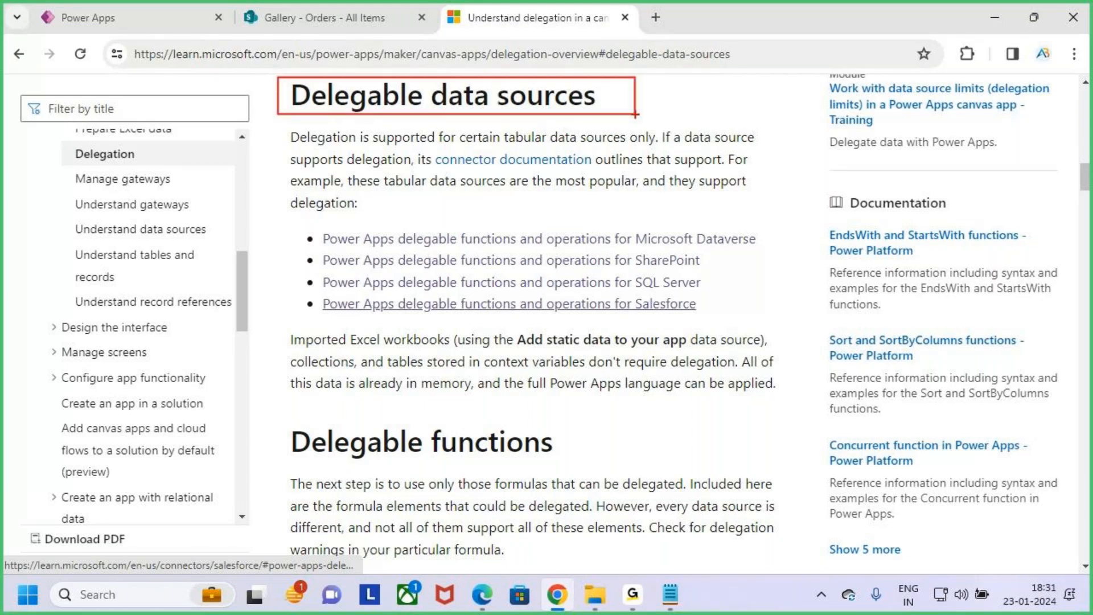
key(Escape)
- Underline the data source names in the delegable list, including Microsoft Dataverse, SharePoint and Salesforce, and clear the markings
key(ctrl+2)
drag(664, 249, 728, 246)
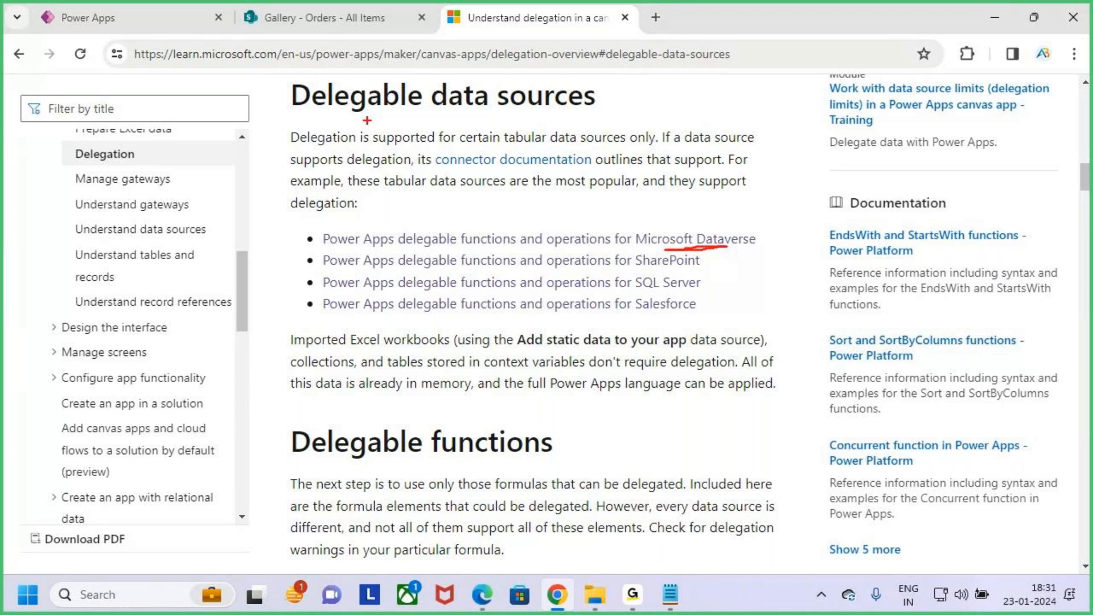
drag(367, 120, 410, 121)
drag(635, 271, 683, 272)
drag(636, 312, 696, 313)
key(Escape)
- Box the four delegable data source links and the section heading, adding an arrow at the heading and freehand marks beside the list
key(ctrl+2)
drag(290, 221, 798, 320)
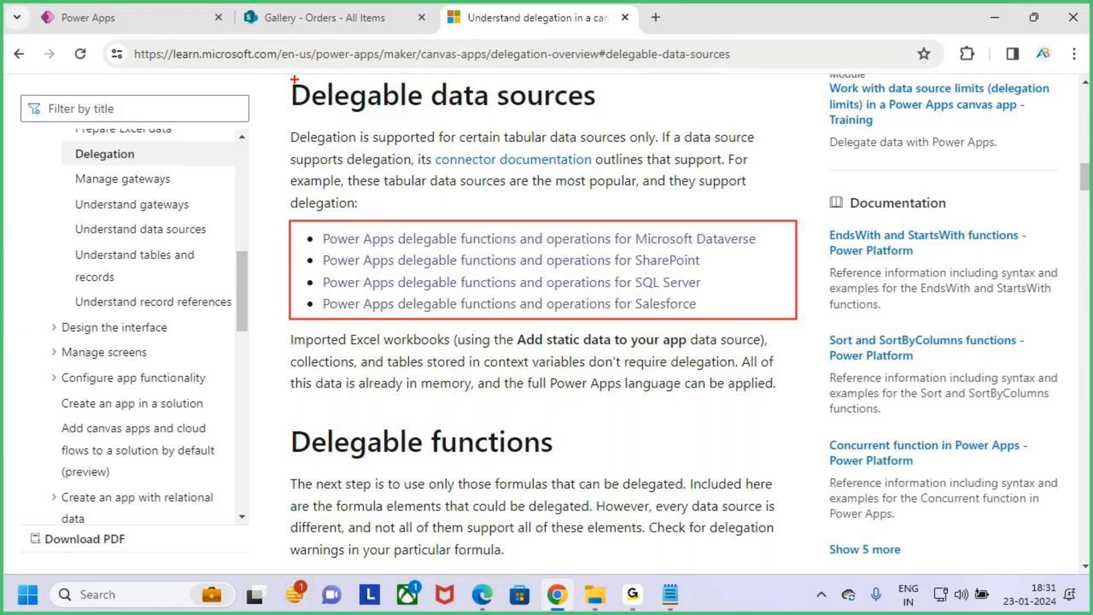
mouse_move(283, 70)
mouse_down()
mouse_move(461, 113)
mouse_move(612, 121)
mouse_up()
mouse_move(507, 70)
mouse_down()
mouse_move(536, 83)
mouse_move(543, 72)
mouse_up()
drag(828, 245, 827, 314)
drag(864, 279, 844, 380)
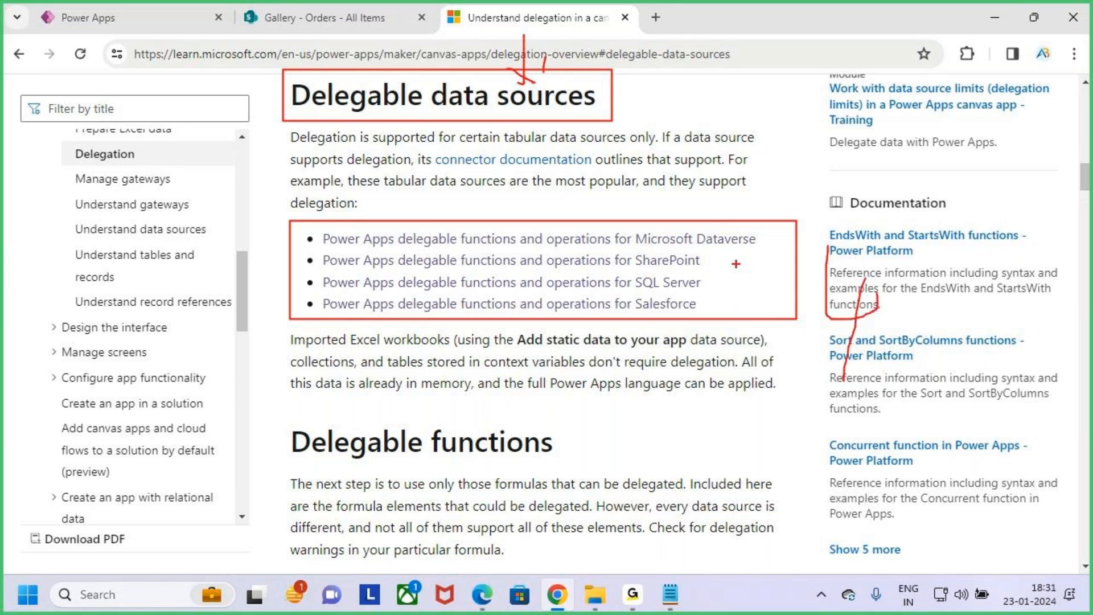
- Underline Dataverse, SharePoint, SQL Server and Salesforce inside the boxed list, and clear all markings
drag(697, 242, 754, 240)
drag(657, 267, 692, 266)
drag(638, 290, 699, 289)
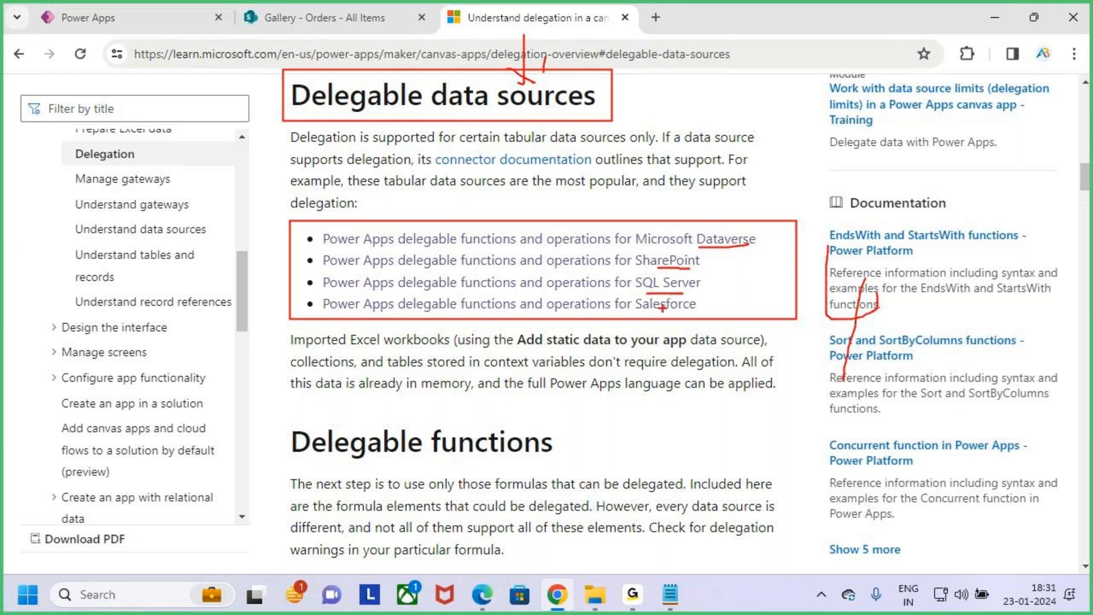
drag(652, 314, 713, 316)
key(Escape)
- Box the data source list again, underline "Delegable" in the heading, tick the SharePoint entry, and clear the markings
key(ctrl+2)
mouse_move(290, 221)
mouse_down()
mouse_move(777, 347)
mouse_move(809, 324)
mouse_up()
mouse_move(333, 120)
mouse_down()
mouse_move(433, 123)
mouse_move(411, 124)
mouse_up()
drag(701, 261, 739, 216)
key(Escape)
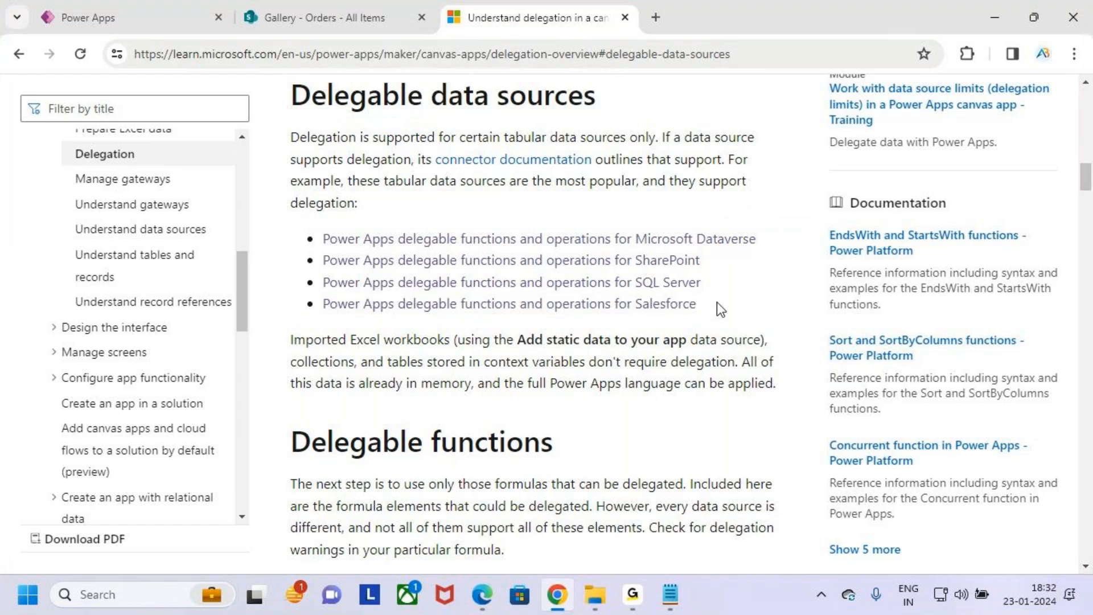
- Open the delegable functions and operations page for SharePoint, mark its section heading, and clear the markings
click(683, 262)
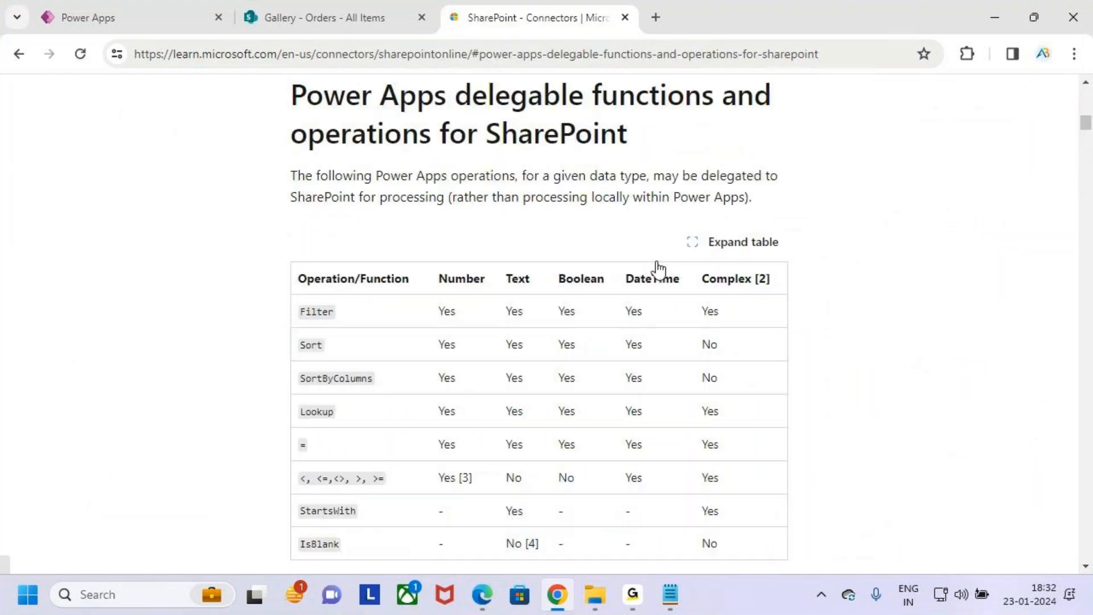
key(ctrl+2)
mouse_move(277, 76)
mouse_down()
mouse_move(521, 119)
mouse_move(796, 119)
mouse_up()
drag(398, 160, 551, 161)
mouse_move(459, 155)
mouse_down()
mouse_move(539, 165)
mouse_move(602, 151)
mouse_move(662, 118)
mouse_up()
key(Escape)
- Circle "Power Apps" and underline "functions", "operations" and "SharePoint" in the section heading, and clear the markings
key(ctrl+2)
drag(322, 164, 420, 163)
drag(362, 121, 332, 147)
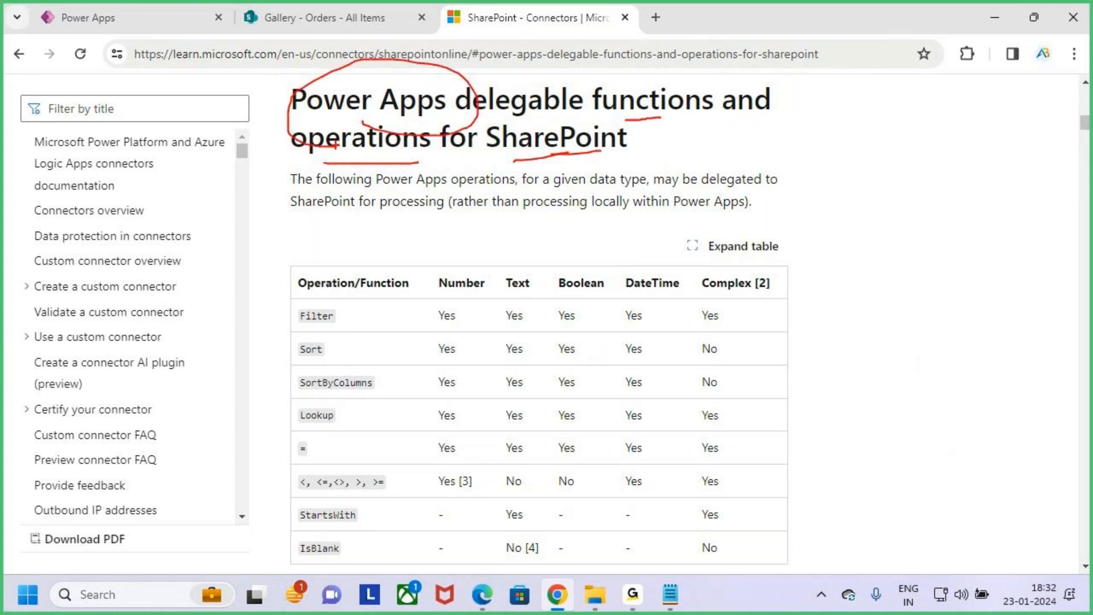
key(Escape)
- Mark each entry in the Operation/Function column, from Filter and Sort to StartsWith and IsBlank, and erase the marks
scroll(477, 353, down, 1)
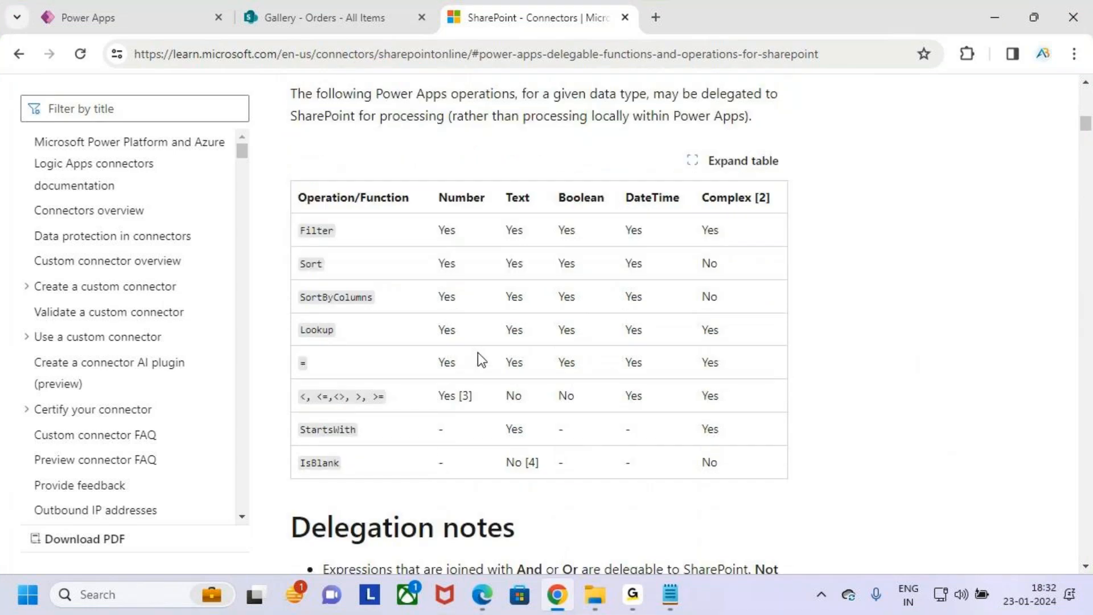
key(ctrl+2)
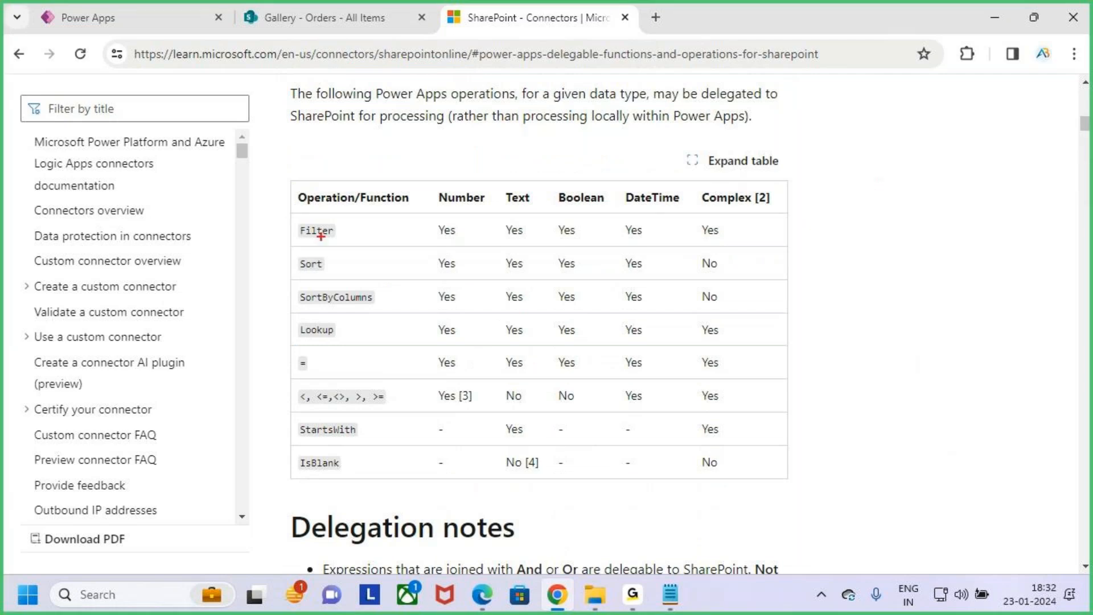
drag(323, 235, 346, 213)
drag(312, 270, 328, 264)
drag(312, 308, 351, 306)
mouse_move(310, 341)
mouse_down()
mouse_move(342, 338)
mouse_move(327, 376)
mouse_move(387, 385)
mouse_move(406, 405)
mouse_up()
drag(320, 443, 328, 443)
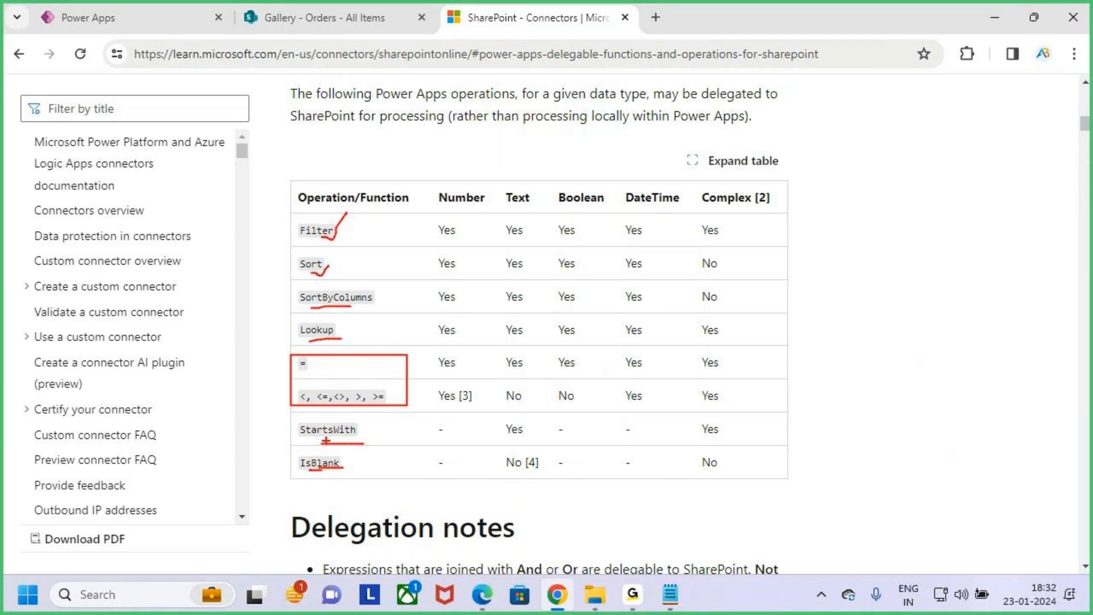
key(e)
- Box the entire delegable operations table, add a large tick beside it, and clear both markings
mouse_move(272, 174)
mouse_down()
mouse_move(655, 456)
mouse_move(826, 485)
mouse_up()
mouse_move(782, 353)
mouse_down()
mouse_move(816, 390)
mouse_move(897, 263)
mouse_up()
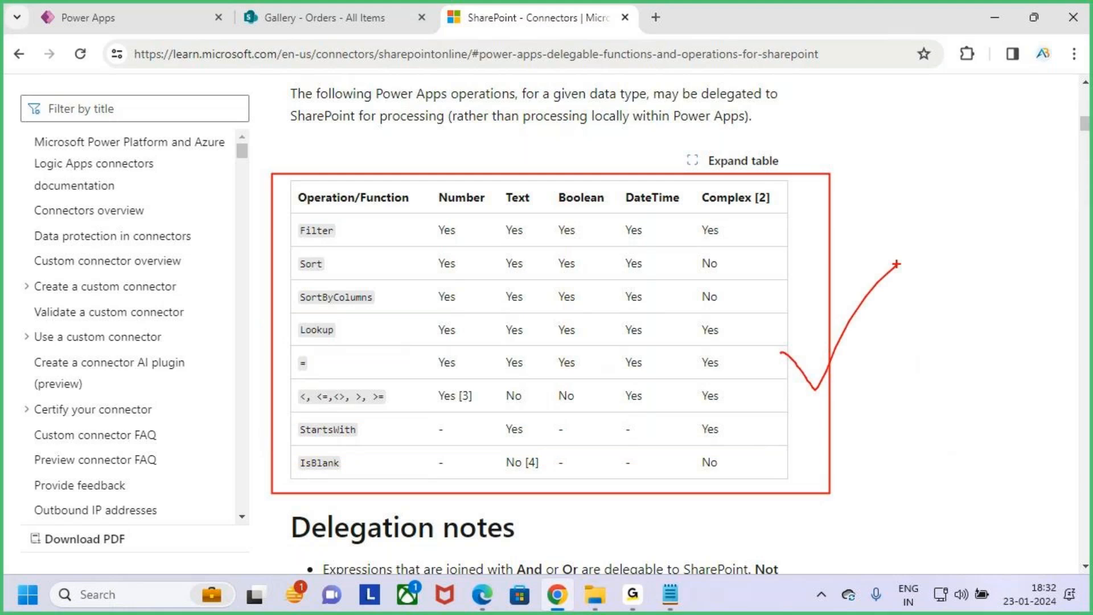
key(Escape)
- Select "SharePoint" in the section heading, box the delegable operations table beneath it, and clear the box
scroll(632, 288, up, 4)
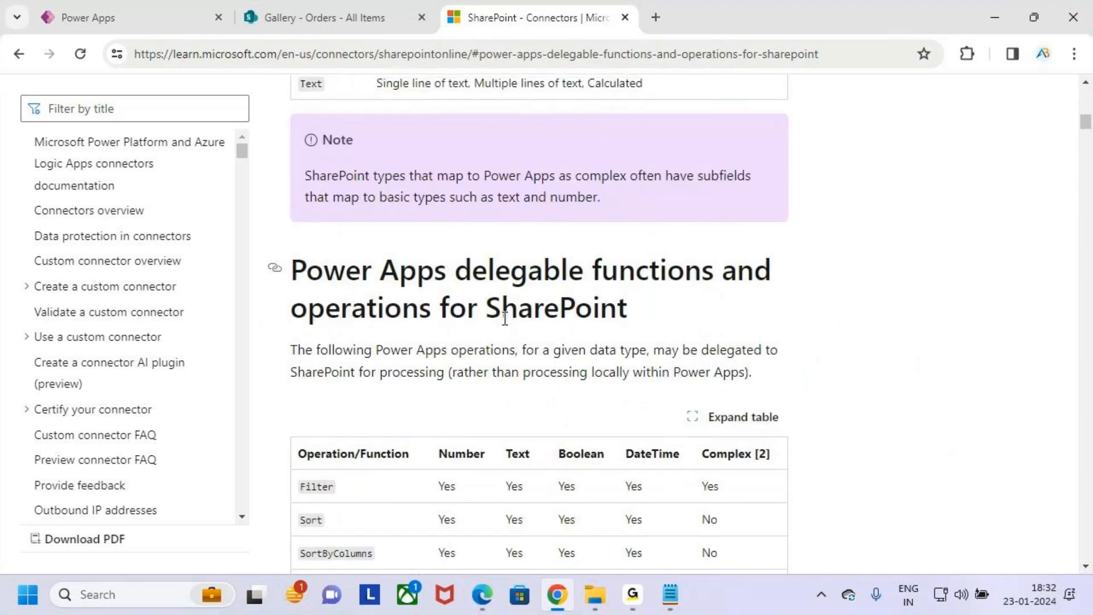
drag(492, 308, 643, 318)
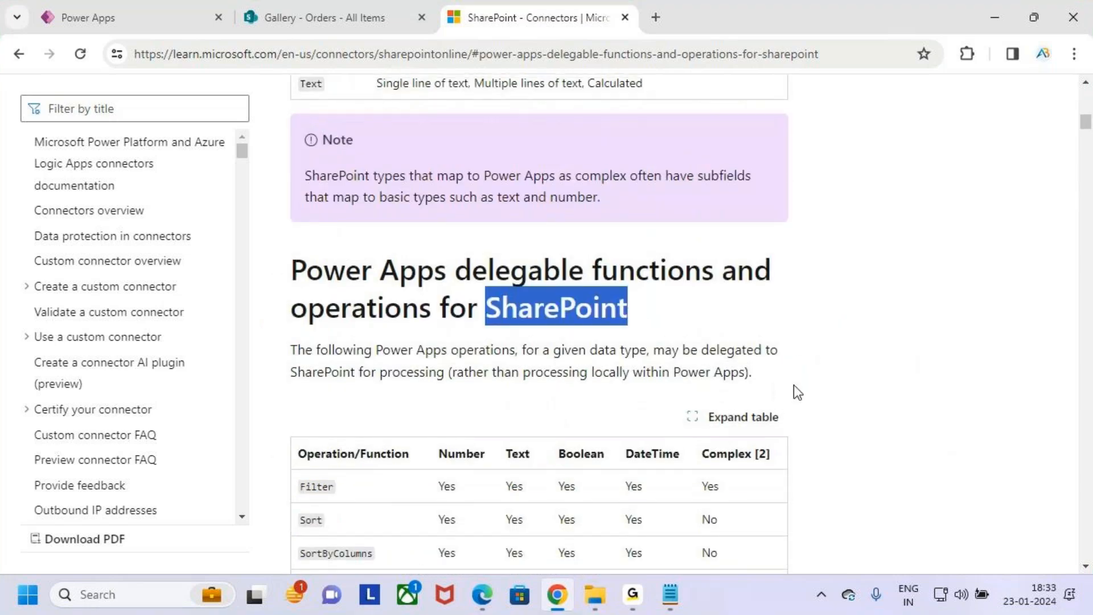
scroll(795, 388, down, 4)
key(ctrl+2)
mouse_move(286, 183)
mouse_down()
mouse_move(796, 474)
mouse_move(795, 484)
mouse_up()
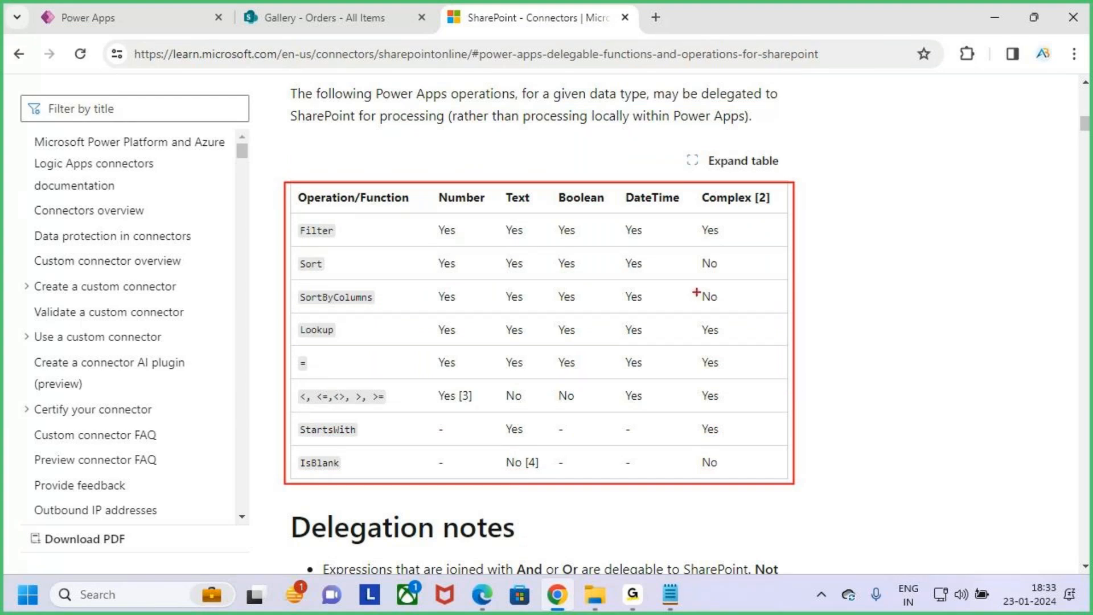
key(Escape)
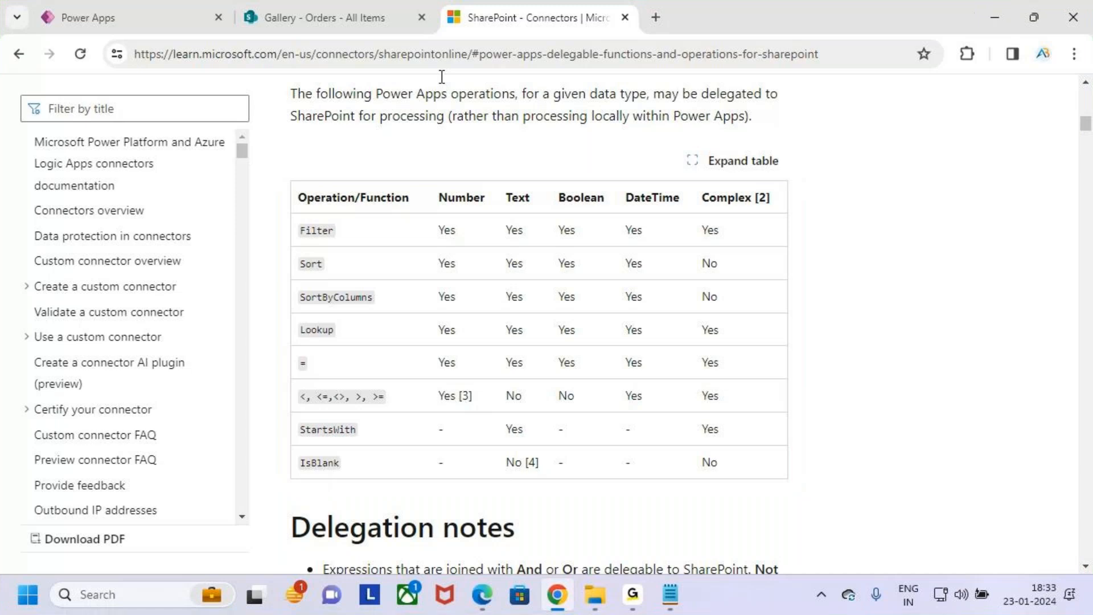
- Switch to Power Apps, box and clear the Search function in the Items formula, and check the Search Function notes in Notepad
click(128, 5)
key(ctrl+2)
drag(286, 146, 358, 184)
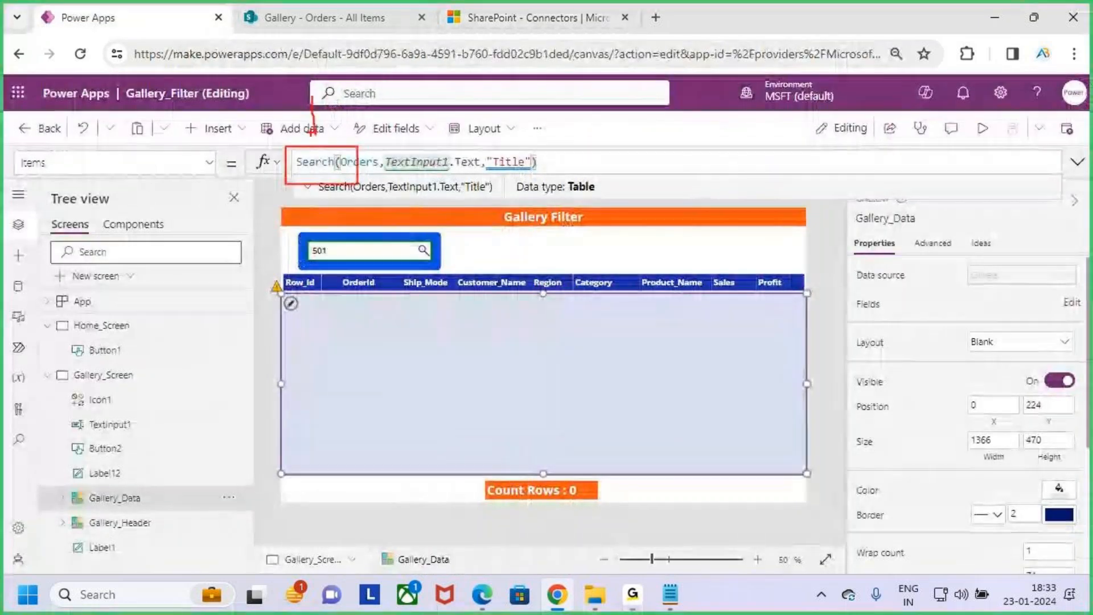
key(Escape)
key(alt+Tab)
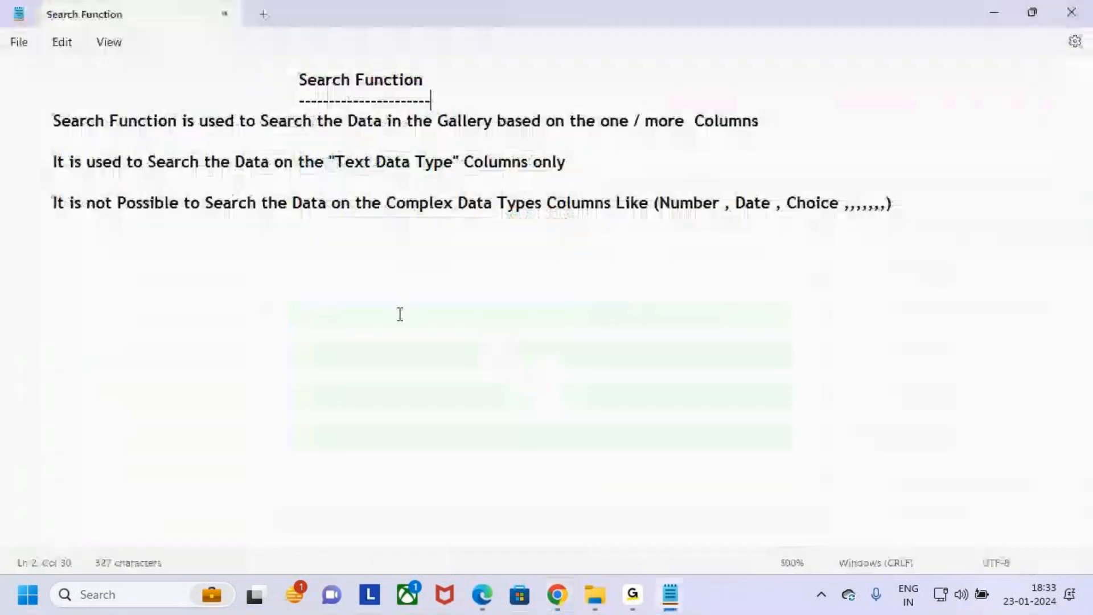
key(alt+Tab)
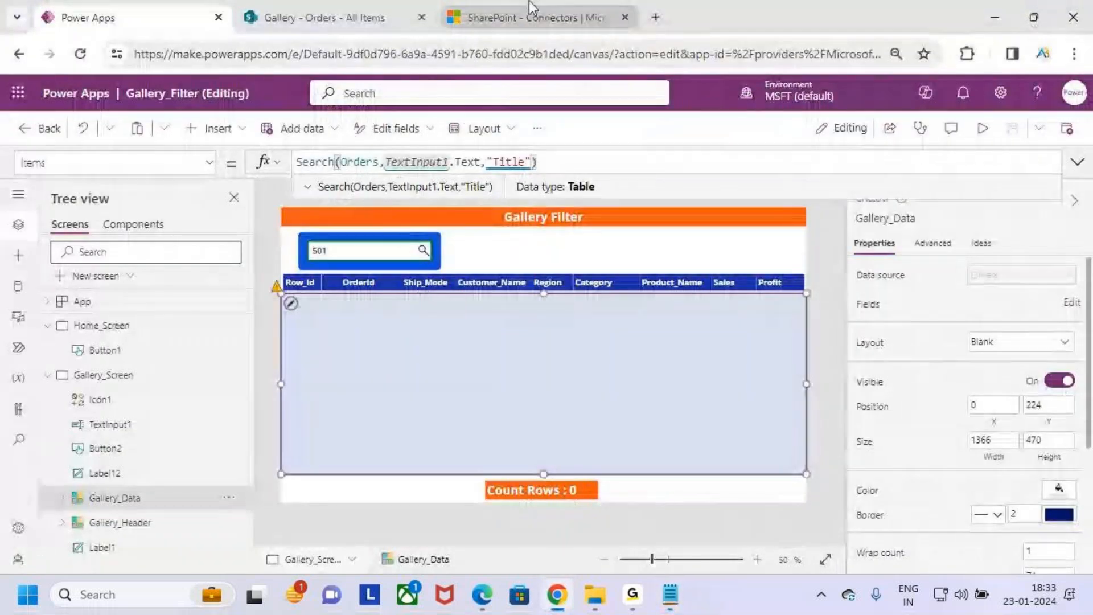
- Return to the SharePoint connector documentation, box its operations table to check for Search, and clear the box
key(ctrl+3)
key(ctrl+2)
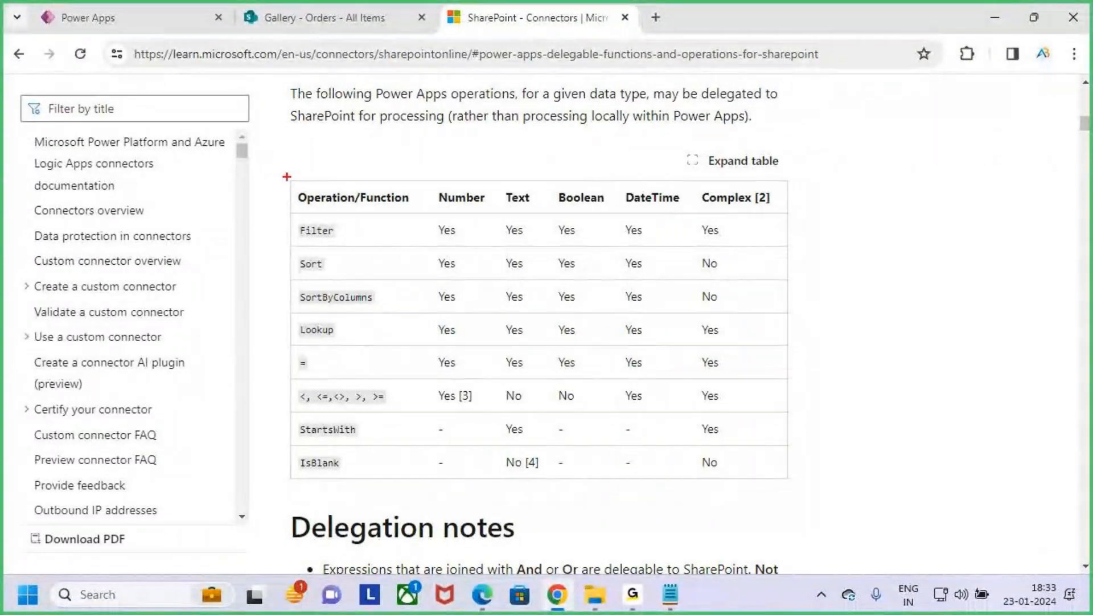
mouse_move(287, 178)
mouse_down()
mouse_move(645, 419)
mouse_move(743, 460)
mouse_up()
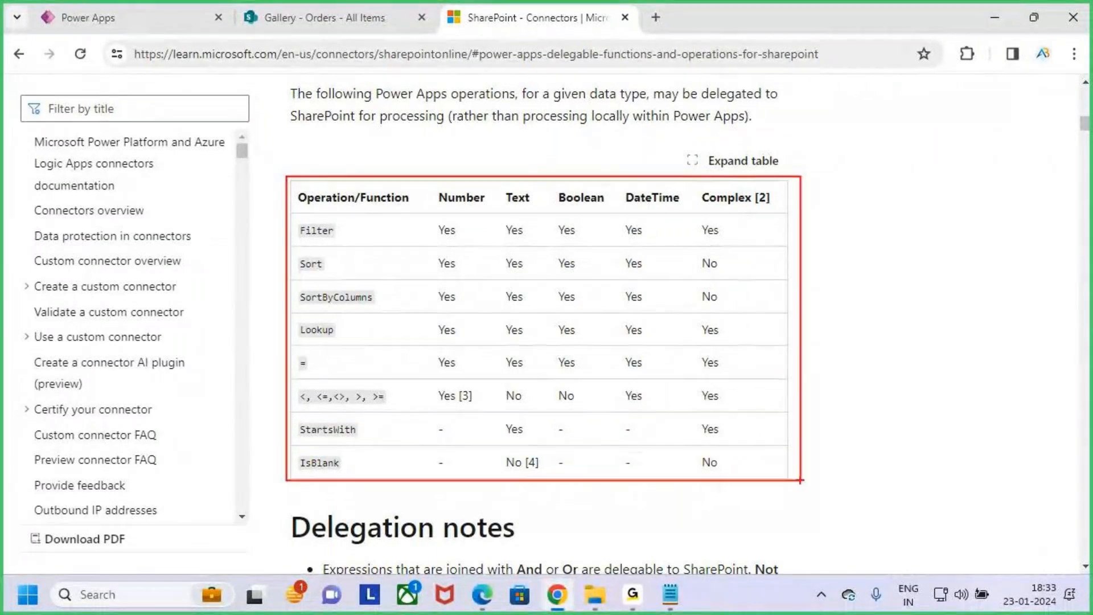
key(Escape)
- Review the SharePoint section heading, draw a wider box around the whole operations table, and clear it
scroll(561, 345, up, 2)
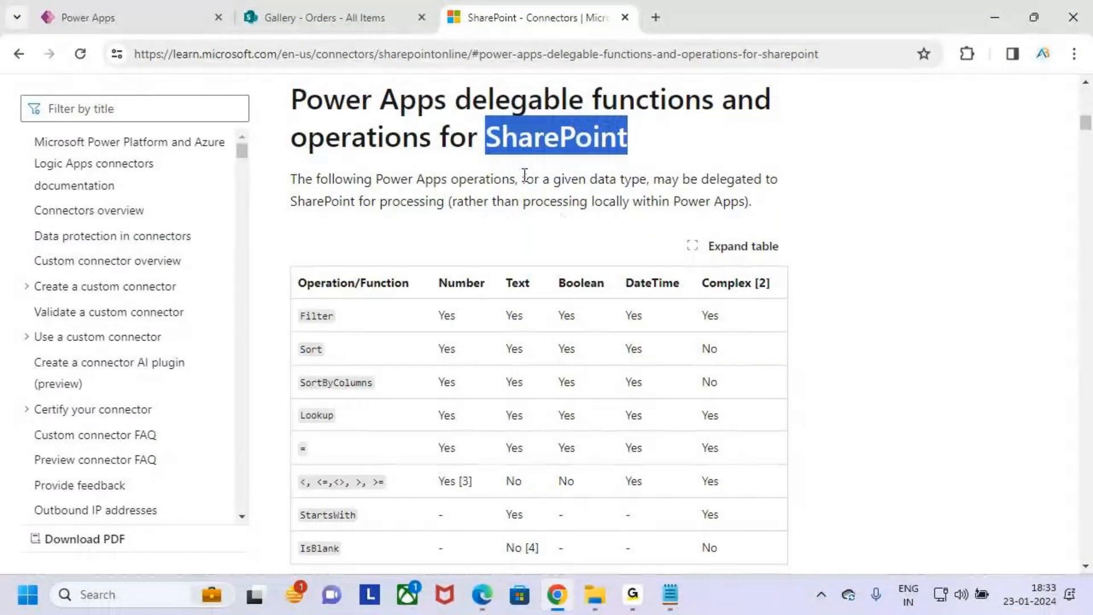
scroll(691, 236, down, 2)
key(ctrl+2)
mouse_move(274, 167)
mouse_down()
mouse_move(591, 378)
mouse_move(820, 502)
mouse_up()
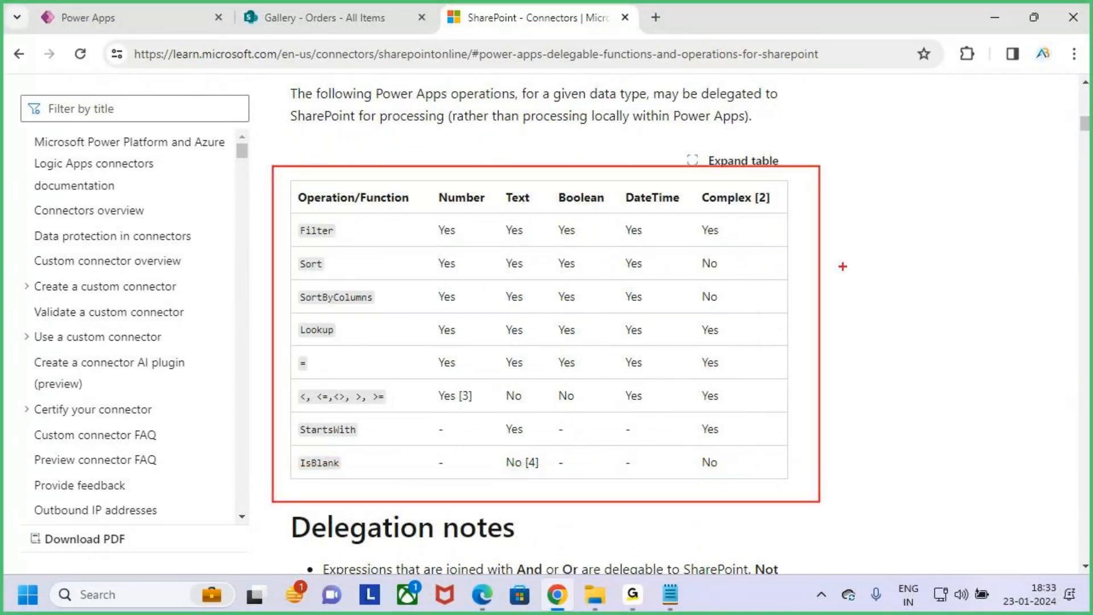
key(Escape)
- Switch to the Notepad notes, select and deselect the title "Search Function", and switch back to the SharePoint documentation in the browser
key(alt+Tab)
drag(299, 80, 431, 87)
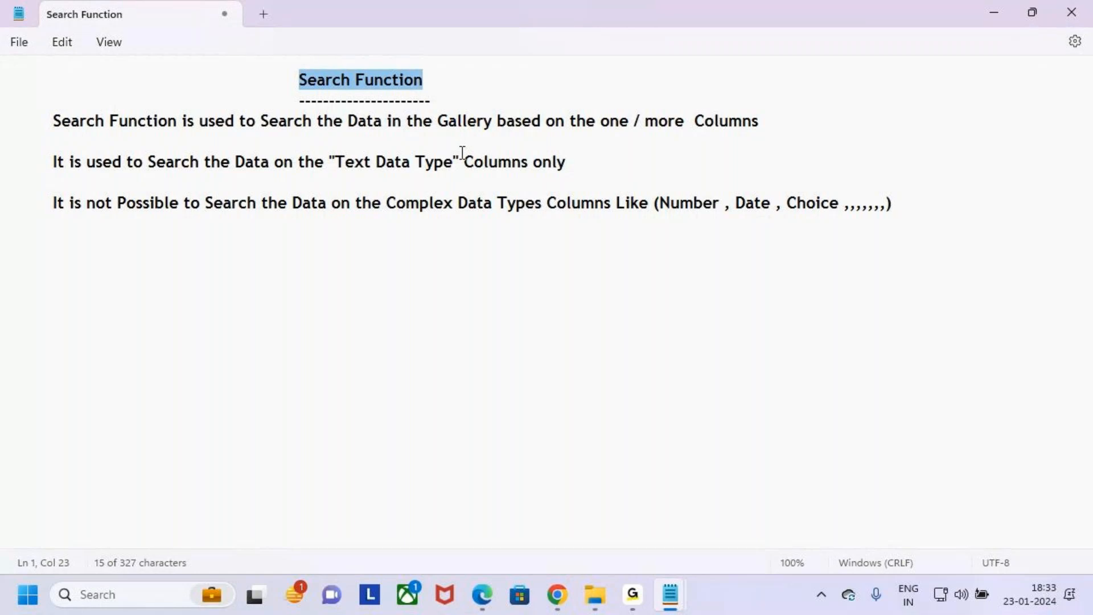
click(495, 280)
key(alt+Tab)
key(alt+Tab)
key(alt+Tab)
key(alt+Tab)
key(alt+Tab)
key(alt+Tab)
key(alt+Tab)
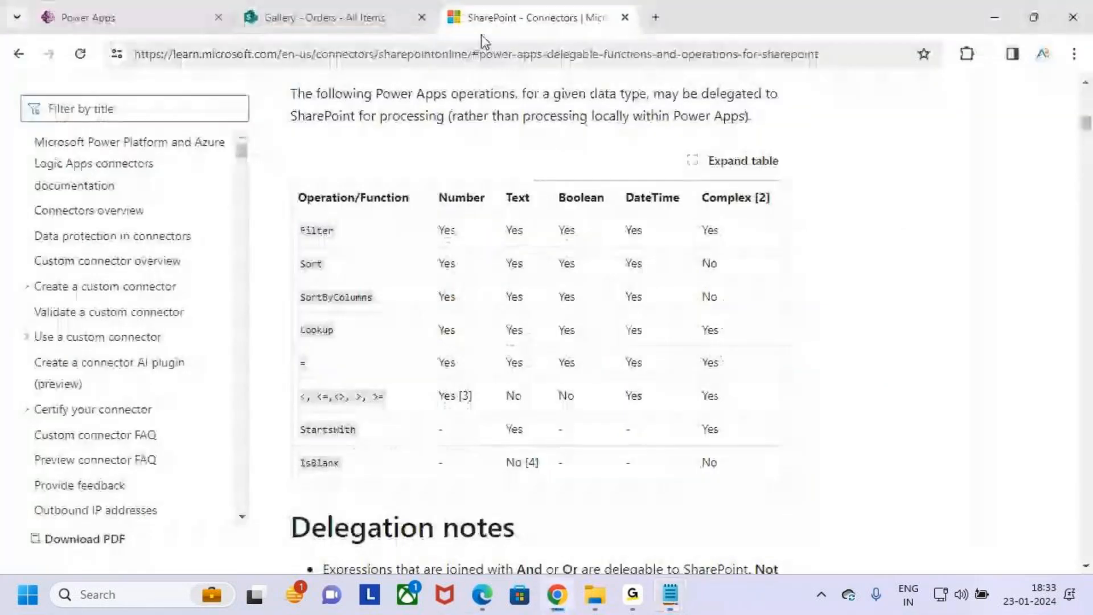
- Switch to Power Apps, show the delegation warning on the Search formula, handwrite 500 over the gallery, and clear it
click(133, 8)
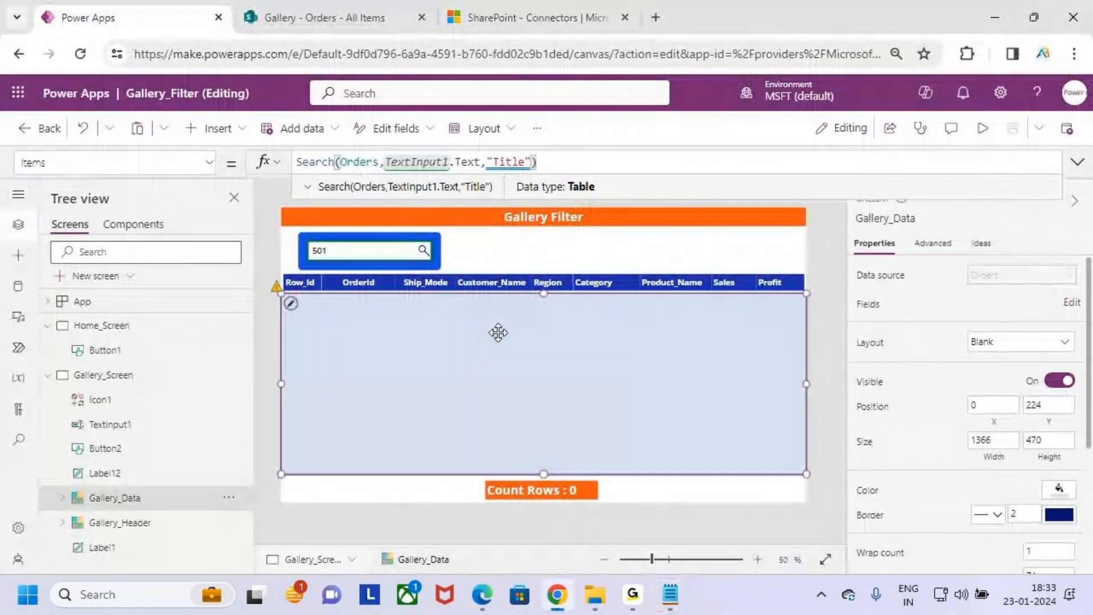
mouse_move(504, 164)
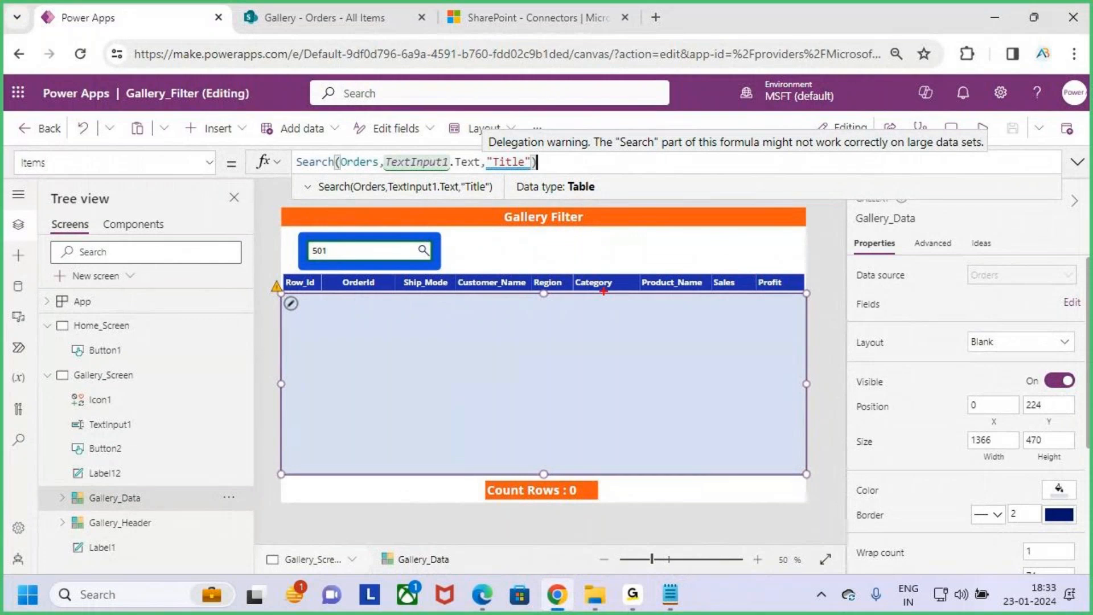
mouse_move(504, 352)
mouse_down()
mouse_move(495, 386)
mouse_move(540, 352)
mouse_move(557, 383)
mouse_move(537, 367)
mouse_move(574, 406)
mouse_move(570, 369)
mouse_up()
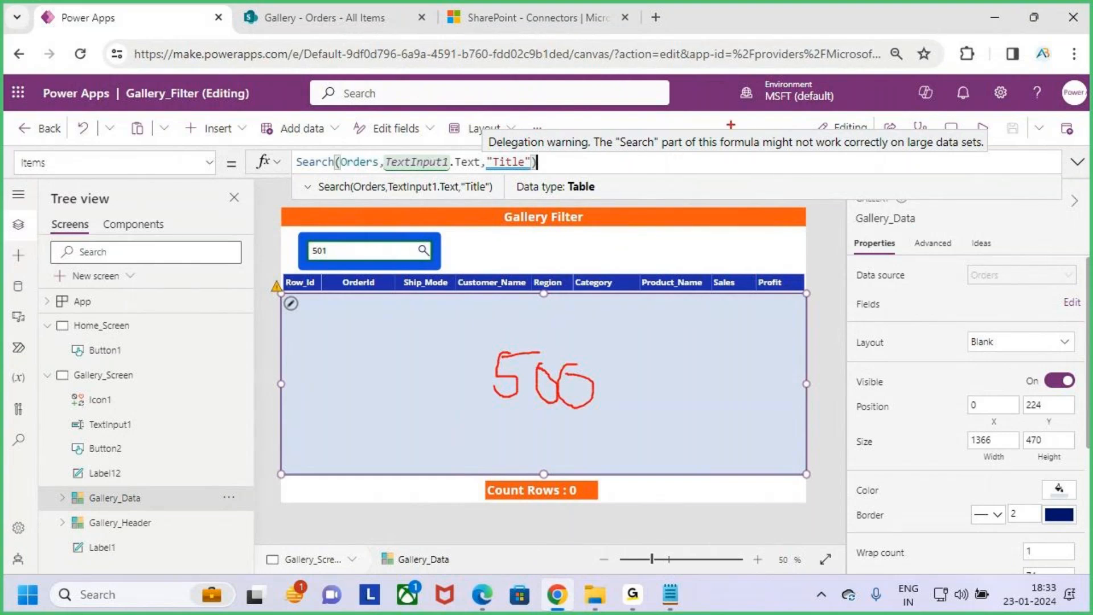
key(Escape)
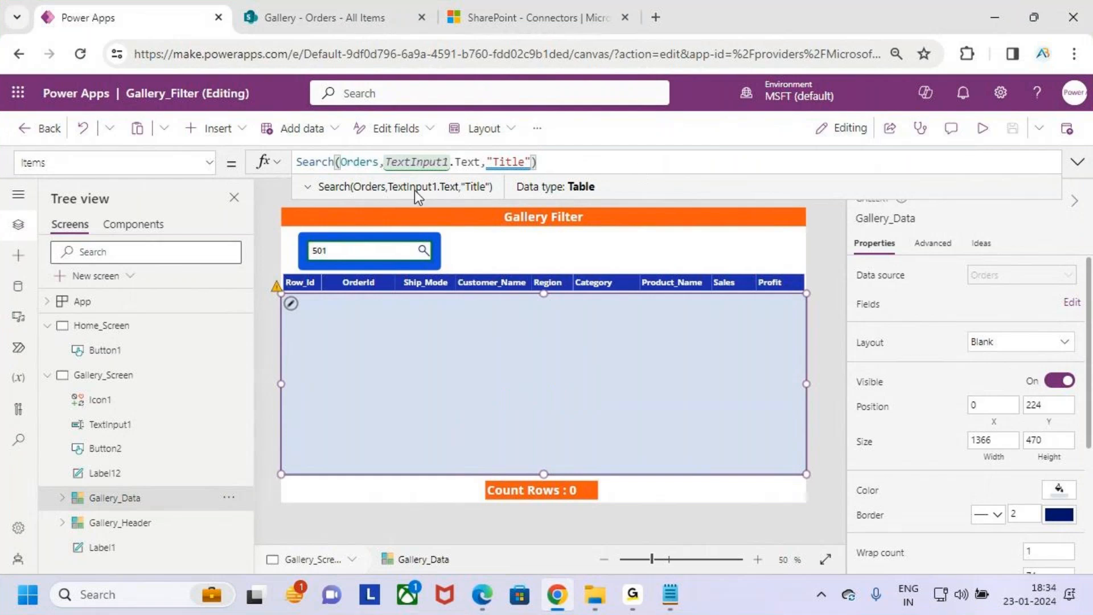
- Handwrite 500 over the empty gallery area, redo it more cleanly, and underline the Search formula with a stroke
key(ctrl+2)
drag(454, 327, 490, 401)
drag(482, 356, 527, 399)
mouse_move(548, 357)
mouse_down()
mouse_move(573, 377)
mouse_move(523, 377)
mouse_up()
mouse_move(590, 351)
mouse_down()
mouse_move(584, 398)
mouse_move(583, 380)
mouse_up()
key(e)
mouse_move(586, 349)
mouse_down()
mouse_move(576, 376)
mouse_move(651, 367)
mouse_move(634, 361)
mouse_up()
mouse_move(653, 345)
mouse_down()
mouse_move(673, 397)
mouse_move(665, 319)
mouse_up()
drag(309, 183, 385, 165)
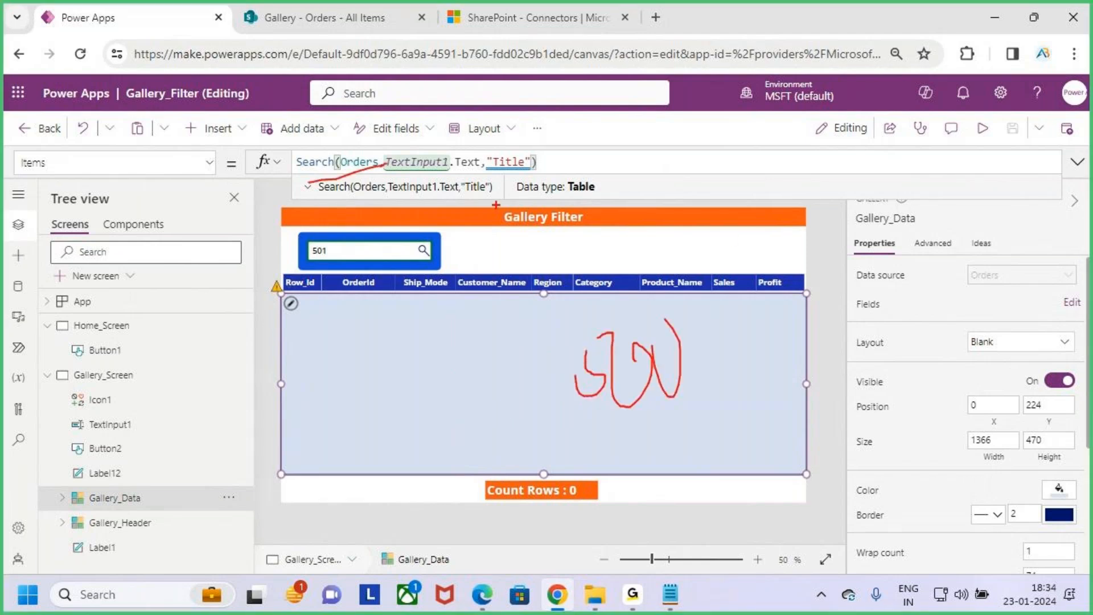
- Draw an arrow from the handwritten 500, write 2000 with an underline, and clear all annotations
drag(683, 353, 735, 324)
drag(712, 302, 753, 316)
mouse_move(796, 255)
mouse_down()
mouse_move(800, 284)
mouse_move(842, 253)
mouse_move(845, 231)
mouse_move(832, 251)
mouse_up()
mouse_move(869, 229)
mouse_down()
mouse_move(867, 218)
mouse_move(871, 245)
mouse_up()
mouse_move(904, 217)
mouse_down()
mouse_move(900, 260)
mouse_move(858, 310)
mouse_up()
drag(817, 334, 1051, 266)
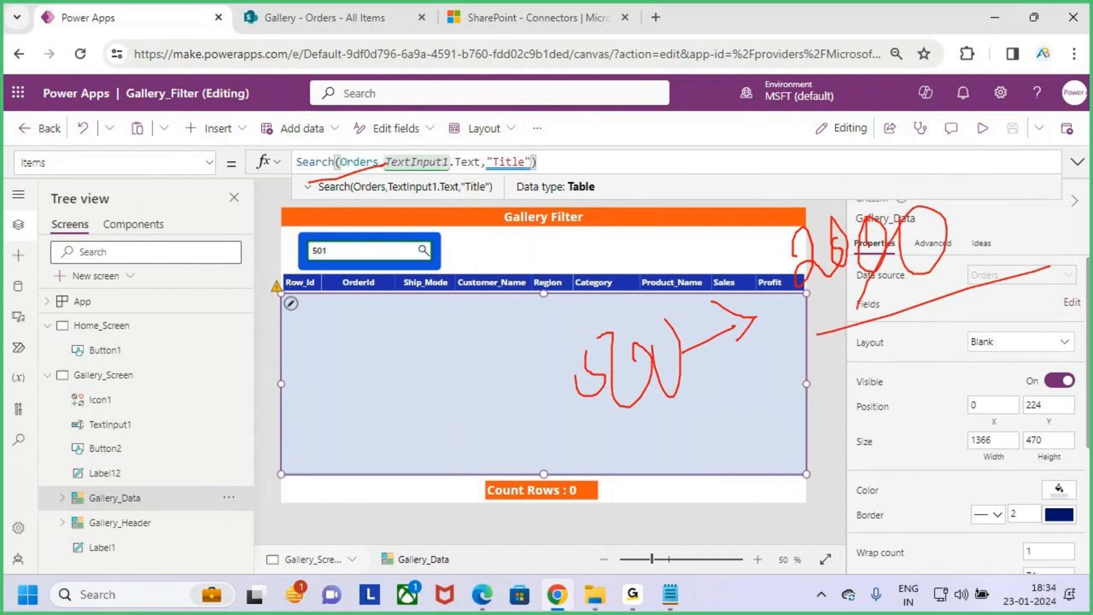
key(Escape)
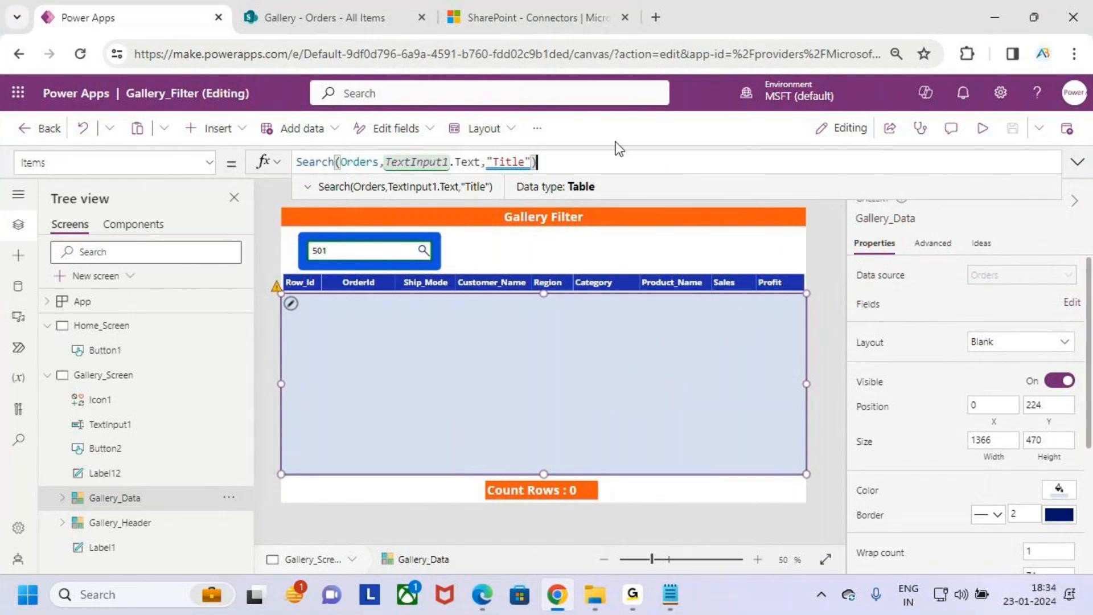
- Deselect the gallery, mark the app's Settings entry with a box and a line, and clear the marks
click(726, 238)
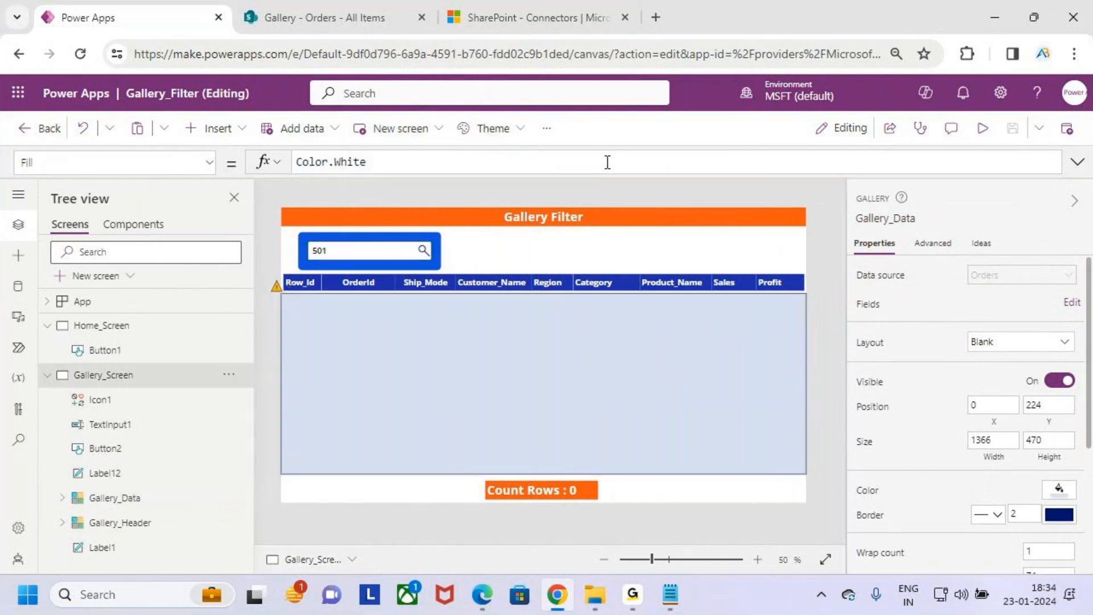
key(ctrl+shift+d)
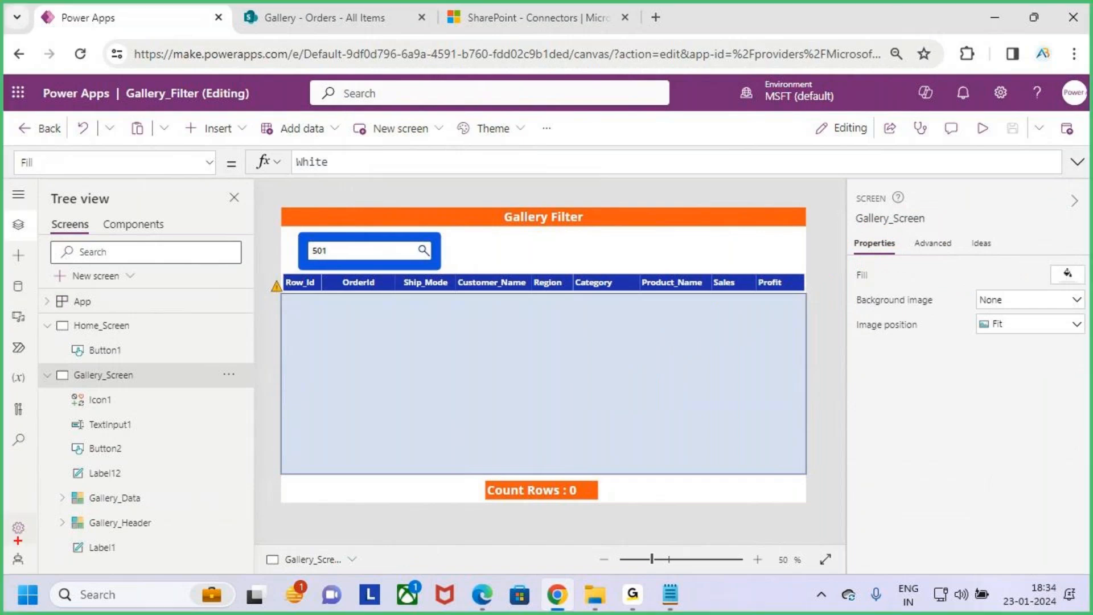
mouse_move(8, 510)
mouse_down()
mouse_move(35, 544)
mouse_move(139, 427)
mouse_up()
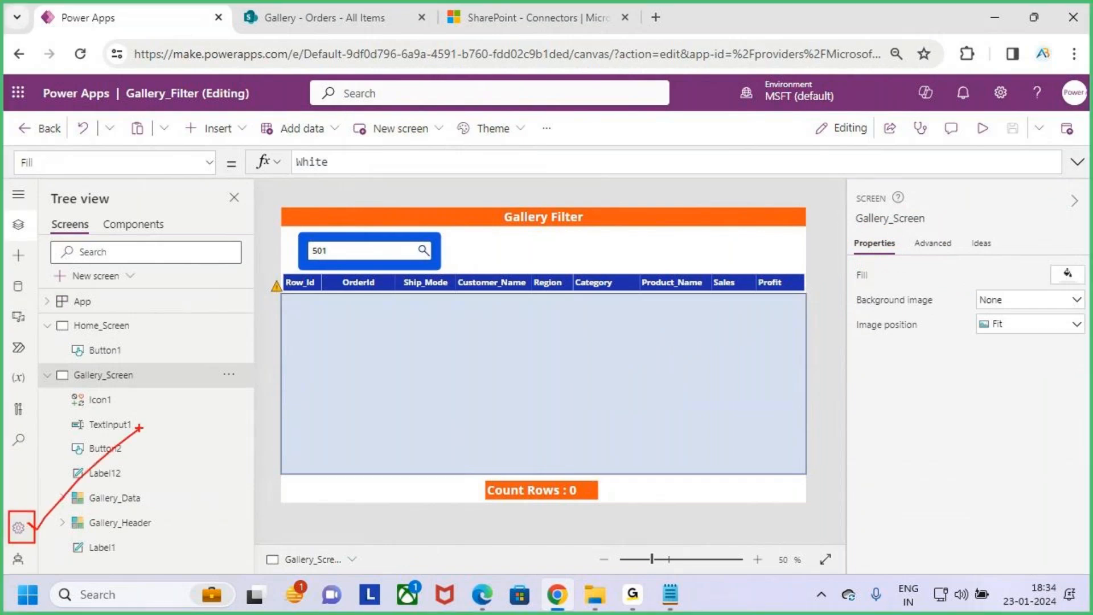
key(Escape)
- Open the app settings, box the Data row limit option in the General section, and clear the markings
click(18, 528)
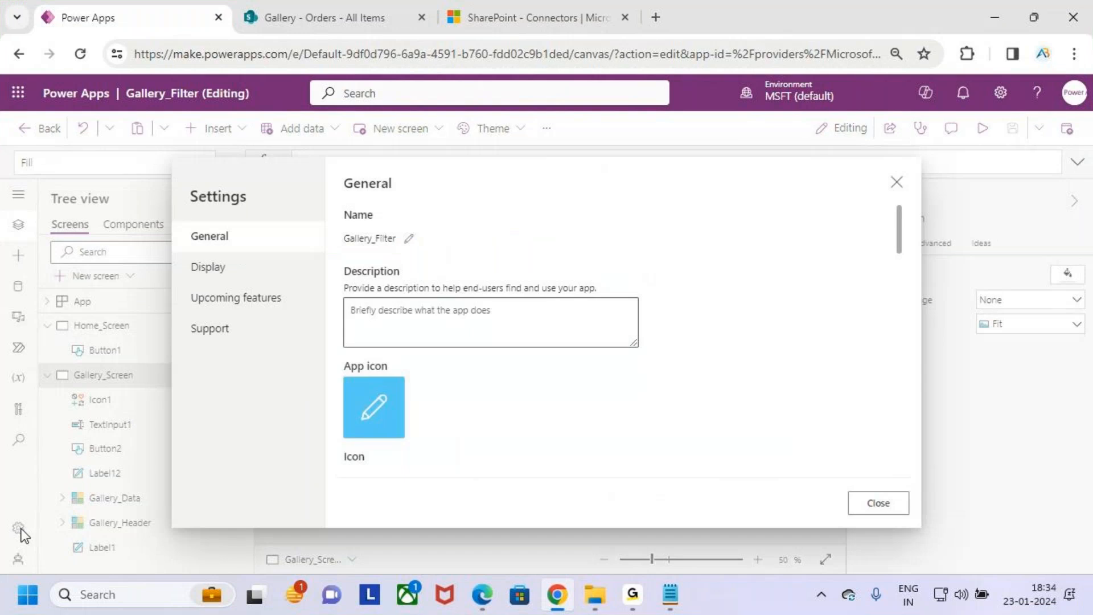
scroll(498, 337, down, 10)
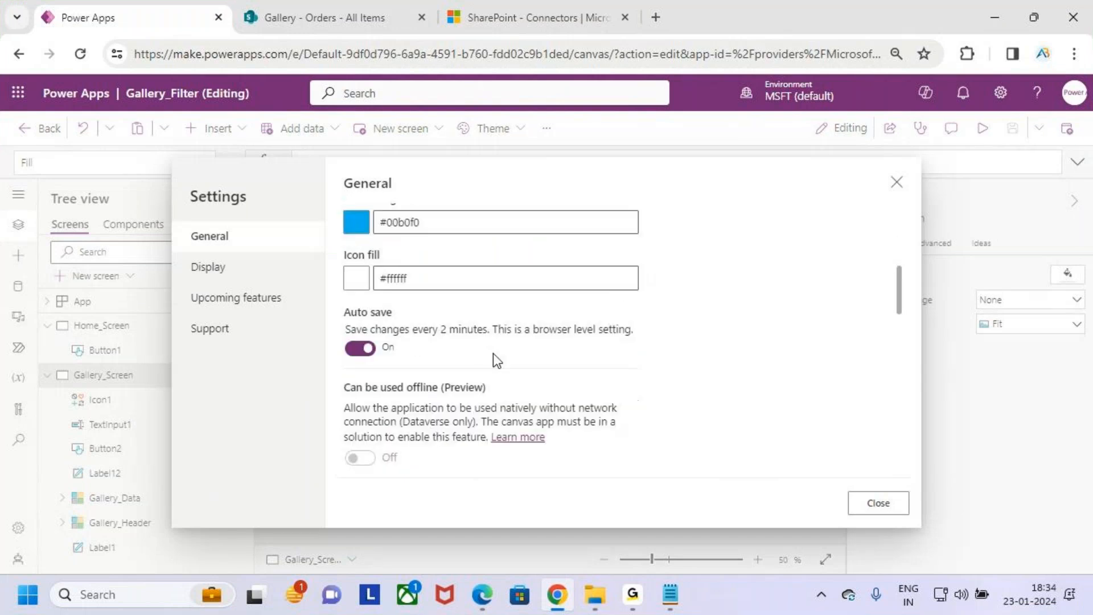
scroll(496, 359, down, 5)
key(ctrl+2)
drag(335, 258, 686, 355)
drag(361, 346, 387, 333)
key(e)
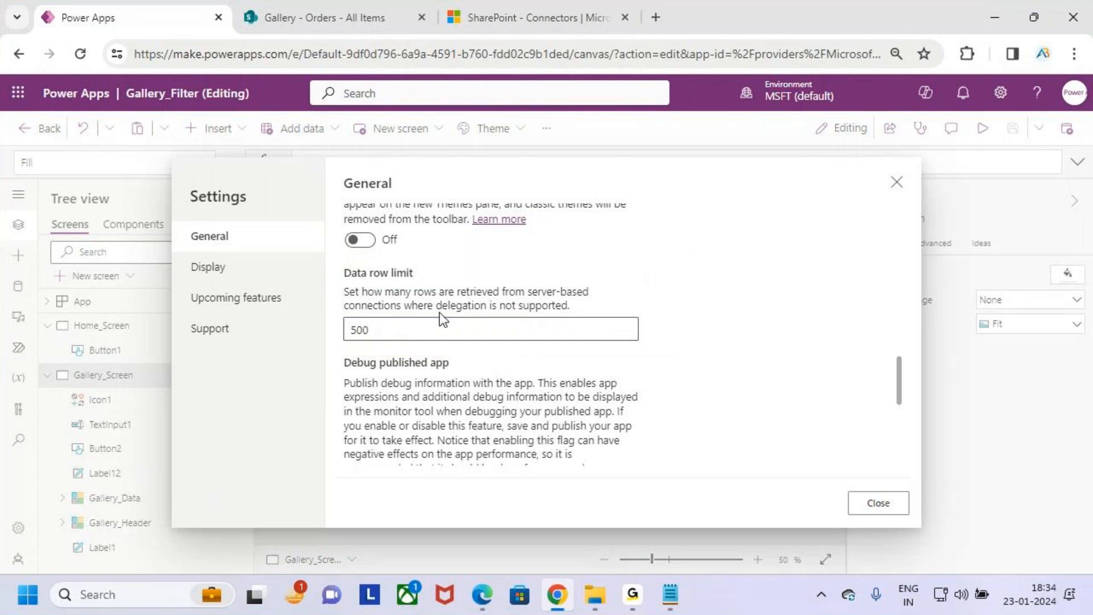
- Box the description of the Data row limit and handwrite a note beside it
mouse_move(336, 284)
mouse_down()
mouse_move(425, 298)
mouse_move(596, 297)
mouse_move(607, 313)
mouse_up()
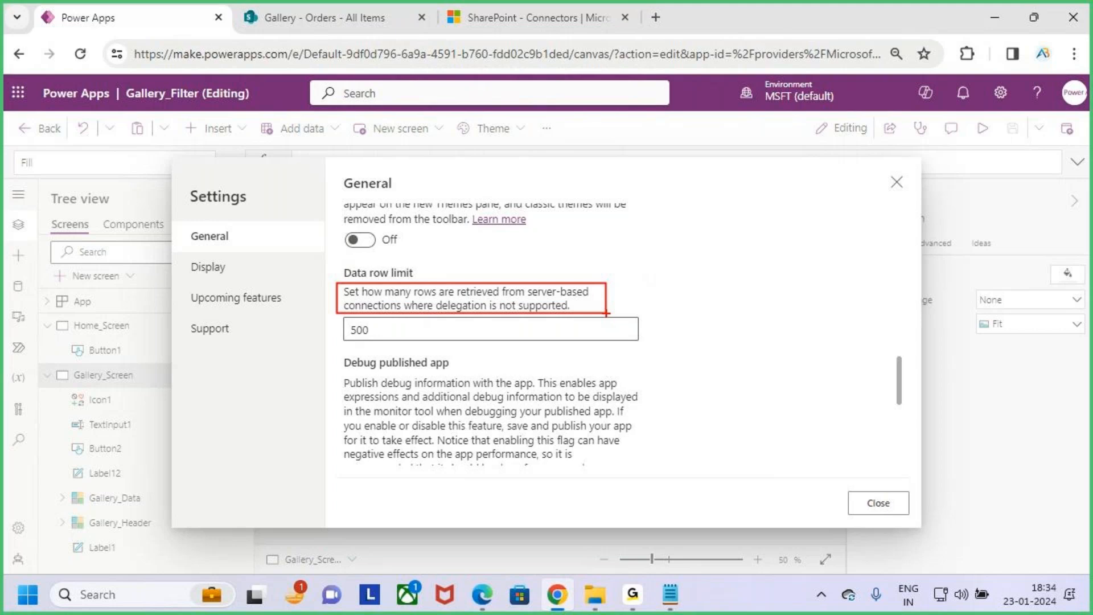
mouse_move(764, 256)
mouse_down()
mouse_move(744, 253)
mouse_move(750, 322)
mouse_move(695, 351)
mouse_up()
mouse_move(748, 304)
mouse_down()
mouse_move(782, 328)
mouse_move(790, 310)
mouse_move(811, 318)
mouse_move(852, 295)
mouse_up()
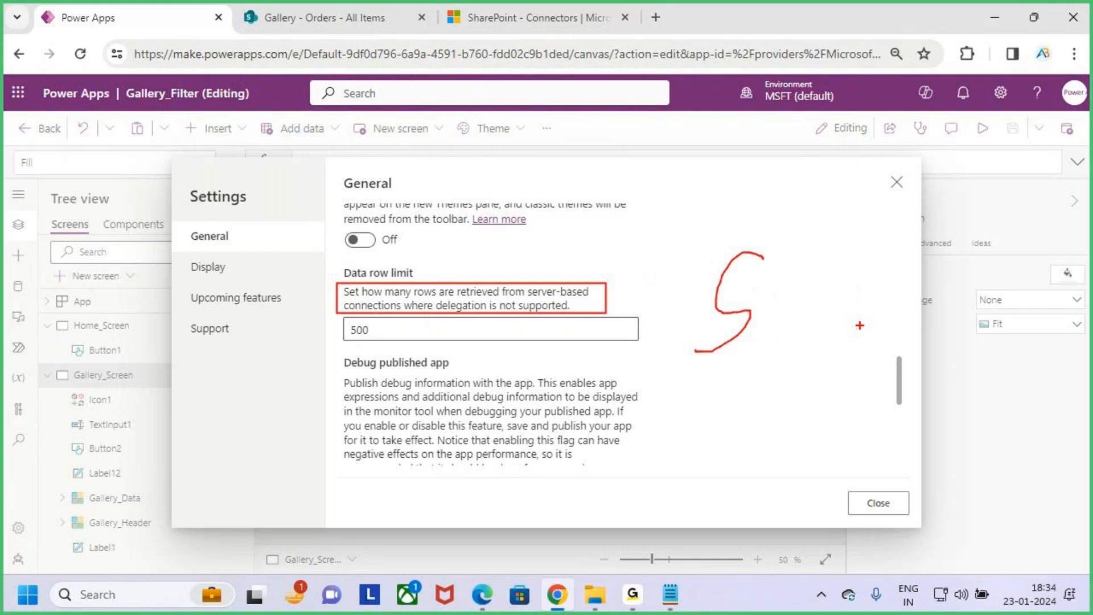
- Set the Data row limit to 2000 in the app settings and save the app
mouse_move(374, 349)
mouse_down()
mouse_move(362, 346)
mouse_move(391, 322)
mouse_move(344, 328)
mouse_move(365, 346)
mouse_move(336, 334)
mouse_up()
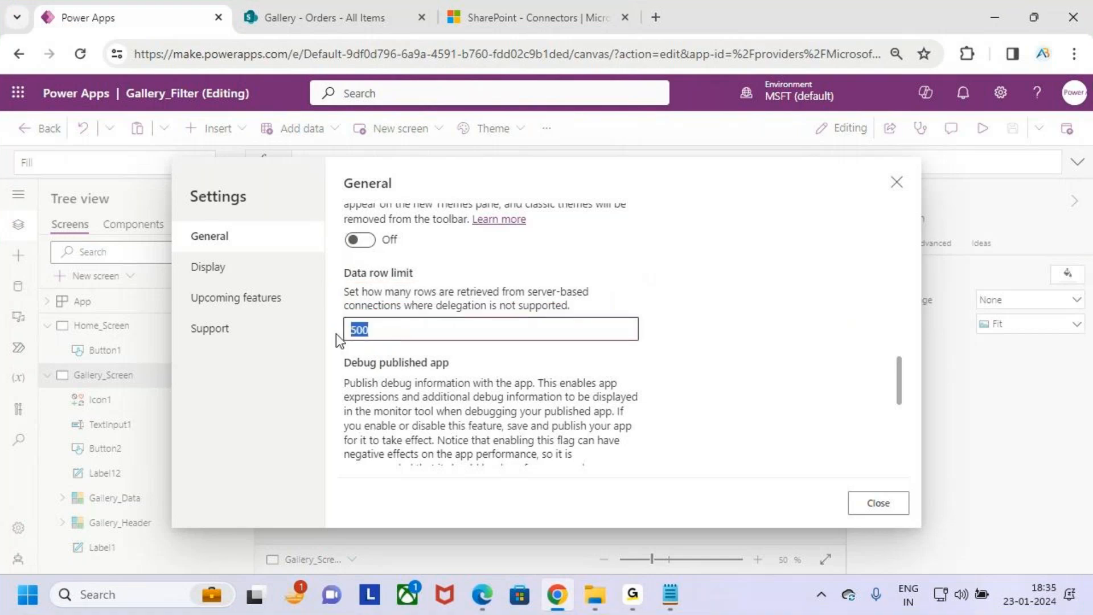
text(2000)
drag(380, 346, 343, 347)
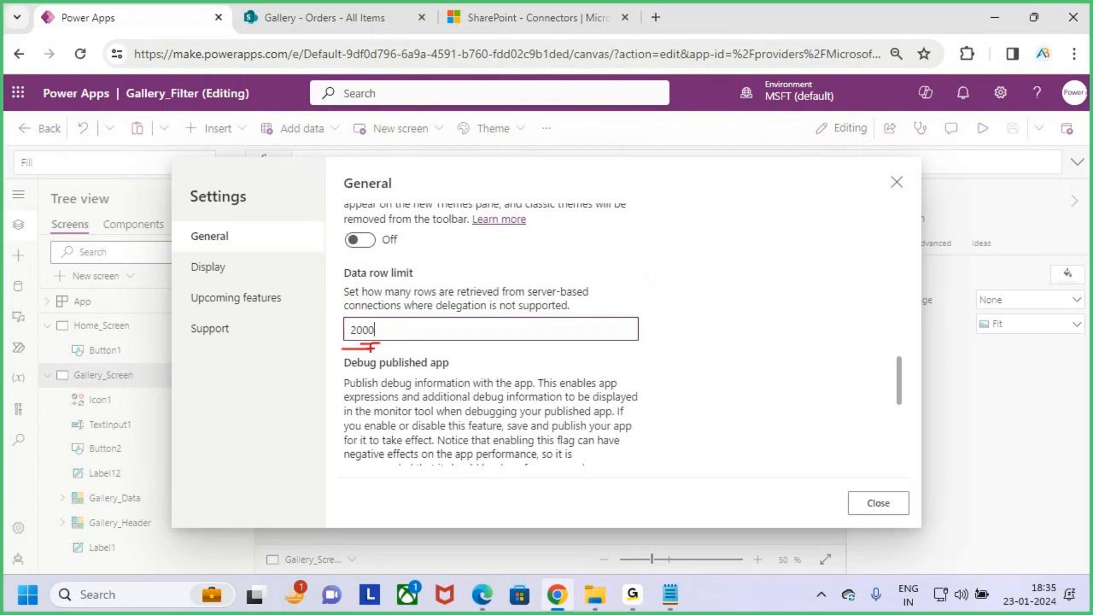
scroll(478, 384, up, 2)
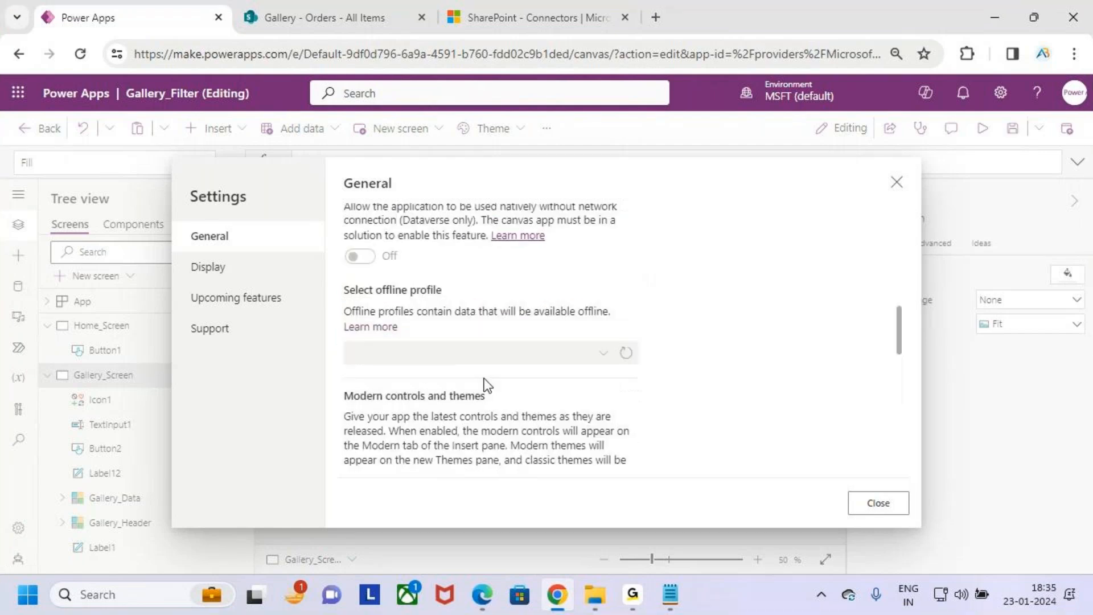
scroll(484, 385, down, 4)
click(881, 504)
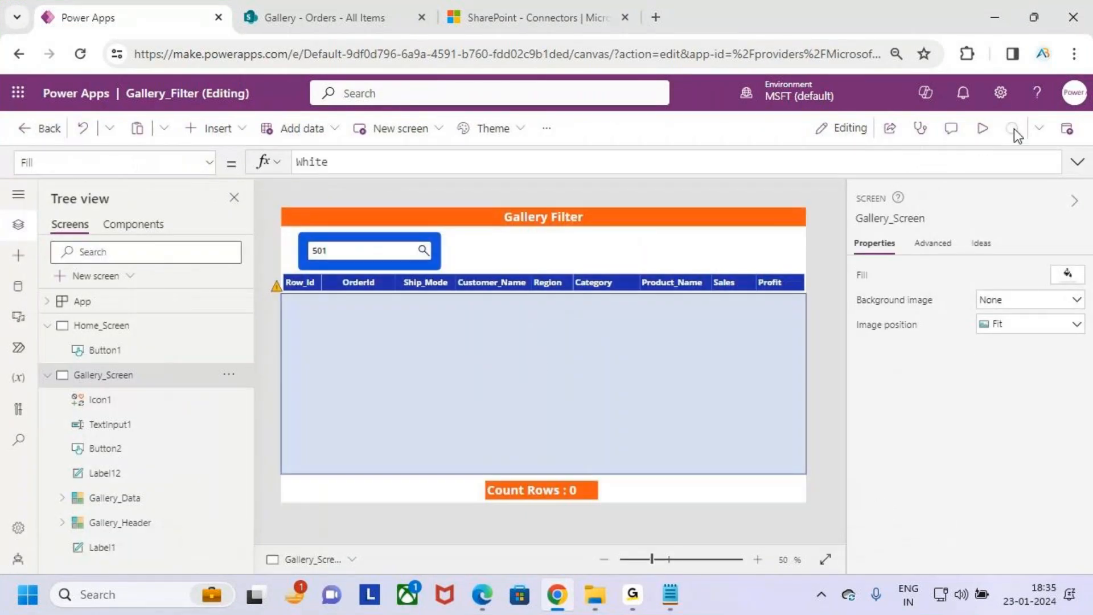
- Preview the app and search the Orders gallery for 100, extending the search text to 1000
click(982, 130)
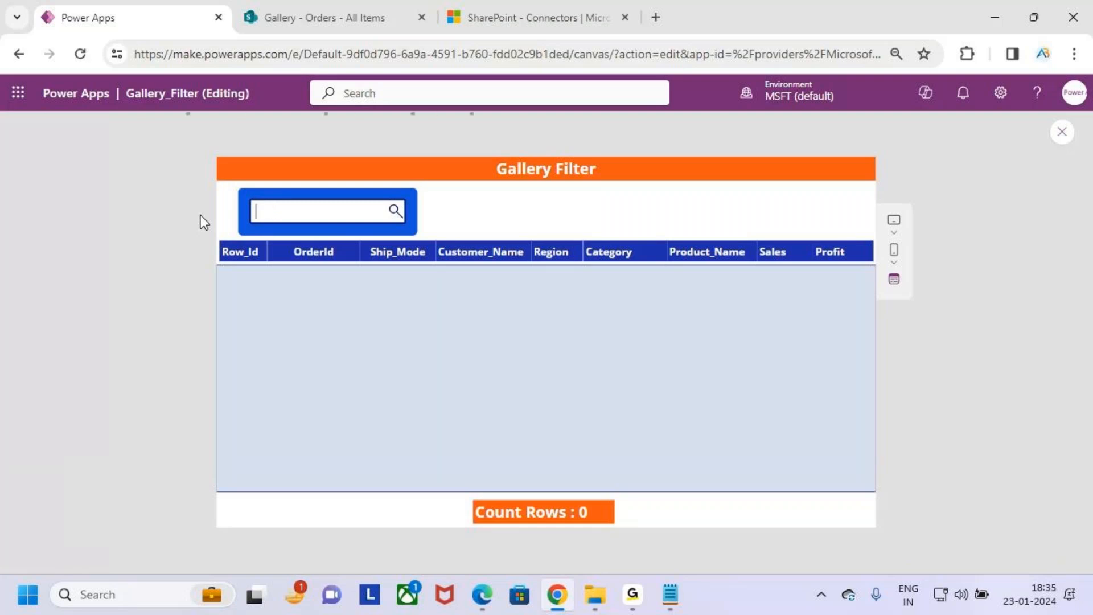
text(100)
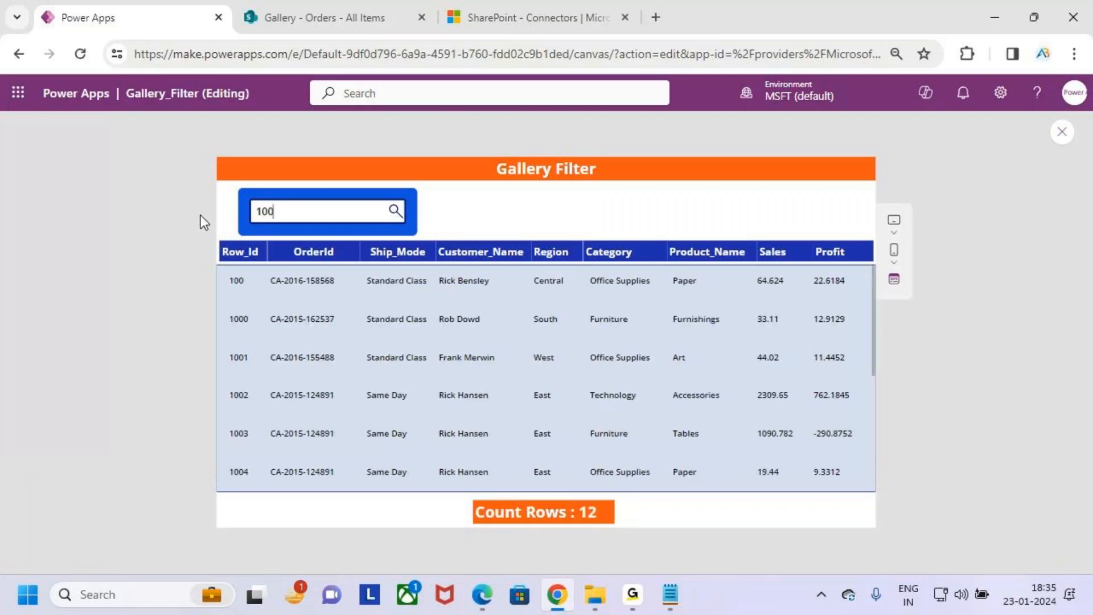
text(0)
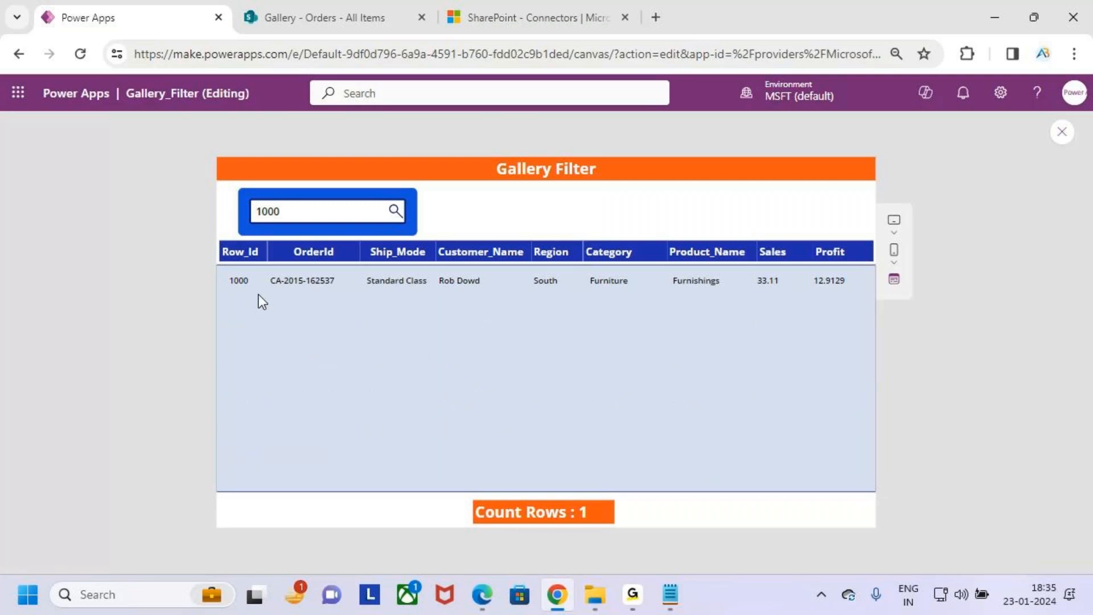
- Search the gallery for 501, box the first result's Row_Id, and clear the box
drag(288, 212, 226, 218)
text(501)
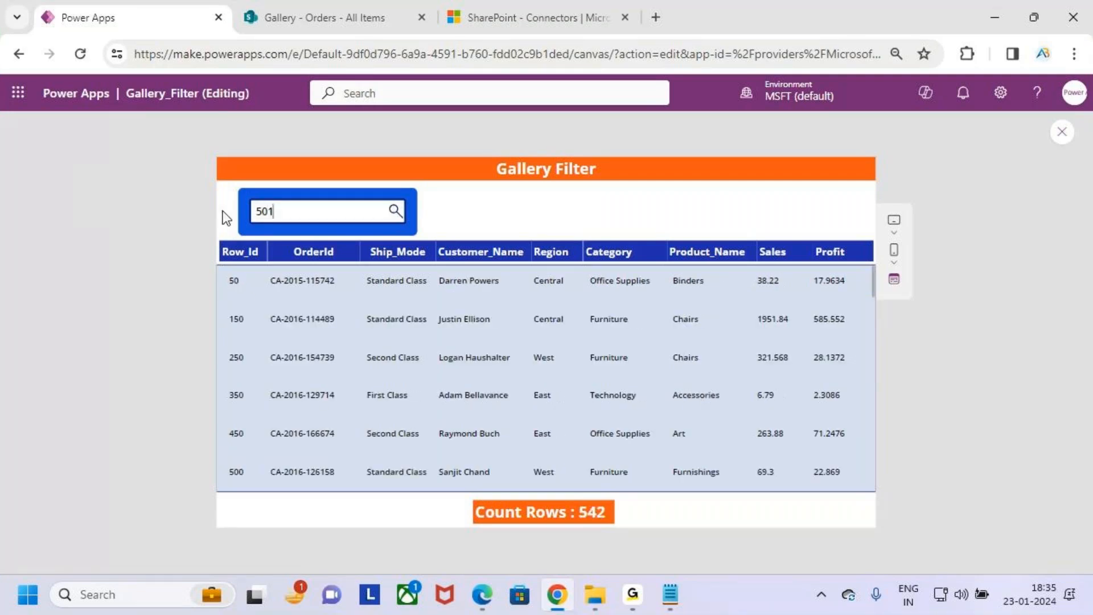
drag(210, 264, 279, 289)
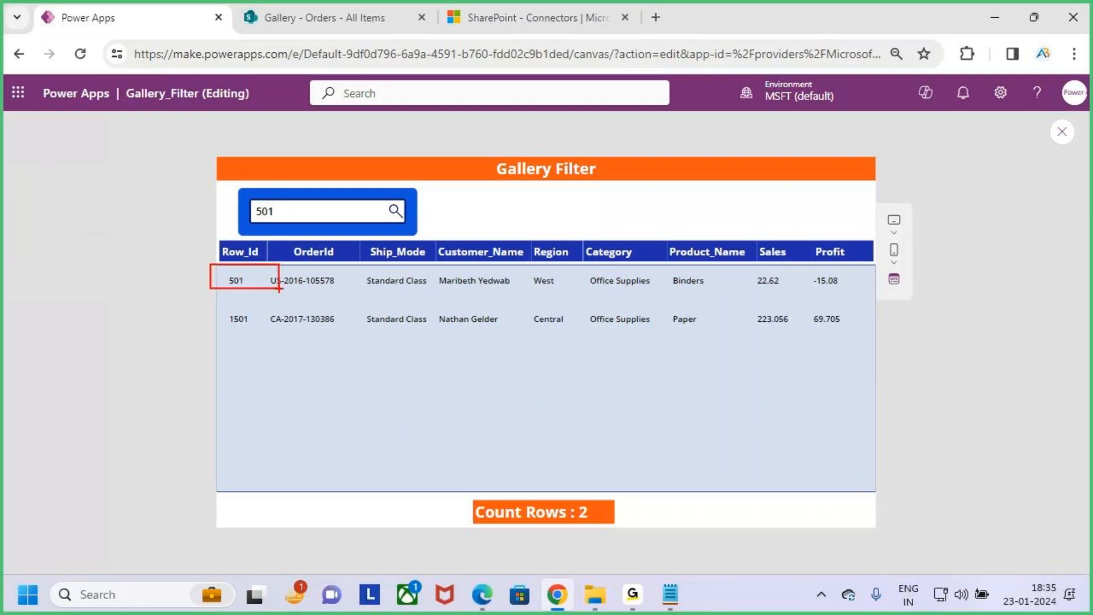
key(Escape)
drag(295, 213, 220, 211)
key(Right)
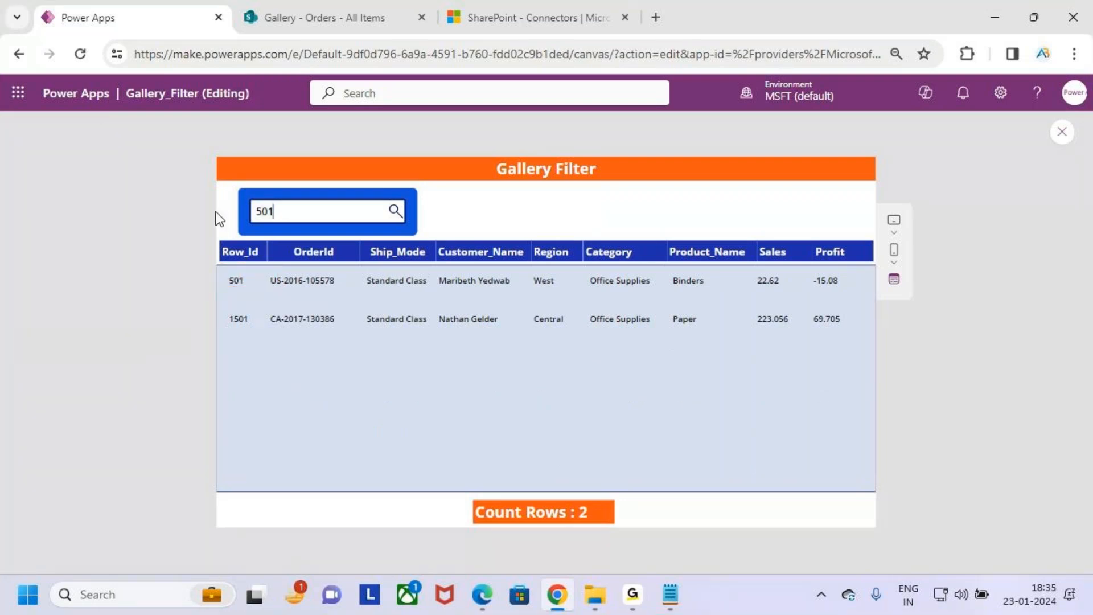
- Search the gallery for 1500 and then 2000, marking and clearing the Row_Id of the 2000 record
key(BackSpace)
key(BackSpace)
key(BackSpace)
text(1500)
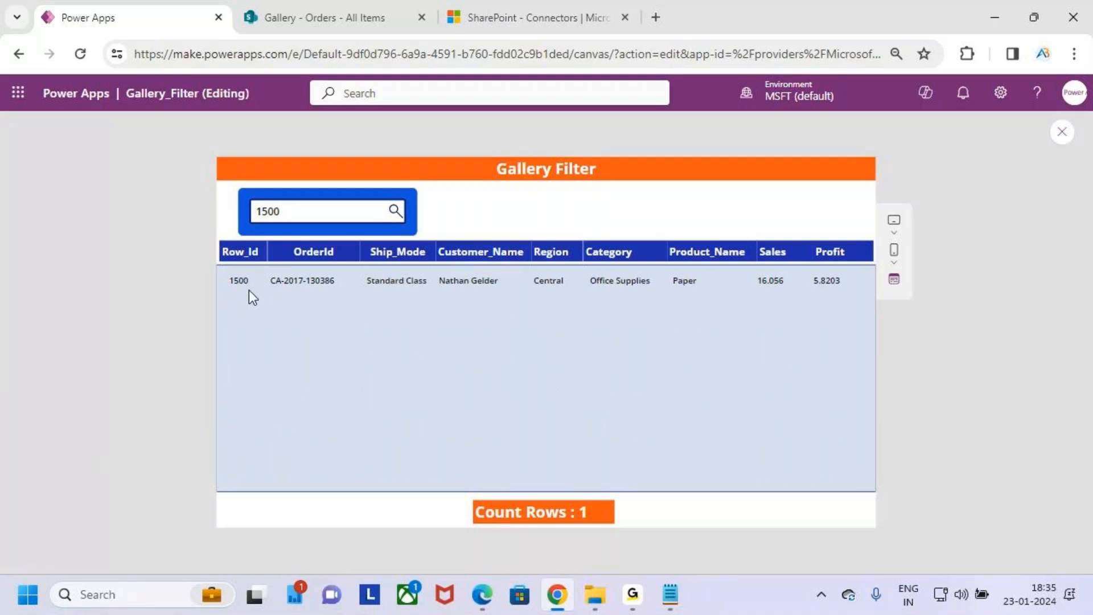
drag(290, 211, 235, 205)
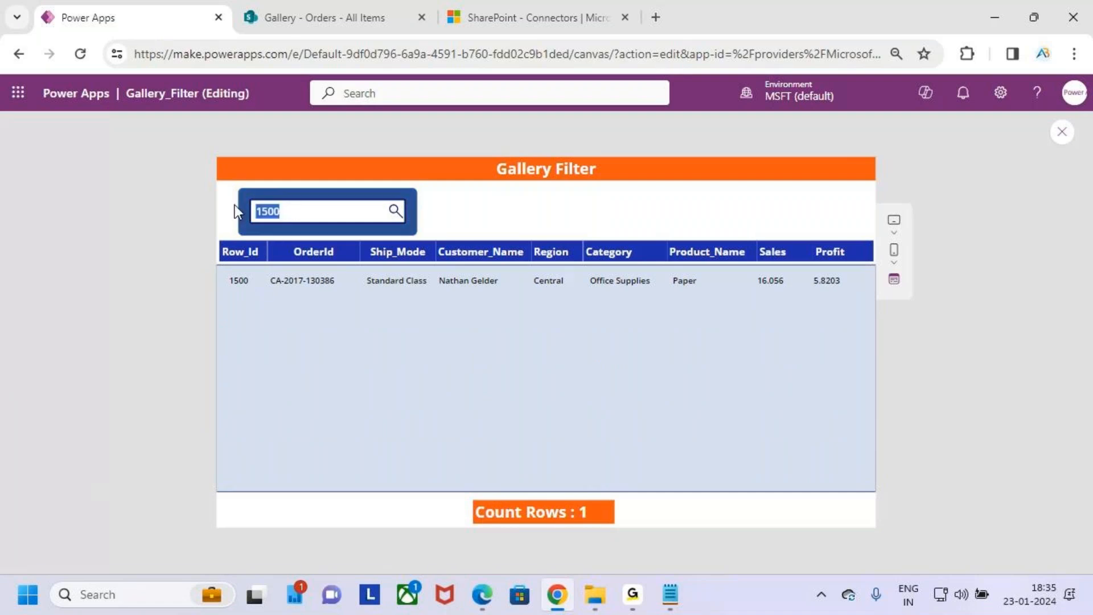
text(2000)
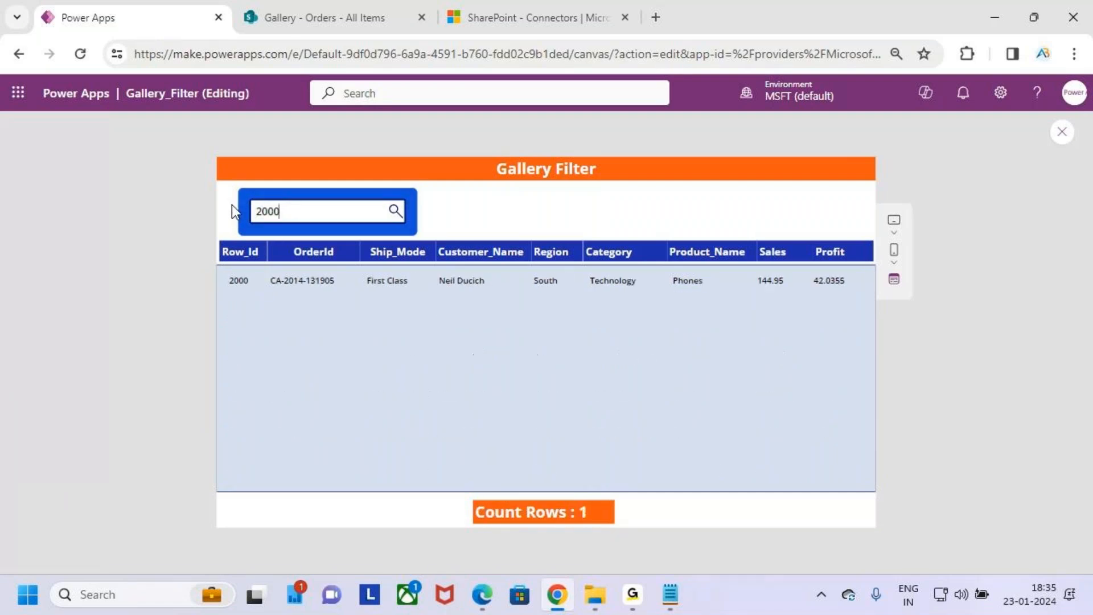
drag(221, 297, 269, 286)
key(Escape)
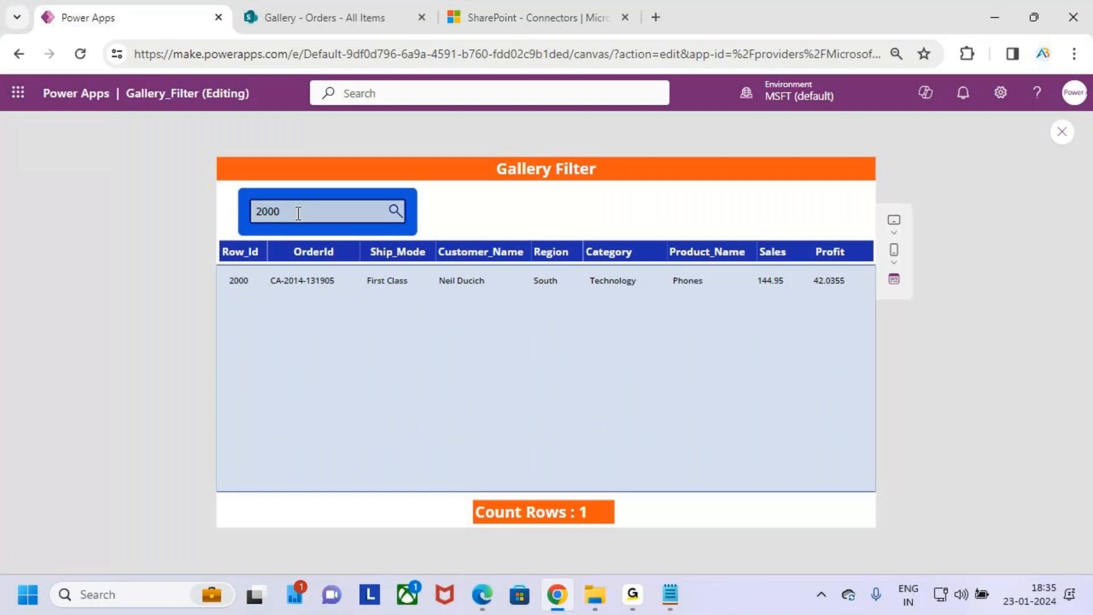
- Search the gallery for 20001, annotate the results area and the SharePoint list tab with a handwritten 2100, and clear everything
text(1)
key(ctrl+2)
drag(231, 271, 396, 300)
drag(353, 27, 353, 140)
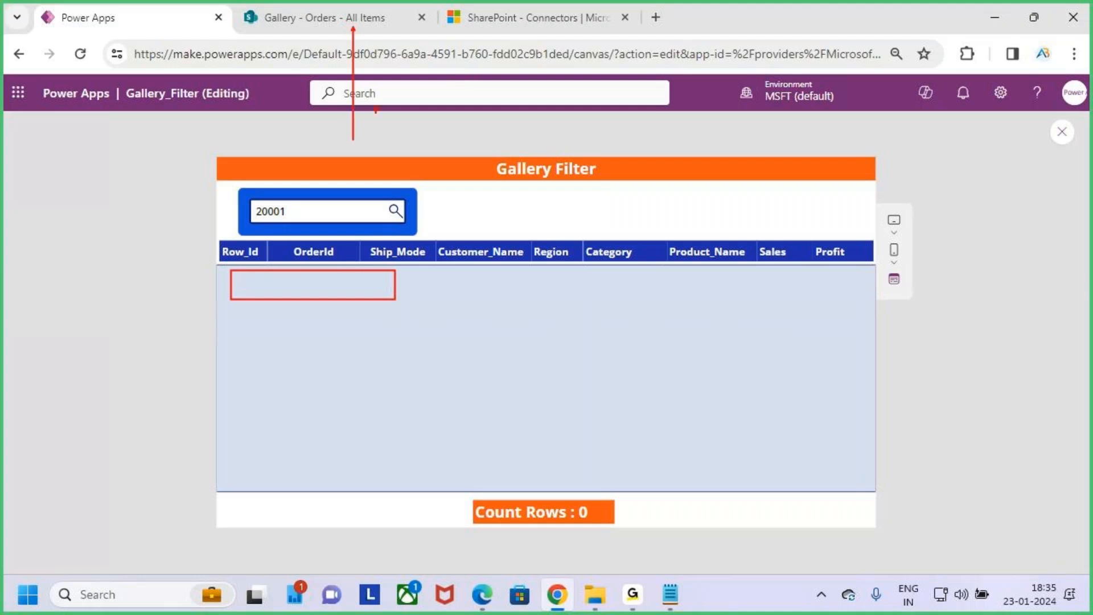
mouse_move(426, 62)
mouse_down()
mouse_move(410, 112)
mouse_move(474, 111)
mouse_up()
drag(481, 66, 483, 132)
mouse_move(497, 78)
mouse_down()
mouse_move(518, 104)
mouse_move(527, 86)
mouse_up()
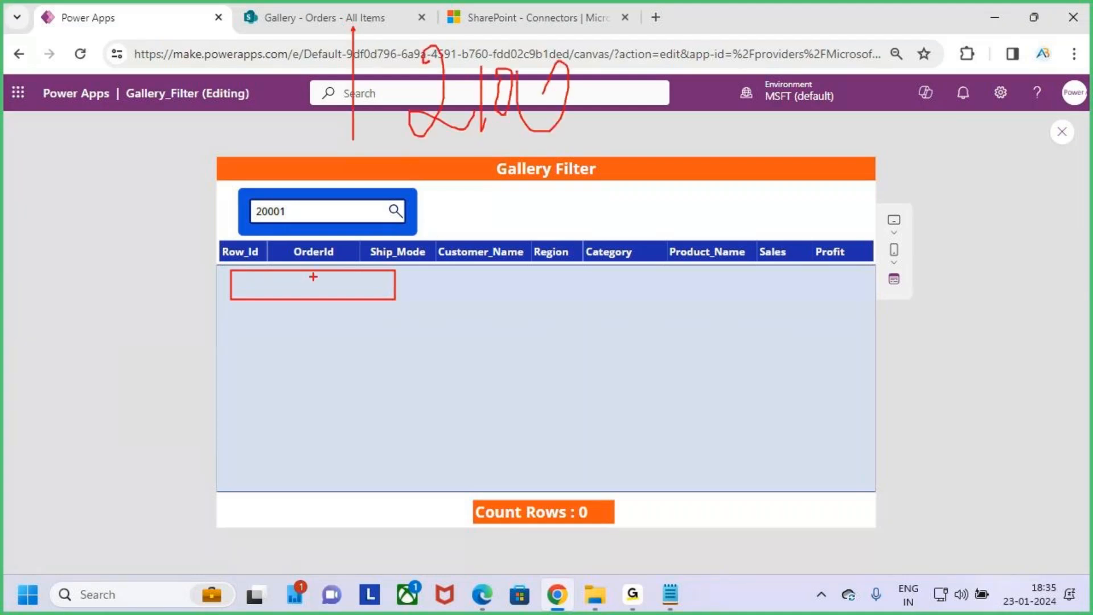
key(Escape)
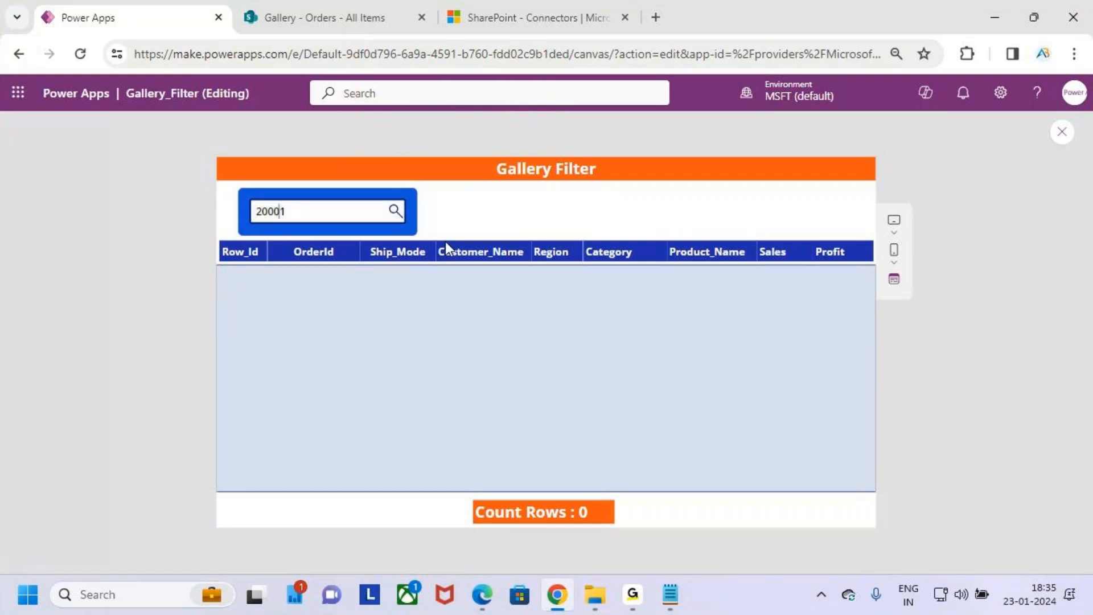
- Correct the search text to 2001, box the results area of the gallery, and clear the box
key(BackSpace)
click(311, 214)
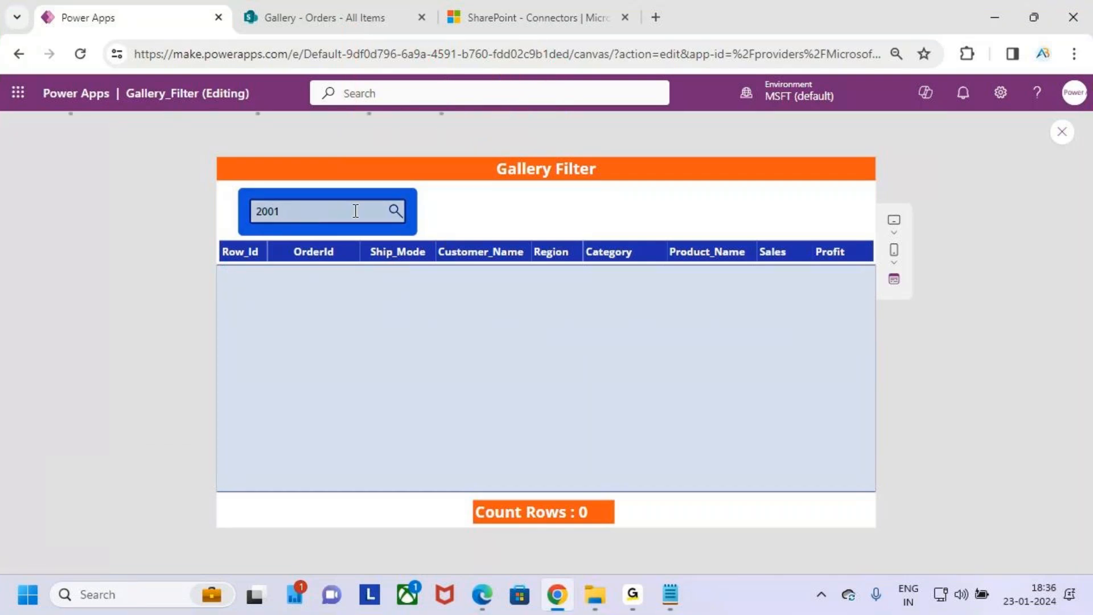
key(ctrl+2)
drag(240, 281, 477, 326)
key(Escape)
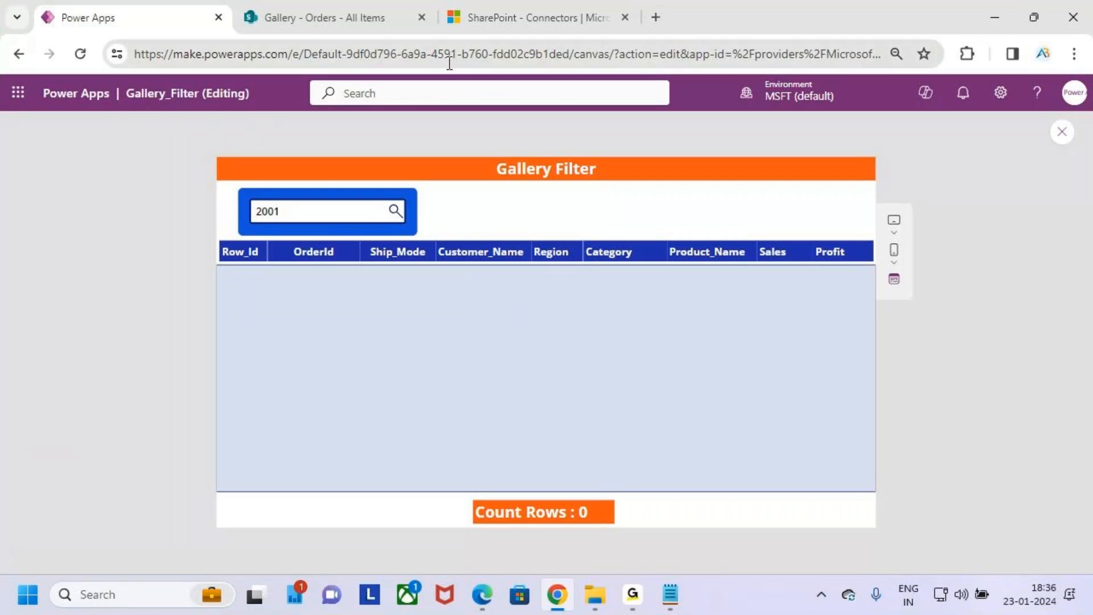
- Exit the app preview and try to set the Data row limit in the app's General settings to 2001
key(Escape)
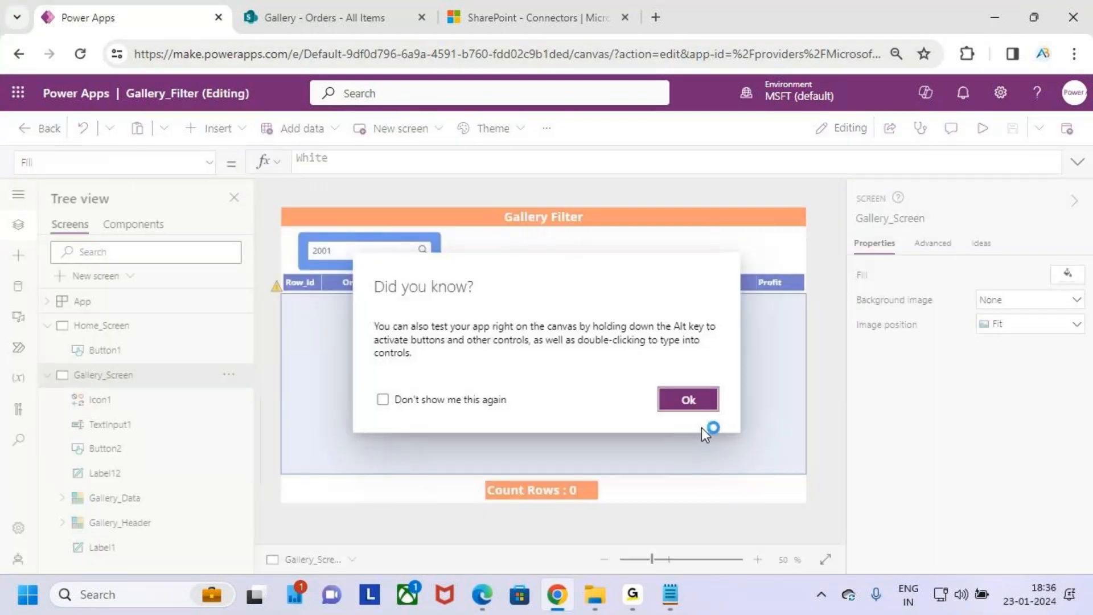
click(689, 400)
click(18, 527)
scroll(480, 330, down, 15)
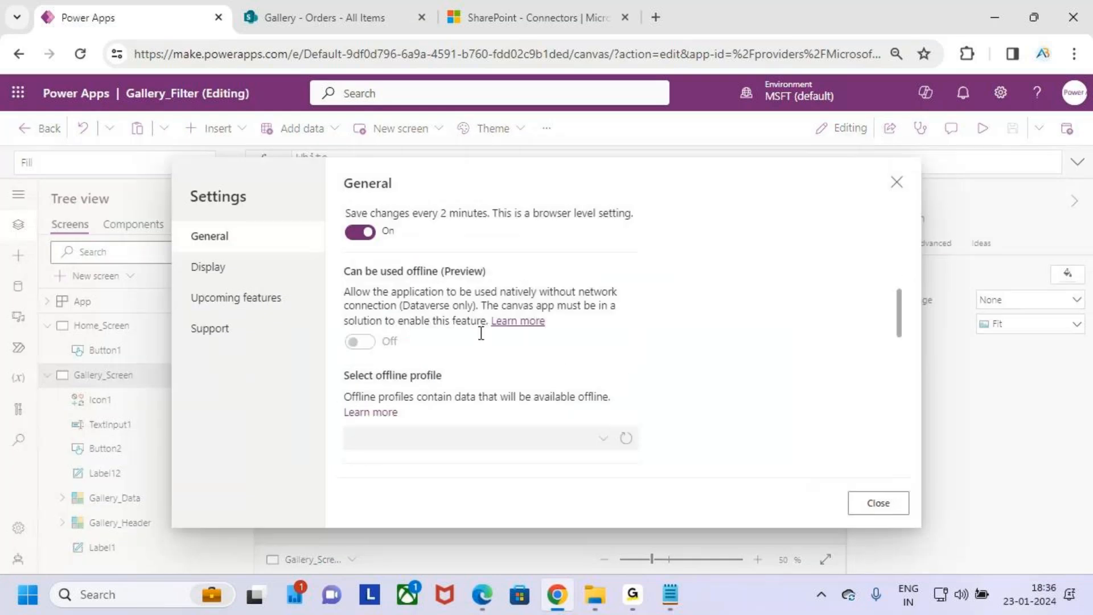
click(394, 330)
key(BackSpace)
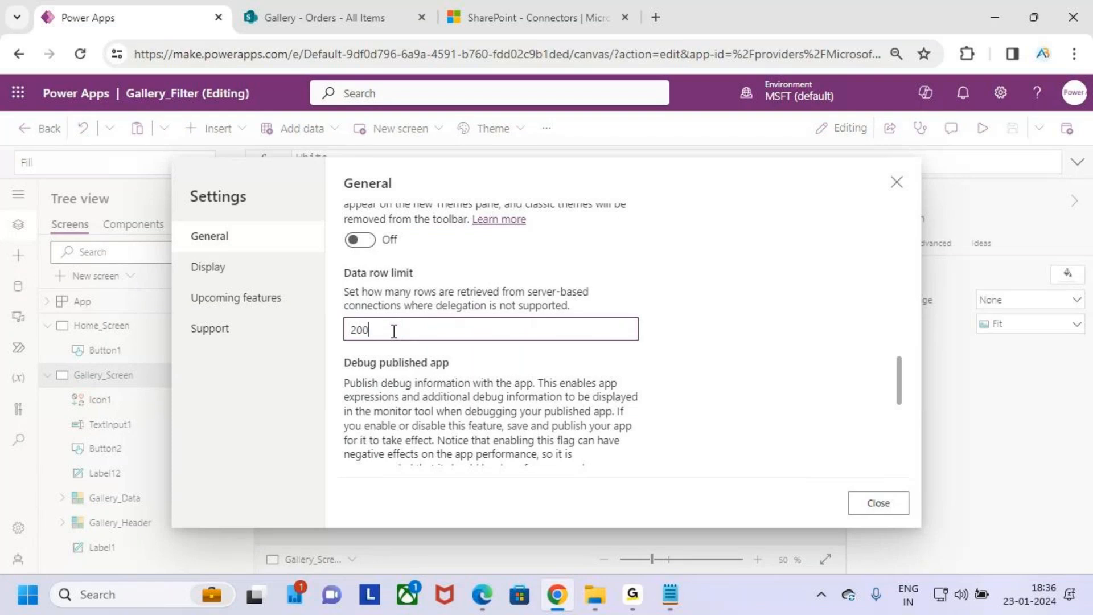
text(1)
- Box the allowed-range message below the Data row limit, mark its upper bound, clear the marks, and set the limit to 2000
key(ctrl+2)
mouse_move(340, 340)
mouse_down()
mouse_move(437, 360)
mouse_move(575, 360)
mouse_up()
drag(508, 309, 514, 352)
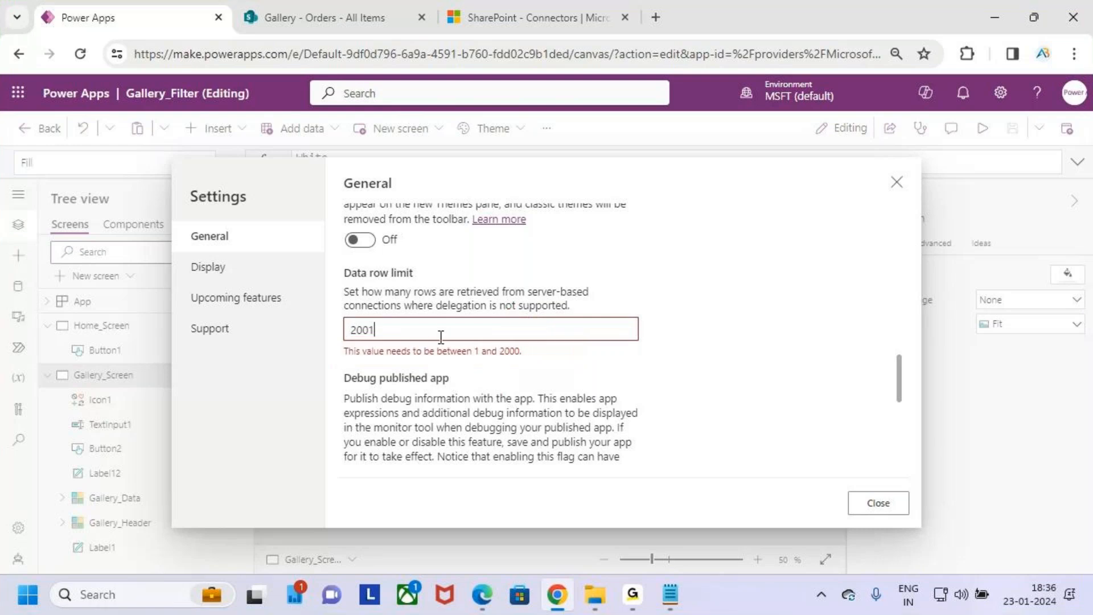
key(BackSpace)
text(0)
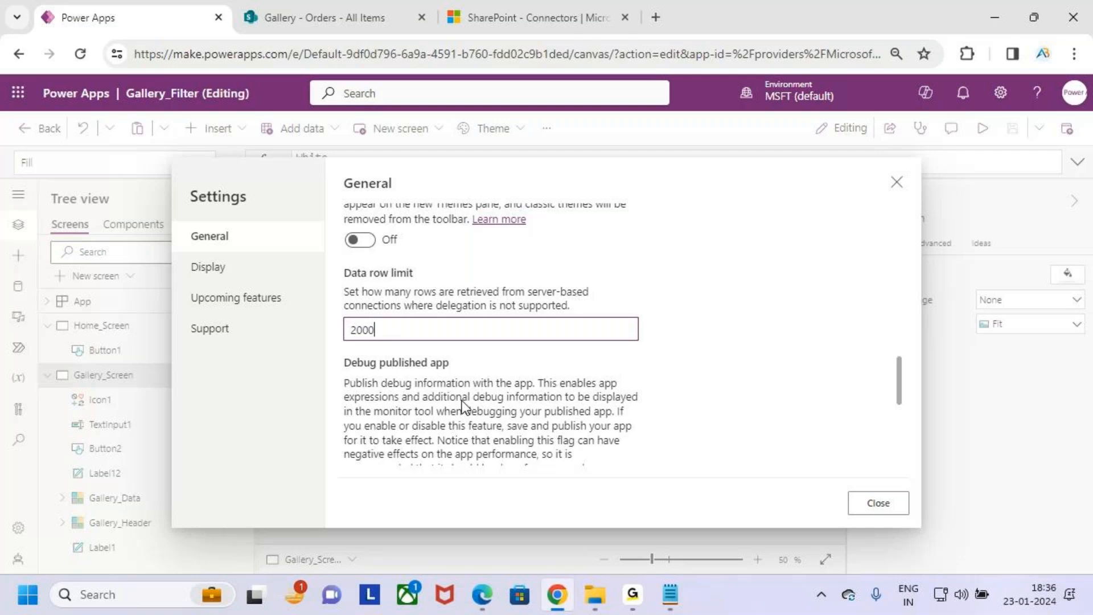
- On the SharePoint Orders list, box the records, handwrite and underline 2100 and 2001 above them, and clear the annotations
click(331, 13)
mouse_move(283, 275)
mouse_down()
mouse_move(561, 471)
mouse_move(737, 503)
mouse_up()
mouse_move(576, 251)
mouse_down()
mouse_move(525, 296)
mouse_move(587, 279)
mouse_up()
drag(591, 231, 594, 297)
drag(627, 245, 620, 293)
drag(669, 223, 655, 307)
drag(556, 399, 769, 331)
mouse_move(811, 196)
mouse_down()
mouse_move(779, 270)
mouse_move(823, 225)
mouse_move(845, 247)
mouse_move(836, 242)
mouse_up()
drag(884, 194, 884, 271)
drag(697, 320, 954, 261)
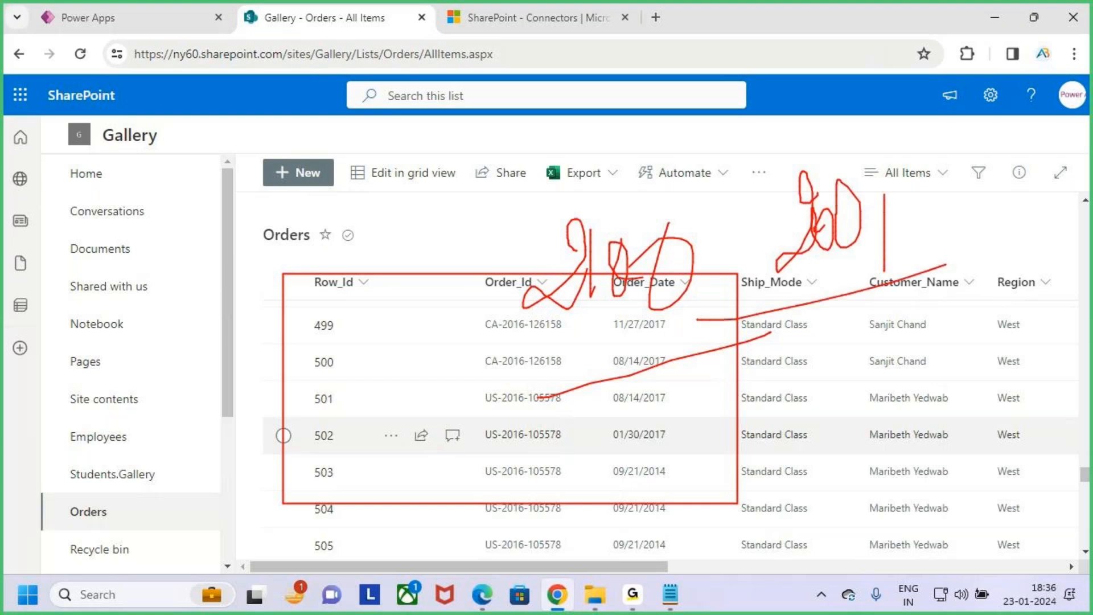
key(Escape)
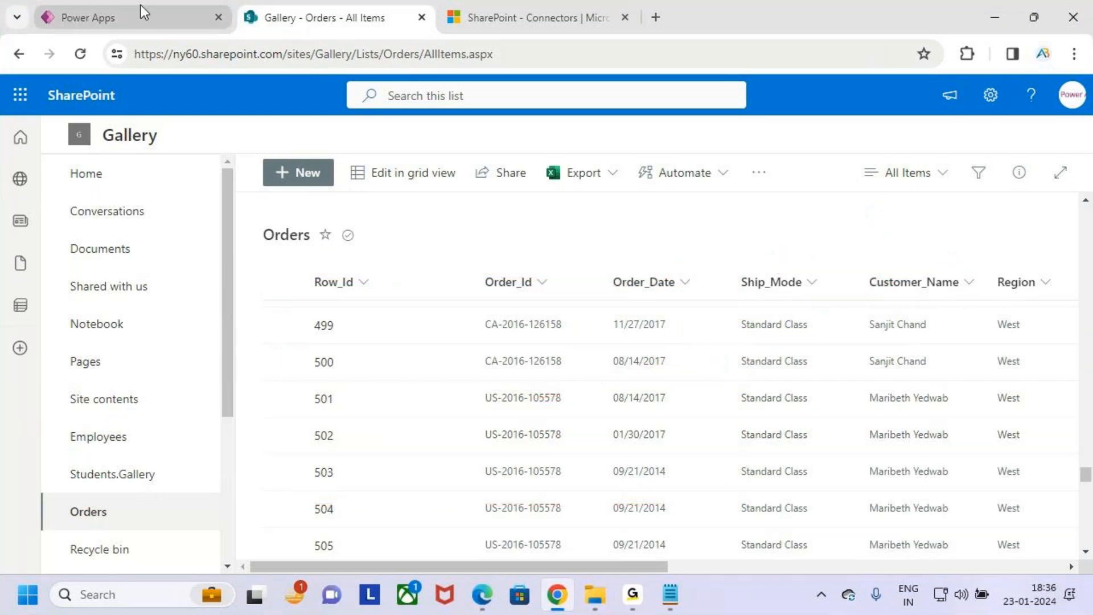
- Return to Power Apps, close the settings, search the previewed gallery for 2010, and exit the preview
click(141, 8)
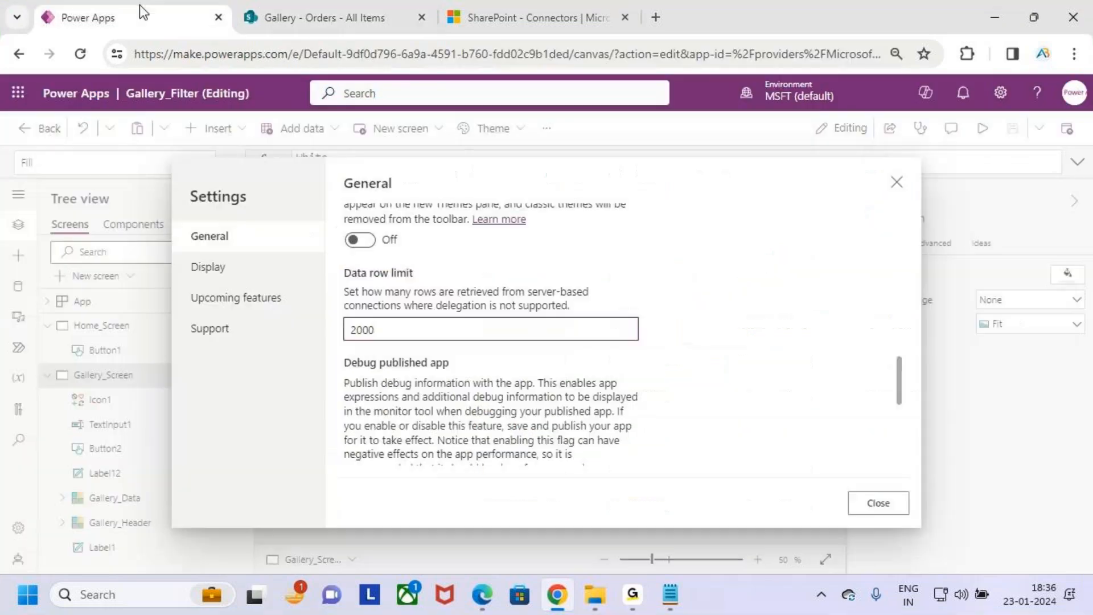
click(889, 504)
click(990, 134)
click(312, 213)
key(BackSpace)
key(BackSpace)
text(10)
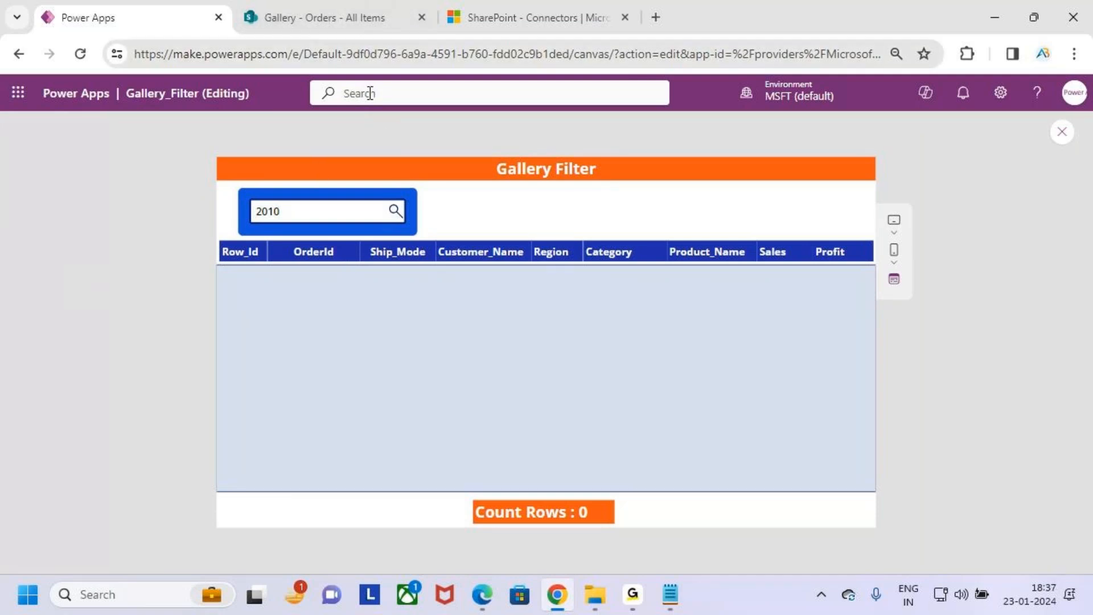
click(1063, 132)
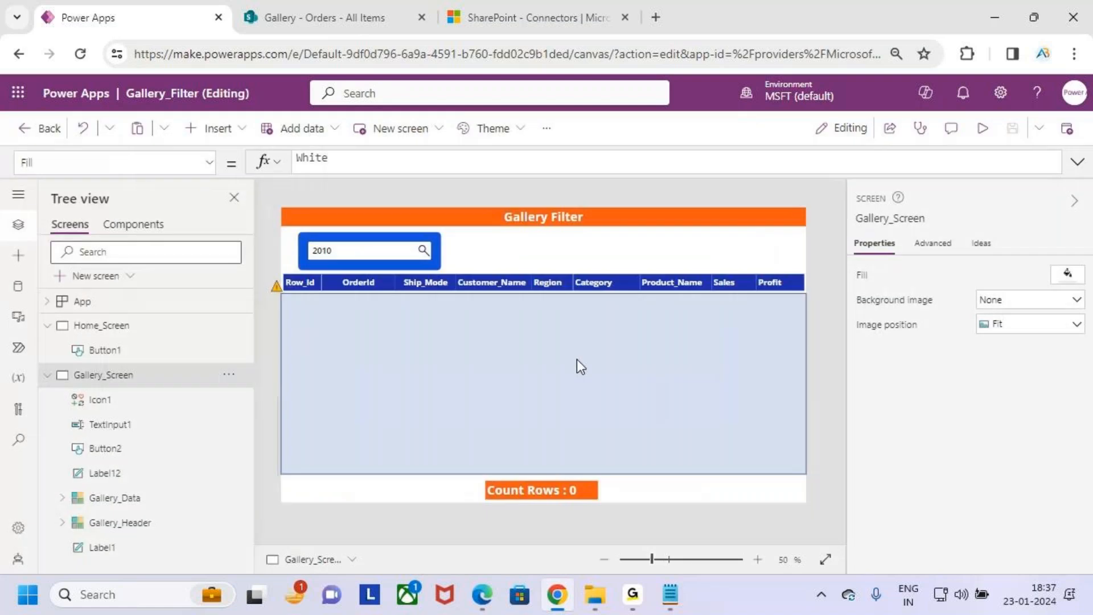
- Set the Data row limit in the app's General settings to 500
click(19, 527)
scroll(487, 363, down, 15)
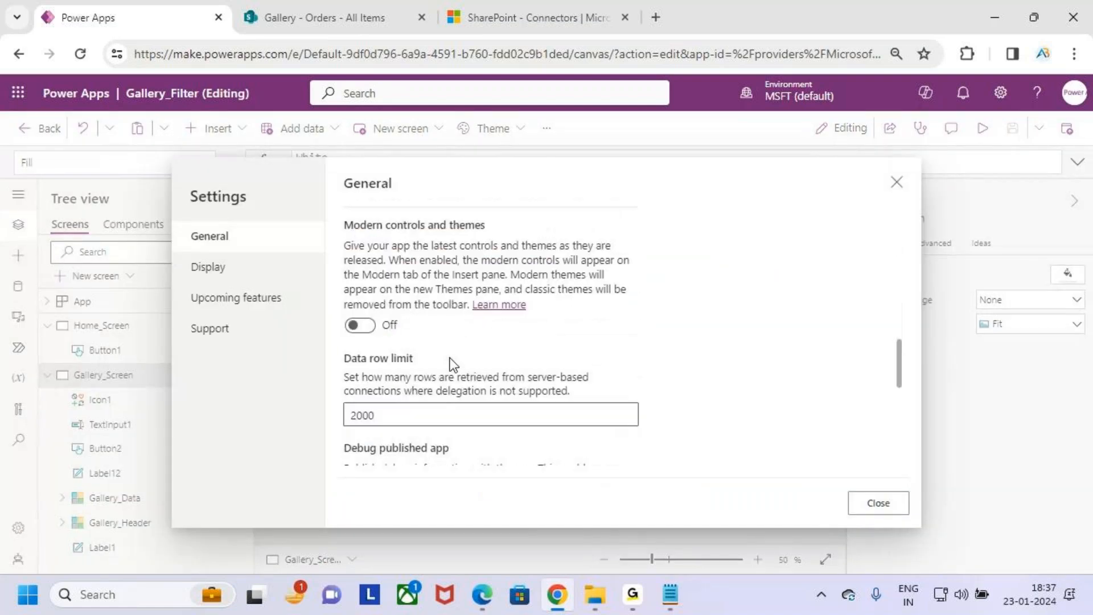
scroll(450, 360, down, 1)
drag(393, 331, 314, 328)
key(BackSpace)
text(500)
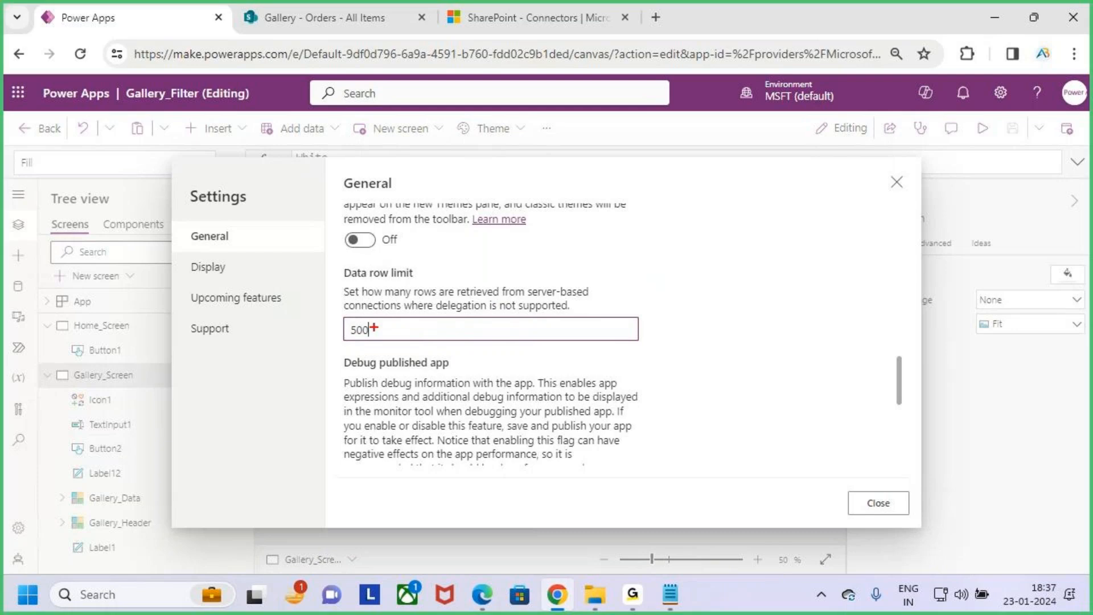
- Draw an arrow from the Data row limit value to a handwritten 2000 and add an underline below it
drag(373, 328, 408, 323)
drag(402, 307, 404, 349)
mouse_move(480, 253)
mouse_down()
mouse_move(529, 265)
mouse_move(533, 278)
mouse_move(548, 263)
mouse_up()
drag(547, 353, 571, 288)
drag(473, 414, 724, 322)
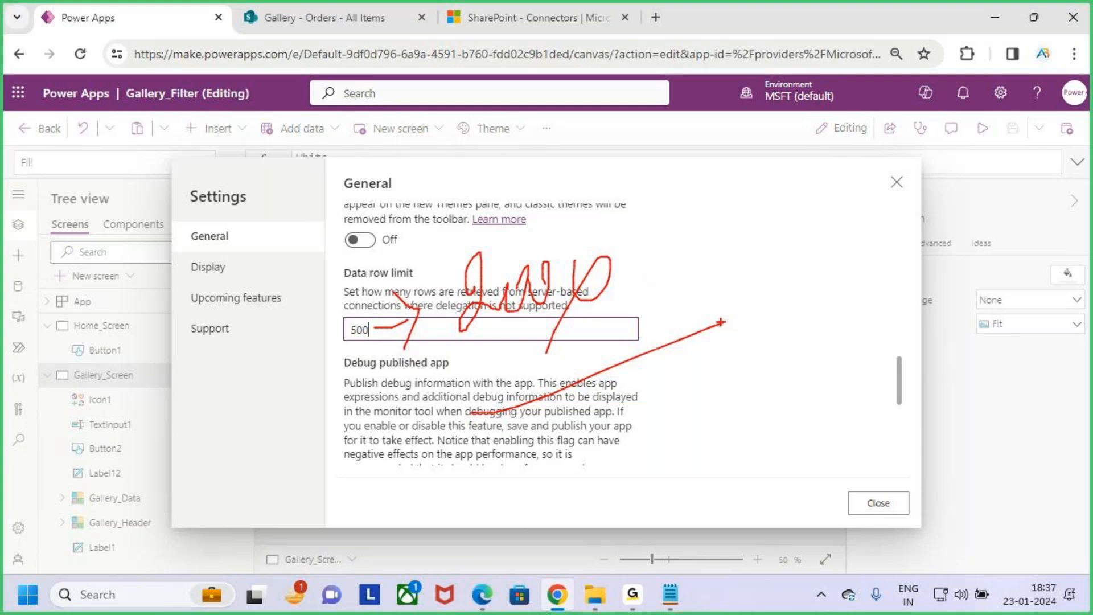
- Cross out the handwritten 2000, mark the Data row limit value of 500, and close the settings
drag(484, 253, 582, 318)
drag(551, 226, 468, 415)
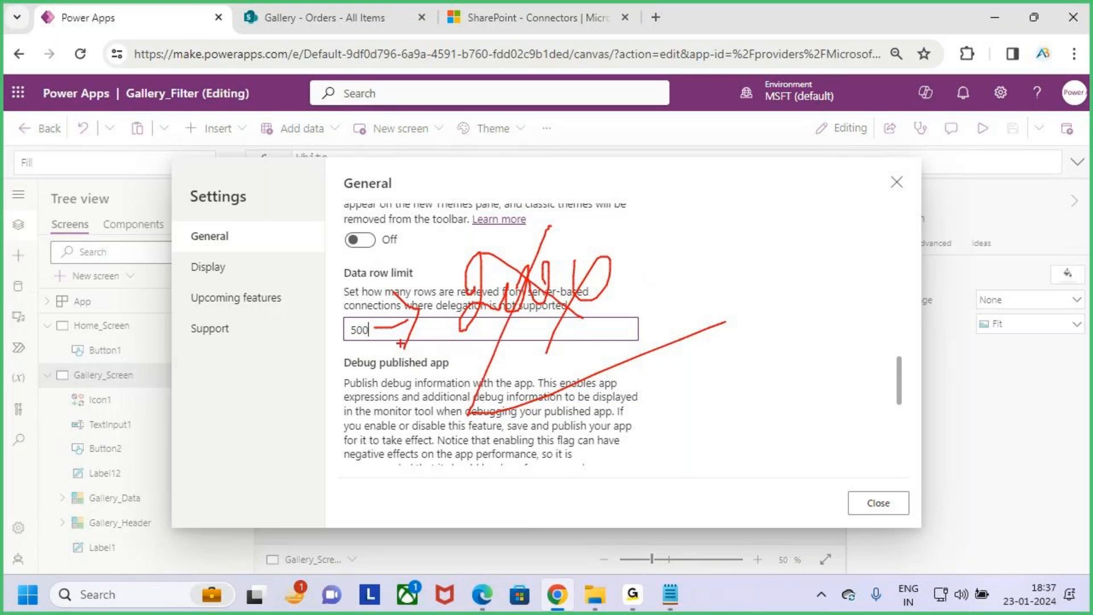
drag(389, 322, 376, 340)
drag(372, 286, 378, 316)
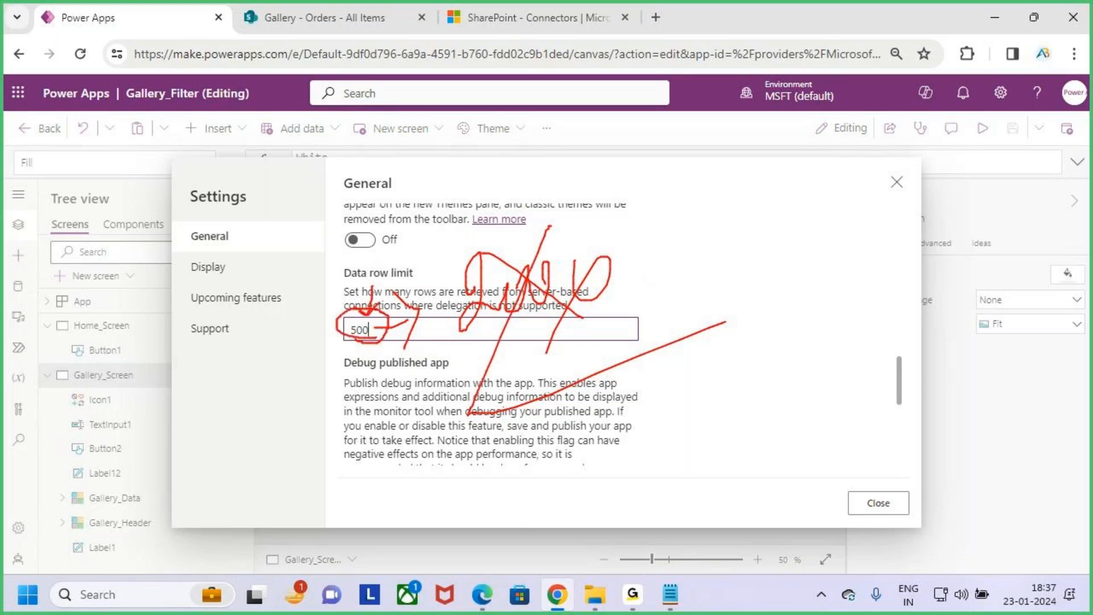
click(886, 509)
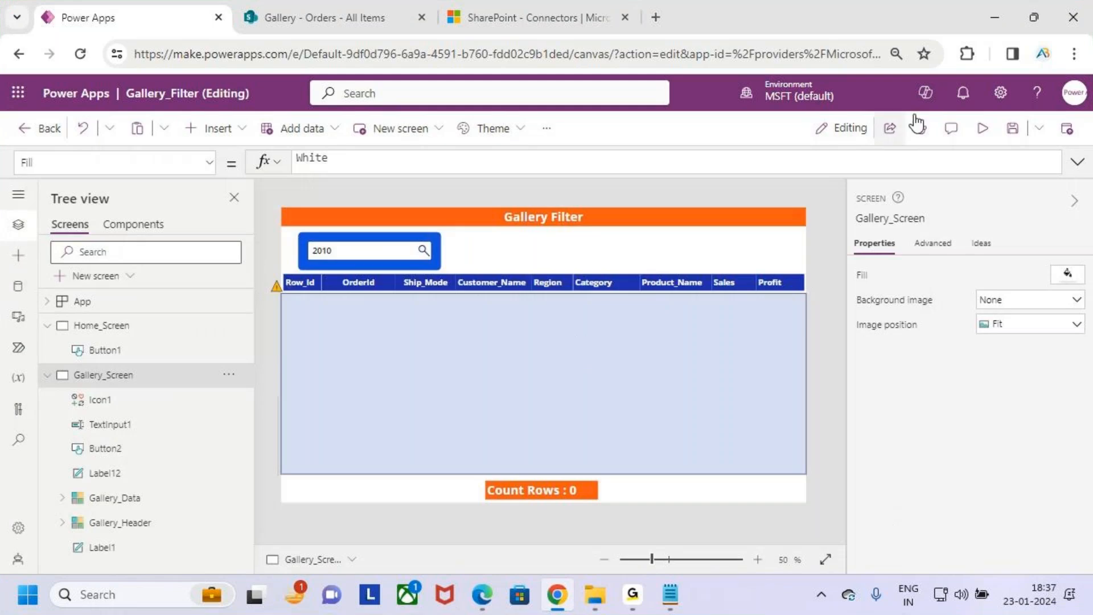
- Preview the app and search the Orders gallery for 500 and for 501
click(983, 129)
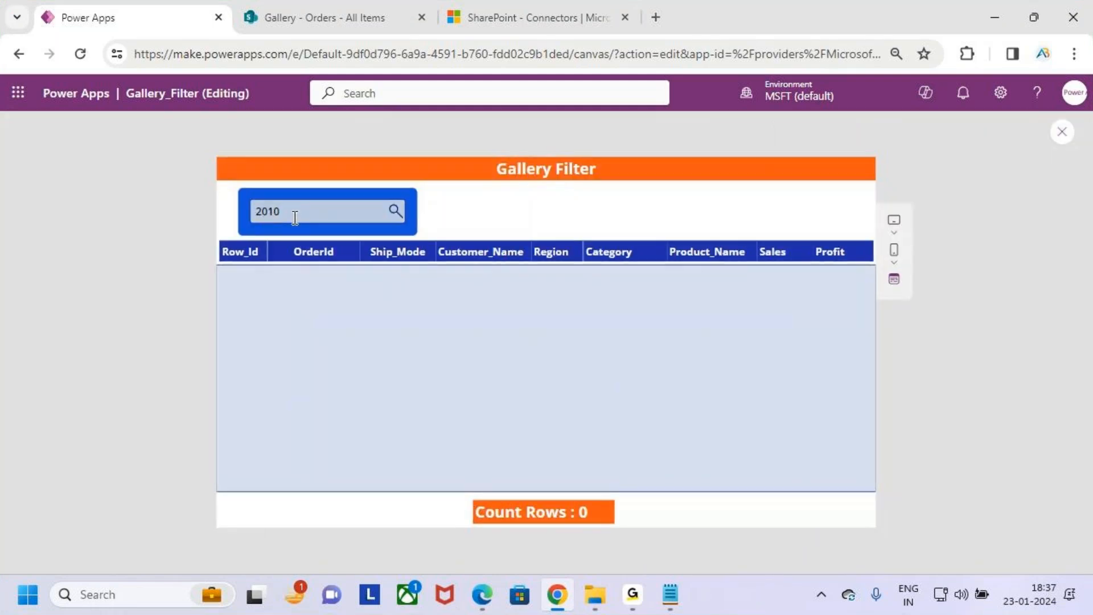
double_click(274, 219)
text(500)
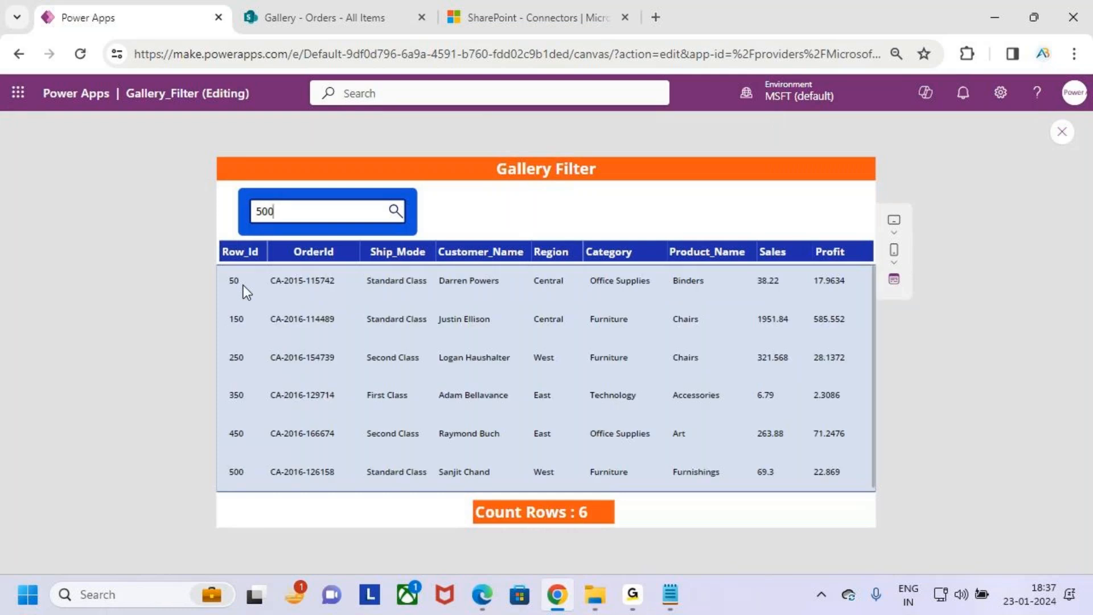
key(BackSpace)
text(1)
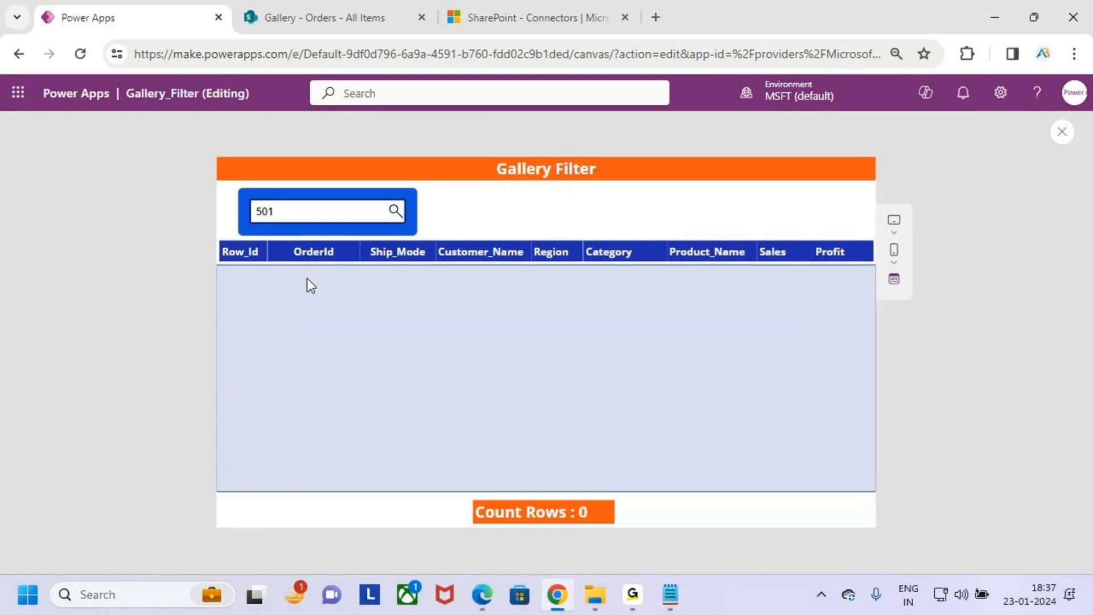
- Exit the preview, dismiss the tip, and open the Items formula of Gallery_Data on its Search function
click(1062, 132)
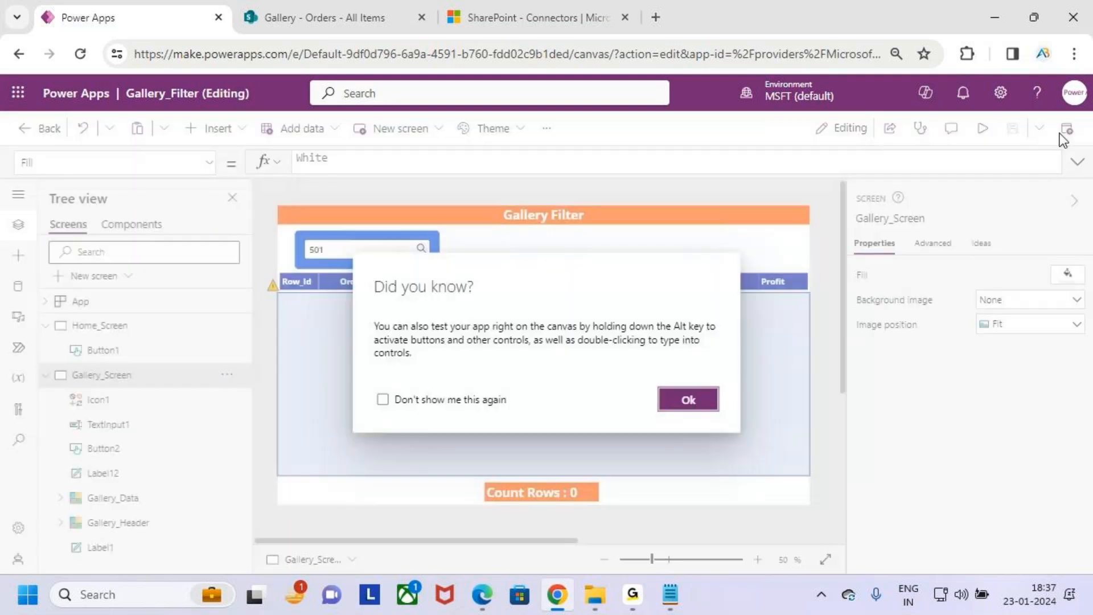
click(712, 403)
click(459, 365)
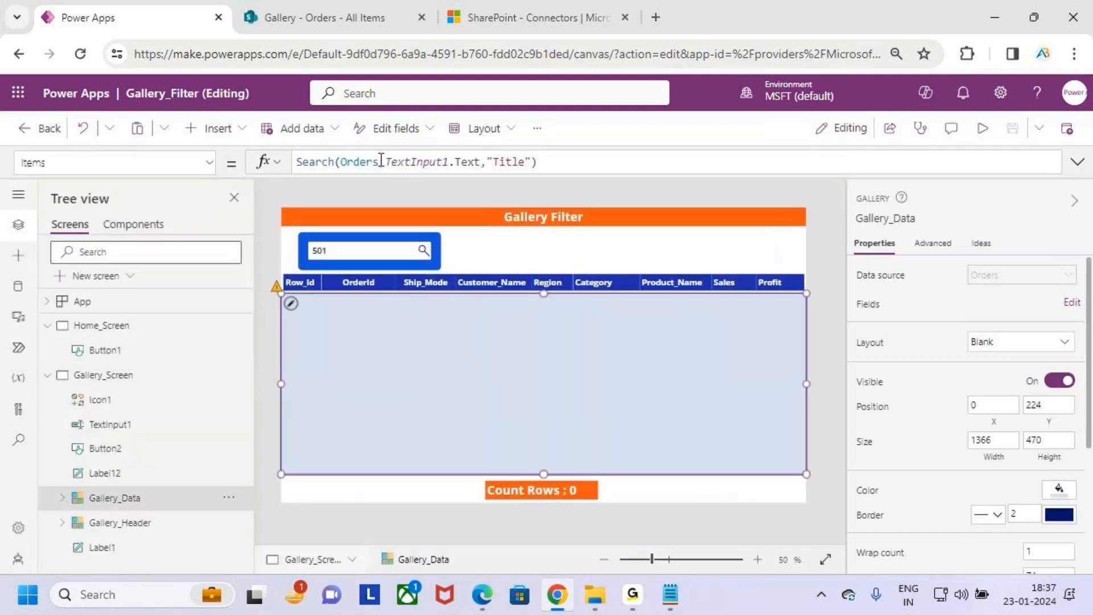
click(316, 163)
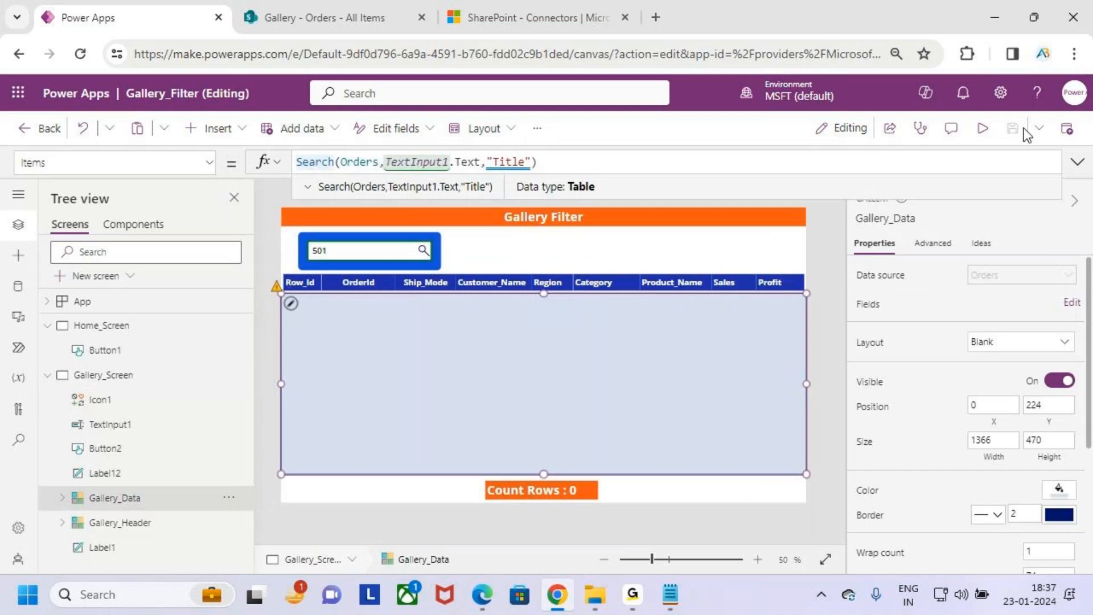
- Switch to the Search Function notes in Notepad and add new lines with an indent below the last sentence
click(995, 17)
key(Return)
key(Return)
key(Tab)
- Switch to File Explorer and open the Batch 9 AM folder inside 4.Class Notes of the Power Apps folder
click(595, 608)
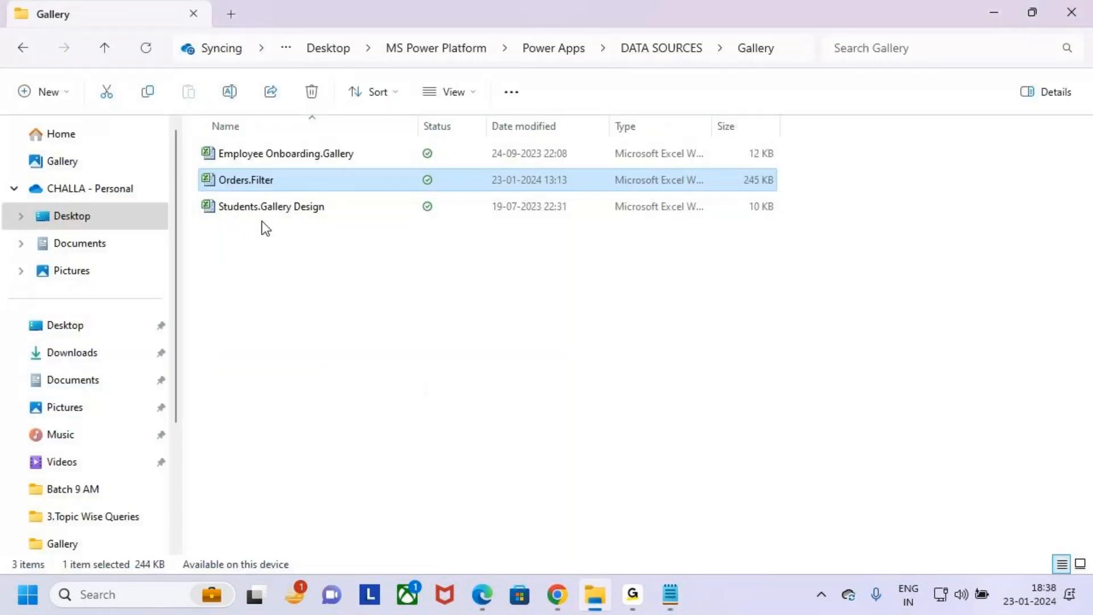
key(BackSpace)
key(BackSpace)
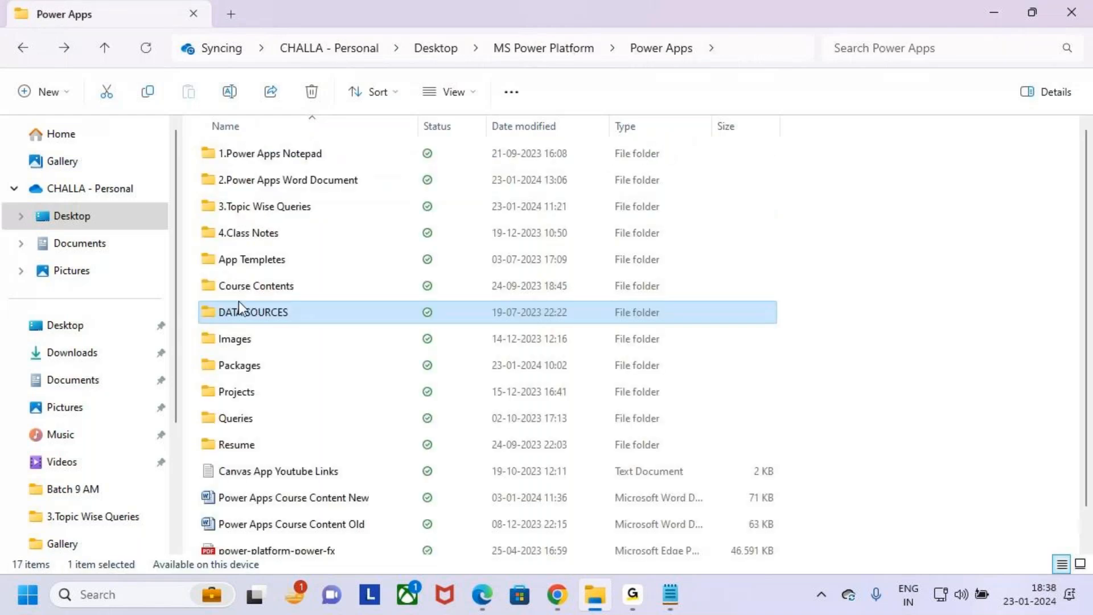
click(225, 233)
key(Return)
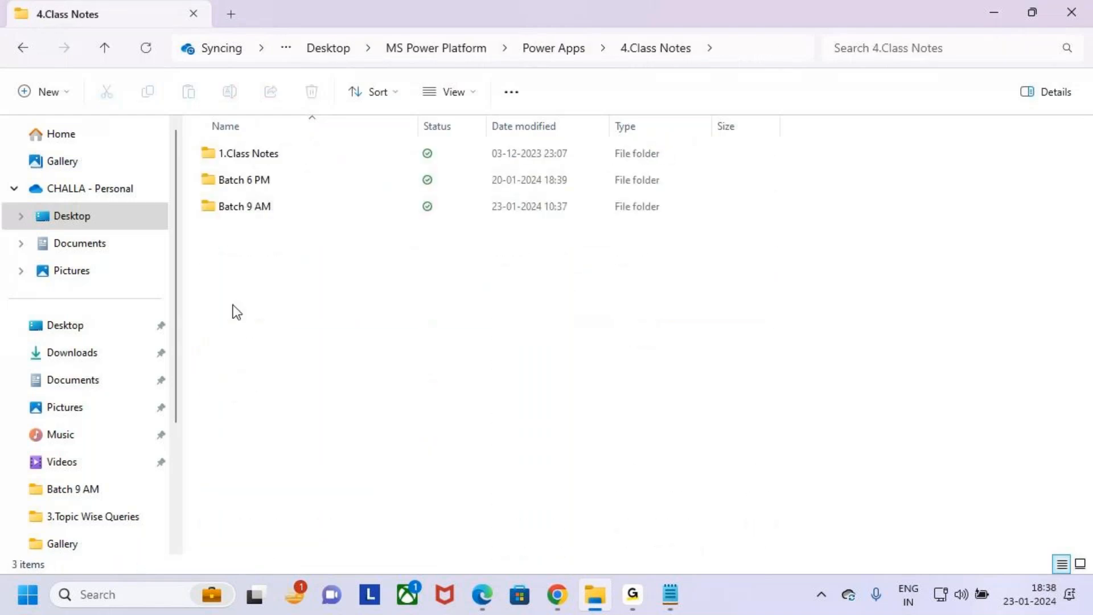
double_click(252, 205)
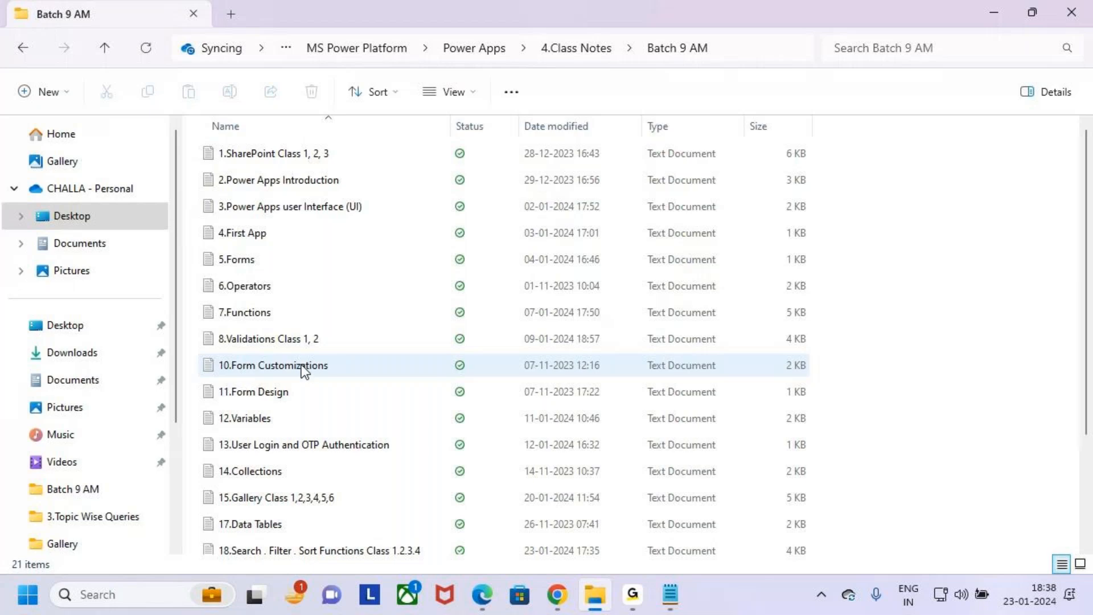
- Open the text document "18.Search , Filter , Sort Functions Class 1,2,3,4" and maximize its window
scroll(296, 450, down, 2)
scroll(317, 472, up, 2)
scroll(330, 459, down, 2)
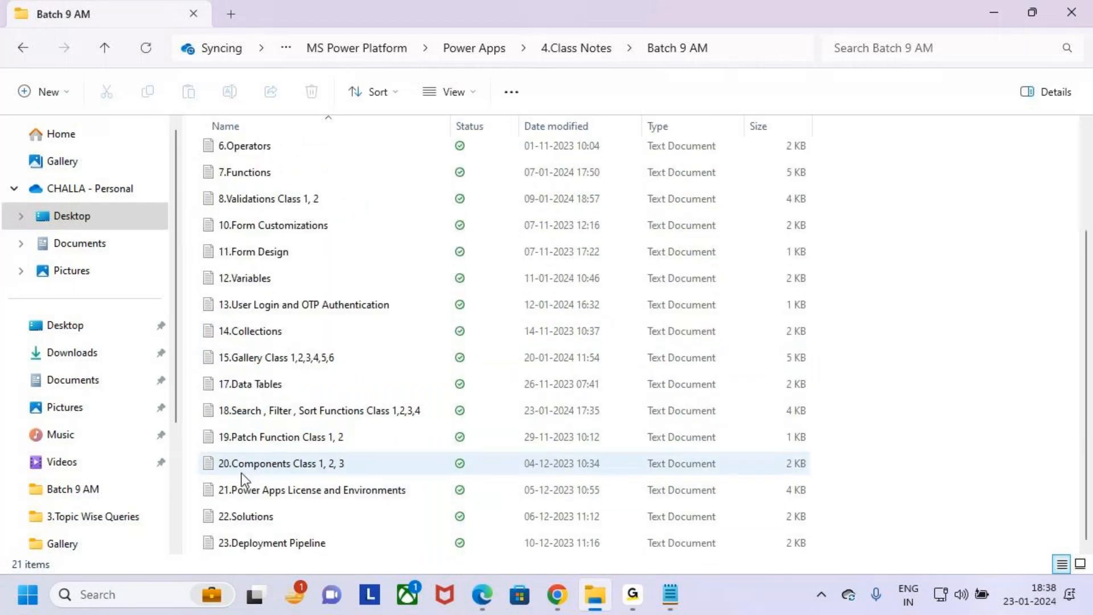
click(302, 409)
double_click(302, 409)
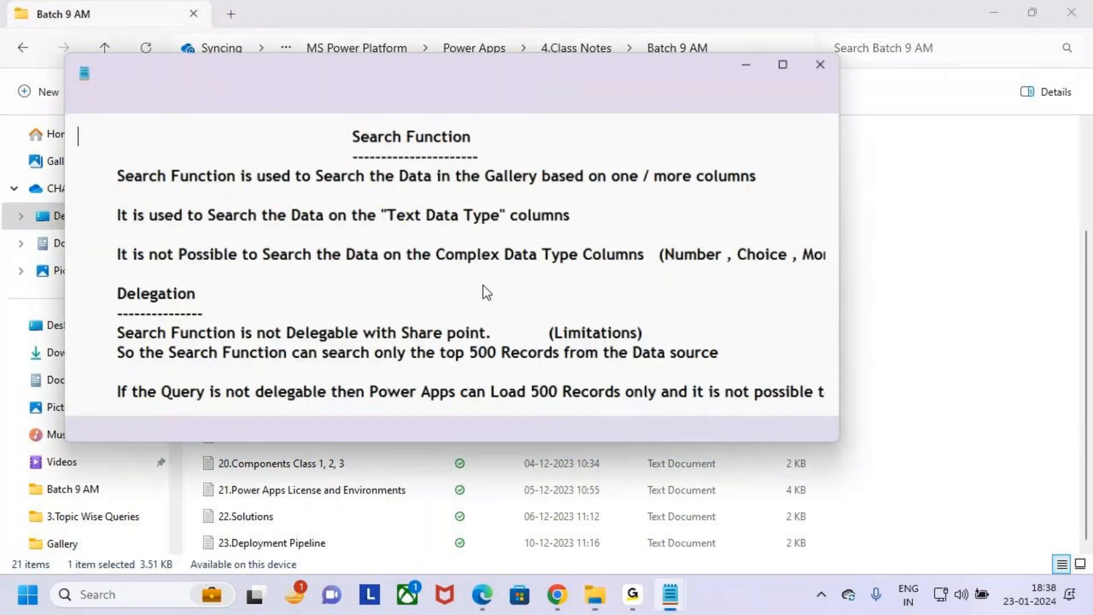
click(805, 57)
- Copy the Delegation section, from its heading through the sentence about not increasing the limit to 2000 Records
click(62, 429)
click(613, 466)
click(573, 432)
drag(574, 432, 9, 248)
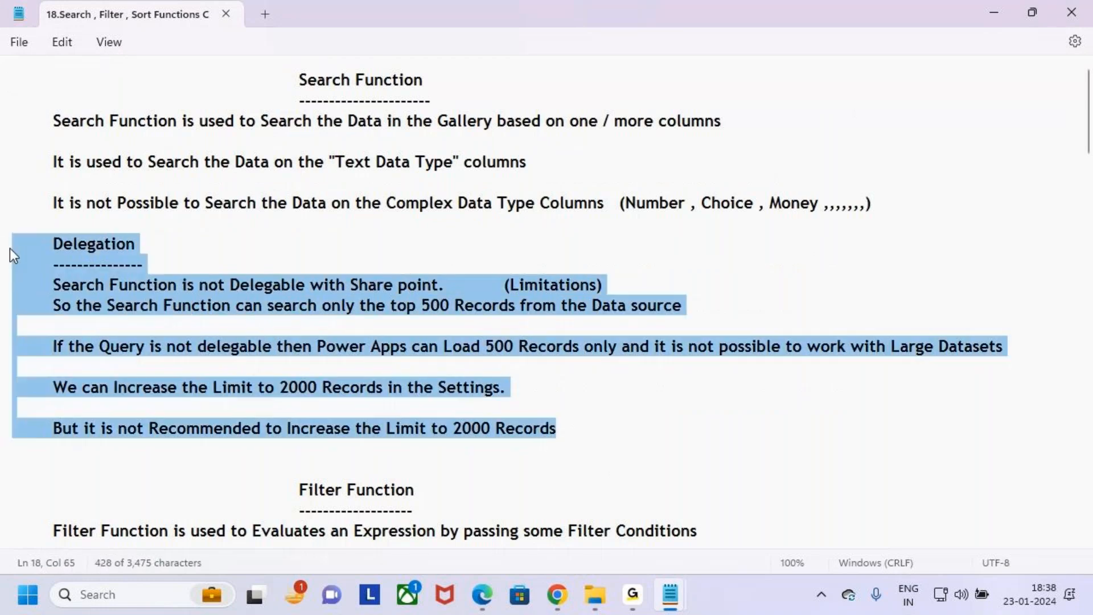
- Return to the Search Function notes and paste the Delegation section below the complex data types sentence, aligned with the text above
key(alt+Tab)
key(alt+Tab)
key(alt+Tab)
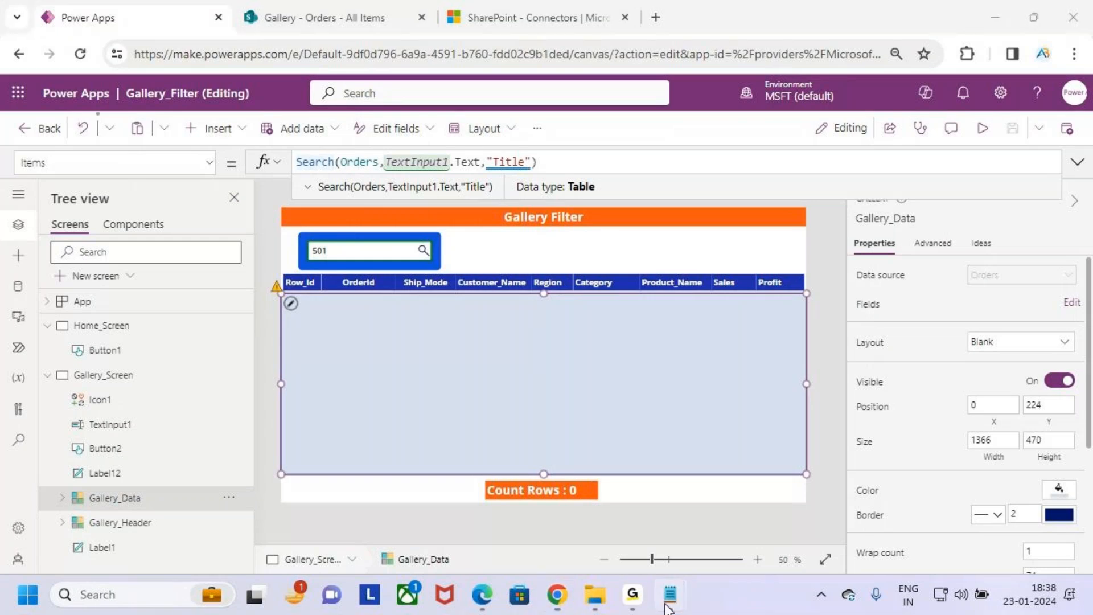
click(670, 595)
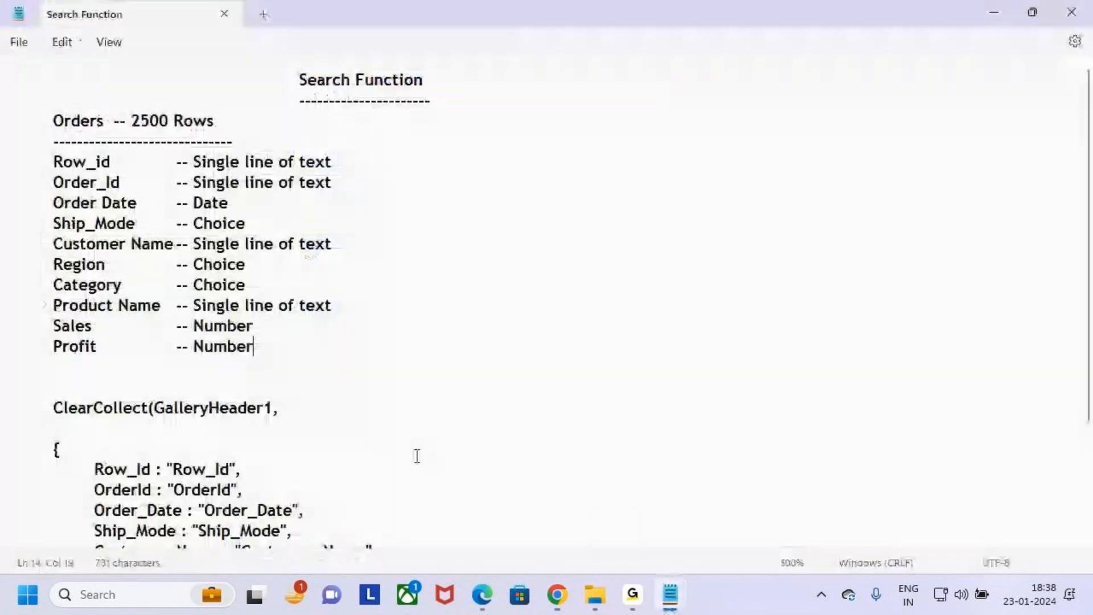
mouse_move(672, 598)
click(604, 512)
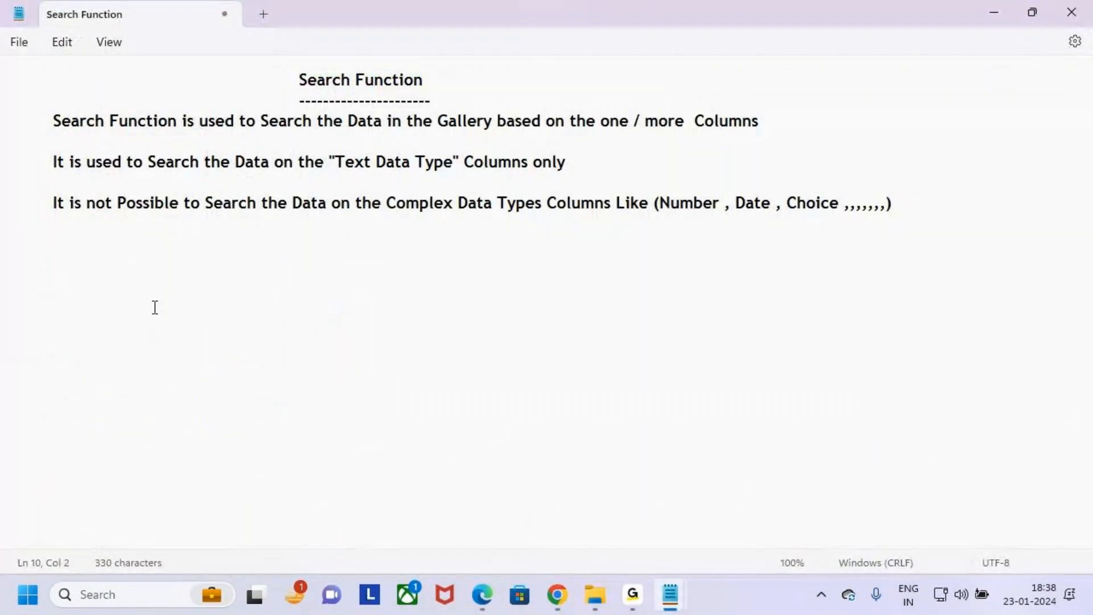
text(Delegation -------------- Search Function is not Delegable with Share point.          (Limitations) So the Search Function can search only the top 500 Records from the Data source  If the Query is not delegable then Power Apps can Load 500 Records only and it is not possible to work with Large Datasets  We can Increase the Limit to 2000 Records in the Settings.  But it is not Recommended to Increase the Limit to 2000 Records)
click(54, 264)
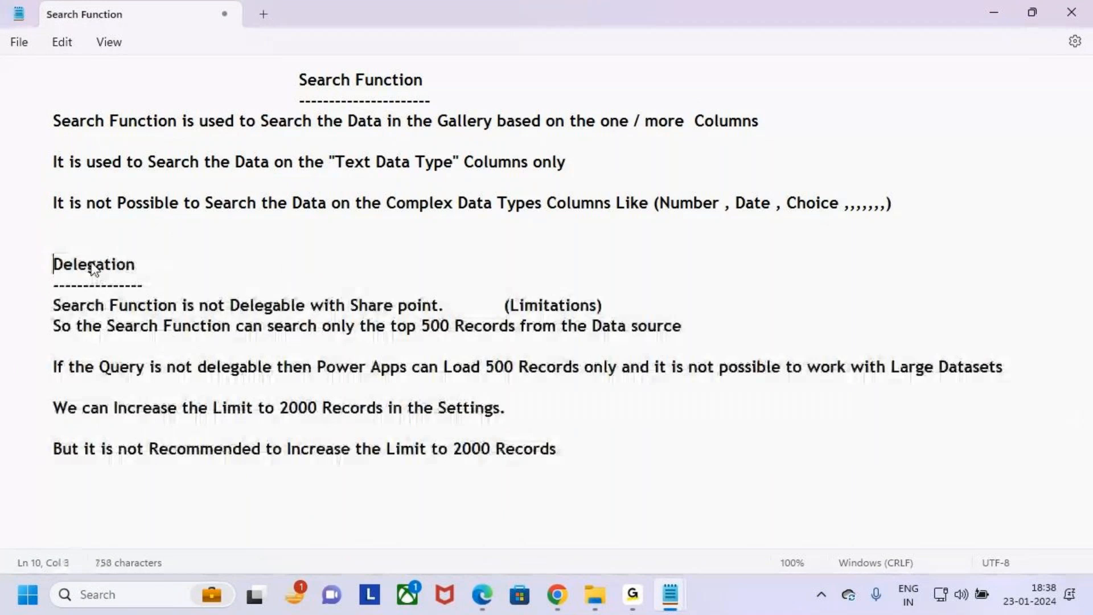
- Highlight the Delegation heading, draw a mark by the Search Function title, and clear the annotation
drag(47, 266, 138, 267)
key(ctrl+2)
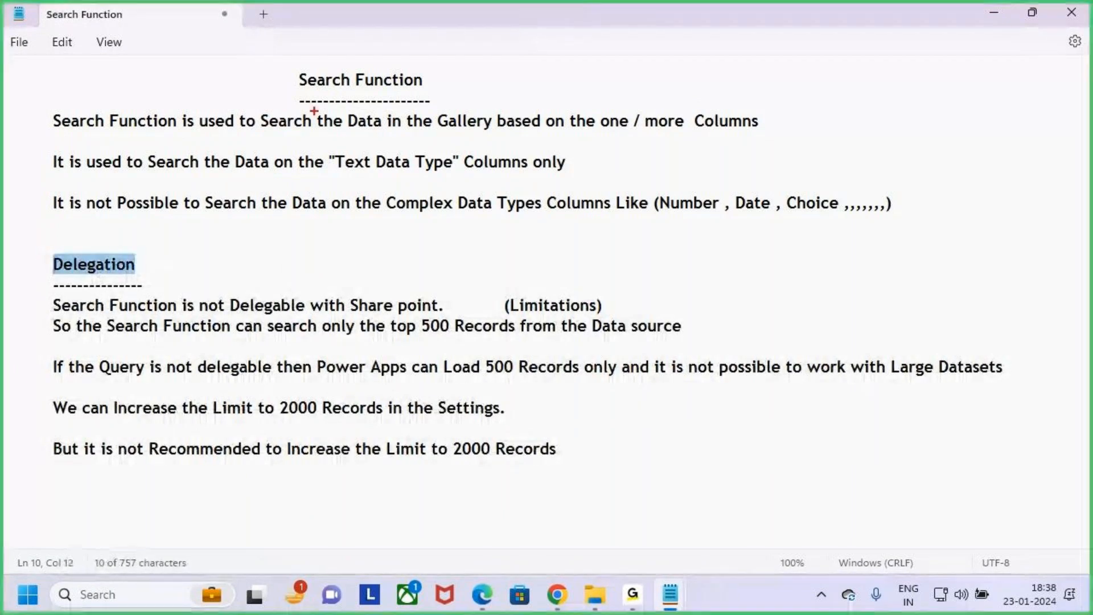
drag(292, 84, 347, 67)
key(Escape)
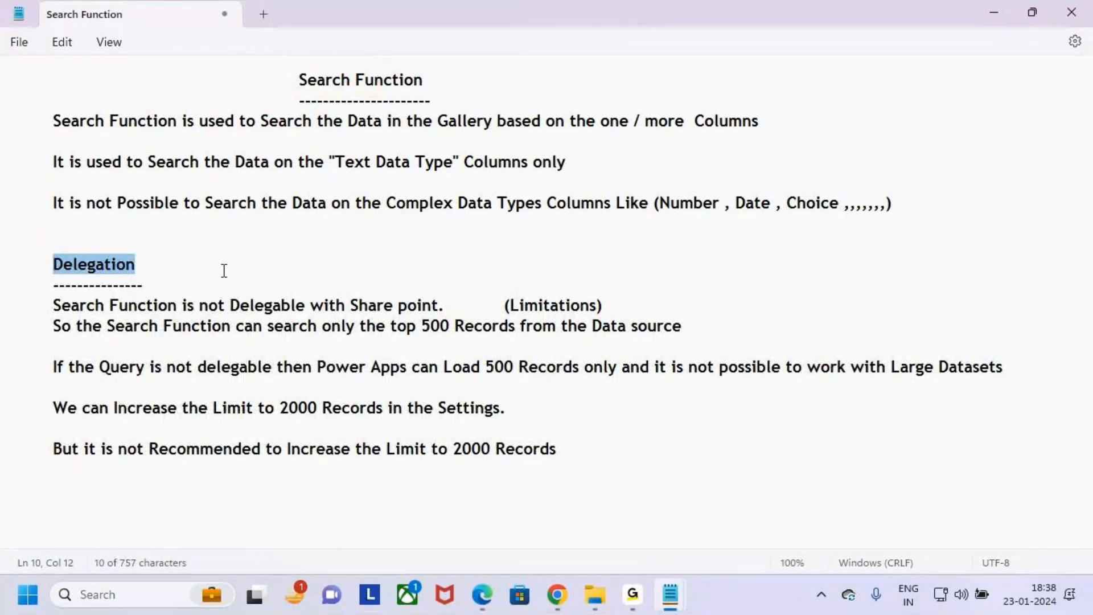
- Add the word "Limitations" on the Delegation heading line, spaced after the heading
click(162, 268)
key(Tab)
key(Tab)
text(Limitati)
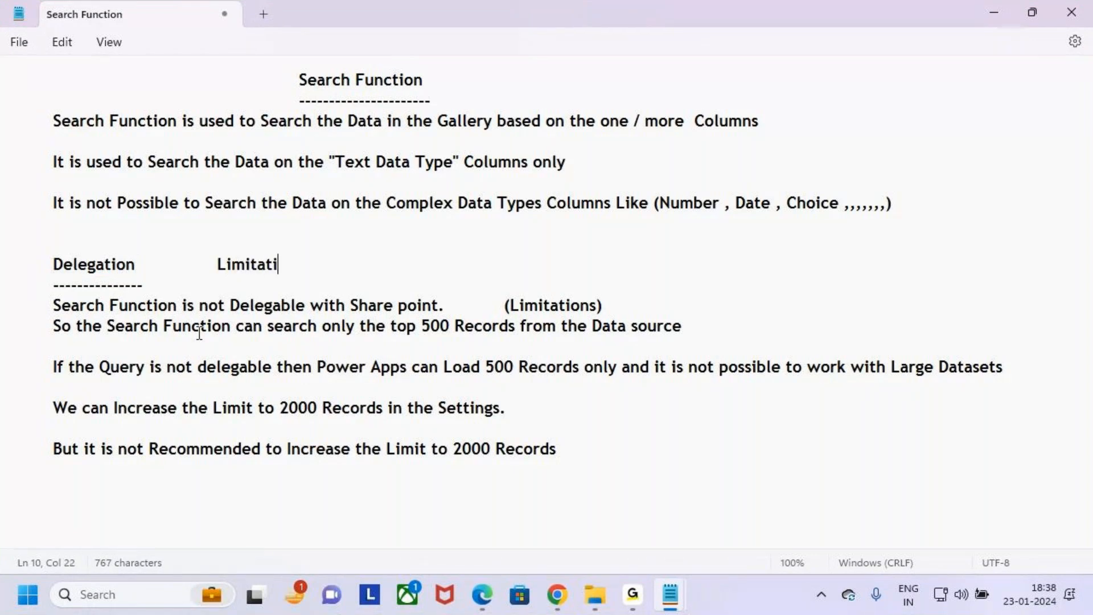
text(ons)
- Highlight the sentences saying Search is not delegable with SharePoint and can search only the top 500 Records
click(53, 306)
drag(53, 306, 630, 309)
click(332, 327)
drag(55, 329, 520, 326)
- Box the Search Function title, underline "500 Records" and "Data source" in red, and clear the annotations
key(ctrl+2)
drag(277, 59, 475, 104)
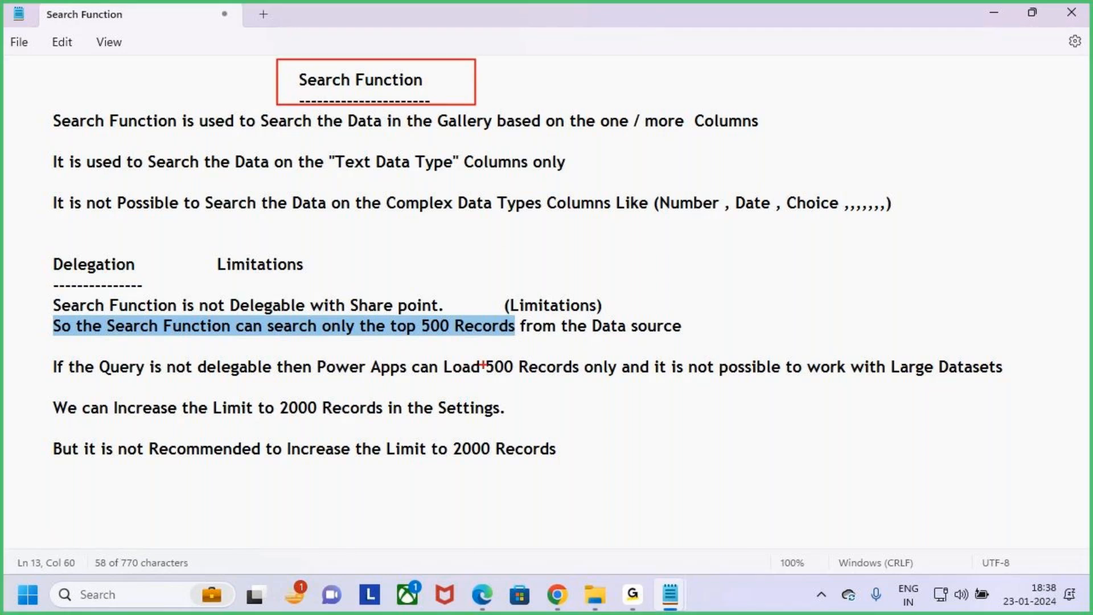
drag(433, 335, 495, 329)
drag(602, 342, 661, 336)
key(Escape)
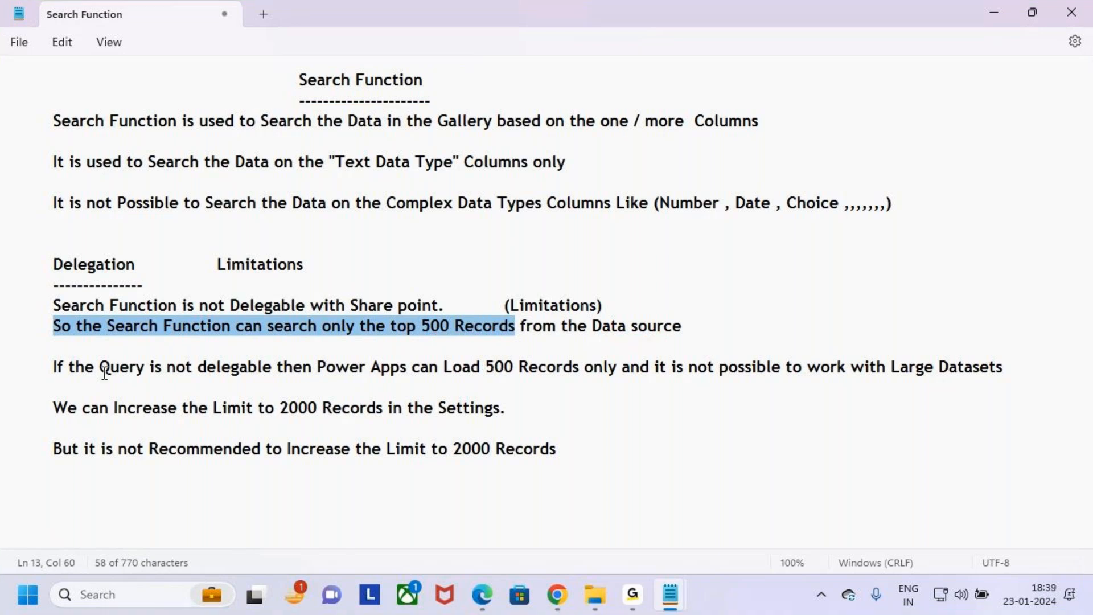
- Highlight "If the Query is not delegable" in the notes and the whole Search formula of Gallery_Data in Power Apps
drag(55, 368, 285, 367)
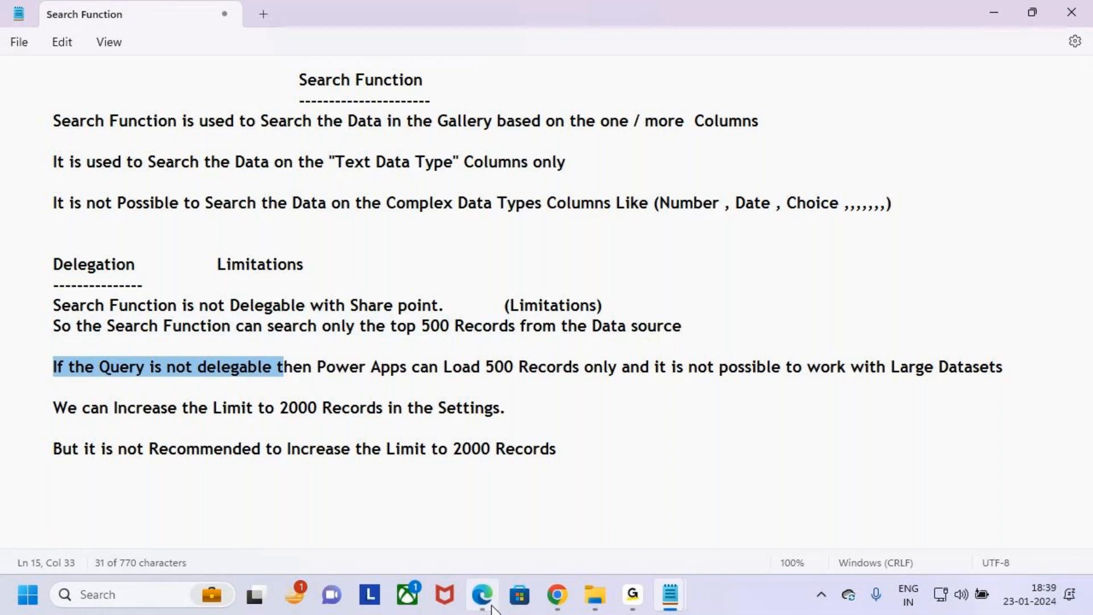
click(559, 603)
drag(537, 163, 282, 170)
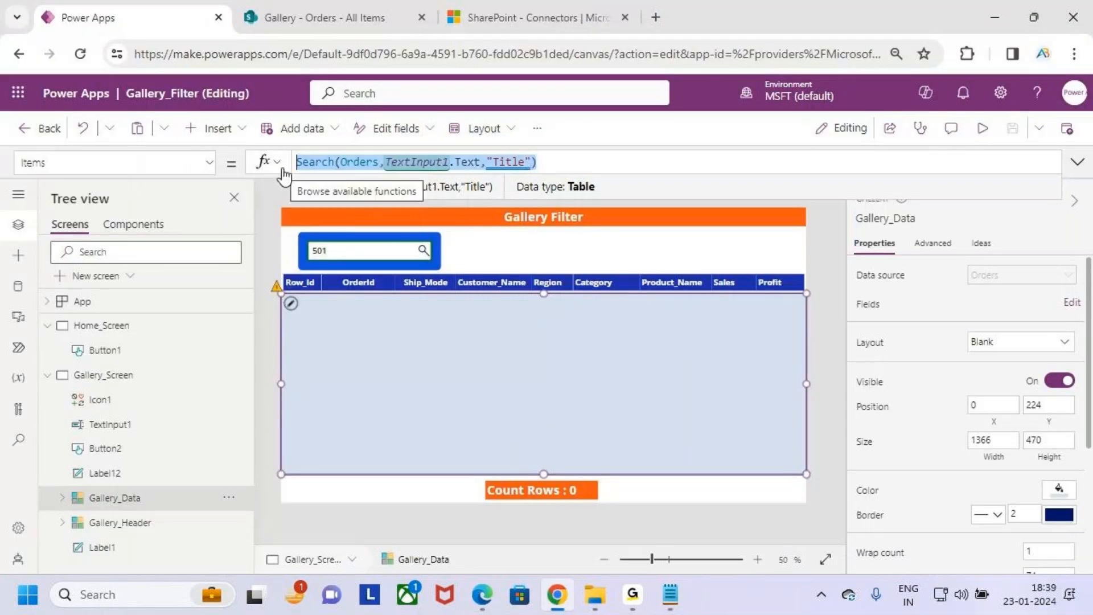
click(993, 24)
- Highlight "500 Records only" in the notes and revisit the end of the Search formula in Power Apps
click(353, 369)
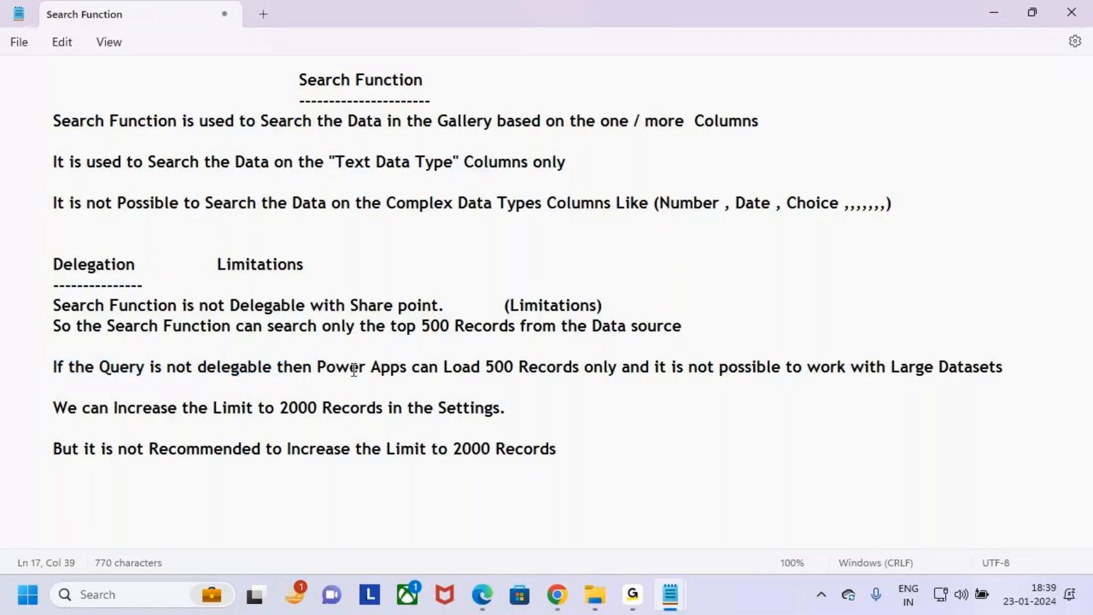
drag(327, 369, 627, 371)
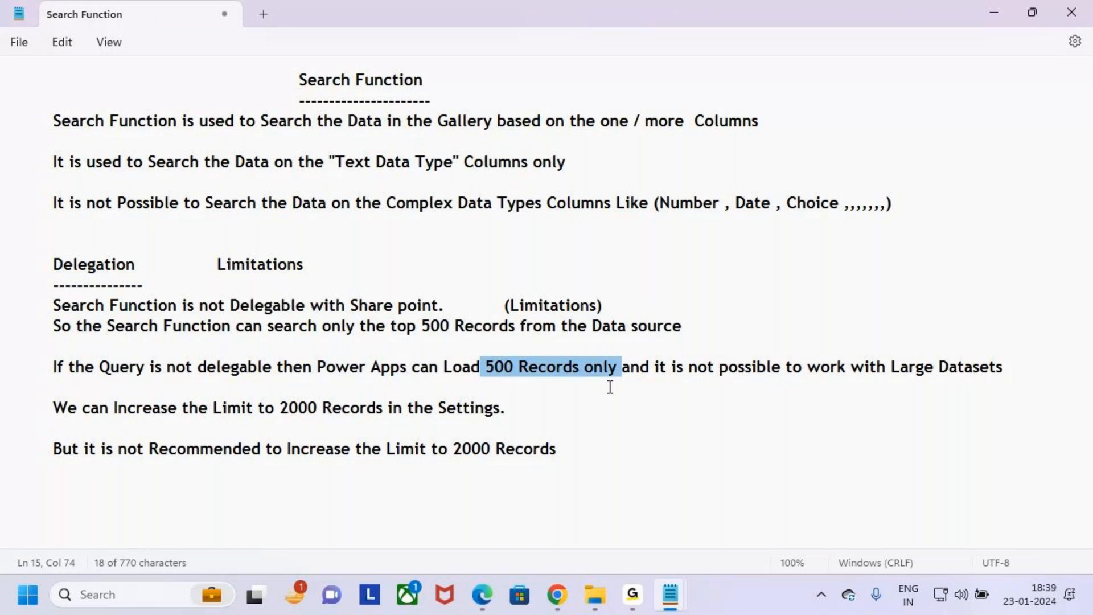
key(alt+Tab)
key(BackSpace)
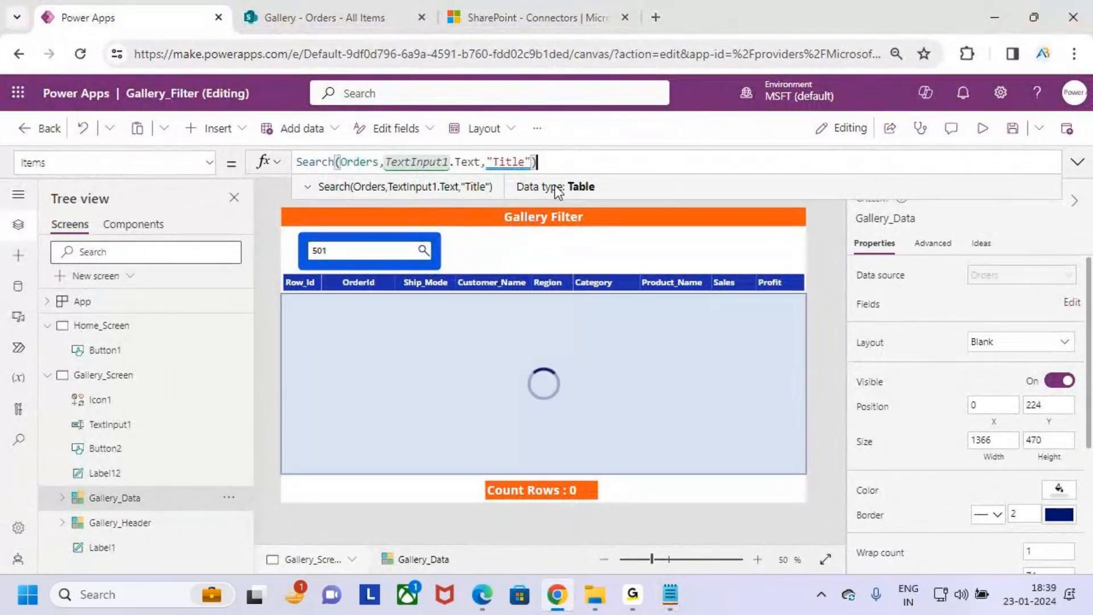
- Return to the notes and highlight the 500 Records load limit and the phrase about working with Large Datasets
key(alt+Tab)
drag(471, 366, 594, 367)
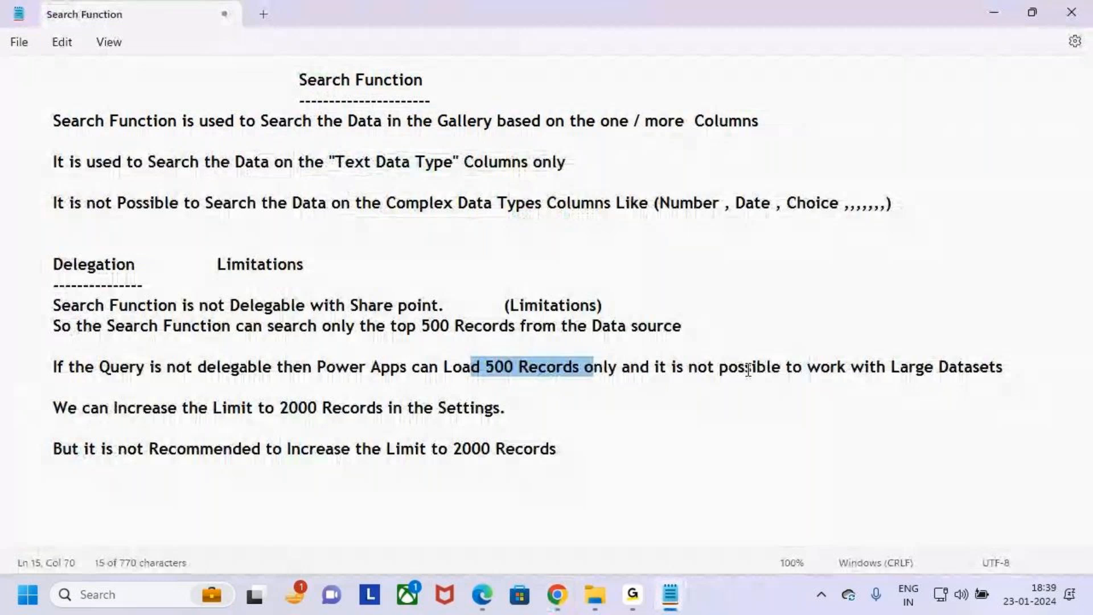
drag(676, 368, 1005, 373)
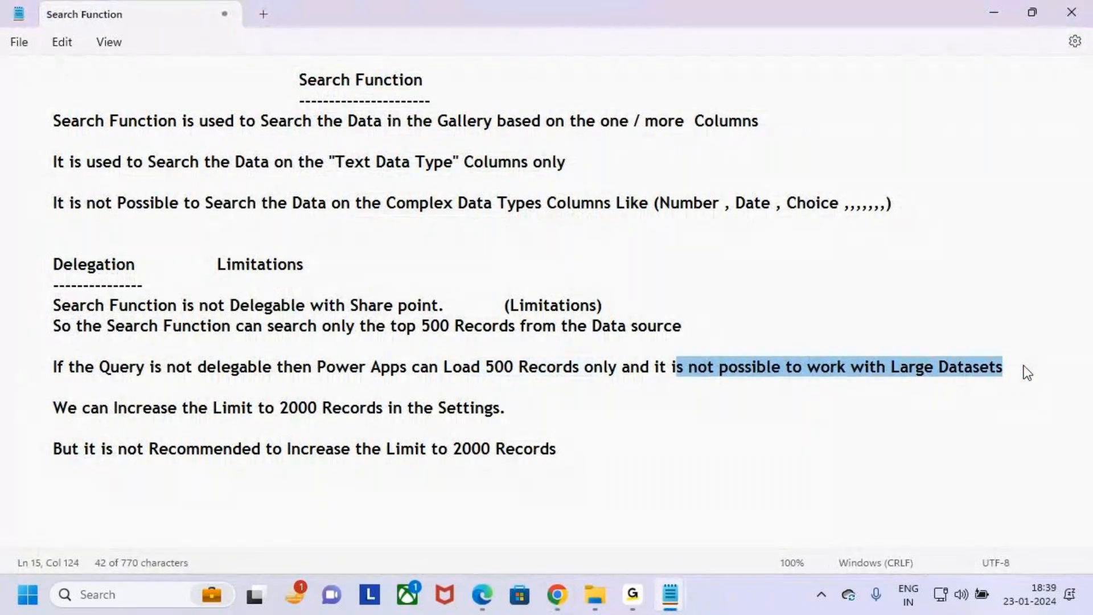
click(1030, 368)
drag(52, 369, 588, 370)
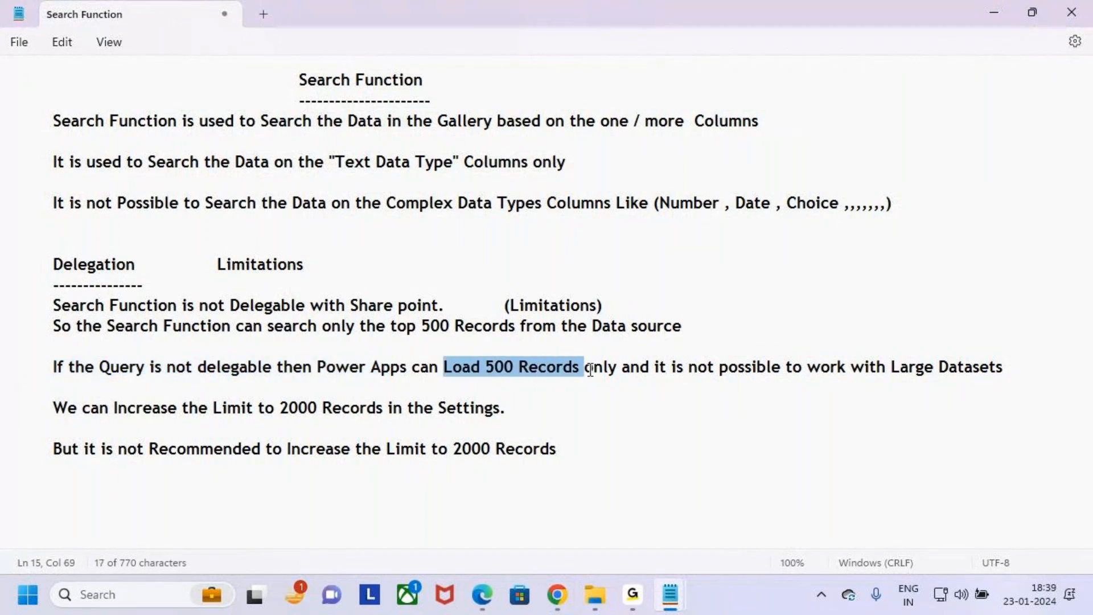
drag(729, 367, 1019, 374)
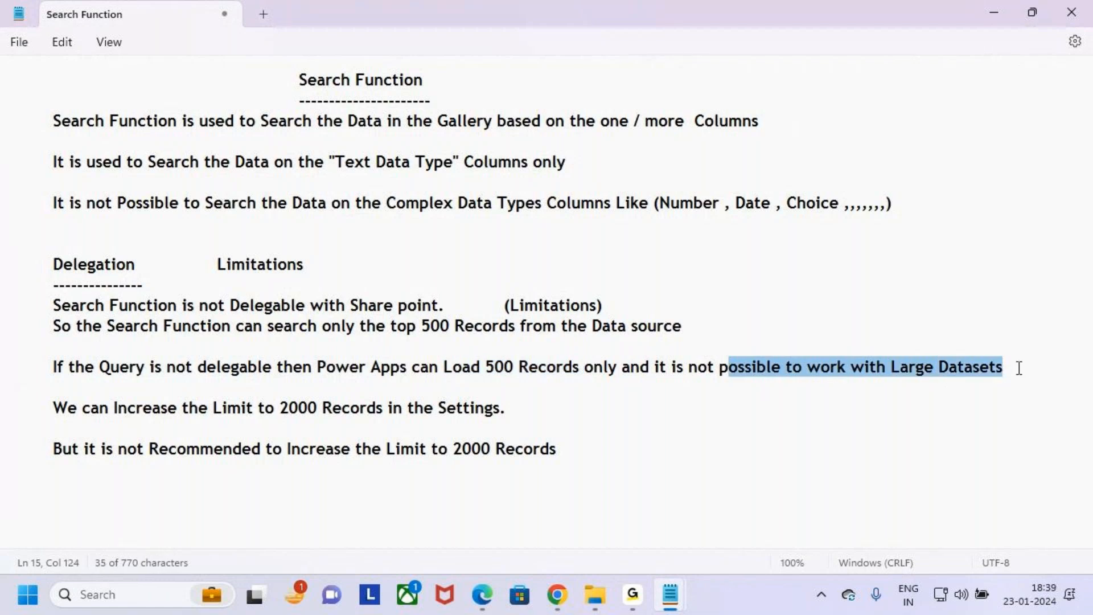
click(1019, 368)
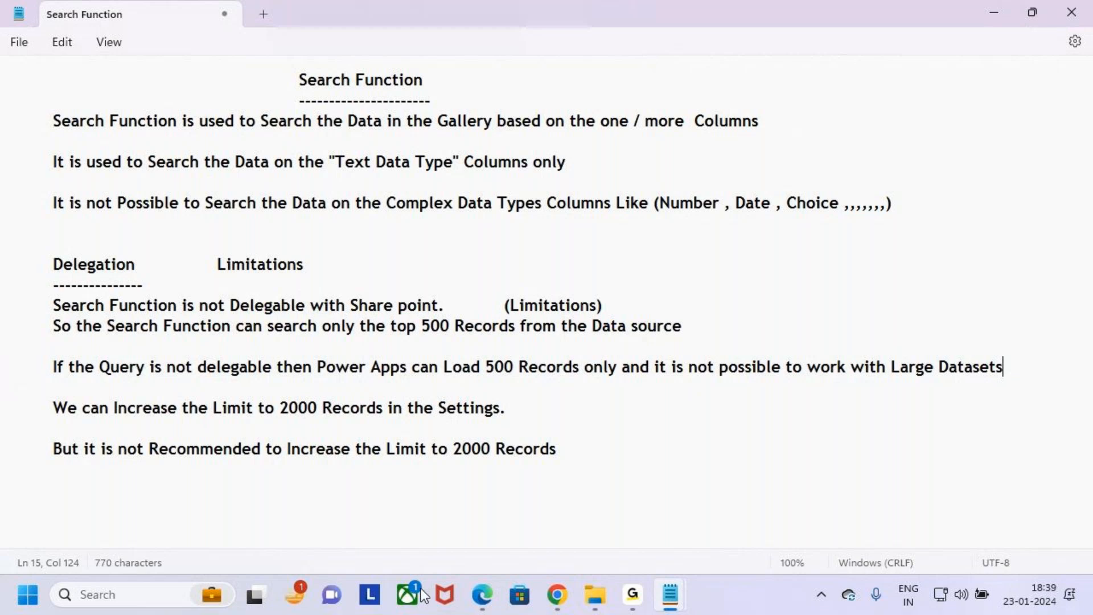
- Highlight the notes line about increasing the limit to 2000 Records, "Records" in the line above, and part of "Settings"
drag(51, 408, 388, 404)
click(519, 405)
double_click(499, 366)
click(283, 406)
click(457, 407)
drag(458, 407, 545, 415)
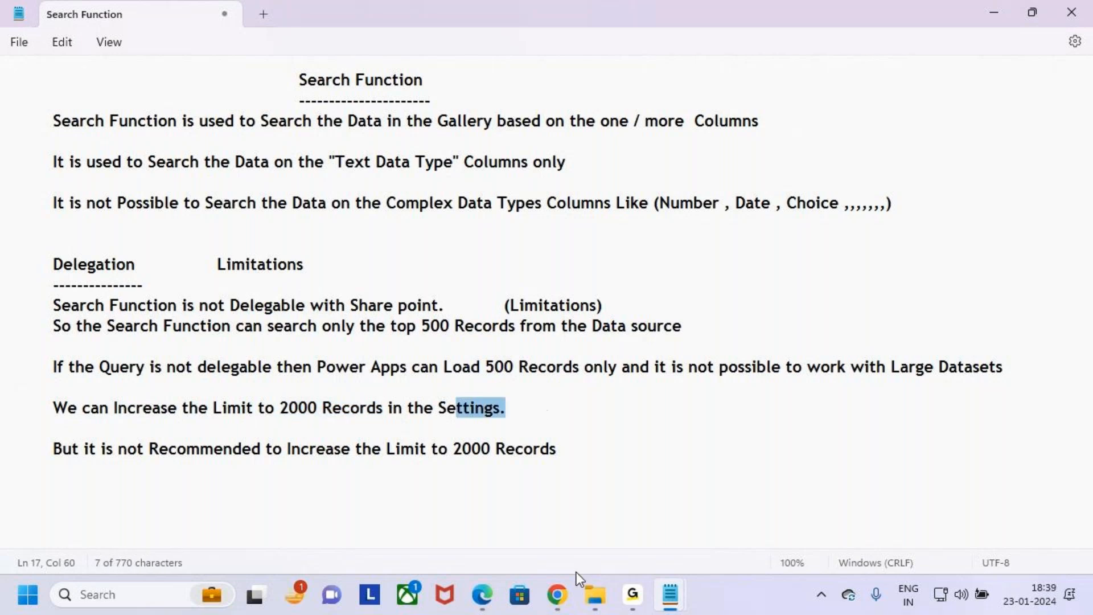
- Switch to Power Apps, highlight the Data row limit value in the app's General settings, and close the settings
key(alt+Tab)
click(18, 530)
scroll(442, 347, down, 10)
scroll(442, 342, down, 2)
drag(370, 330, 333, 332)
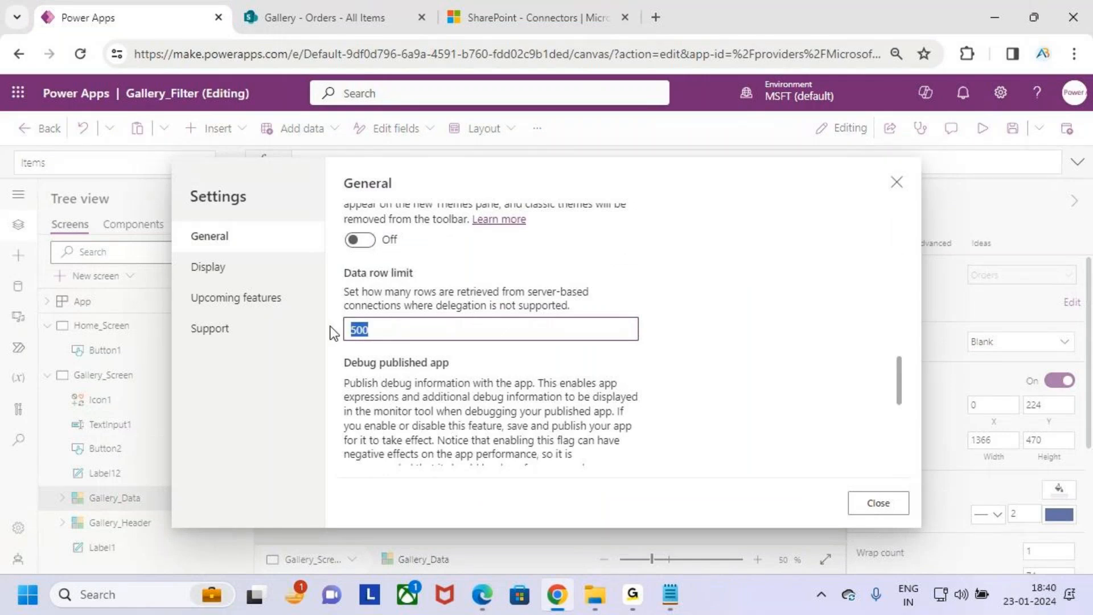
click(864, 495)
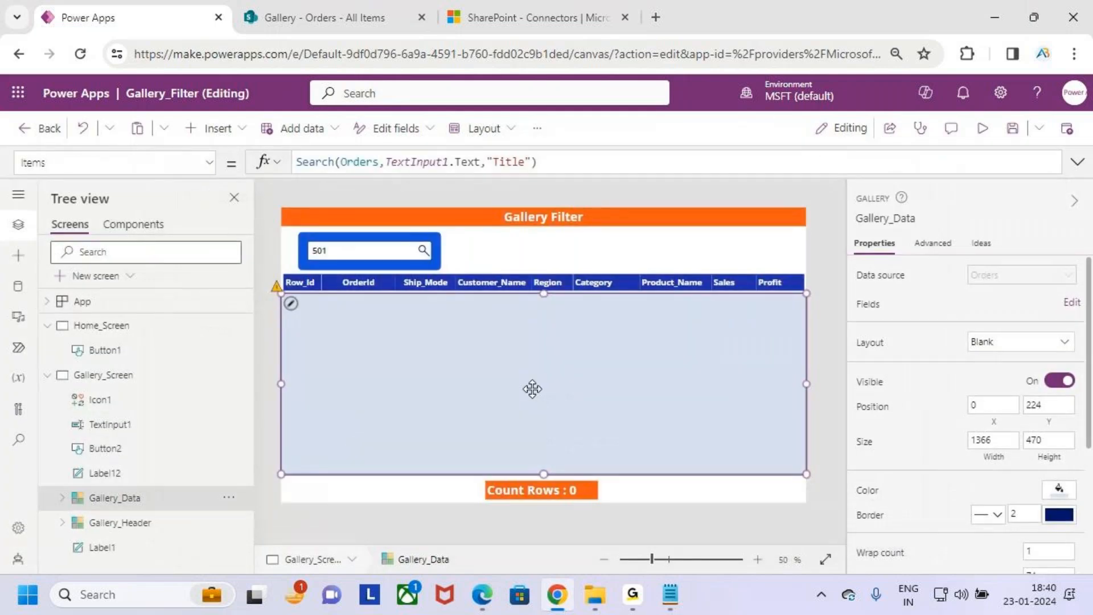
- Return to the notes and highlight "2000 Records in the Settings." and the line advising against increasing the limit
click(670, 595)
click(484, 496)
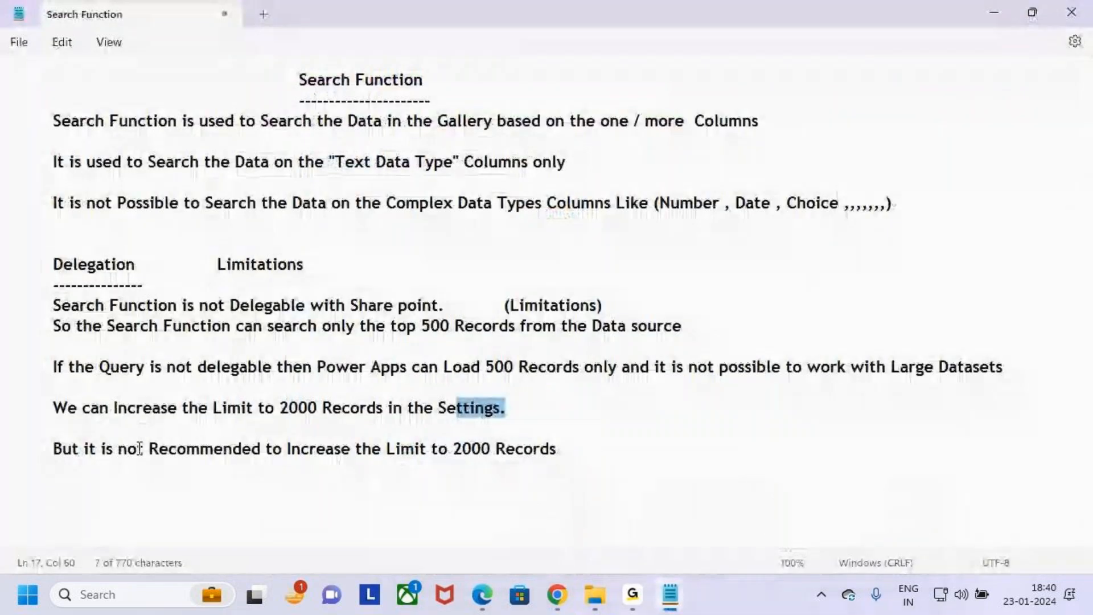
drag(265, 408, 510, 408)
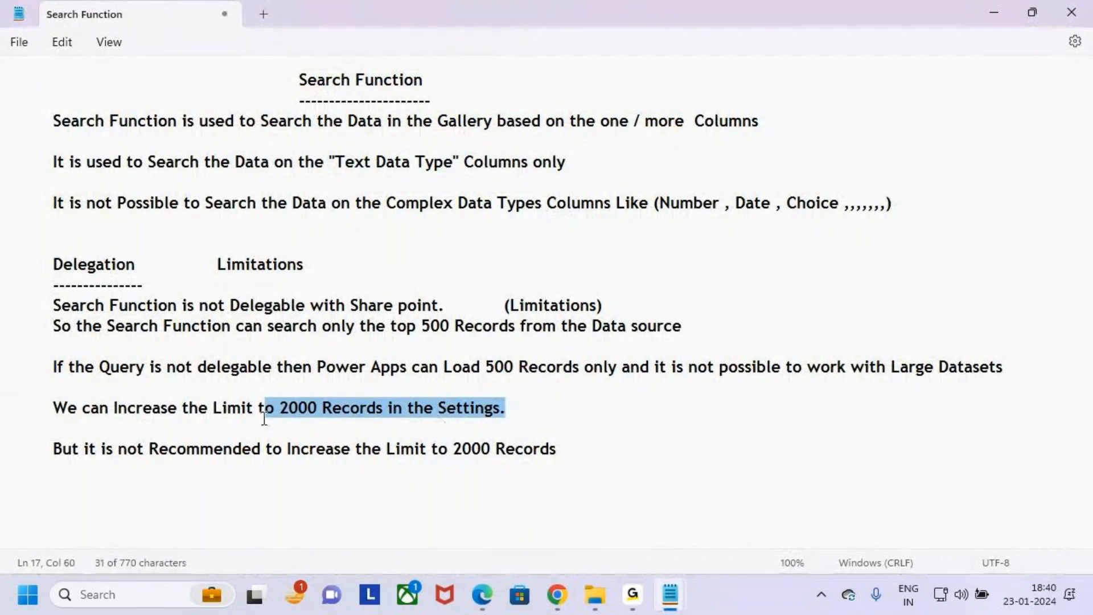
drag(53, 450, 575, 453)
click(604, 454)
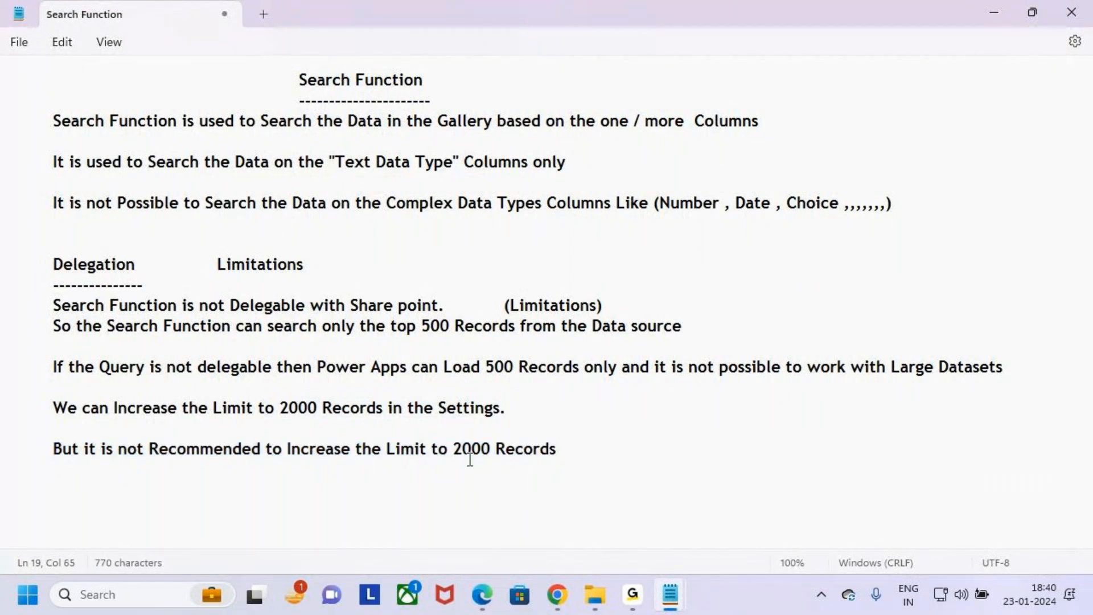
click(449, 436)
click(585, 451)
- Highlight the Delegation heading, the Search Function title, and the whole Delegation section in the notes
drag(43, 262, 142, 270)
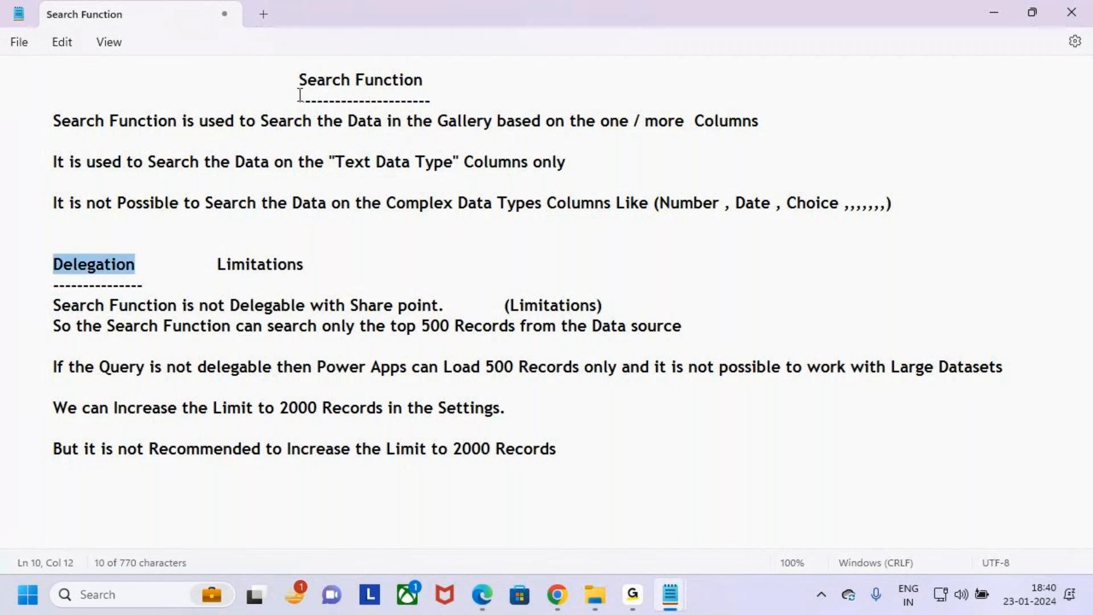
drag(299, 84, 367, 80)
click(361, 87)
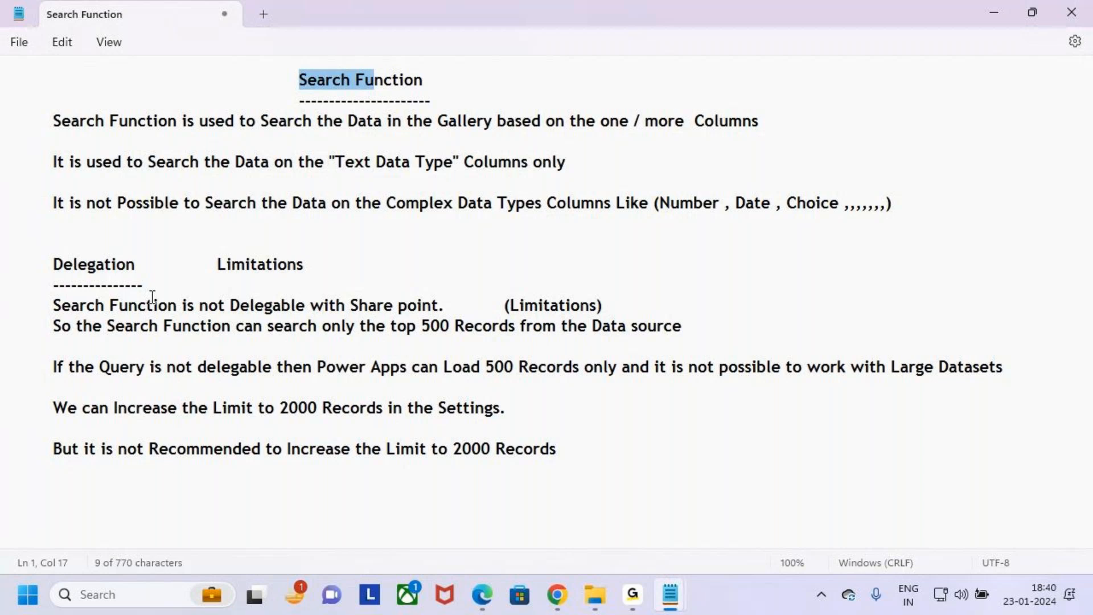
drag(53, 265, 591, 463)
click(590, 464)
- Highlight "top 500 Records", "If the Query is", "Search" in the title, "work with Large Datasets" and "2000" in the notes
drag(230, 307, 528, 327)
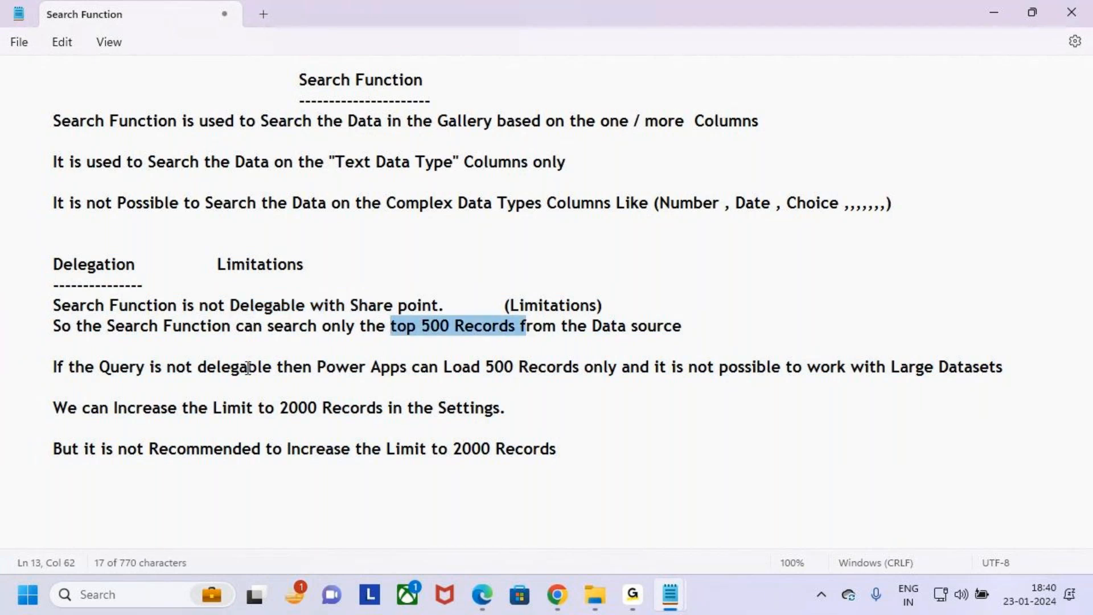
drag(170, 368, 13, 371)
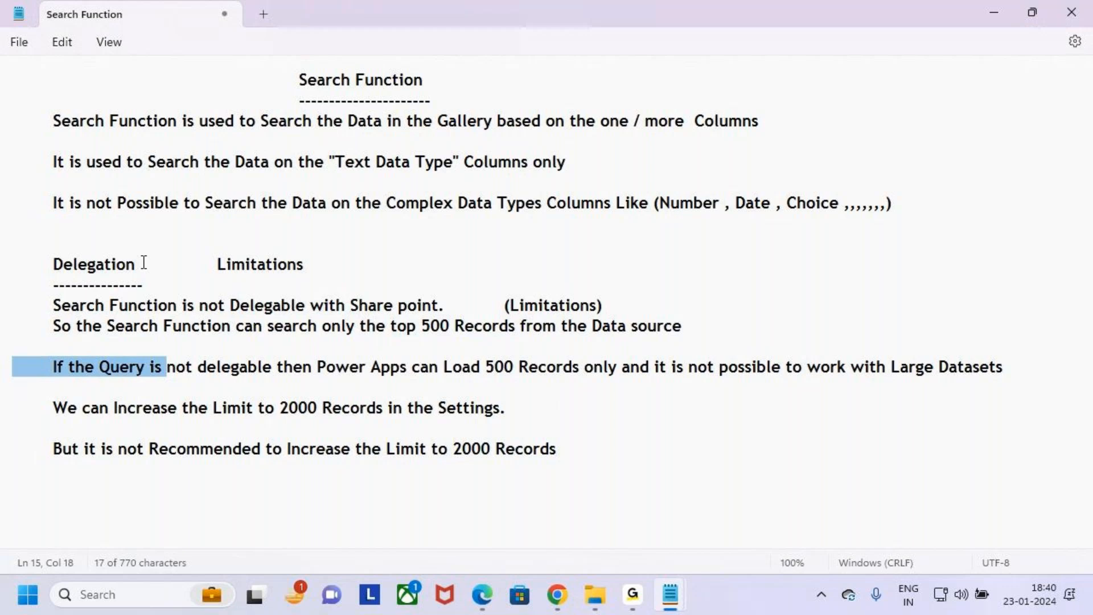
double_click(308, 84)
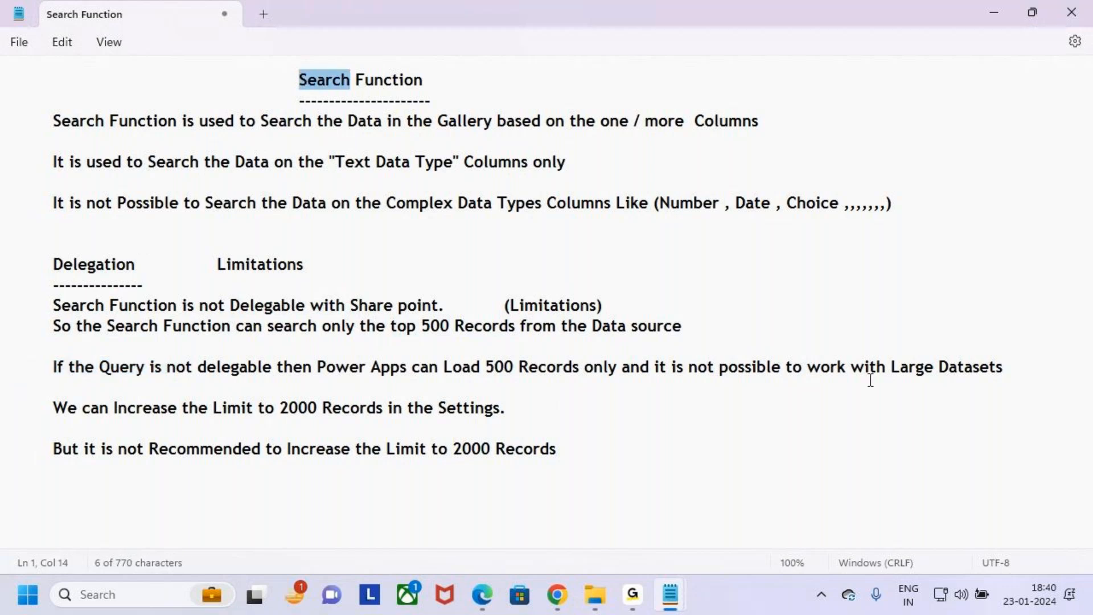
drag(831, 369, 1028, 378)
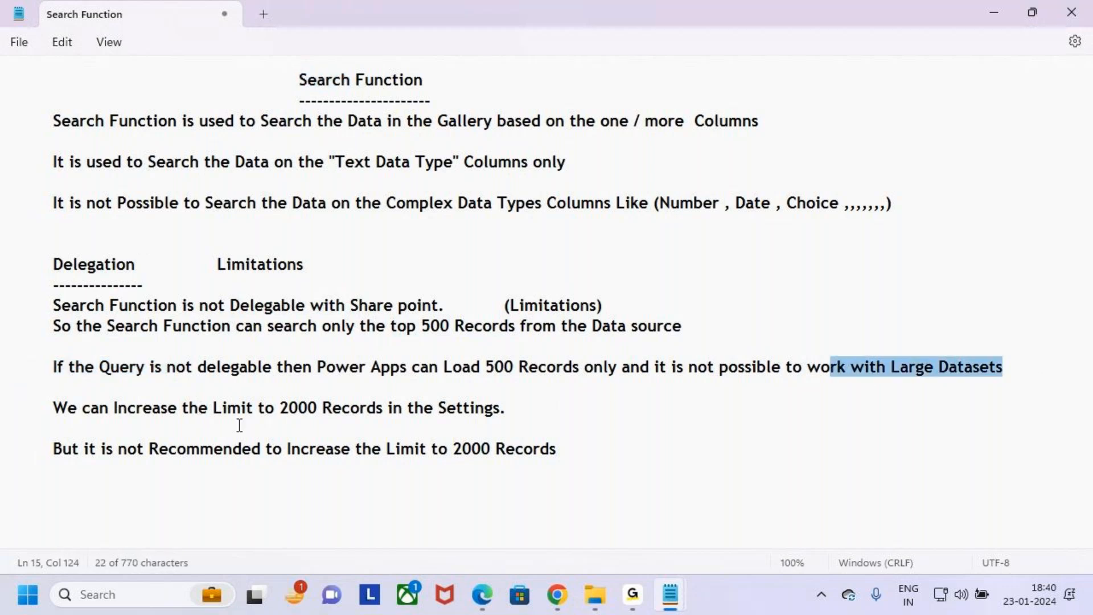
drag(277, 411, 340, 413)
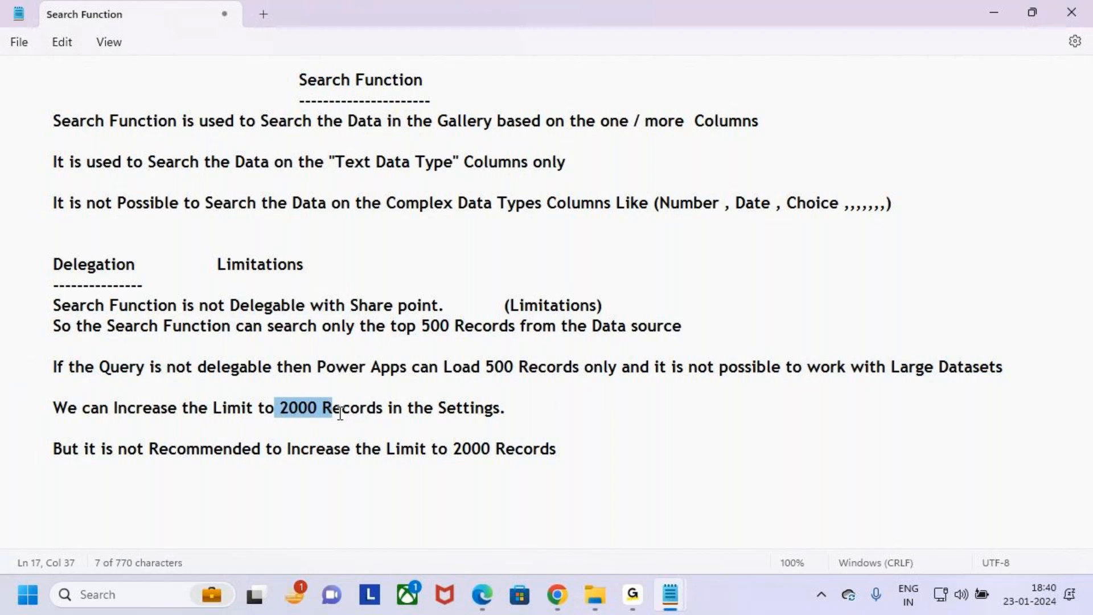
click(316, 267)
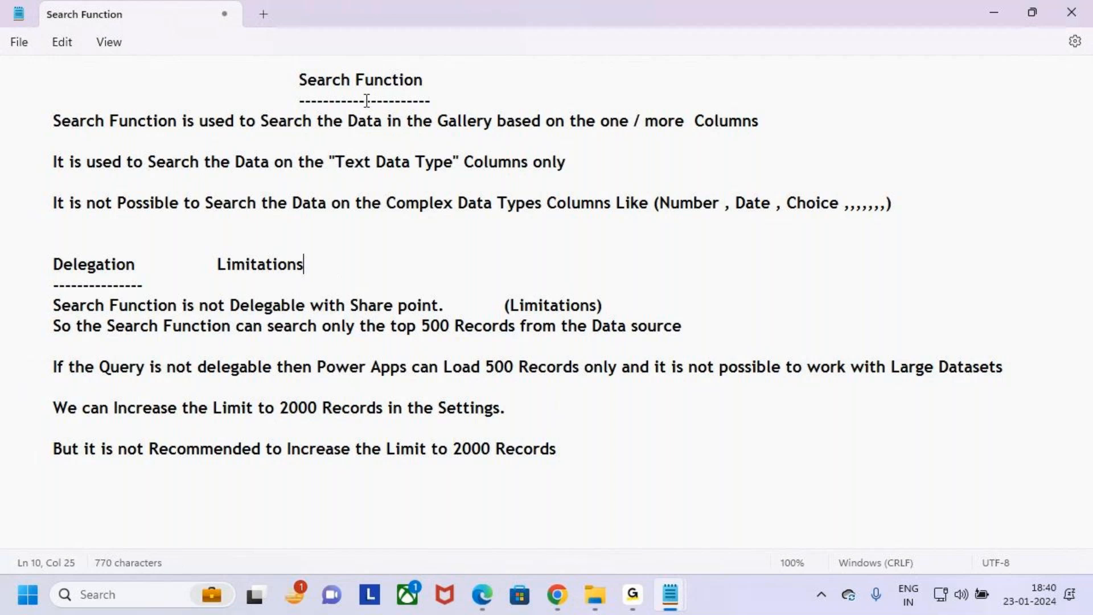
drag(298, 89, 351, 90)
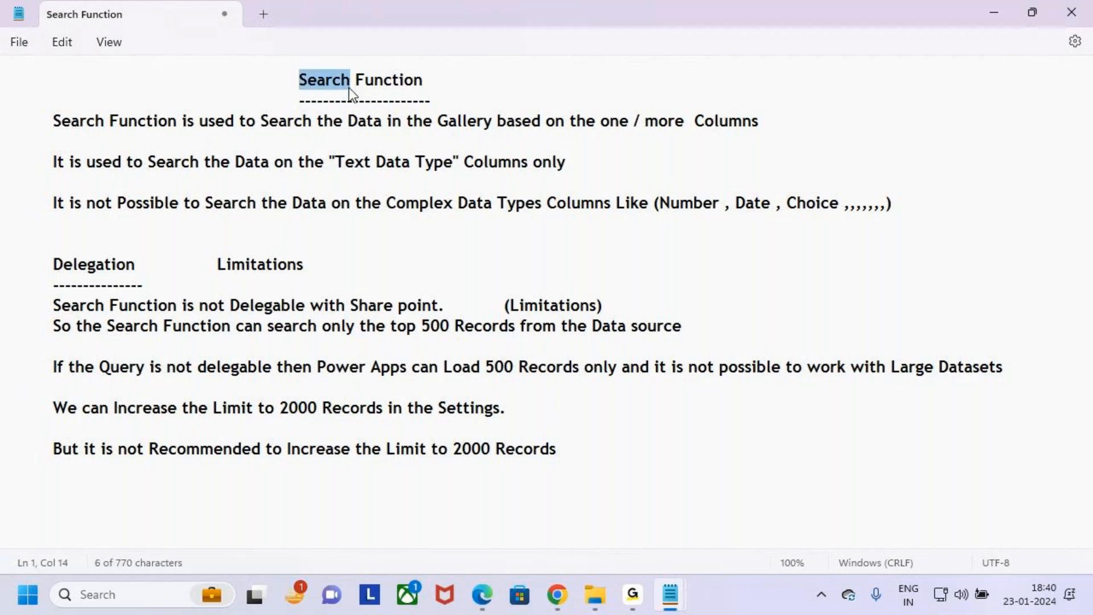
click(434, 325)
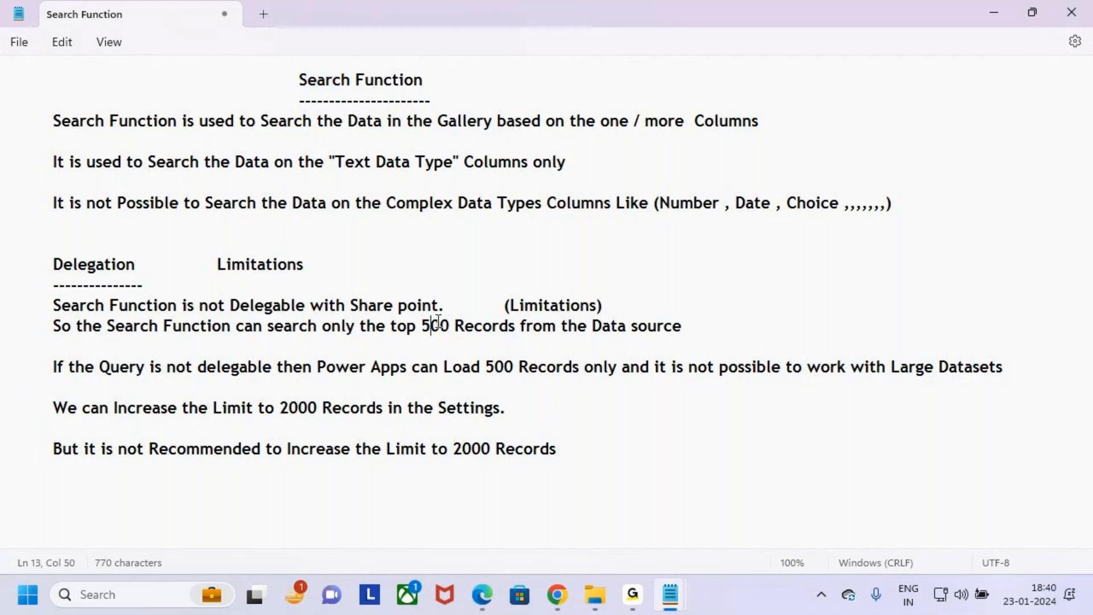
- Switch to Power Apps, handwrite 500 and 2000 in red over the empty gallery, and clear the annotations
click(562, 600)
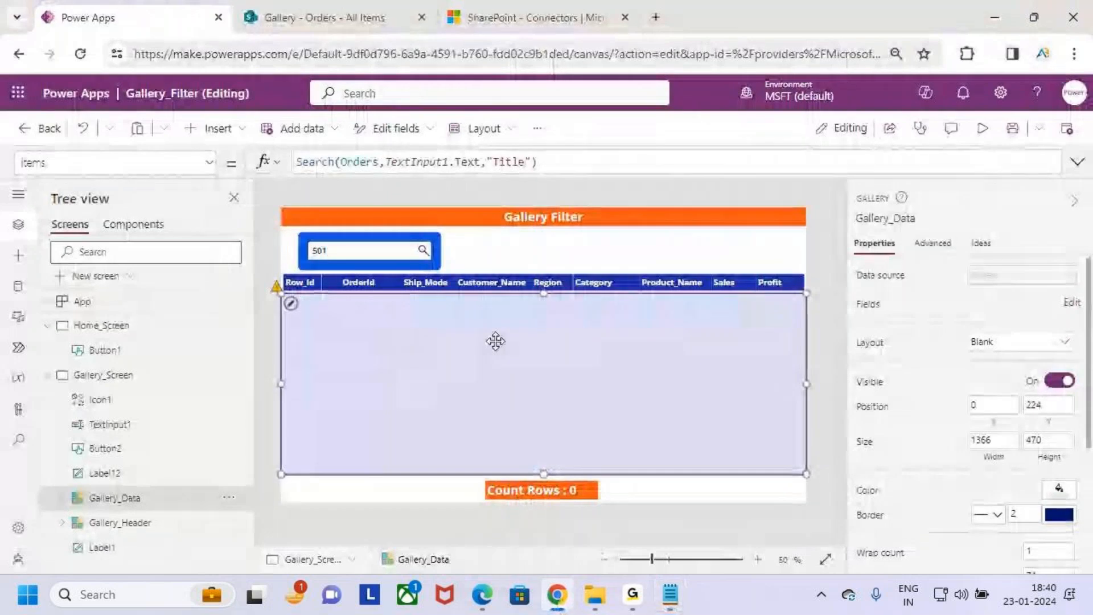
key(ctrl+2)
mouse_move(487, 332)
mouse_down()
mouse_move(473, 331)
mouse_move(468, 362)
mouse_move(510, 327)
mouse_up()
mouse_move(531, 331)
mouse_down()
mouse_move(526, 351)
mouse_move(552, 323)
mouse_up()
drag(617, 315, 611, 312)
mouse_move(479, 464)
mouse_down()
mouse_move(495, 455)
mouse_move(532, 513)
mouse_move(538, 498)
mouse_up()
mouse_move(571, 468)
mouse_down()
mouse_move(561, 515)
mouse_move(592, 482)
mouse_move(651, 503)
mouse_up()
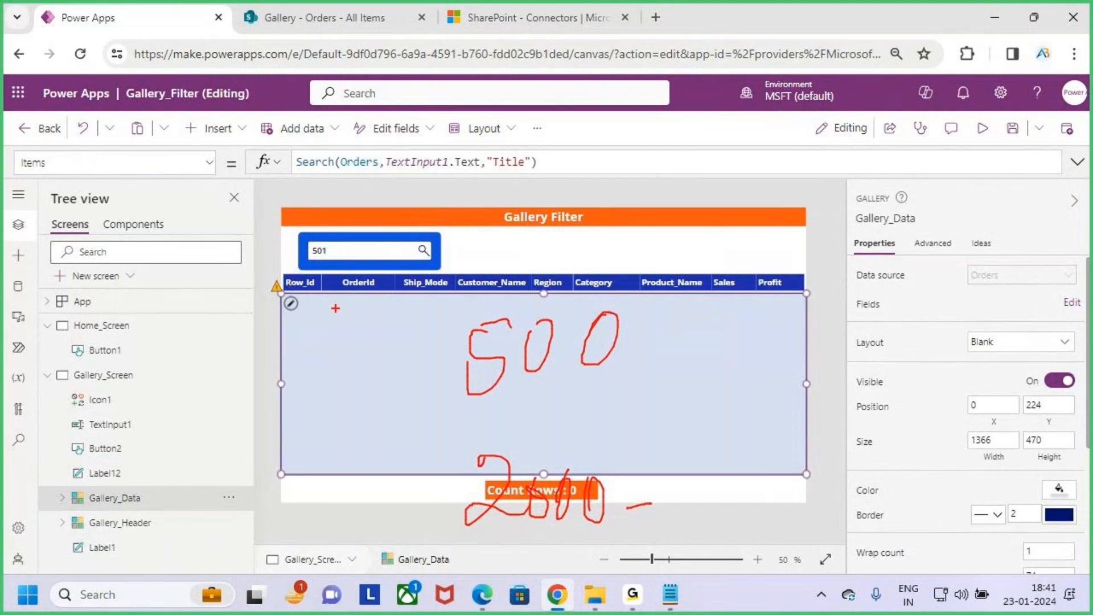
key(Escape)
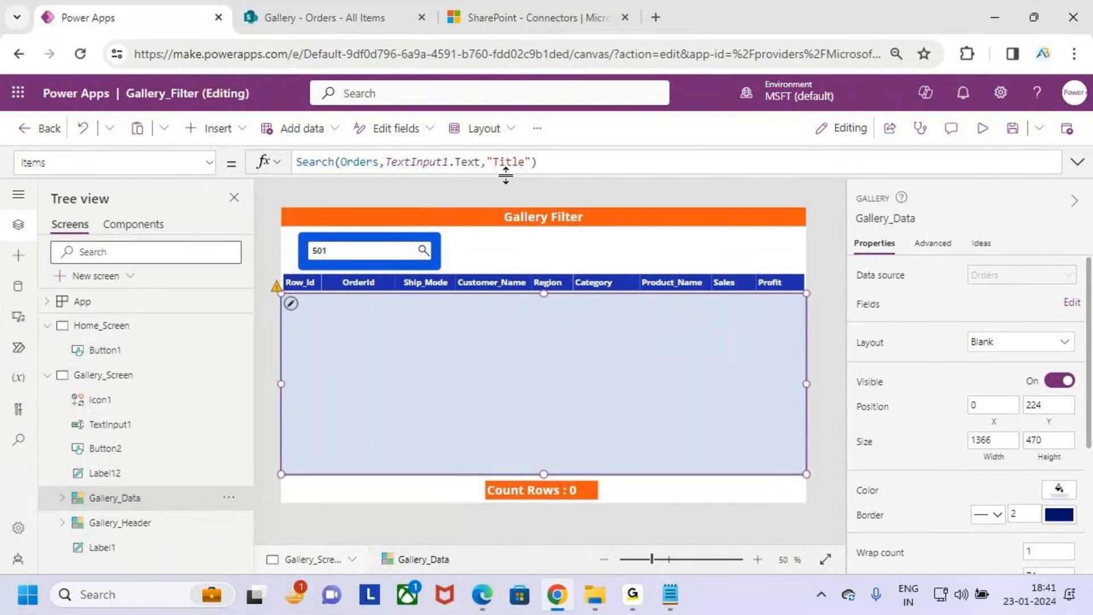
- Box "Search" in the gallery's Items formula in red and clear the annotation
key(ctrl+2)
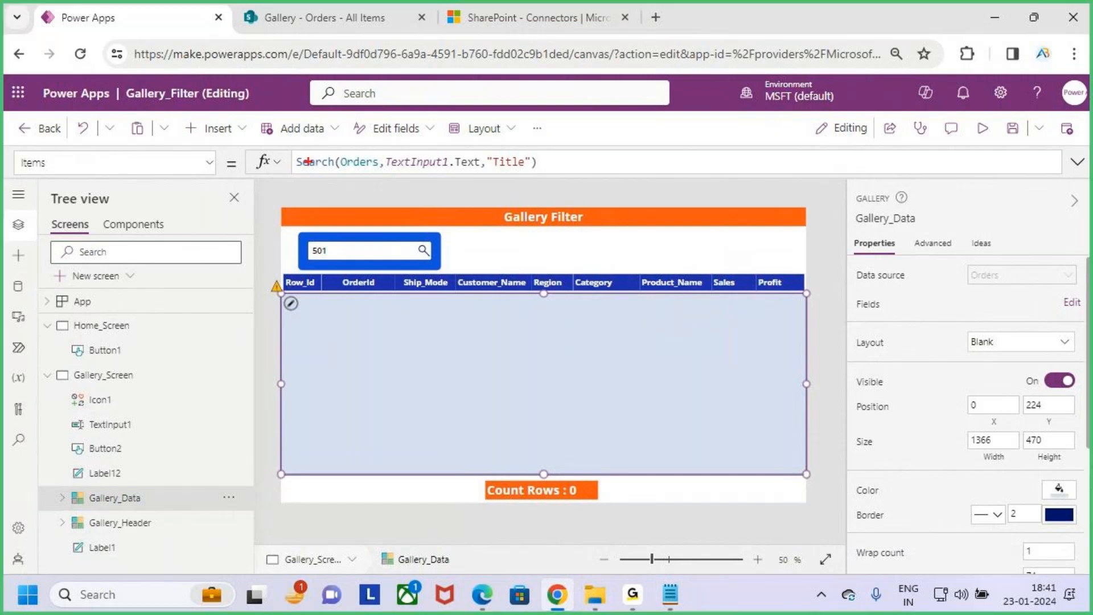
drag(285, 148, 351, 177)
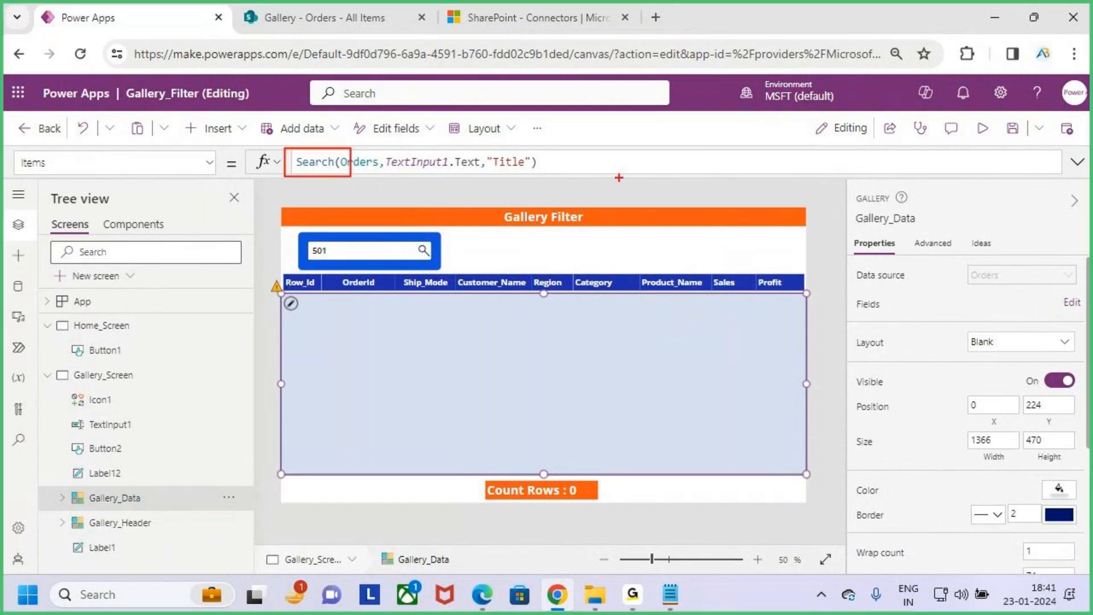
key(Escape)
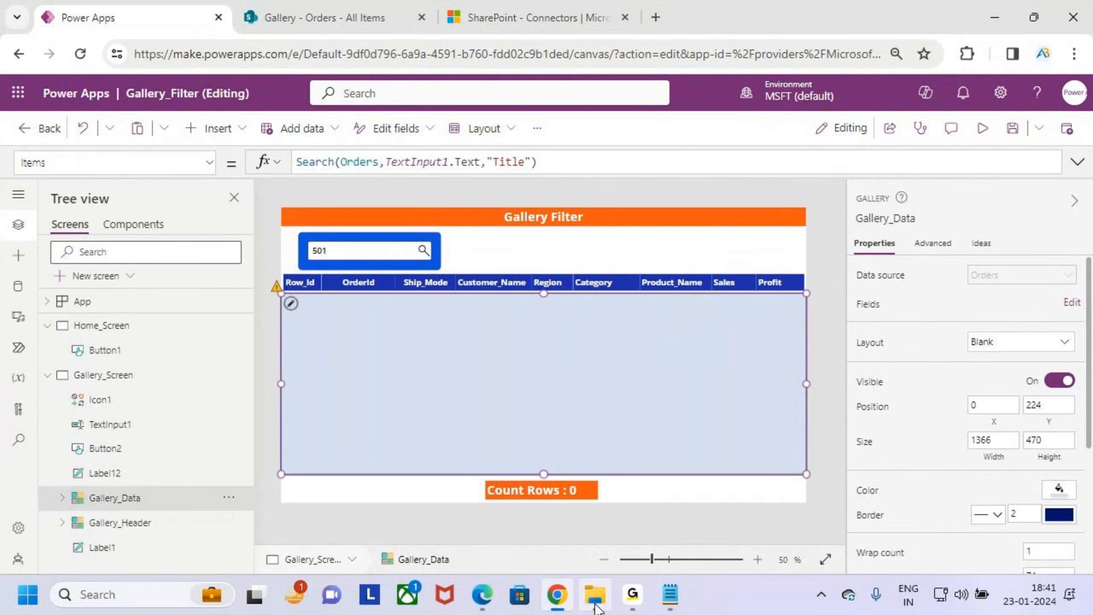
- Switch to the course content PDF in Edge, box the Filter Function heading in red with an arrow, and clear the annotations
click(482, 595)
scroll(388, 459, down, 5)
key(ctrl+2)
mouse_move(253, 270)
mouse_down()
mouse_move(293, 291)
mouse_move(399, 304)
mouse_up()
mouse_move(385, 283)
mouse_down()
mouse_move(395, 289)
mouse_move(439, 233)
mouse_up()
key(Escape)
- In the "18.Search , Filter , Sort Functions" notes, copy from the Filter Function heading through "2.Filter the Data using Filter Function"
mouse_move(671, 595)
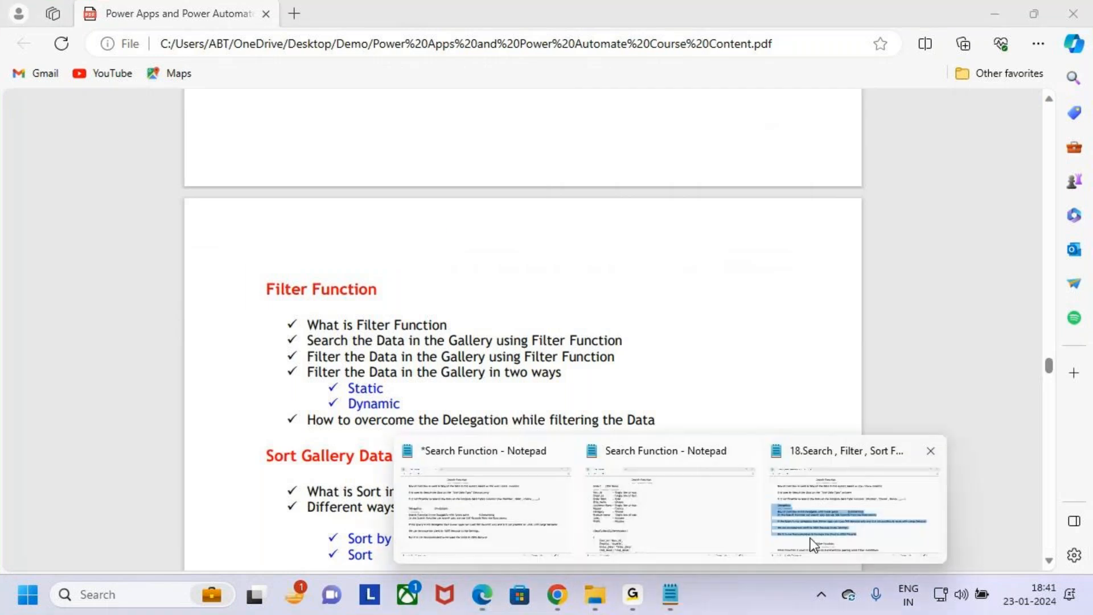
click(815, 544)
scroll(137, 377, down, 5)
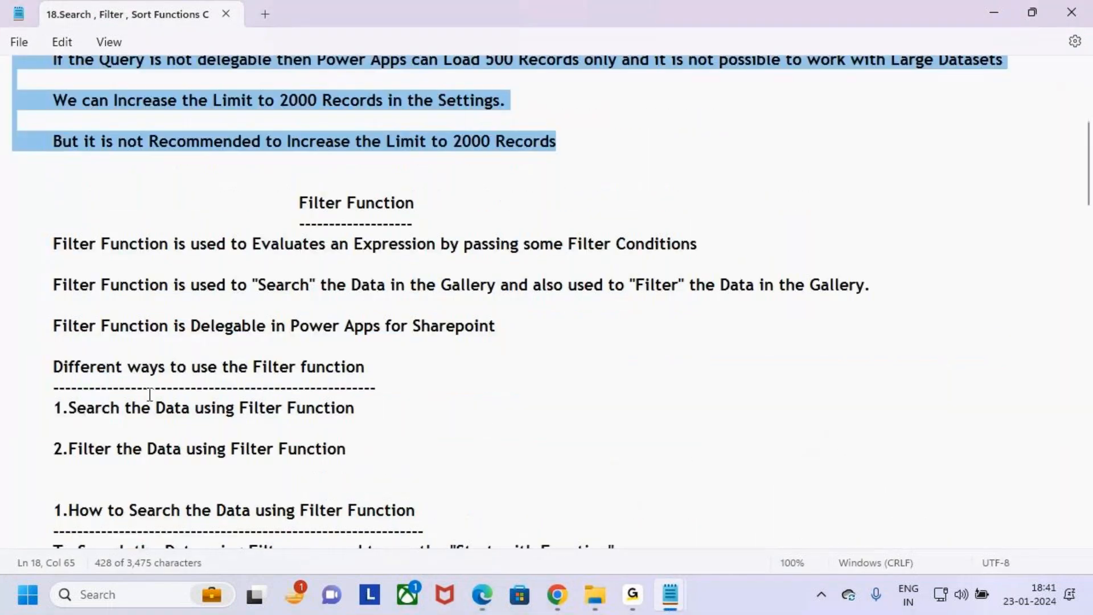
scroll(232, 395, down, 1)
scroll(232, 394, down, 1)
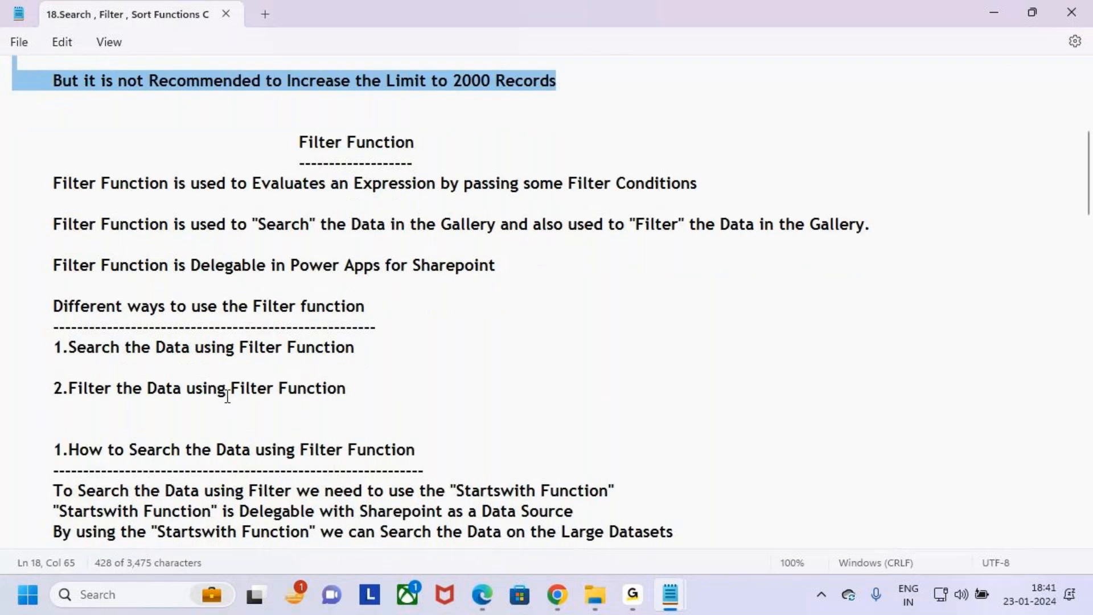
drag(498, 265, 16, 147)
key(ctrl+c)
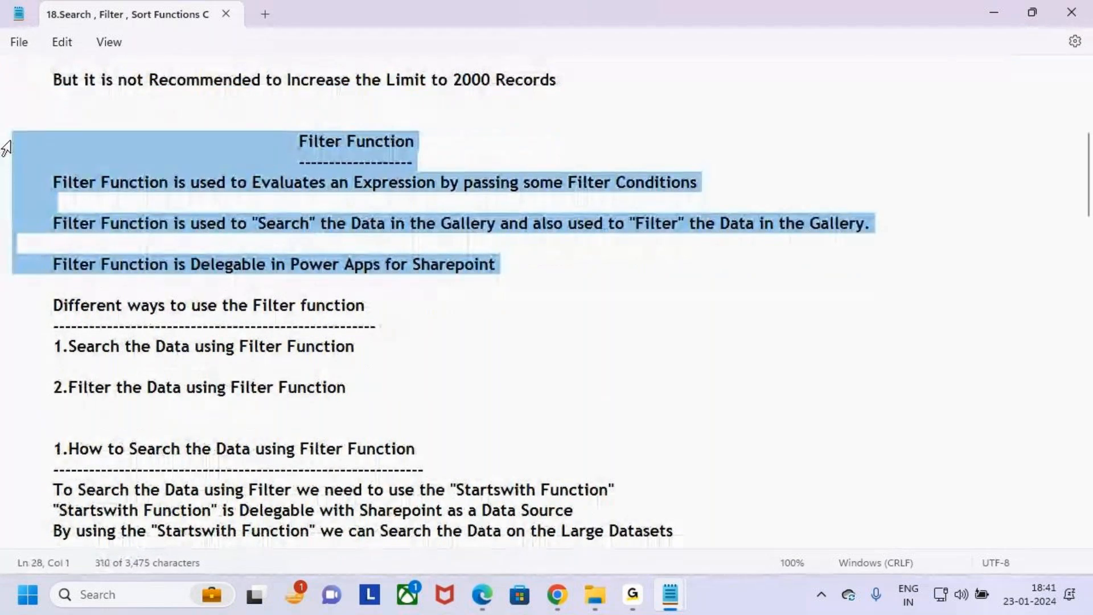
drag(10, 401, 2, 149)
- Paste the Filter Function section at the end of the unsaved Search Function notes and add a blank line above its heading
key(alt+Tab)
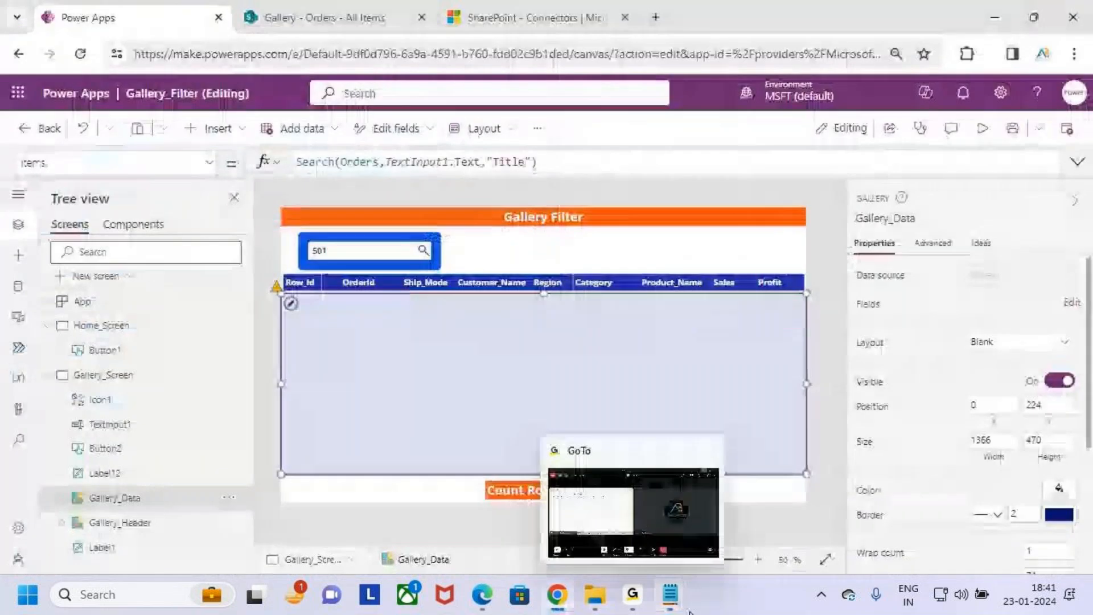
mouse_move(672, 598)
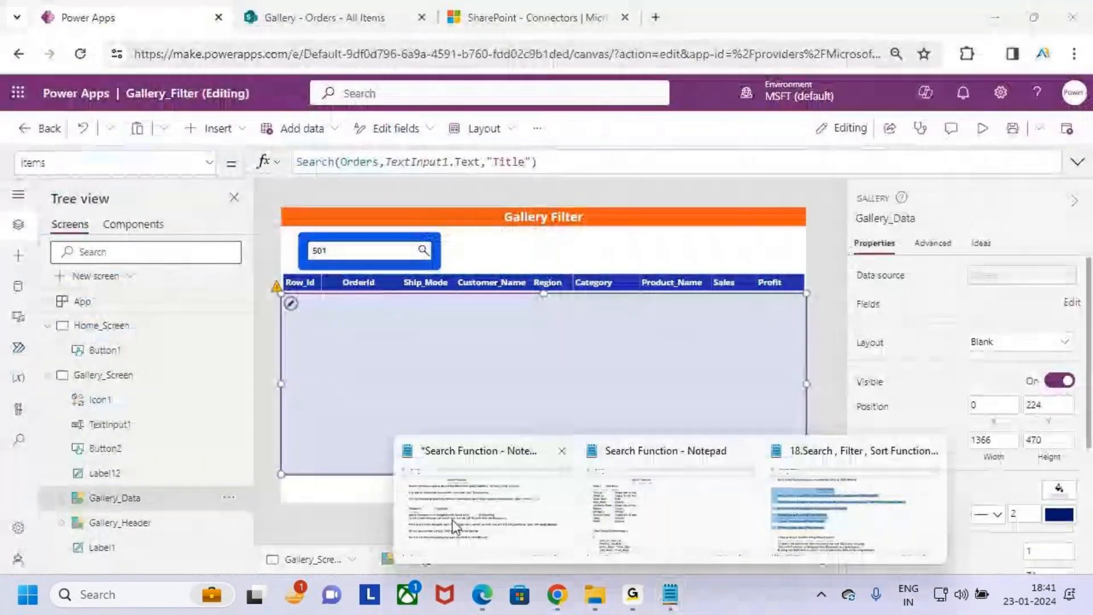
click(478, 501)
click(574, 450)
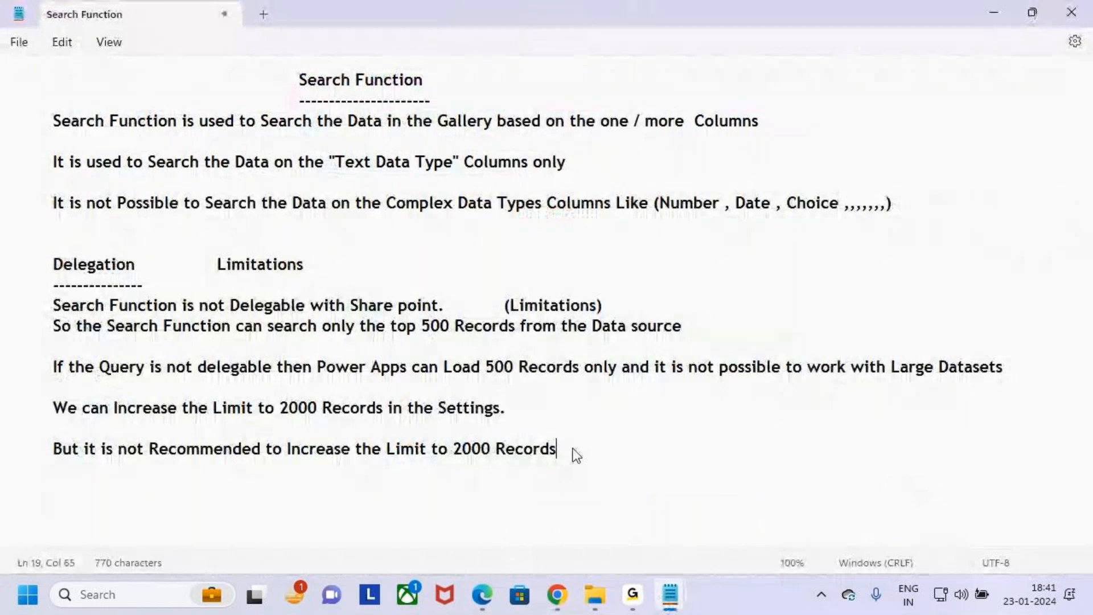
key(BackSpace)
key(BackSpace)
text(ds)
key(Return)
key(ctrl+v)
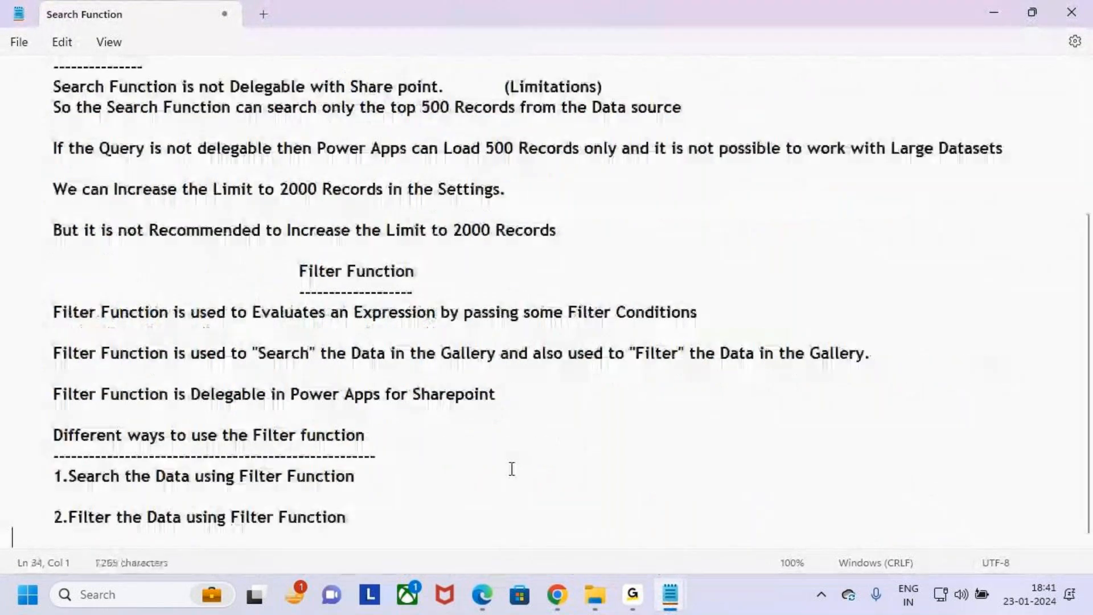
click(332, 253)
key(Return)
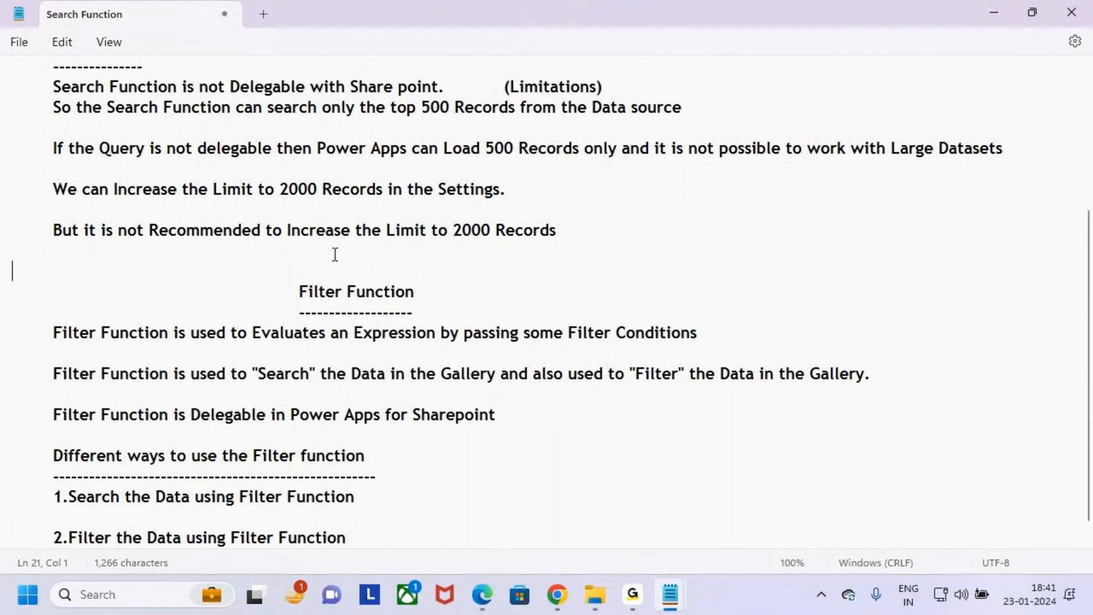
- Remove the indentation of the Filter Function heading and its dashed underline, leaving the heading highlighted
scroll(335, 254, up, 4)
double_click(310, 80)
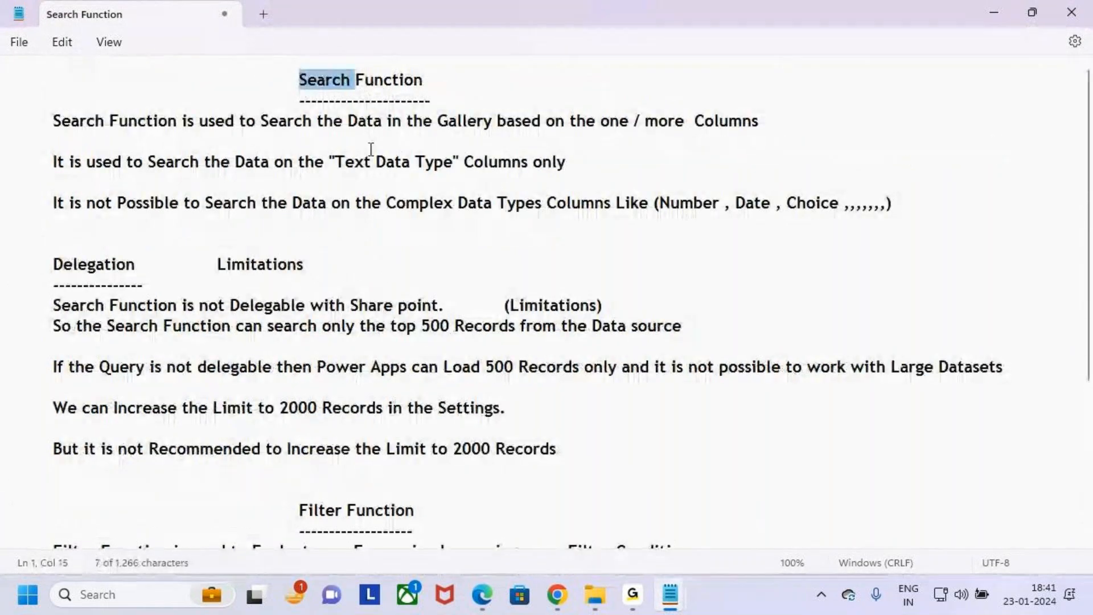
scroll(384, 210, down, 2)
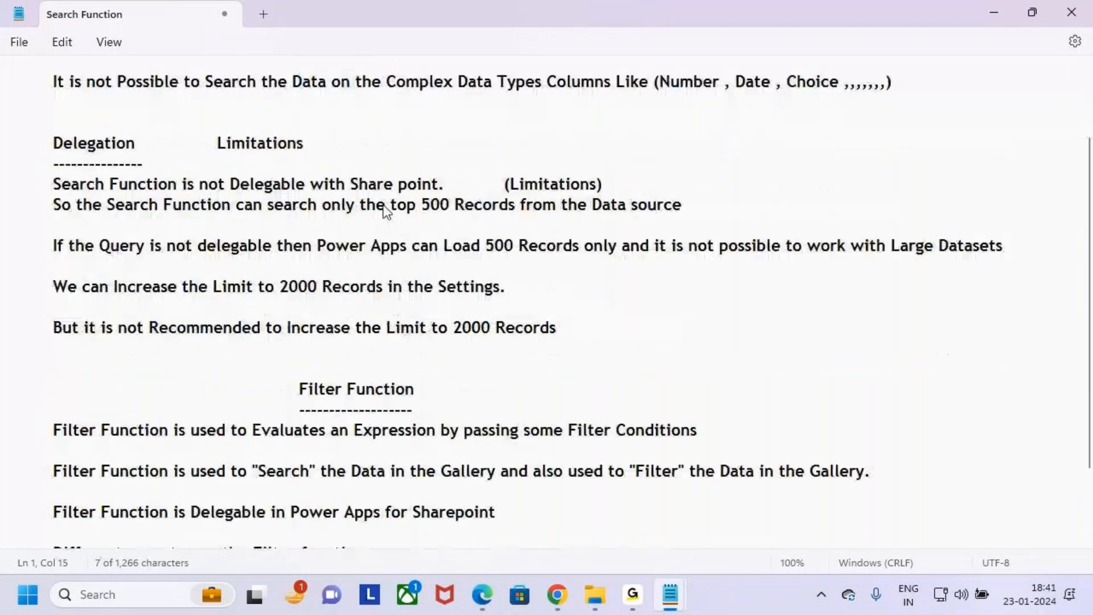
scroll(383, 209, down, 2)
click(293, 276)
key(BackSpace)
key(BackSpace)
key(BackSpace)
key(BackSpace)
key(BackSpace)
key(BackSpace)
key(BackSpace)
click(212, 298)
key(BackSpace)
key(BackSpace)
key(BackSpace)
key(BackSpace)
key(BackSpace)
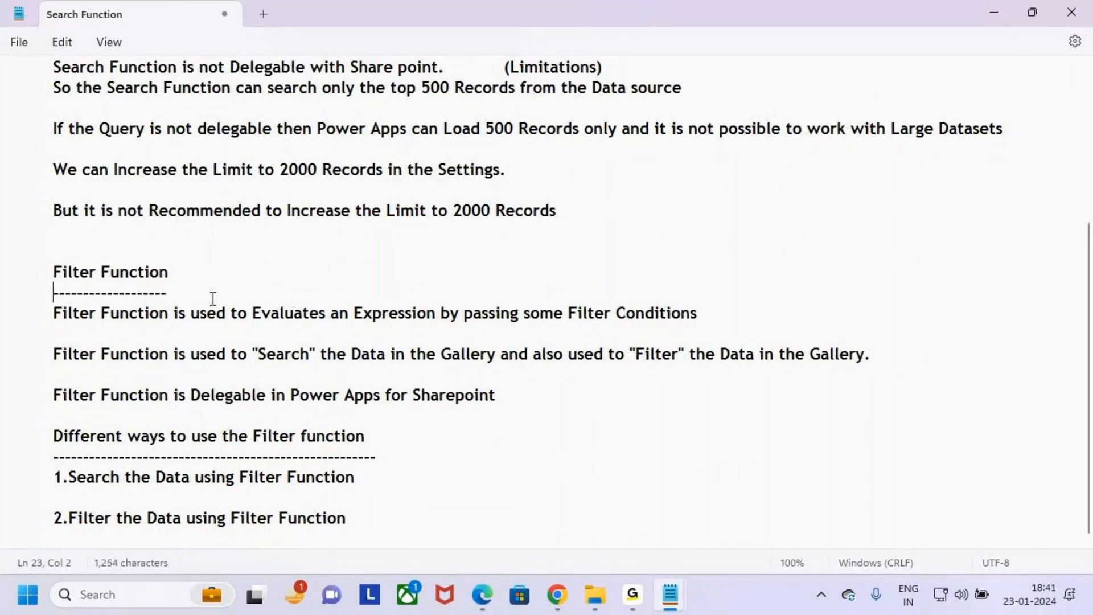
drag(49, 271, 170, 273)
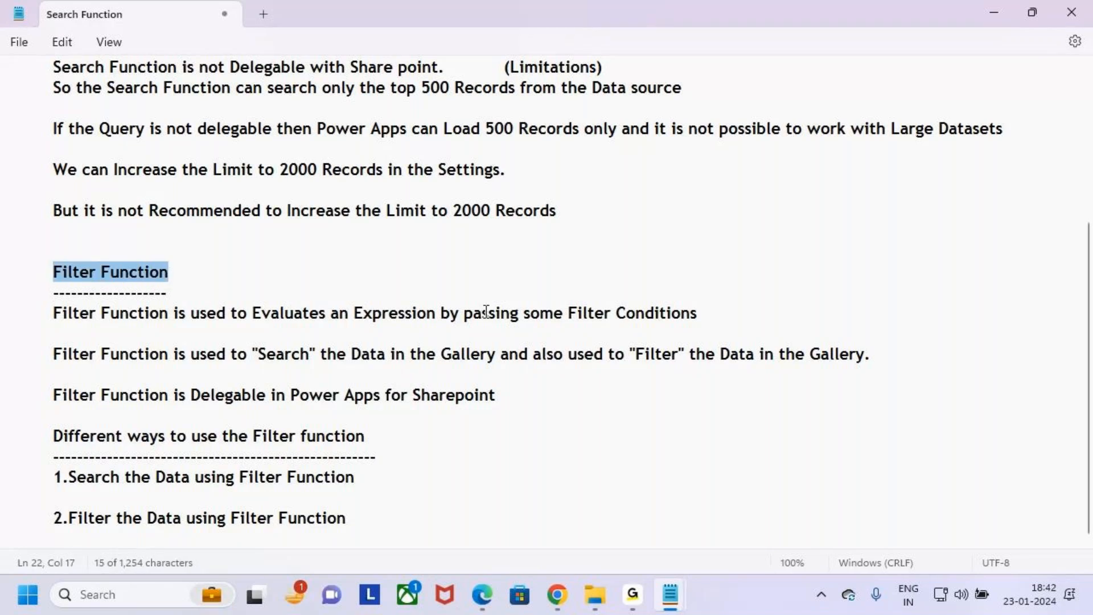
- Switch to the SharePoint connectors page in Chrome and highlight "SharePoint" in the Power Apps delegable functions heading
mouse_move(668, 605)
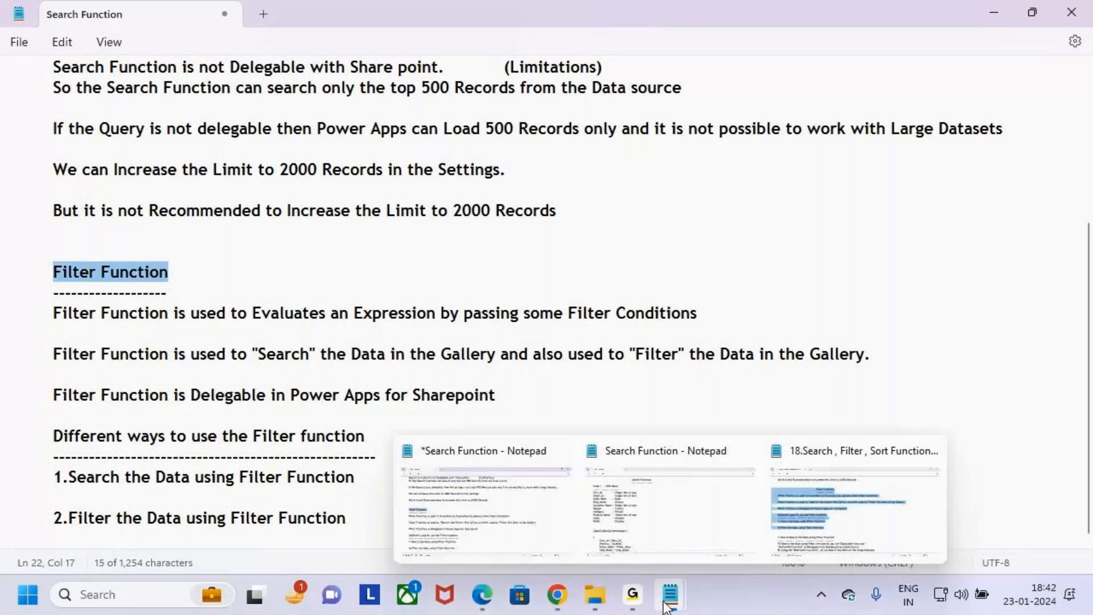
click(557, 594)
click(530, 17)
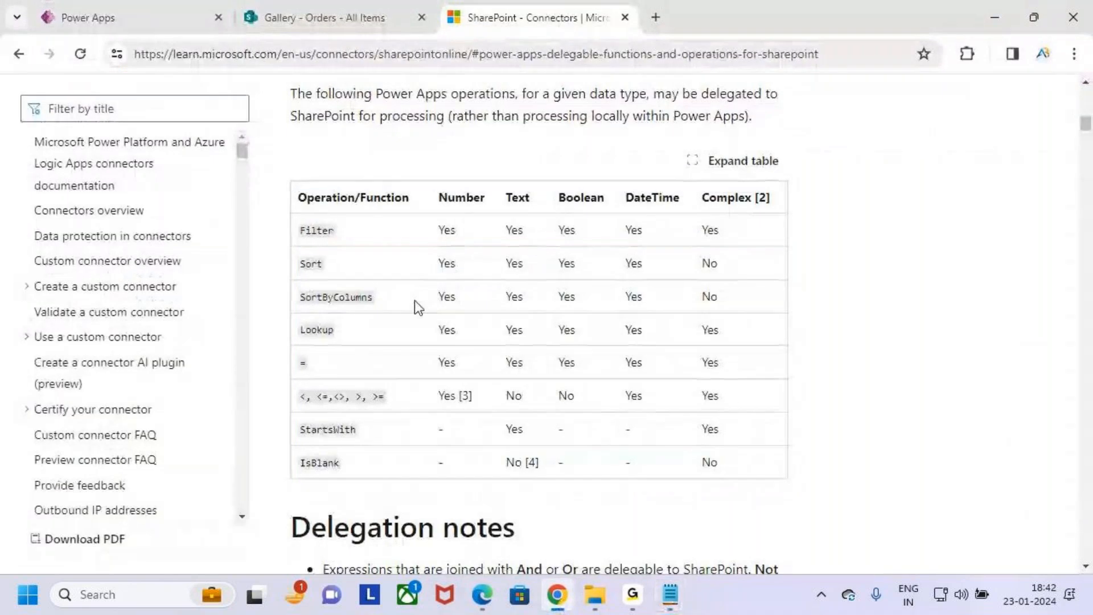
key(ctrl+2)
key(Escape)
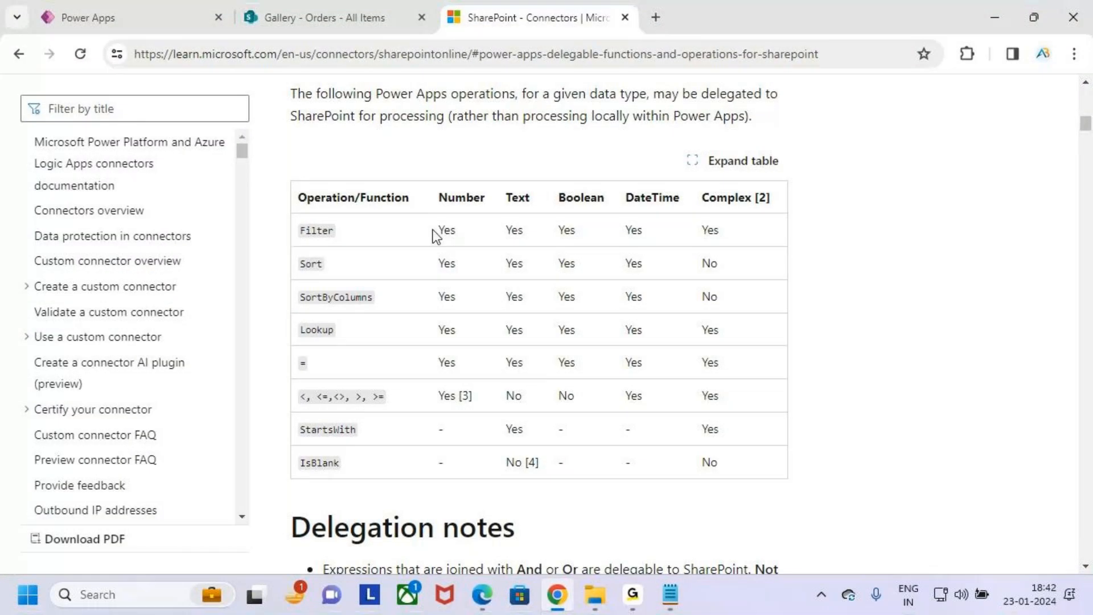
scroll(435, 236, up, 3)
double_click(517, 237)
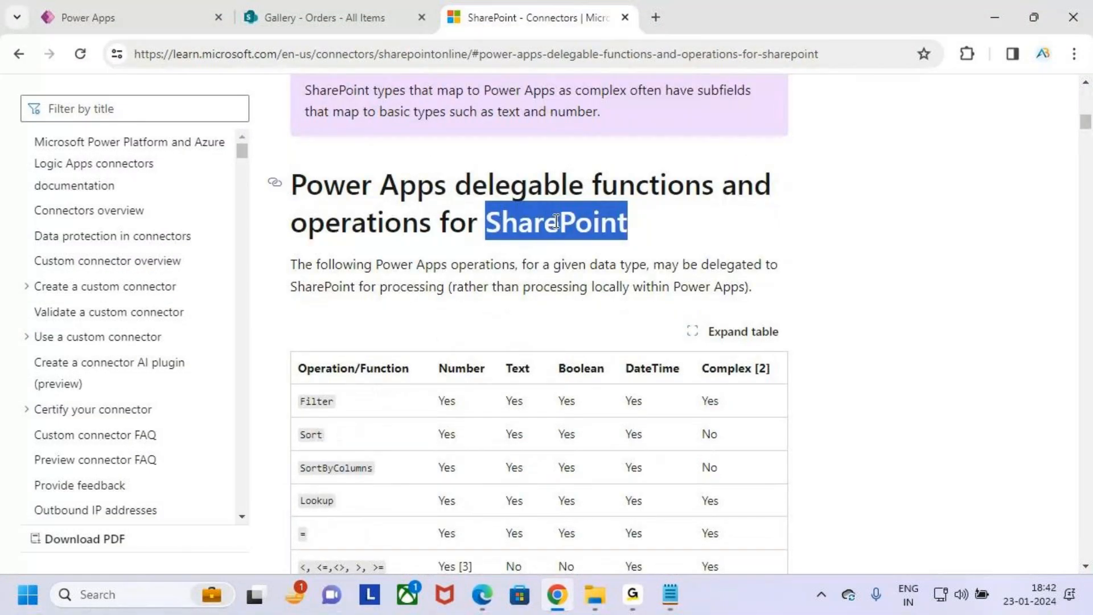
- Box Filter in the delegable functions table in red with a check mark, mark its Complex column entry, and clear the annotations
scroll(626, 245, down, 3)
key(ctrl+2)
mouse_move(289, 213)
mouse_down()
mouse_move(377, 246)
mouse_move(407, 194)
mouse_up()
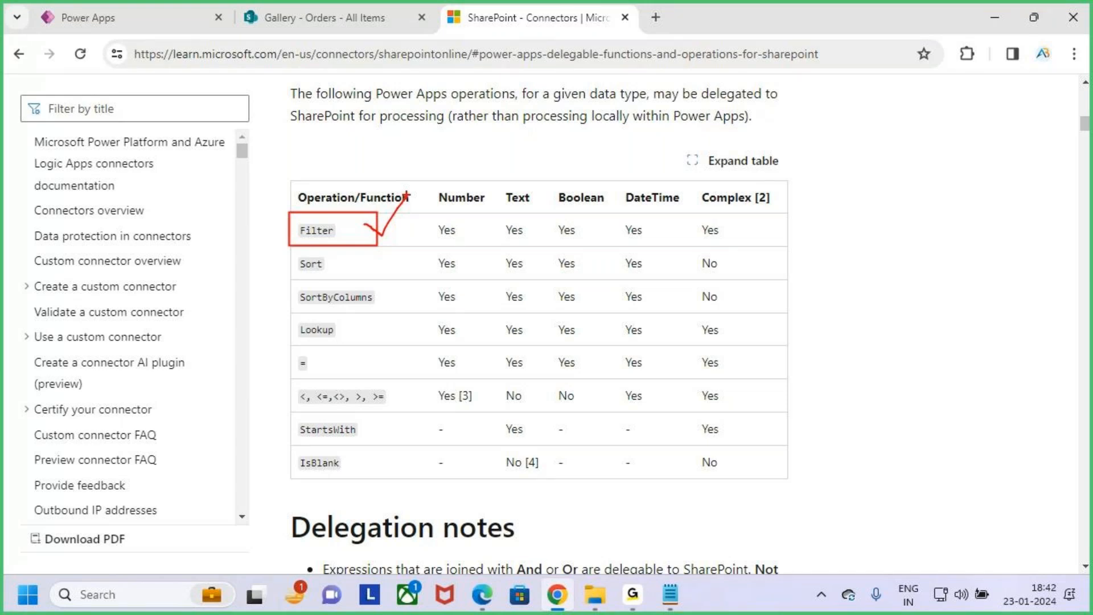
mouse_move(671, 220)
mouse_down()
mouse_move(712, 250)
mouse_move(718, 296)
mouse_move(743, 259)
mouse_move(786, 297)
mouse_up()
drag(789, 245, 883, 282)
drag(290, 232, 361, 153)
key(Escape)
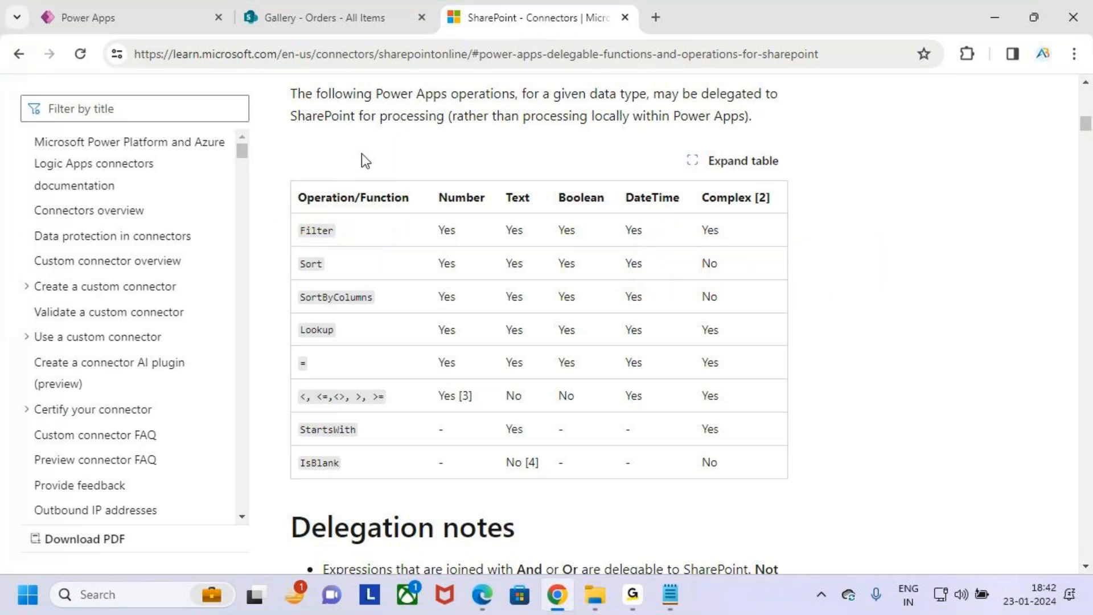
- Return to the unsaved Search Function notes in Notepad and highlight the sentence about evaluating an expression by passing filter conditions
click(670, 594)
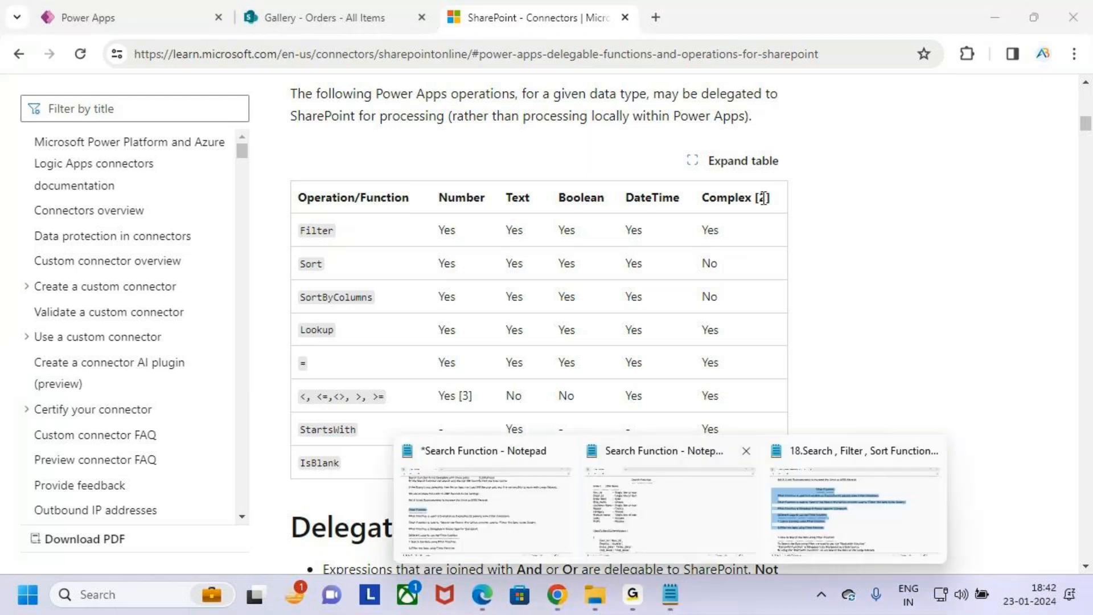
click(401, 497)
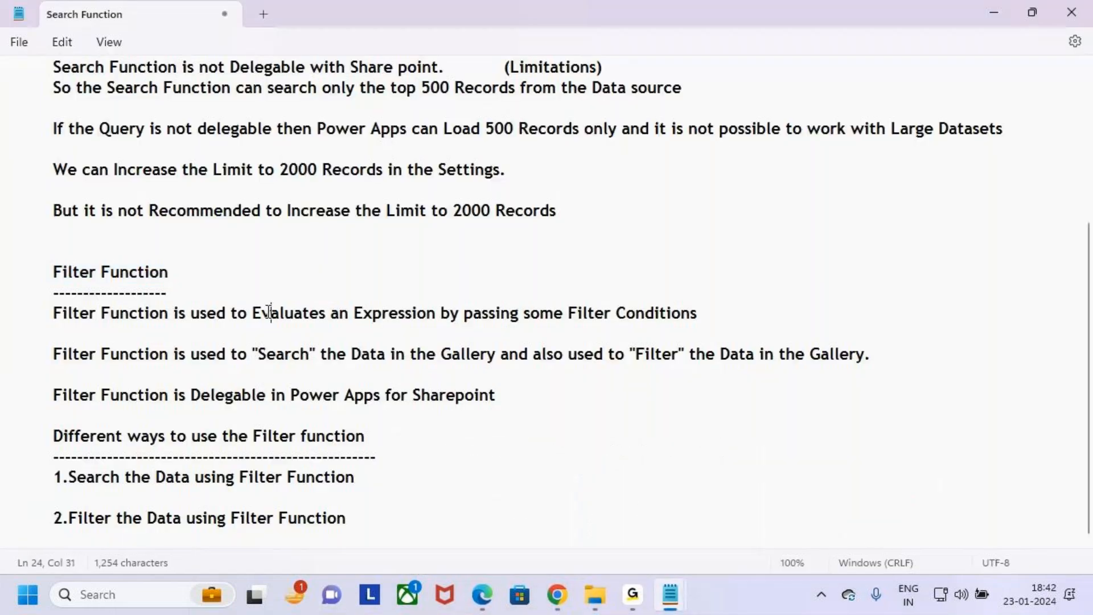
key(Up)
drag(53, 314, 724, 319)
click(736, 319)
- Tick the Filter Function heading in red, box "passing some Filter Conditions", and clear the annotations
key(ctrl+2)
mouse_move(43, 269)
mouse_down()
mouse_move(56, 272)
mouse_move(74, 240)
mouse_up()
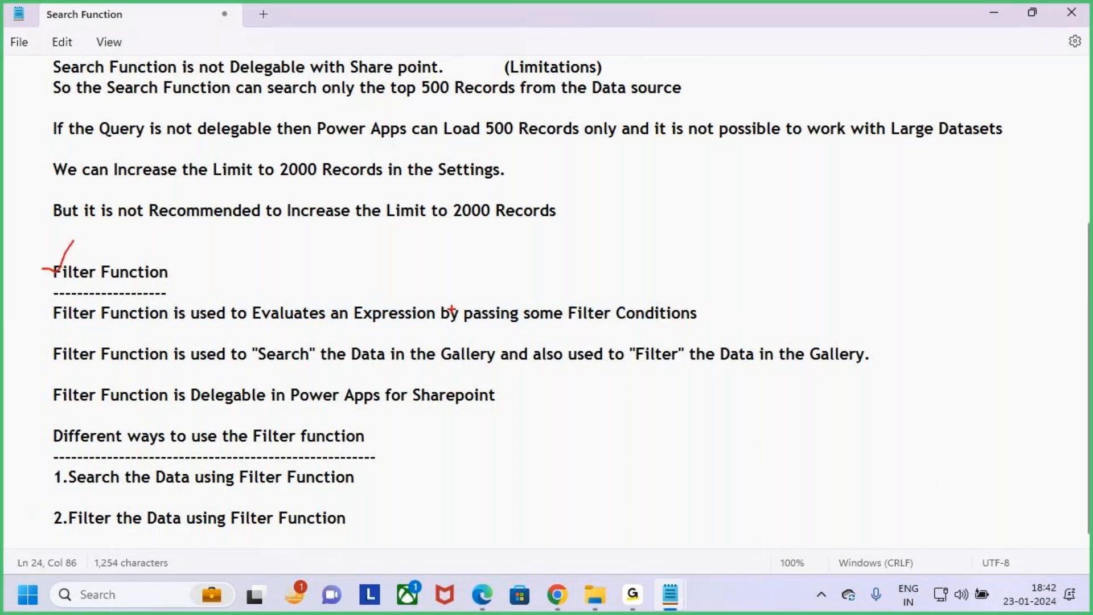
drag(453, 305, 705, 324)
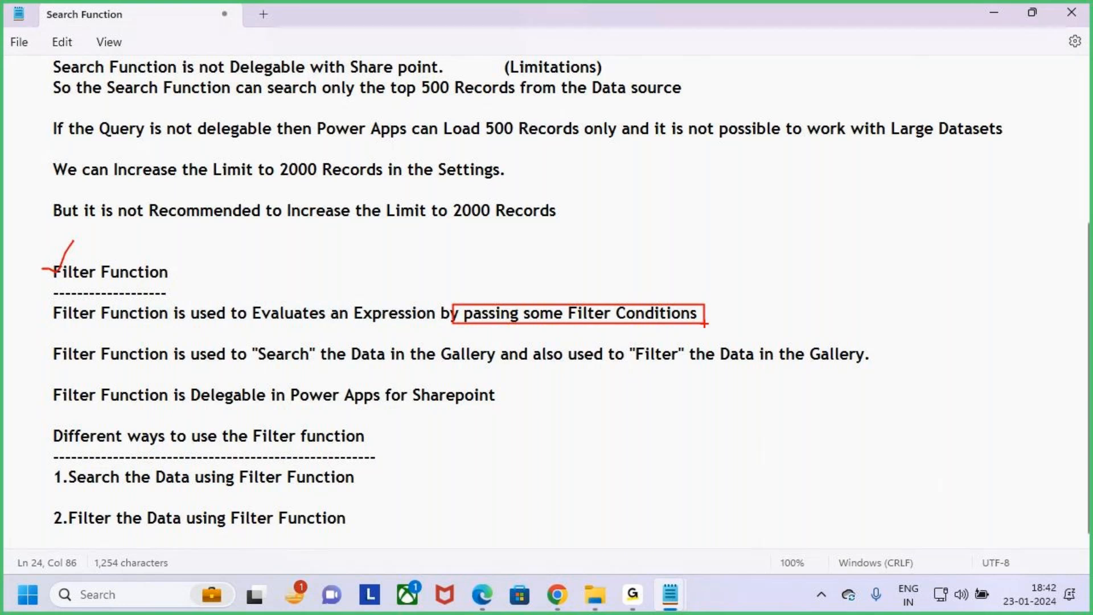
key(Escape)
- Highlight the first Filter Function sentence again, from "Evaluates an Expression" to its end, and deselect it
drag(46, 314, 64, 327)
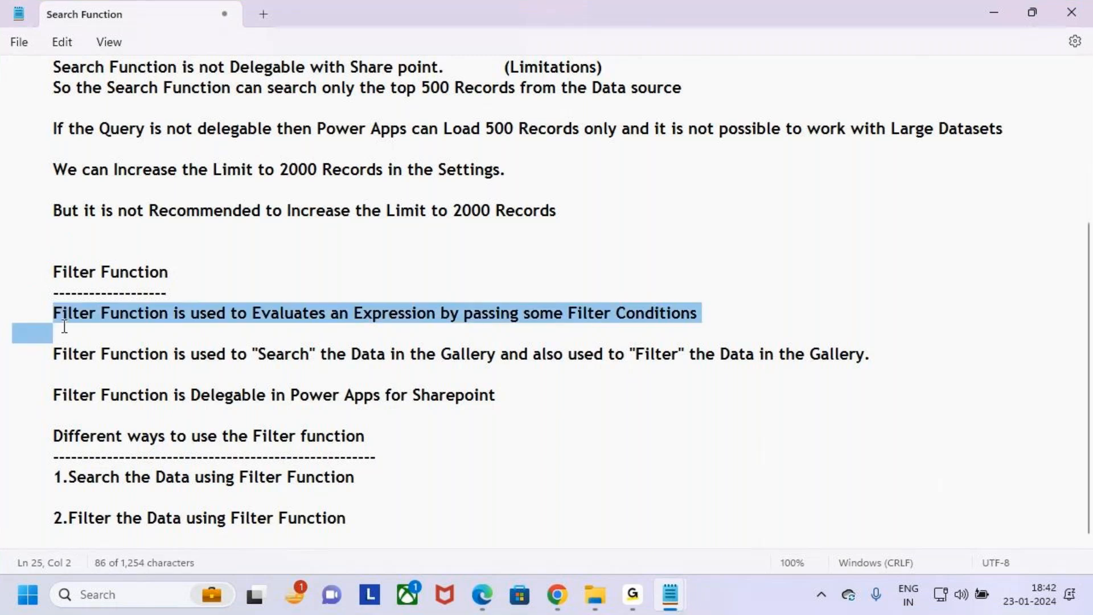
click(212, 312)
drag(248, 316, 761, 317)
click(501, 333)
click(512, 333)
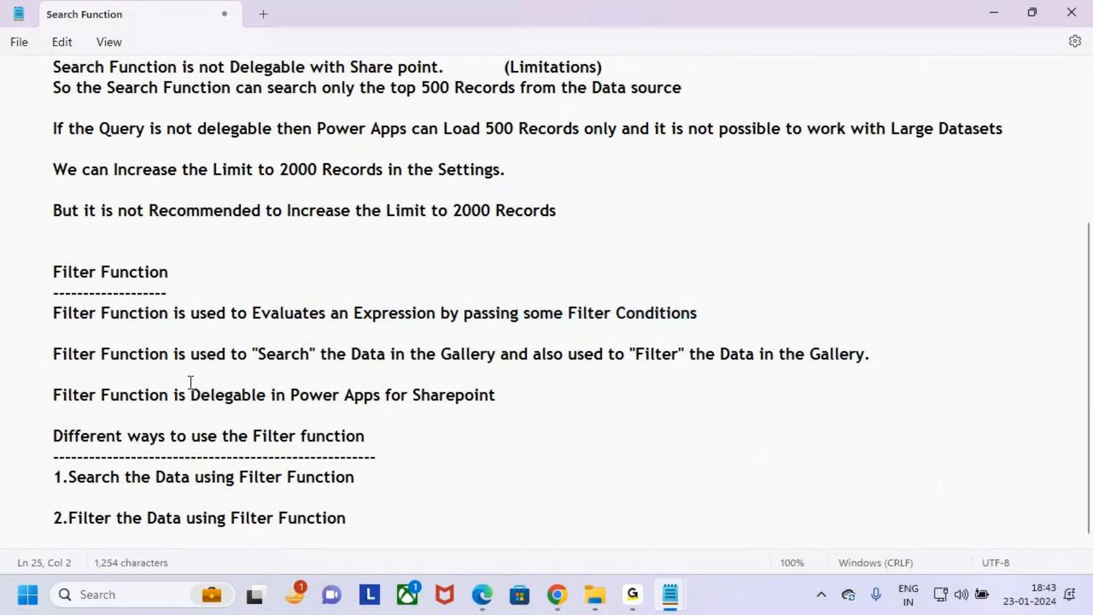
- Highlight and underline the part about searching gallery data, box the Filter Function heading and the "Filter" clause in red, and clear the marks
drag(53, 354, 486, 369)
key(ctrl+2)
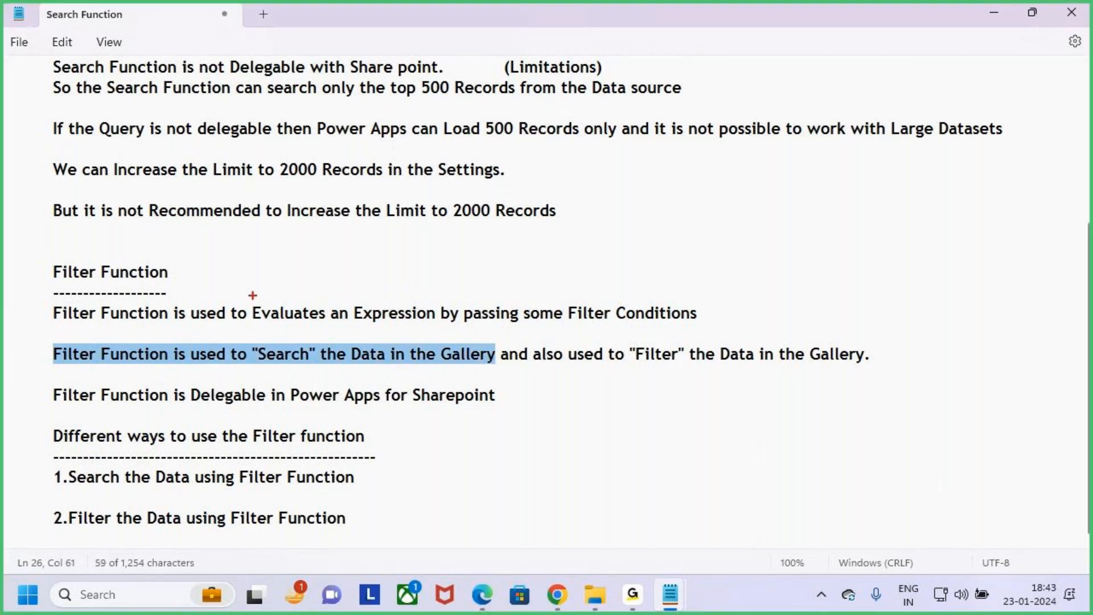
drag(36, 259, 183, 294)
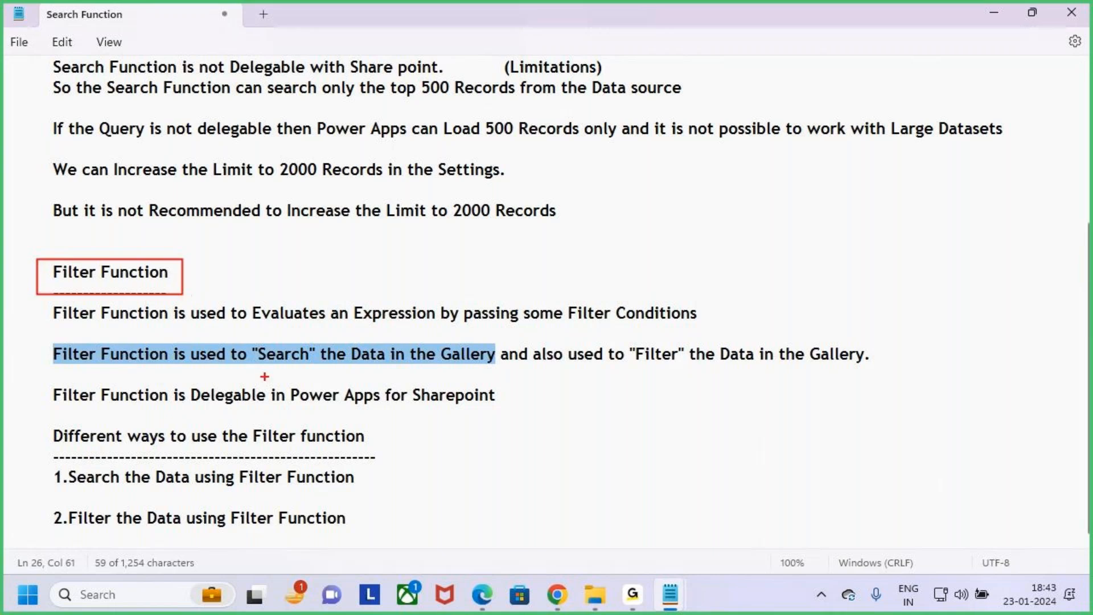
drag(254, 368, 302, 367)
drag(386, 374, 484, 373)
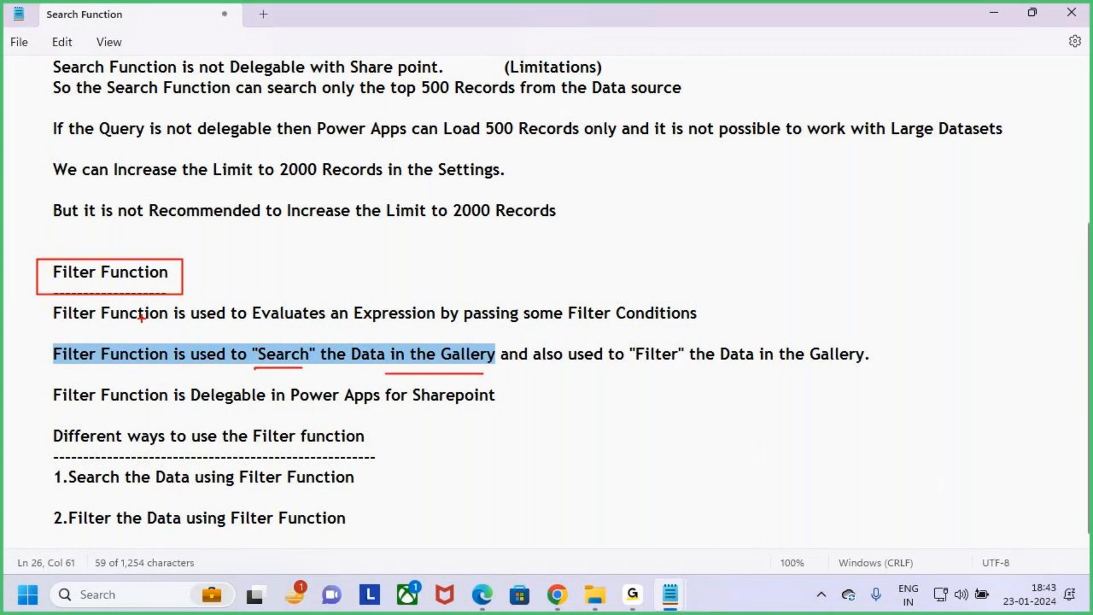
mouse_move(110, 226)
mouse_down()
mouse_move(114, 260)
mouse_move(145, 231)
mouse_up()
drag(529, 340, 893, 368)
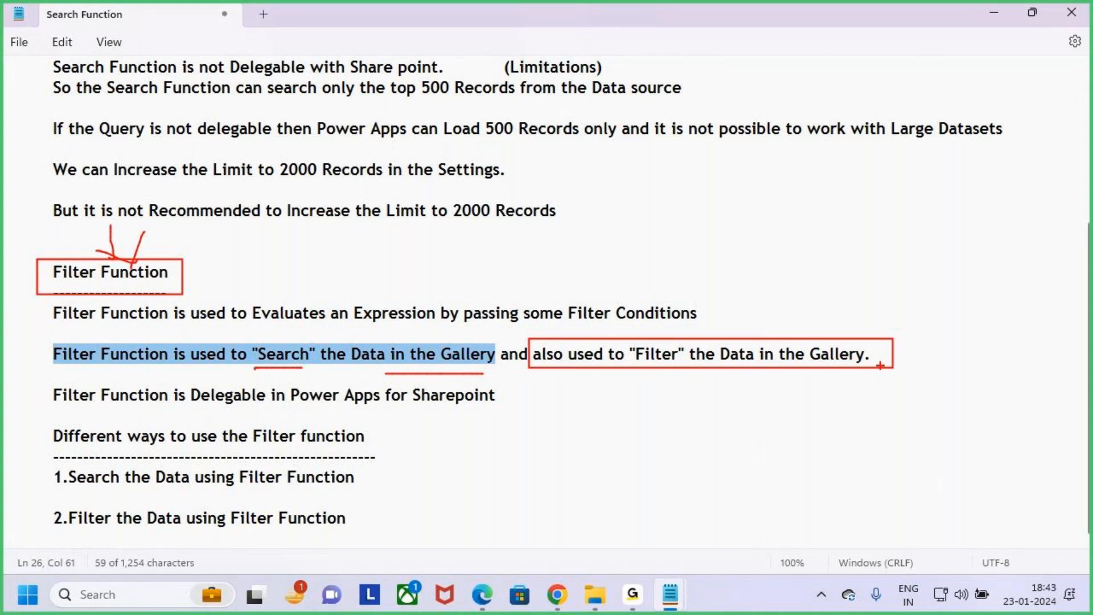
key(Escape)
- Box "Search" and "Filter" in the second sentence in red, add an arrowhead above "Search", and underline "in the Gallery"
click(558, 456)
key(ctrl+2)
drag(246, 344, 323, 366)
drag(626, 339, 695, 370)
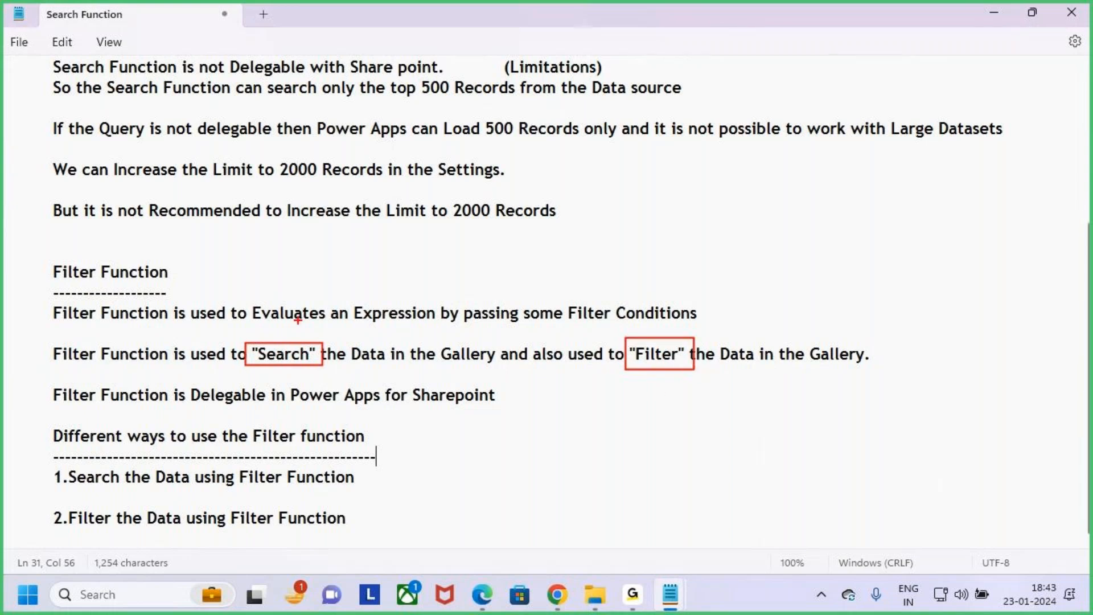
drag(271, 329, 303, 324)
drag(397, 371, 458, 363)
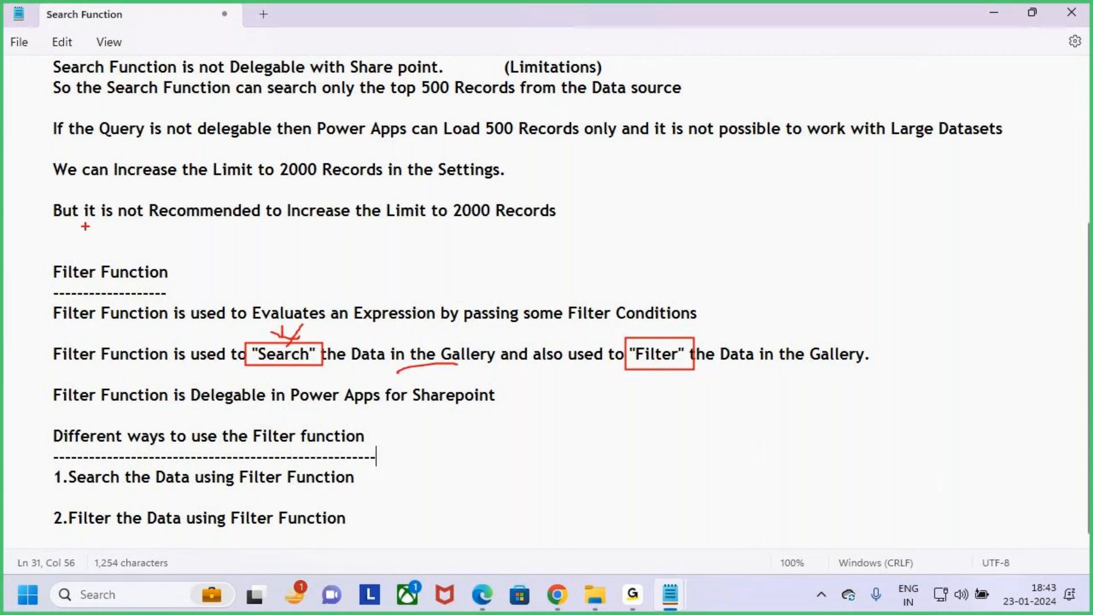
- Circle the Filter Function heading in red, draw arrows to it and to "Search" and "Filter", and erase the drawings
mouse_move(104, 261)
mouse_down()
mouse_move(103, 297)
mouse_move(90, 251)
mouse_up()
drag(104, 208, 105, 254)
drag(85, 244, 121, 238)
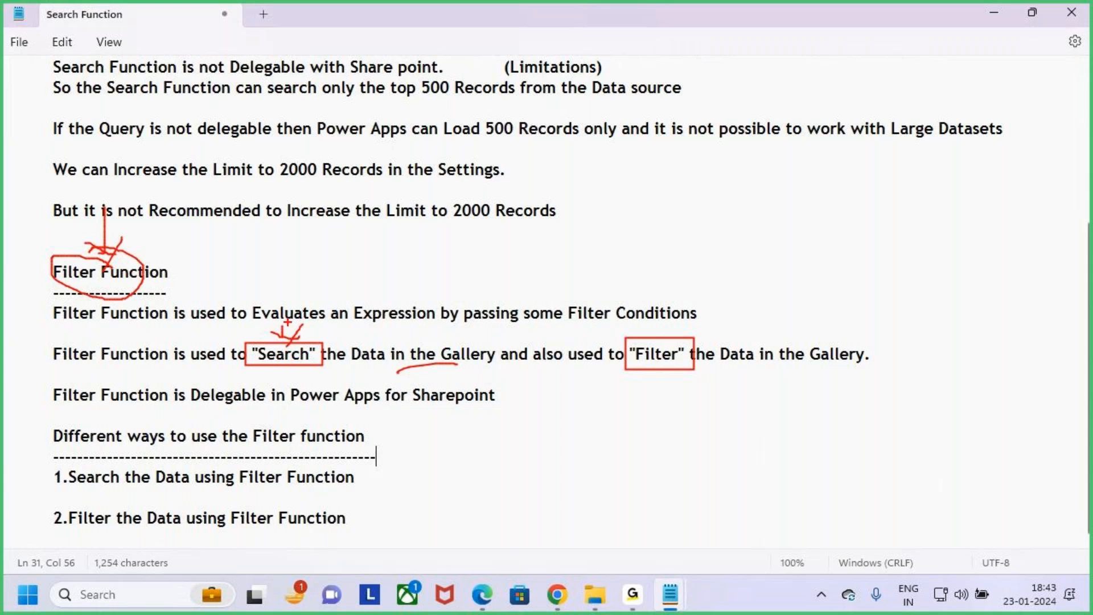
drag(284, 304, 287, 345)
drag(660, 297, 661, 339)
mouse_move(651, 328)
mouse_down()
mouse_move(660, 340)
mouse_move(670, 331)
mouse_move(662, 341)
mouse_up()
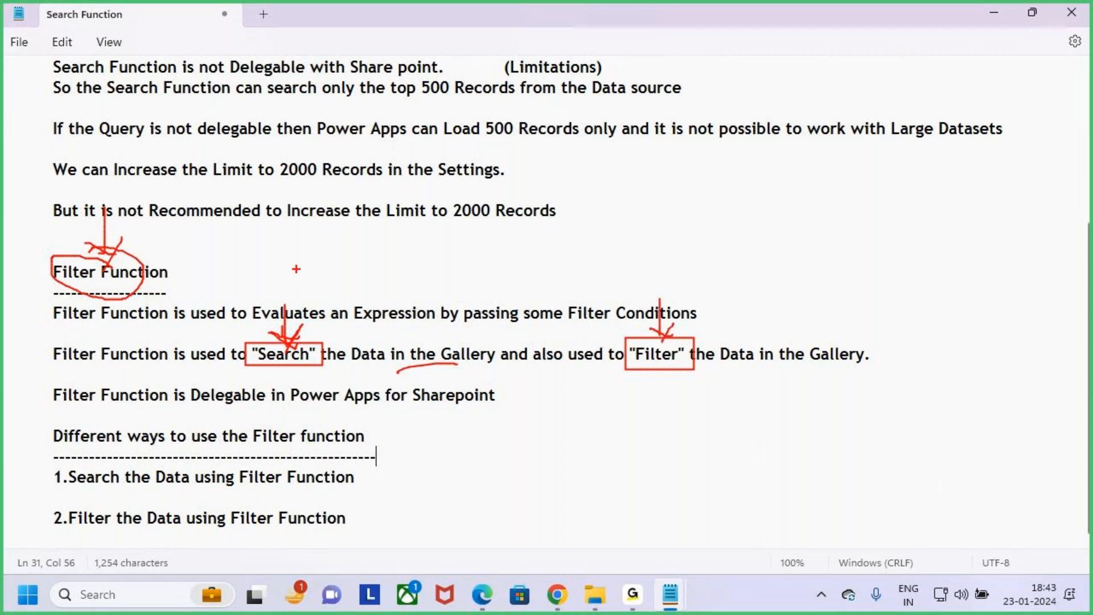
mouse_move(102, 200)
mouse_down()
mouse_move(105, 244)
mouse_move(119, 244)
mouse_move(106, 265)
mouse_up()
key(e)
- Circle "Search", the Filter Function heading and "Filter" in red, add arrows to the heading and "Filter", and clear the annotations
mouse_move(260, 341)
mouse_down()
mouse_move(300, 342)
mouse_move(278, 373)
mouse_move(312, 349)
mouse_move(286, 337)
mouse_up()
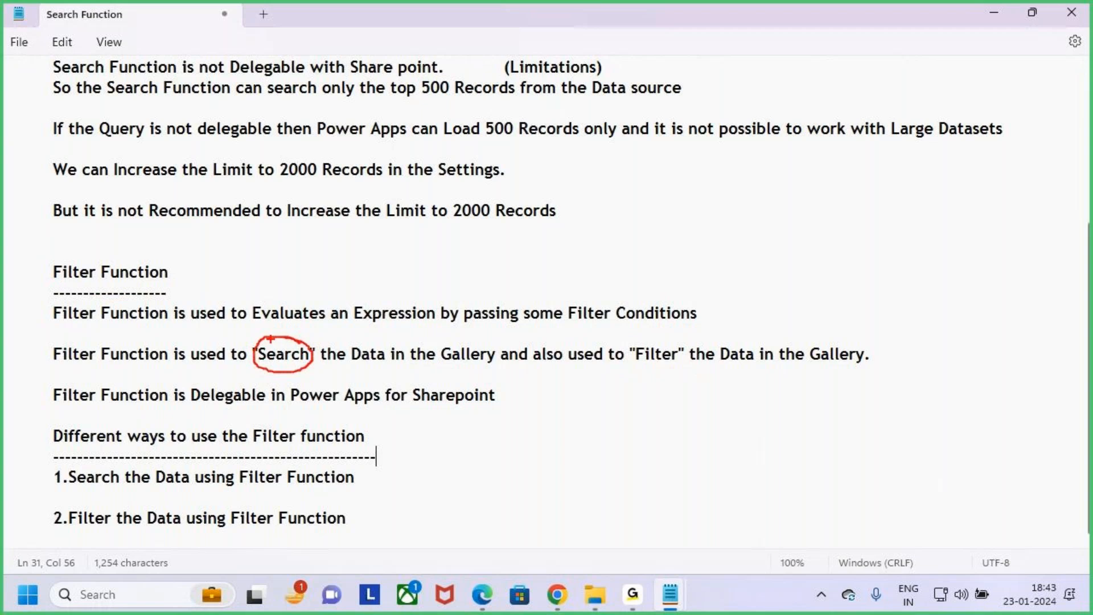
mouse_move(68, 251)
mouse_down()
mouse_move(104, 298)
mouse_move(168, 265)
mouse_move(72, 253)
mouse_up()
mouse_move(100, 197)
mouse_down()
mouse_move(106, 244)
mouse_move(112, 230)
mouse_up()
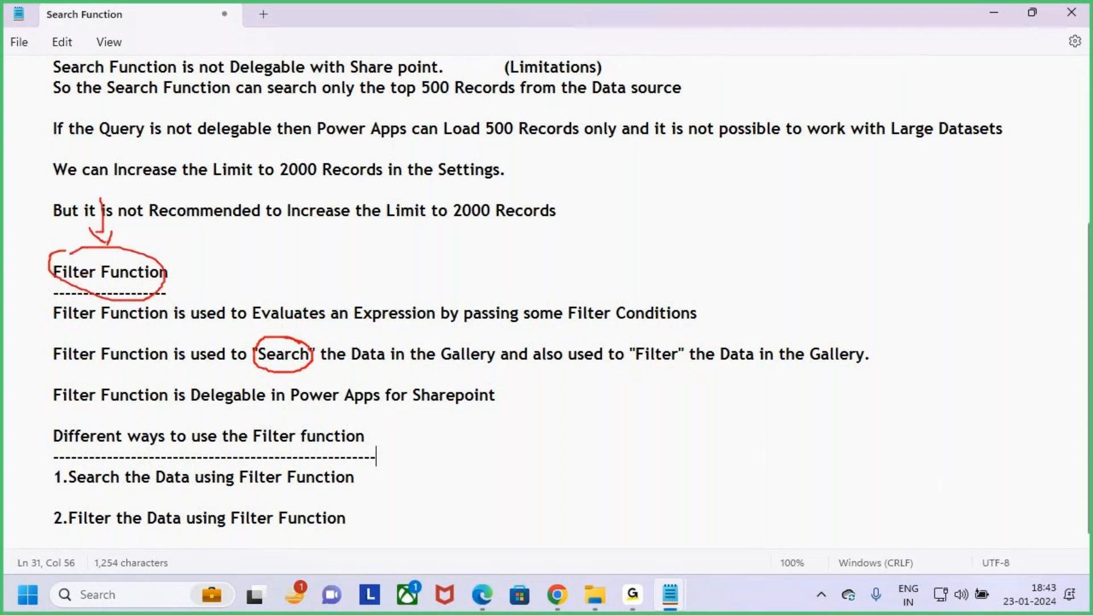
mouse_move(681, 348)
mouse_down()
mouse_move(644, 339)
mouse_move(643, 376)
mouse_move(661, 337)
mouse_move(660, 294)
mouse_up()
drag(642, 335, 670, 340)
drag(656, 342, 646, 368)
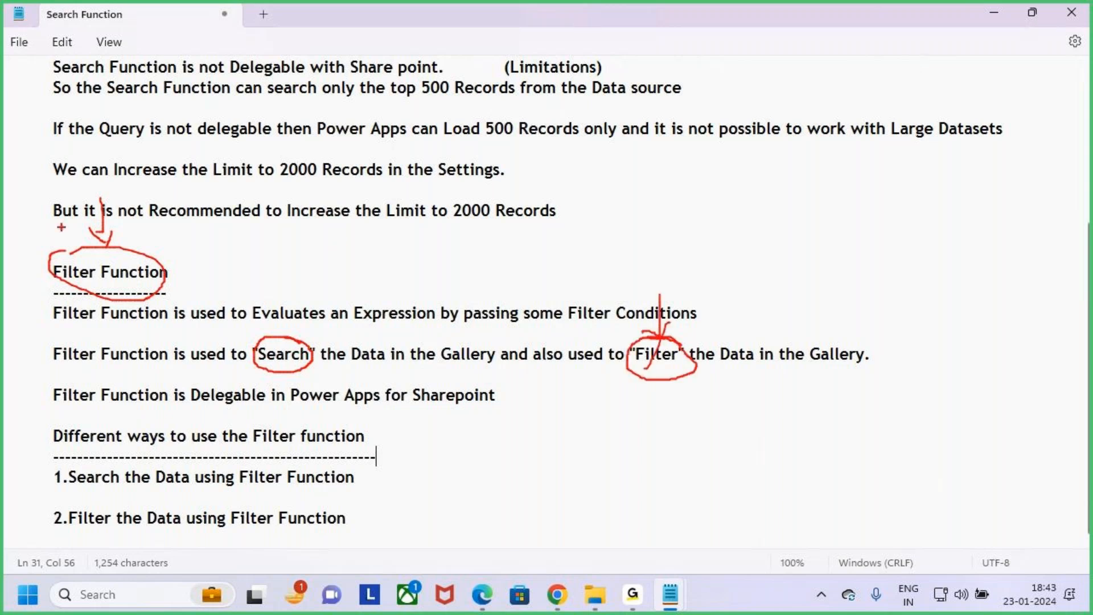
drag(101, 190, 106, 244)
drag(106, 244, 128, 234)
key(Escape)
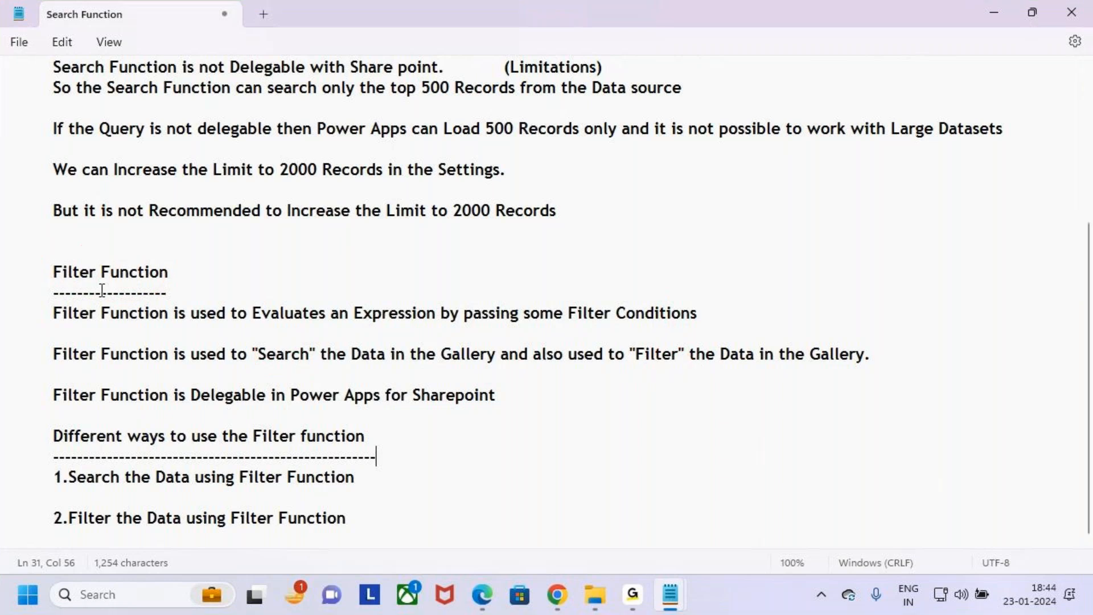
- Highlight in turn the words "Search" and "Filter", the phrase about searching gallery data, and the Filter Function heading
drag(251, 354, 319, 354)
click(635, 353)
drag(636, 354, 690, 354)
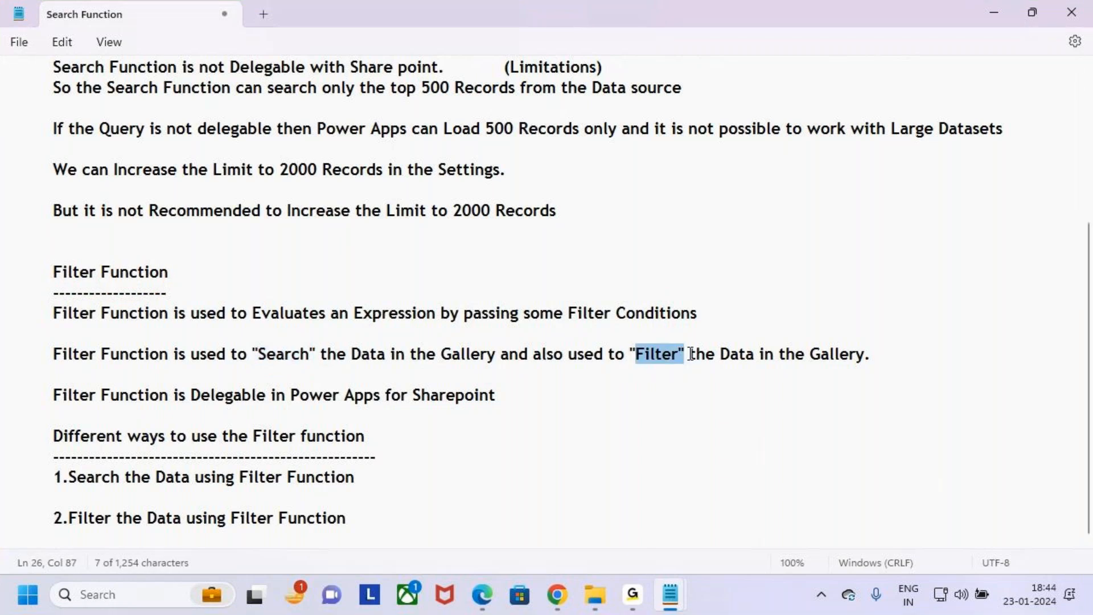
drag(259, 356, 335, 354)
drag(626, 359, 706, 360)
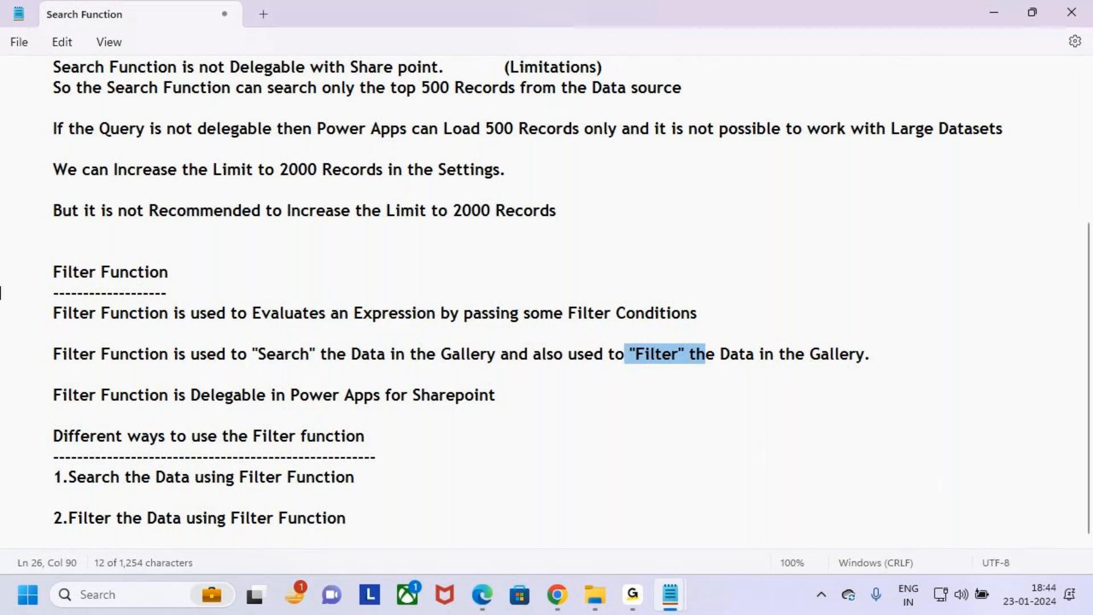
drag(254, 354, 494, 364)
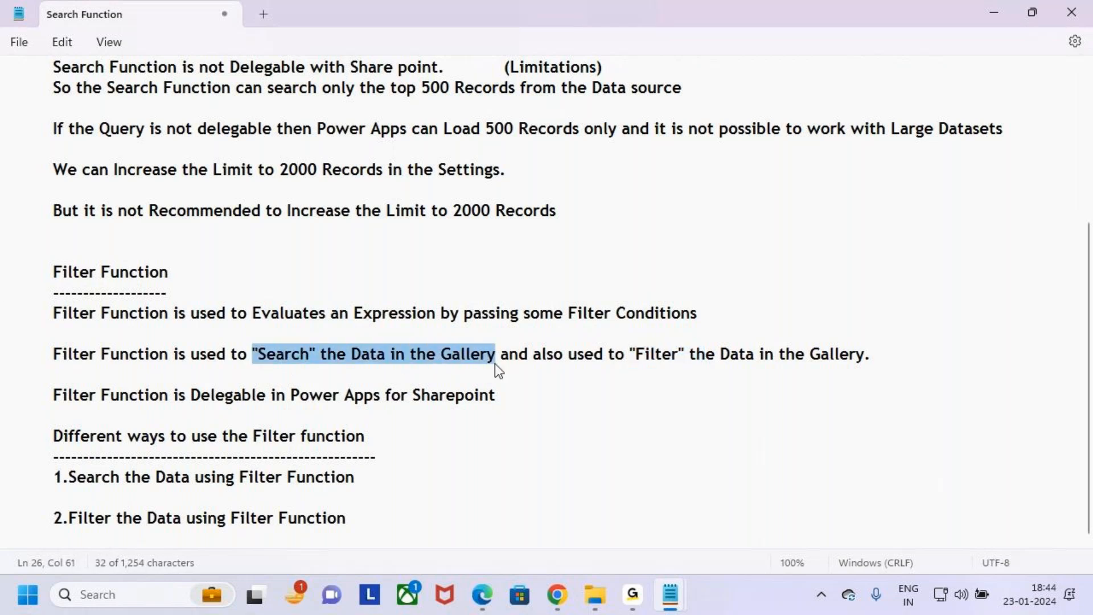
drag(54, 273, 195, 274)
click(402, 354)
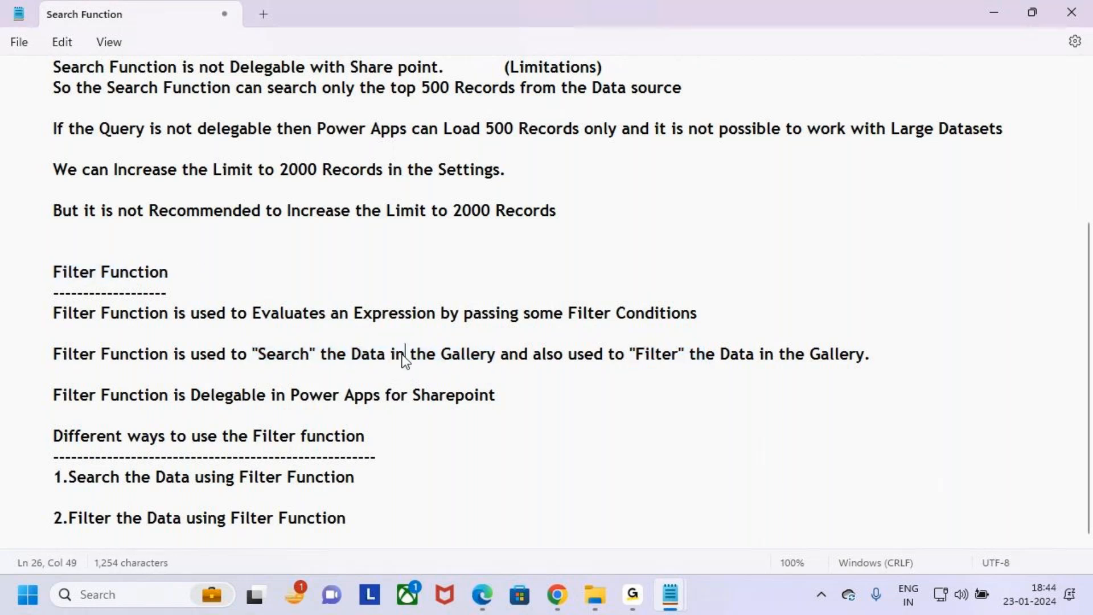
- Highlight the sentence on Filter being delegable, switch to Chrome to box Filter in the delegable functions table, and clear the box
drag(54, 397, 529, 405)
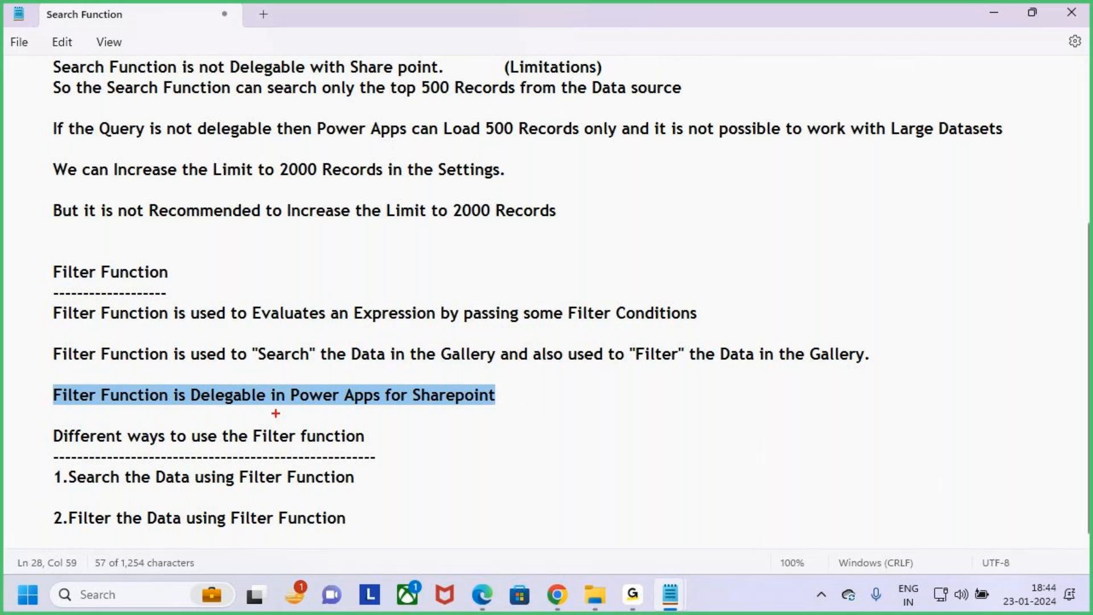
click(558, 595)
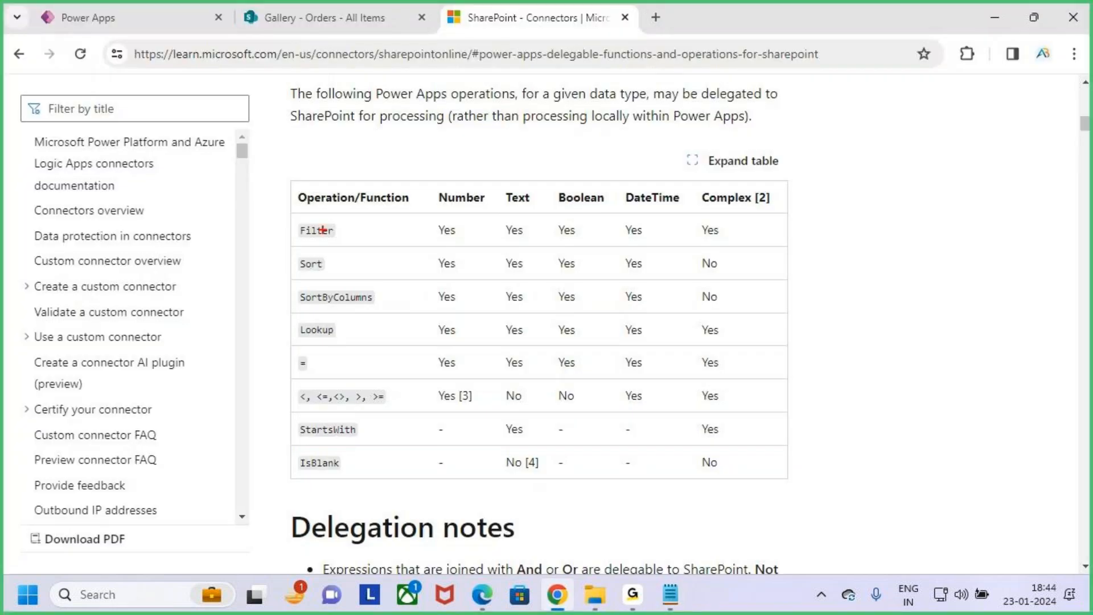
drag(291, 219, 378, 240)
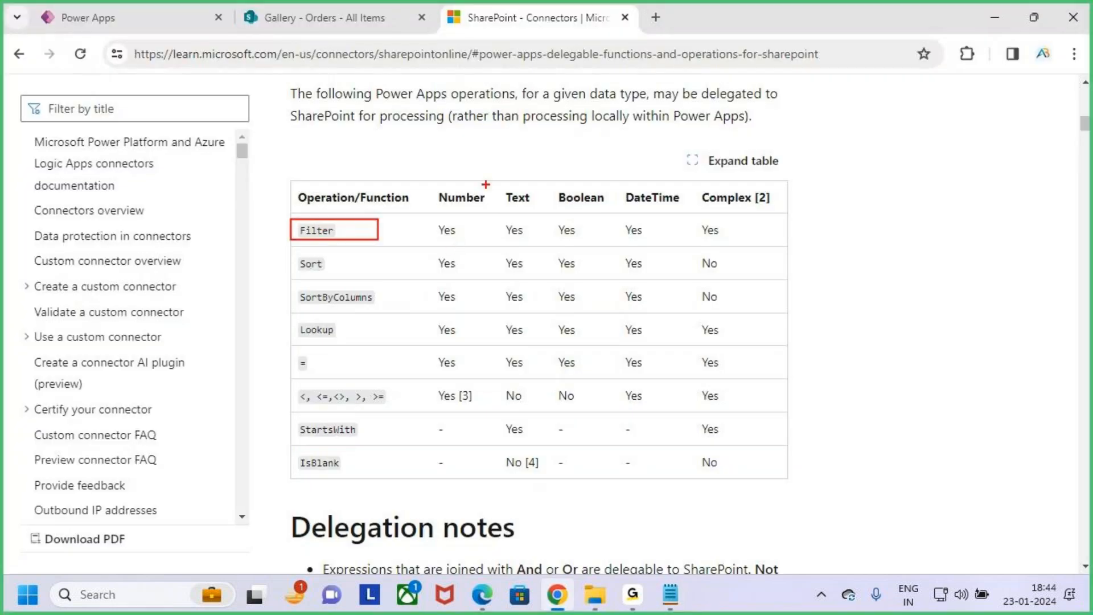
key(Escape)
- Highlight "SharePoint" in the heading above the delegable functions table on the connectors page
scroll(488, 191, up, 3)
click(496, 229)
drag(496, 229, 675, 234)
click(675, 233)
- Return to the notes in Notepad and highlight "Filter Function is Delegable in Power Apps for Sharepoint", then the word "Sharepoint"
click(670, 595)
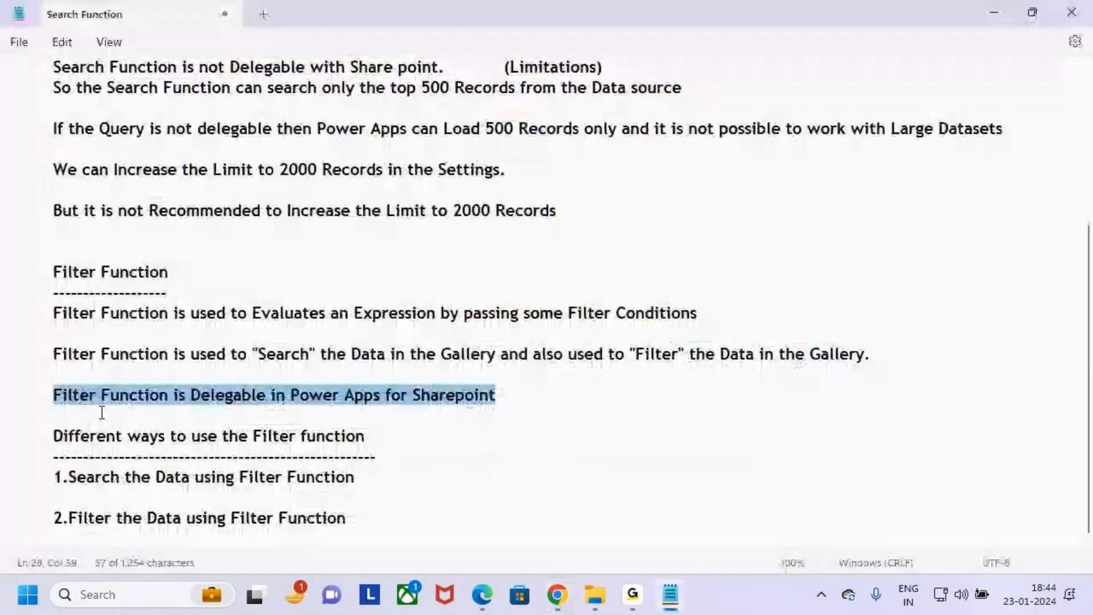
click(57, 395)
drag(58, 395, 381, 413)
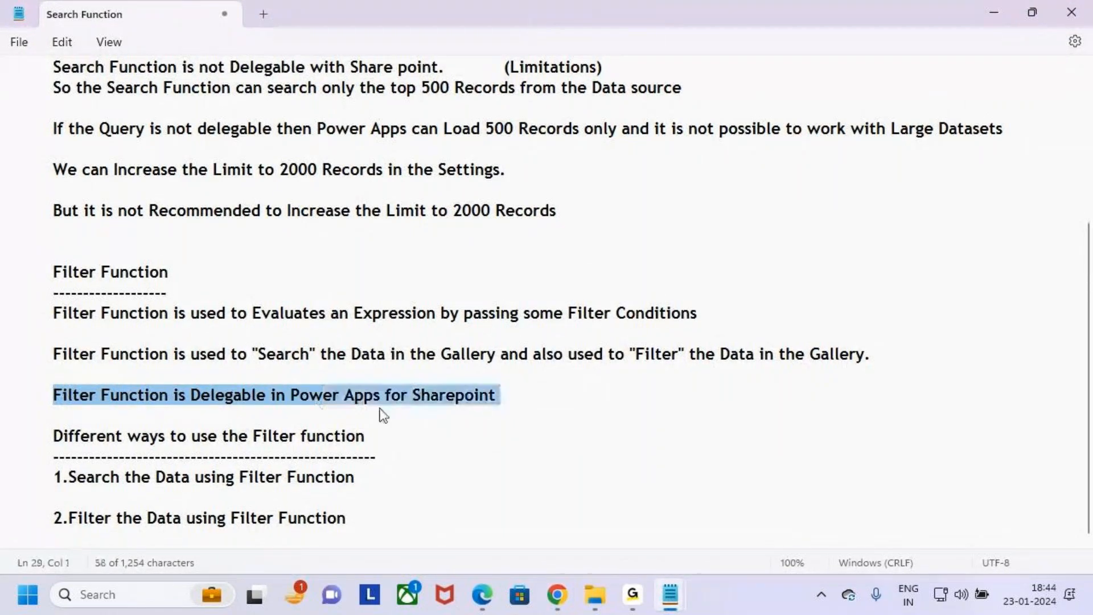
click(497, 401)
double_click(424, 400)
- Select the notes from the Filter Function heading through "Filter Function is Delegable in Power Apps for Sharepoint"
click(541, 405)
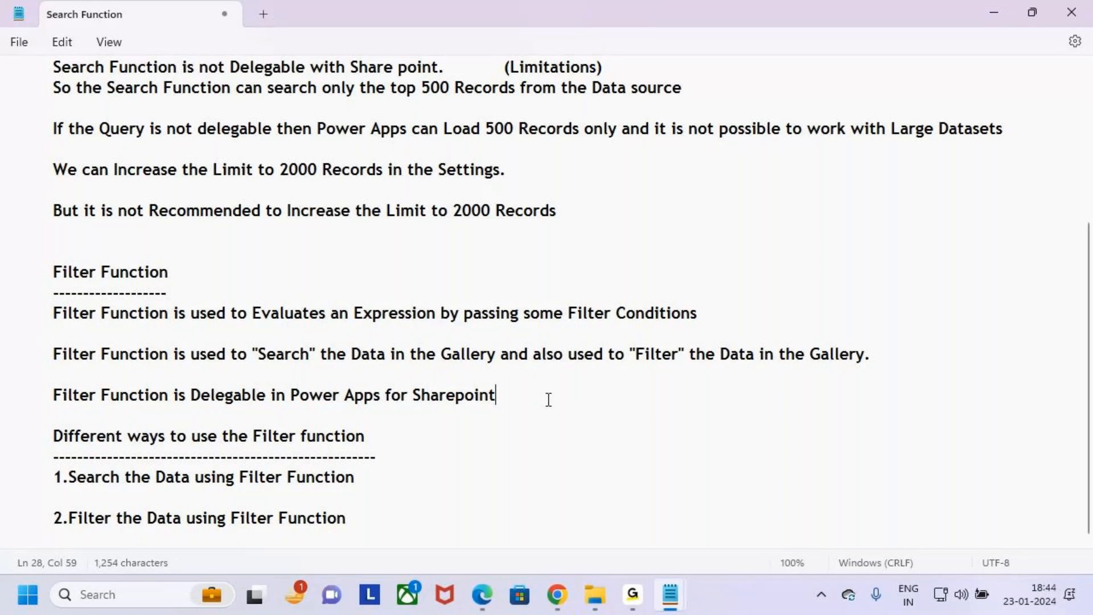
triple_click(503, 395)
drag(504, 392, 27, 275)
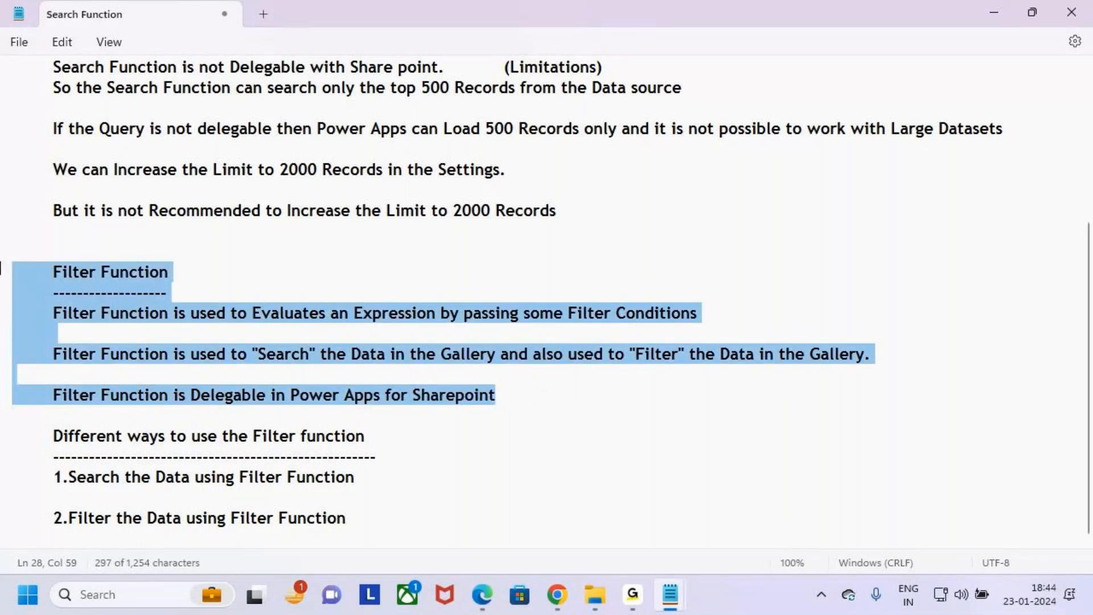
- Mark "Search", "Filter", "Delegable", "Sharepoint" and the Filter Function heading in the notes with red strokes, and clear the drawings
click(553, 394)
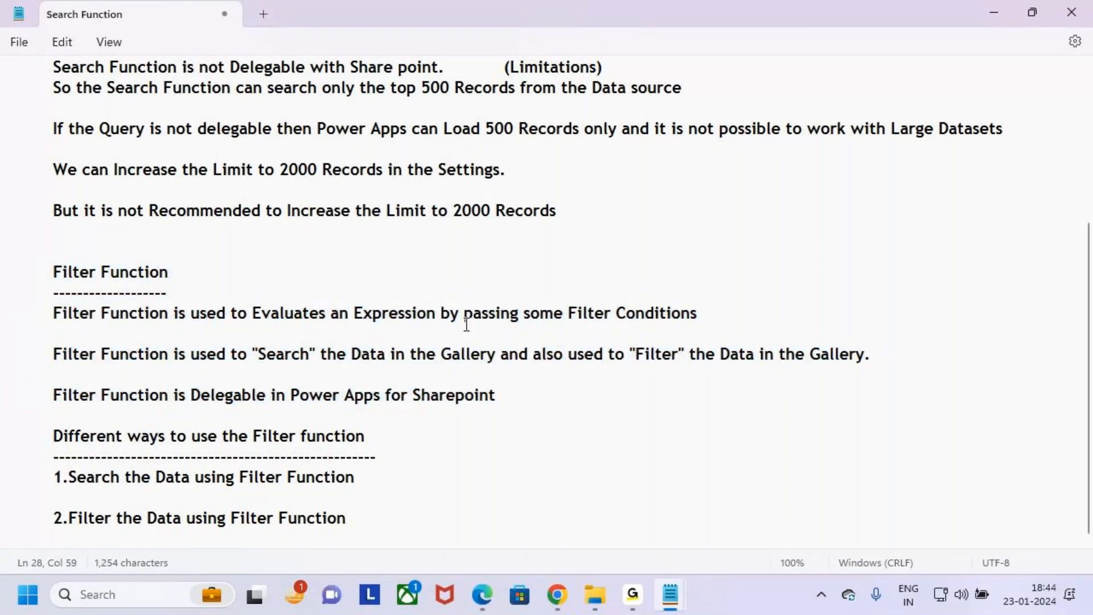
drag(551, 313, 754, 330)
click(685, 368)
key(ctrl+2)
drag(256, 369, 298, 369)
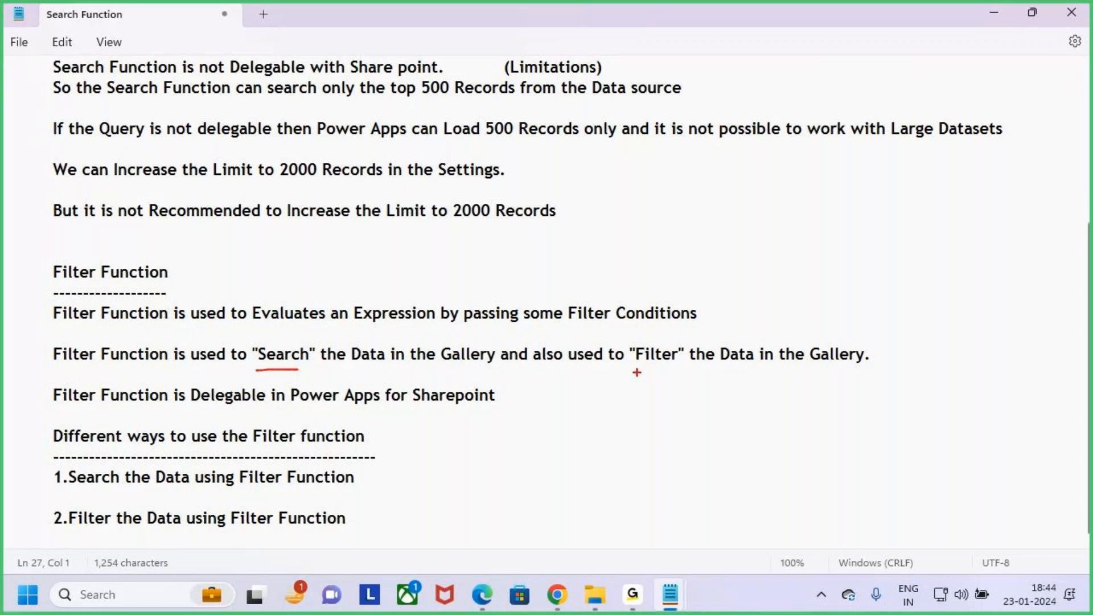
drag(634, 367, 729, 360)
drag(45, 271, 84, 240)
drag(210, 409, 300, 410)
drag(366, 422, 507, 420)
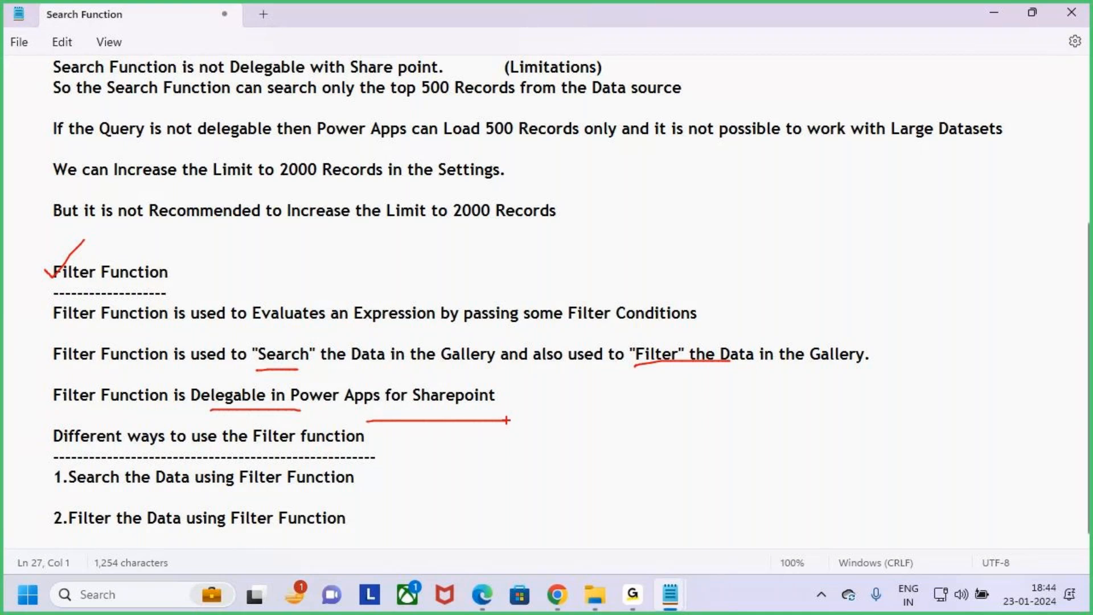
key(Escape)
- Highlight "Sharepoint", the Filter Function heading, and the words "Search" and "Filter" in the gallery data sentence
double_click(425, 405)
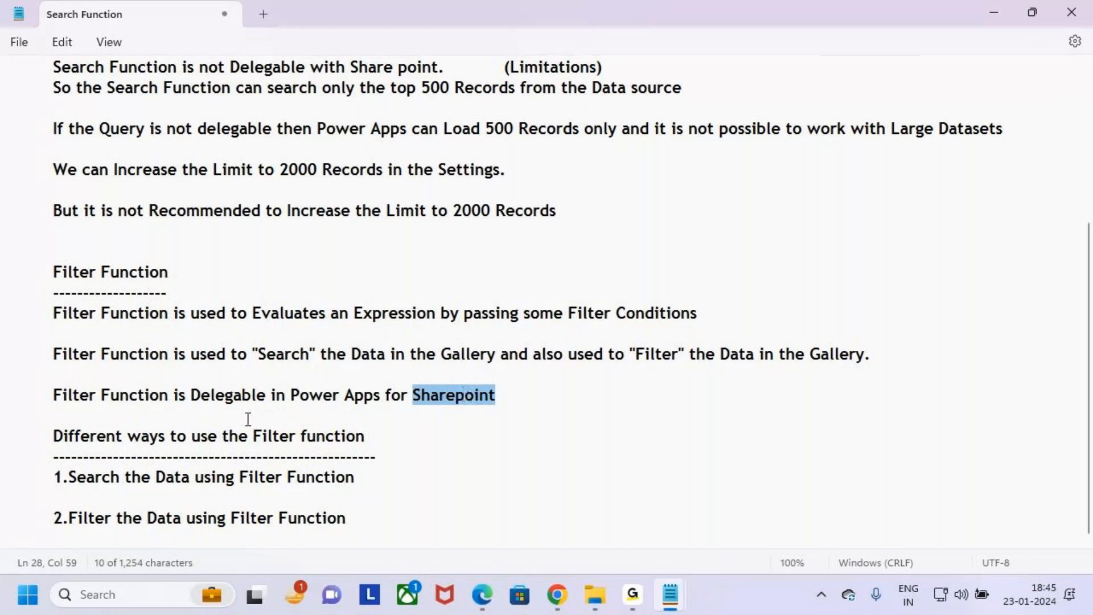
click(526, 386)
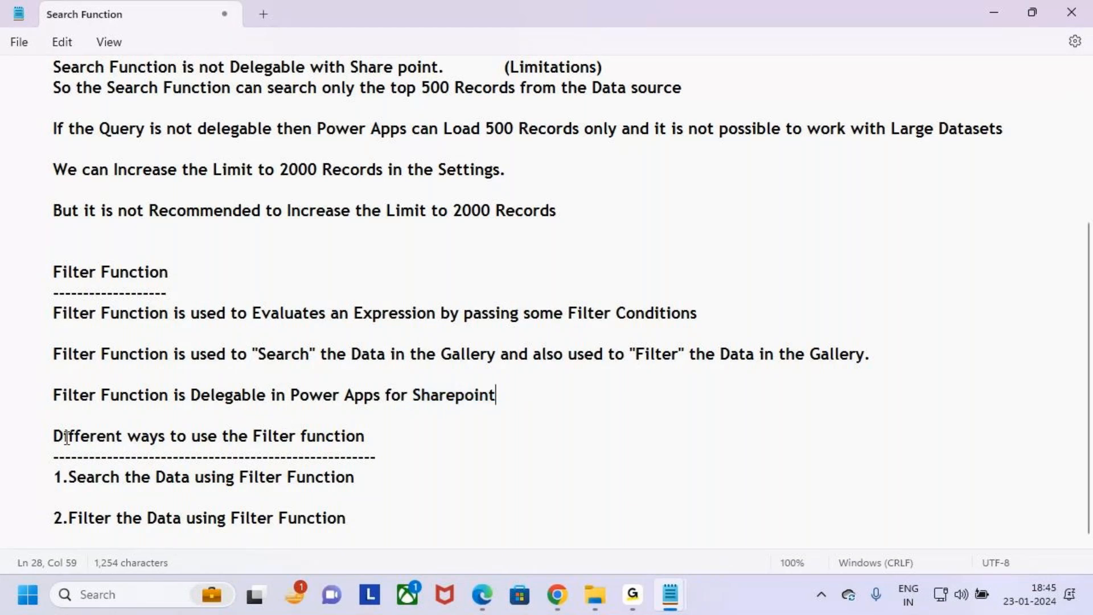
drag(53, 272, 211, 279)
drag(247, 354, 320, 354)
drag(644, 359, 717, 361)
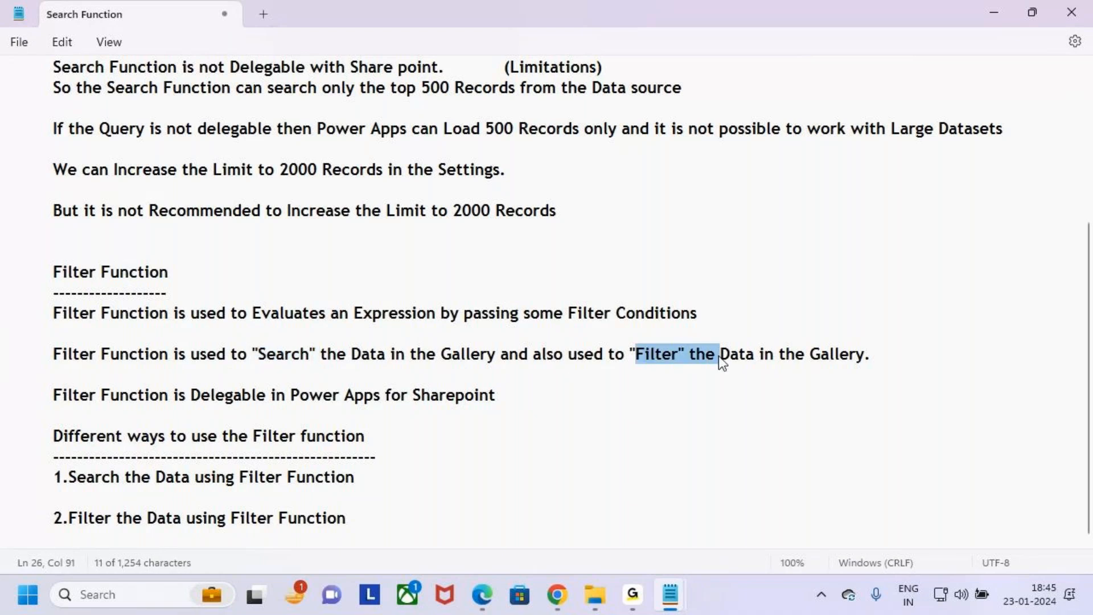
click(700, 418)
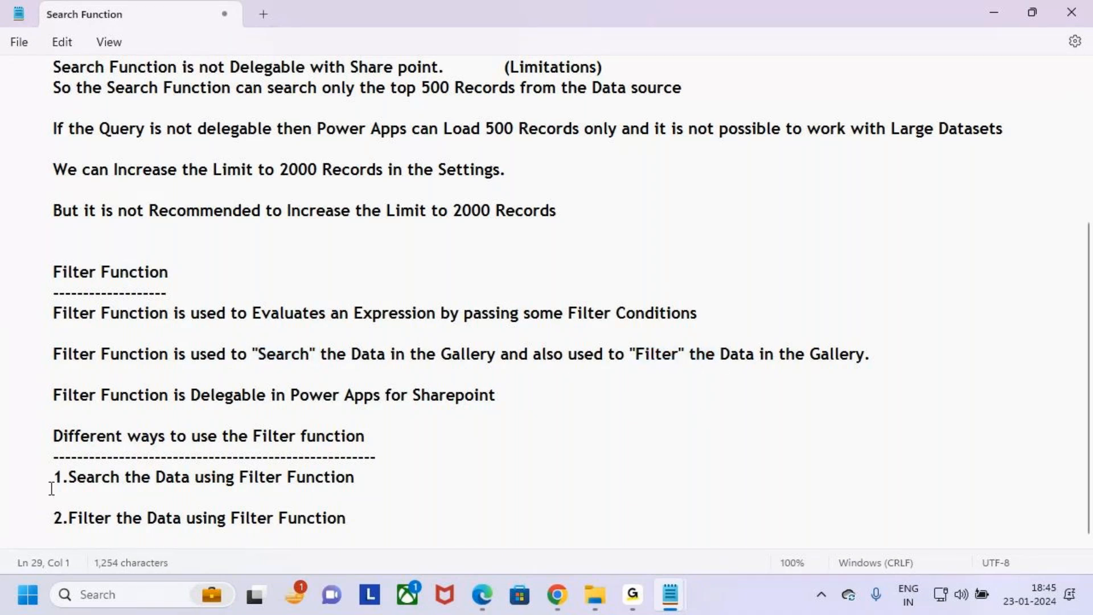
- Capitalize "Function" in the heading "Different ways to use the Filter Function"
drag(46, 435, 406, 436)
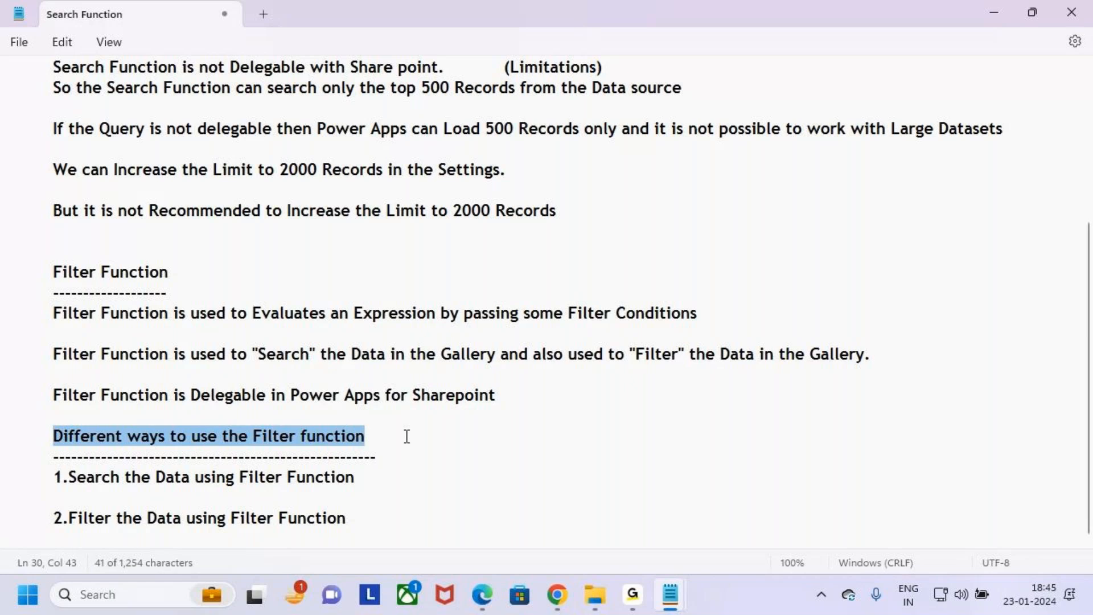
click(408, 436)
click(307, 436)
key(BackSpace)
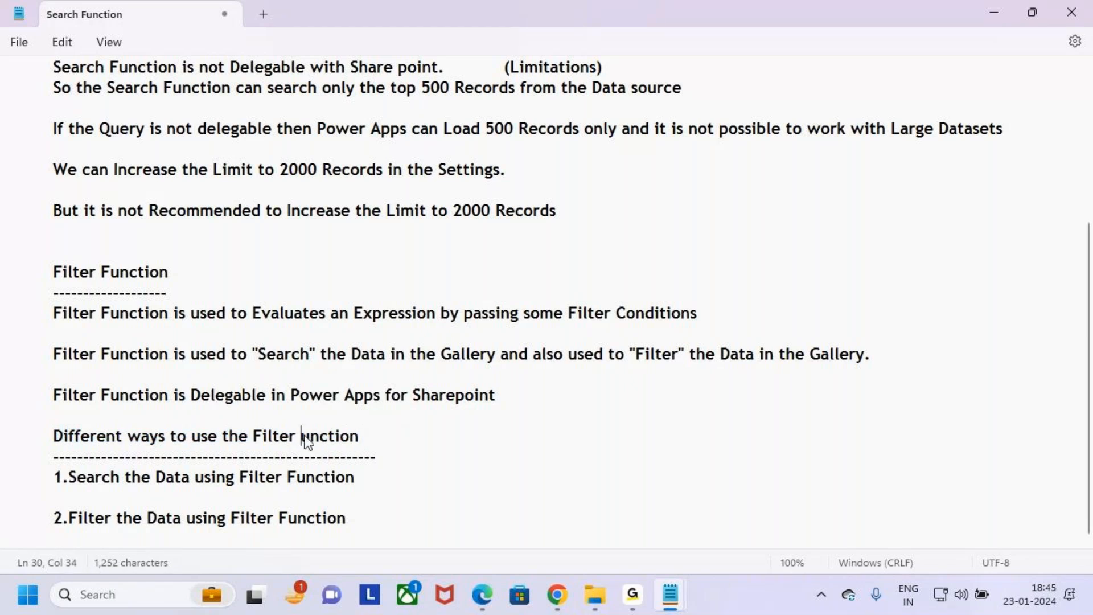
text(Fu)
- Highlight "1.Search the Data using Filter Function", box the matching "Search" phrase with an arrow to the Filter Function heading, and clear the drawings
drag(54, 477, 354, 479)
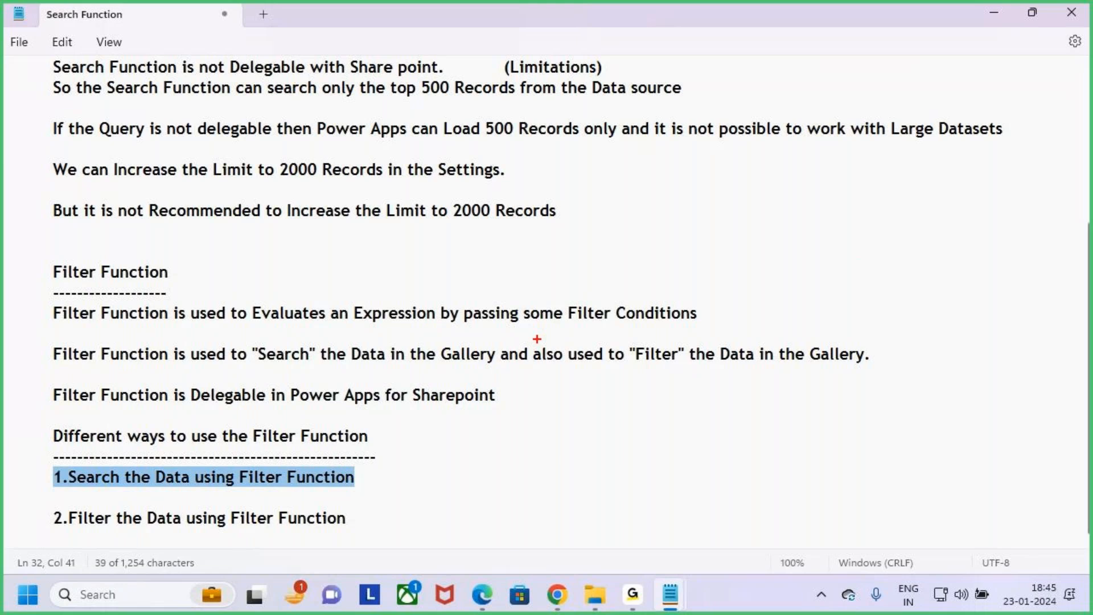
drag(253, 342, 508, 369)
mouse_move(326, 344)
mouse_down()
mouse_move(275, 221)
mouse_move(116, 203)
mouse_move(84, 249)
mouse_move(118, 234)
mouse_up()
key(Escape)
- Highlight "2.Filter the Data using Filter Function", box the matching "Filter" phrase with an arrow to the Filter Function heading, and clear the drawings
drag(46, 515, 371, 520)
key(ctrl+2)
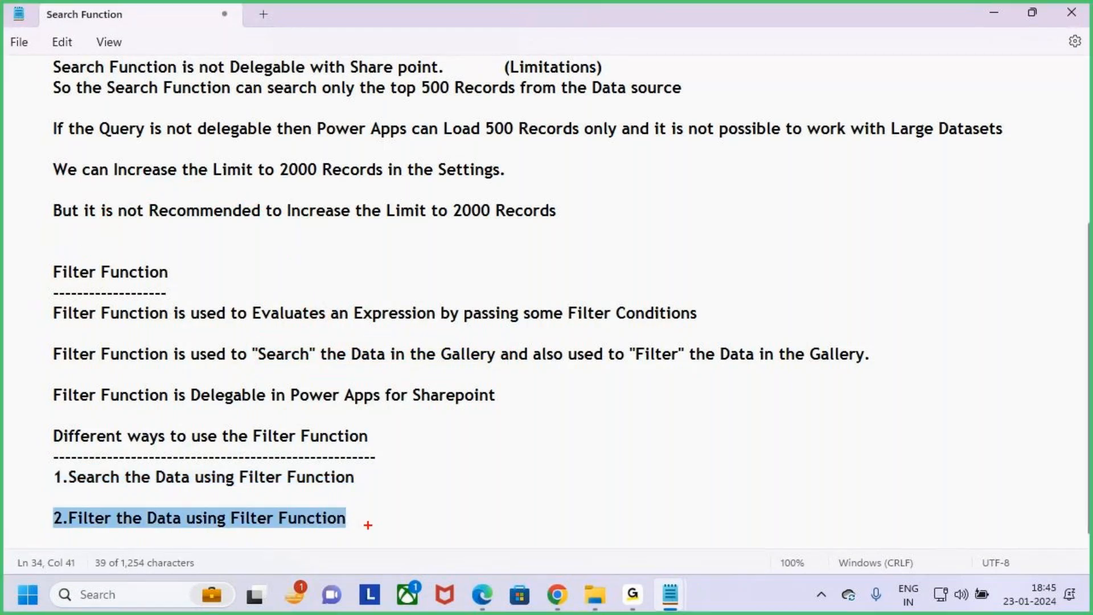
mouse_move(626, 340)
mouse_down()
mouse_move(791, 370)
mouse_move(883, 371)
mouse_up()
mouse_move(746, 337)
mouse_down()
mouse_move(398, 165)
mouse_move(177, 235)
mouse_move(140, 277)
mouse_move(210, 263)
mouse_up()
key(t)
drag(750, 350, 840, 256)
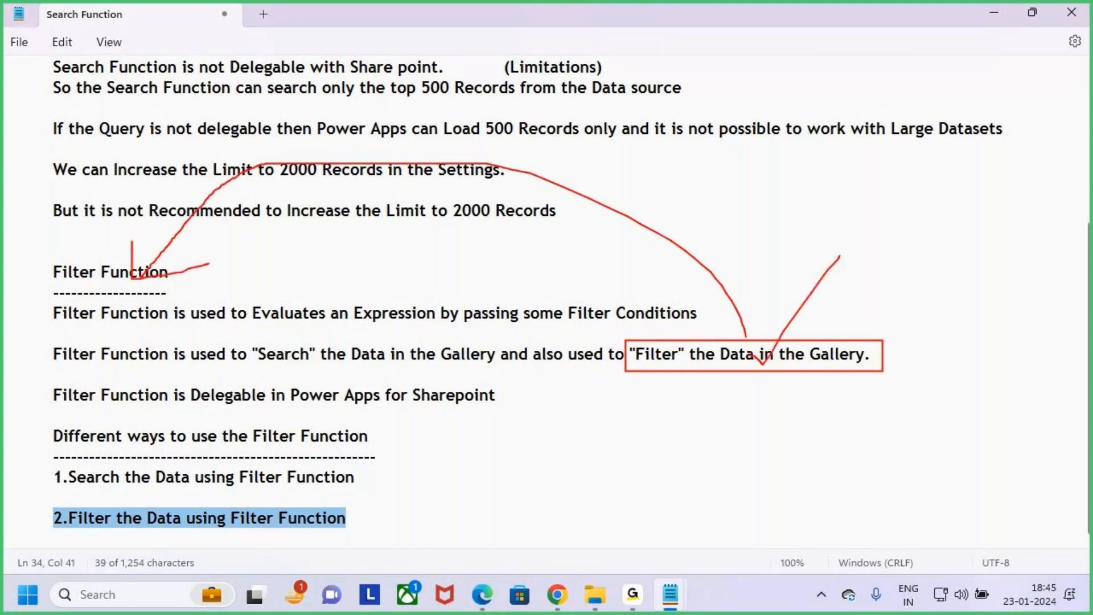
key(Escape)
- Copy "1.Search the Data using Filter Function" and paste it as a new heading below the second list item
click(152, 491)
click(54, 485)
key(shift+Down)
key(ctrl+c)
click(379, 518)
key(BackSpace)
text(n)
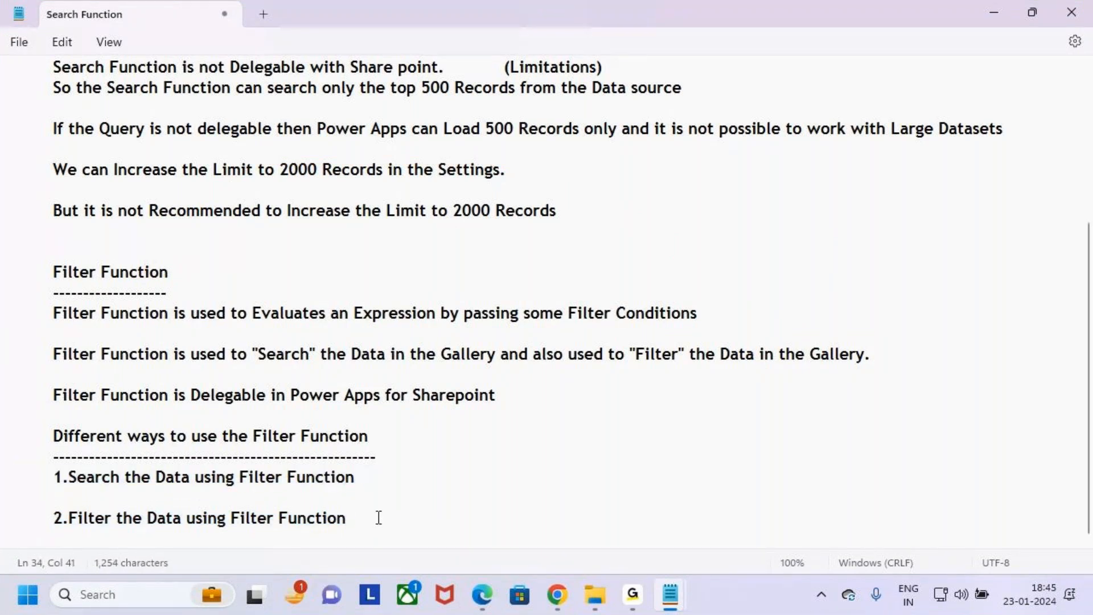
key(Return)
key(Return)
key(ctrl+v)
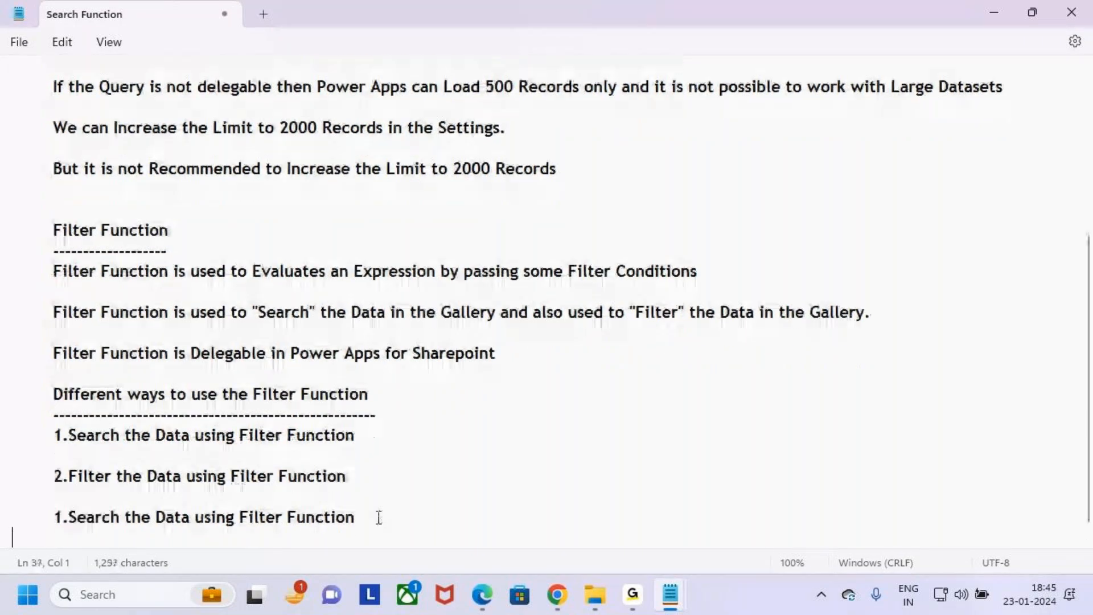
key(BackSpace)
key(BackSpace)
key(BackSpace)
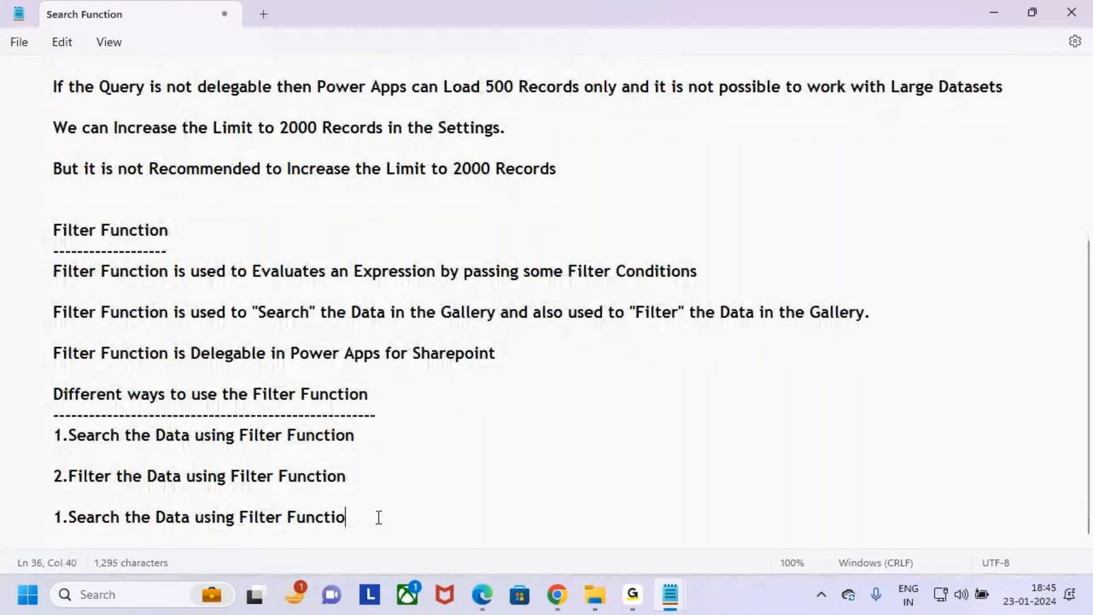
key(BackSpace)
text(tion)
- Underline the new "1.Search the Data using Filter Function" heading with a row of dashes and add a blank line above it
key(Return)
text(--------------)
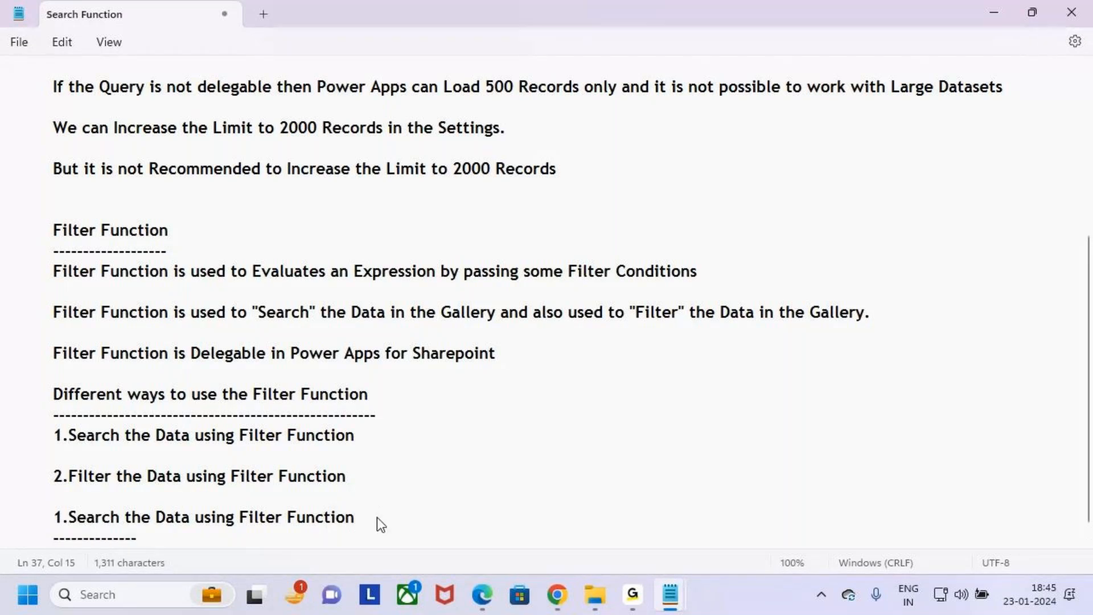
text(------------------------------------)
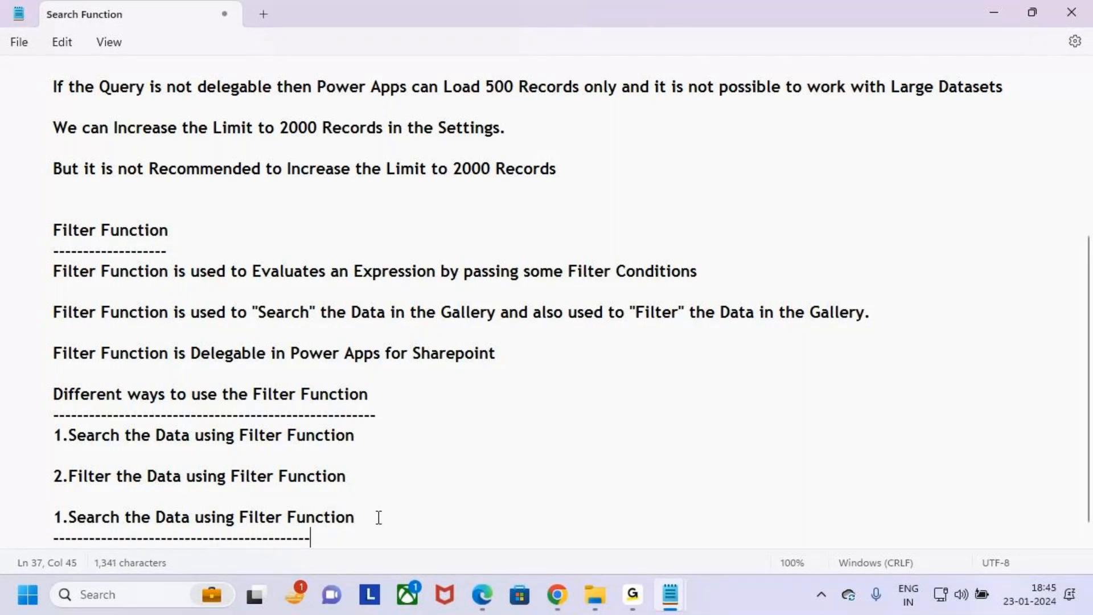
text(---)
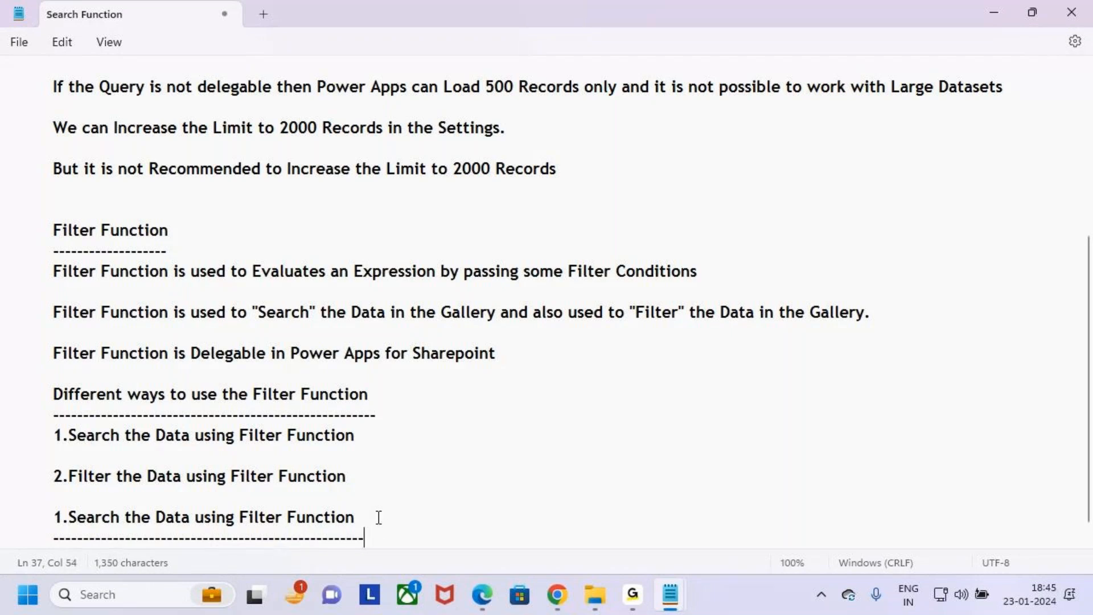
click(328, 500)
key(BackSpace)
key(Return)
key(Return)
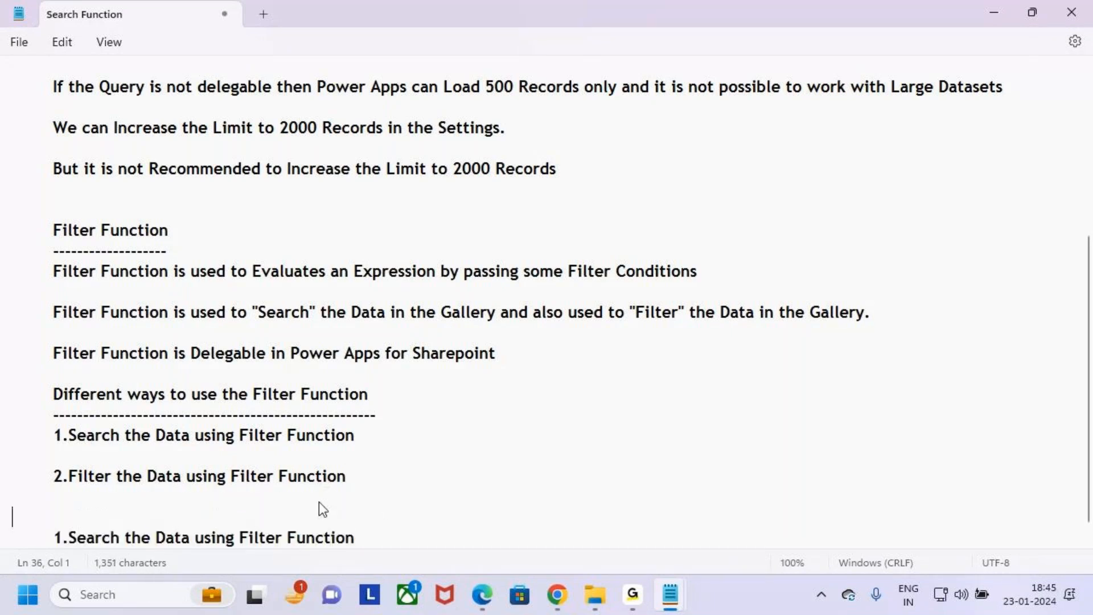
- Adjust the dashed underline to match the heading's length and add several blank lines below it
scroll(85, 484, down, 1)
drag(54, 500, 378, 509)
click(385, 517)
key(BackSpace)
key(BackSpace)
key(BackSpace)
key(BackSpace)
key(BackSpace)
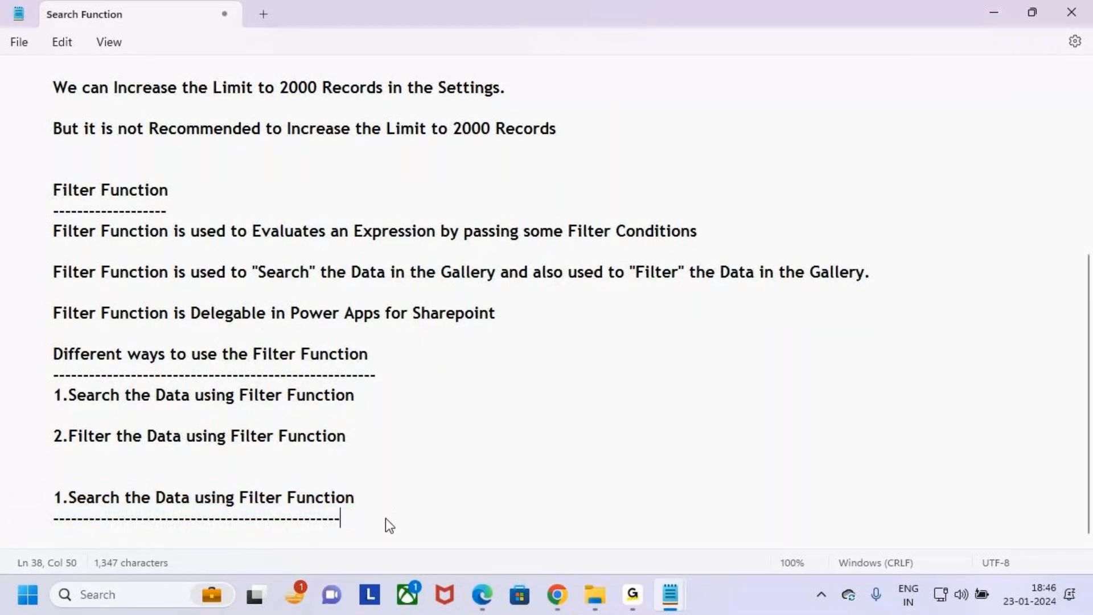
text(----)
key(Return)
key(Return)
key(Return)
key(Return)
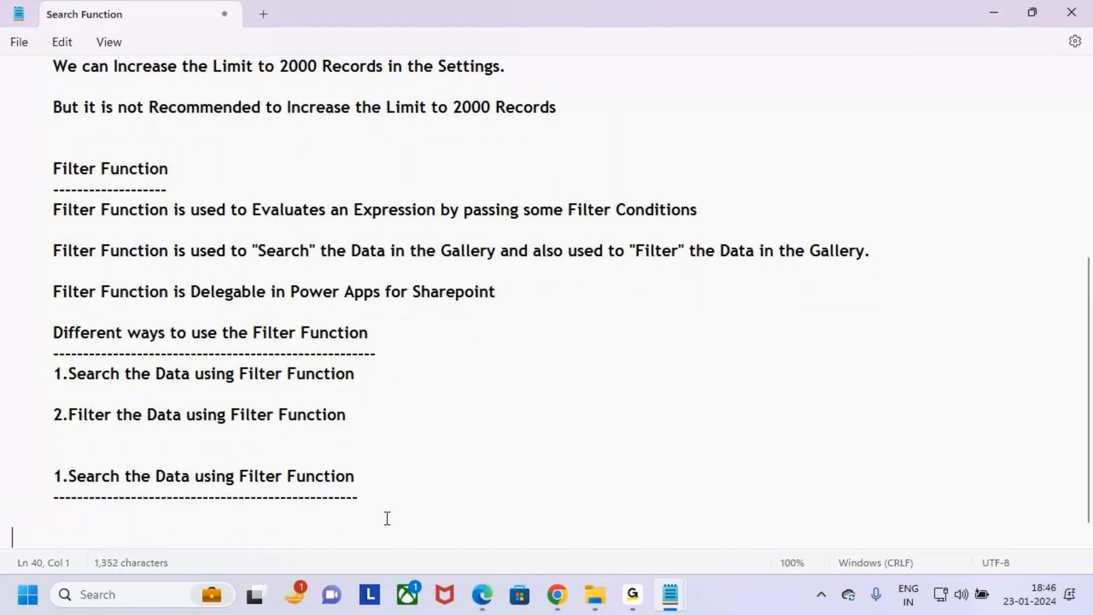
key(Return)
key(Return)
key(Return)
- Underline and circle parts of the new heading, handwrite the StartsWith function name beside it, and clear the drawings
click(32, 402)
click(32, 408)
key(ctrl+2)
drag(67, 384, 215, 385)
mouse_move(283, 385)
mouse_down()
mouse_move(259, 385)
mouse_move(334, 388)
mouse_move(301, 357)
mouse_move(289, 363)
mouse_up()
mouse_move(290, 336)
mouse_down()
mouse_move(291, 371)
mouse_move(298, 352)
mouse_up()
mouse_move(532, 340)
mouse_down()
mouse_move(501, 345)
mouse_move(530, 368)
mouse_move(503, 405)
mouse_up()
drag(553, 332, 552, 397)
mouse_move(540, 373)
mouse_down()
mouse_move(567, 364)
mouse_move(579, 387)
mouse_move(620, 327)
mouse_move(642, 390)
mouse_move(716, 333)
mouse_up()
mouse_move(712, 381)
mouse_down()
mouse_move(740, 329)
mouse_move(761, 353)
mouse_up()
drag(692, 356, 750, 341)
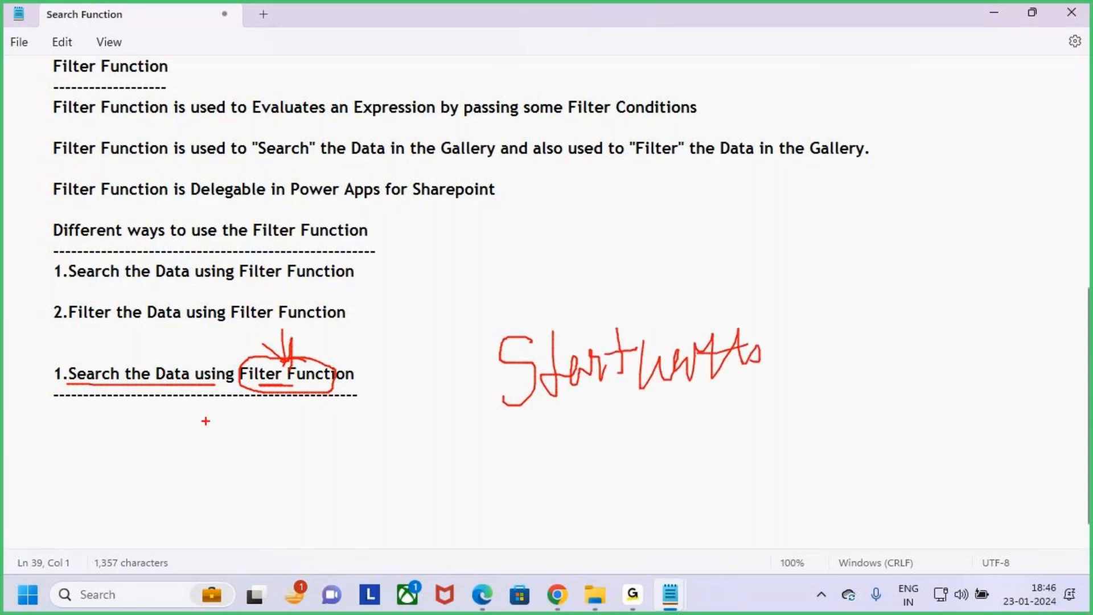
drag(99, 336, 100, 369)
mouse_move(90, 349)
mouse_down()
mouse_move(104, 361)
mouse_move(102, 381)
mouse_up()
drag(534, 432, 715, 386)
drag(561, 412, 688, 379)
key(Escape)
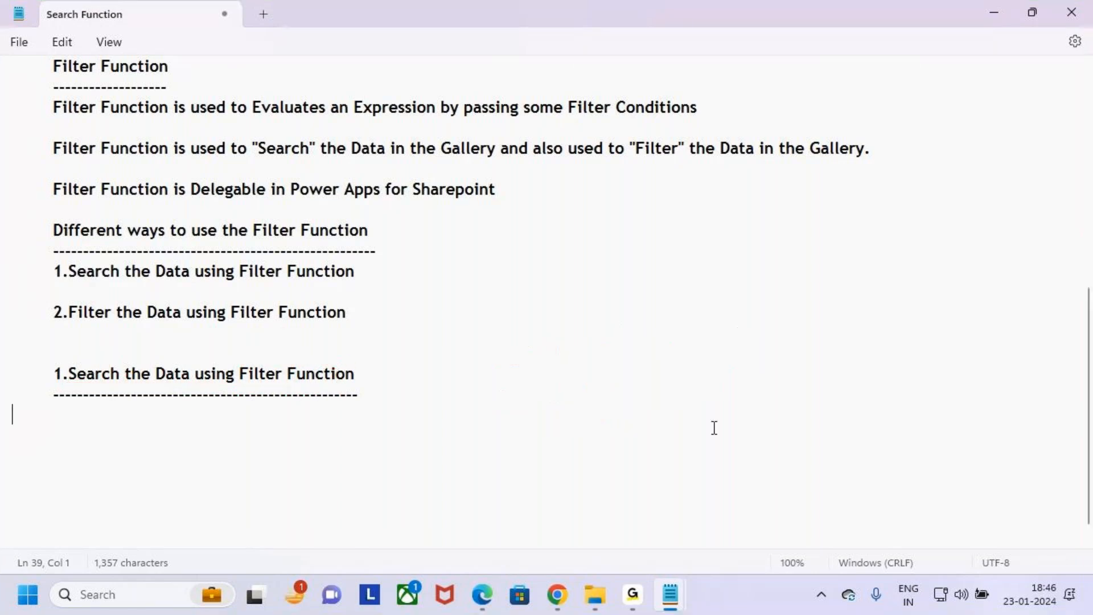
- Copy the three "Startswith Function" lines from the 18.Search, Filter, Sort Functions notes and paste them under the new heading in Search Function
mouse_move(675, 587)
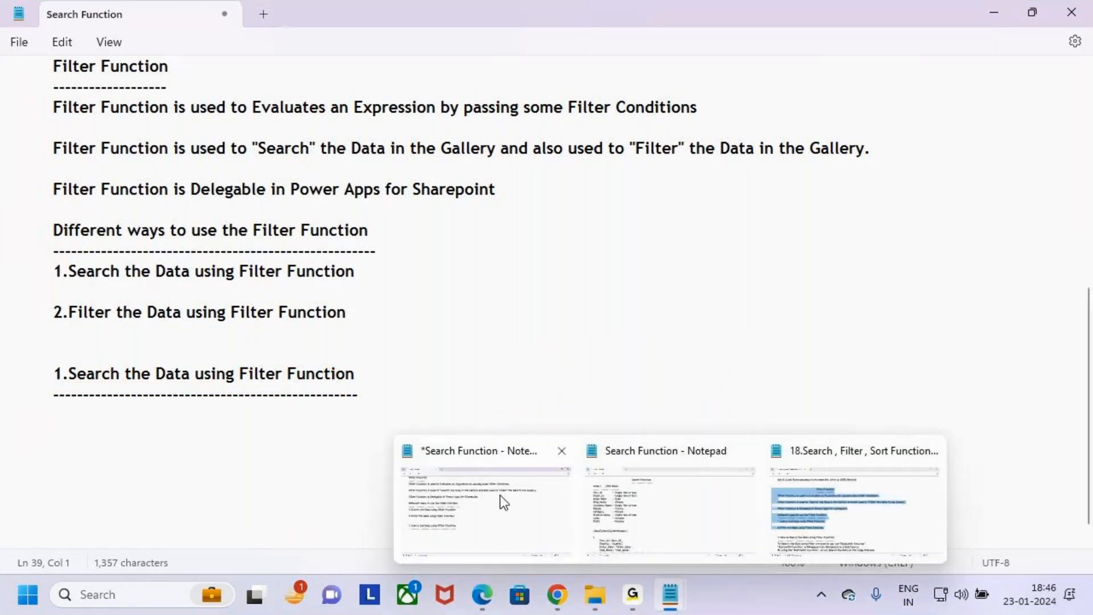
click(801, 528)
scroll(14, 420, down, 4)
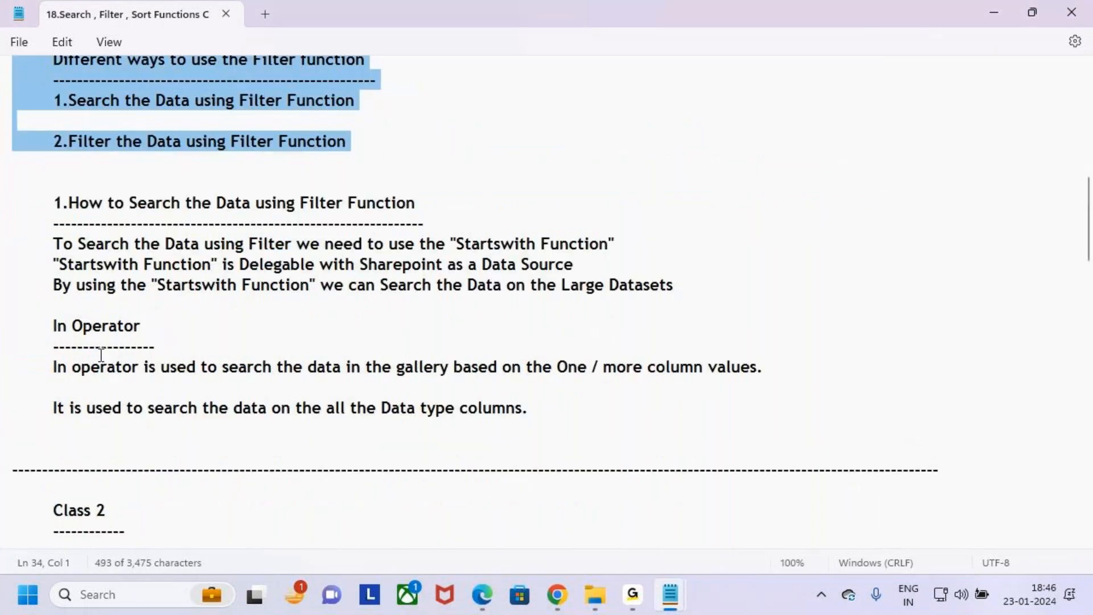
click(50, 305)
drag(3, 303, 5, 246)
key(ctrl+c)
key(alt+Tab)
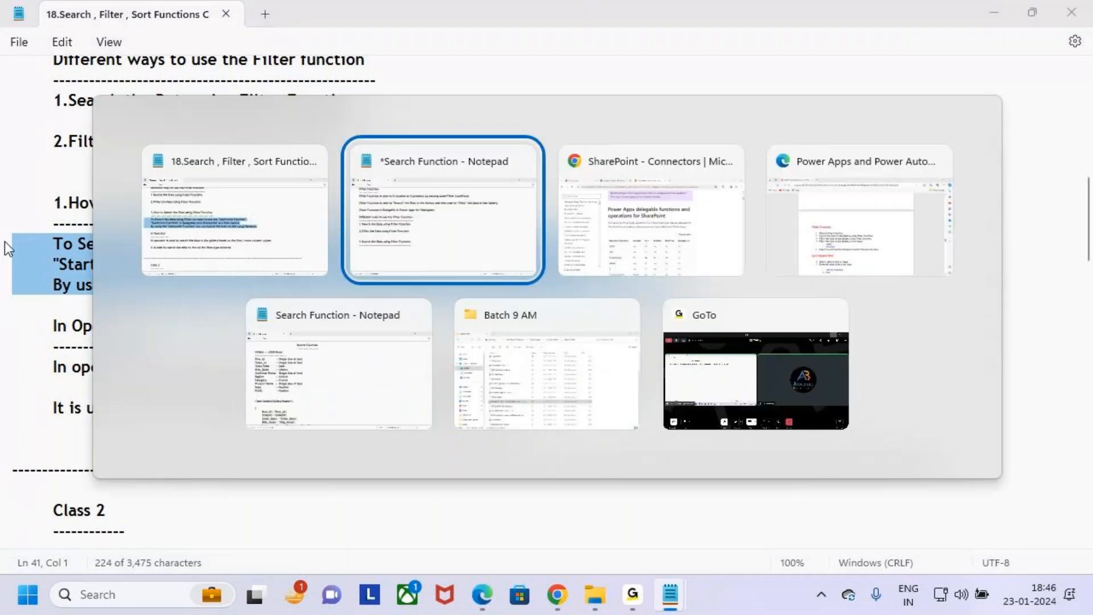
key(ctrl+v)
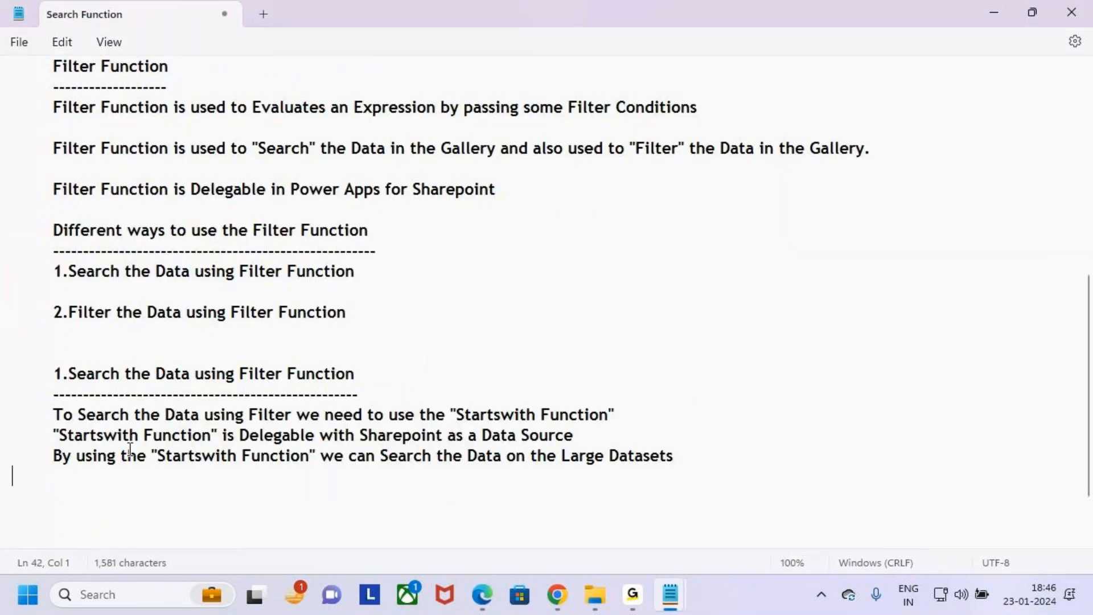
- Highlight the sentence on searching with Filter, mark "Search", "Filter Function" and "Startswith Function" in red, and clear the drawings
drag(53, 413, 220, 419)
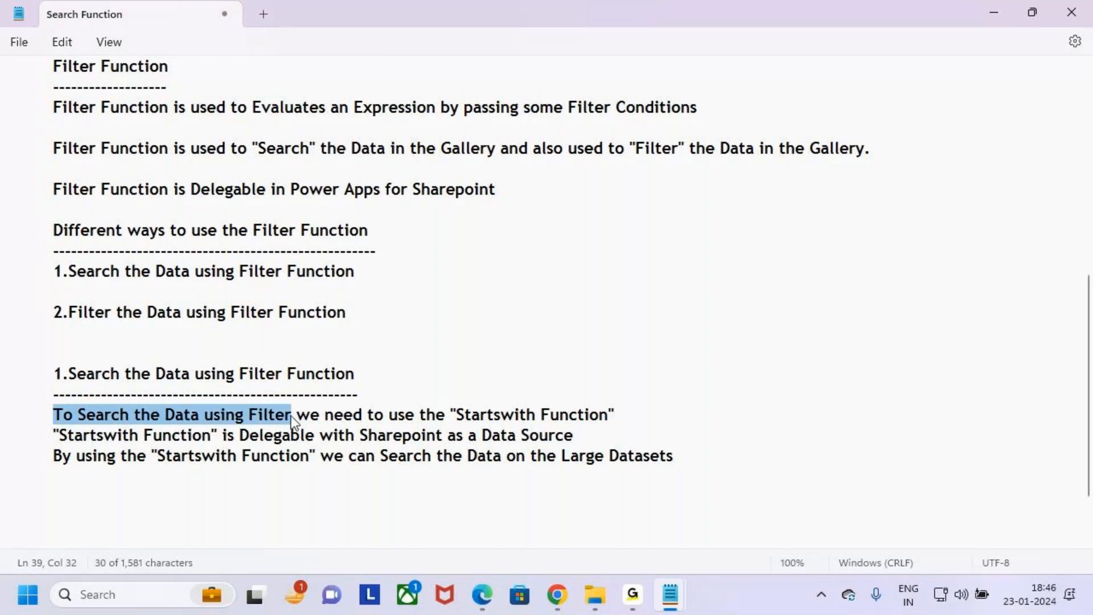
drag(297, 415, 624, 416)
click(655, 416)
key(ctrl+2)
drag(76, 387, 118, 389)
mouse_move(272, 382)
mouse_down()
mouse_move(339, 386)
mouse_move(281, 385)
mouse_up()
mouse_move(489, 400)
mouse_down()
mouse_move(458, 420)
mouse_move(509, 431)
mouse_move(478, 398)
mouse_up()
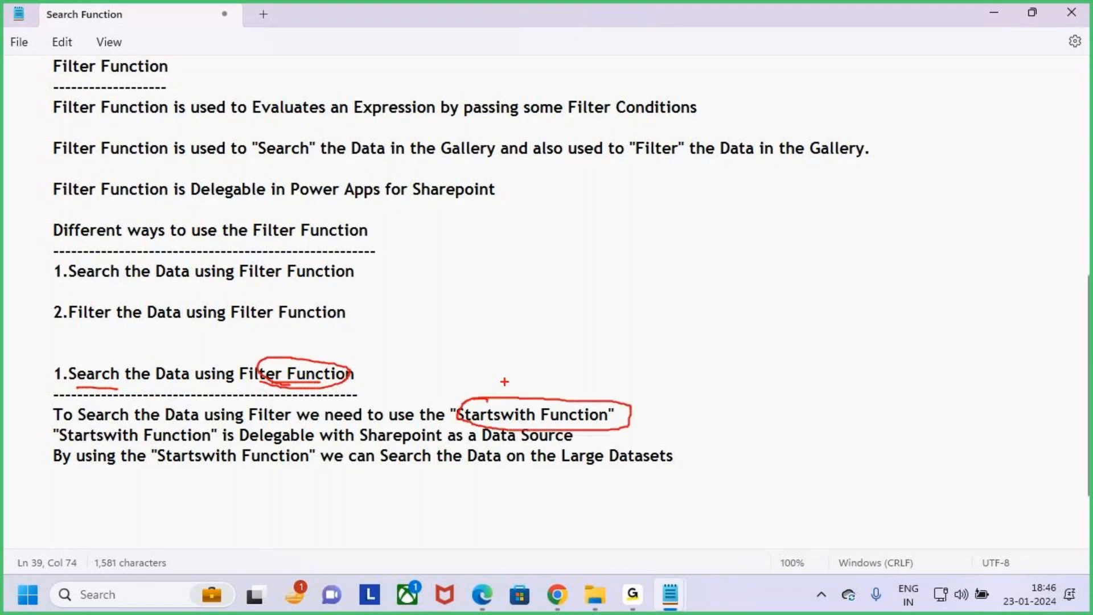
drag(520, 361, 524, 399)
drag(510, 389, 522, 397)
key(Escape)
- Highlight the sentence saying "Startswith Function" is Delegable with Sharepoint, mark it with red strokes, and clear the drawings
drag(104, 435, 620, 435)
click(574, 426)
key(ctrl+2)
drag(437, 398, 637, 422)
drag(570, 357, 594, 391)
key(Escape)
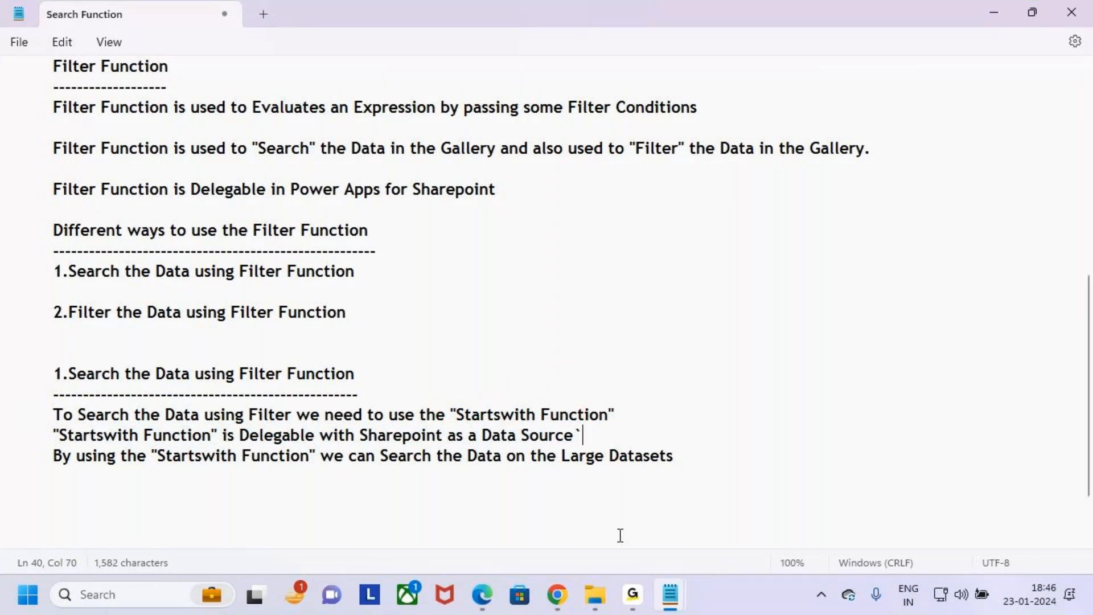
- Switch to Chrome to mark StartsWith in the SharePoint delegable functions table, clear the mark, and return to the notes in Notepad
click(595, 594)
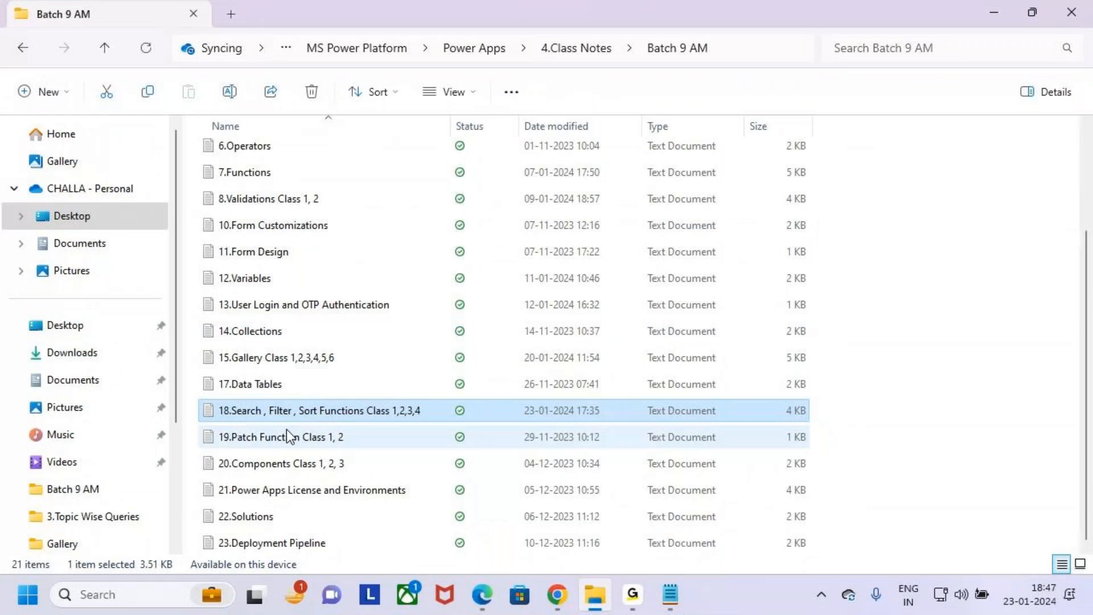
click(549, 609)
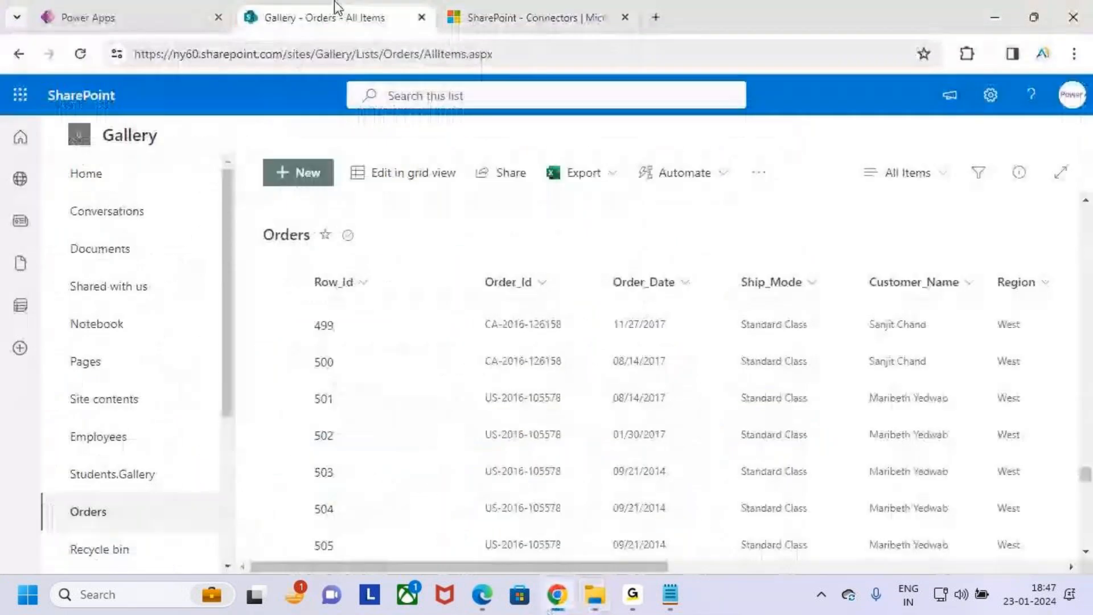
click(530, 17)
scroll(489, 436, down, 5)
key(ctrl+2)
mouse_move(286, 330)
mouse_down()
mouse_move(386, 356)
mouse_move(404, 304)
mouse_up()
key(Escape)
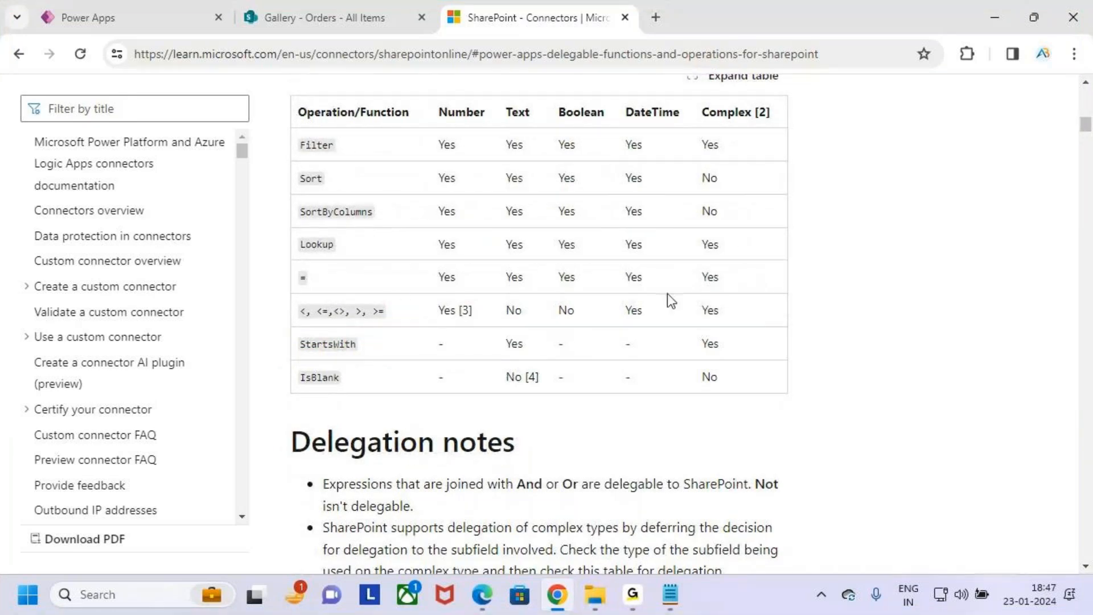
click(997, 22)
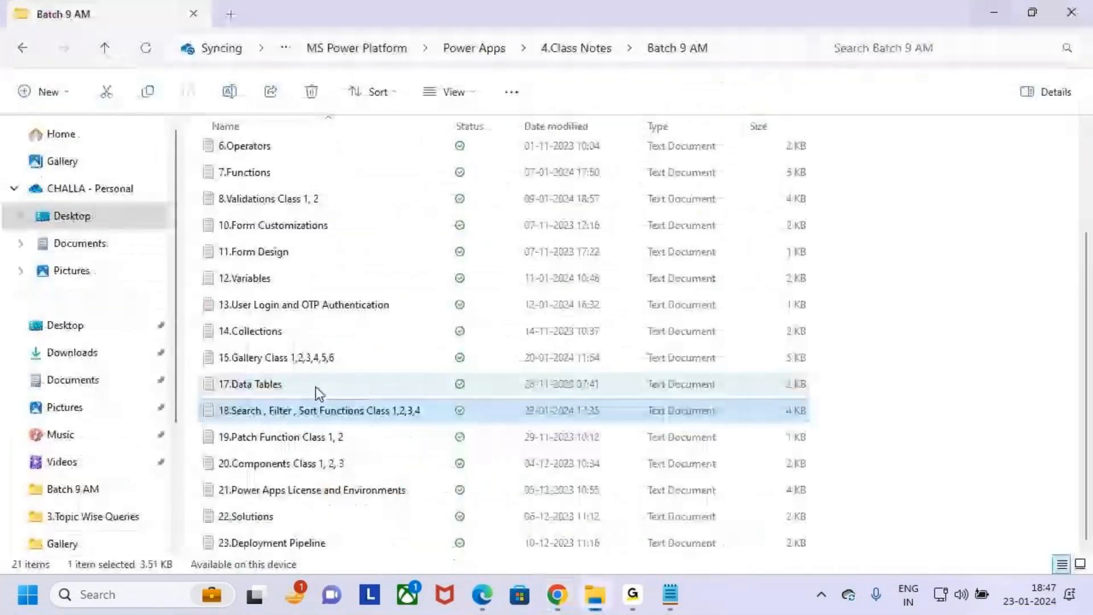
click(995, 13)
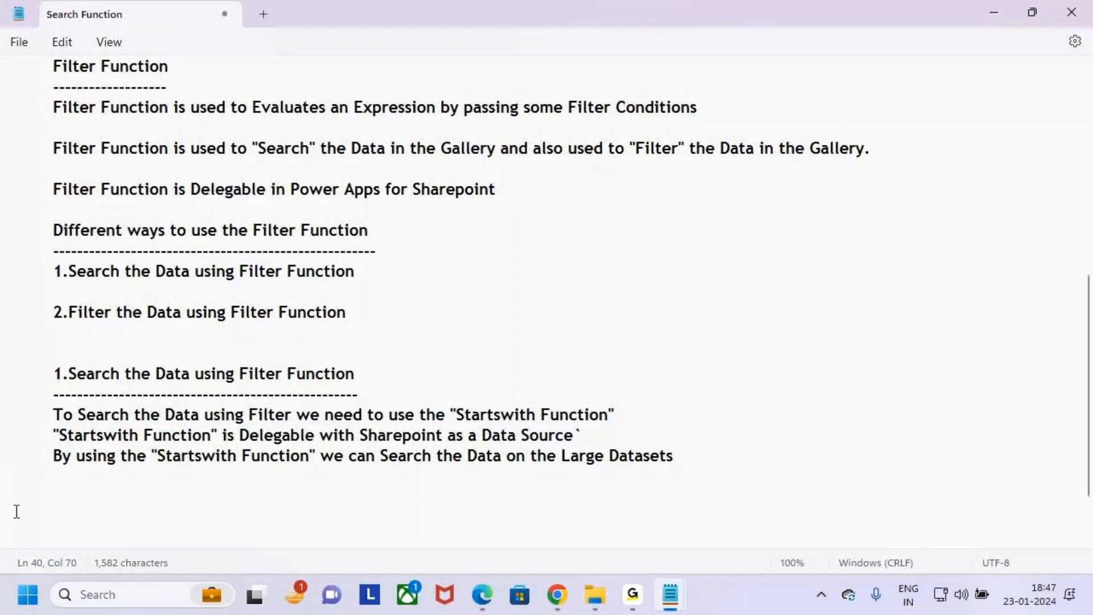
- Highlight parts of the sentence on using "Startswith Function" to search large datasets, and clear the selection
drag(53, 456, 319, 463)
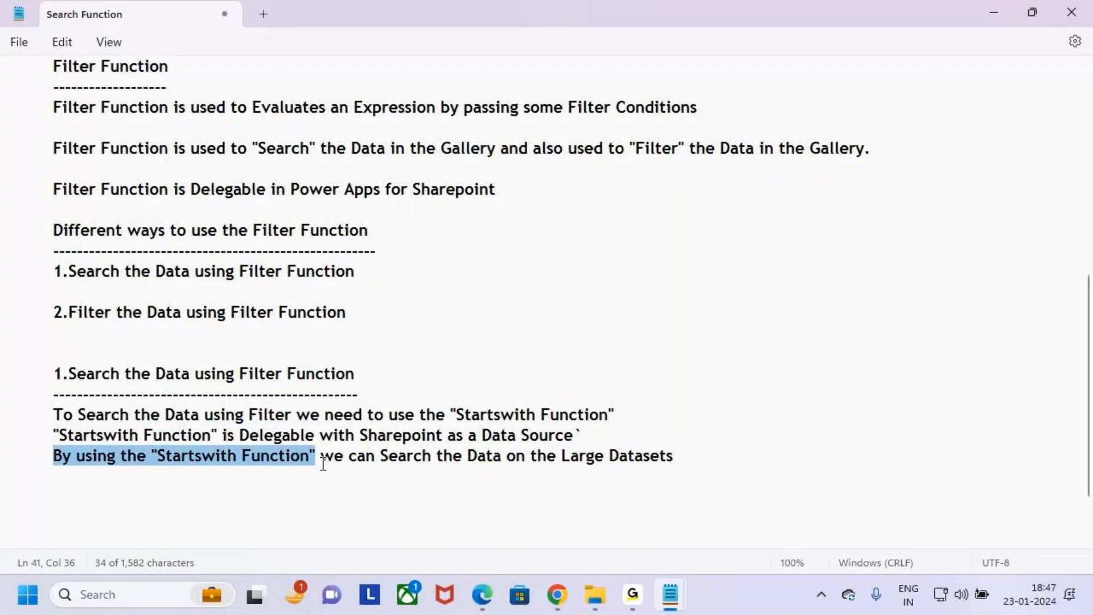
drag(389, 462, 618, 467)
click(692, 464)
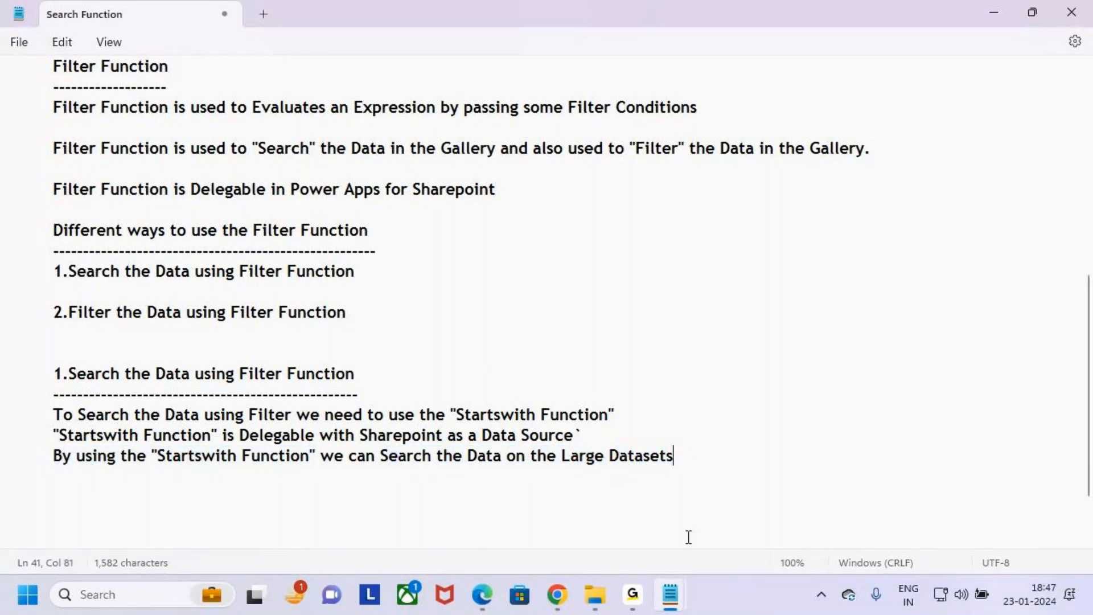
- Switch to Power Apps in Chrome, preview the Gallery_Filter app, and search the gallery for 501
click(557, 595)
click(88, 17)
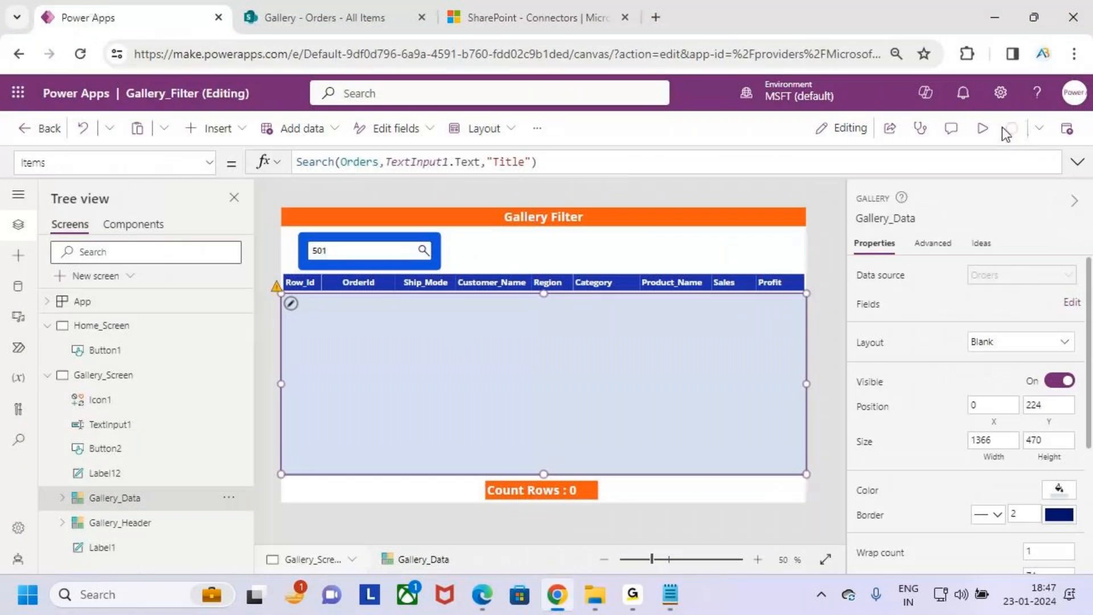
click(983, 128)
click(291, 208)
text(501)
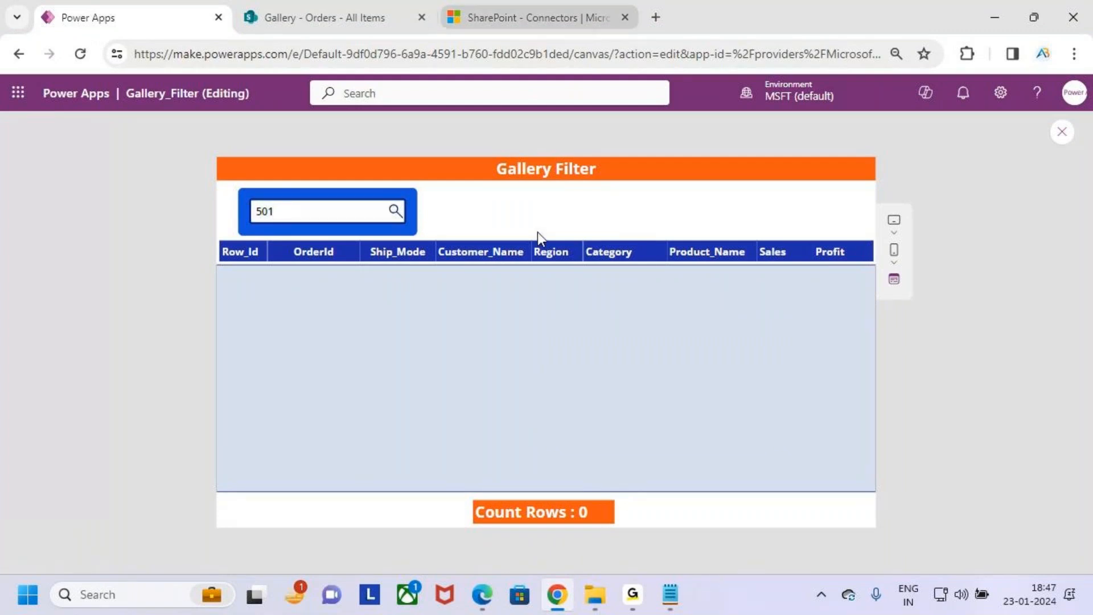
- Return to the Search Function notes, mark "Filter Function", "Startswith Function" and "Delegable" in the search section, and clear the drawings
mouse_move(669, 608)
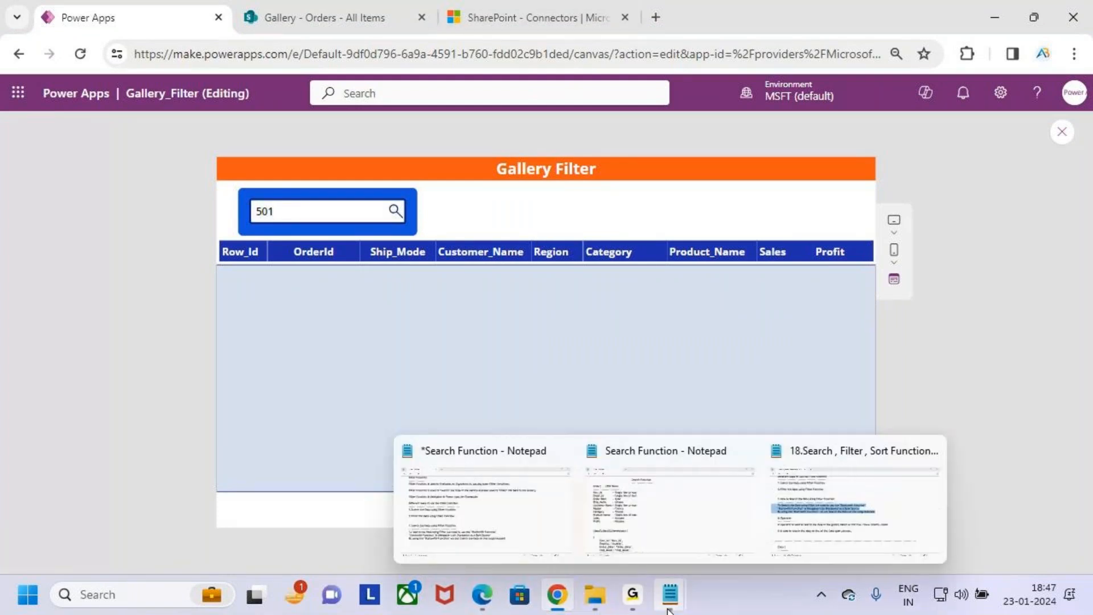
click(715, 547)
scroll(242, 335, down, 1)
key(ctrl+2)
mouse_move(233, 298)
mouse_down()
mouse_move(362, 325)
mouse_move(335, 274)
mouse_move(519, 329)
mouse_move(545, 298)
mouse_up()
mouse_move(434, 336)
mouse_down()
mouse_move(575, 378)
mouse_move(633, 364)
mouse_up()
drag(263, 383, 358, 387)
key(Escape)
click(368, 431)
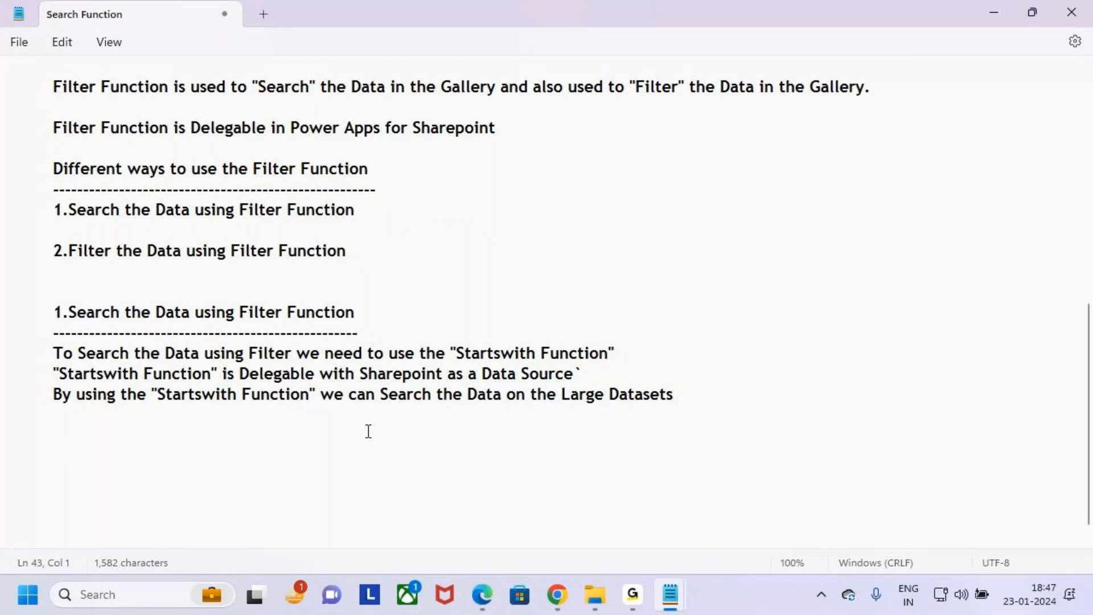
- Highlight "Filter Function" in the section heading and "Startswith Function" in the line below it, and clear the selection
click(54, 401)
click(91, 411)
drag(240, 312, 354, 316)
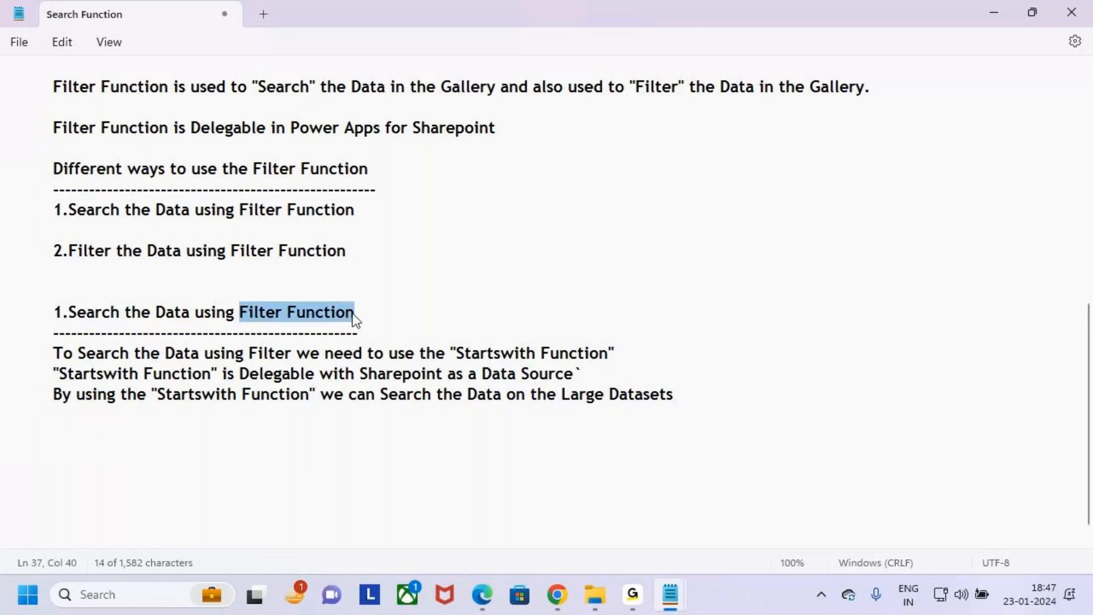
drag(452, 353, 669, 354)
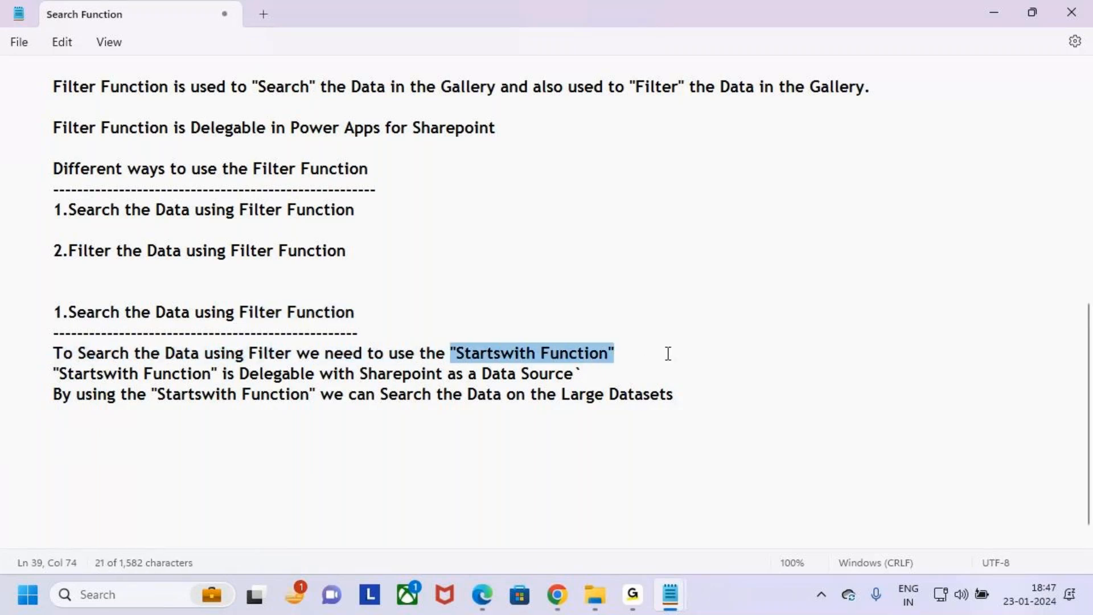
click(798, 392)
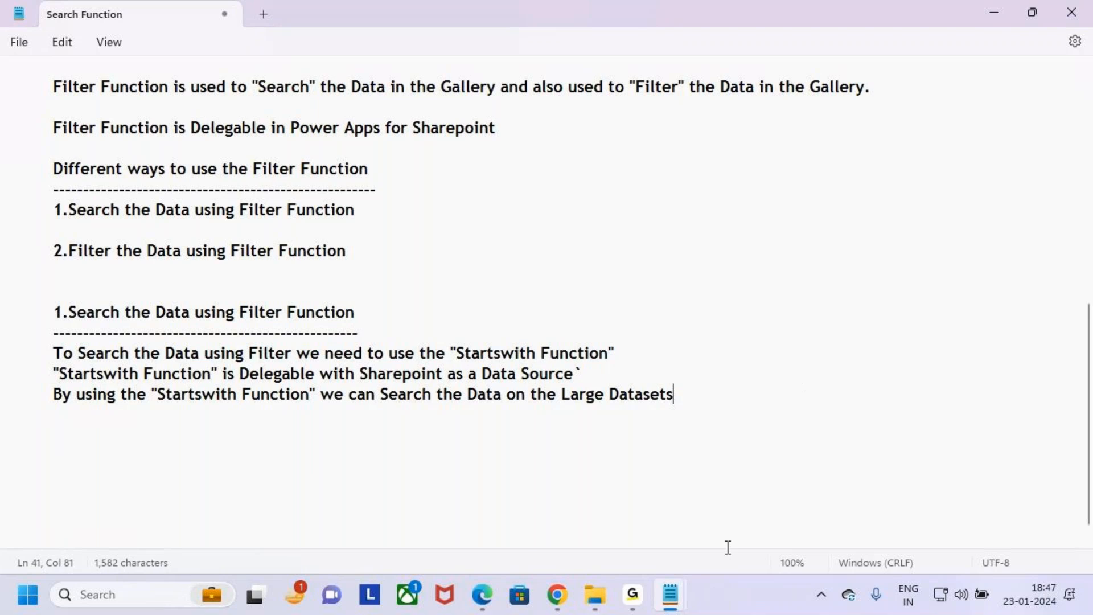
- Switch to Power Apps in Chrome, leave the app preview, dismiss the tip, and select the Gallery_Data gallery
click(561, 603)
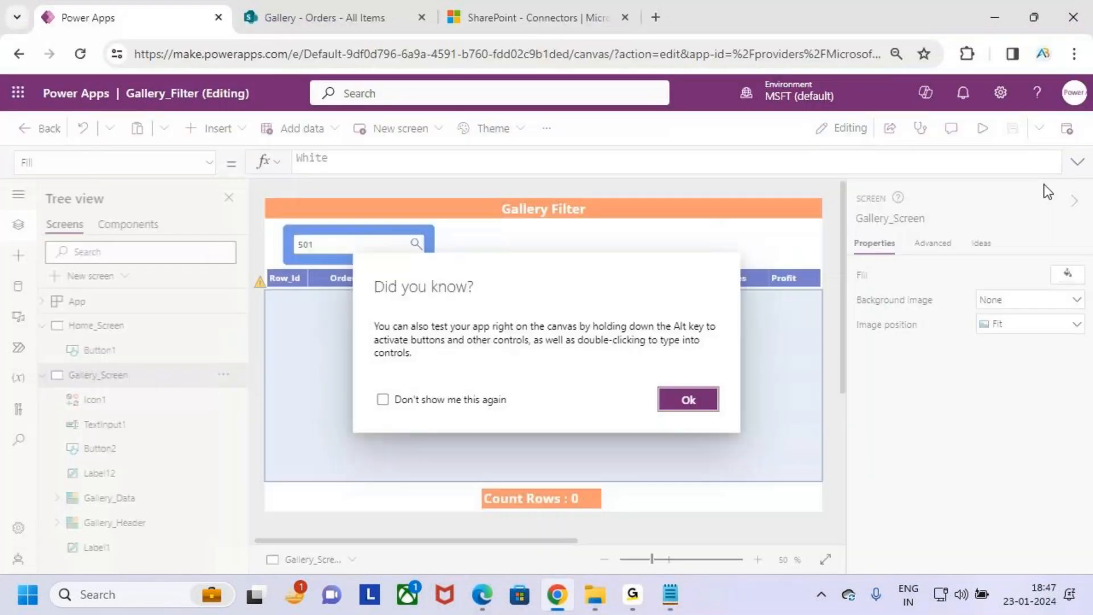
click(690, 400)
click(658, 391)
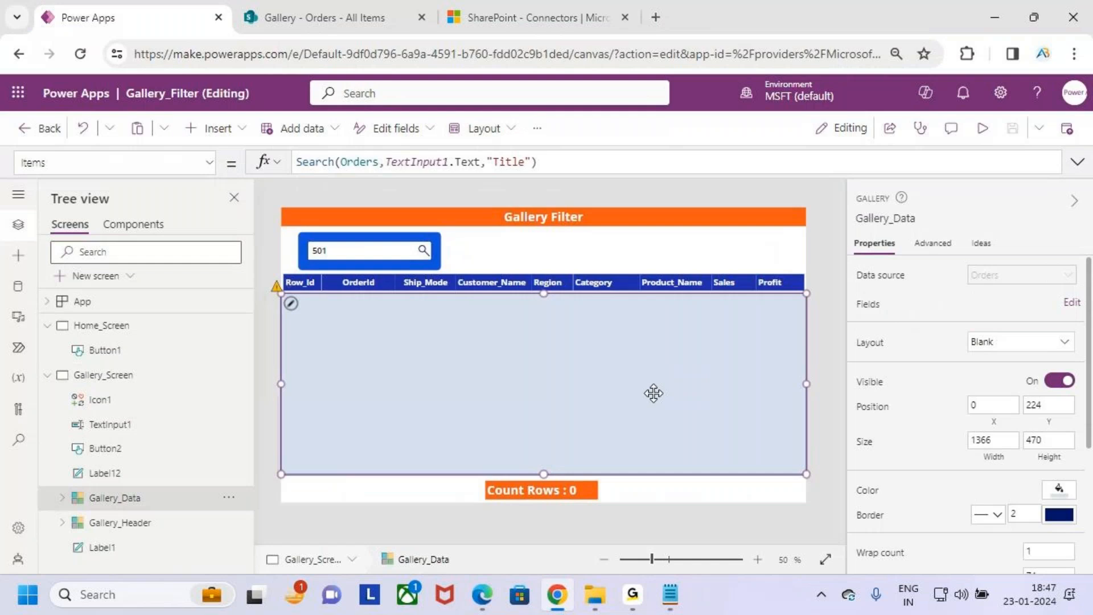
click(393, 250)
click(410, 333)
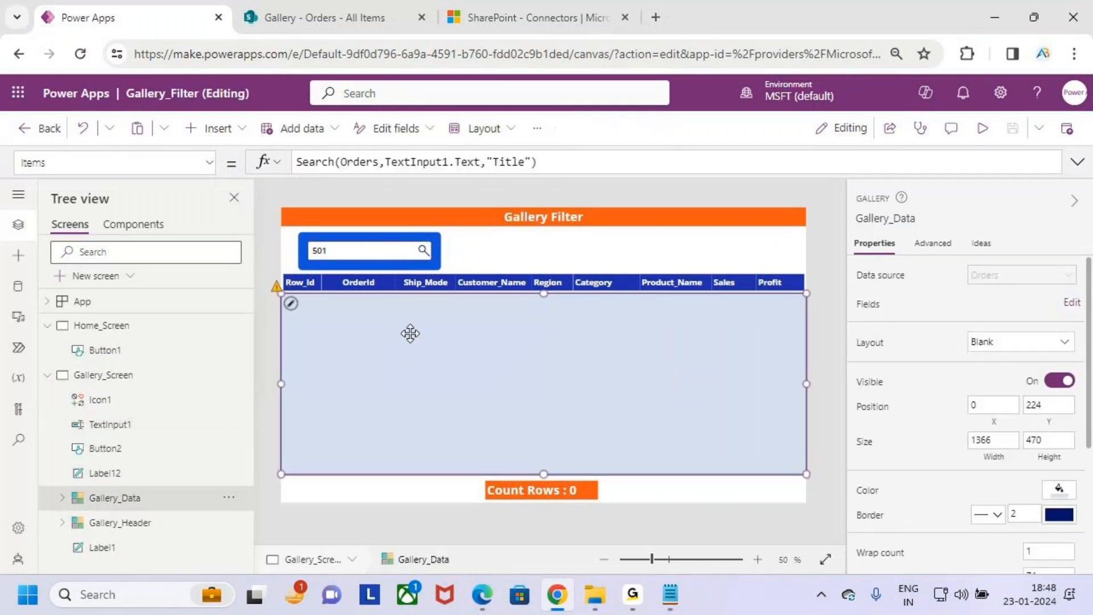
- Expand the formula editor and comment out the gallery's Items formula Search(Orders,TextInput1.Text,"Title") with //
click(1078, 163)
double_click(315, 162)
key(Home)
text(//)
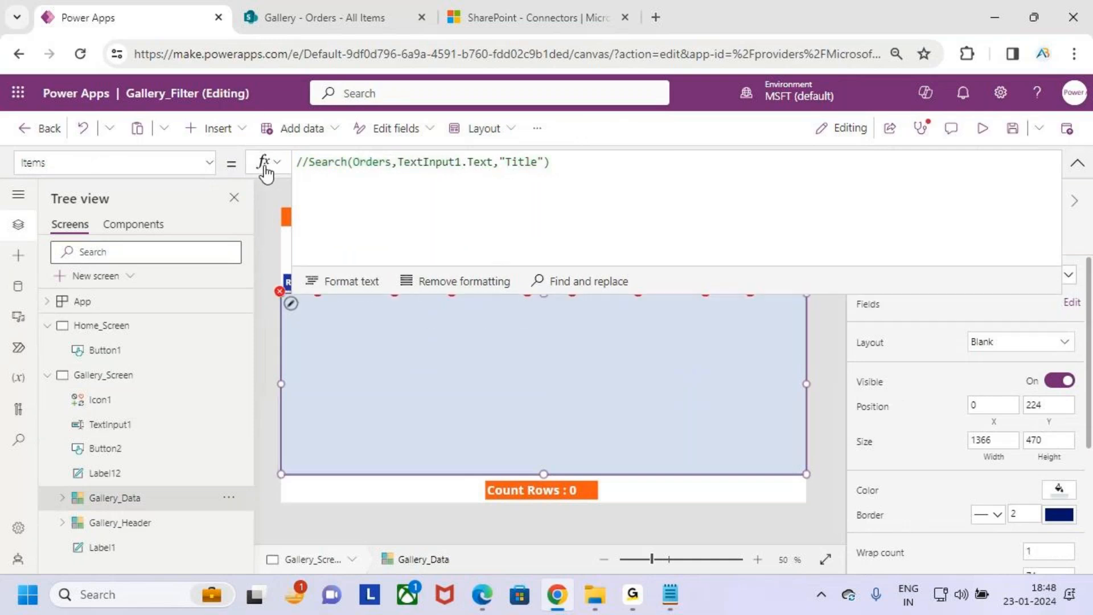
click(587, 167)
key(BackSpace)
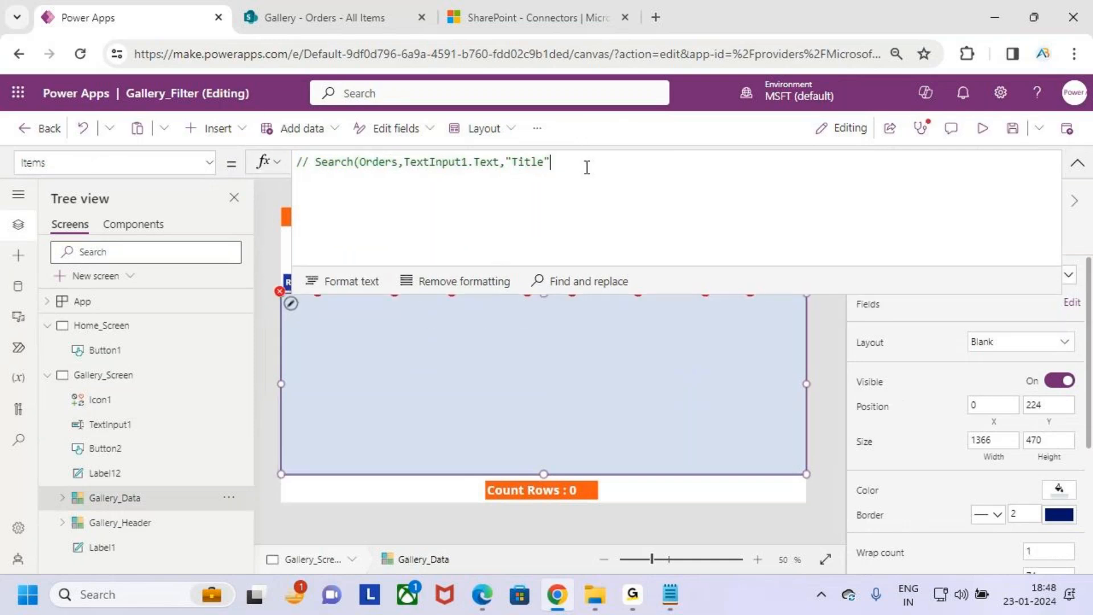
text())
- Start a Filter( function below the commented formula and mark its source argument with an arrow
key(shift+Return)
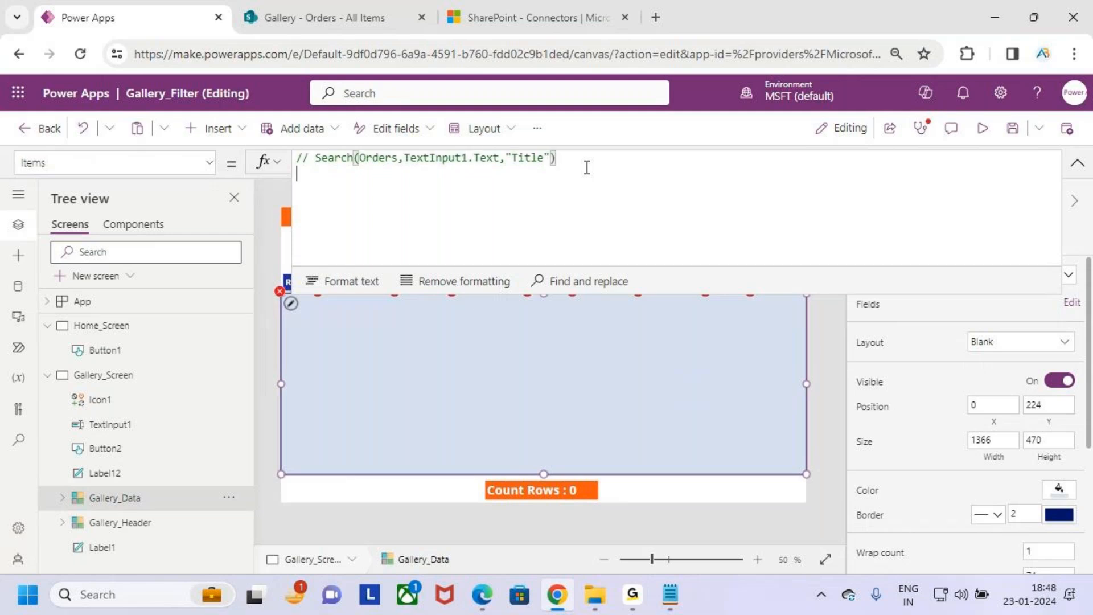
text(F)
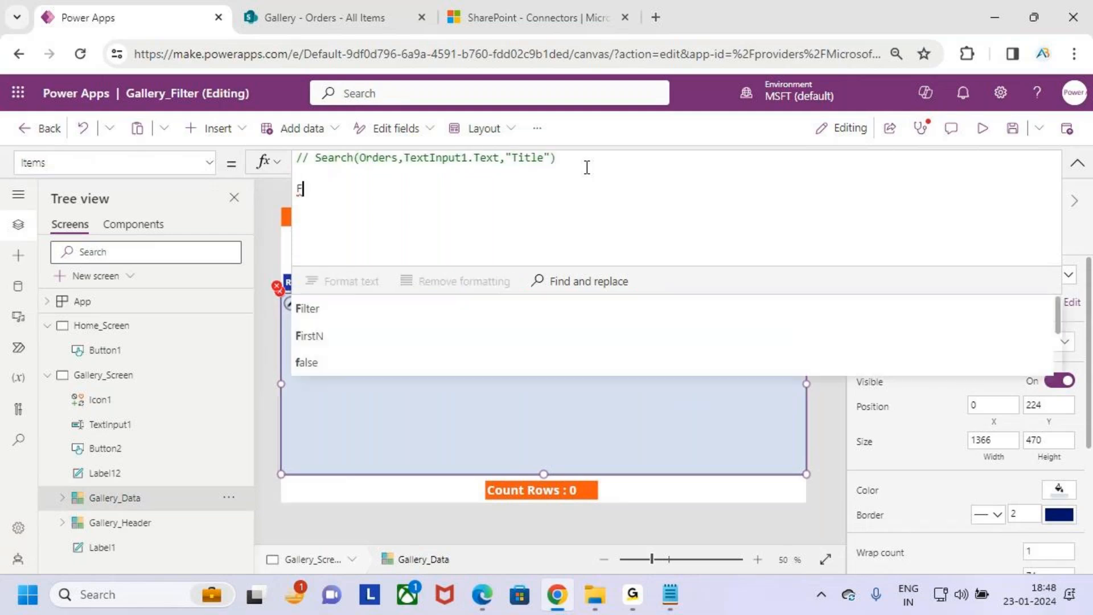
text(ilter()
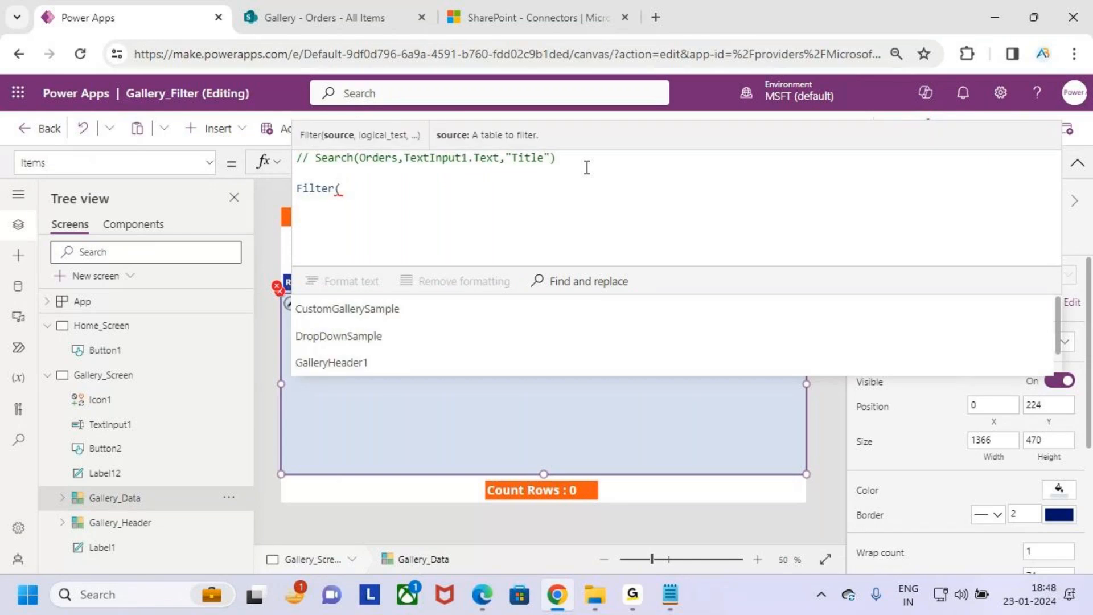
drag(338, 136, 337, 83)
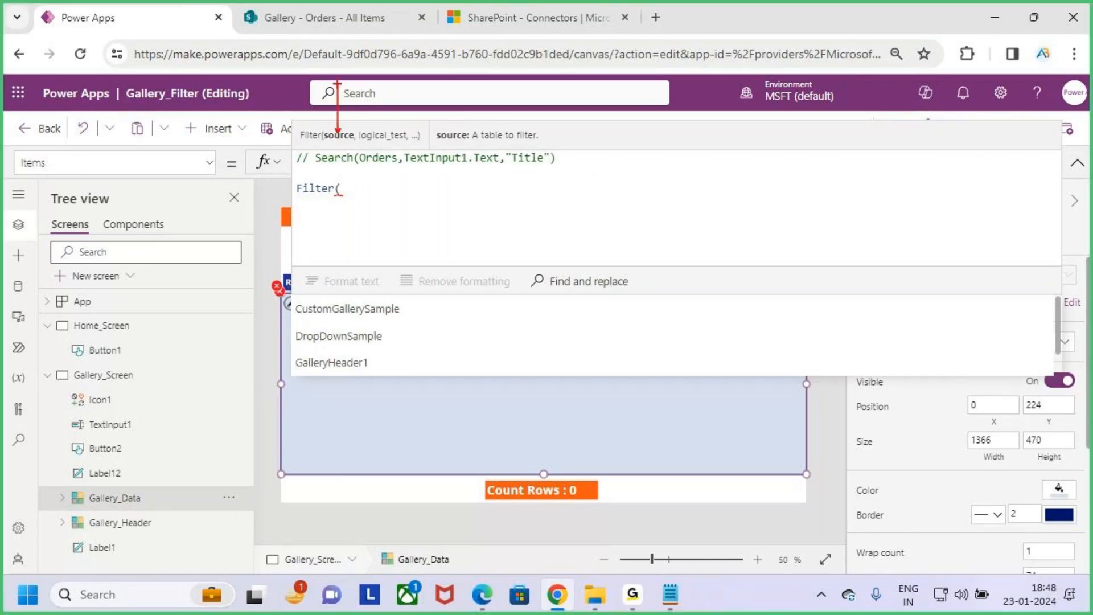
- Enter Orders as the Filter function's source, followed by a comma for the logical test
click(355, 187)
text(order)
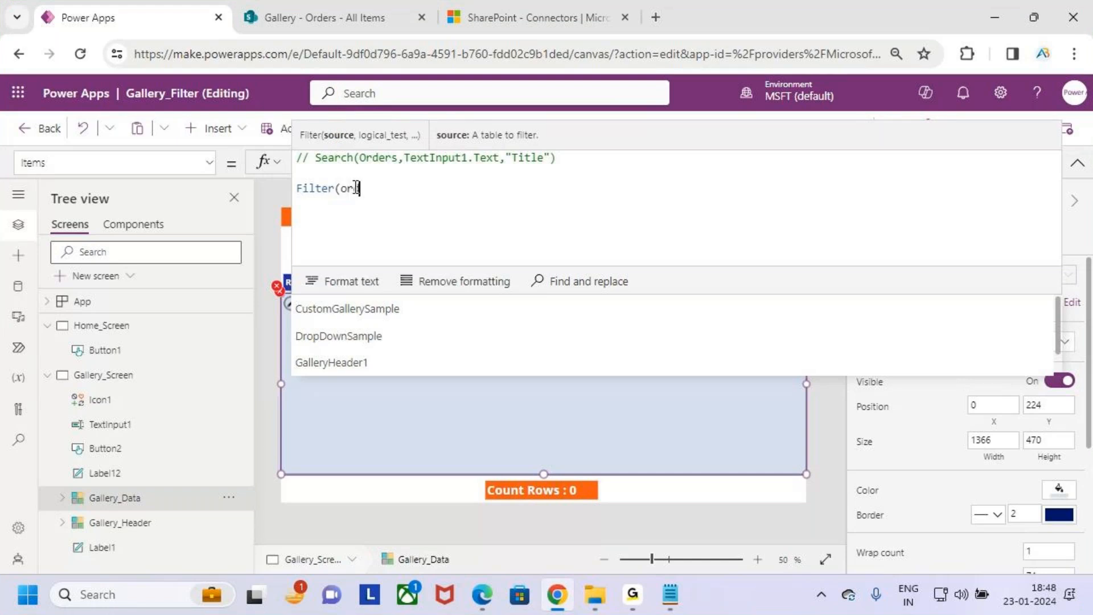
key(Tab)
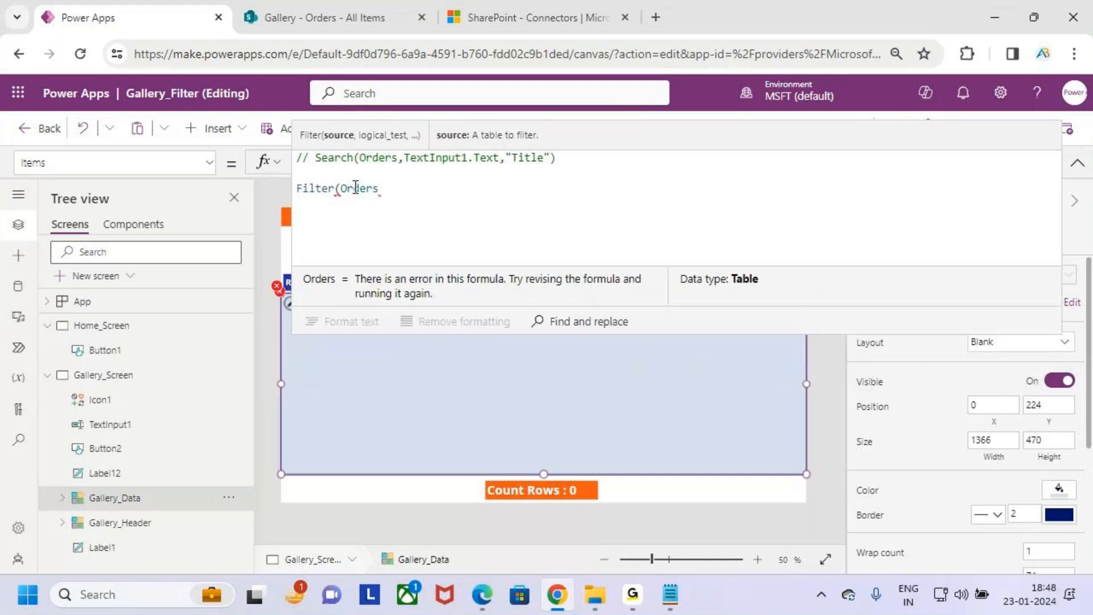
key(BackSpace)
key(BackSpace)
key(BackSpace)
key(BackSpace)
text(d)
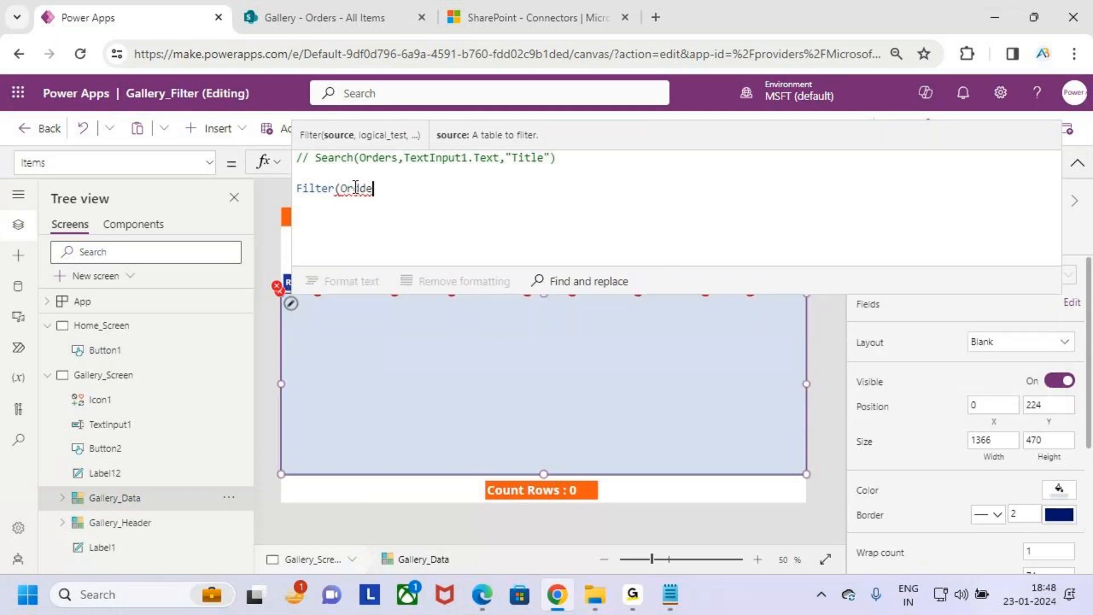
text(e)
key(BackSpace)
key(BackSpace)
key(BackSpace)
key(BackSpace)
key(BackSpace)
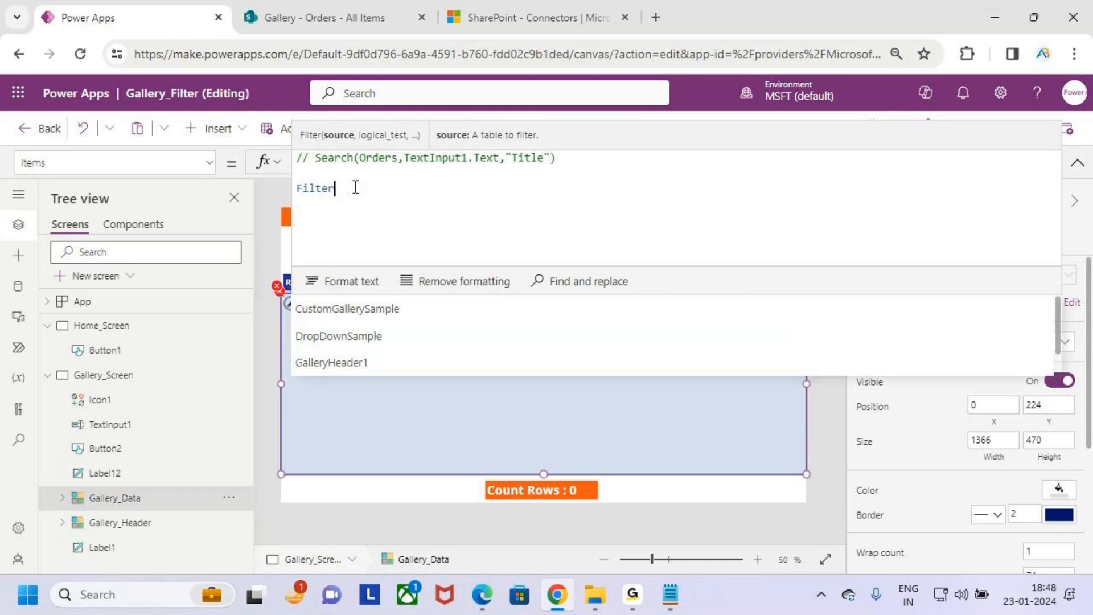
text((orde)
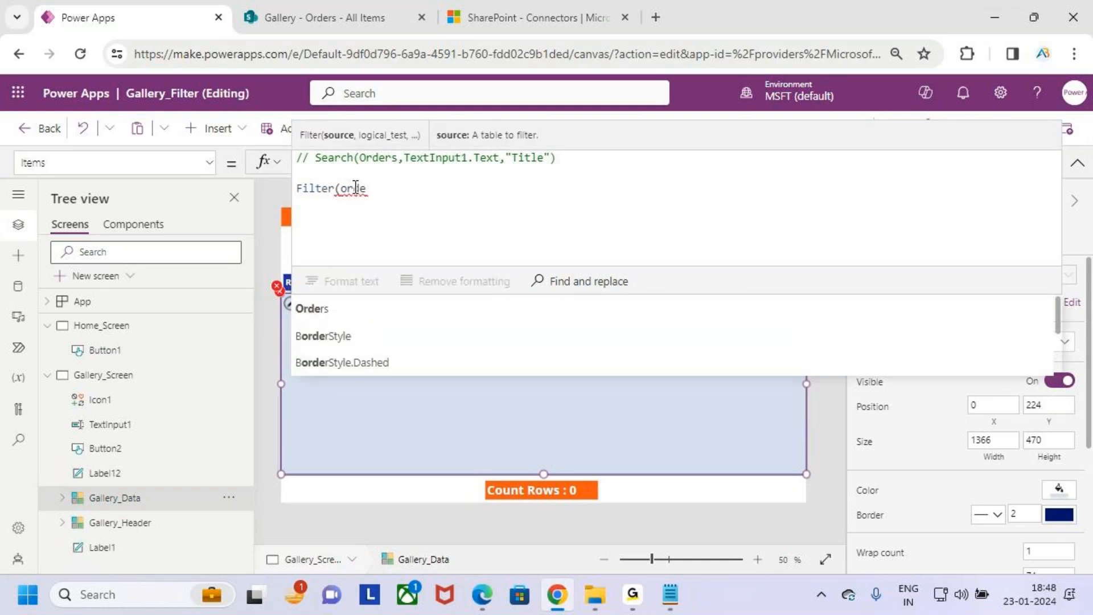
key(Tab)
text(,)
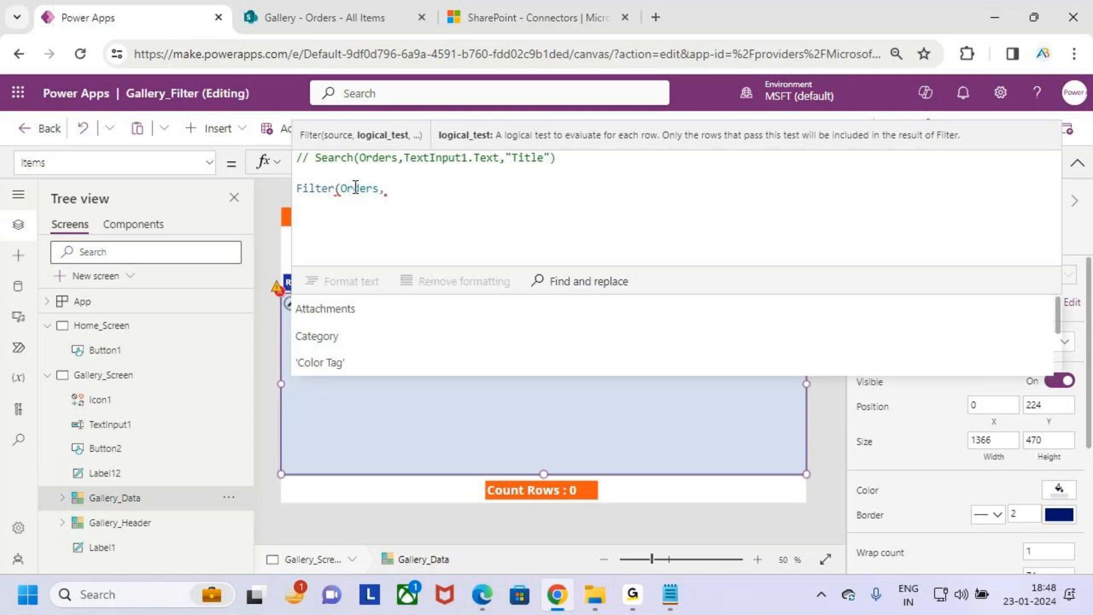
text(star)
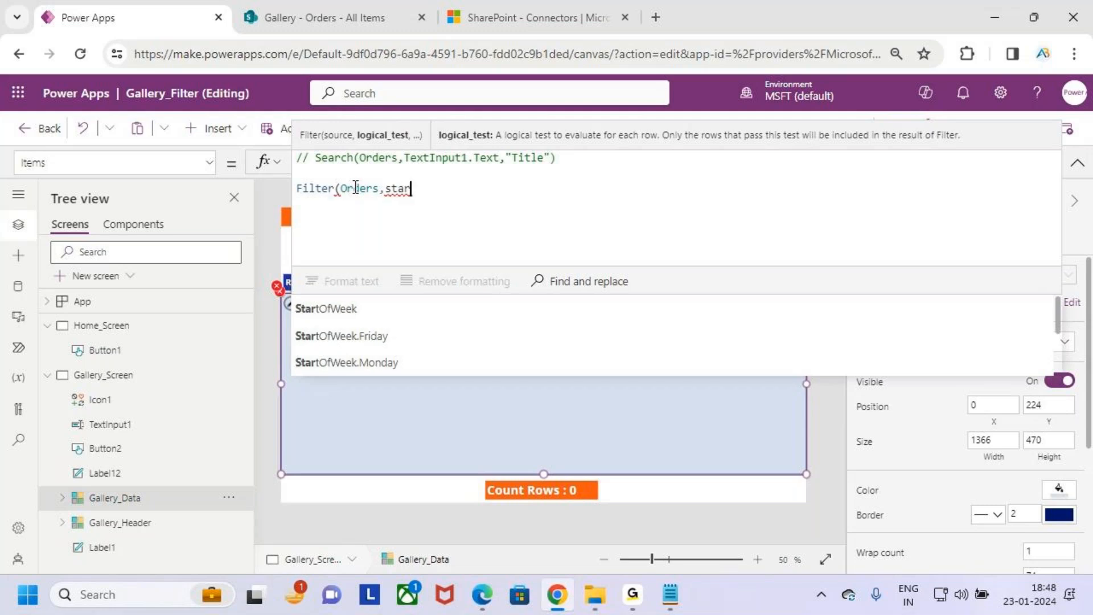
text(ts)
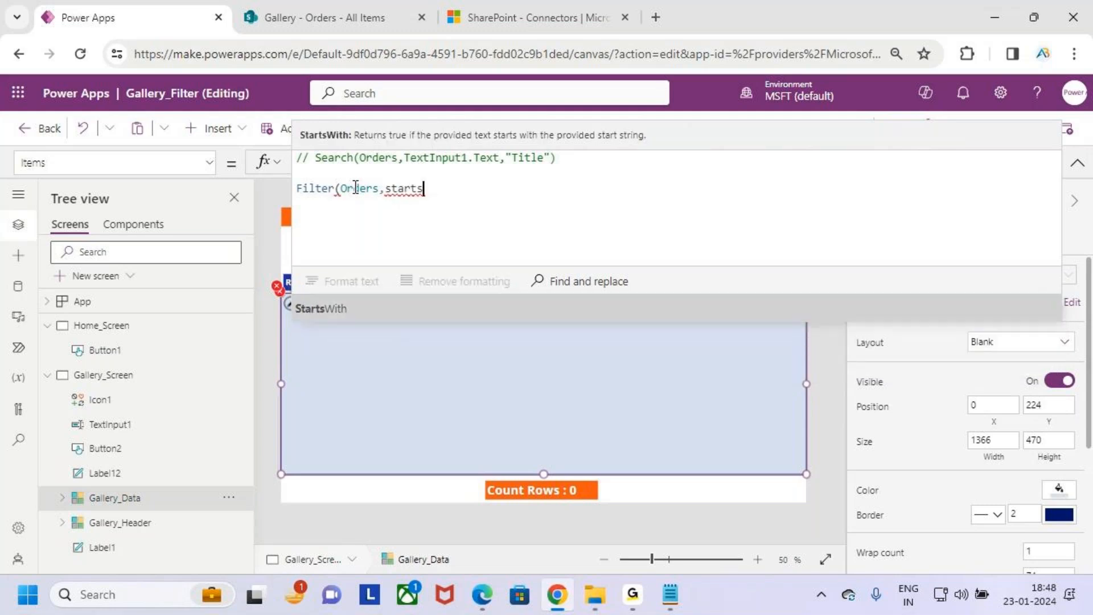
- Insert StartsWith( as the Filter condition, mark the description of its text argument, and clear the drawings
key(Tab)
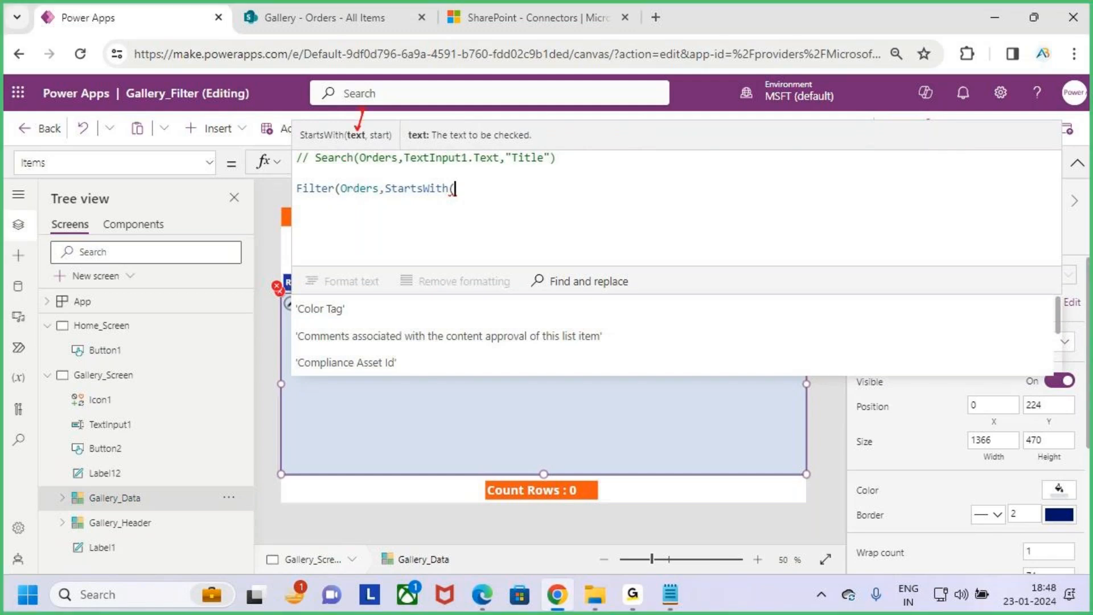
drag(452, 142, 506, 143)
key(Escape)
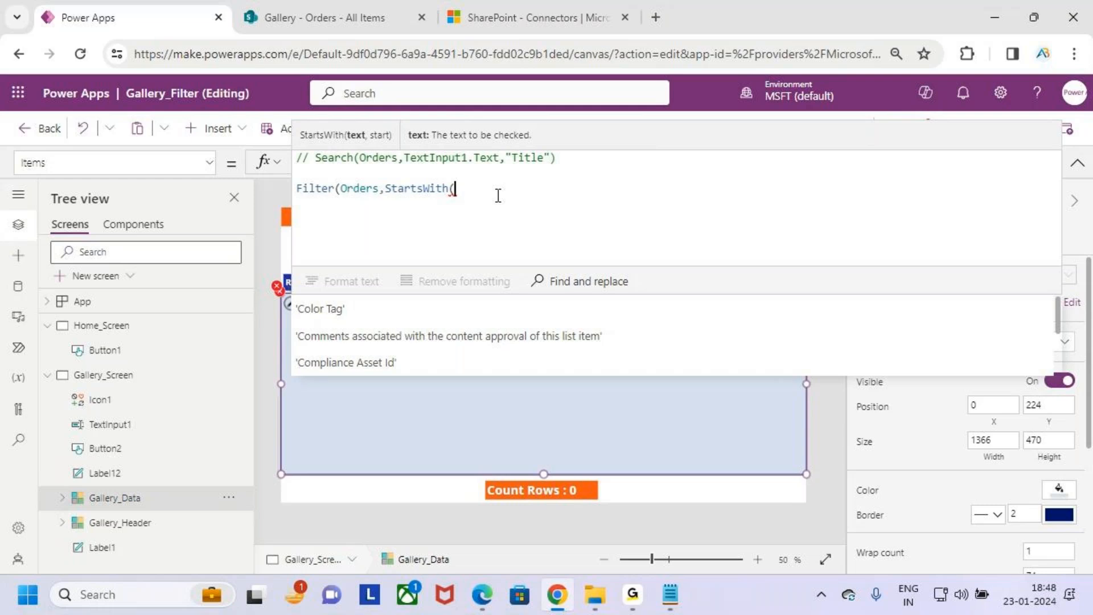
text(til)
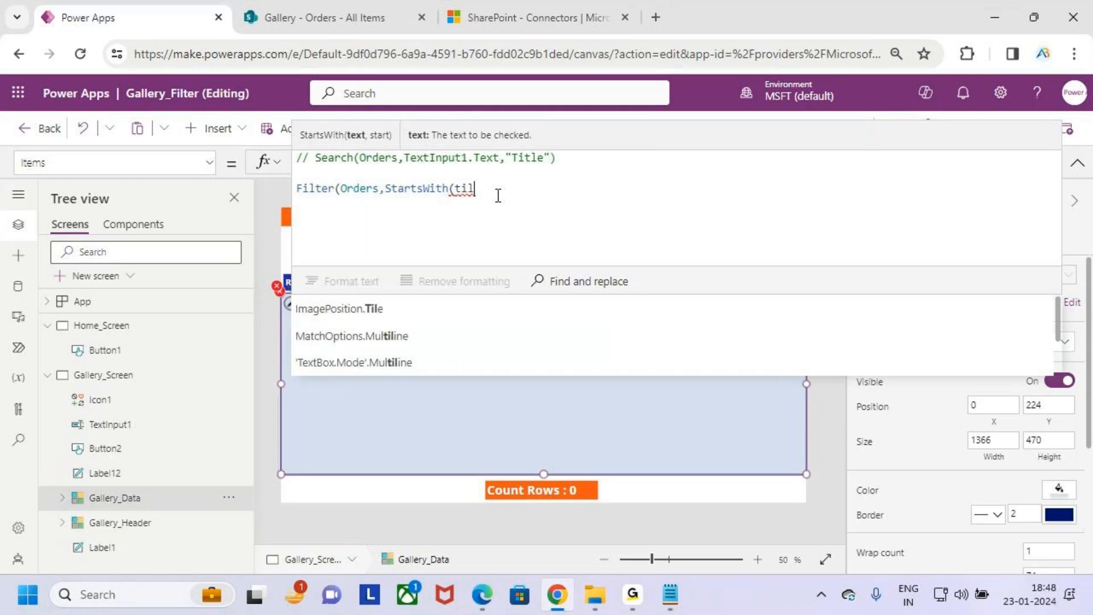
key(BackSpace)
text(tile)
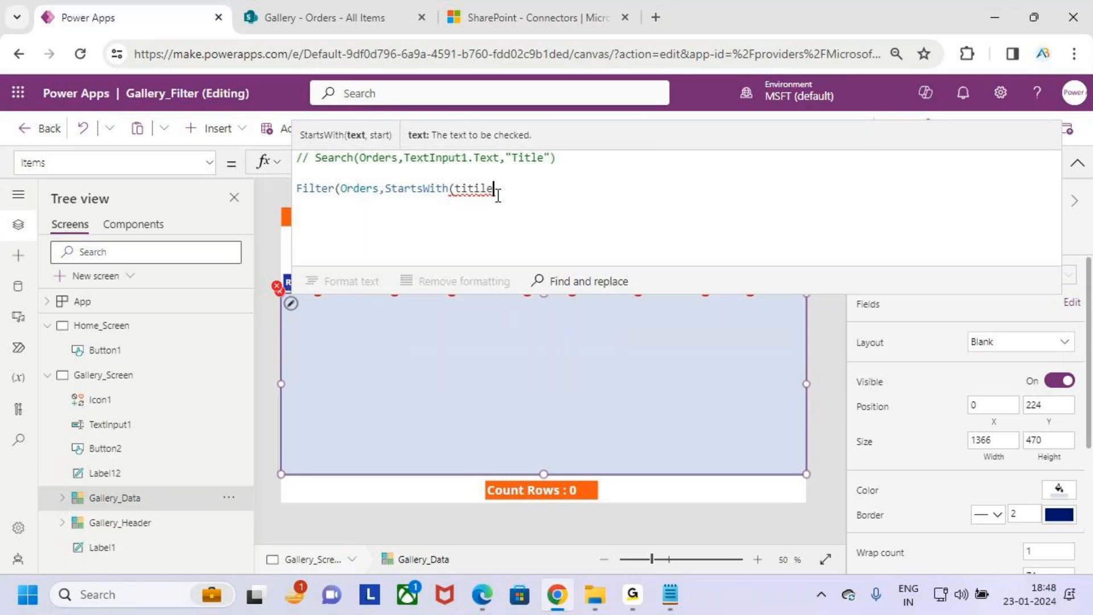
key(BackSpace)
key(BackSpace)
key(BackSpace)
key(BackSpace)
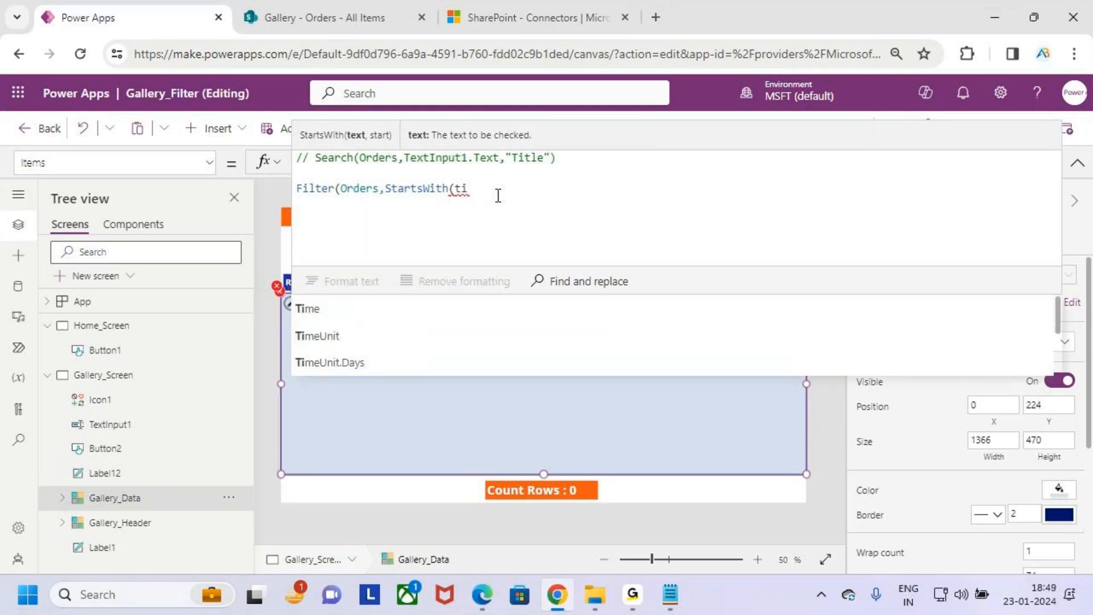
text(tl)
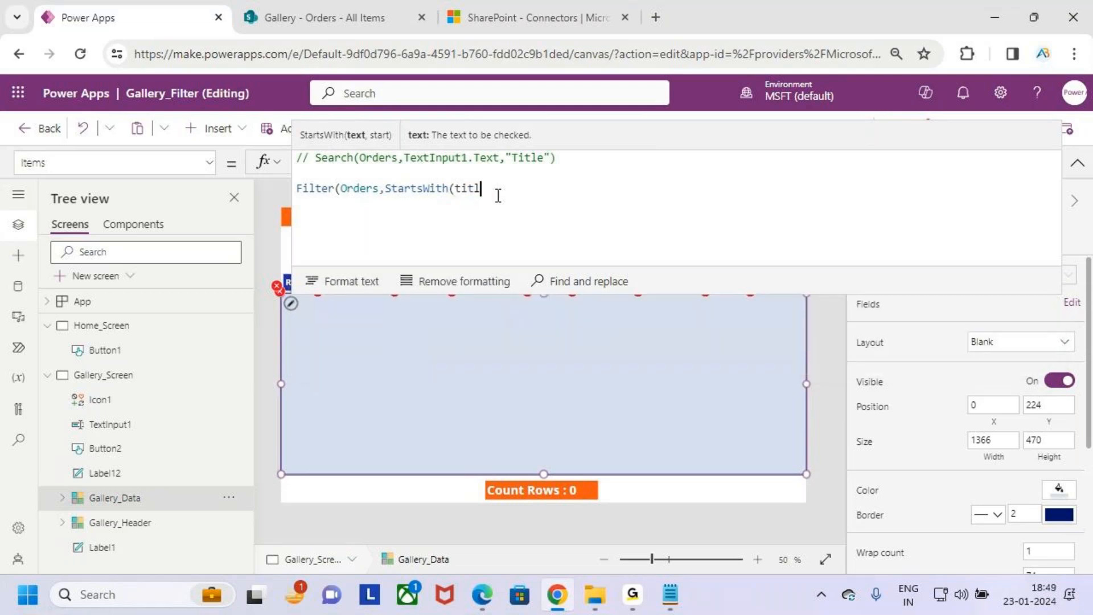
key(BackSpace)
key(BackSpace)
key(BackSpace)
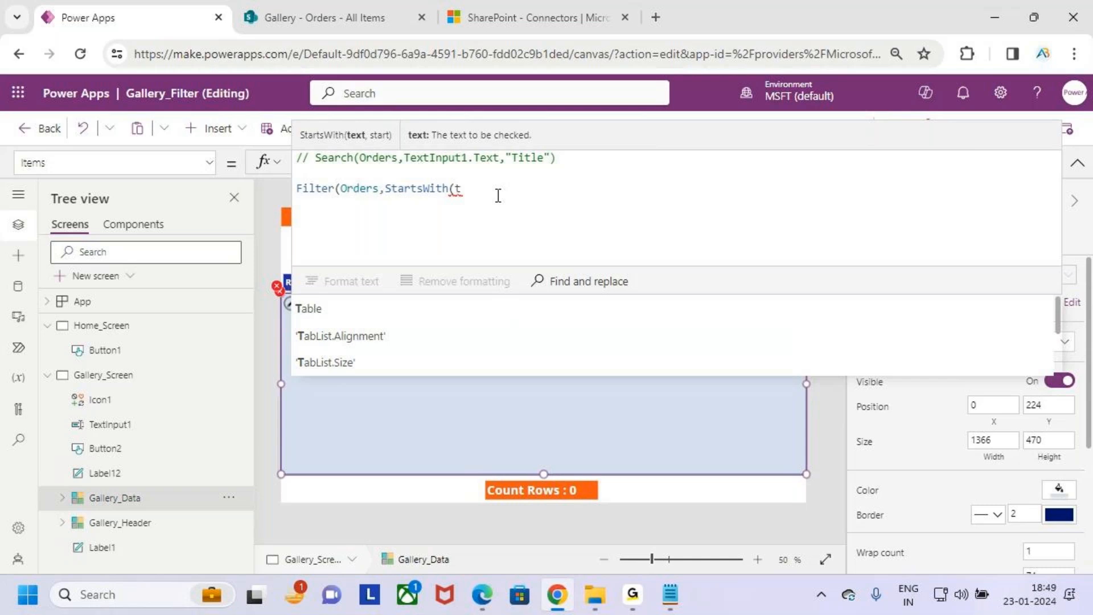
key(BackSpace)
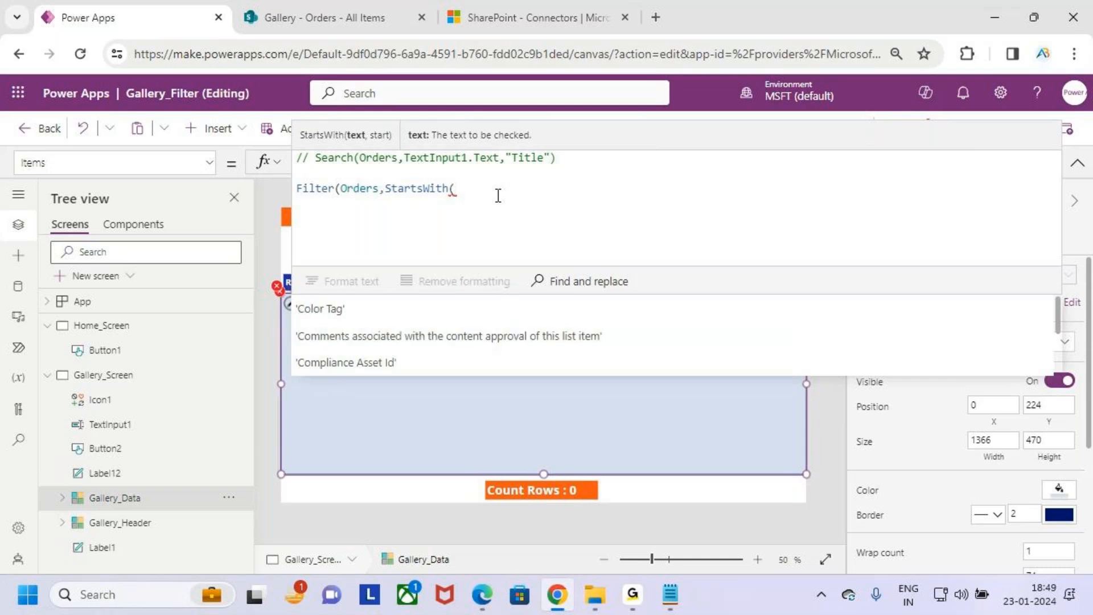
- Enter Row_Id as StartsWith's text argument with a comma, underline the start argument's description, and clear the drawing
text(Row)
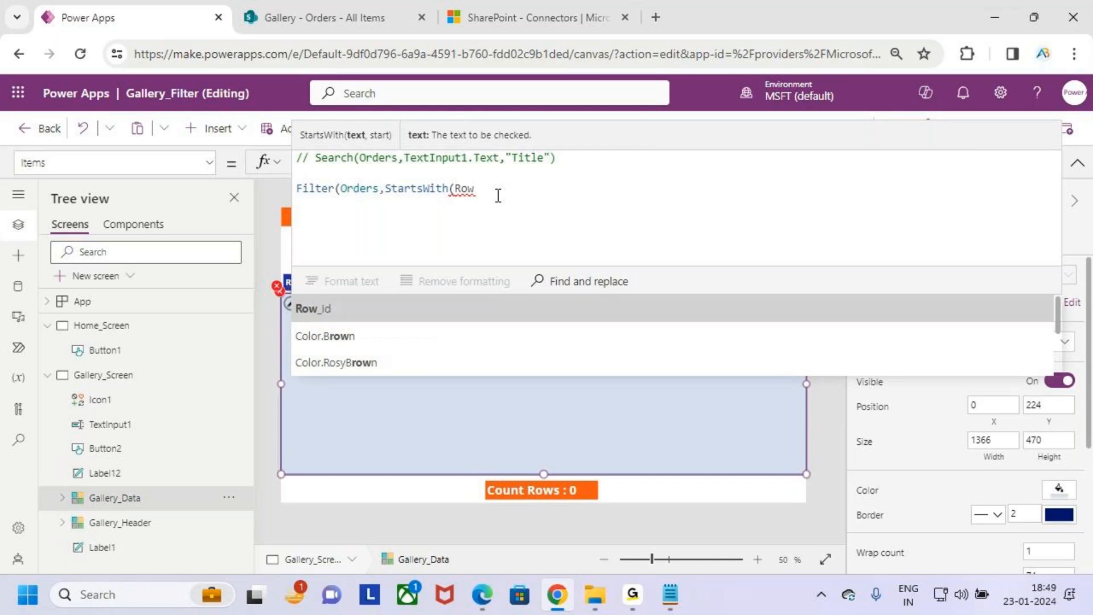
key(Tab)
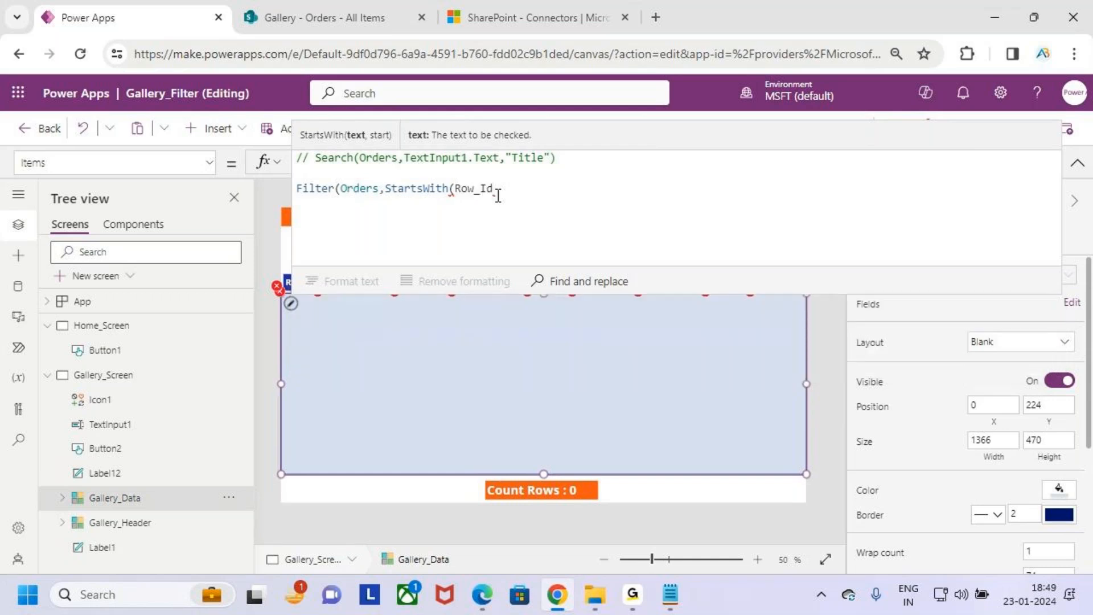
text(,)
key(ctrl+2)
mouse_move(683, 140)
mouse_down()
mouse_move(750, 142)
mouse_move(722, 148)
mouse_up()
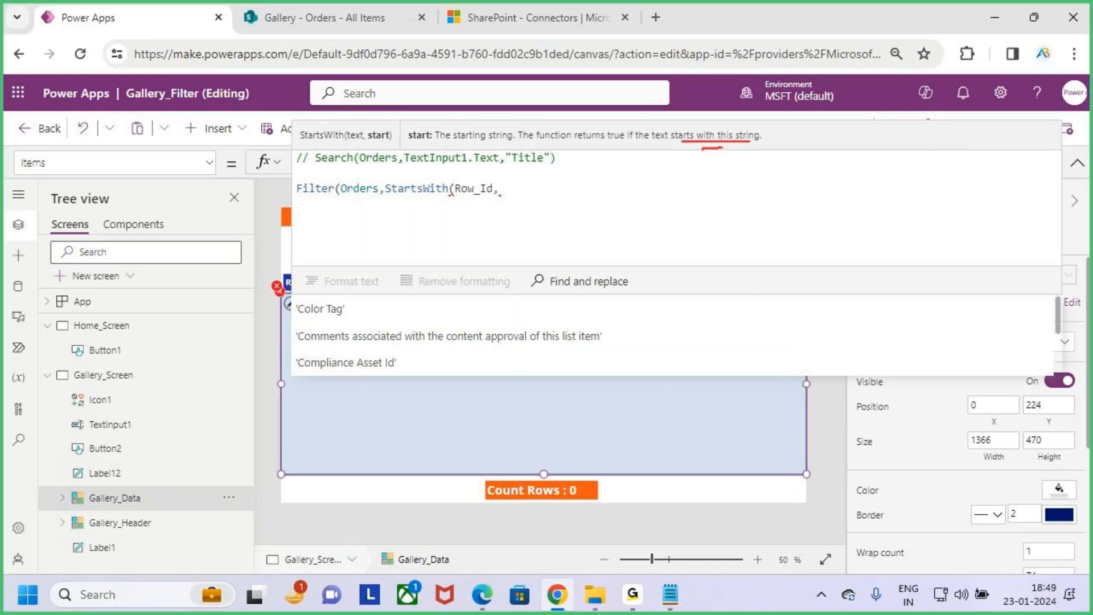
key(Escape)
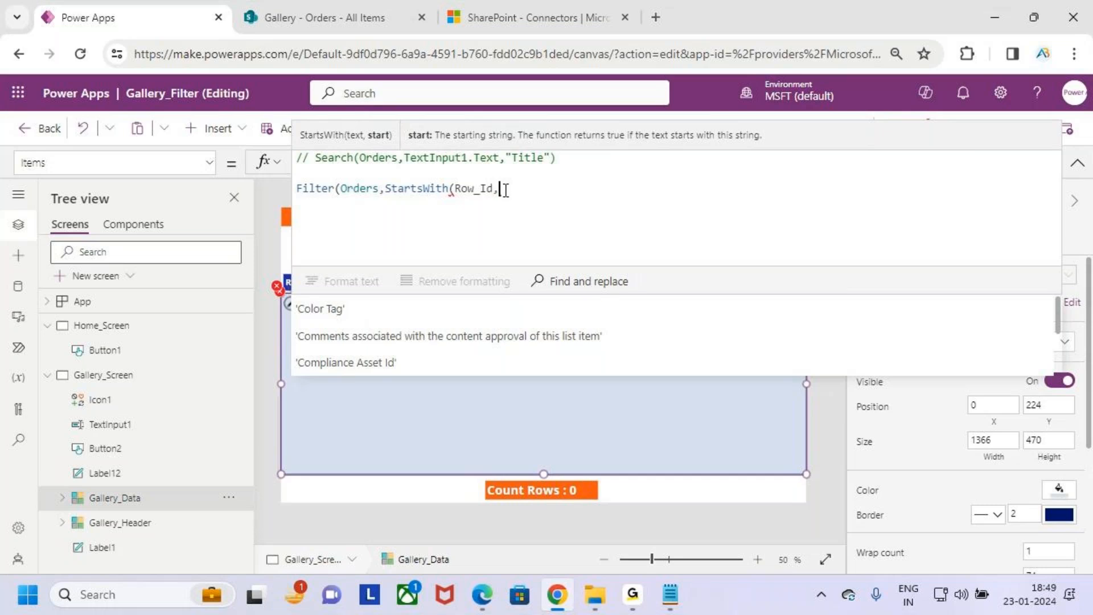
- Copy the search box's control name, TextInput1, and return to the gallery Gallery_Data
drag(506, 189, 462, 194)
click(502, 192)
click(1077, 162)
click(367, 251)
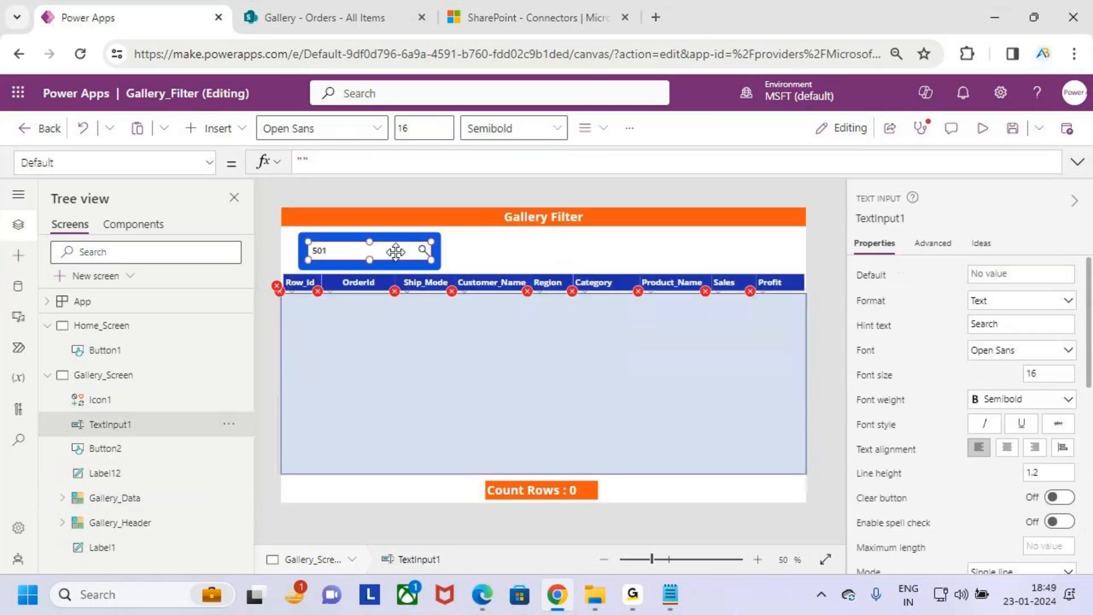
click(879, 220)
key(ctrl+c)
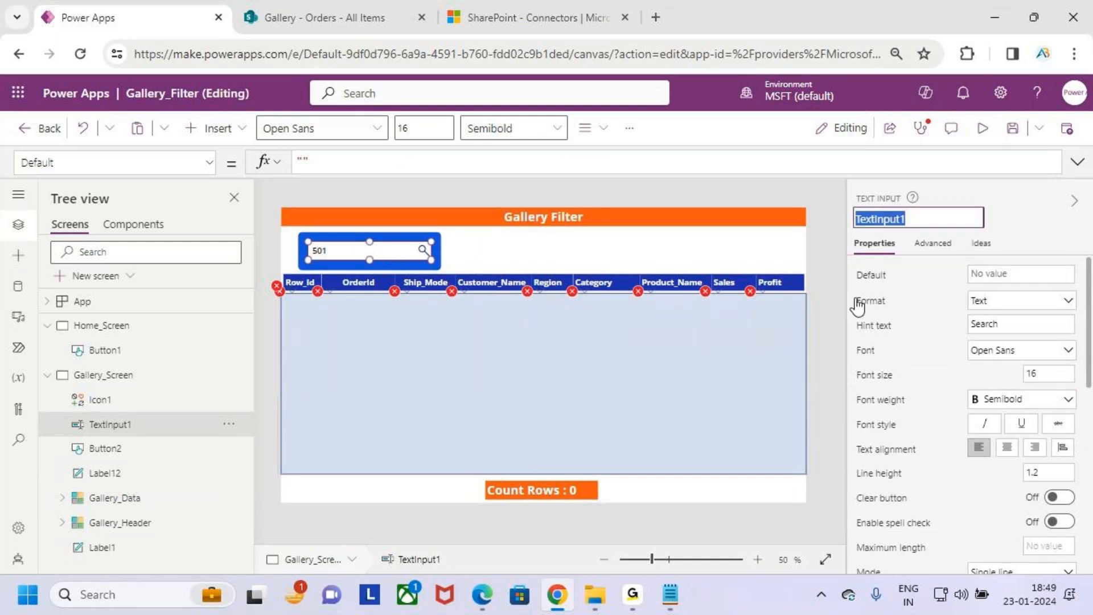
click(686, 358)
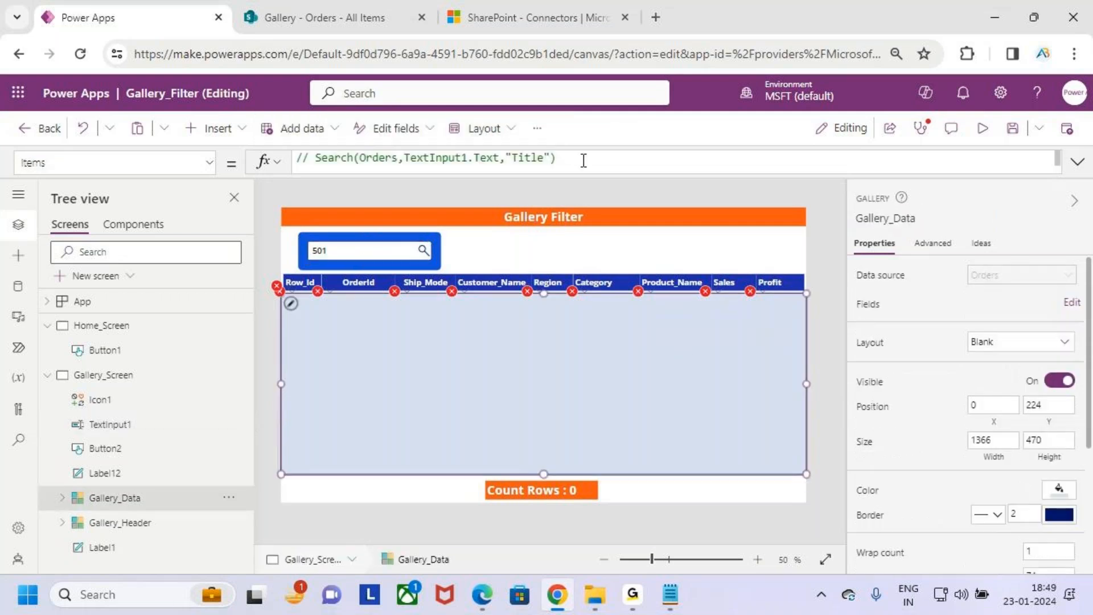
- Enter TextInput1.Text as StartsWith's start argument and close both the StartsWith and Filter functions
click(583, 158)
click(539, 194)
key(ctrl+v)
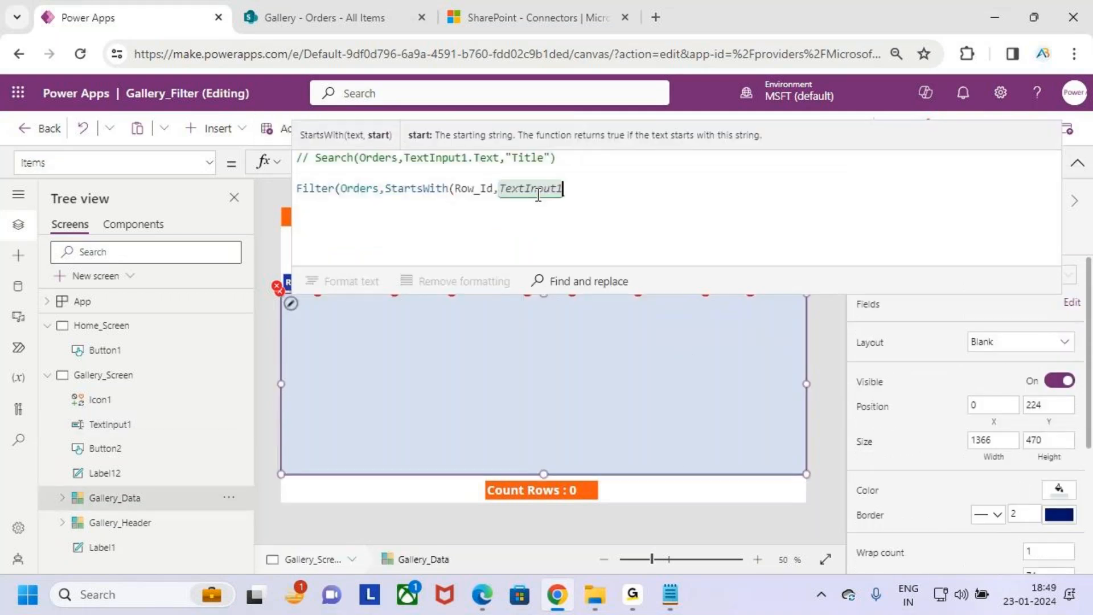
text(.text)
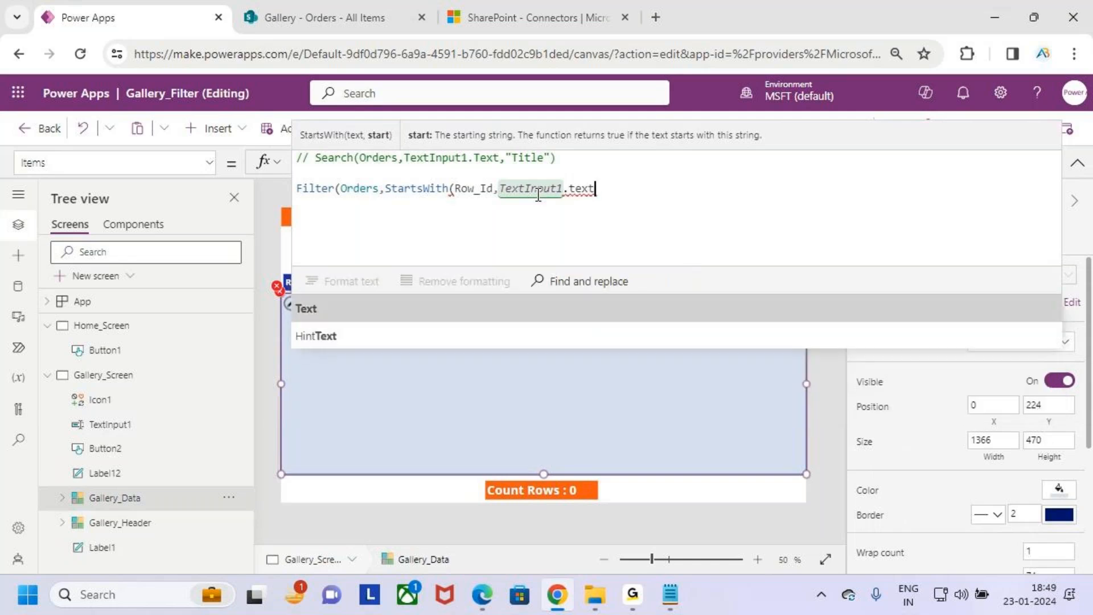
key(Tab)
text())
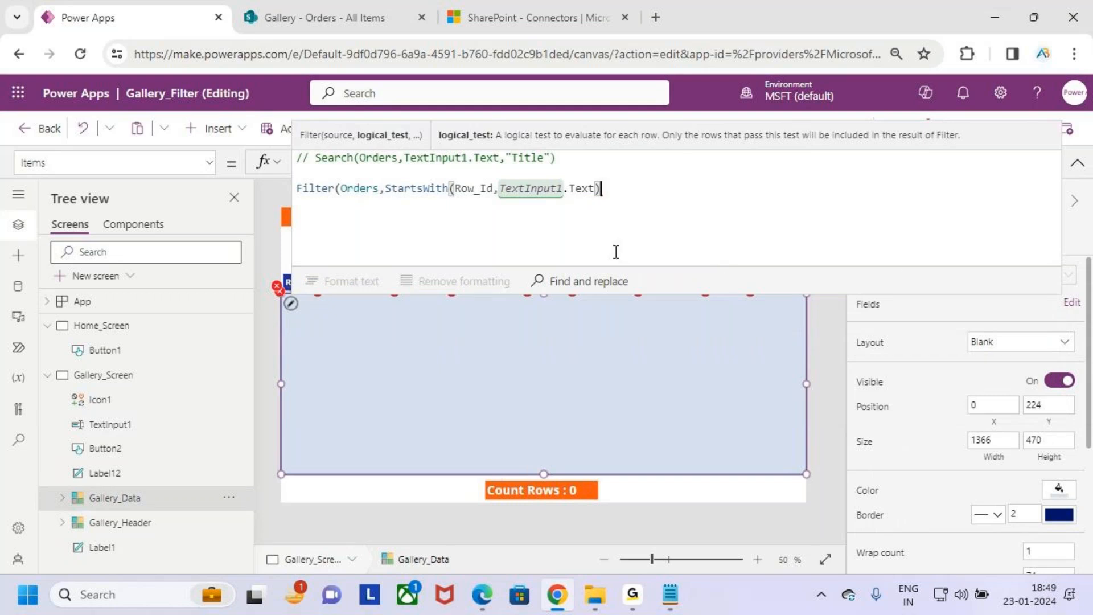
text())
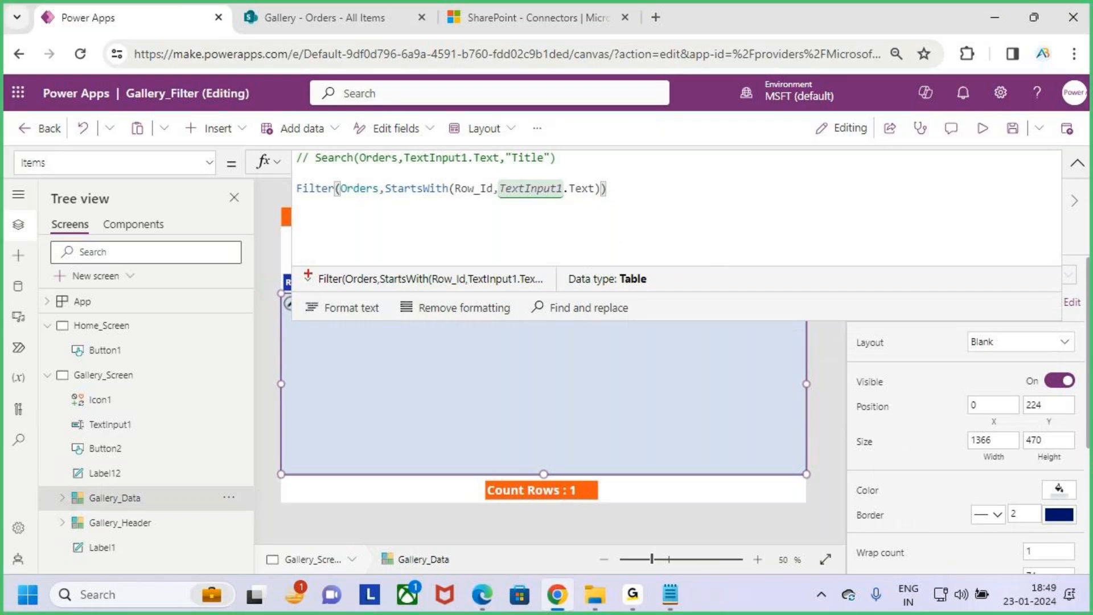
- Mark Filter, StartsWith and Row_Id in the gallery's Items formula, and clear the drawings
drag(292, 203, 318, 203)
mouse_move(401, 204)
mouse_down()
mouse_move(485, 203)
mouse_move(460, 171)
mouse_move(457, 200)
mouse_up()
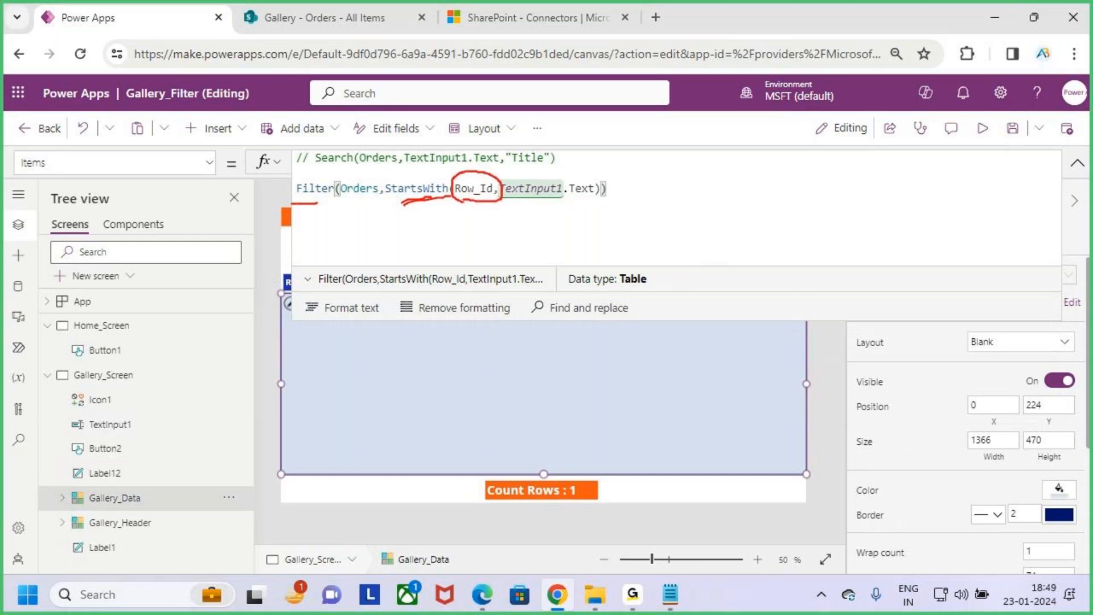
key(Escape)
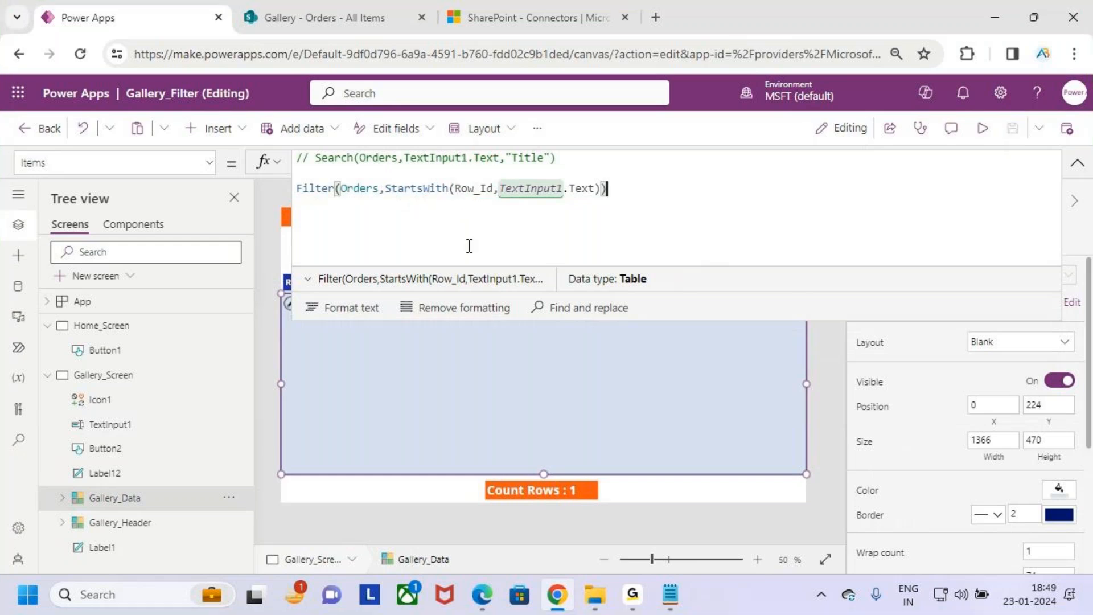
- Preview the app, mark the 501 search text and the gallery's results area, and clear the drawings
click(1077, 164)
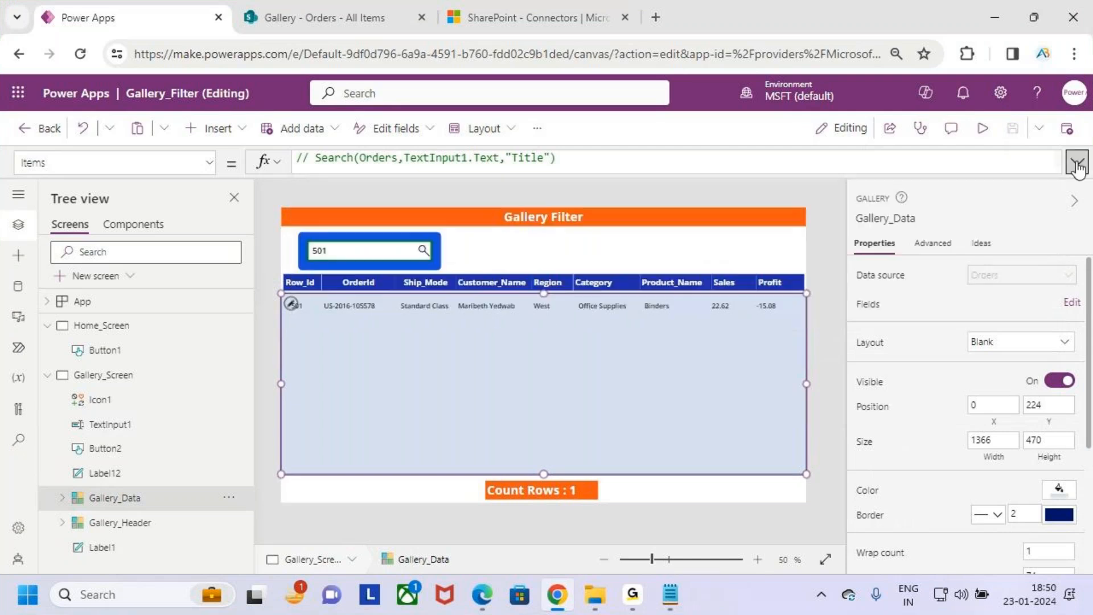
click(981, 130)
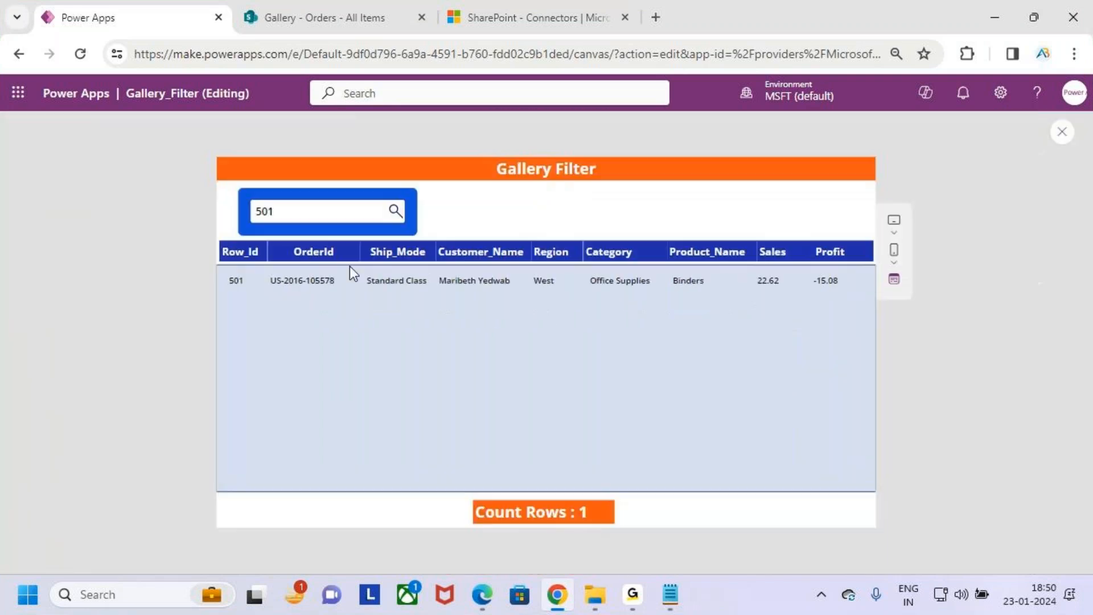
key(ctrl+2)
drag(248, 198, 332, 224)
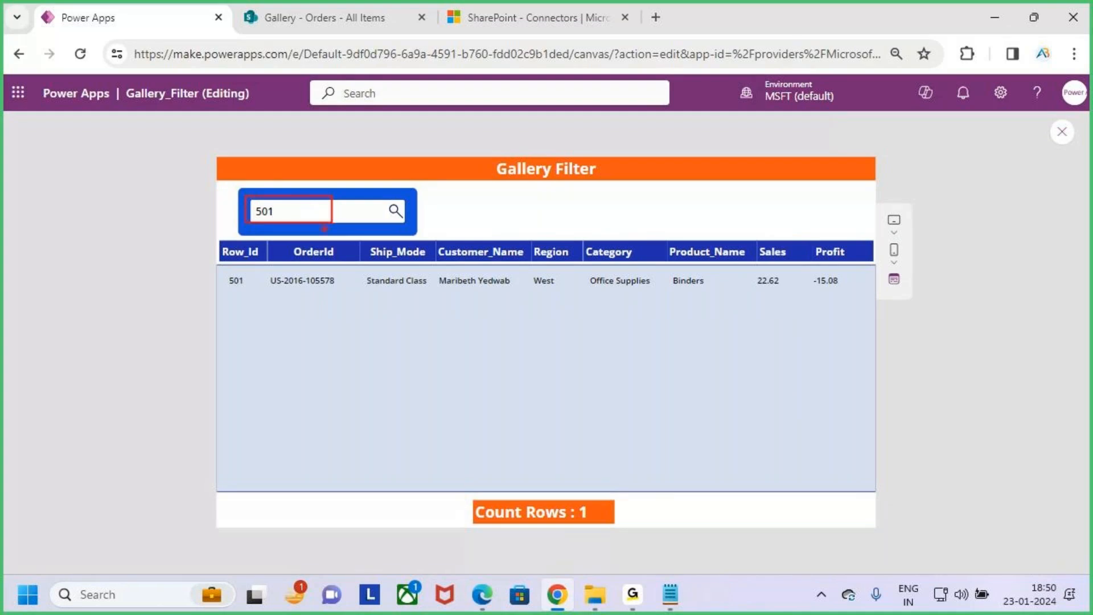
key(e)
drag(222, 275, 431, 357)
key(Escape)
- Search the gallery preview for row 1000 instead
click(300, 217)
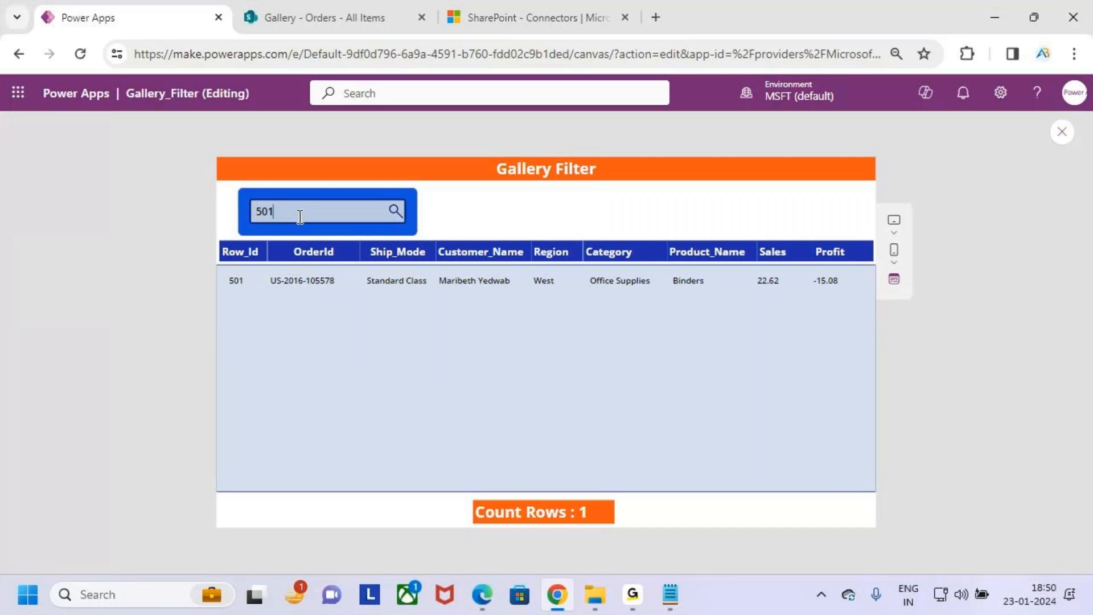
key(BackSpace)
key(BackSpace)
key(BackSpace)
text(1000)
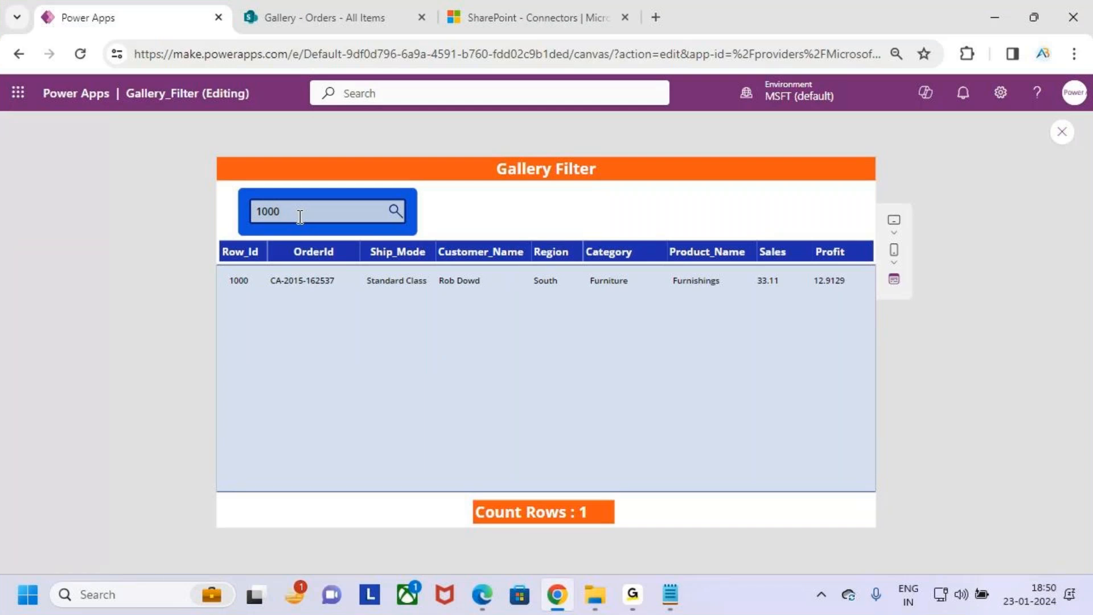
- Search the gallery preview for row 2000, underline the matching record, and clear the drawing
key(BackSpace)
key(BackSpace)
key(BackSpace)
key(BackSpace)
text(2000)
key(ctrl+2)
drag(230, 303, 287, 297)
key(Escape)
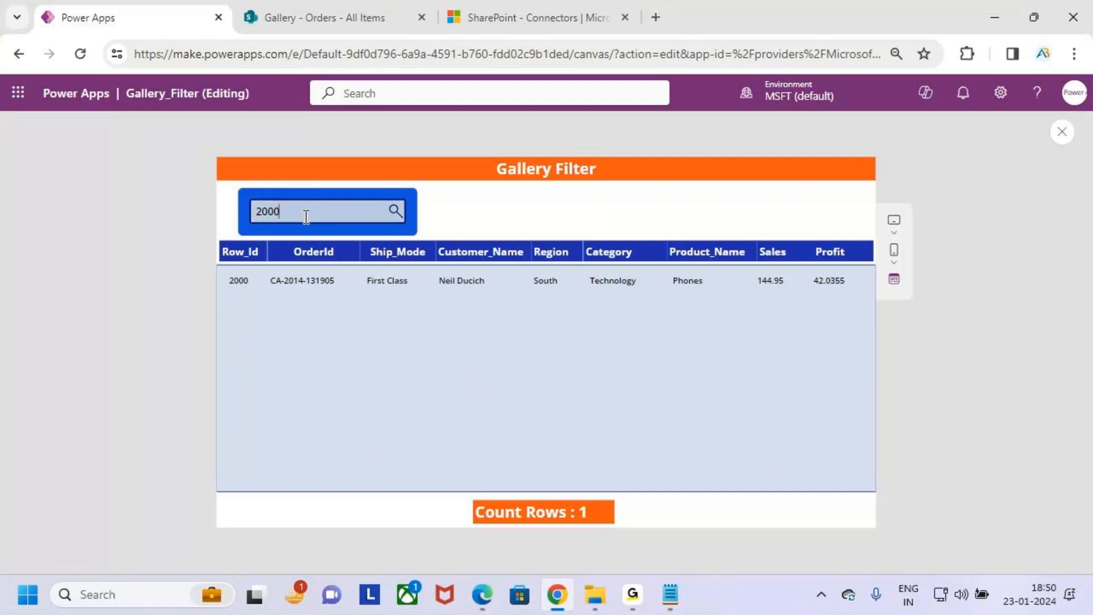
- Search the gallery preview for row 2001 and underline the matching record
key(BackSpace)
text(1)
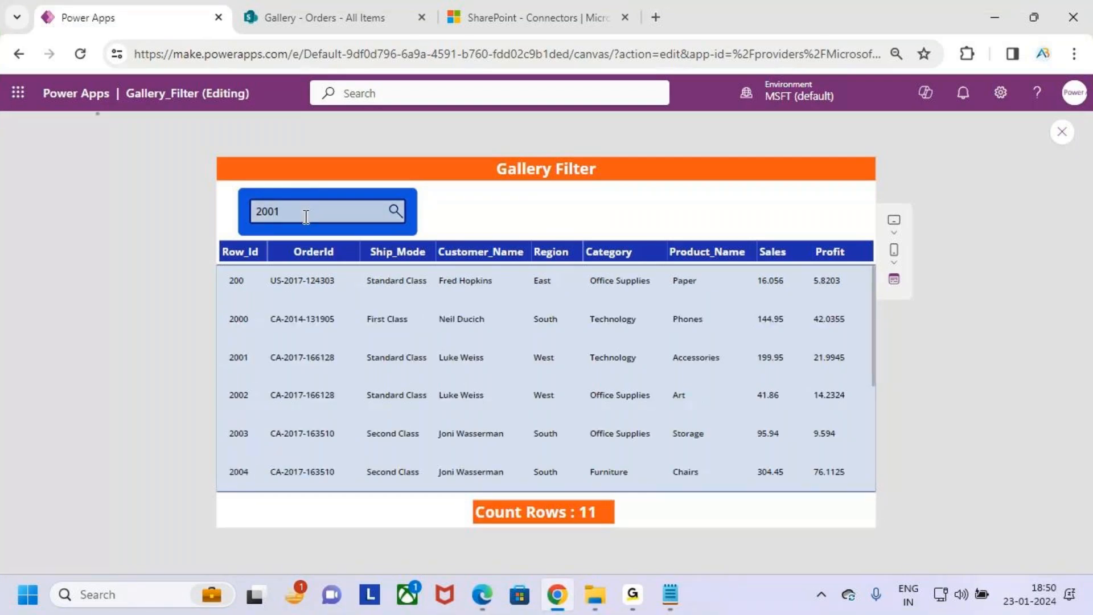
key(ctrl+2)
drag(228, 299, 267, 291)
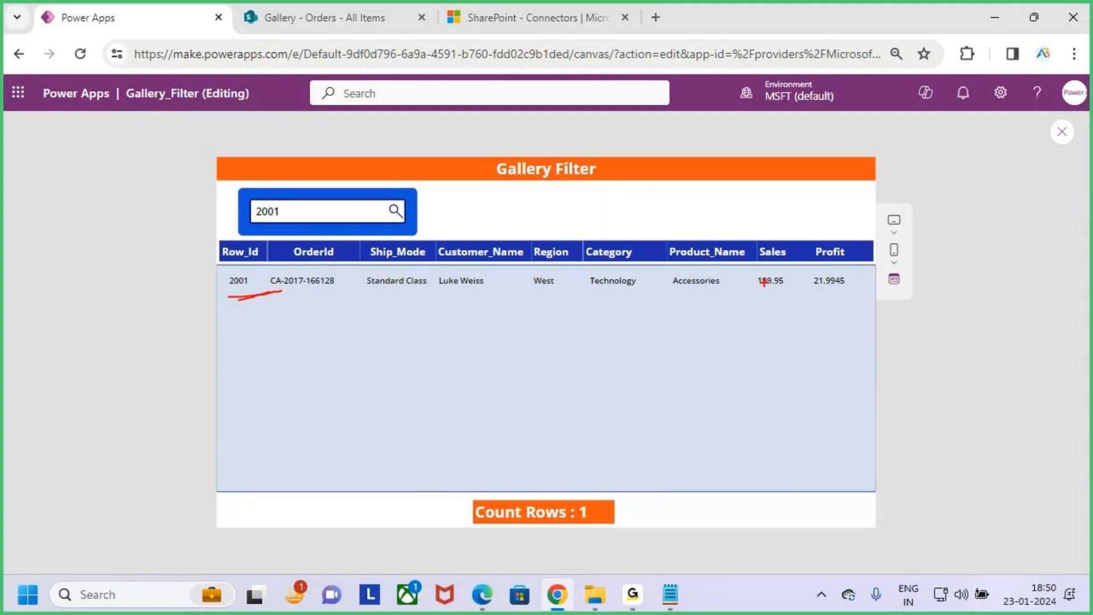
- Handwrite the word Search over the preview with further notes beneath it, and clear all drawings
drag(669, 205, 616, 293)
mouse_move(673, 267)
mouse_down()
mouse_move(719, 267)
mouse_move(745, 249)
mouse_move(775, 282)
mouse_move(823, 284)
mouse_up()
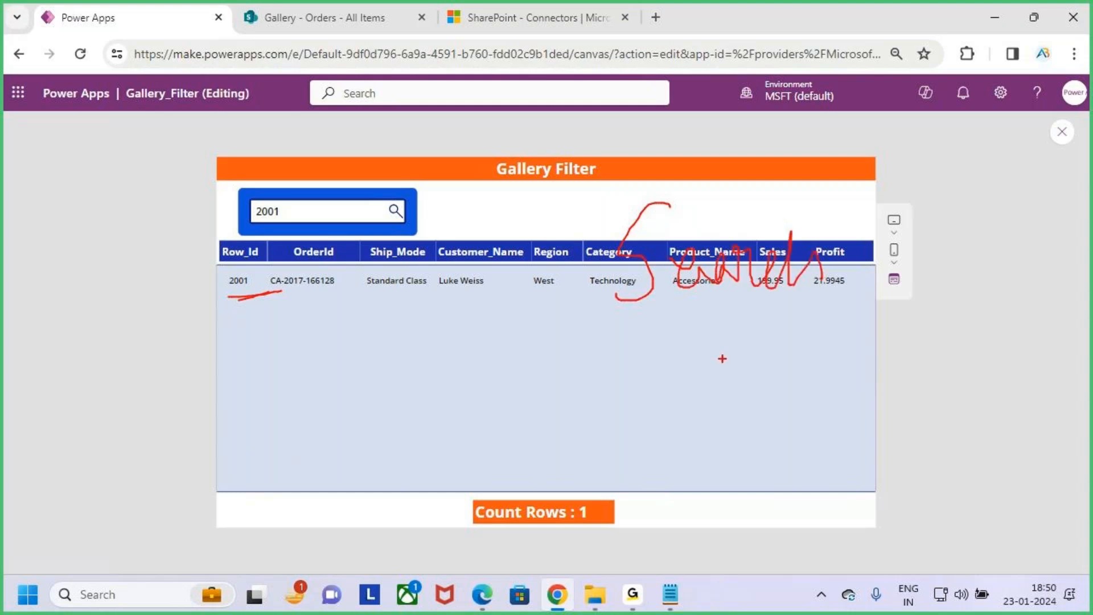
mouse_move(570, 376)
mouse_down()
mouse_move(570, 438)
mouse_move(647, 410)
mouse_move(735, 436)
mouse_up()
mouse_move(834, 410)
mouse_down()
mouse_move(766, 507)
mouse_move(906, 464)
mouse_up()
key(Escape)
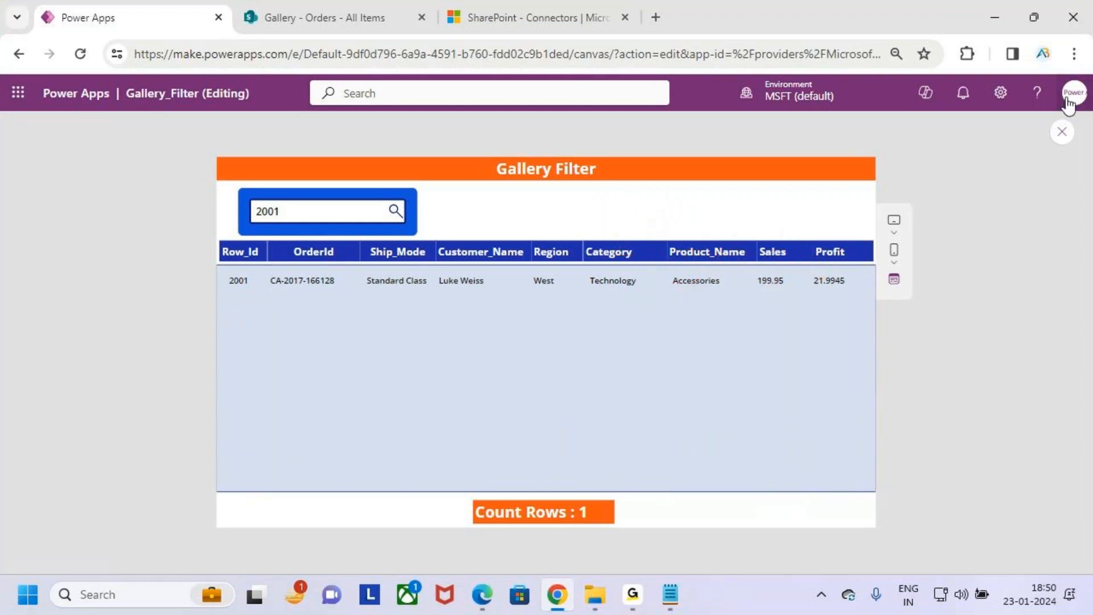
- Exit the preview, dismiss the tip, and highlight the Row_Id column in the gallery's expanded Items formula
click(1062, 131)
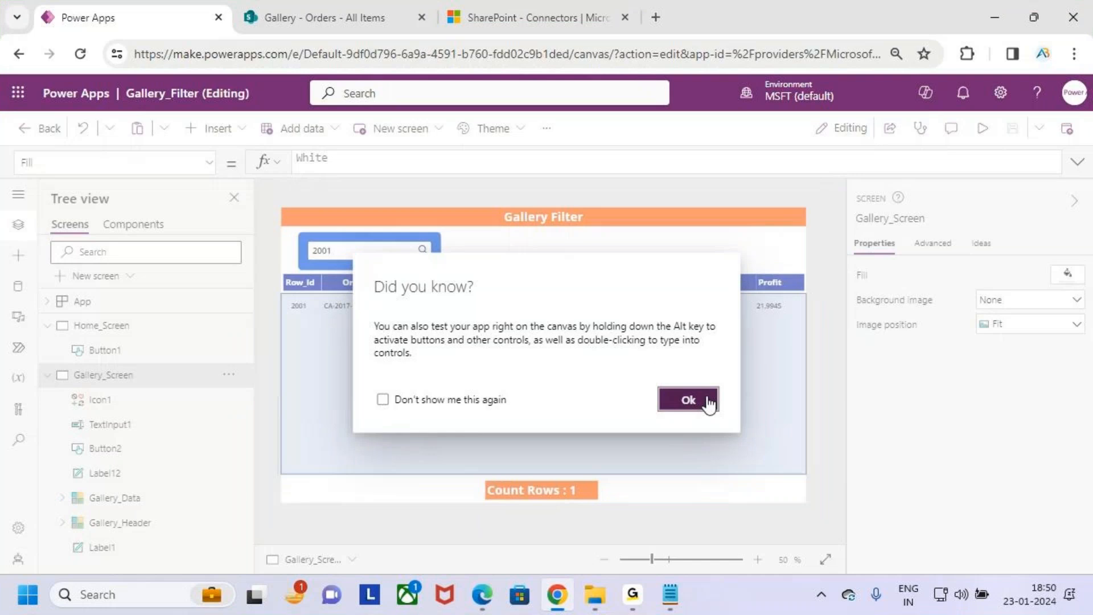
click(707, 401)
click(1077, 162)
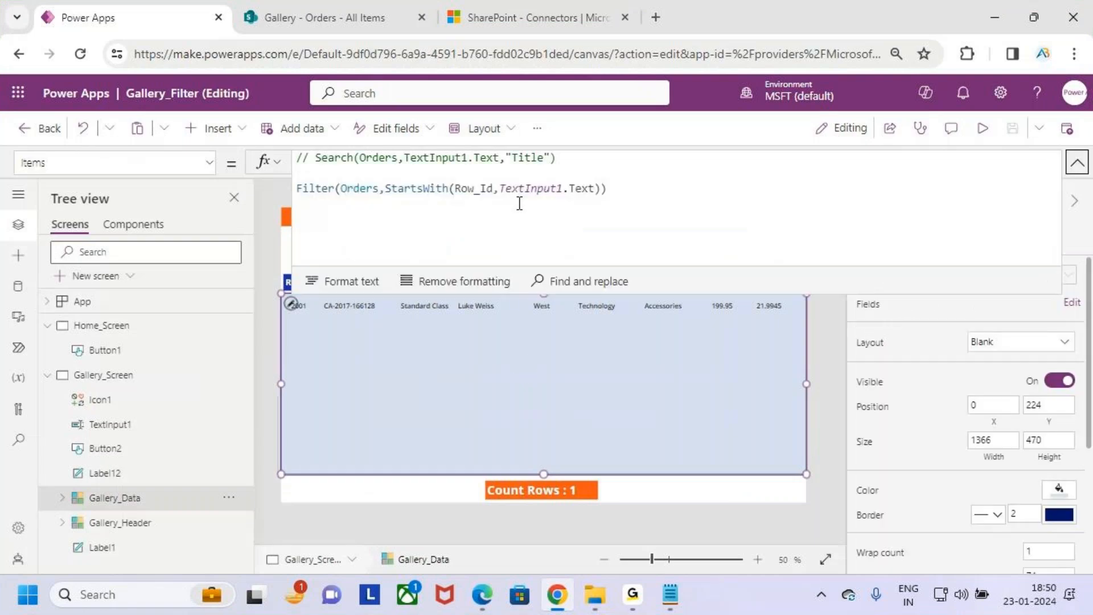
click(653, 189)
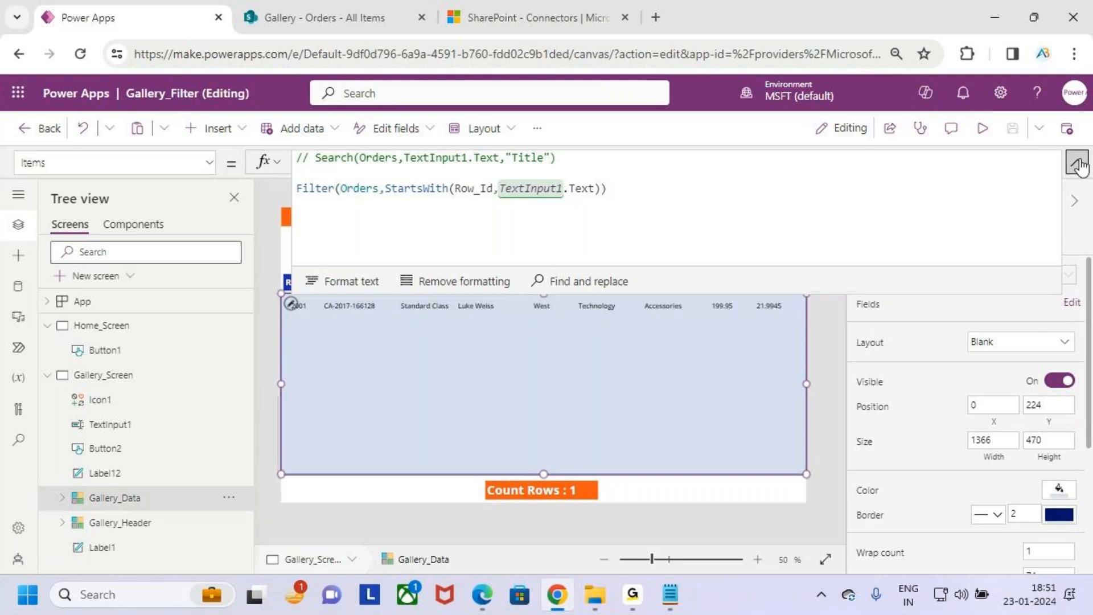
click(1077, 162)
click(1077, 163)
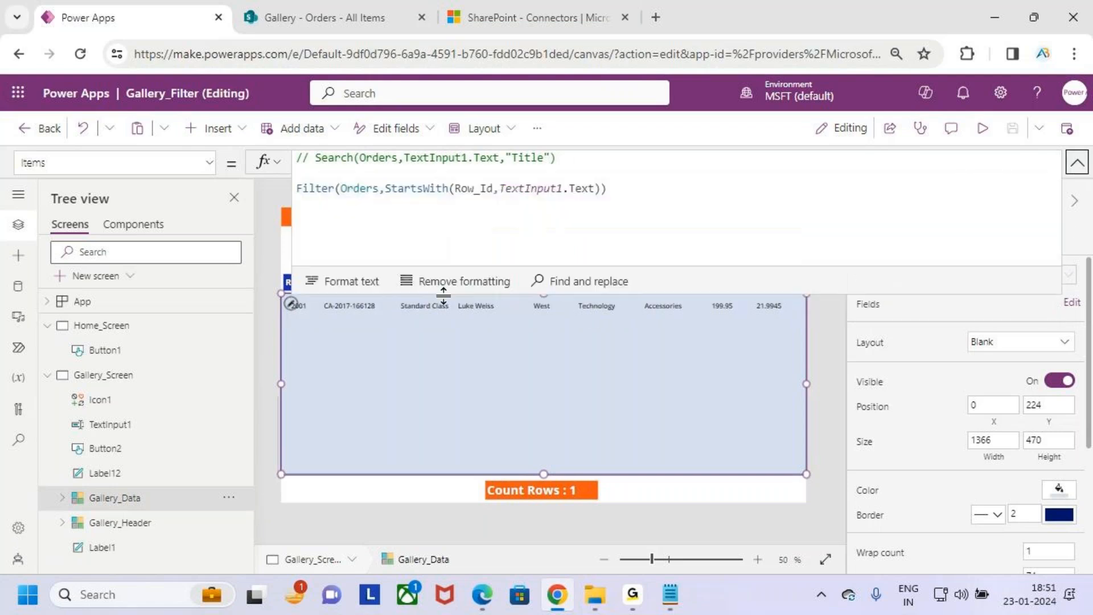
drag(455, 189, 494, 188)
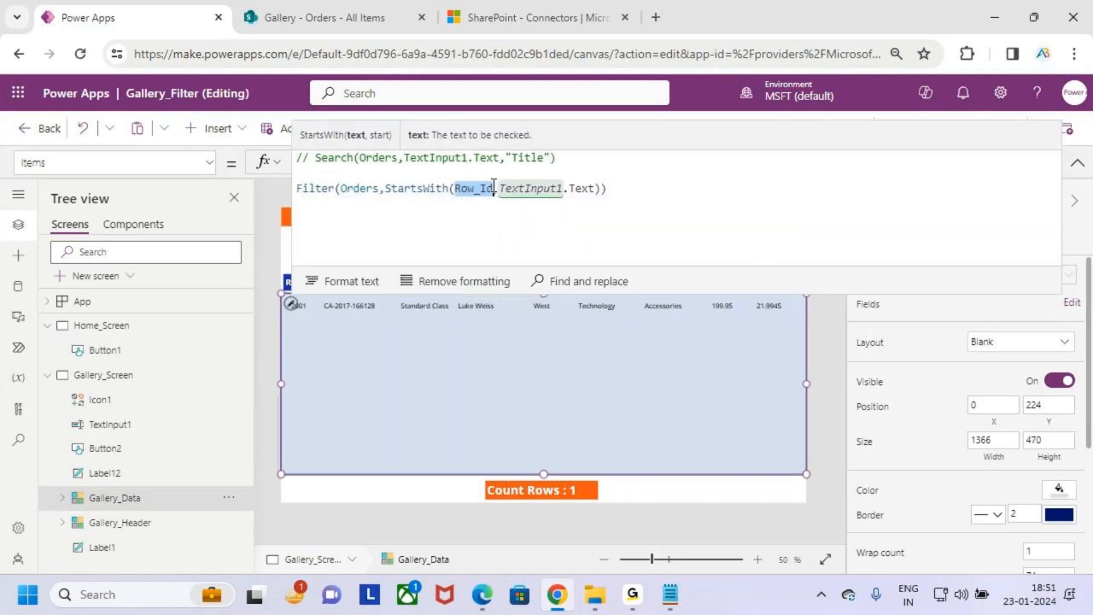
- Preview the app, box the Row_Id and Customer_Name column headers, mark Customer_Name with an arrow, and clear the drawings
click(1078, 163)
click(993, 133)
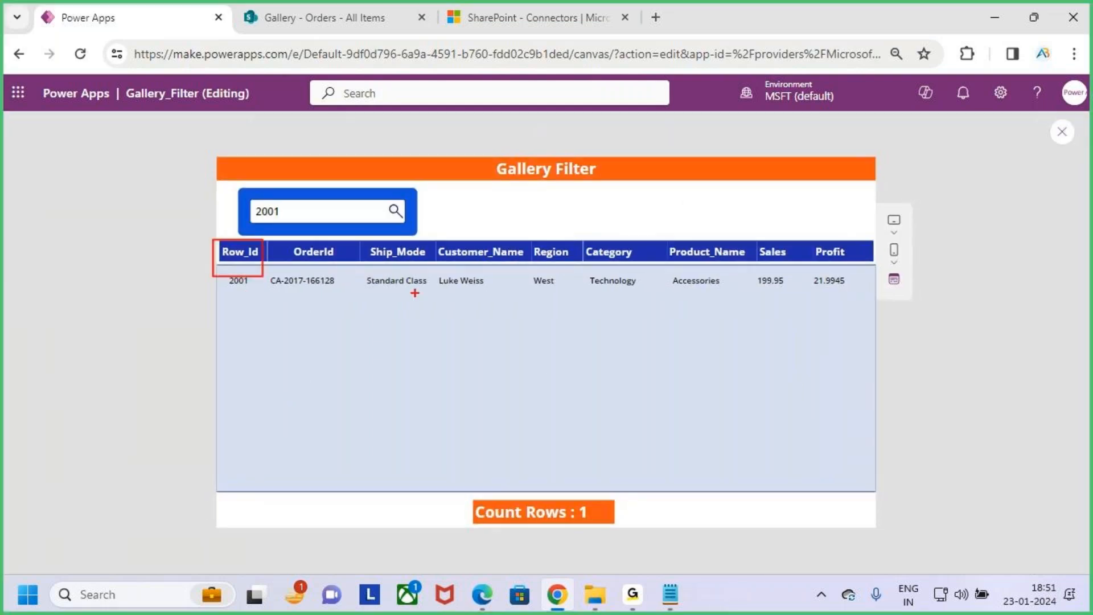
drag(431, 241, 540, 288)
drag(481, 207, 487, 263)
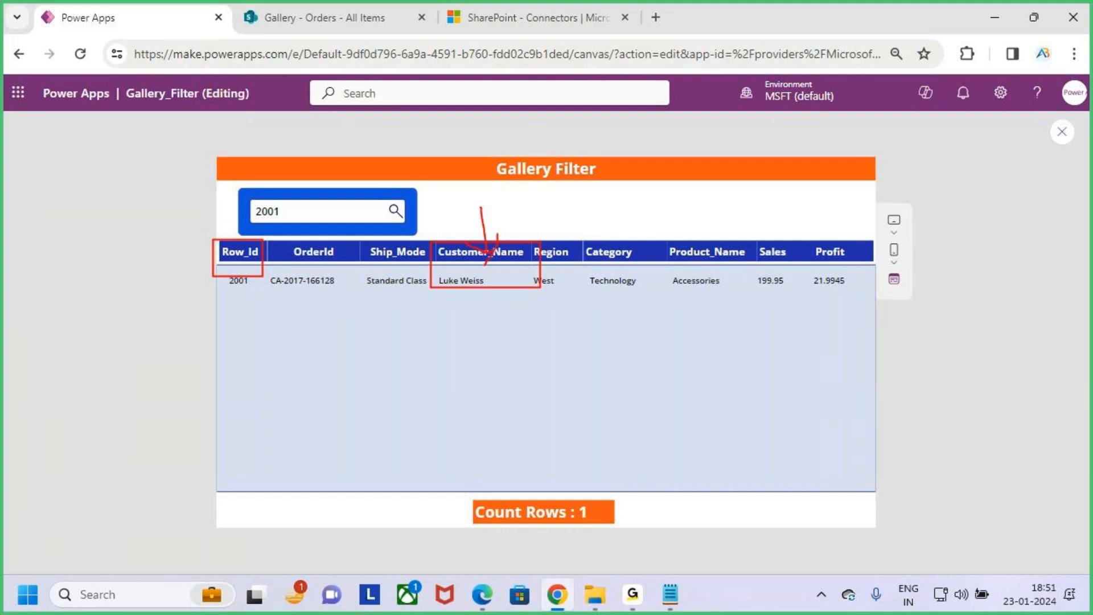
key(Escape)
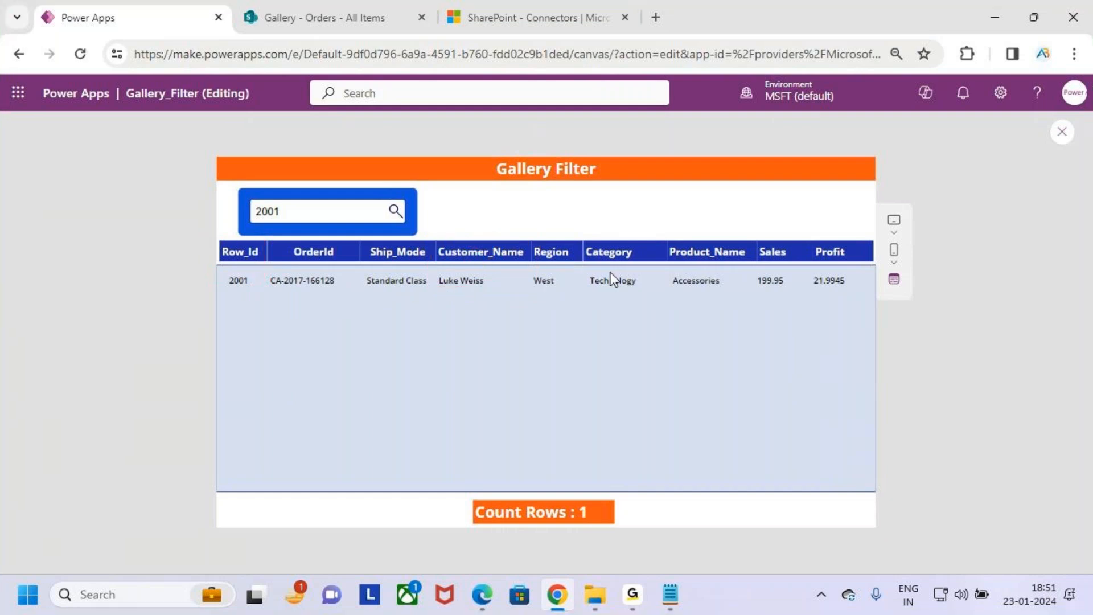
- Exit the preview and append an || operator after the Row_Id StartsWith condition in the data gallery's Items formula
click(1062, 132)
click(689, 421)
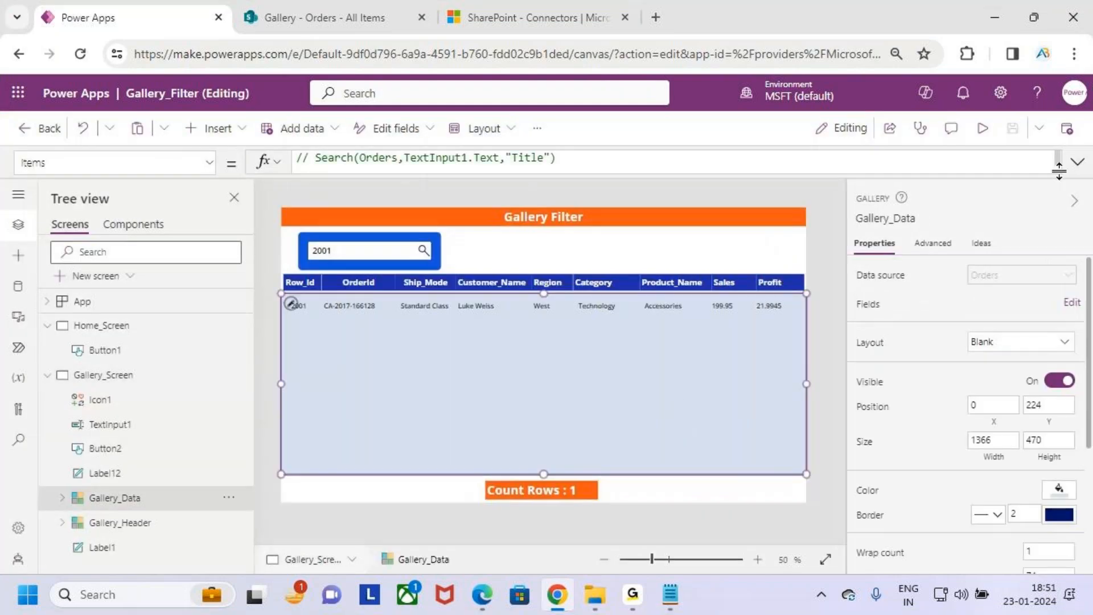
click(1078, 162)
click(642, 193)
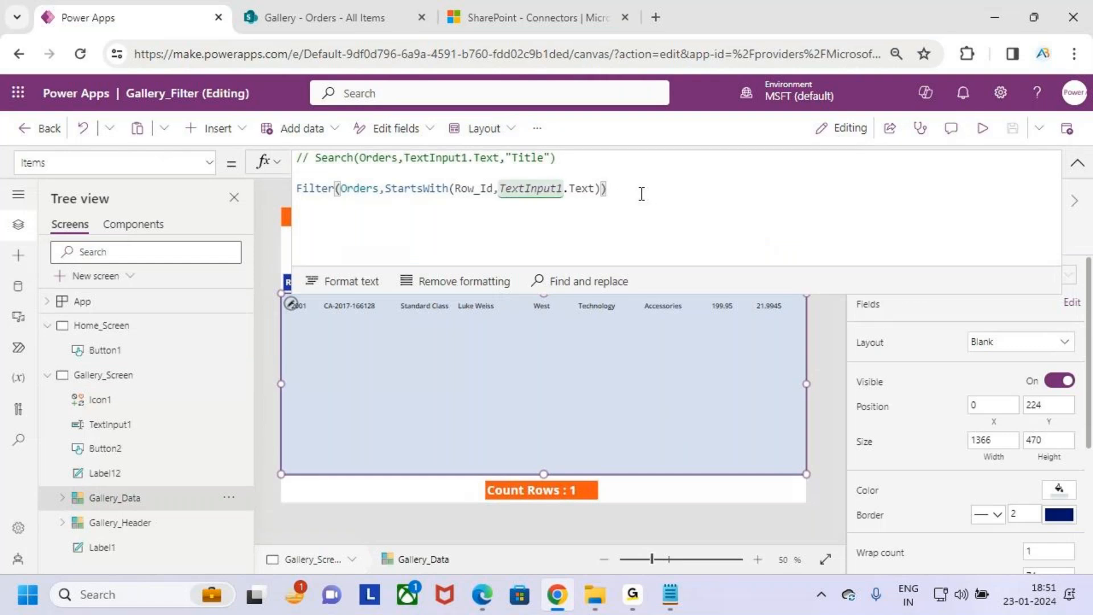
text('')
key(BackSpace)
key(BackSpace)
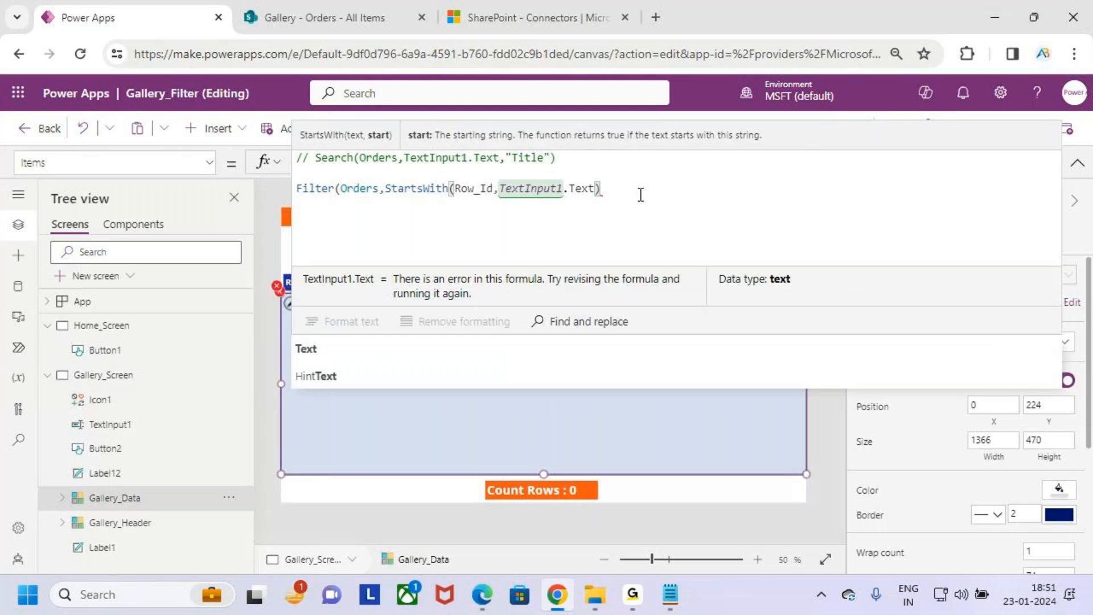
key(BackSpace)
key(BackSpace)
text() ||)
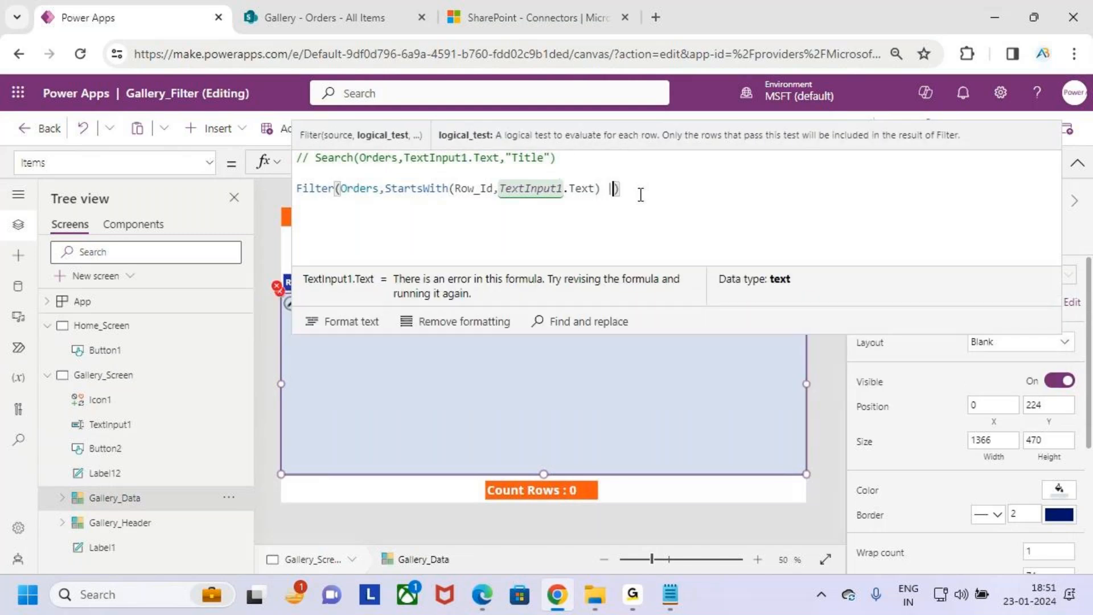
text( starts)
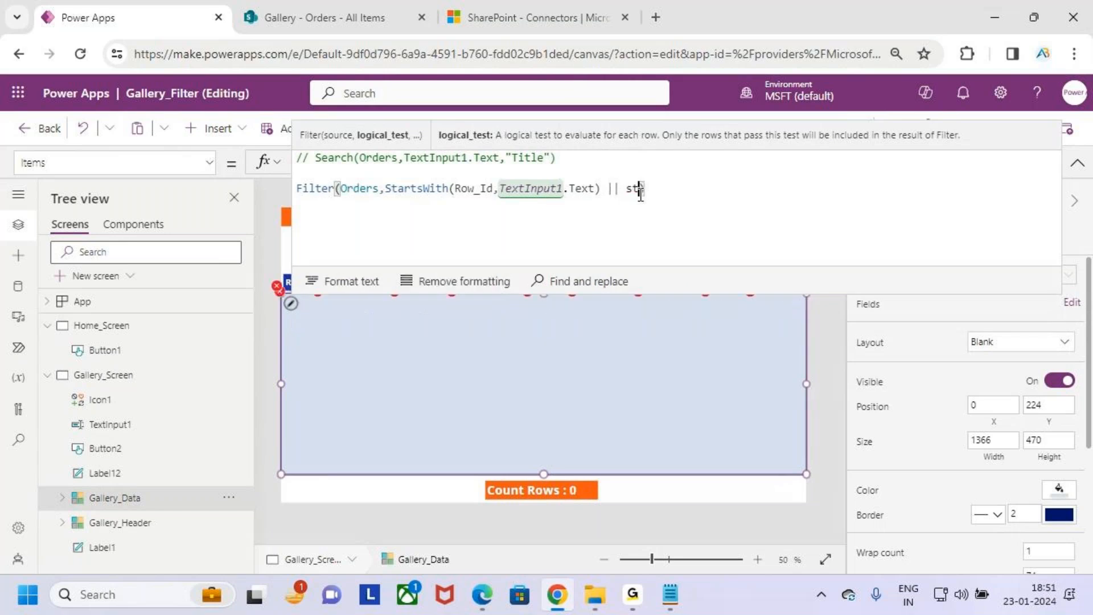
- Add StartsWith(Customer_Name,TextInput1.Text) as the second Filter condition, close the Filter parenthesis, and collapse the formula
key(Tab)
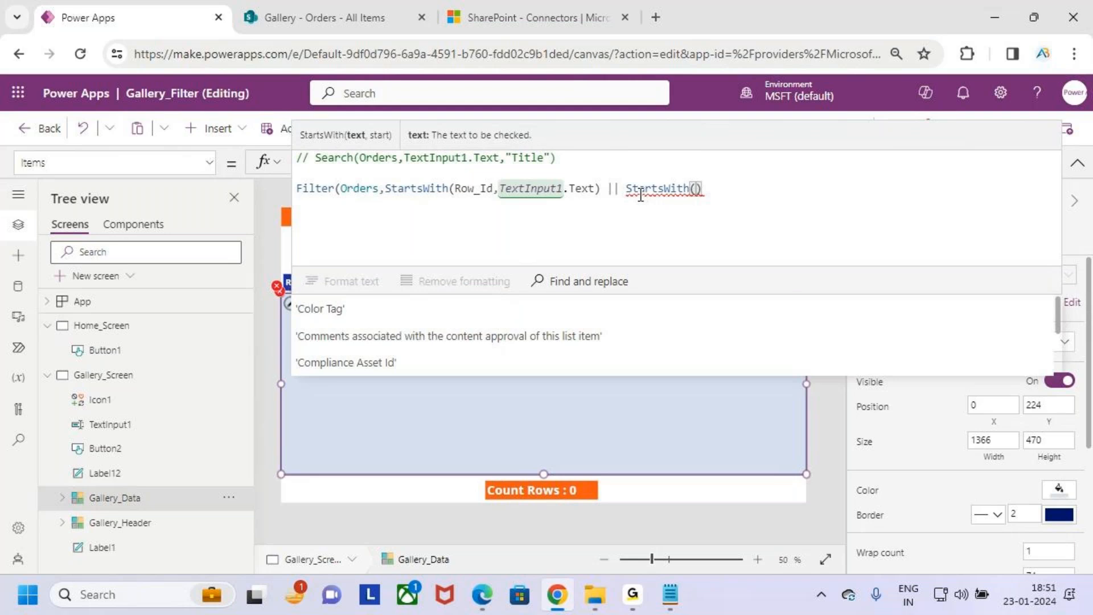
text(c)
text(ust)
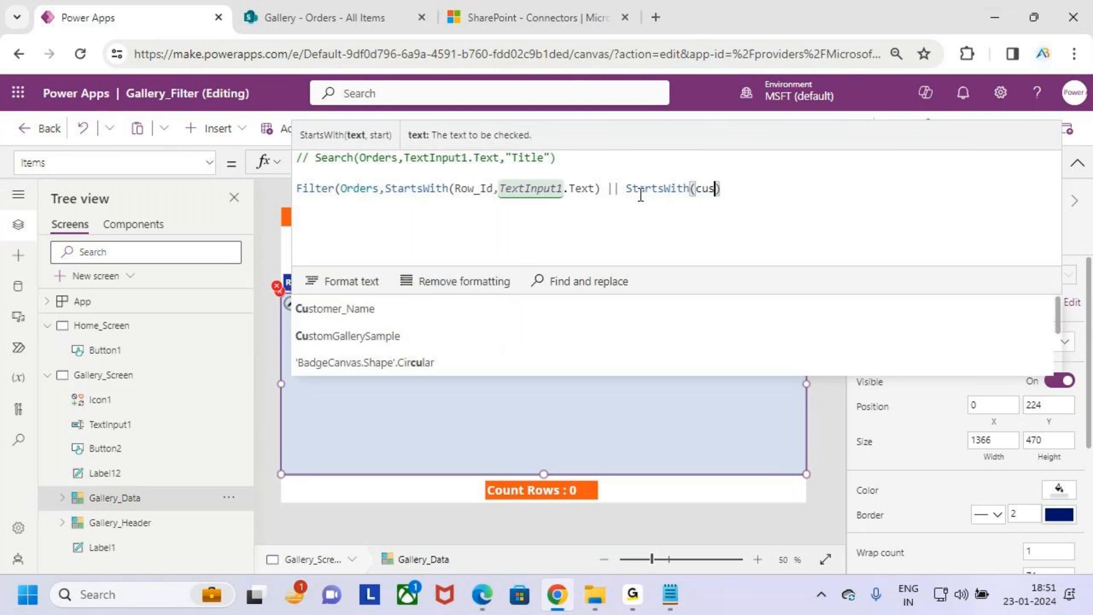
key(Tab)
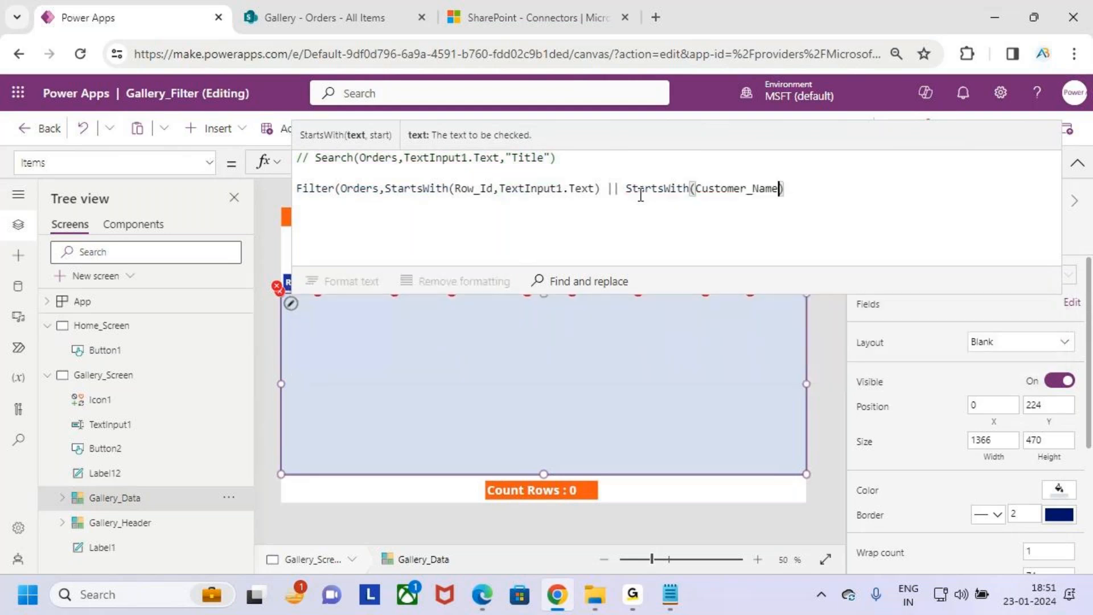
text(,TextInput1)
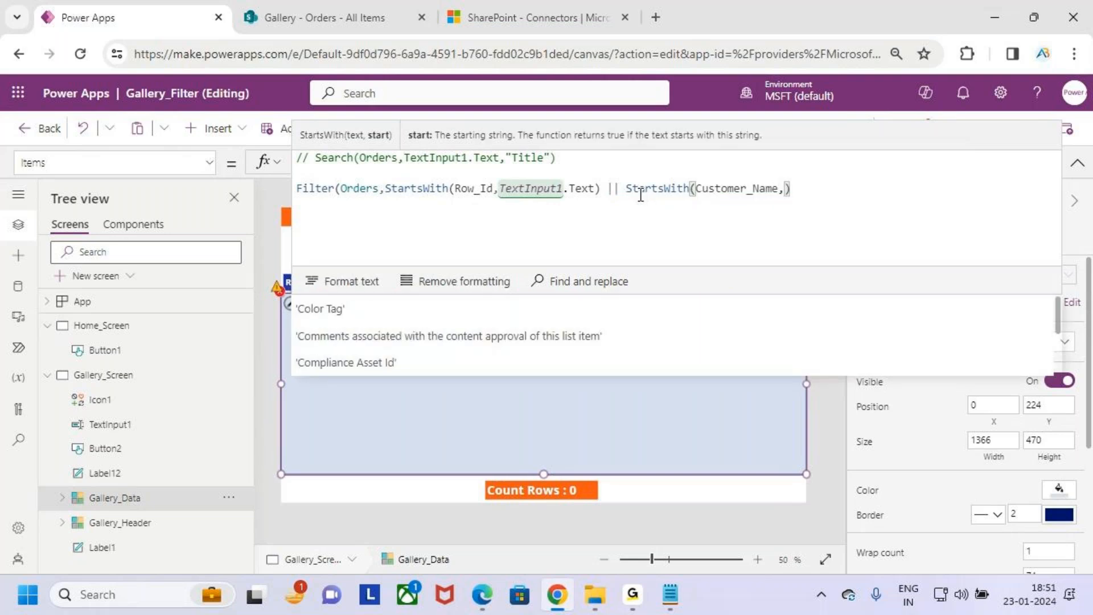
text(.text)
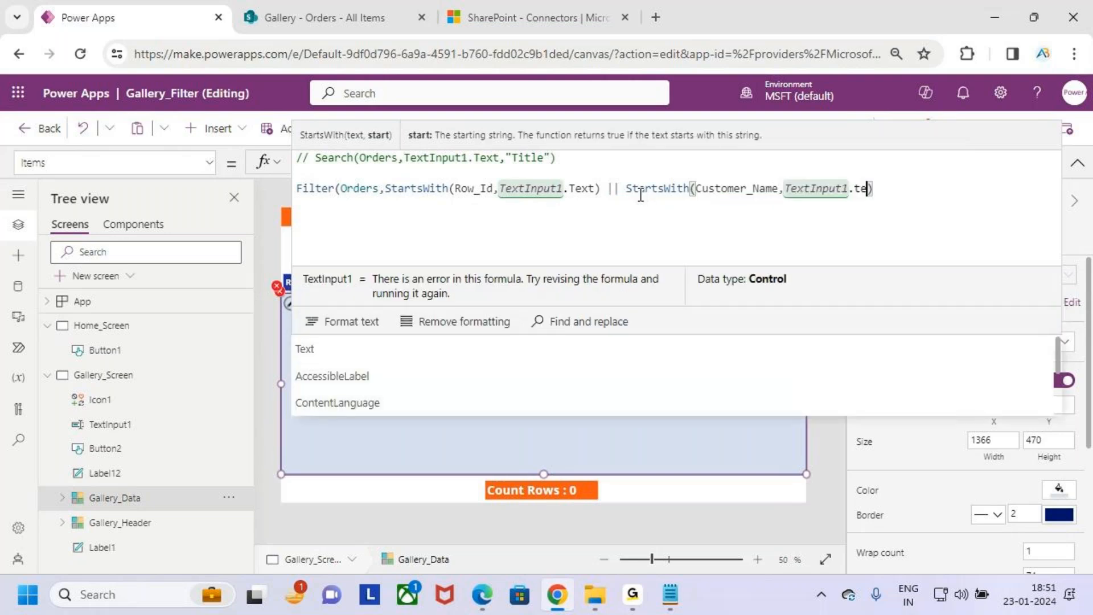
key(Tab)
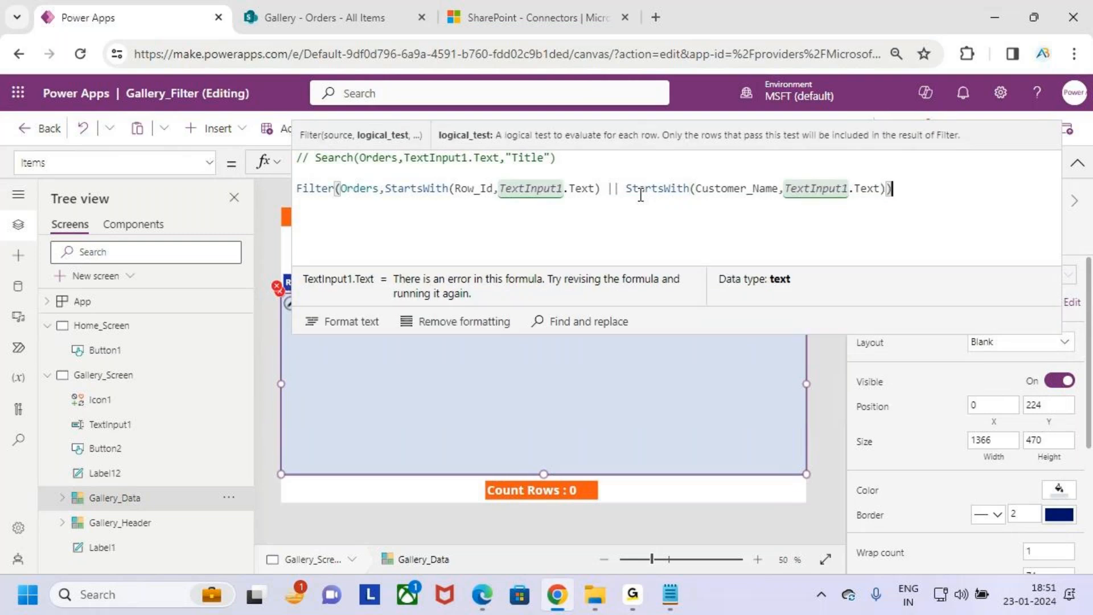
text())
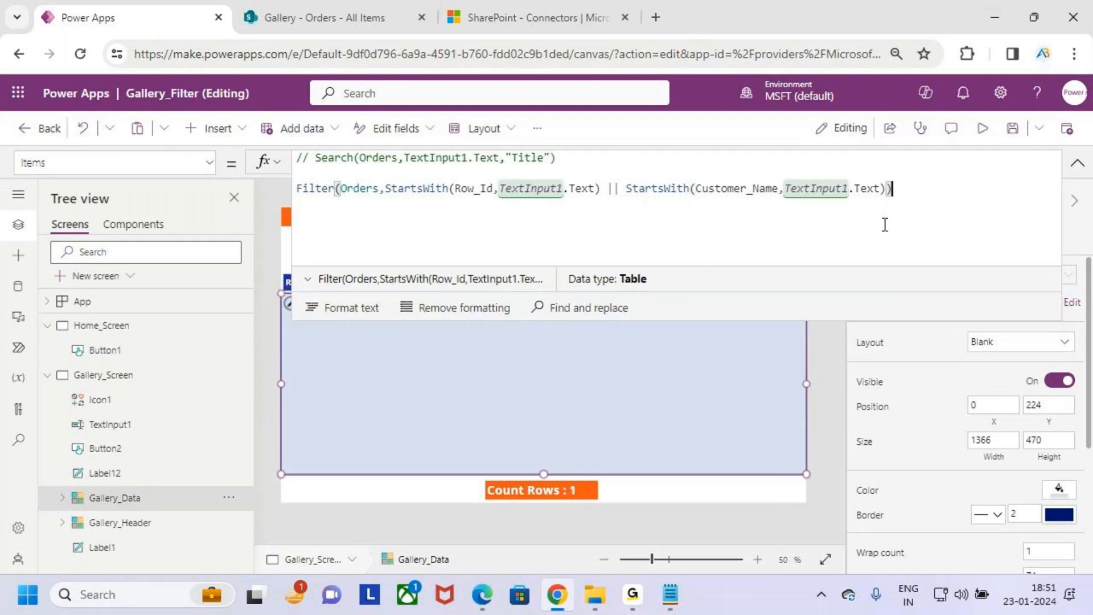
click(1077, 165)
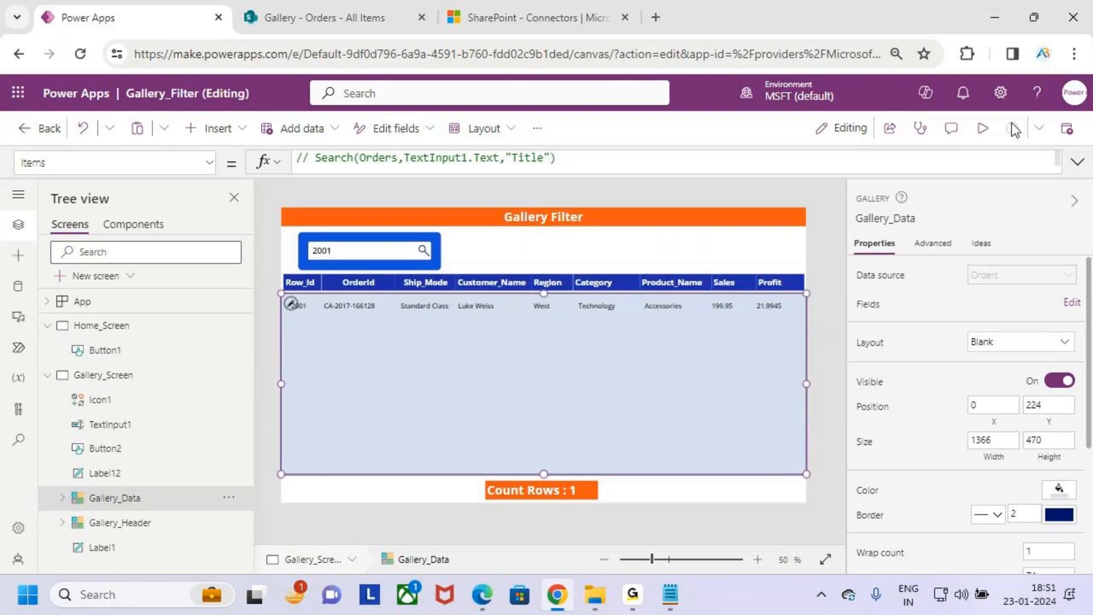
- Preview the app and search the gallery for row 2000, followed by row 2001
click(983, 131)
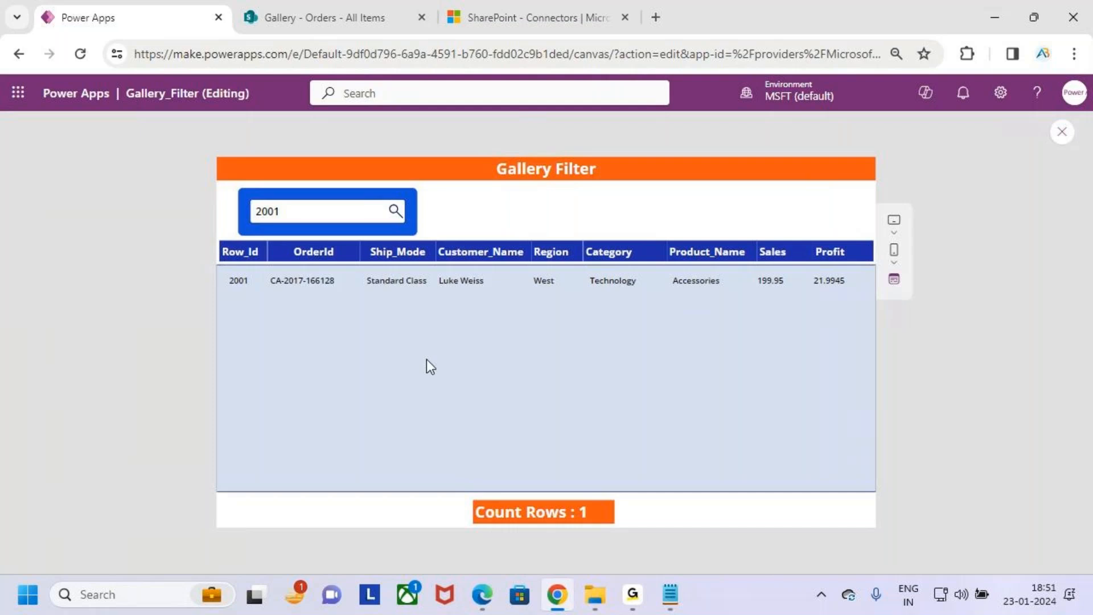
click(314, 212)
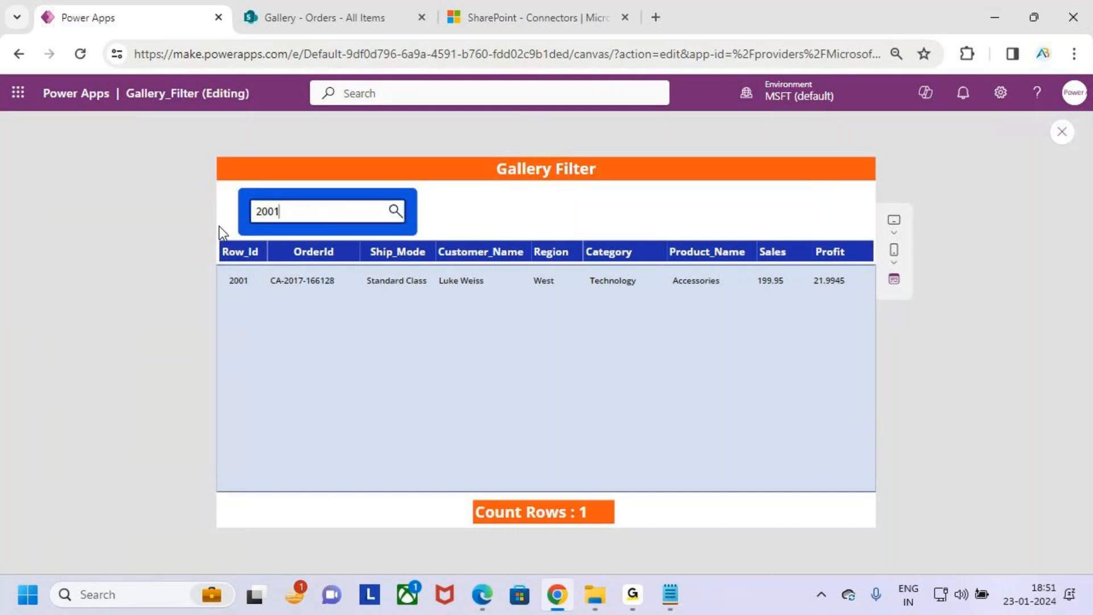
key(BackSpace)
key(BackSpace)
key(BackSpace)
key(BackSpace)
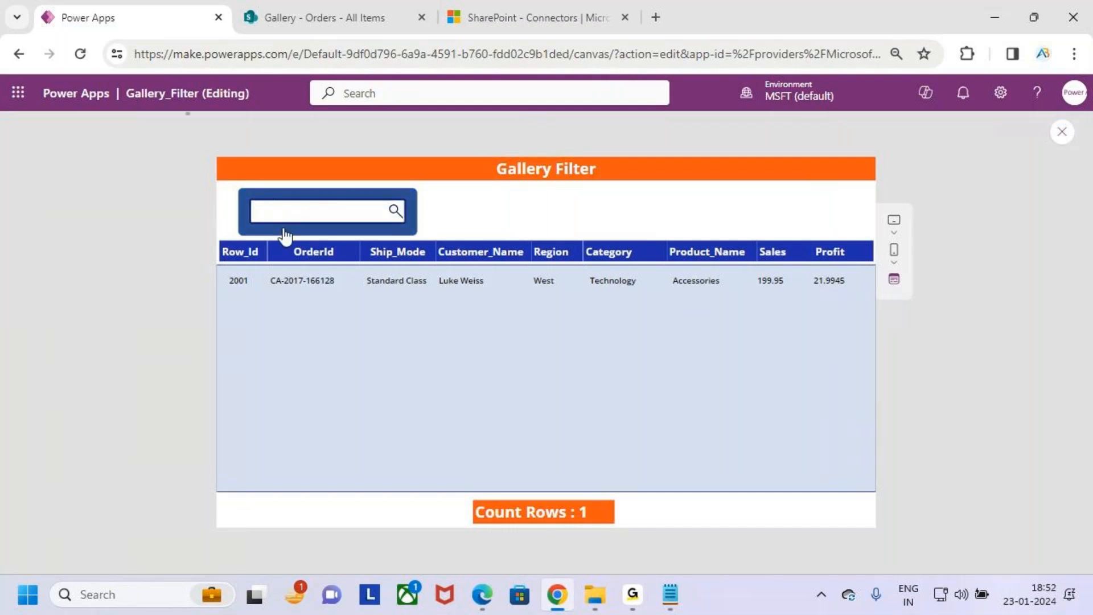
text(2000)
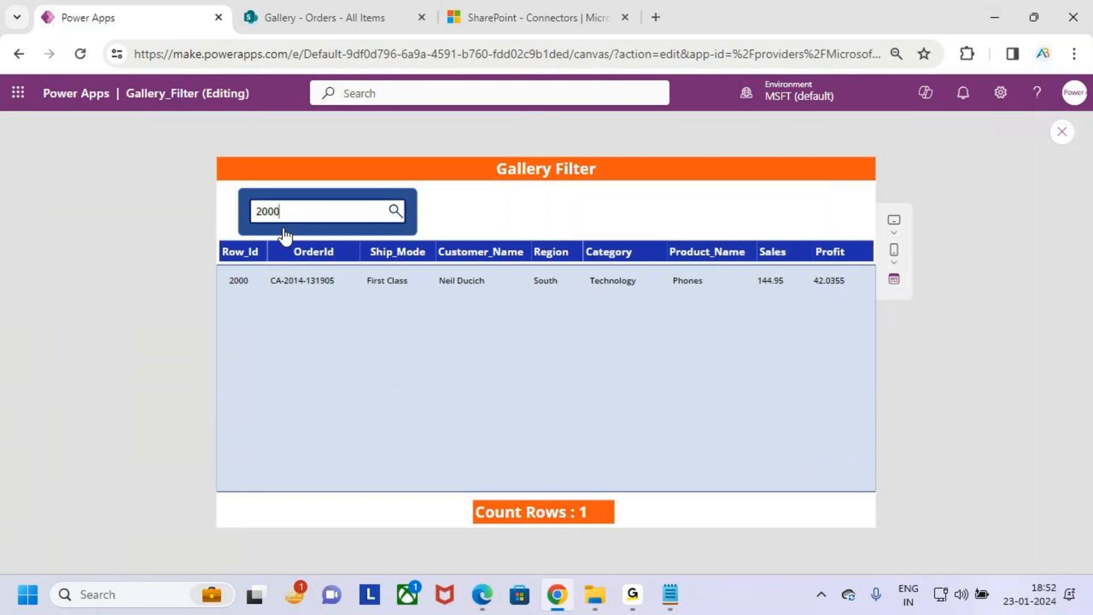
key(BackSpace)
text(1)
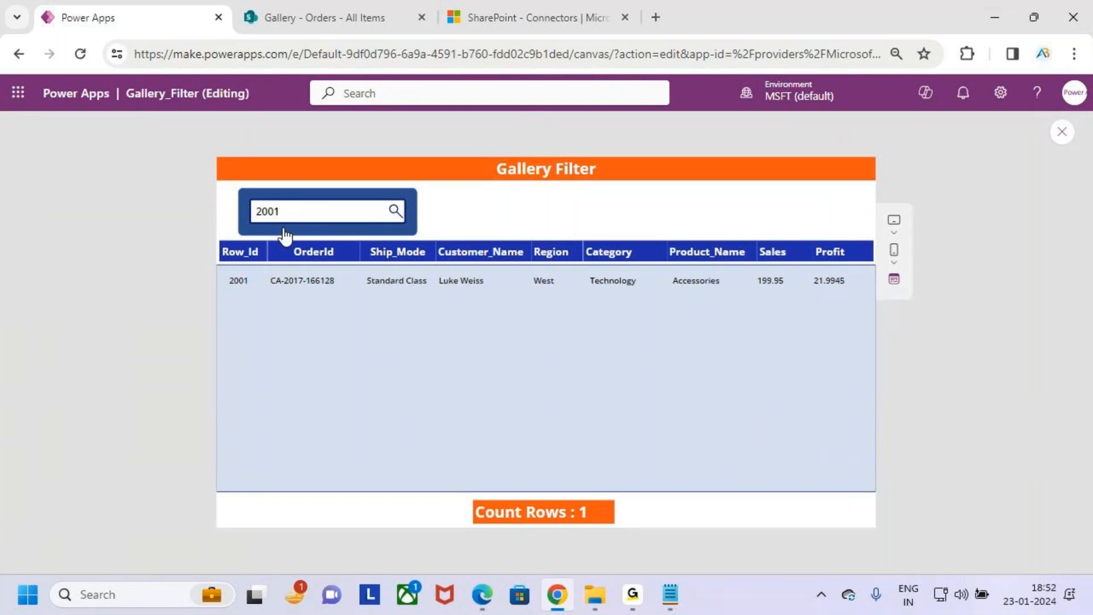
- Search the gallery for 201, and replace the search text with 2050
key(BackSpace)
text(10)
key(BackSpace)
key(BackSpace)
key(BackSpace)
text(10)
key(BackSpace)
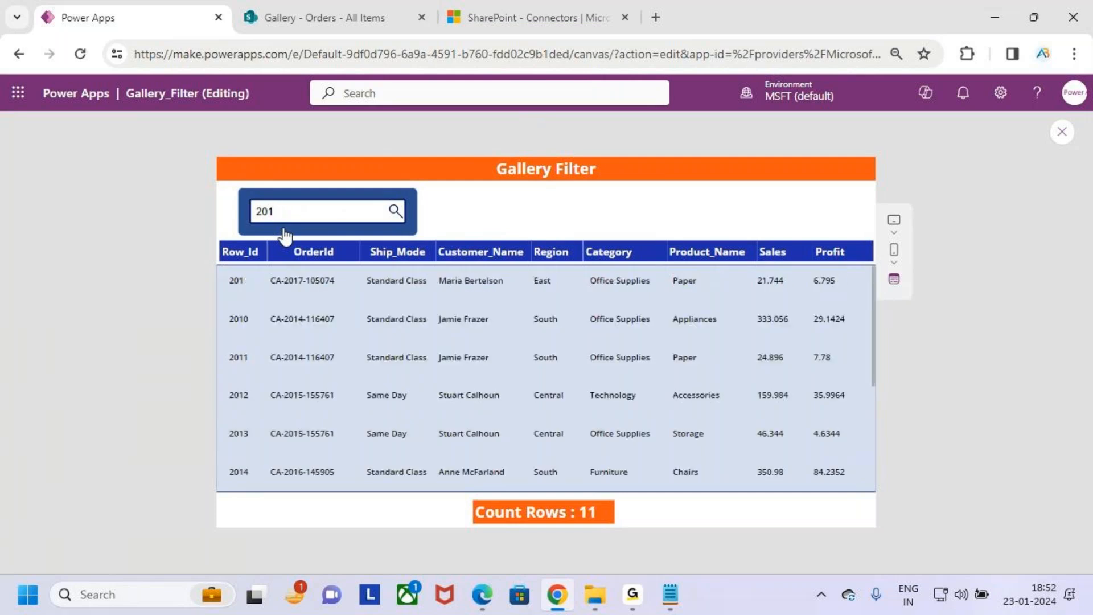
key(BackSpace)
text(50)
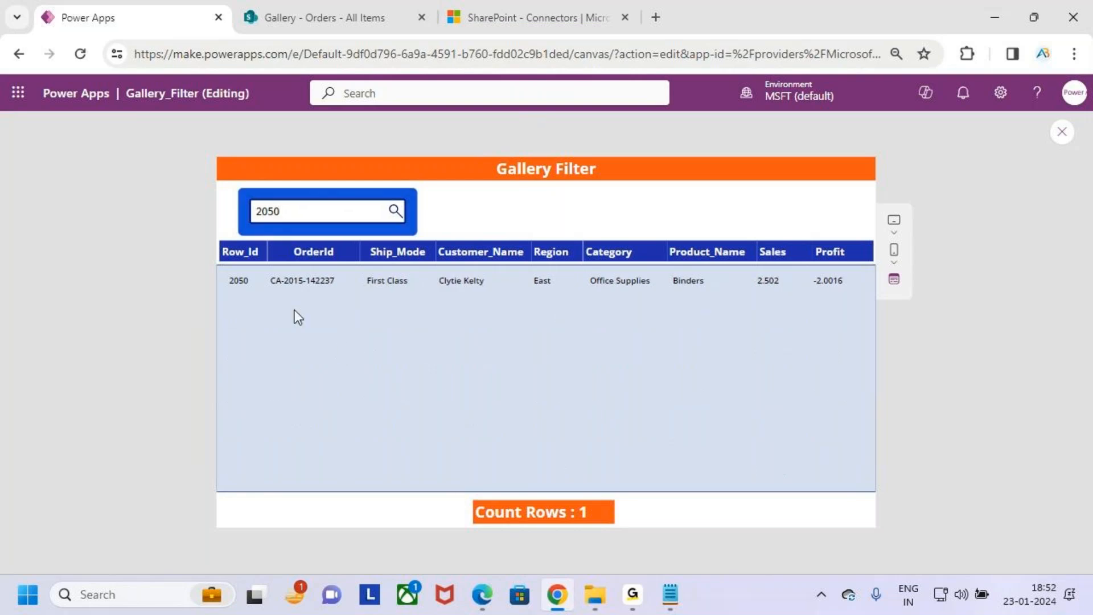
- Mark the customer name and underline the Row_Id of record 2050 with the pen, and clear the drawings
key(ctrl+2)
drag(432, 268, 524, 295)
key(Escape)
key(ctrl+2)
drag(224, 293, 266, 289)
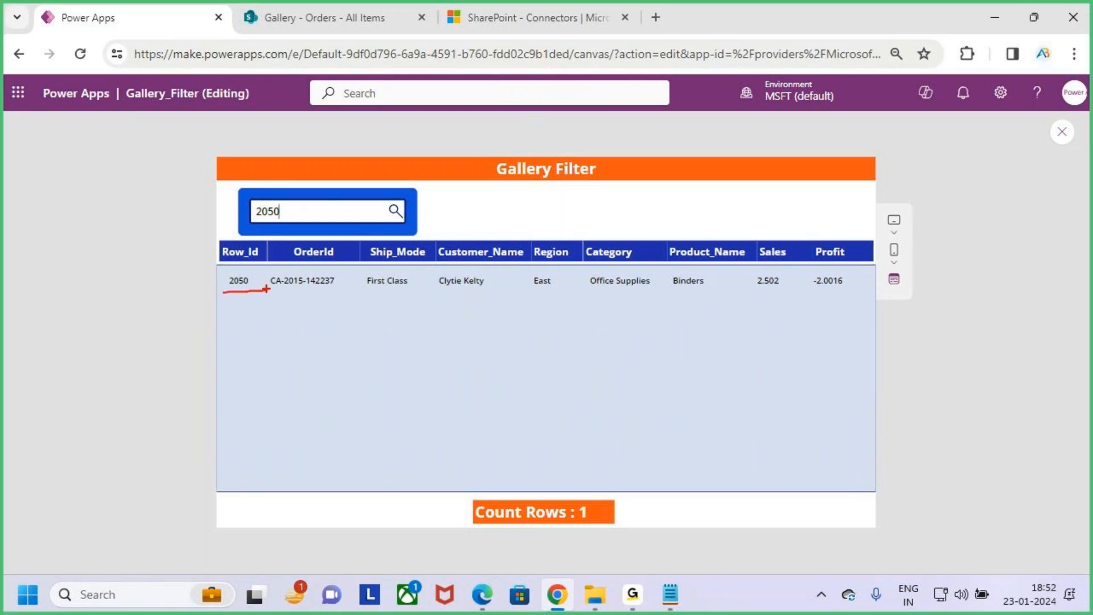
mouse_move(448, 292)
mouse_down()
mouse_move(508, 290)
mouse_move(439, 287)
mouse_up()
key(ctrl+c)
key(Escape)
- Clear the search text, browse the unfiltered gallery, and paste the customer's full name from record 2050 into the search box
drag(302, 213, 242, 213)
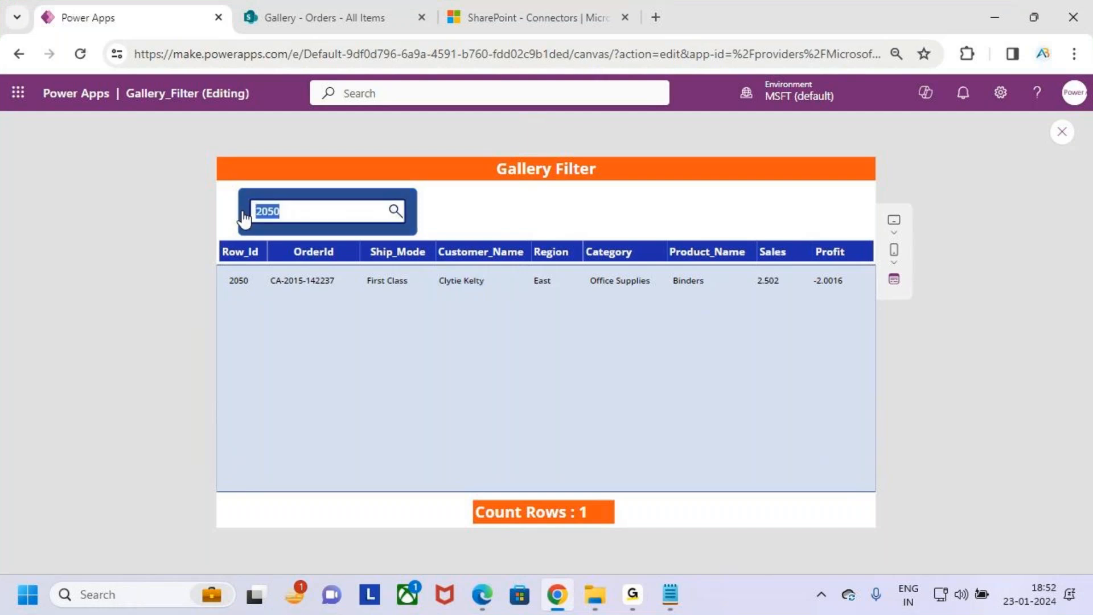
key(BackSpace)
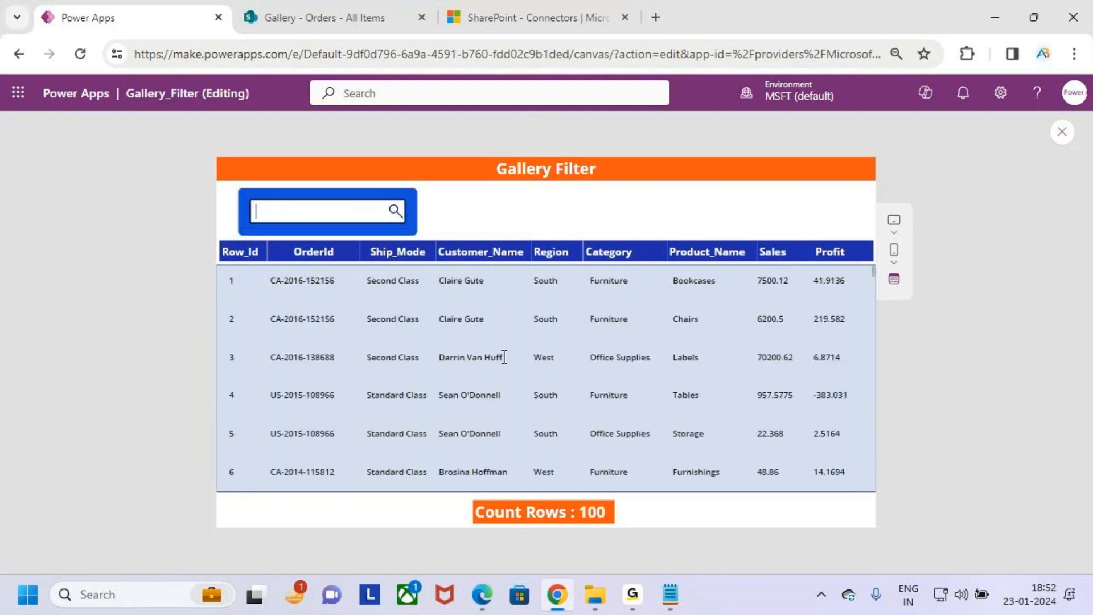
scroll(513, 359, down, 3)
scroll(545, 365, up, 3)
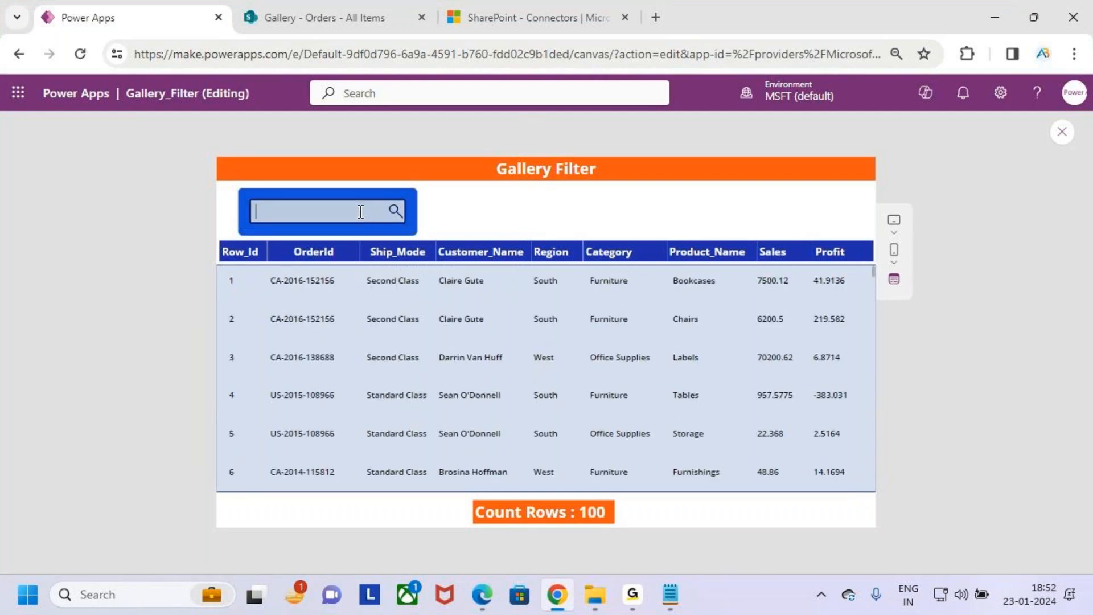
click(360, 212)
key(ctrl+v)
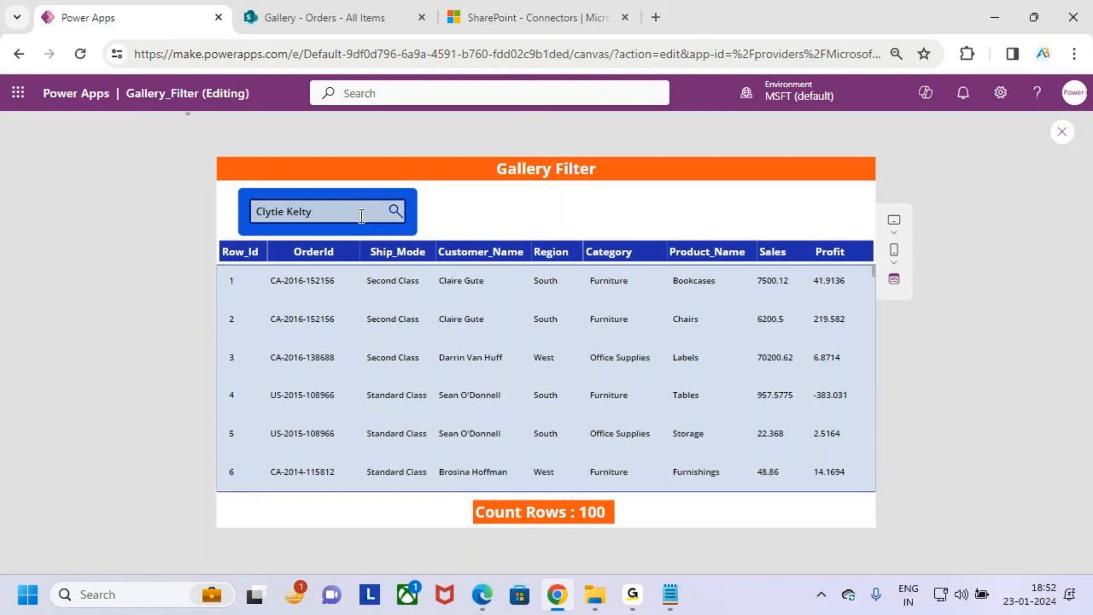
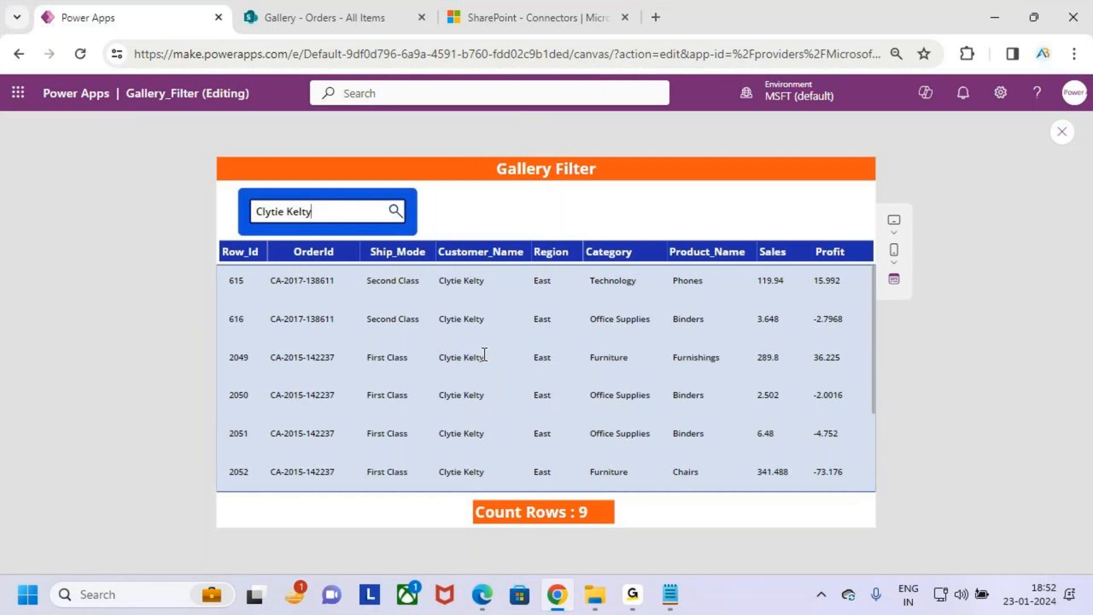
- Browse the search results, point an arrow at the search text, box the Customer_Name values with the pen, and clear the drawings
scroll(487, 369, down, 3)
scroll(488, 370, up, 3)
key(ctrl+plus)
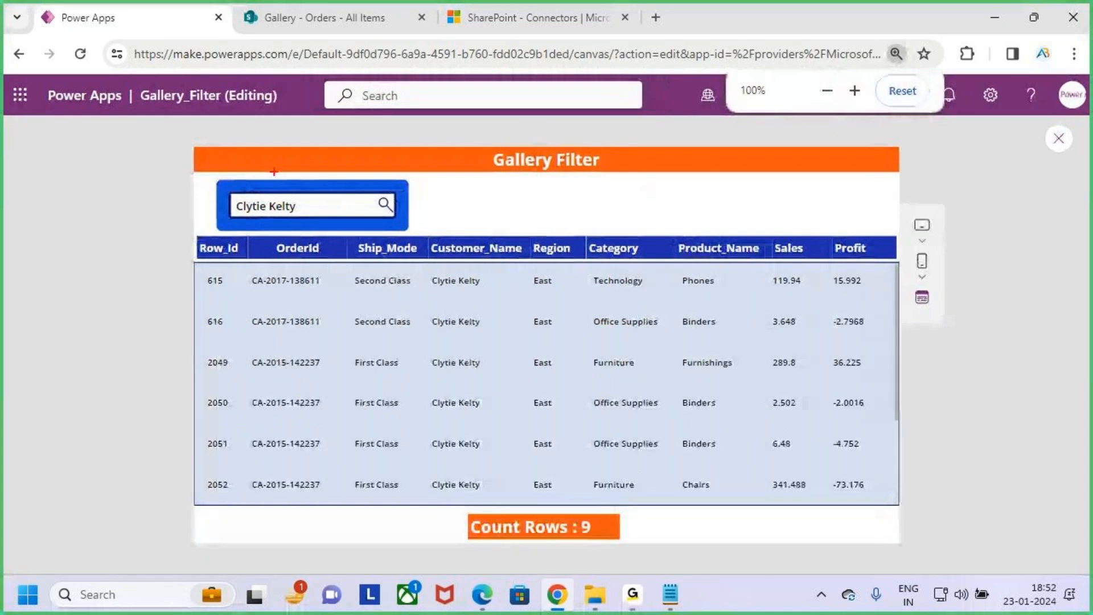
drag(270, 197, 268, 205)
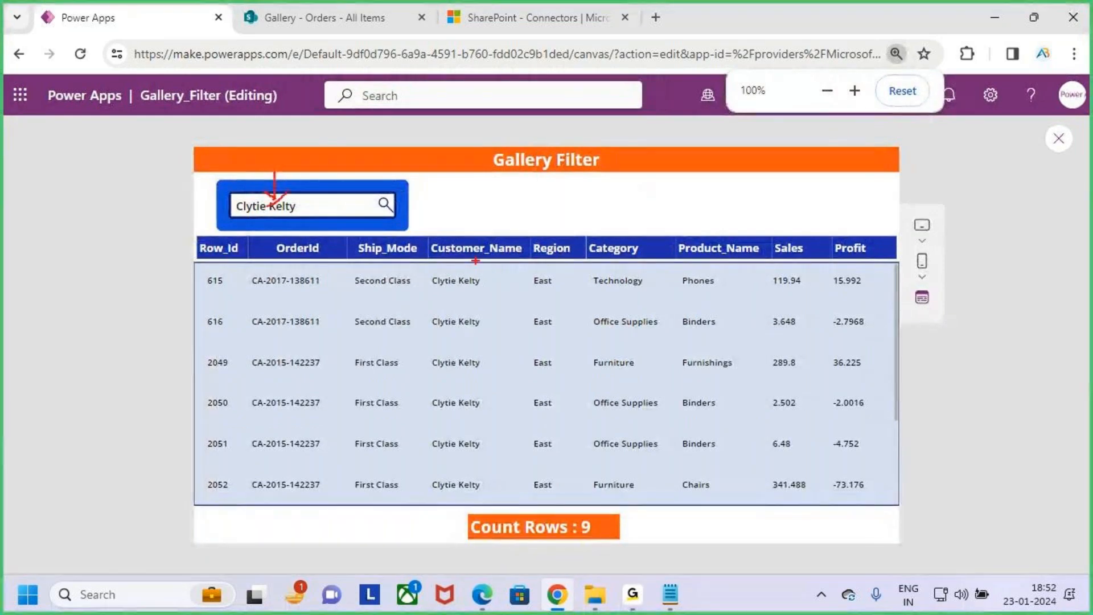
drag(427, 271, 491, 469)
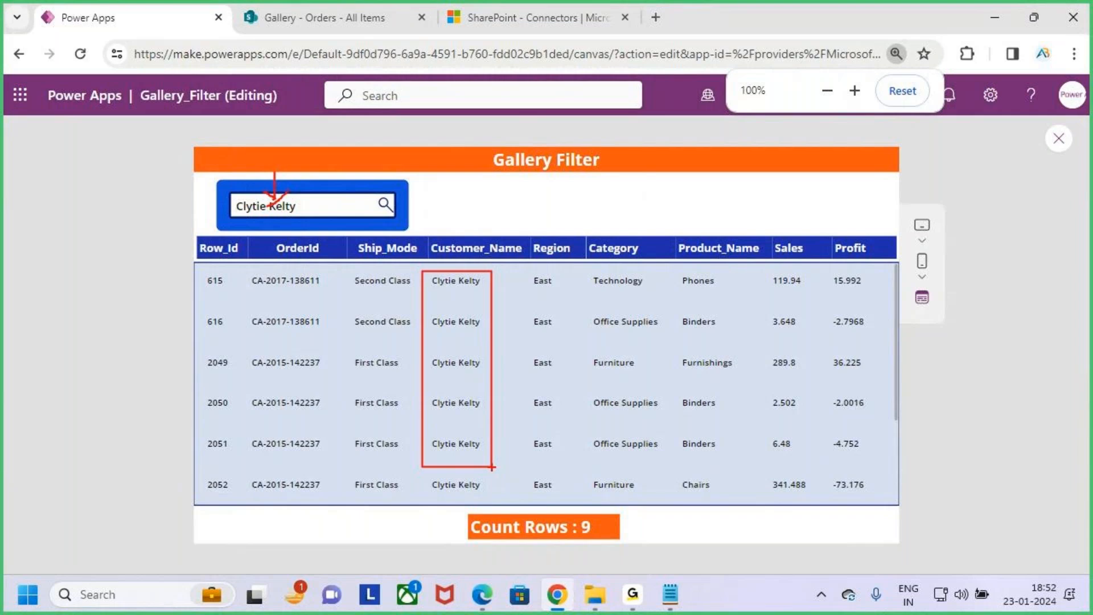
key(Escape)
- Review the matching records down to row 2083, underline the customer name of record 2050 with the pen, and clear the drawing
key(ctrl+plus)
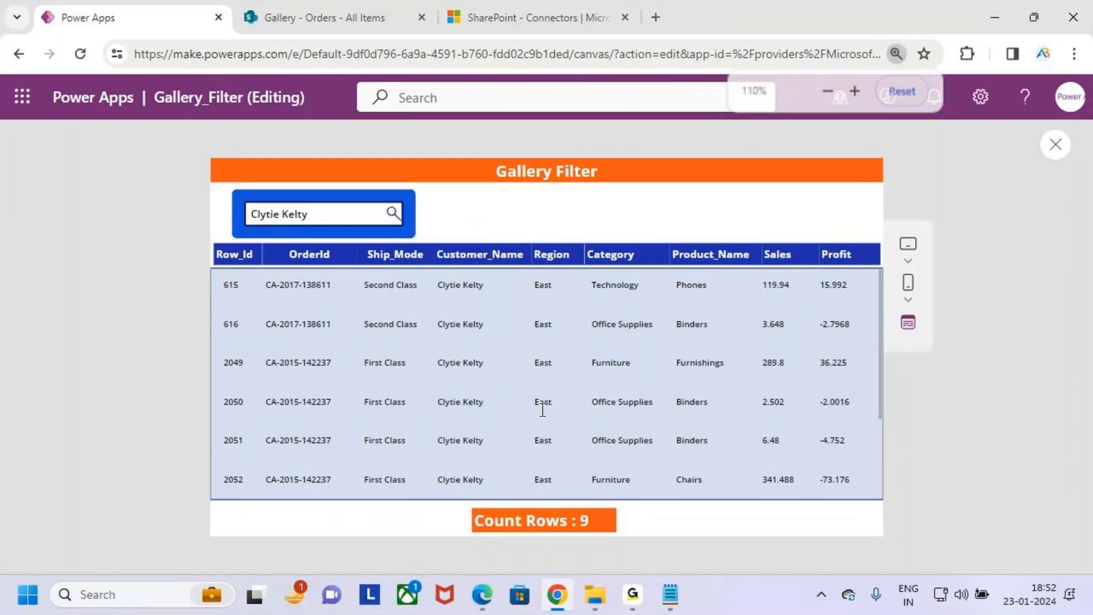
key(ctrl+minus)
scroll(480, 354, down, 3)
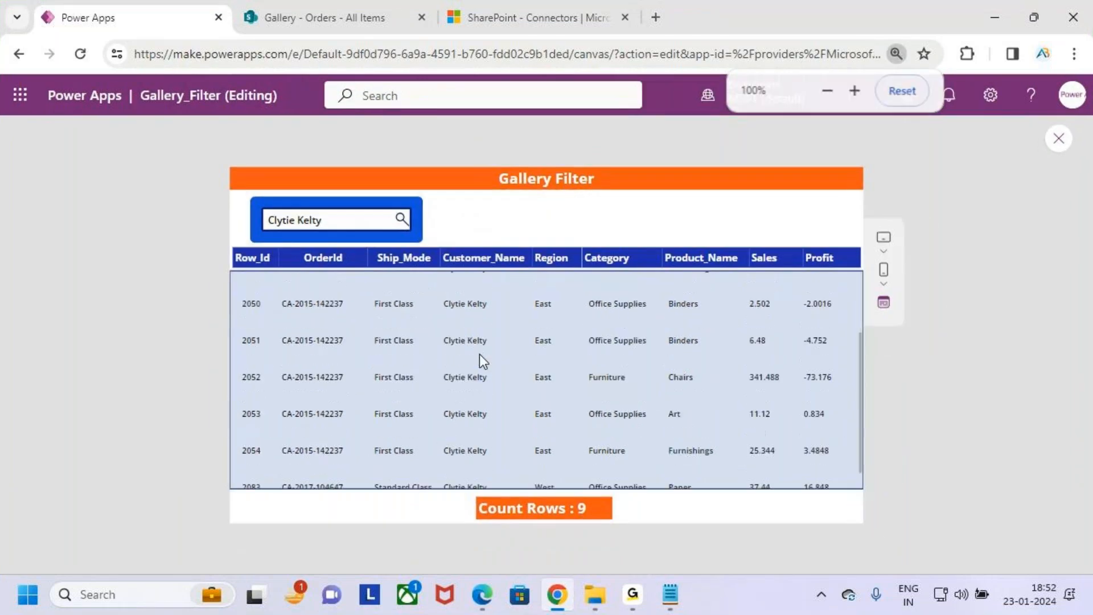
scroll(487, 392, down, 1)
scroll(488, 392, up, 1)
scroll(487, 395, down, 1)
key(ctrl+2)
drag(467, 291, 499, 290)
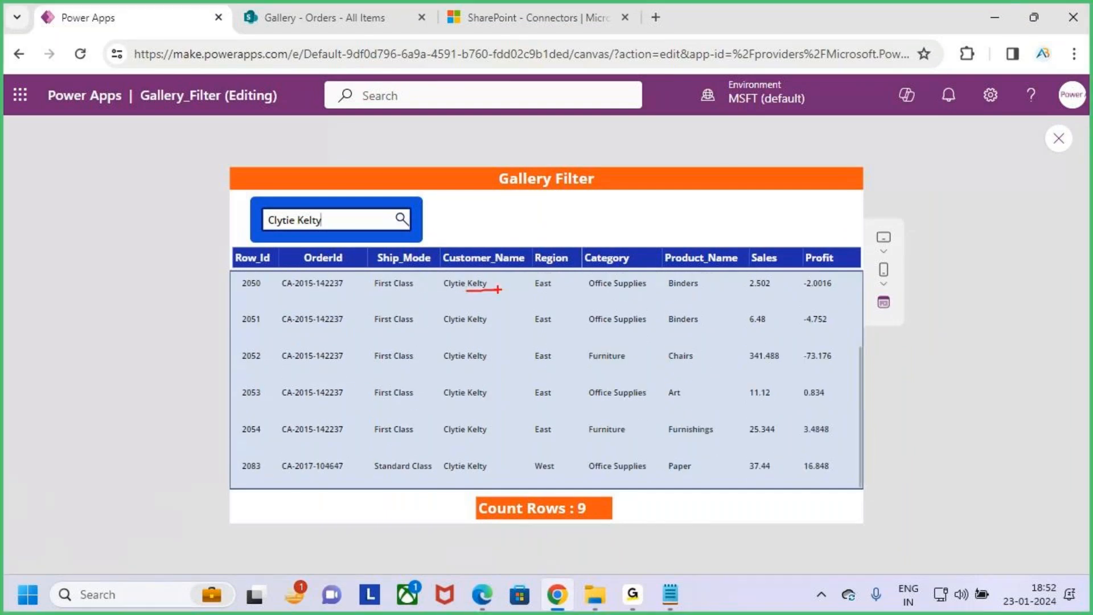
key(Escape)
- Clear the search text and browse the unfiltered gallery records
key(BackSpace)
key(BackSpace)
key(BackSpace)
key(BackSpace)
key(BackSpace)
key(BackSpace)
key(BackSpace)
key(BackSpace)
key(BackSpace)
key(BackSpace)
key(BackSpace)
key(BackSpace)
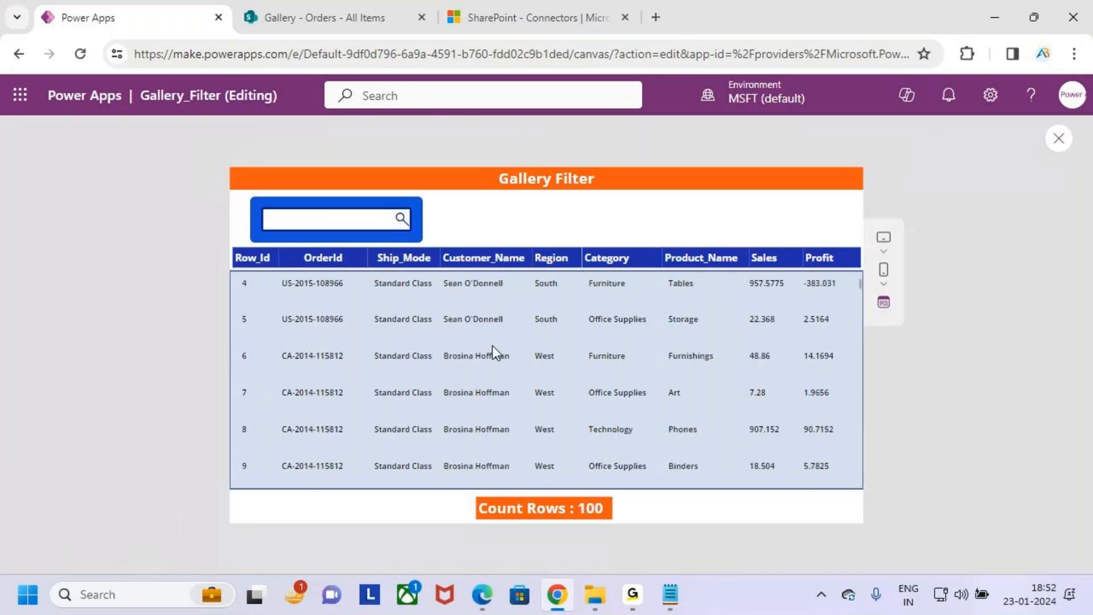
scroll(500, 343, up, 3)
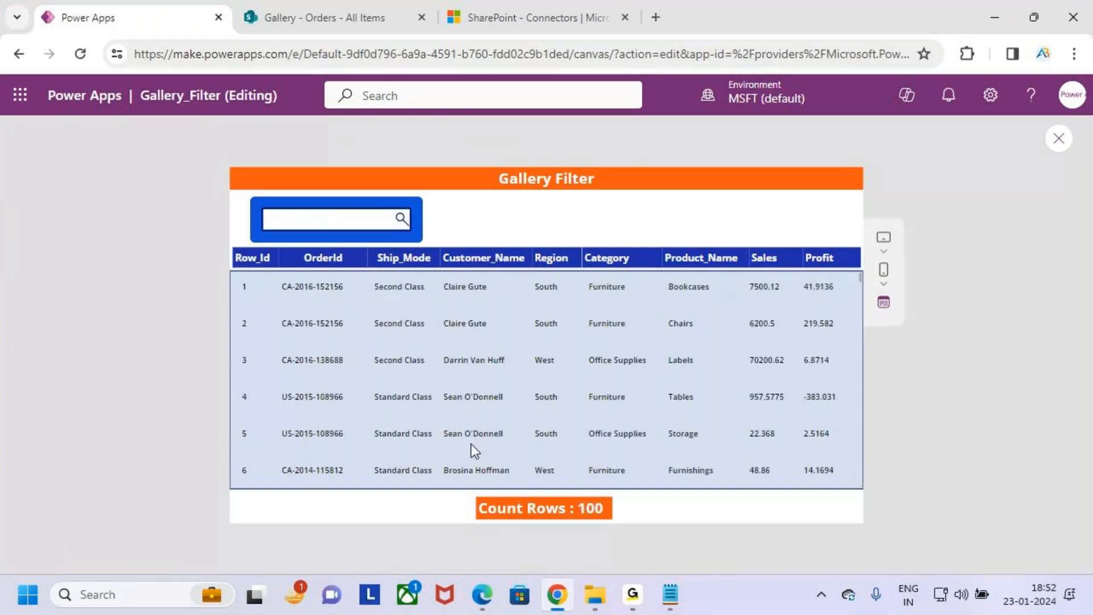
scroll(524, 433, down, 5)
scroll(531, 429, down, 10)
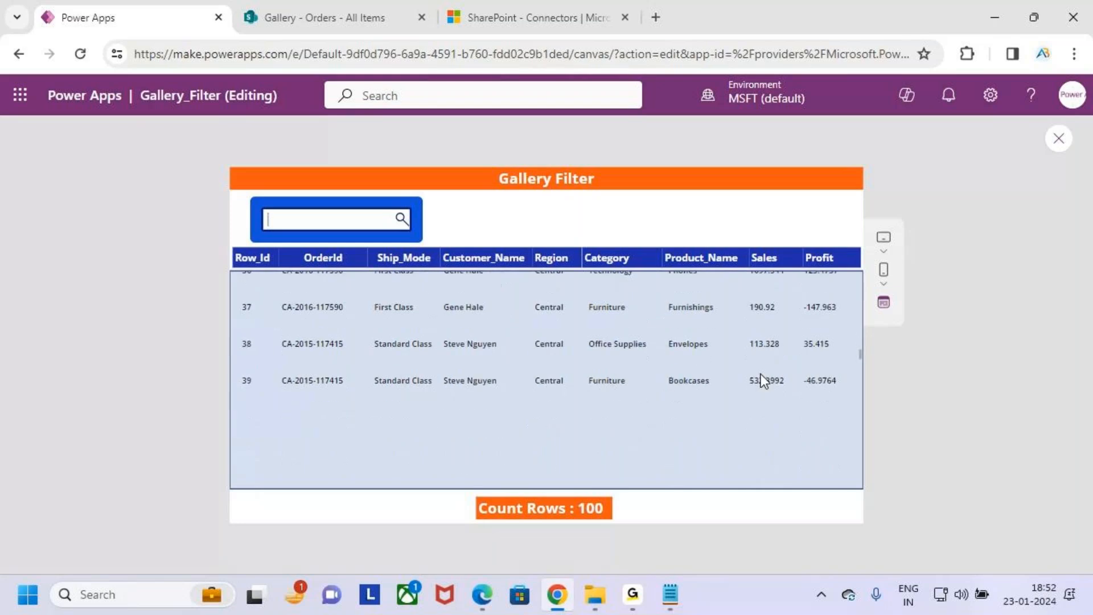
drag(860, 354, 860, 398)
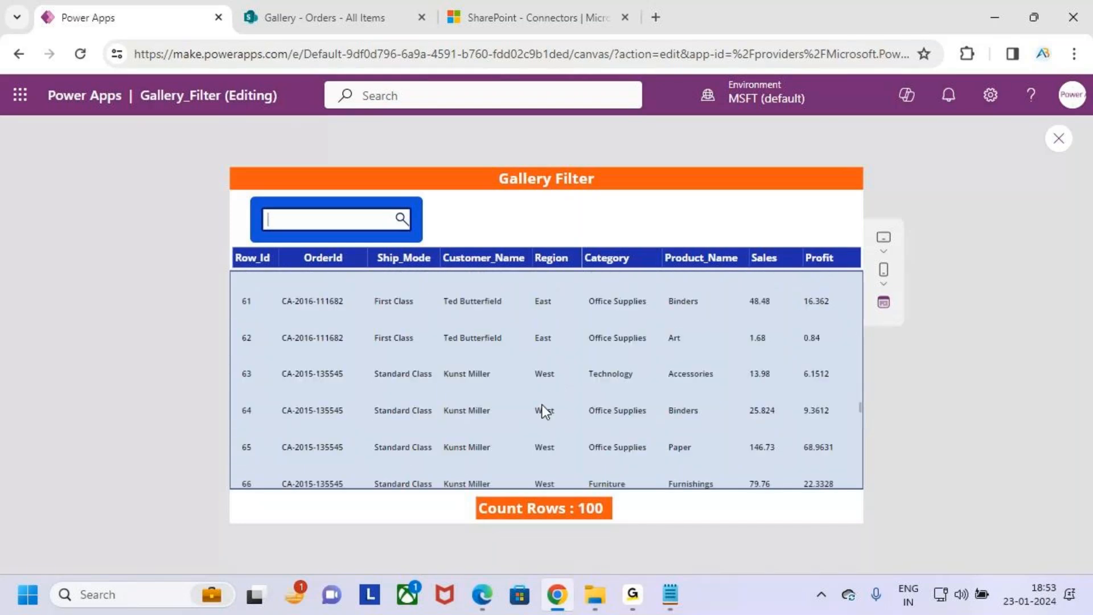
- Copy the customer's full name from record 73 and paste it into the gallery's search box
drag(488, 414, 480, 414)
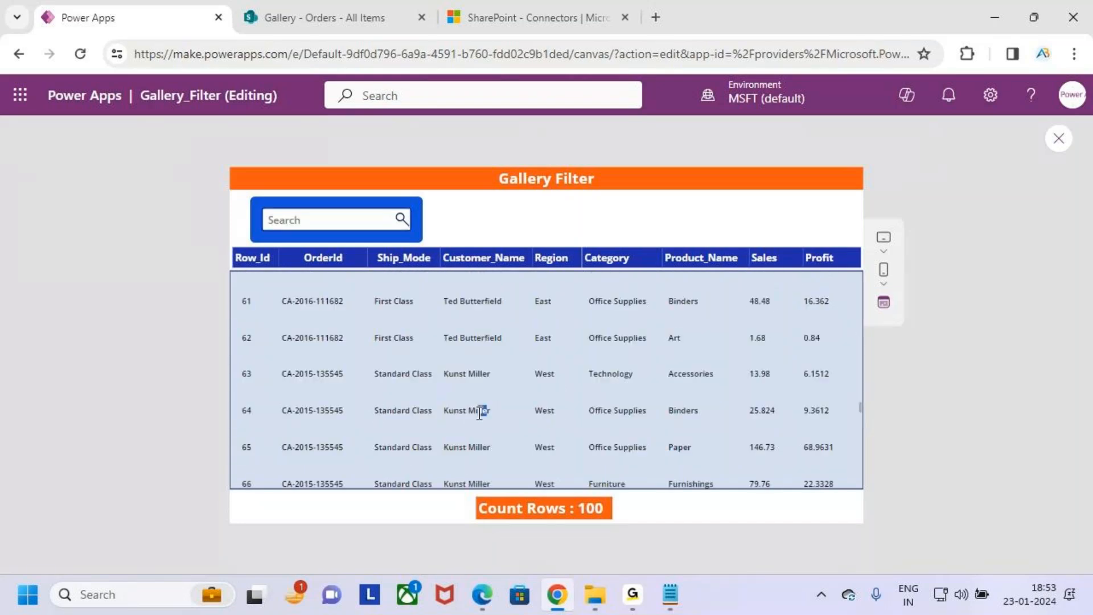
drag(504, 337, 448, 341)
scroll(488, 422, down, 5)
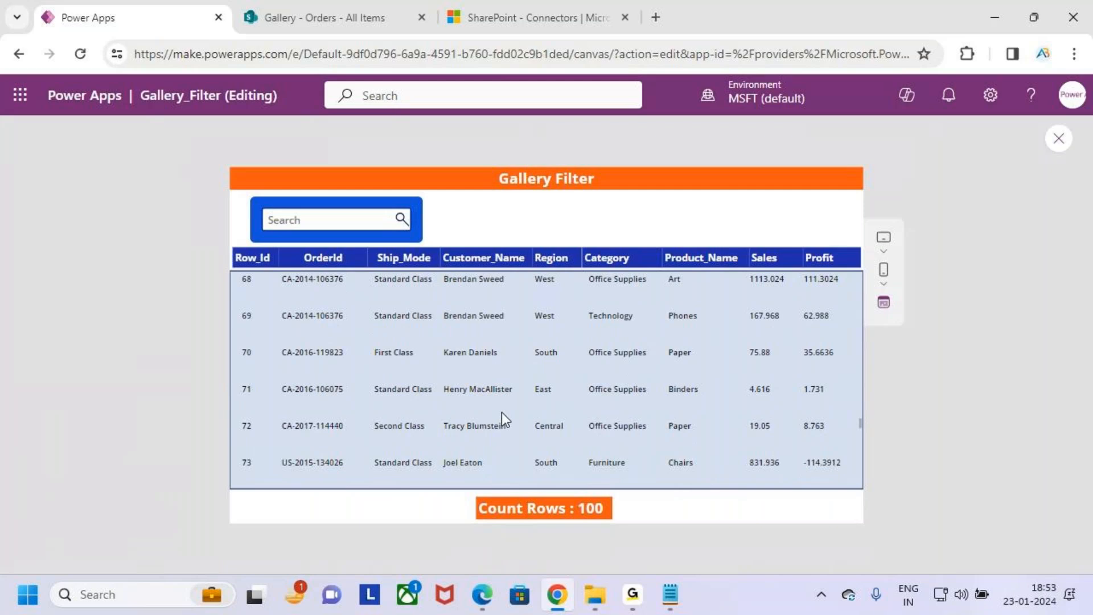
drag(482, 463, 435, 462)
key(ctrl+c)
click(308, 220)
key(ctrl+v)
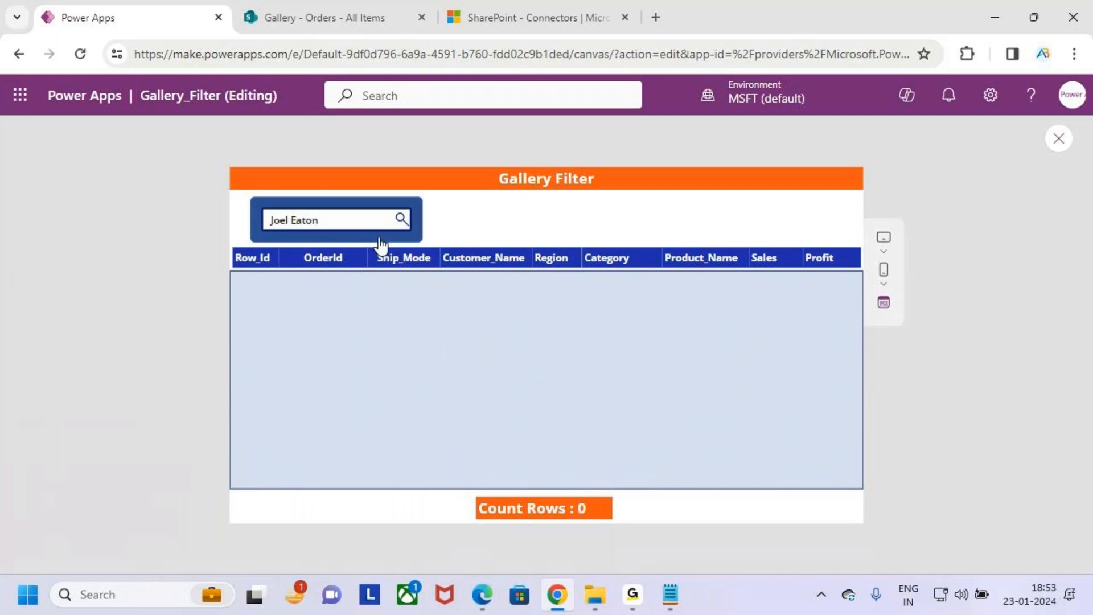
- Clear the pasted search text and enter the full customer name of record 73 manually, starting in lowercase
key(BackSpace)
key(BackSpace)
key(BackSpace)
key(BackSpace)
key(BackSpace)
key(BackSpace)
key(BackSpace)
key(BackSpace)
key(BackSpace)
key(BackSpace)
text(jo)
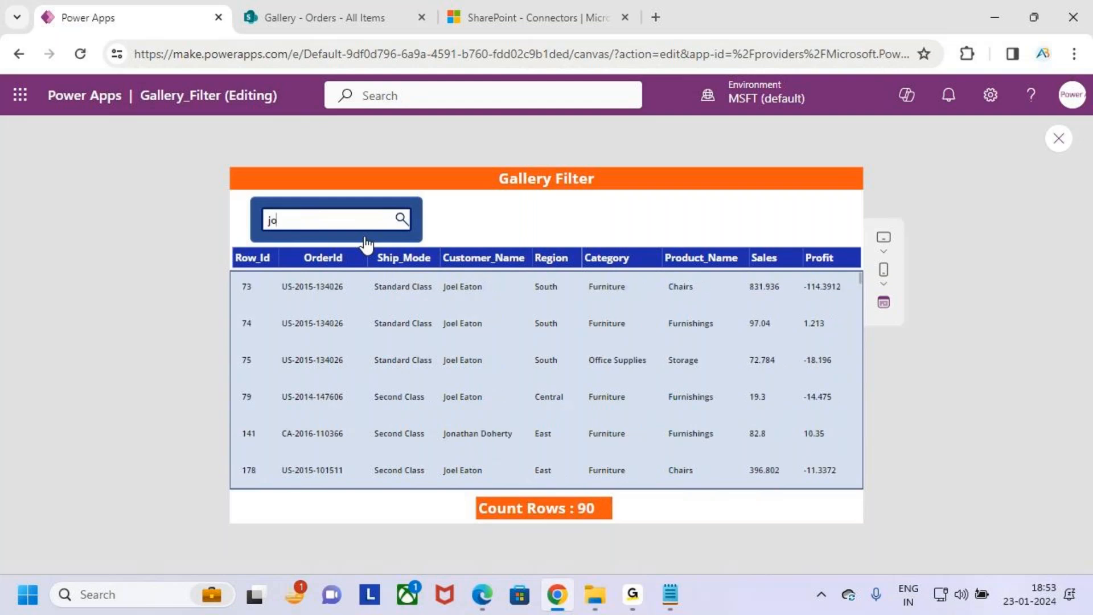
text(el)
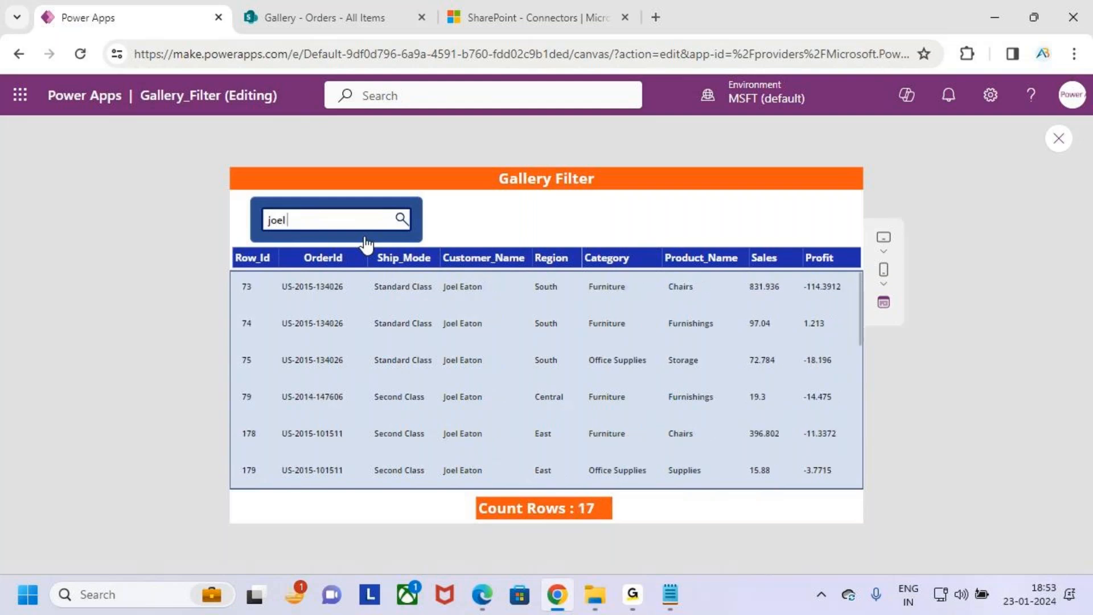
text( Eaton)
- Mark the Customer_Name column with the pen, clear the drawing, and browse the matching records
key(ctrl+2)
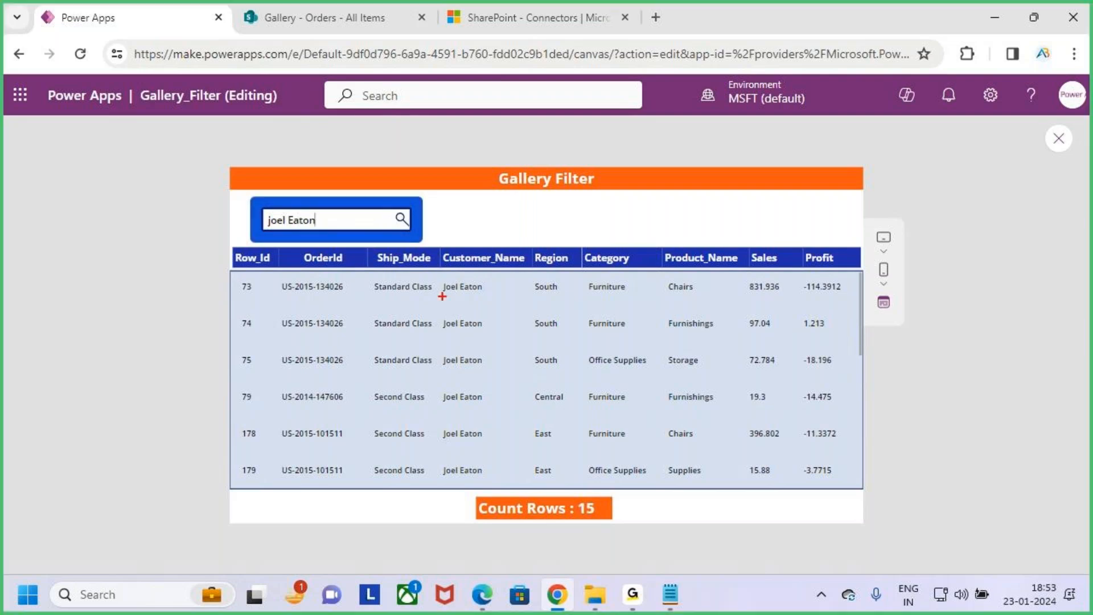
drag(464, 231, 479, 266)
key(Escape)
scroll(477, 350, down, 5)
scroll(494, 423, up, 5)
scroll(495, 422, up, 1)
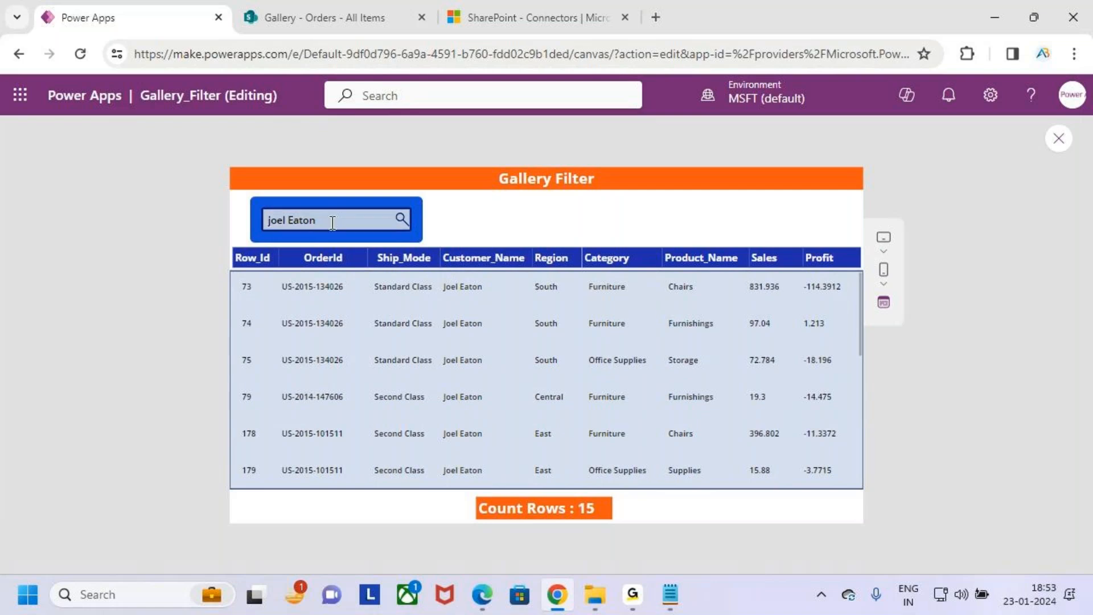
- Search the gallery for row 1000, mark its Row_Id, Customer_Name and OrderId with the pen, and clear the drawings
drag(330, 221, 254, 233)
key(BackSpace)
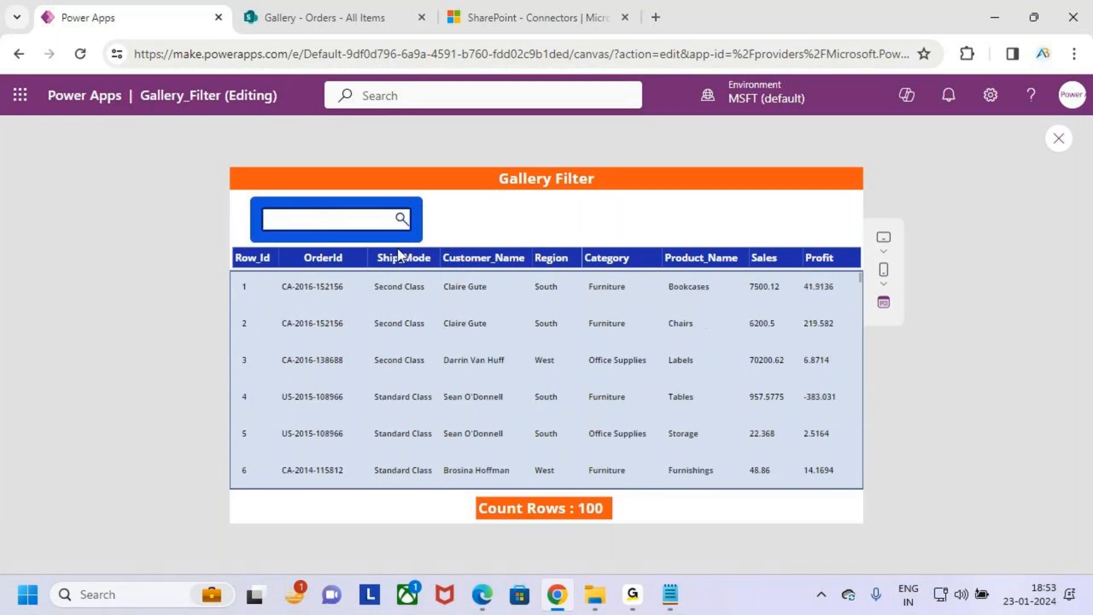
text(1000)
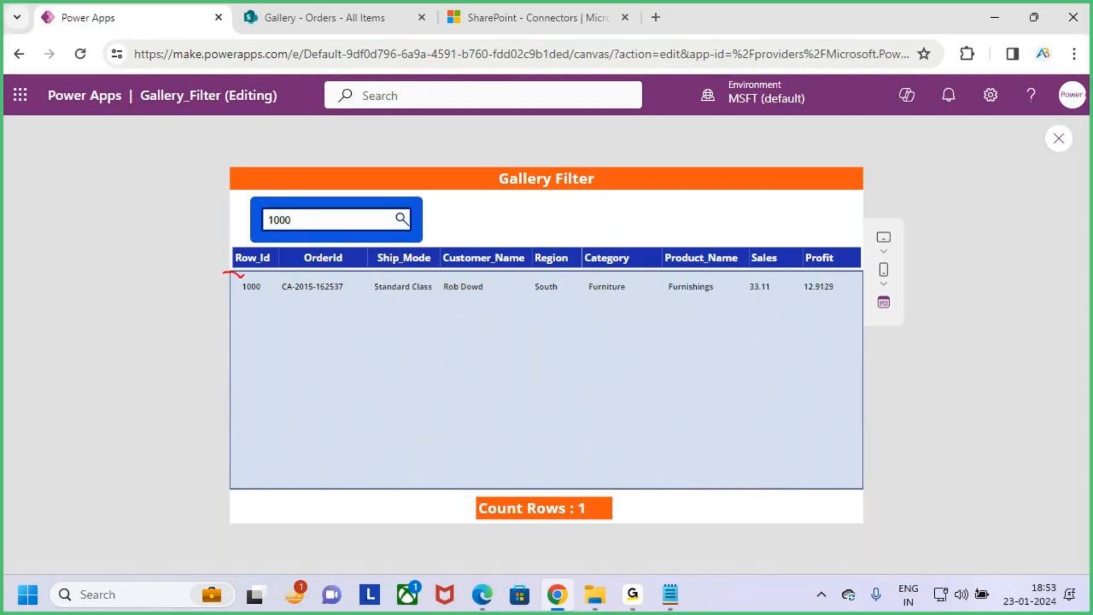
drag(442, 247, 528, 286)
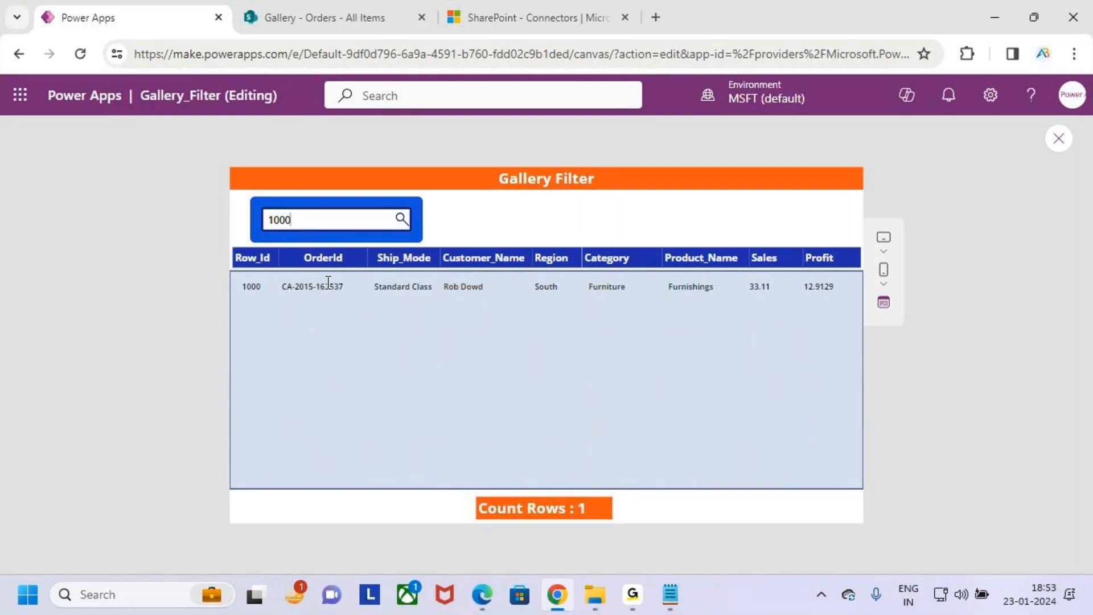
drag(283, 251, 352, 283)
key(Escape)
- Close the app preview and select the Gallery_Data gallery in the editor
click(696, 408)
click(561, 371)
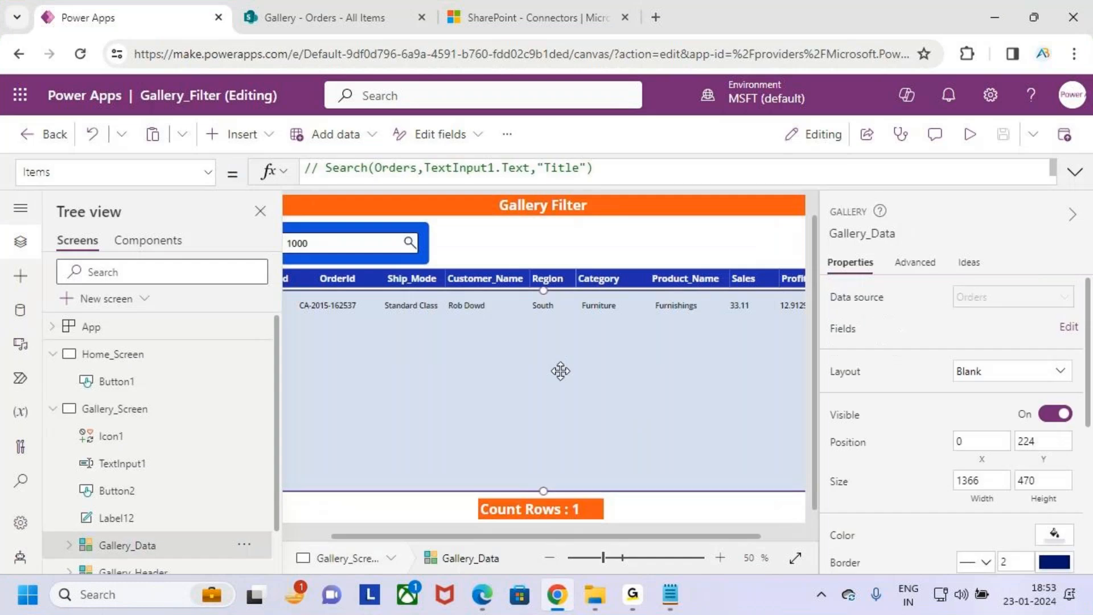
click(856, 98)
click(856, 102)
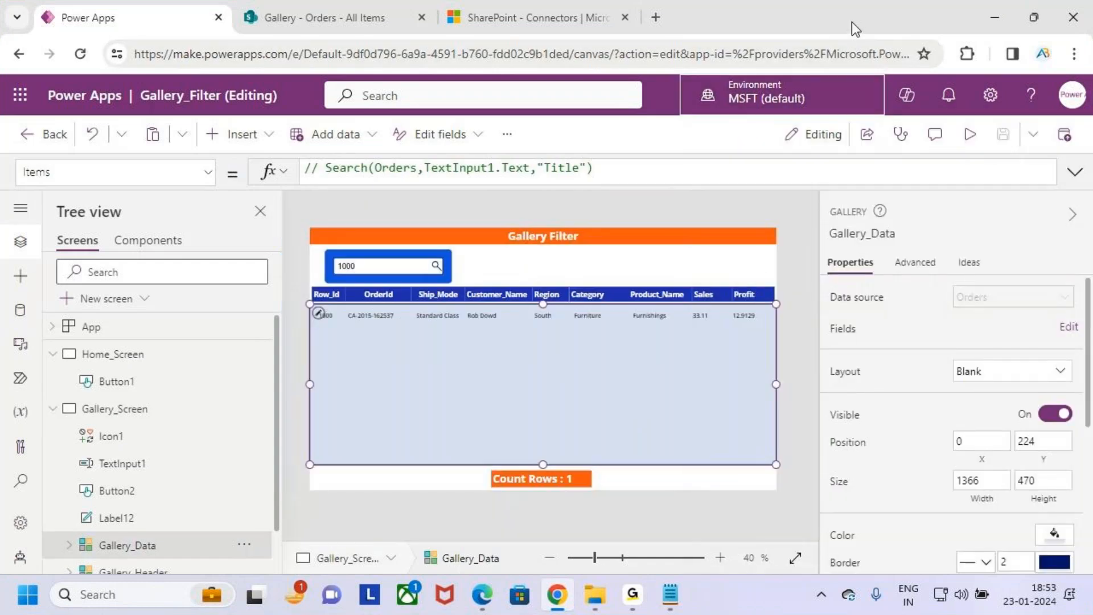
click(668, 104)
key(ctrl+minus)
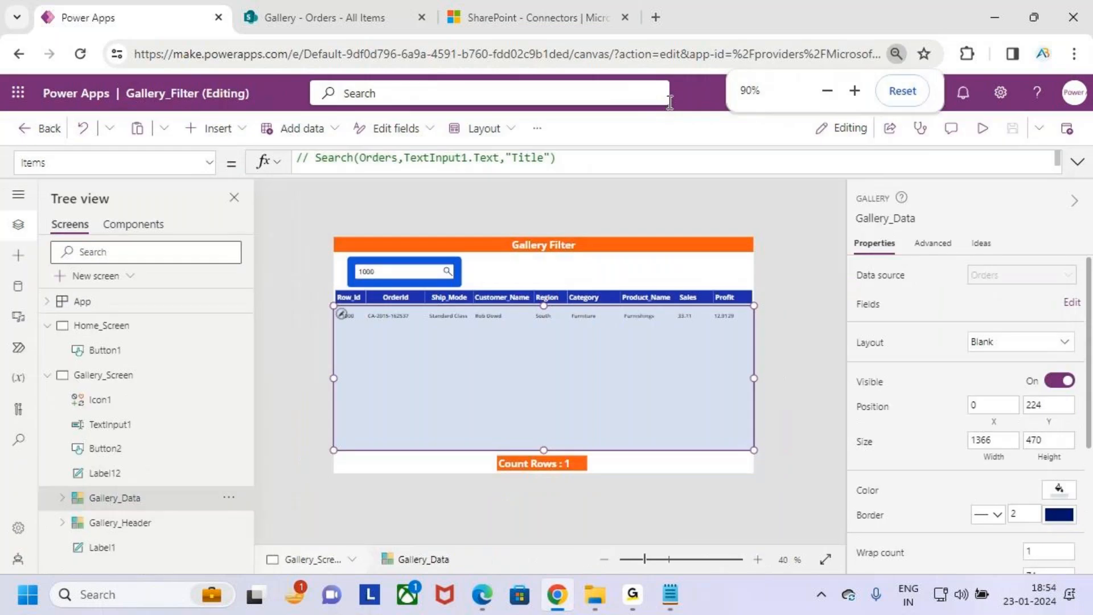
key(ctrl+minus)
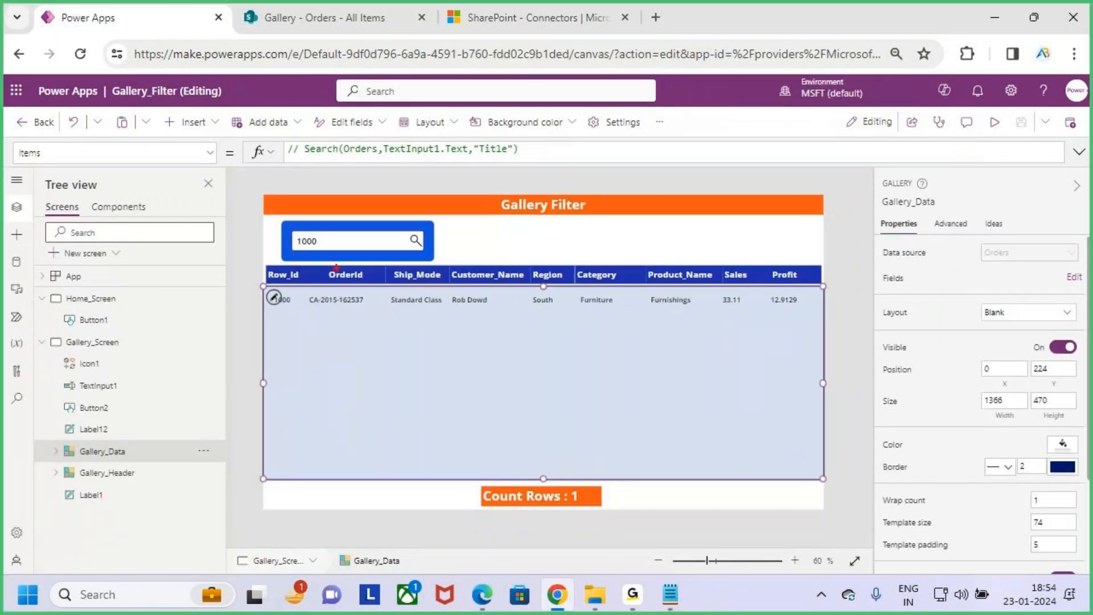
- Examine the StartsWith condition on Customer_Name in the gallery's Items formula, circle it and box the OrderId column with the pen, and clear the drawings
click(1079, 152)
drag(580, 176, 807, 176)
mouse_move(664, 191)
mouse_down()
mouse_move(731, 176)
mouse_move(675, 187)
mouse_up()
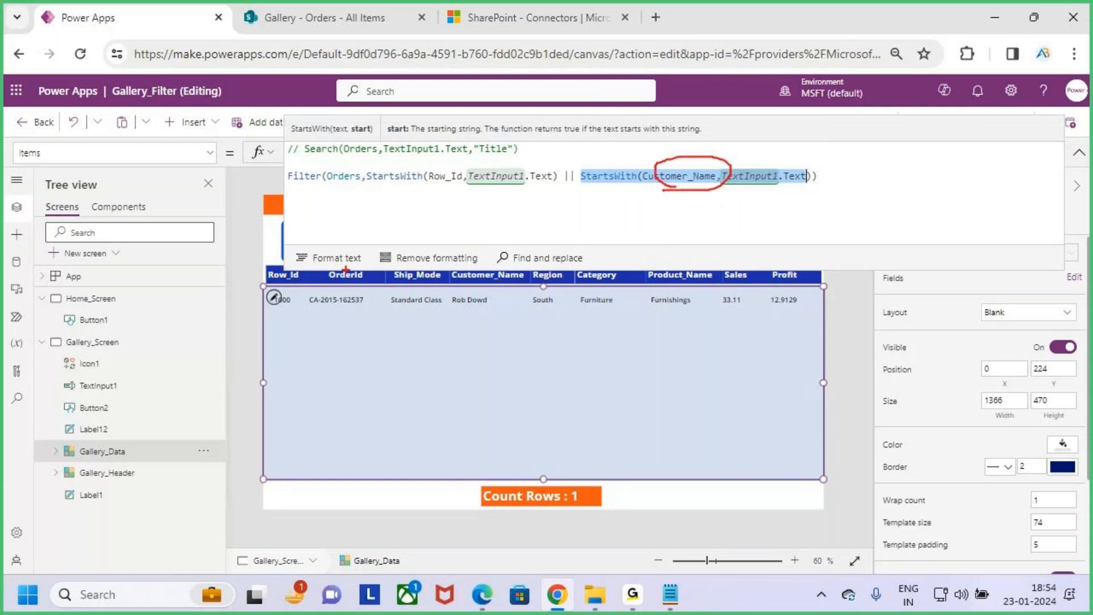
drag(323, 261, 397, 295)
key(Escape)
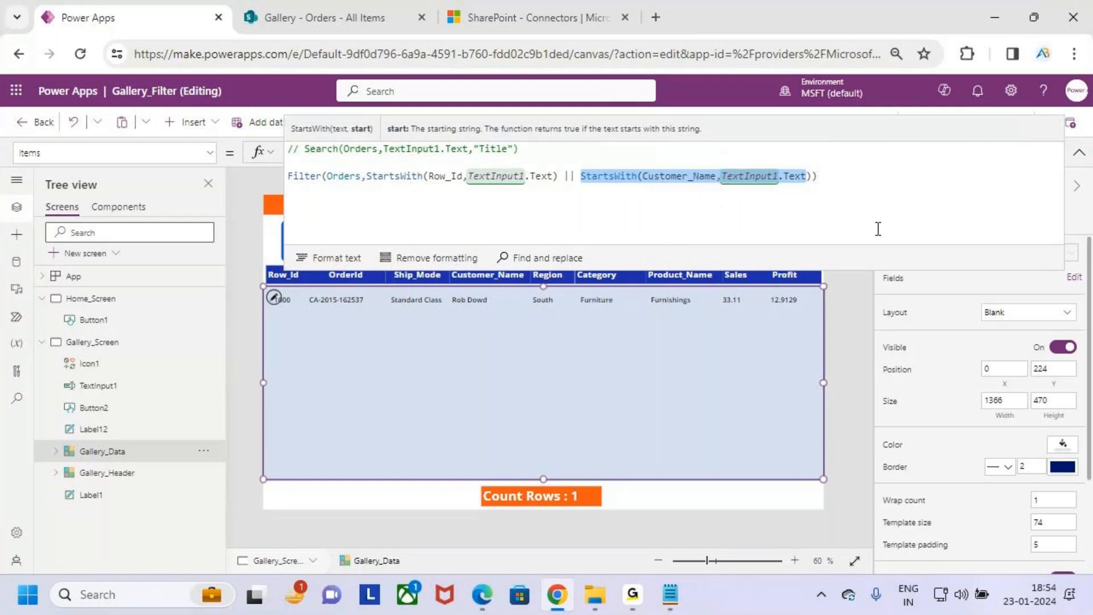
click(875, 202)
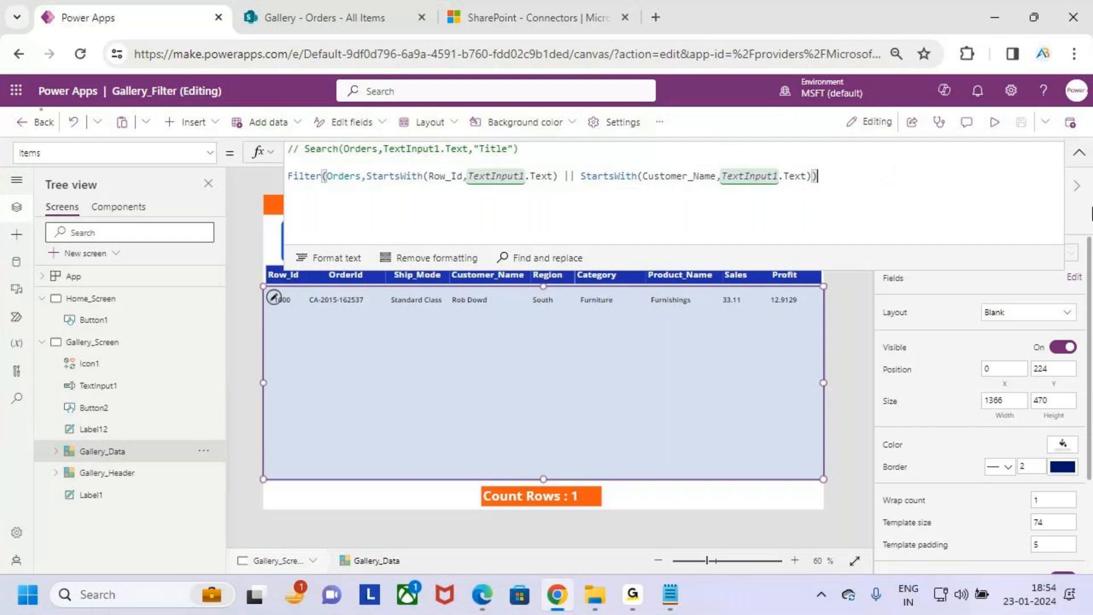
click(1079, 153)
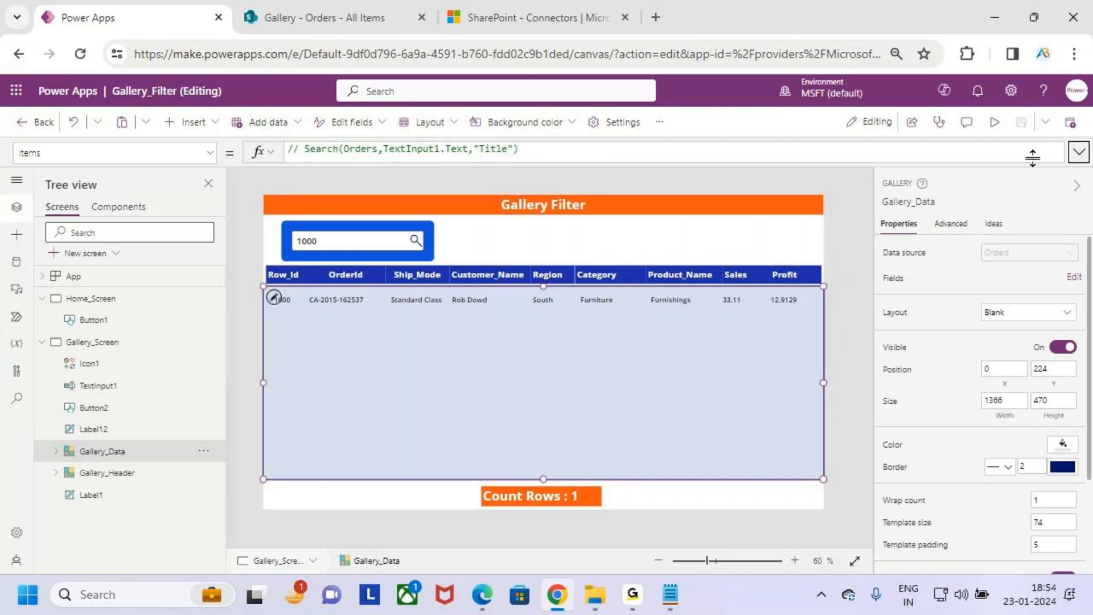
click(1079, 153)
click(855, 190)
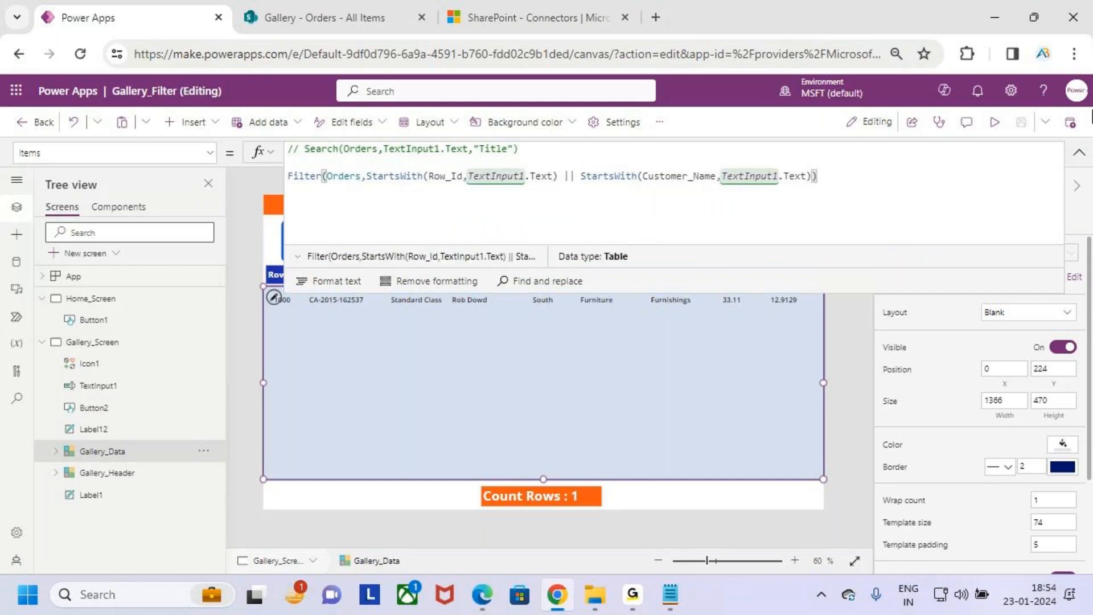
click(1079, 153)
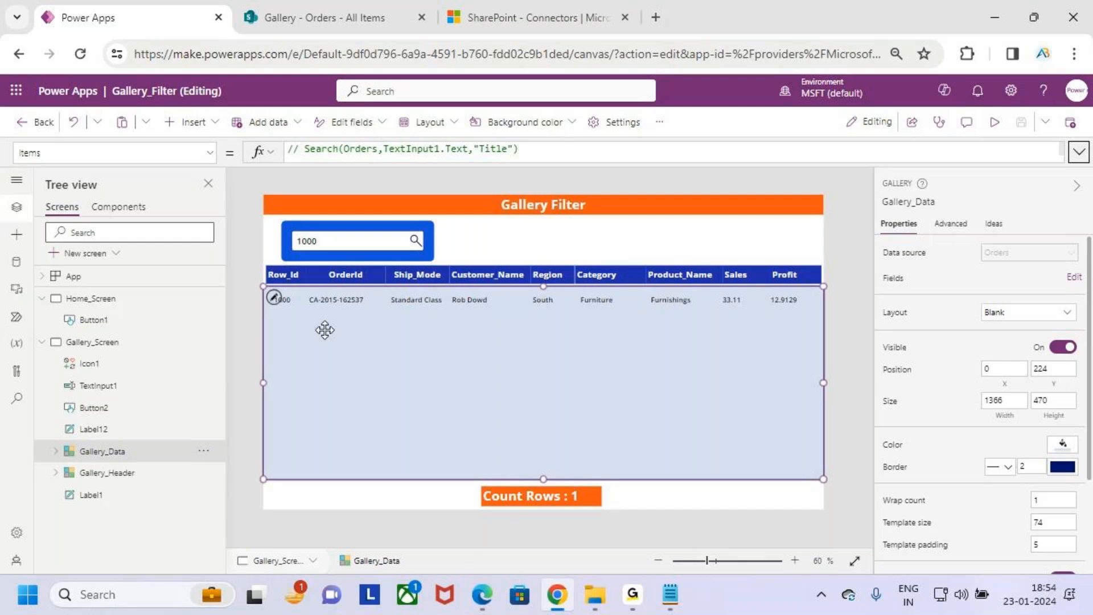
- Box the Row_Id and Customer_Name columns with the pen, note beside them that both are text, and clear the drawings
drag(257, 262, 308, 294)
mouse_move(455, 229)
mouse_down()
mouse_move(490, 210)
mouse_move(484, 245)
mouse_move(532, 218)
mouse_move(534, 241)
mouse_move(590, 247)
mouse_up()
drag(580, 232, 656, 217)
drag(436, 261, 525, 306)
mouse_move(653, 251)
mouse_down()
mouse_move(714, 281)
mouse_move(797, 248)
mouse_up()
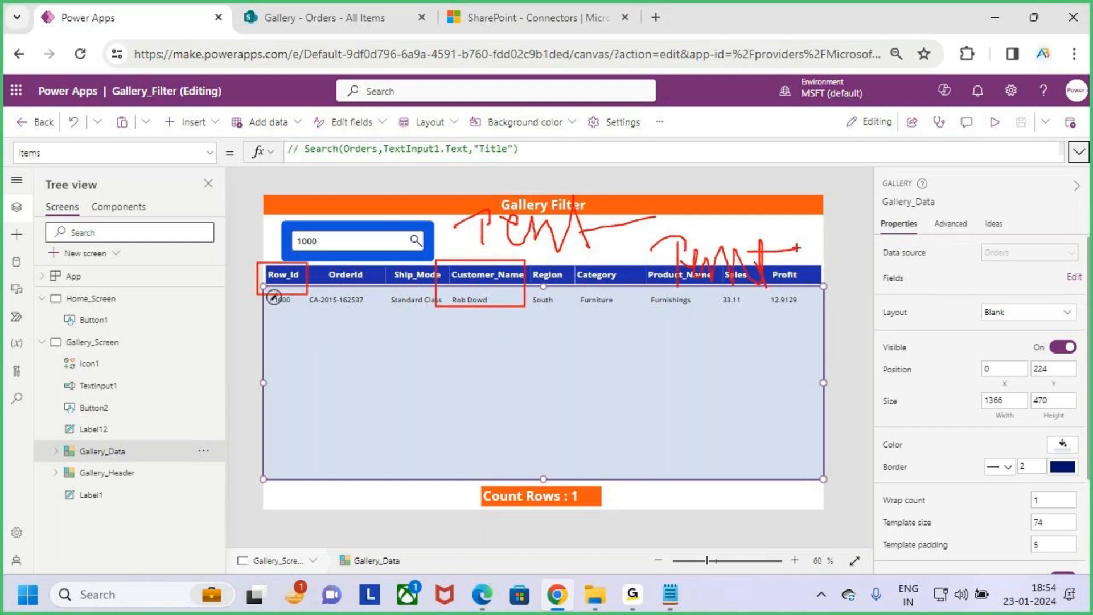
key(Escape)
- Box the Region column and point an arrow at it with the pen, and clear the drawings
key(ctrl+2)
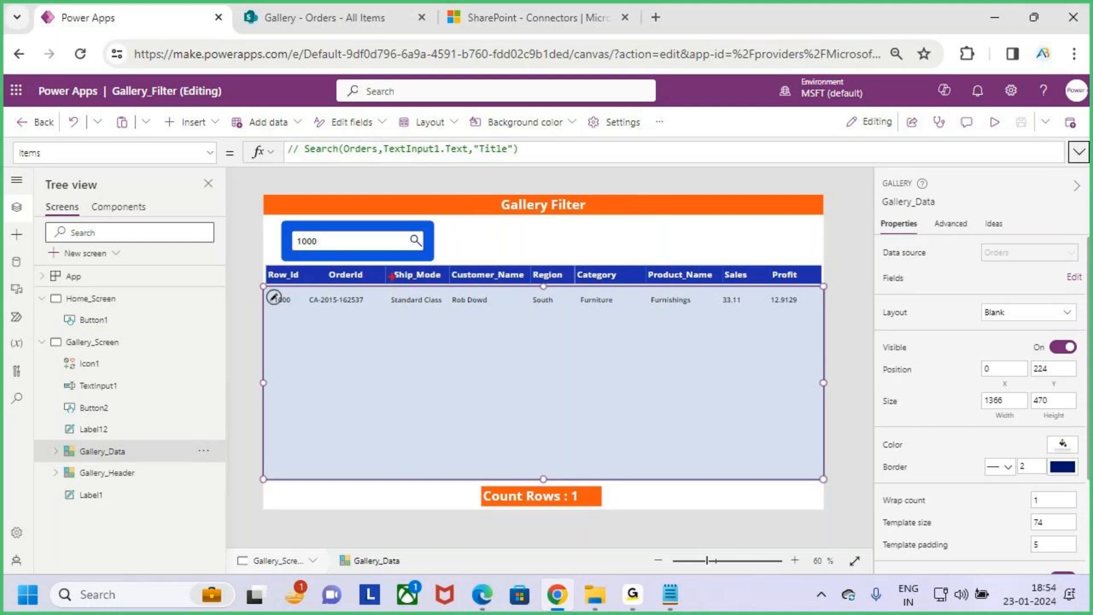
drag(527, 265, 572, 304)
drag(557, 242, 558, 266)
drag(544, 260, 558, 267)
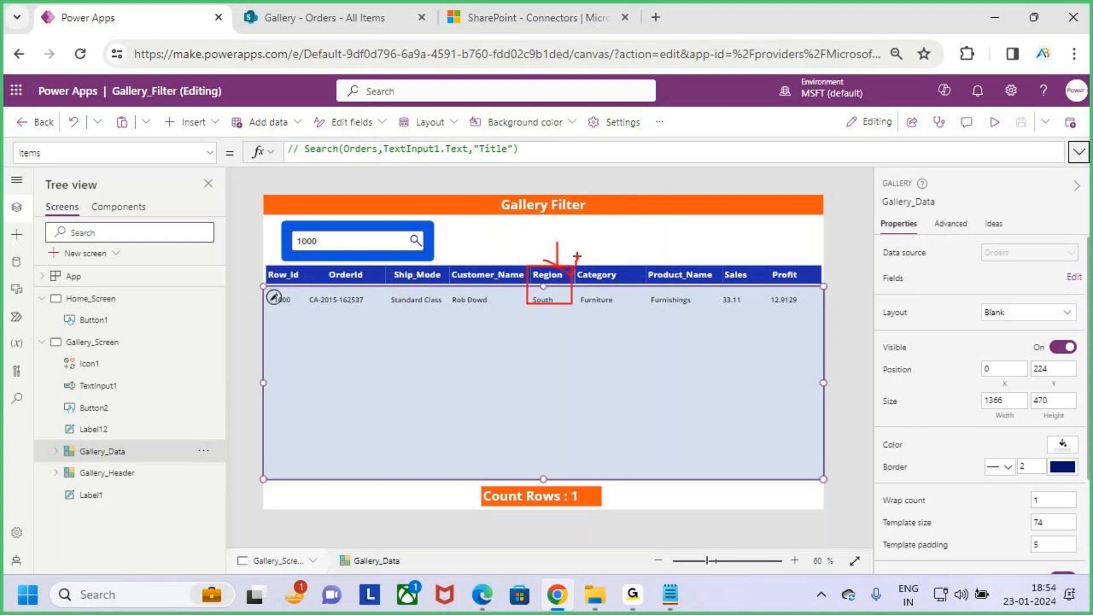
key(Escape)
- Append an || operator and the opening of another StartsWith function after the Customer_Name condition in the gallery's Items formula
click(1079, 152)
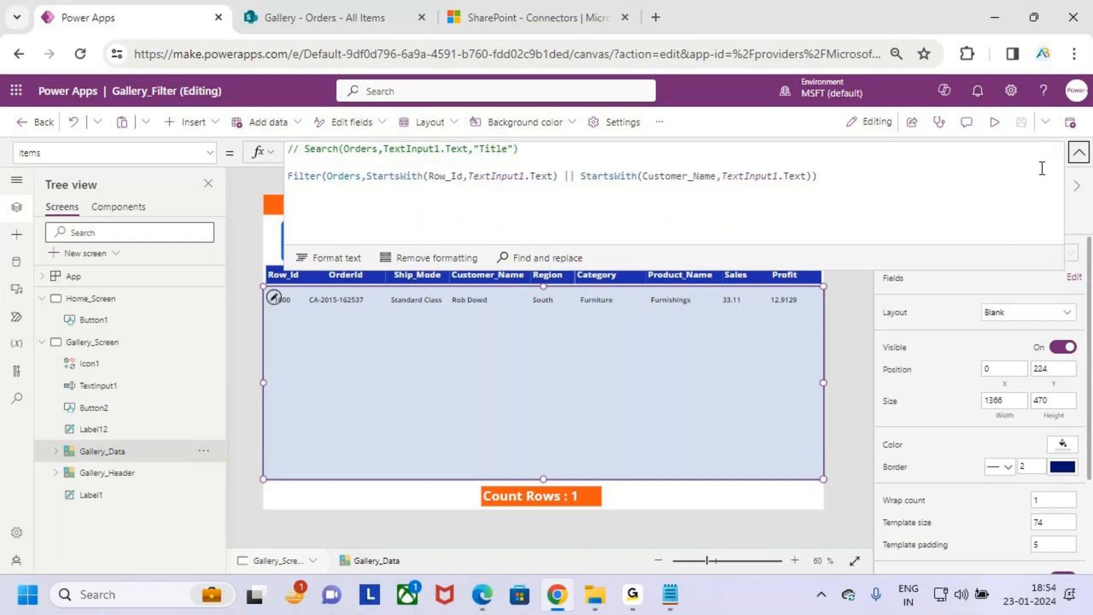
click(849, 181)
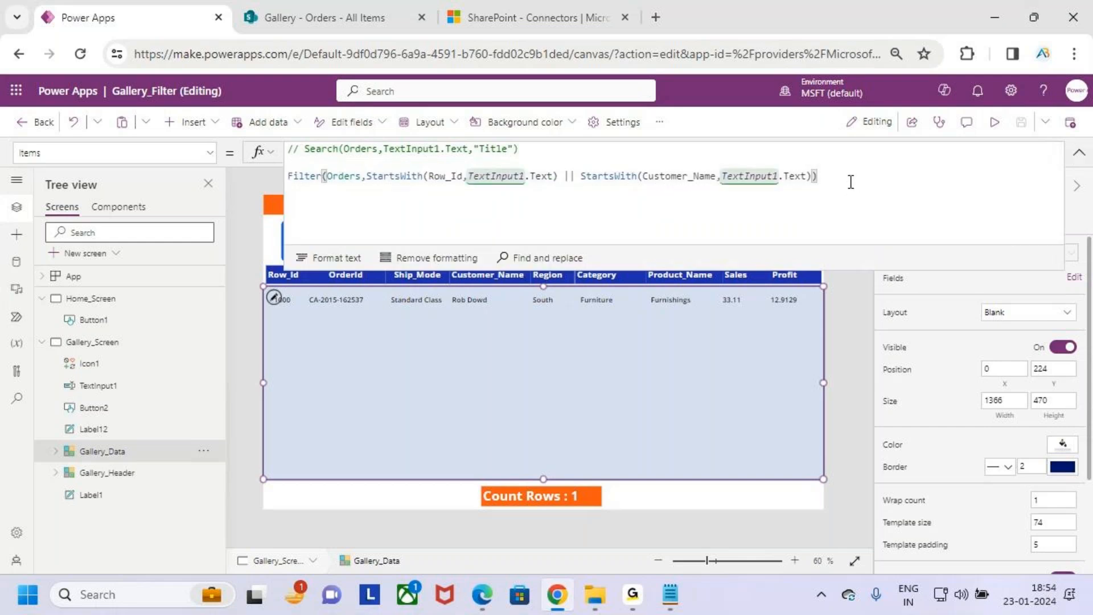
click(814, 176)
text(|| stars)
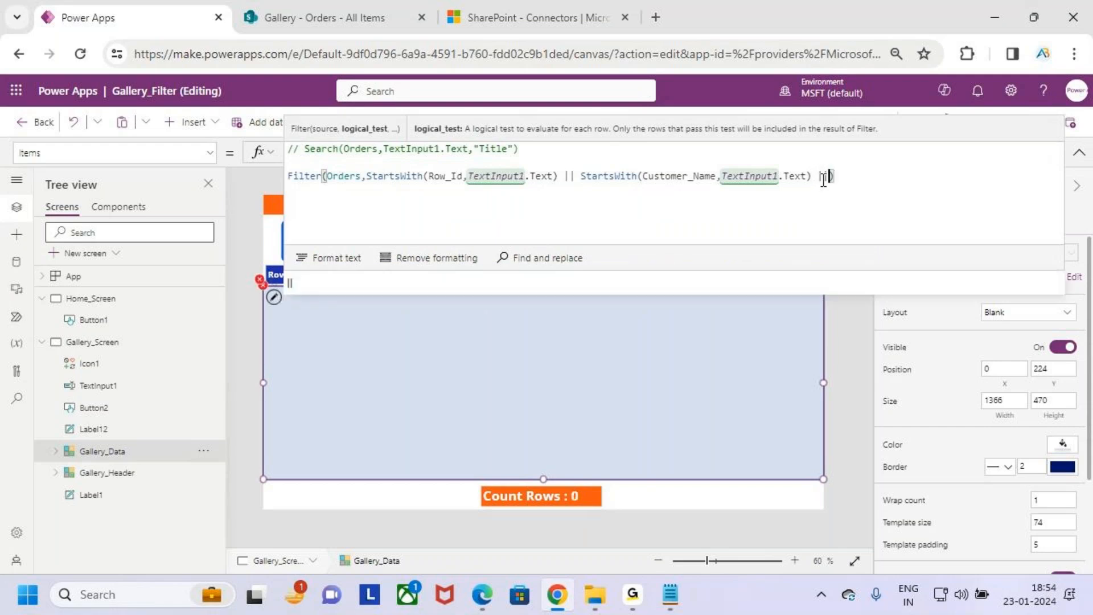
key(BackSpace)
key(BackSpace)
key(BackSpace)
key(BackSpace)
key(BackSpace)
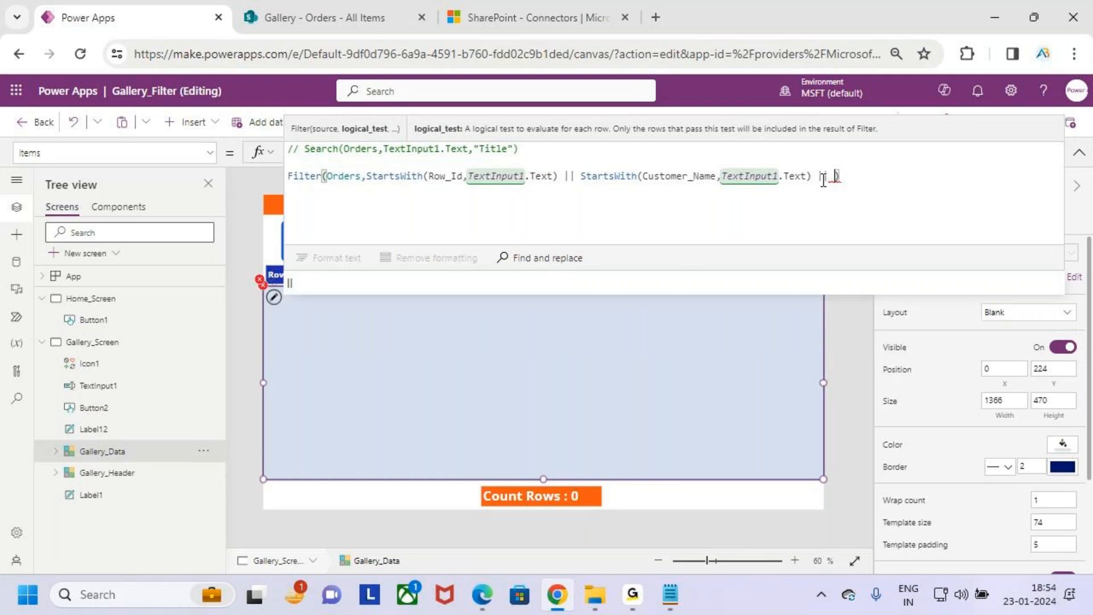
text(Starts)
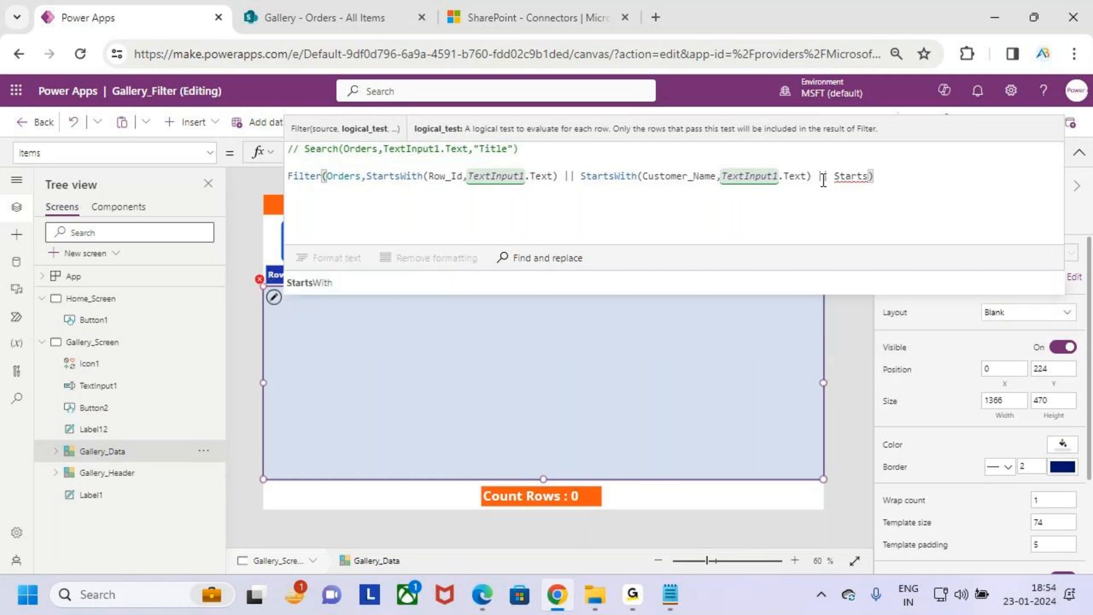
text(With()
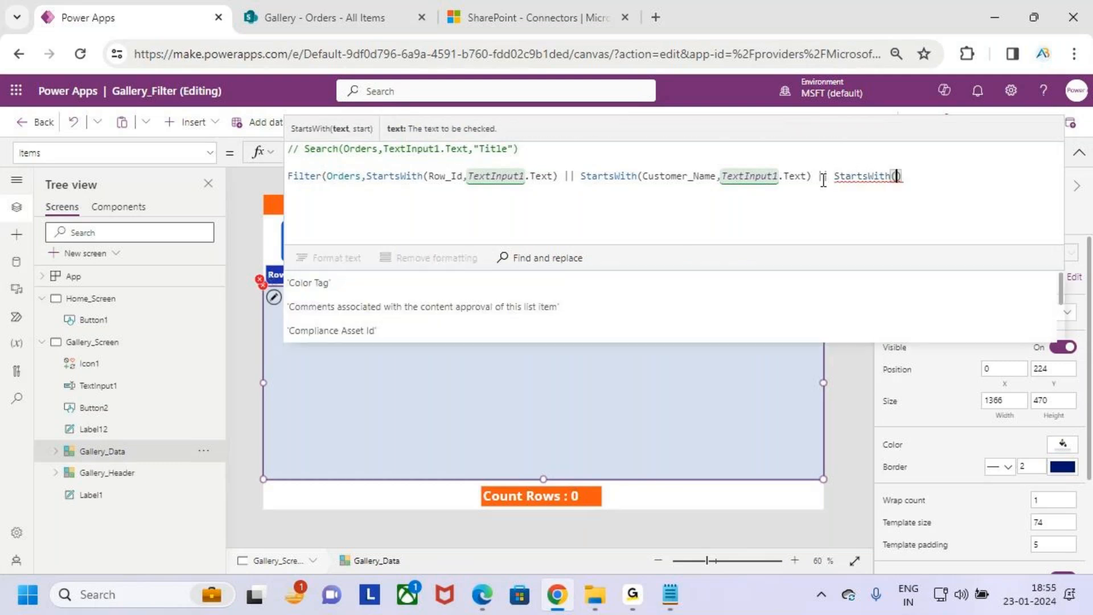
text(region)
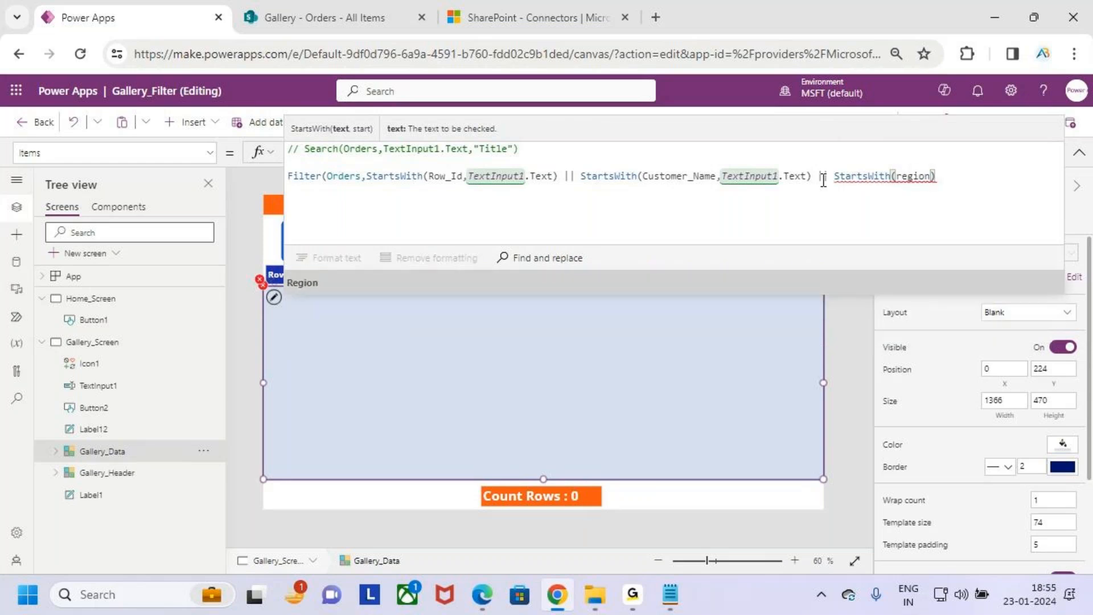
- Enter Region.Value as the first argument of the new StartsWith condition and close its parentheses
key(Tab)
text(.val;)
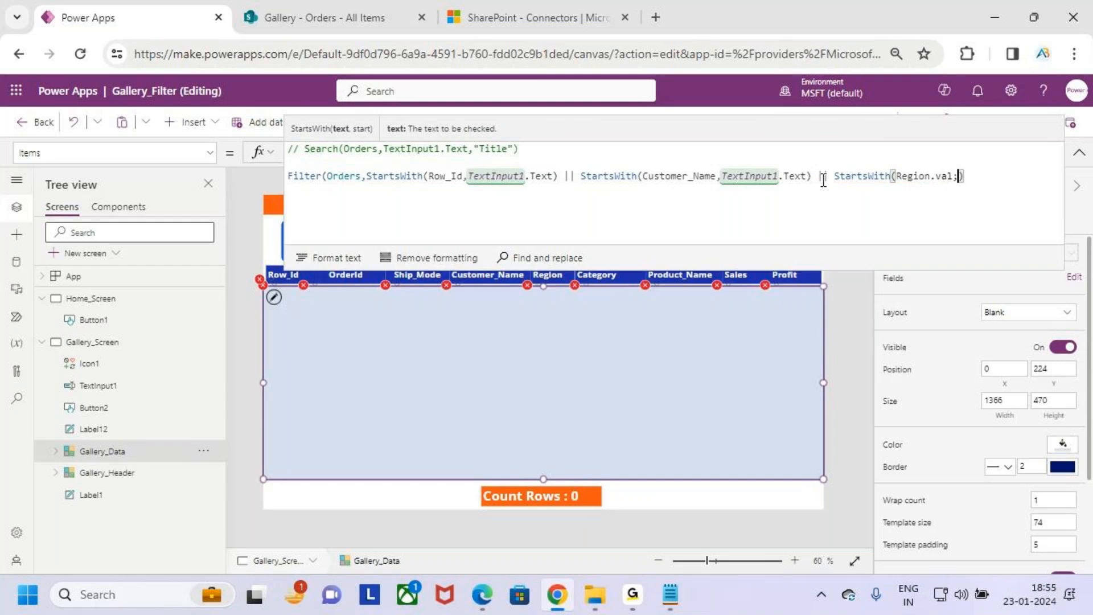
key(BackSpace)
text(ue)
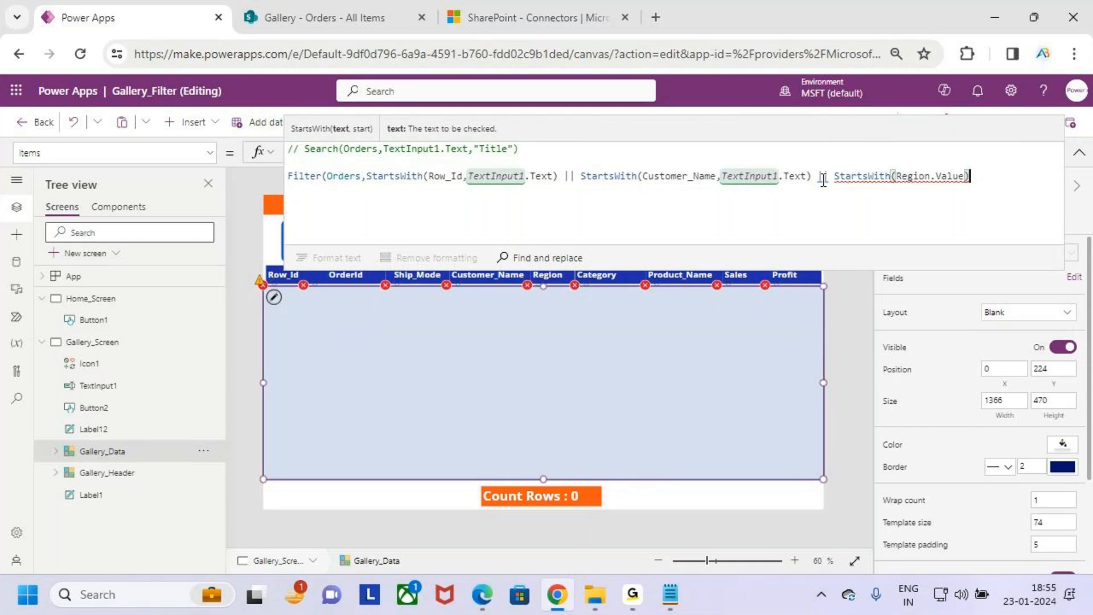
text())
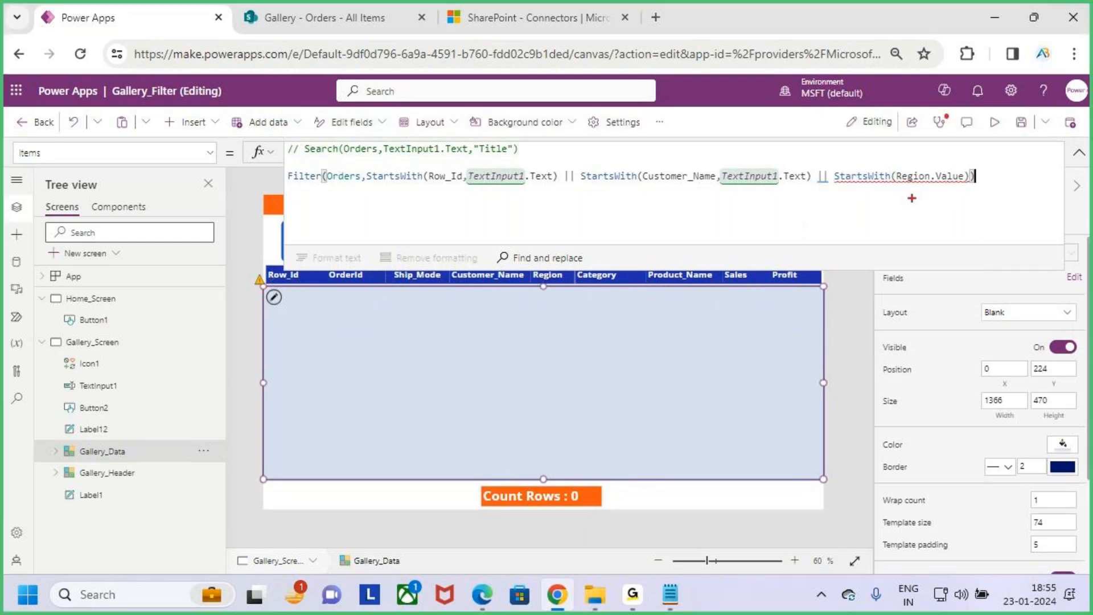
- Box the StartsWith(Region.Value) condition with the pen, examine its error message, underline the argument details, and clear the drawings
drag(830, 165, 975, 193)
mouse_move(932, 138)
mouse_down()
mouse_move(933, 172)
mouse_move(959, 157)
mouse_up()
key(Escape)
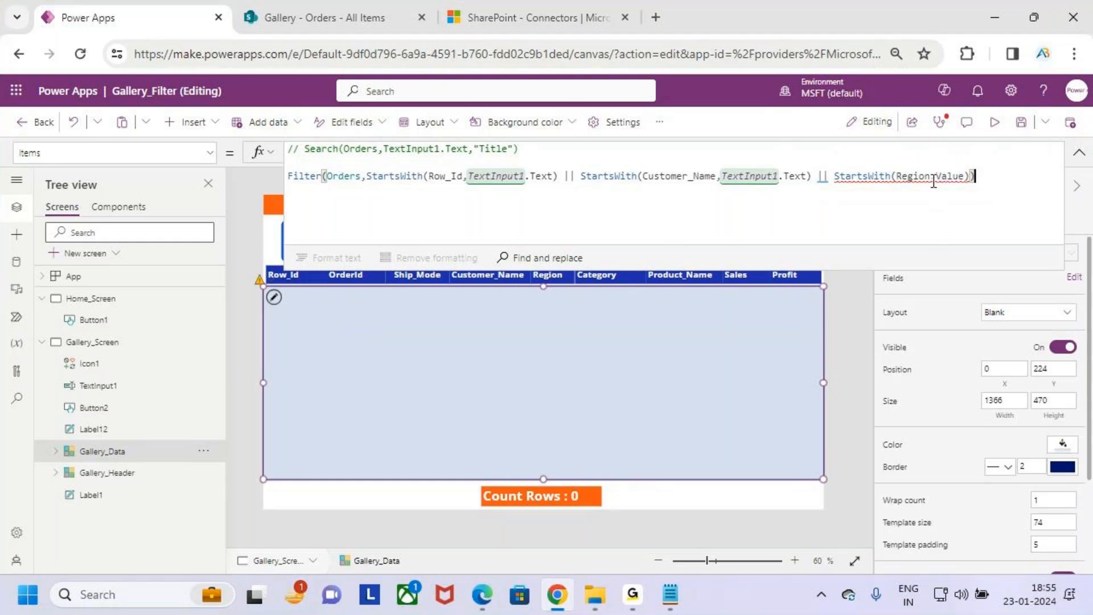
mouse_move(932, 181)
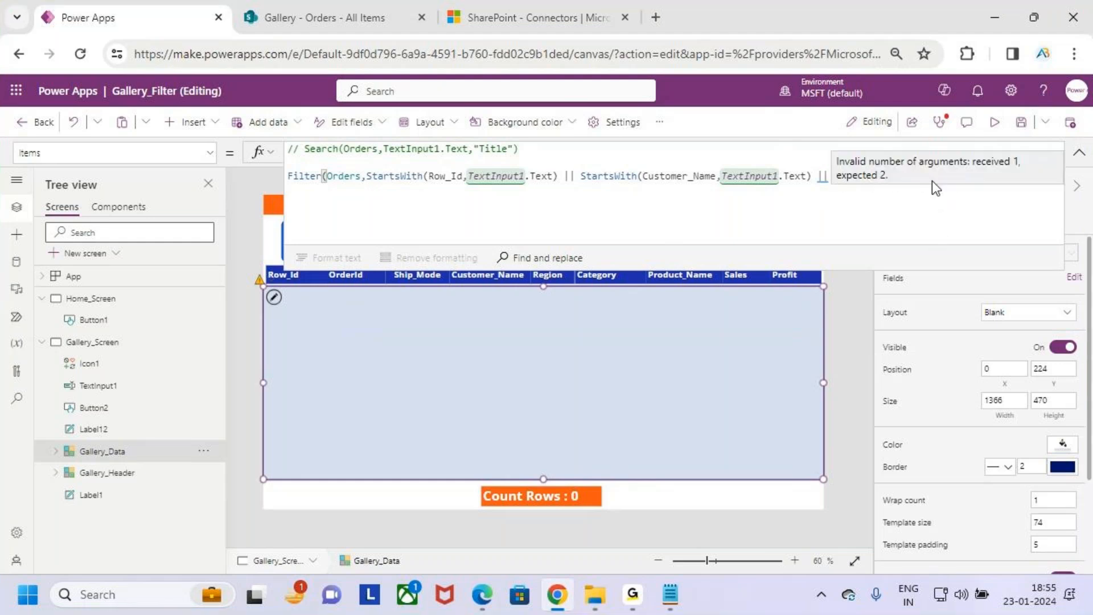
key(ctrl+2)
drag(911, 171, 1034, 168)
drag(850, 192, 893, 181)
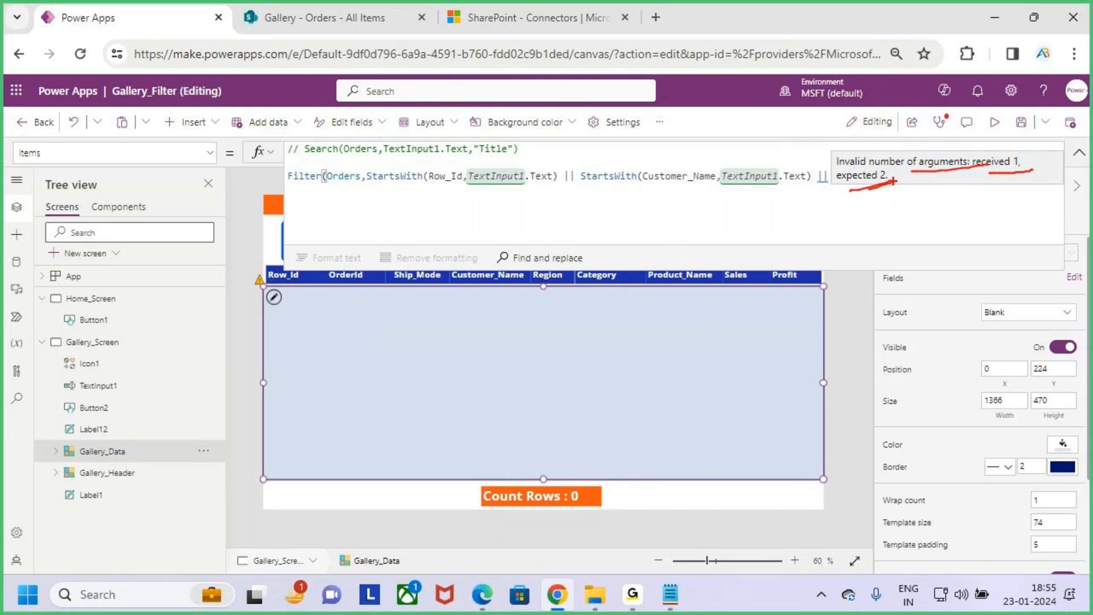
key(Escape)
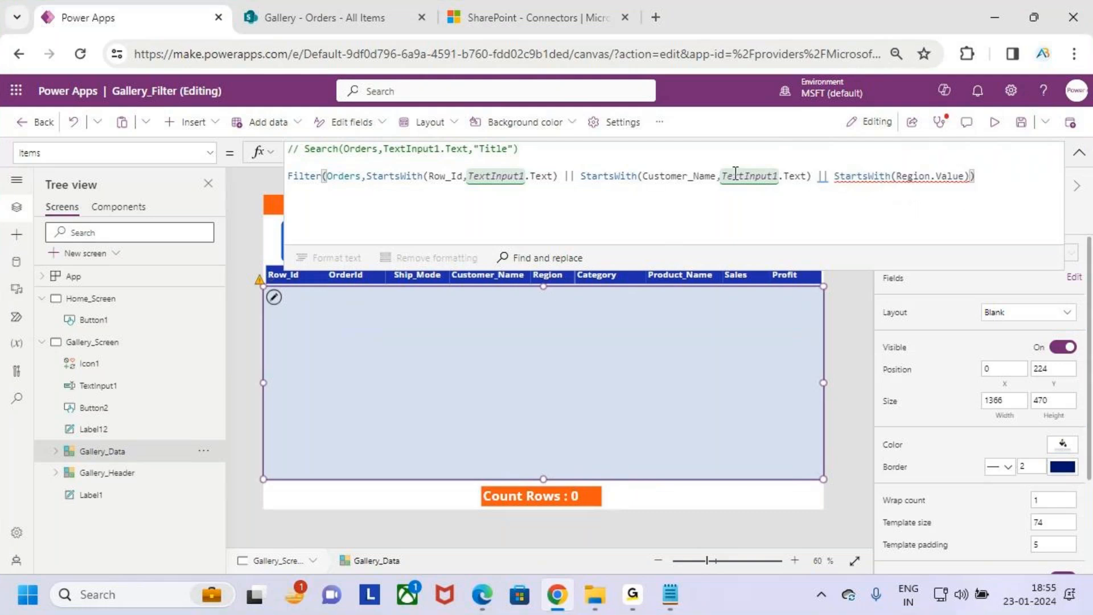
- Add a comma after StartsWith(Region.Value), try pasting the clipboard content as the next argument, and undo the paste
mouse_move(940, 183)
key(Left)
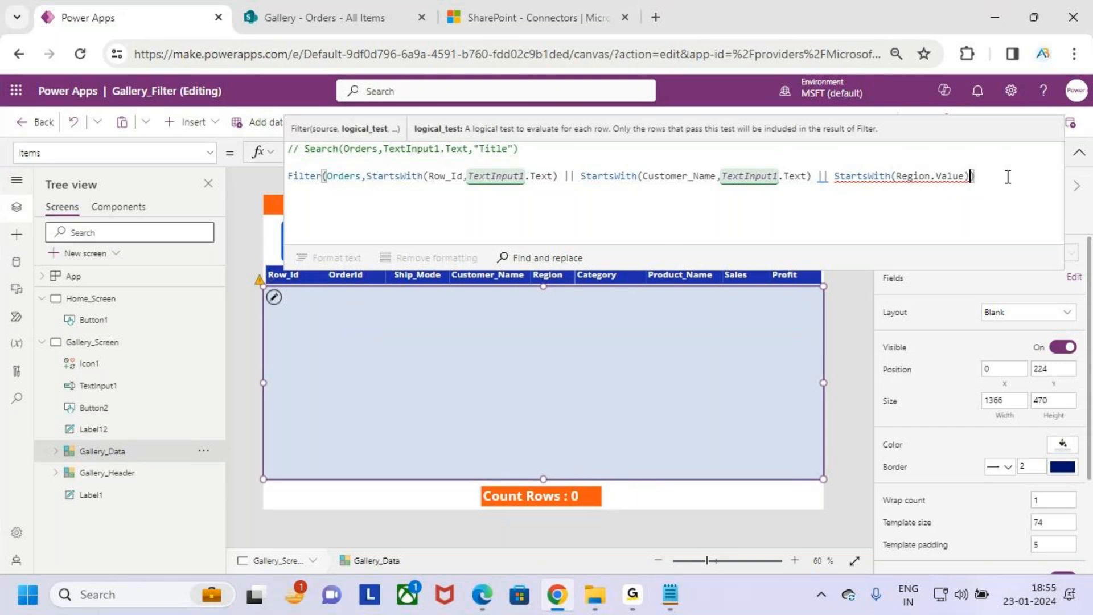
text(,)
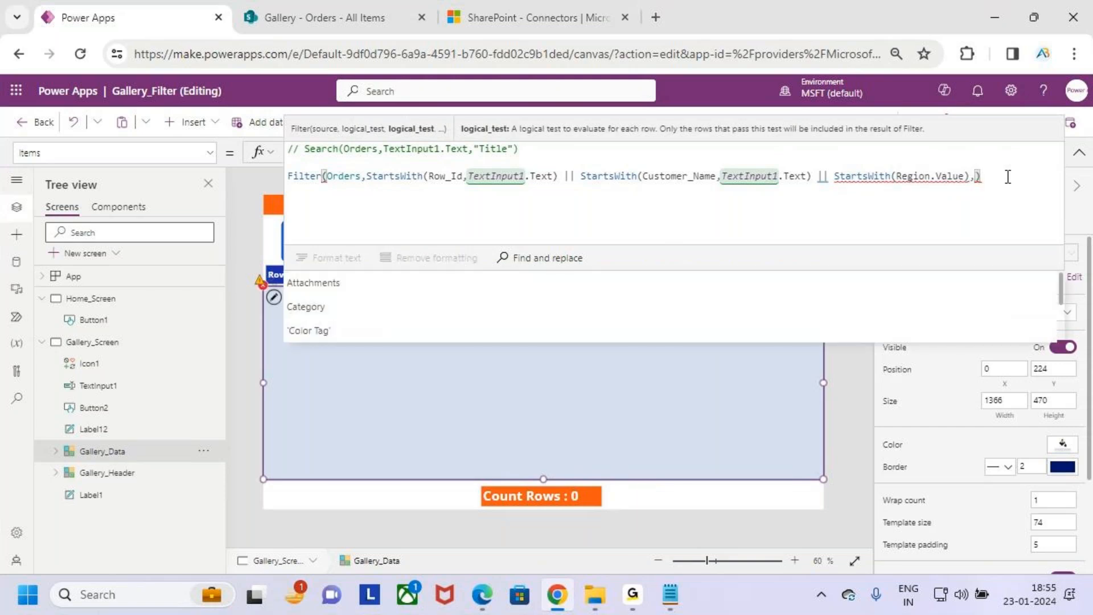
text(Text Input)
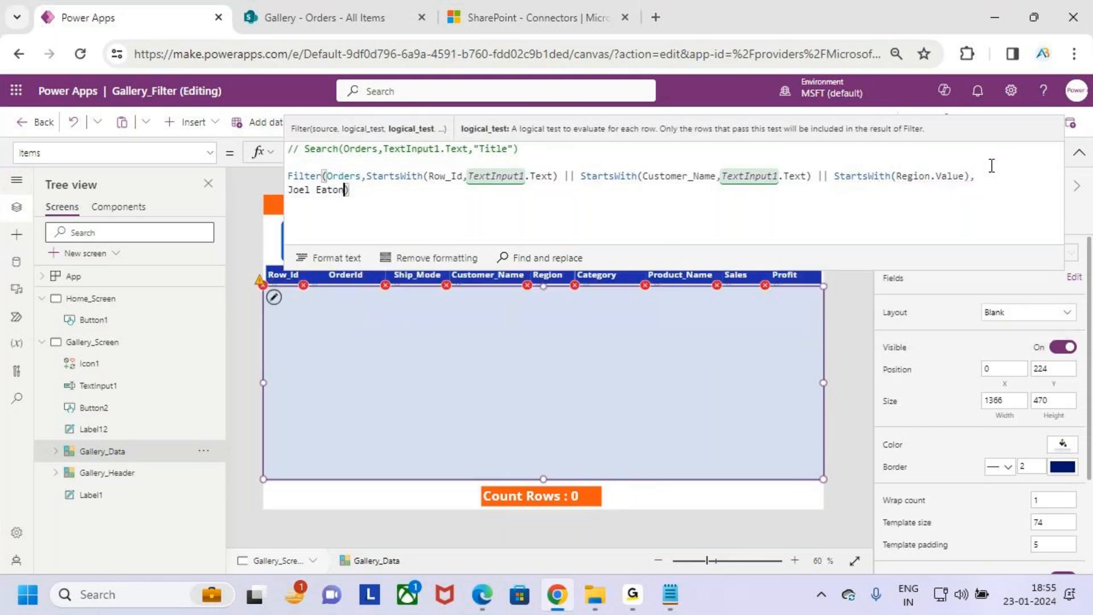
key(ctrl+z)
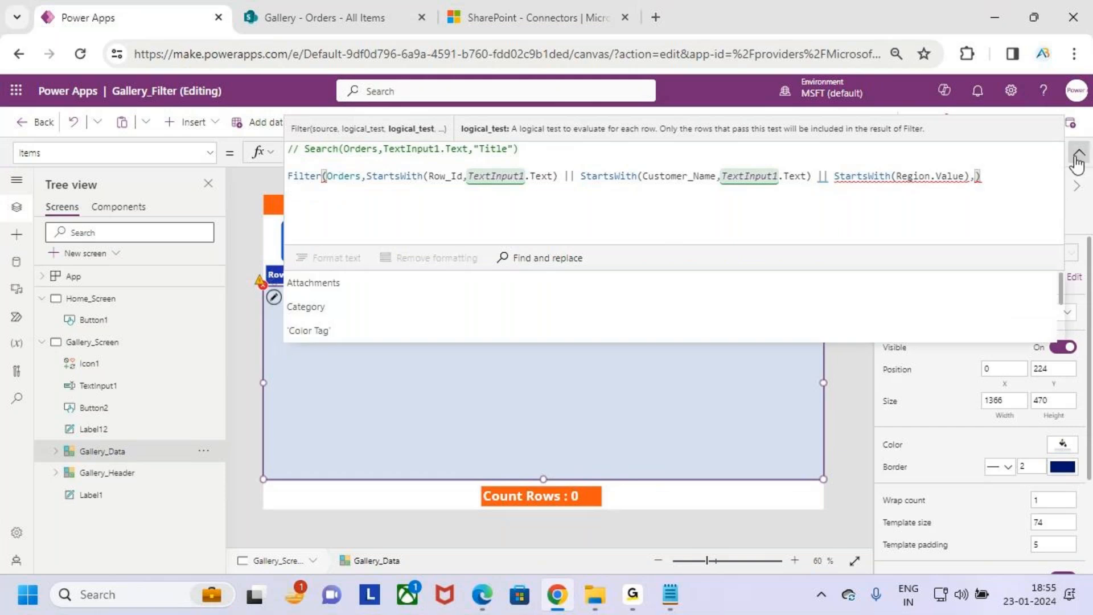
- Copy the search box's control name, TextInput1, and reselect the Gallery_Data gallery
click(1079, 152)
click(358, 244)
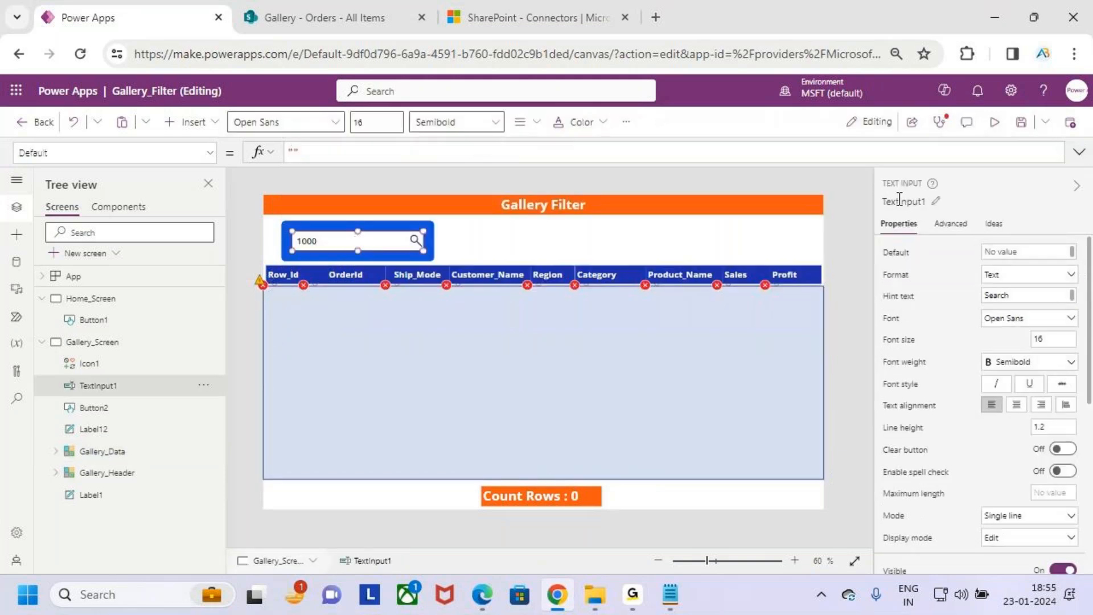
click(901, 203)
key(ctrl+c)
click(688, 368)
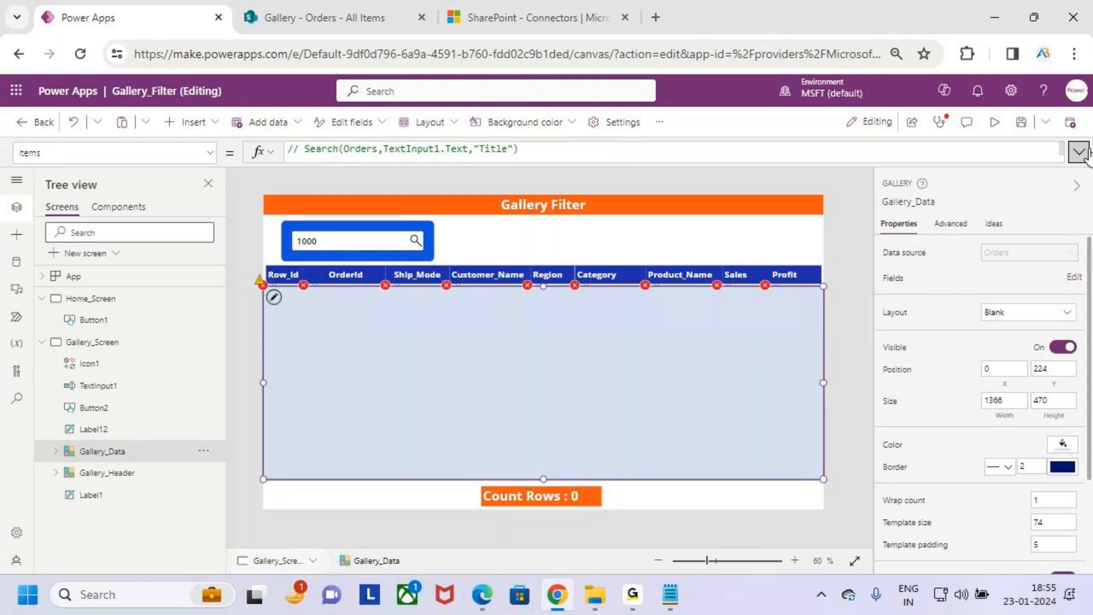
- Insert TextInput1.Text after the comma in the gallery's Items formula and add a closing parenthesis
click(1079, 152)
click(972, 177)
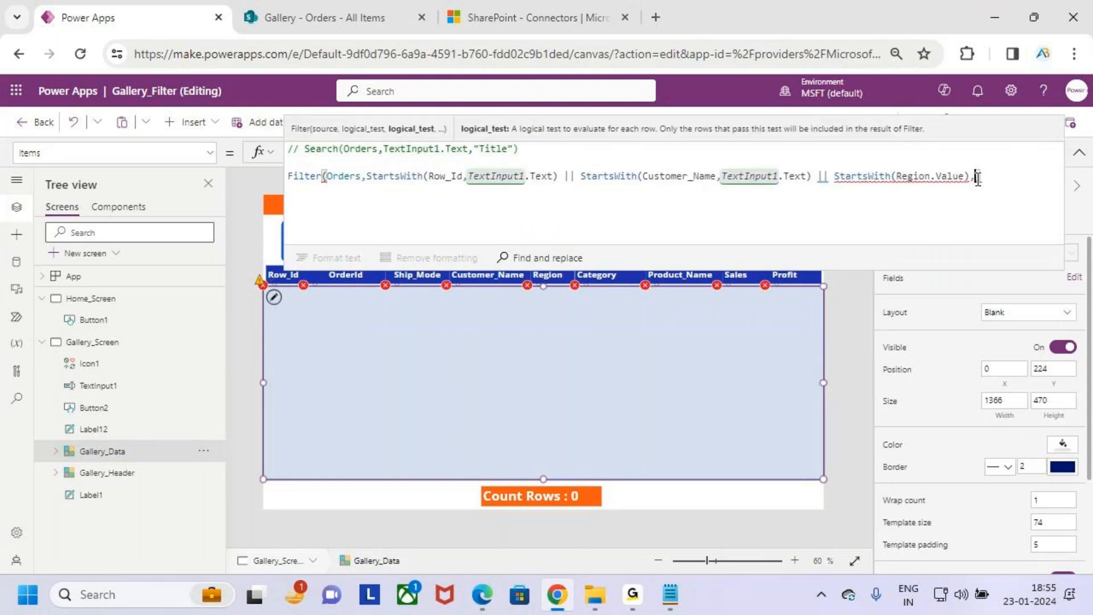
key(ctrl+v)
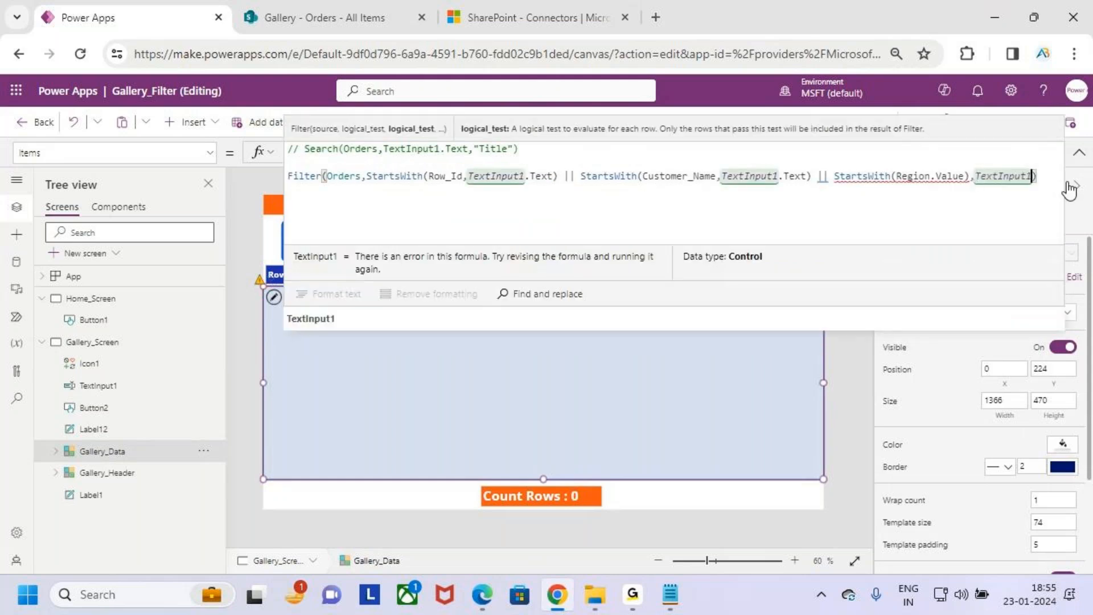
text(.text)
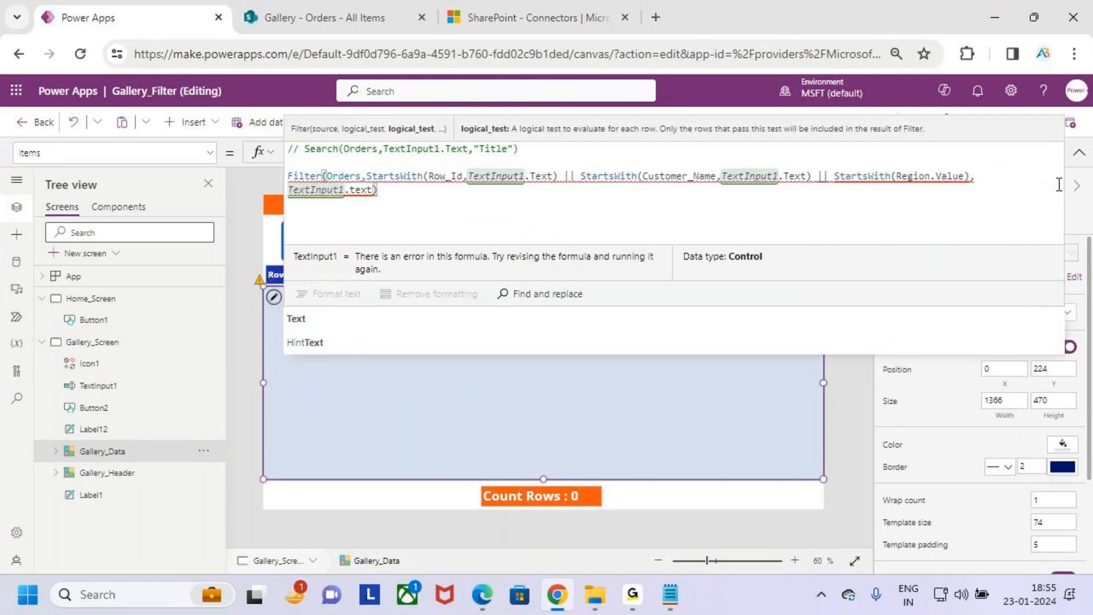
key(Down)
key(Caps_Lock)
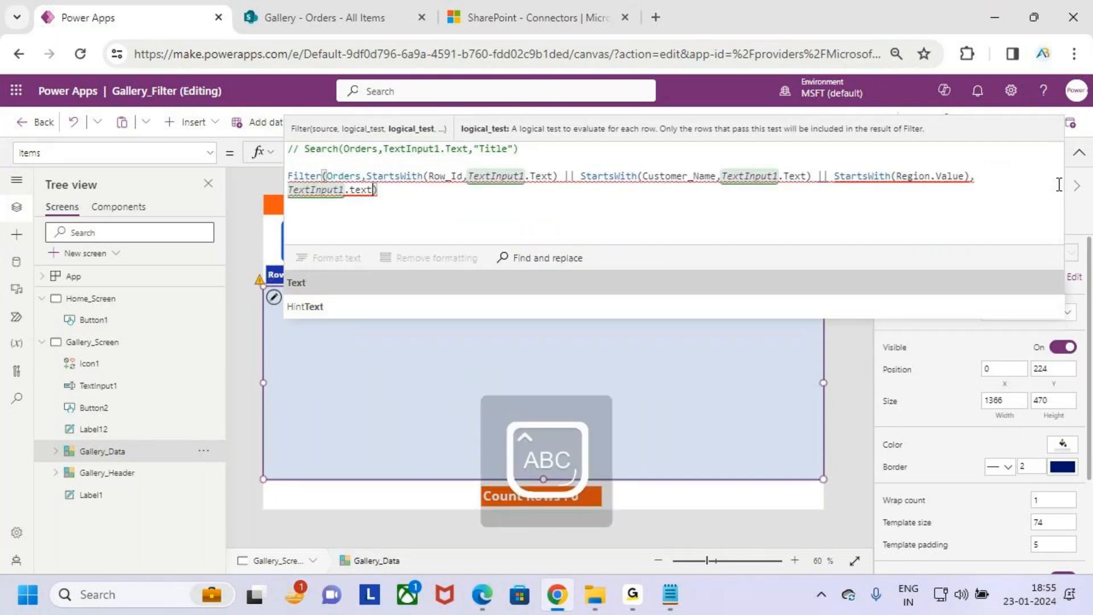
key(Tab)
text())
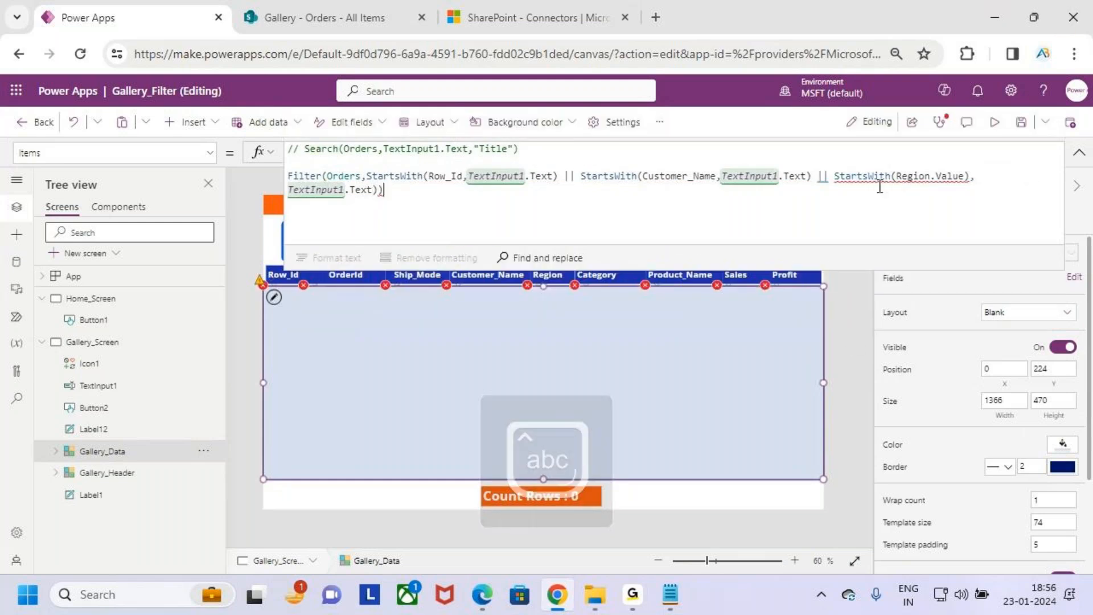
- Correct the parentheses so the condition reads StartsWith(Region.Value,TextInput1.Text) and the Filter function is closed
mouse_move(879, 178)
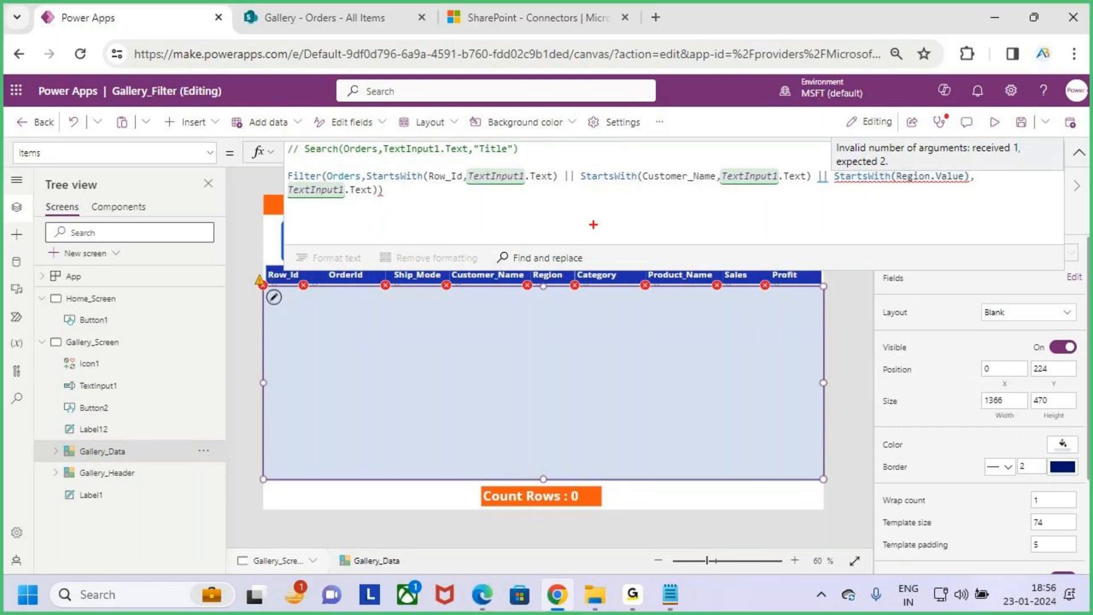
key(BackSpace)
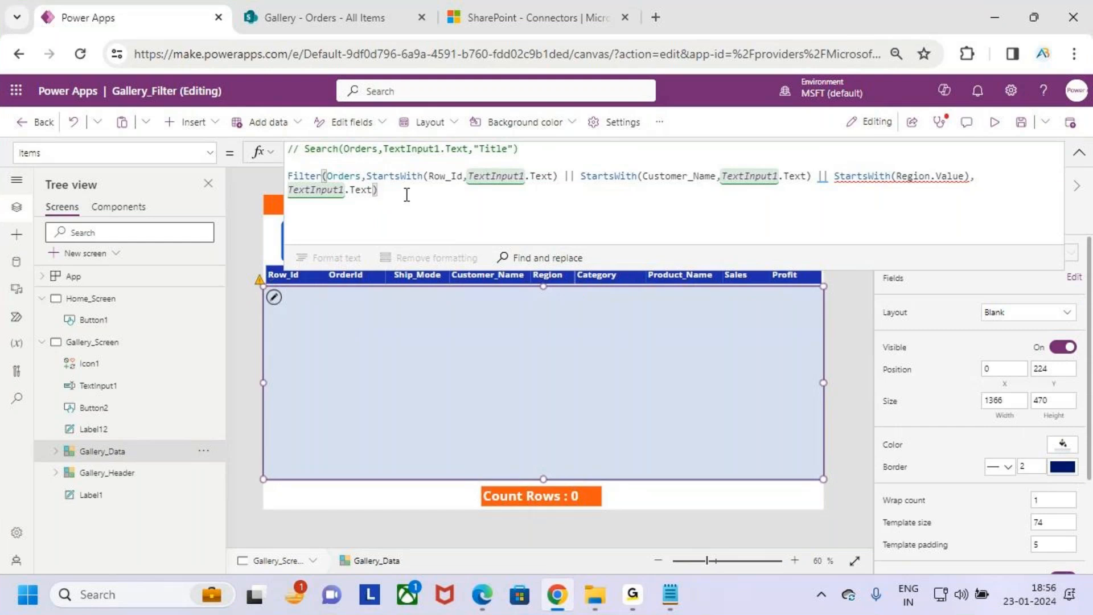
click(971, 177)
key(BackSpace)
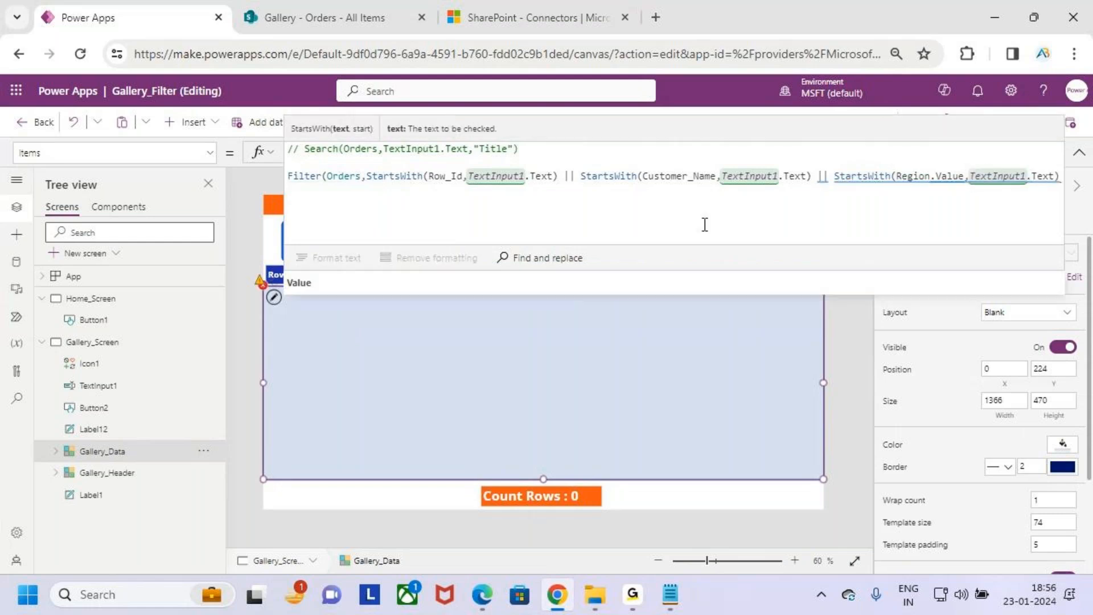
click(1058, 177)
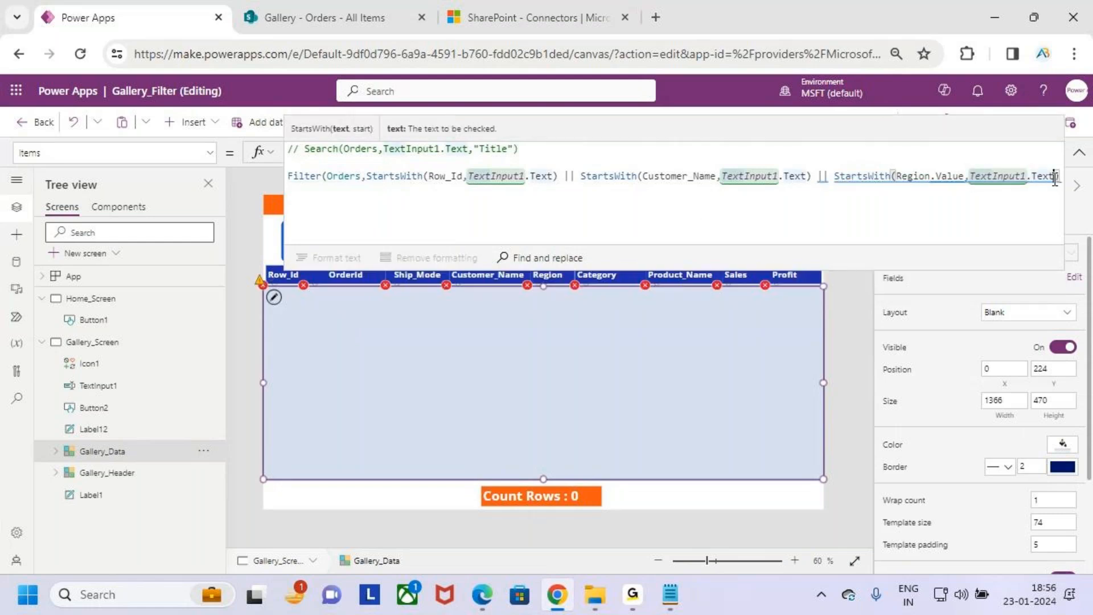
text())
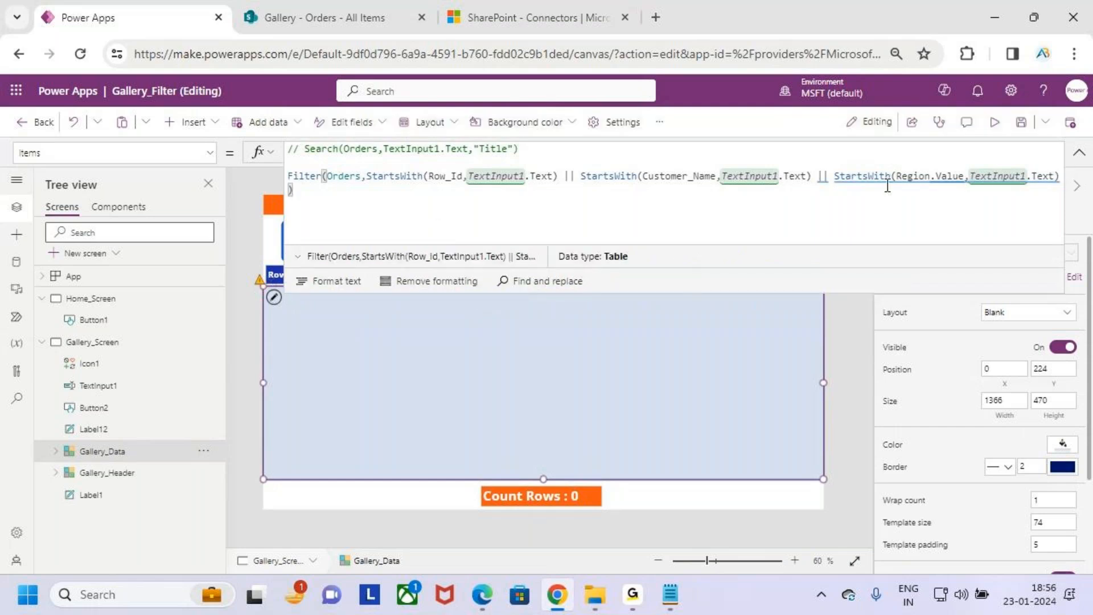
- Examine the delegation warnings on the StartsWith(Region.Value,TextInput1.Text) condition in the gallery's Items formula
key(ctrl+2)
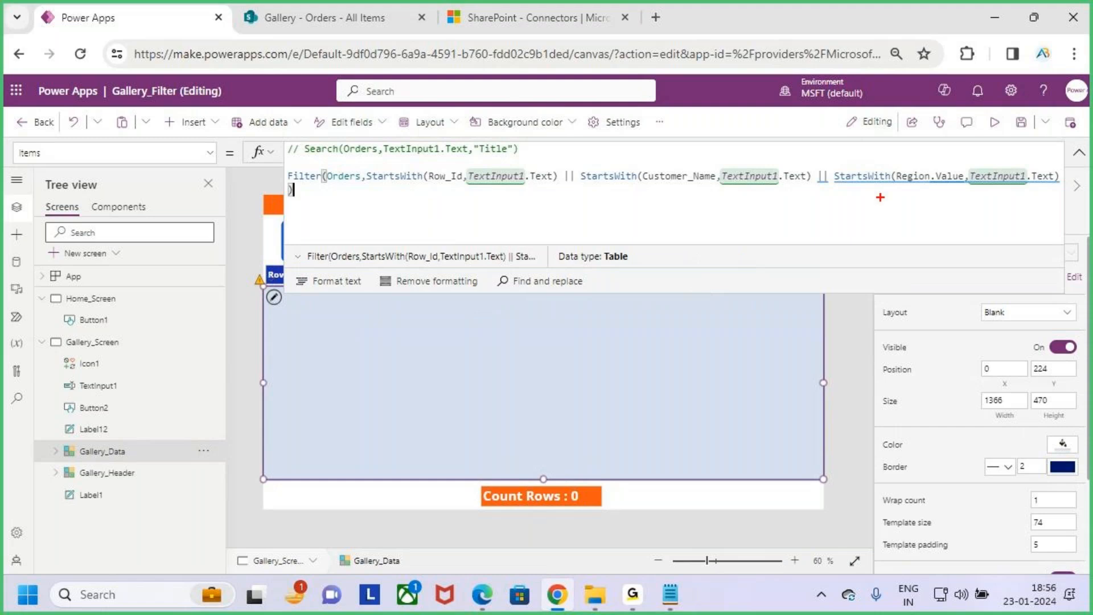
mouse_move(832, 166)
mouse_down()
mouse_move(924, 183)
mouse_move(1062, 183)
mouse_up()
drag(930, 143, 935, 176)
drag(950, 161, 936, 184)
mouse_move(570, 245)
mouse_down()
mouse_move(550, 247)
mouse_move(624, 289)
mouse_up()
key(Escape)
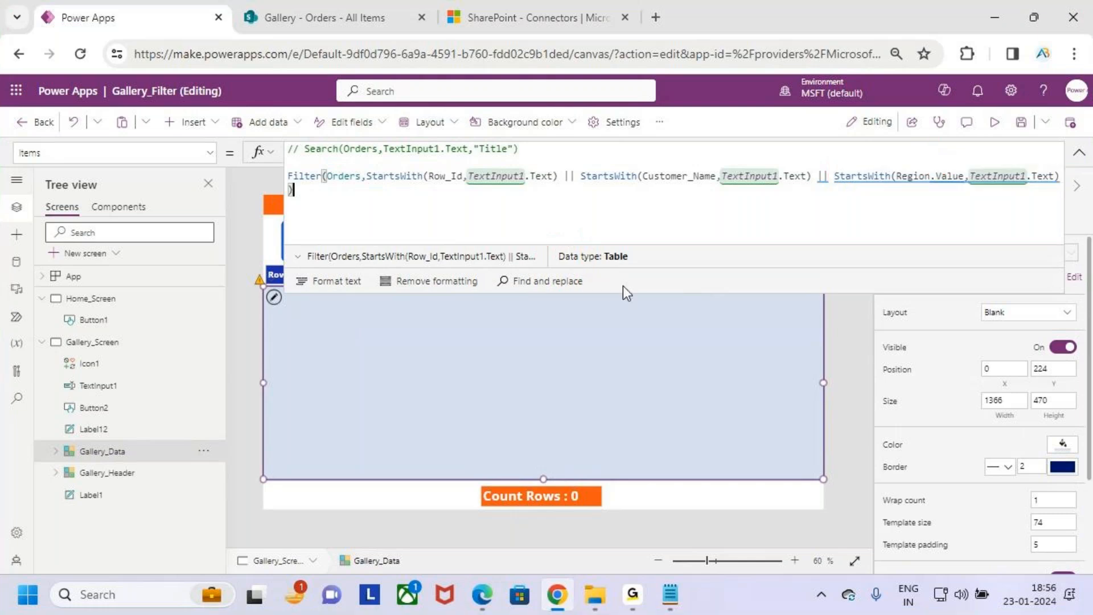
mouse_move(937, 181)
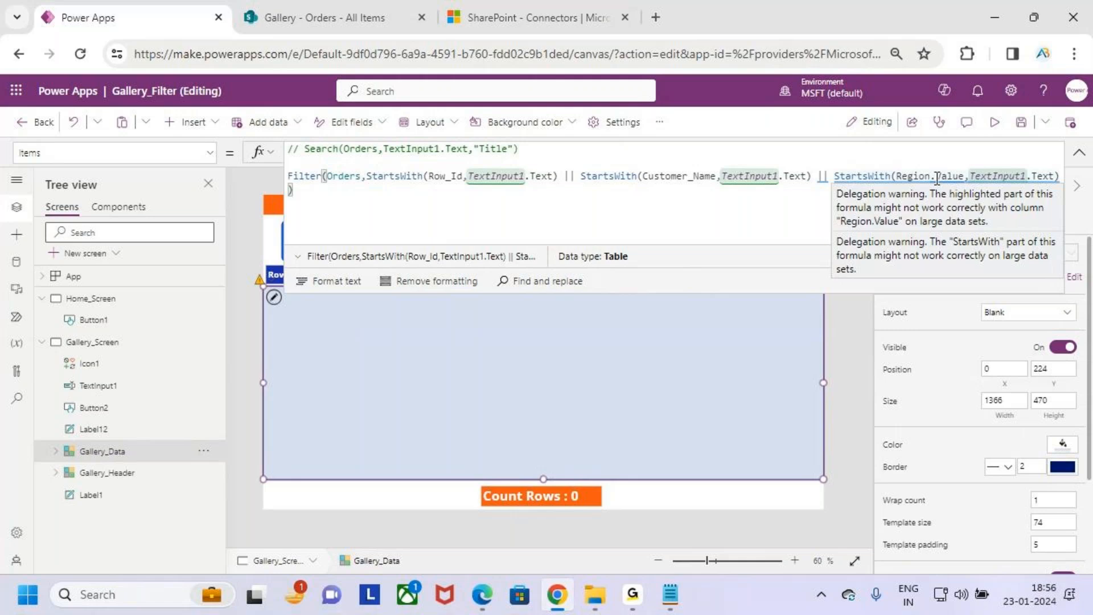
key(ctrl+2)
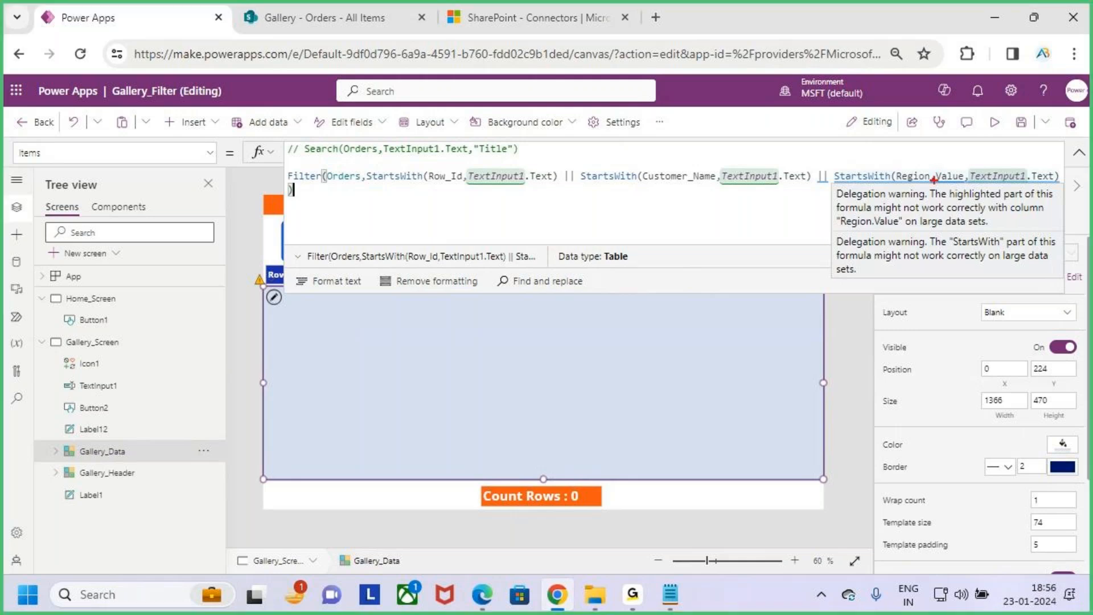
mouse_move(823, 182)
mouse_down()
mouse_move(1045, 204)
mouse_move(1053, 235)
mouse_up()
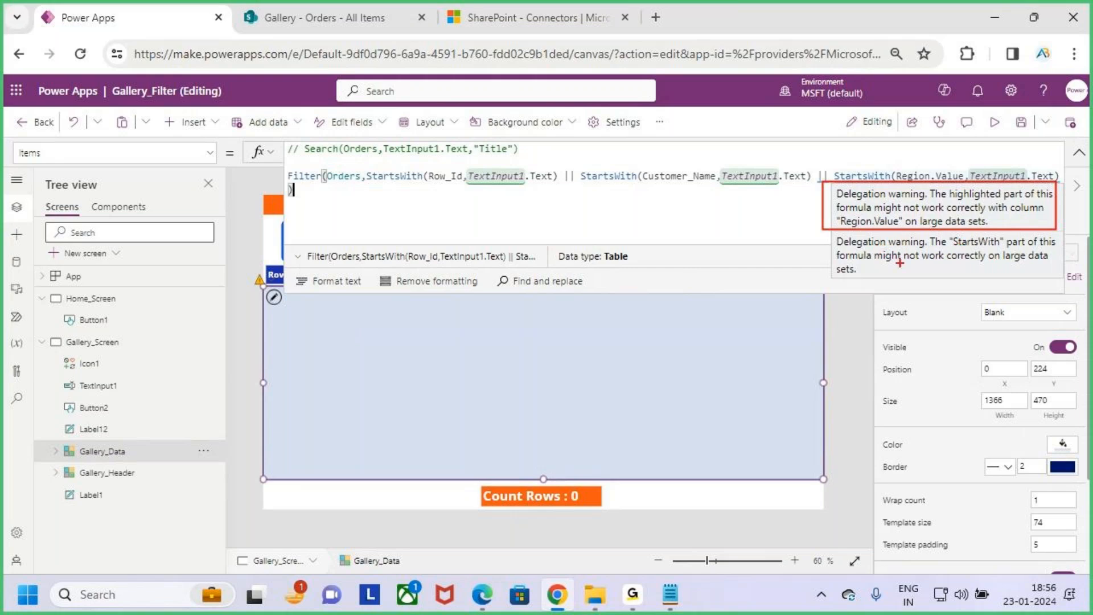
drag(889, 266, 1032, 265)
key(Escape)
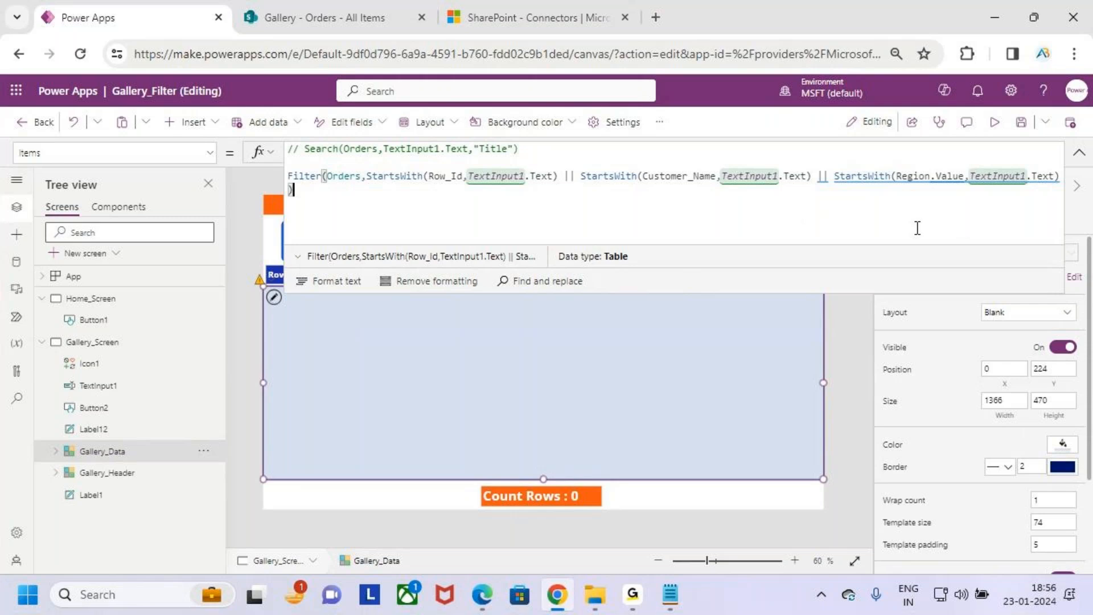
key(ctrl+2)
drag(368, 193, 425, 189)
drag(285, 191, 370, 175)
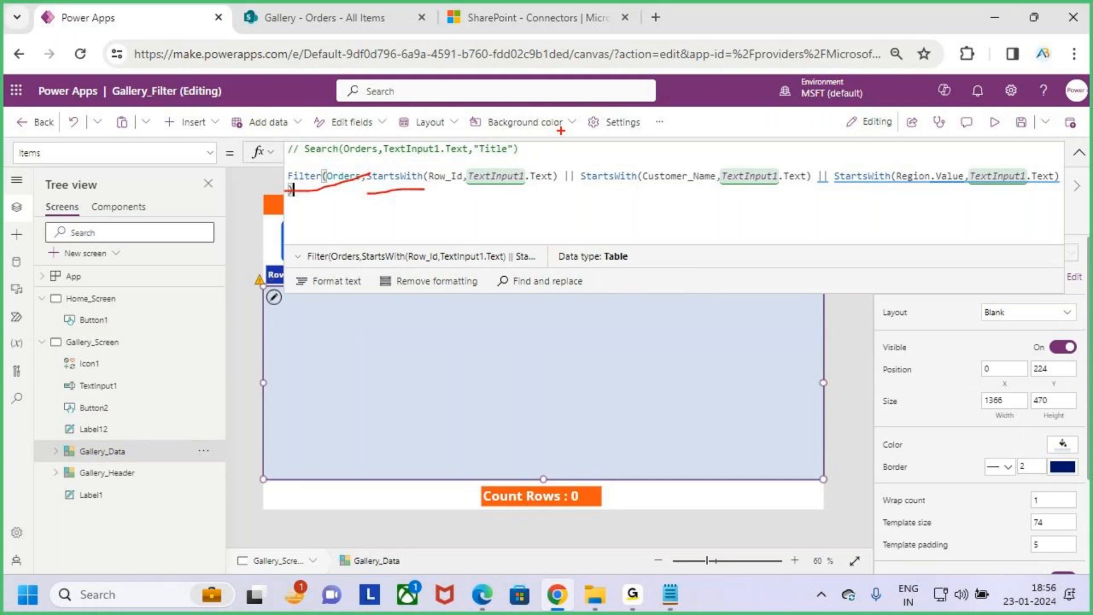
mouse_move(501, 249)
mouse_down()
mouse_move(533, 245)
mouse_move(533, 273)
mouse_up()
mouse_move(543, 251)
mouse_down()
mouse_move(563, 246)
mouse_move(572, 262)
mouse_move(627, 228)
mouse_up()
mouse_move(634, 188)
mouse_down()
mouse_move(632, 259)
mouse_move(647, 228)
mouse_up()
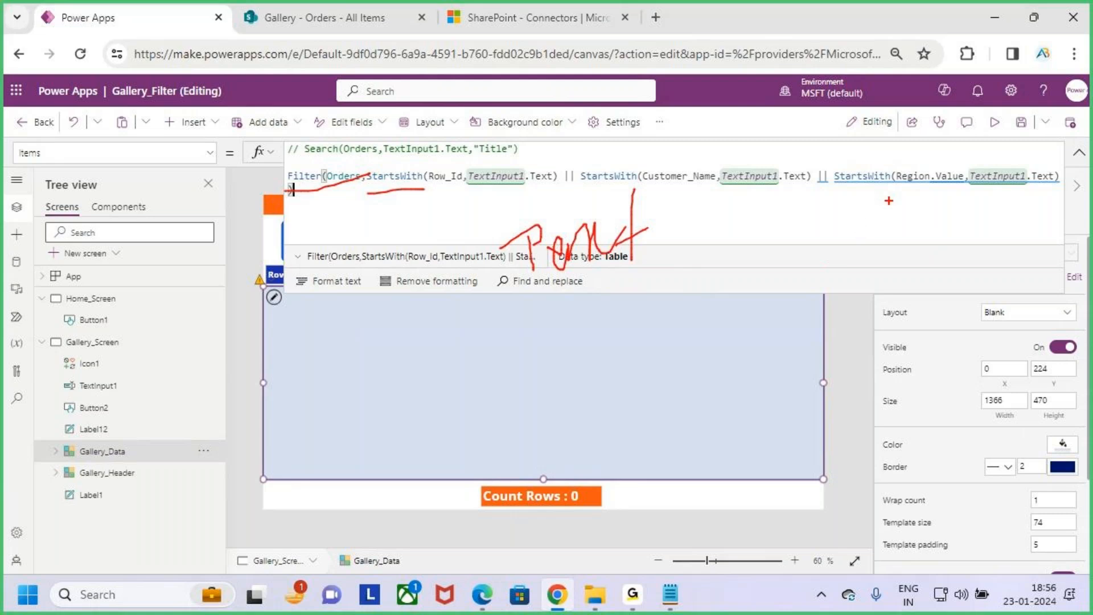
mouse_move(848, 185)
mouse_down()
mouse_move(1054, 181)
mouse_move(854, 149)
mouse_move(911, 191)
mouse_up()
drag(945, 119, 944, 124)
drag(917, 114, 958, 134)
drag(967, 96, 927, 150)
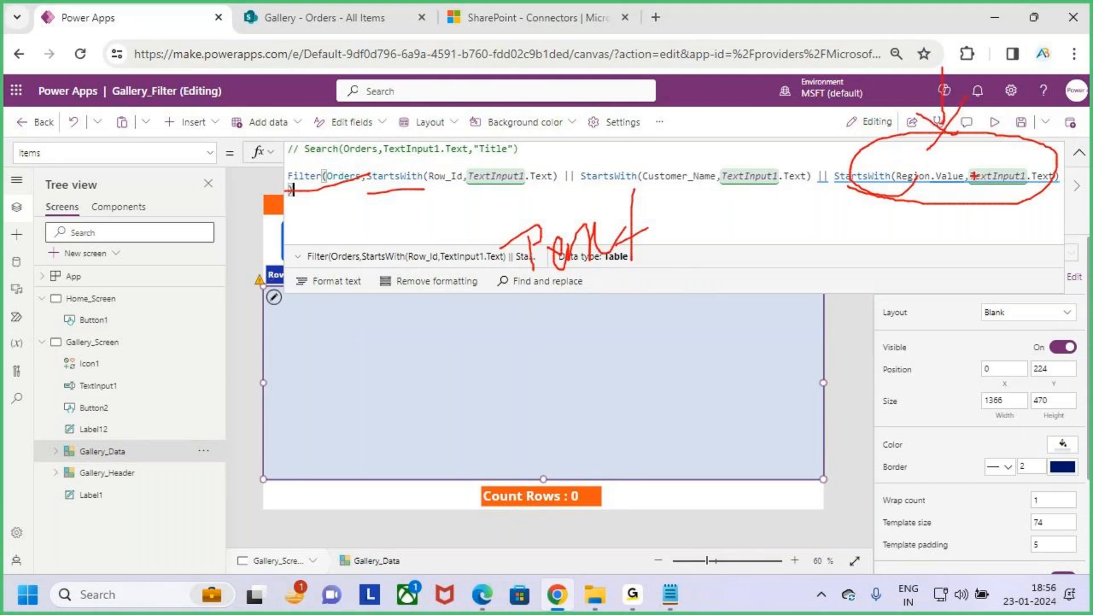
key(Escape)
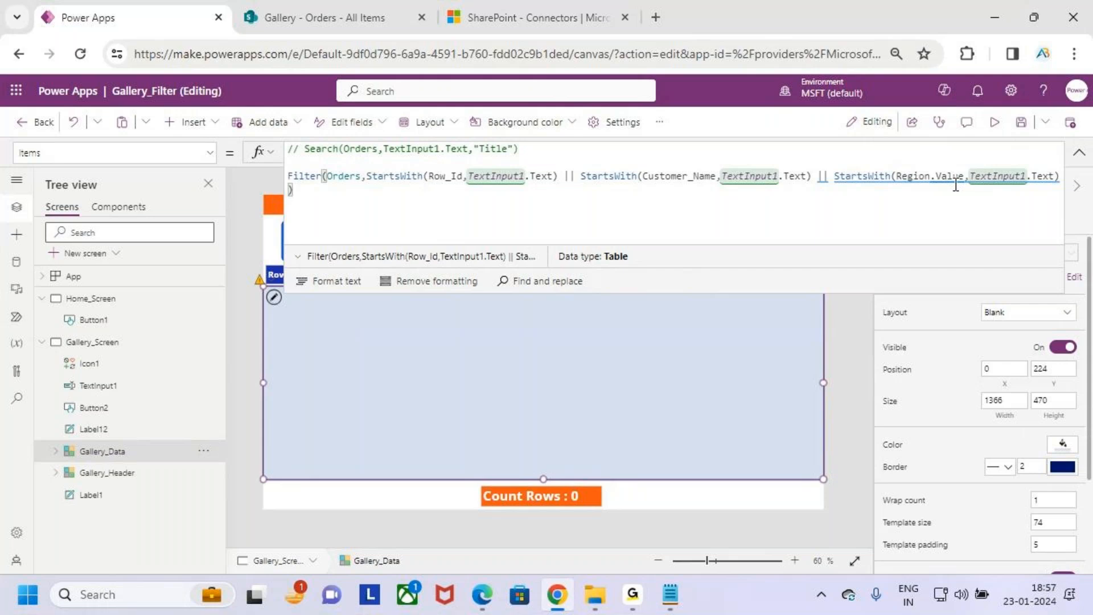
- Collapse the formula, preview the app, and replace the gallery's search text with 100
click(1078, 153)
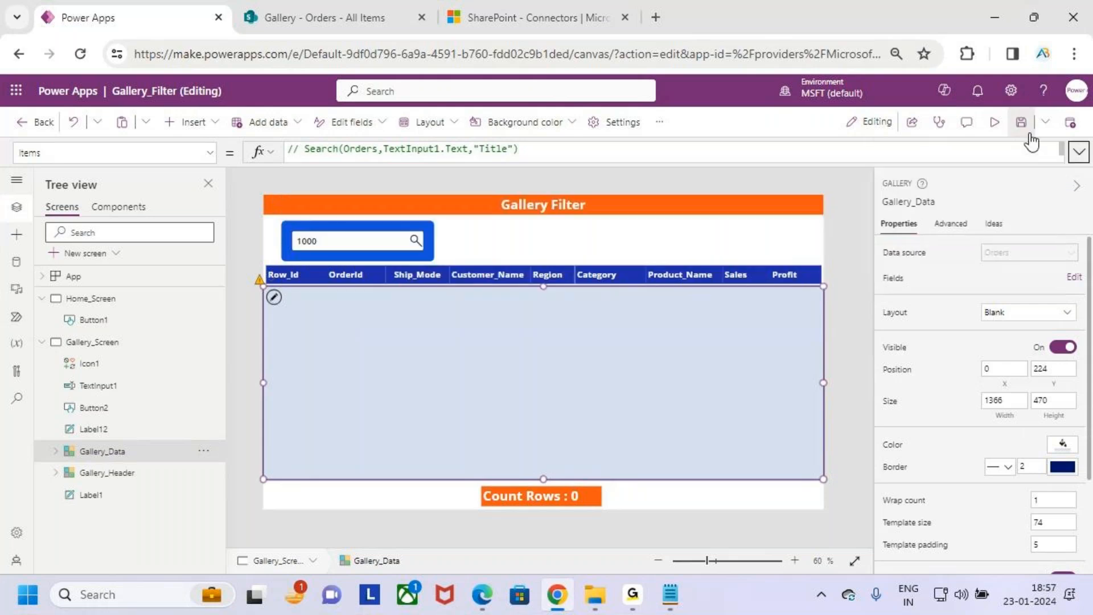
click(995, 123)
drag(276, 205, 227, 208)
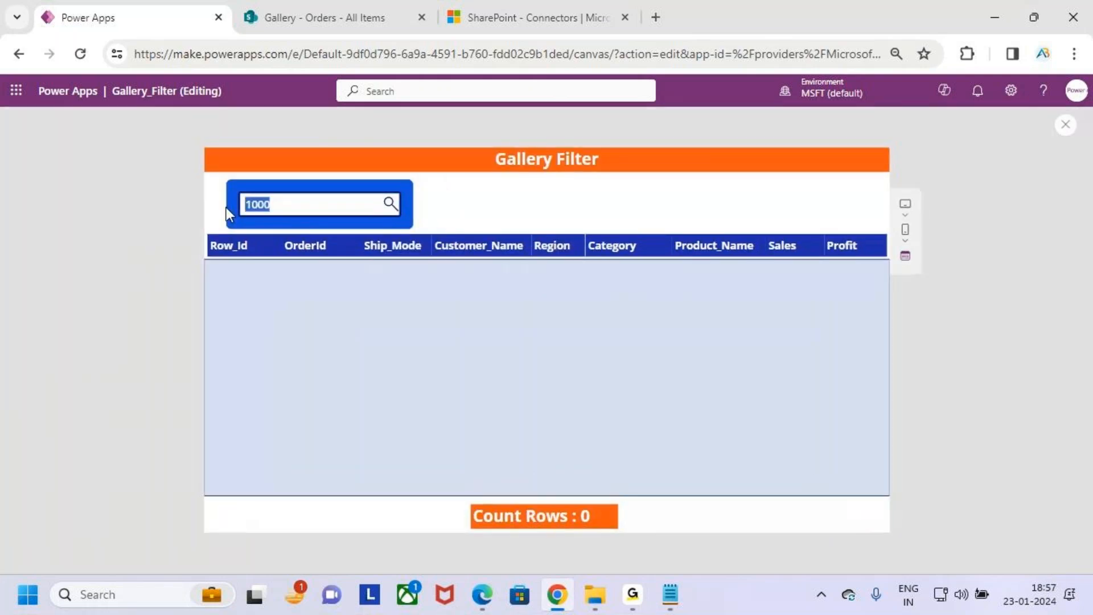
key(BackSpace)
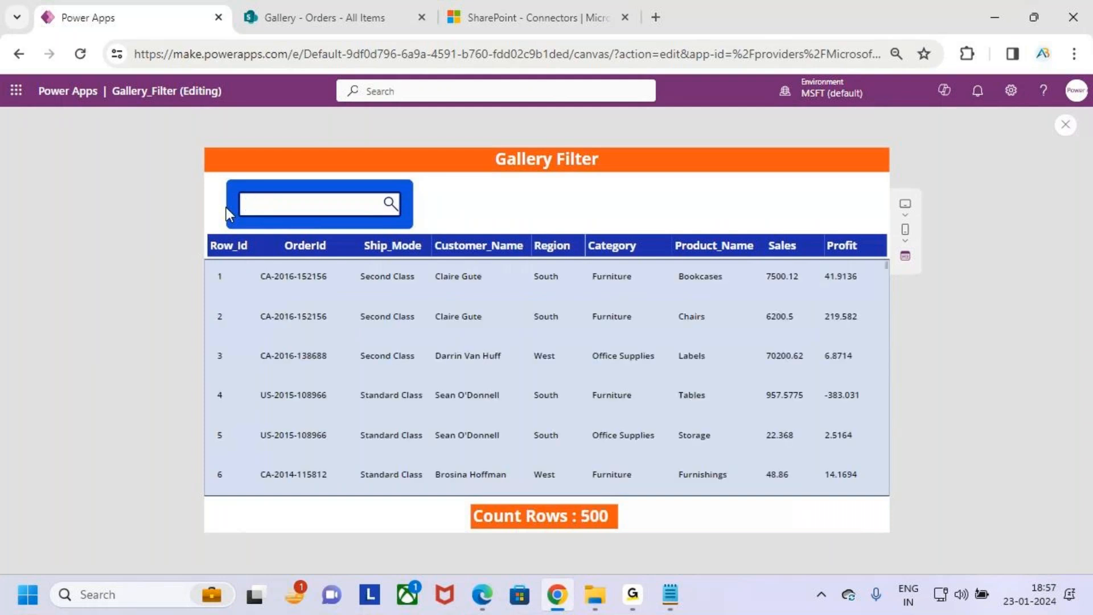
text(100)
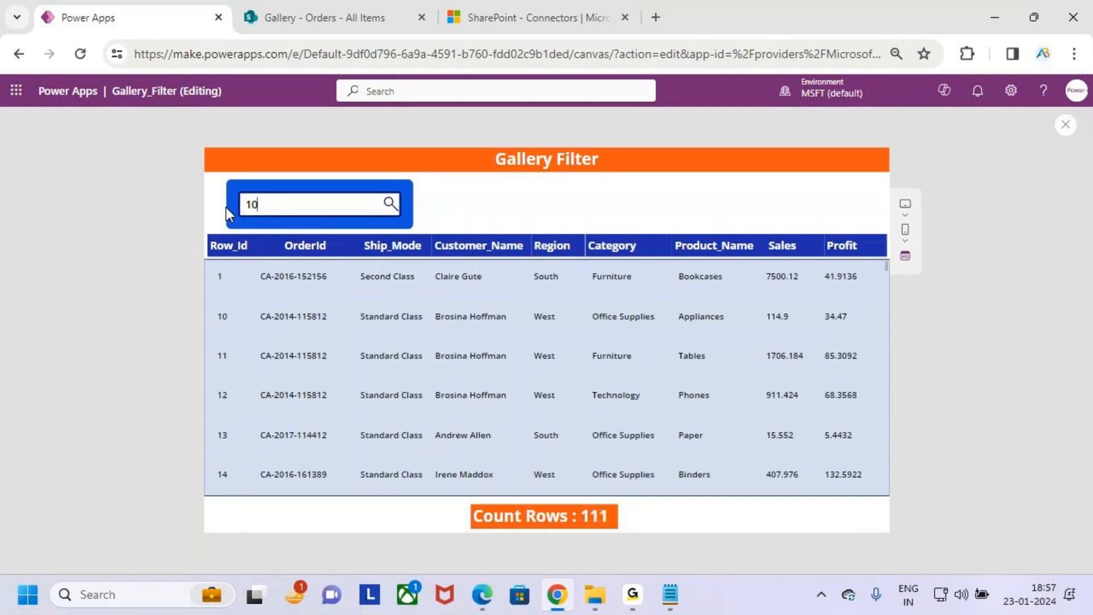
- Replace the search text with 510 to test the filter on a higher row ID
key(BackSpace)
key(BackSpace)
key(BackSpace)
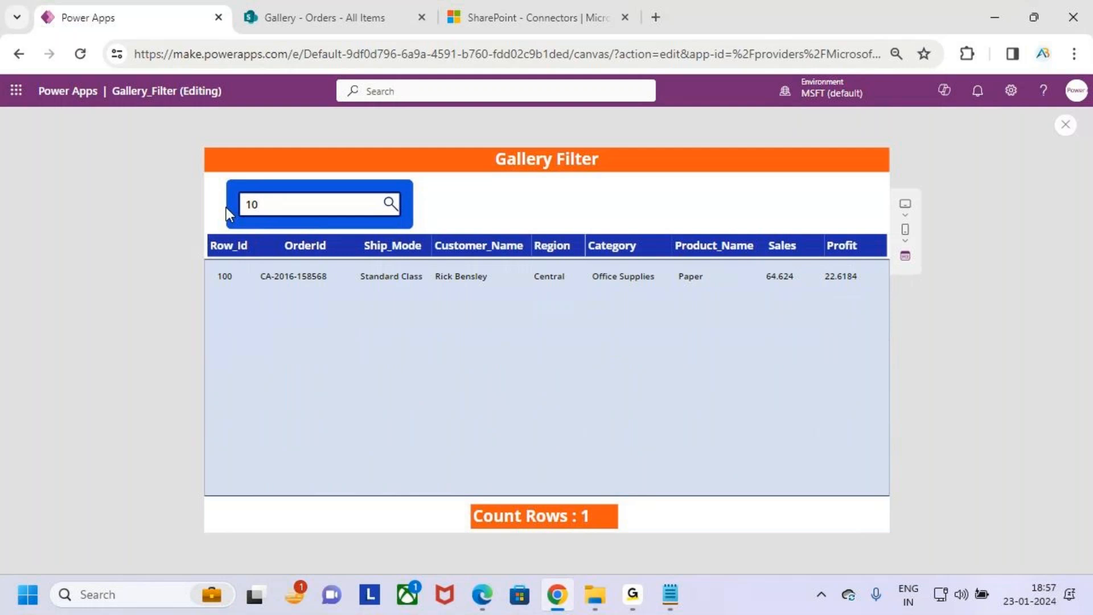
text(510)
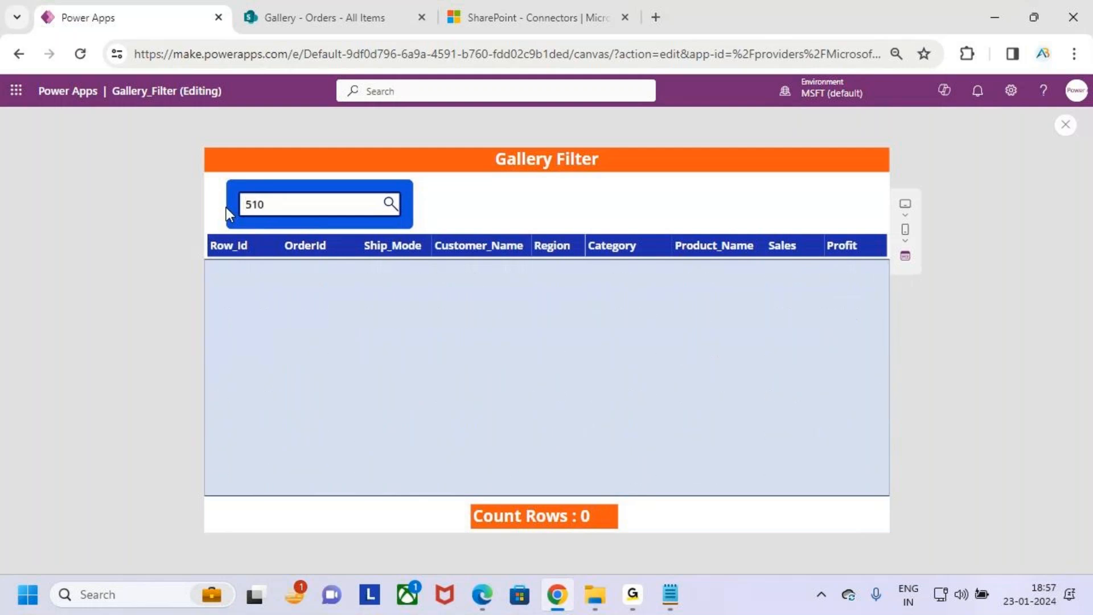
drag(236, 228, 454, 160)
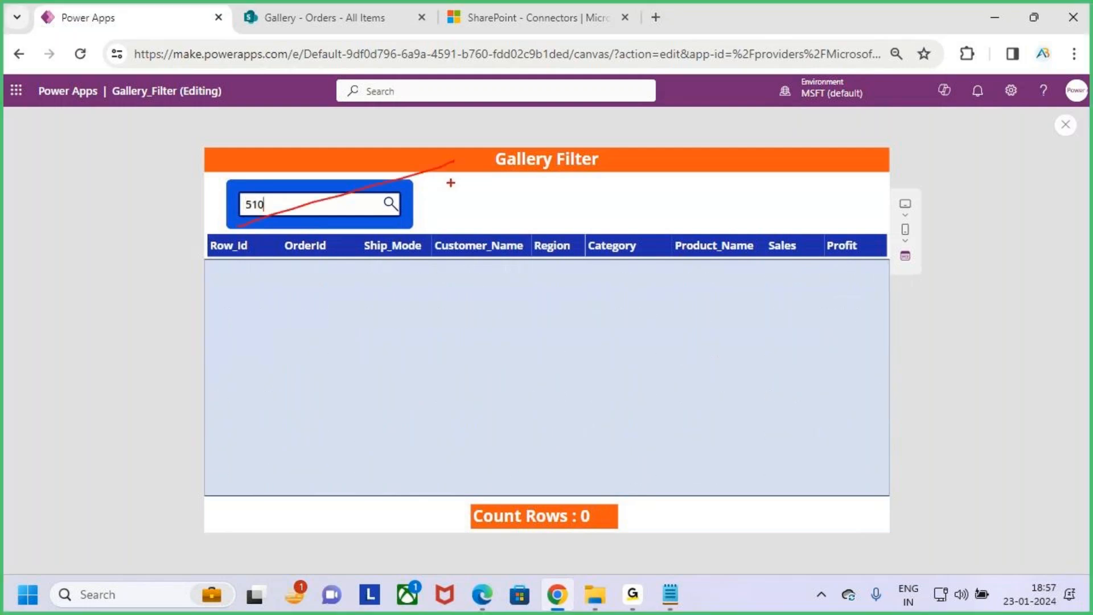
key(Escape)
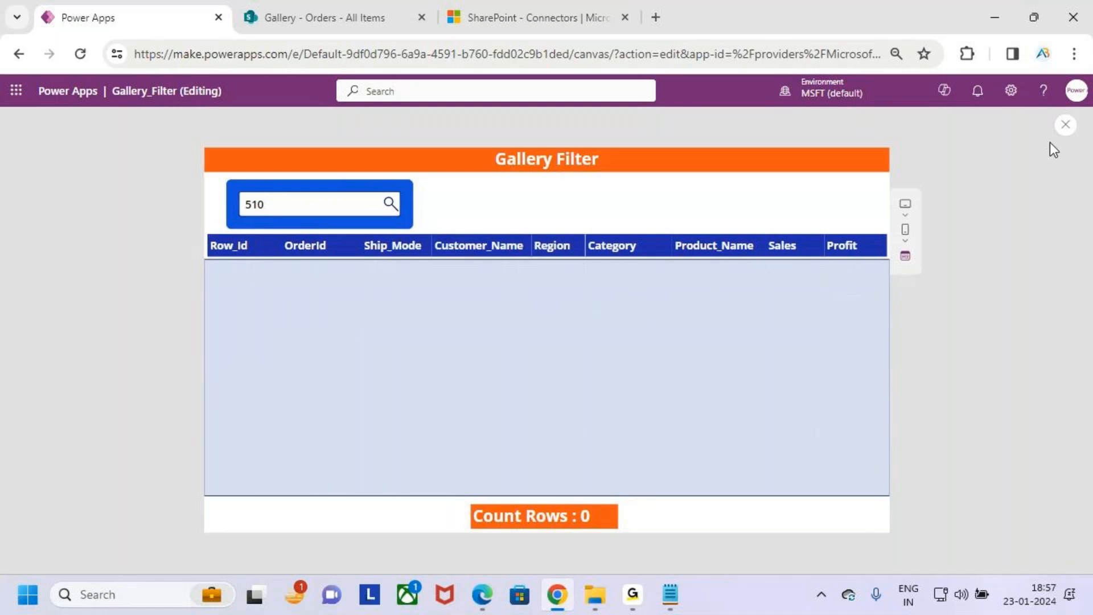
- Exit the preview, select the Gallery_Data gallery, and show its complete Items formula
click(1060, 132)
click(663, 395)
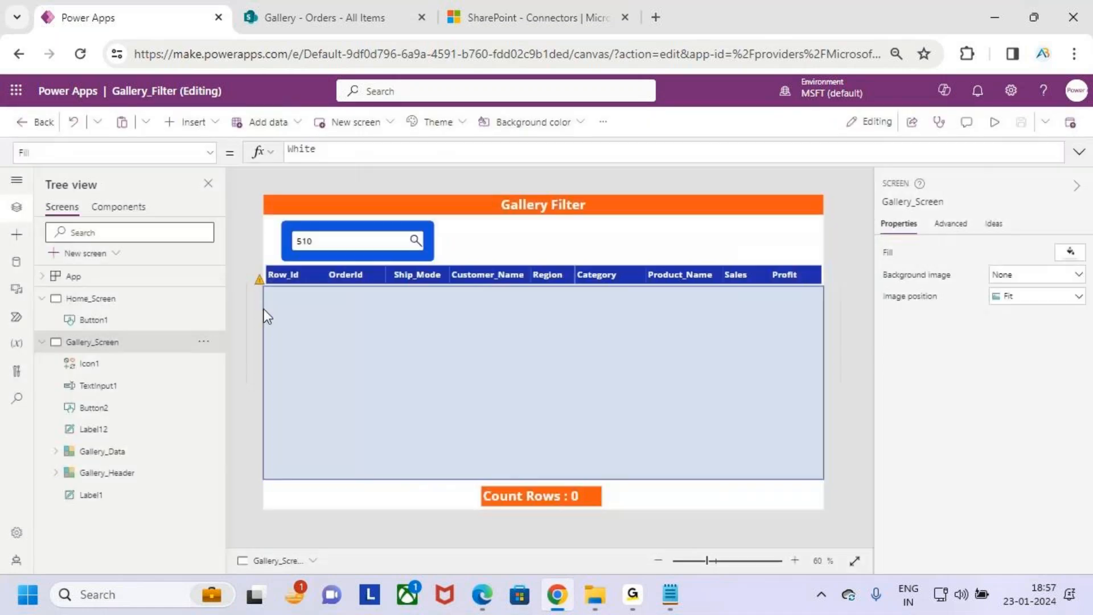
click(260, 280)
click(300, 306)
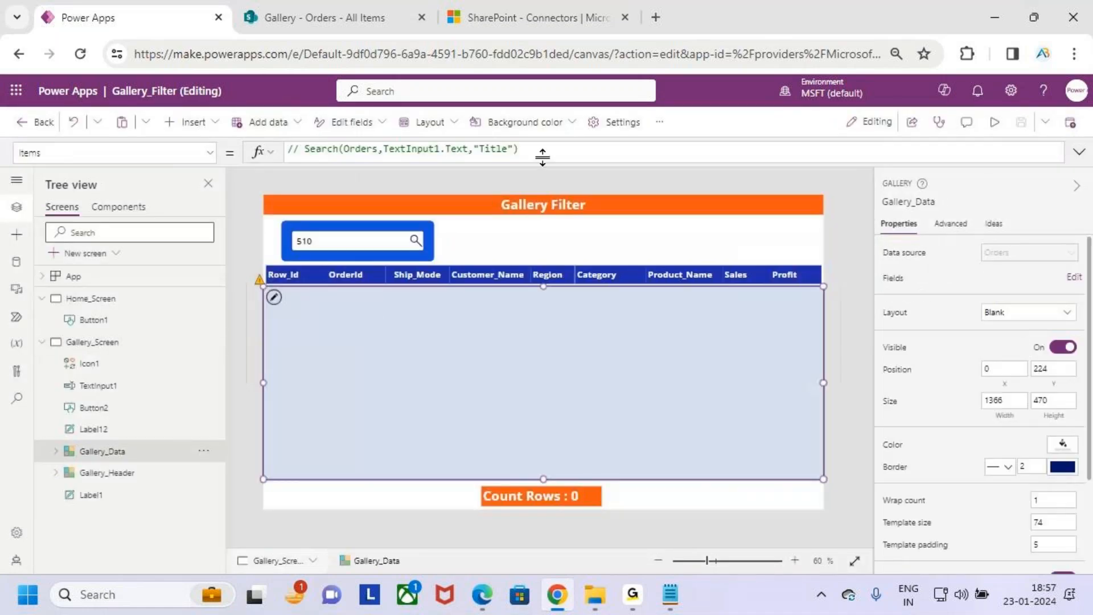
click(632, 150)
click(1080, 153)
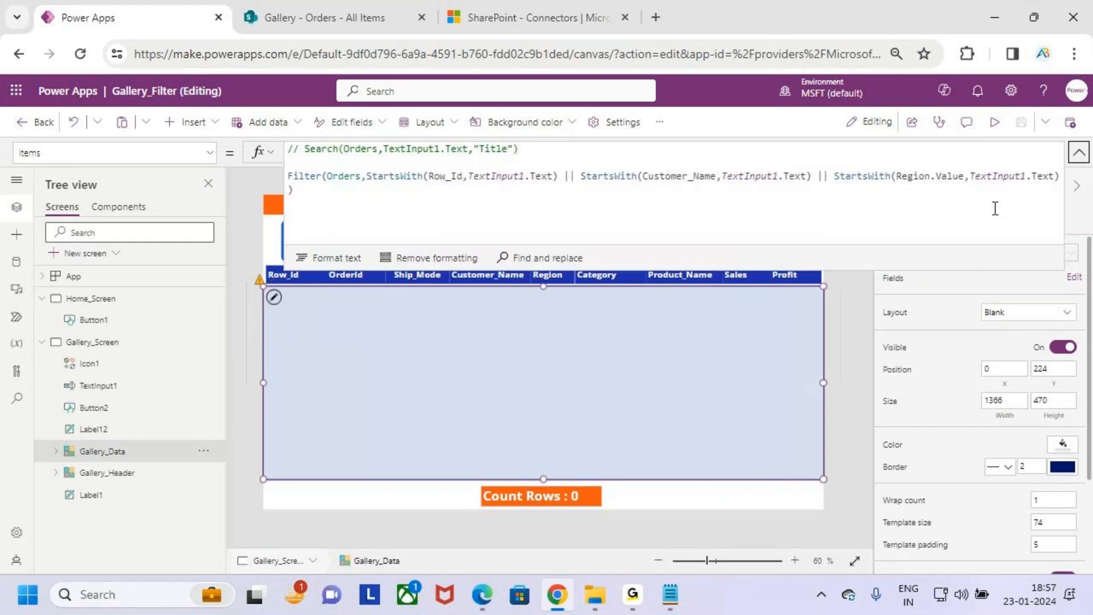
drag(832, 160, 1069, 191)
key(Escape)
click(977, 205)
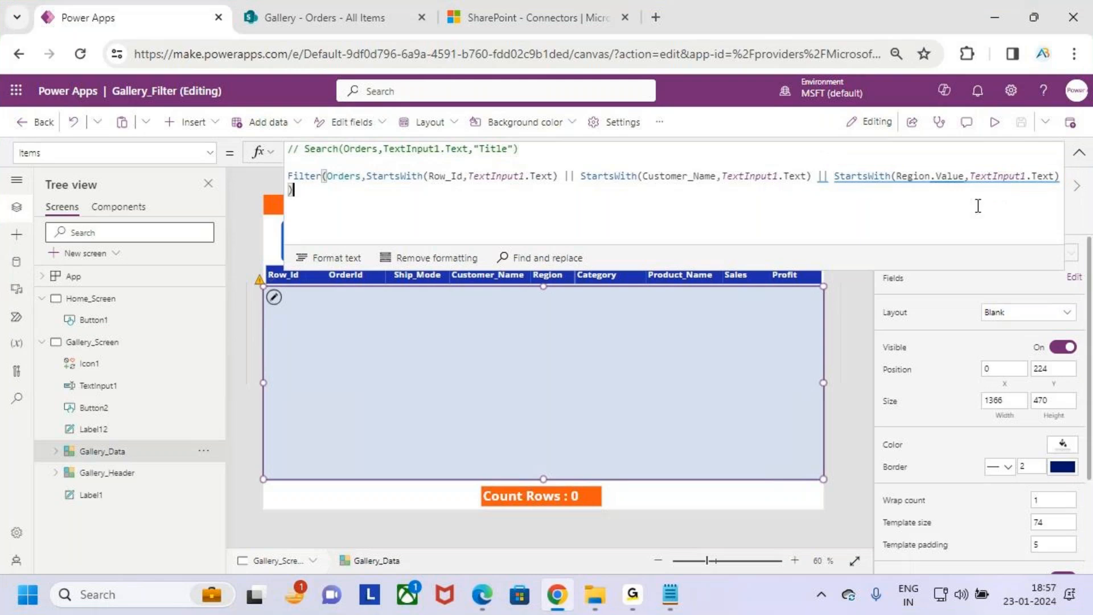
key(ctrl+2)
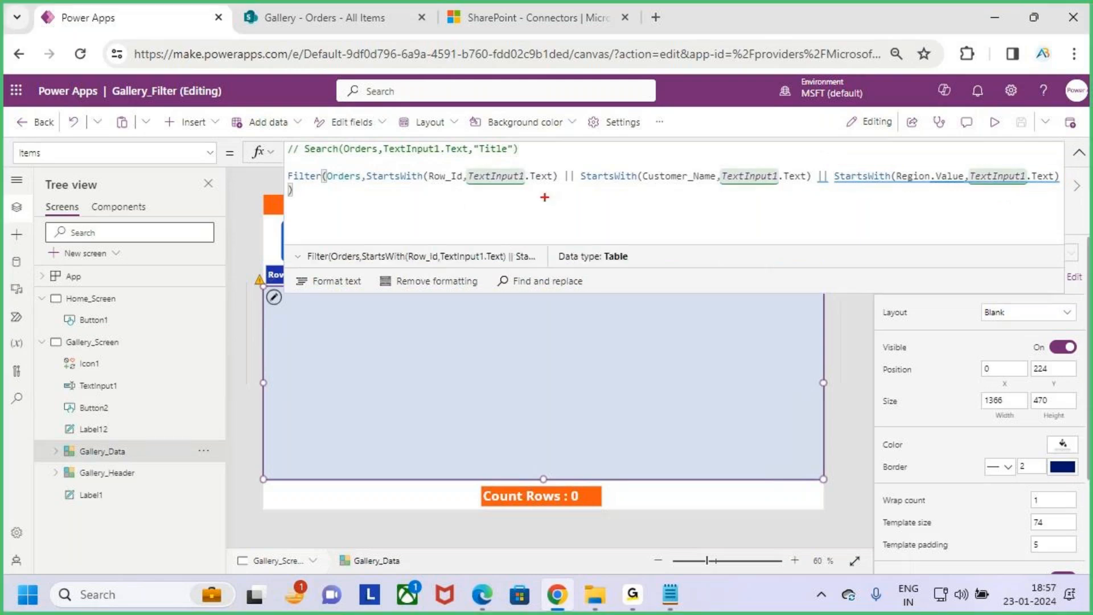
drag(584, 184, 633, 183)
drag(625, 254, 692, 244)
mouse_move(678, 246)
mouse_down()
mouse_move(679, 270)
mouse_move(748, 264)
mouse_move(797, 304)
mouse_move(887, 230)
mouse_up()
key(Escape)
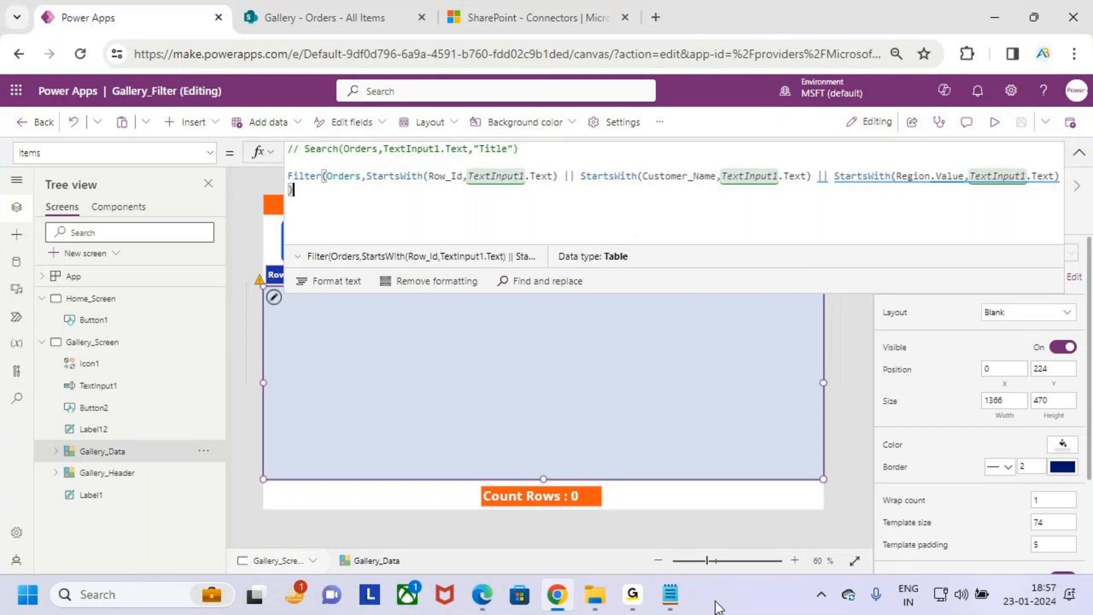
- Switch to the SharePoint connector documentation and check the StartsWith row of the delegable functions table by data type
click(512, 7)
key(ctrl+2)
drag(291, 334, 365, 356)
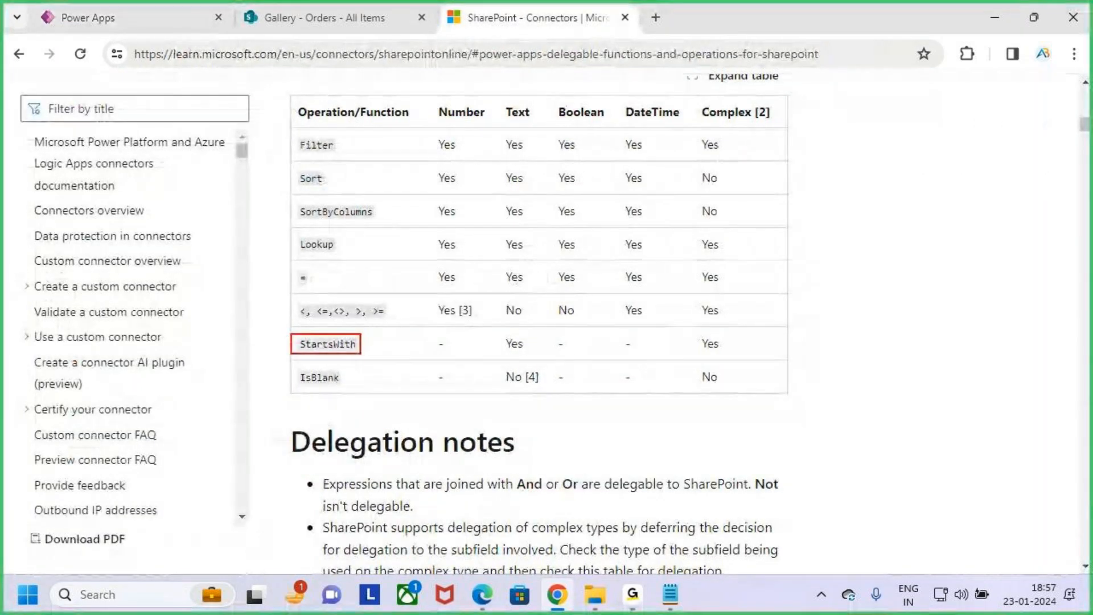
mouse_move(493, 96)
mouse_down()
mouse_move(517, 317)
mouse_move(542, 372)
mouse_up()
mouse_move(539, 316)
mouse_down()
mouse_move(516, 350)
mouse_move(545, 326)
mouse_up()
drag(457, 108, 473, 98)
drag(567, 121, 678, 99)
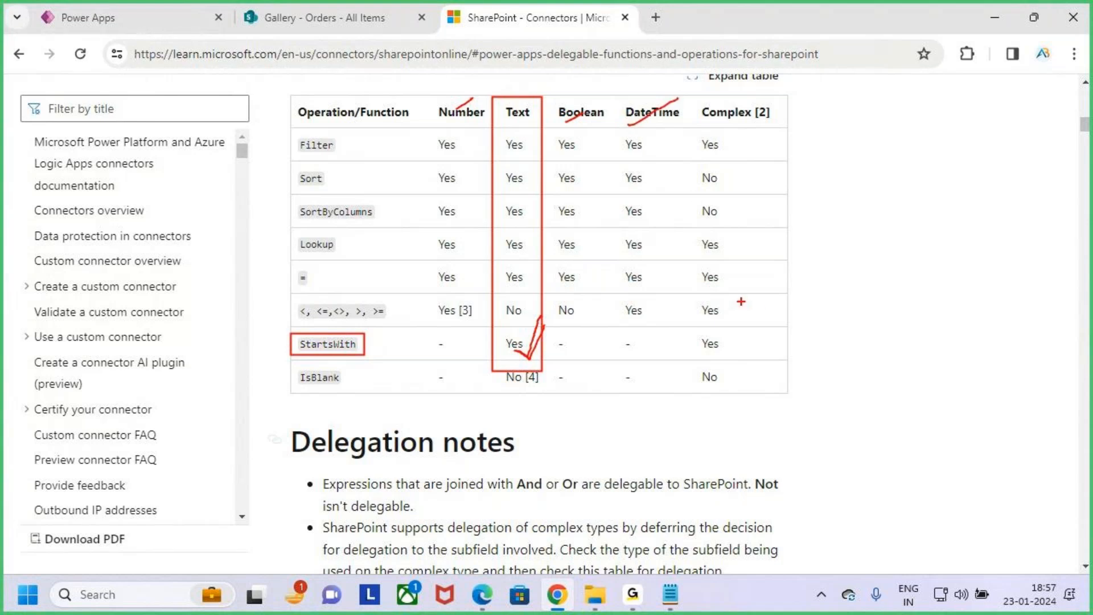
key(Escape)
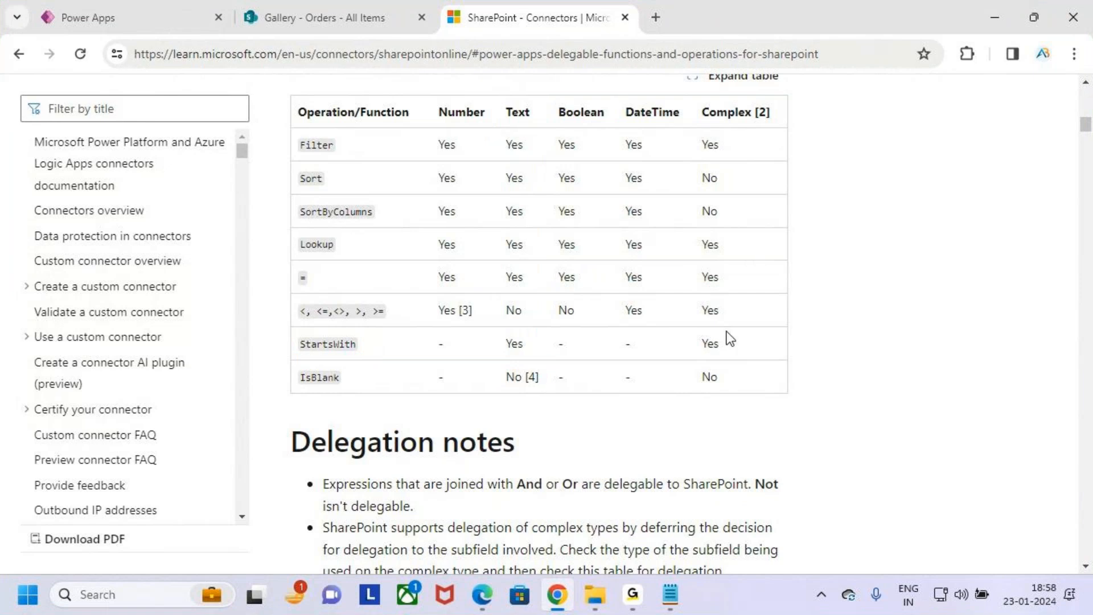
- Read the Delegation notes on complex types, focusing on the Email and DisplayName subfields of the Person data type
scroll(569, 364, down, 1)
scroll(562, 374, down, 5)
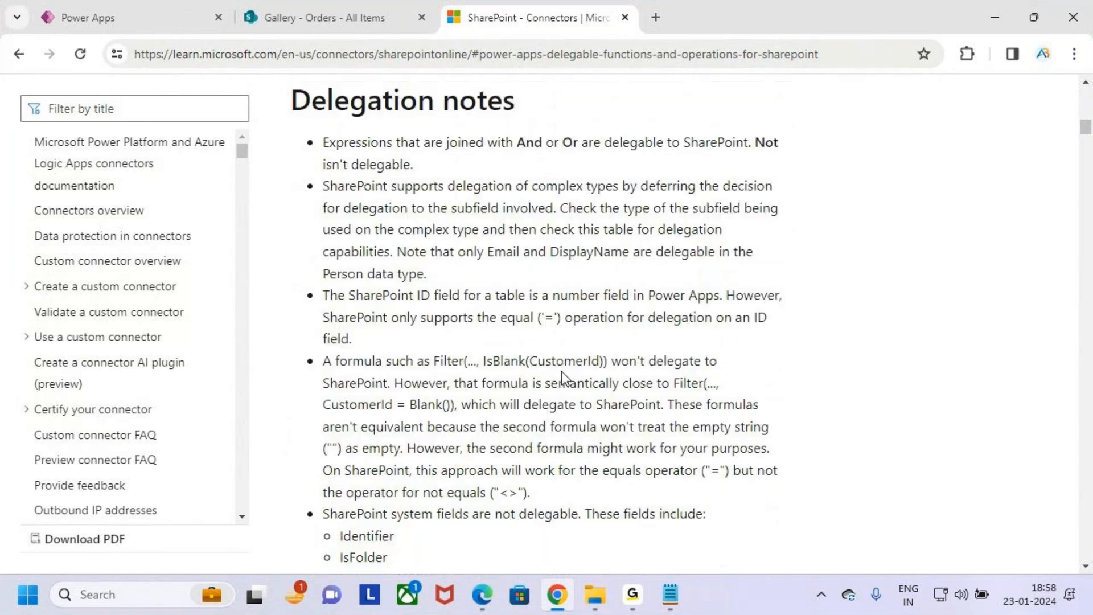
scroll(561, 371, down, 5)
scroll(564, 371, down, 8)
scroll(568, 364, up, 11)
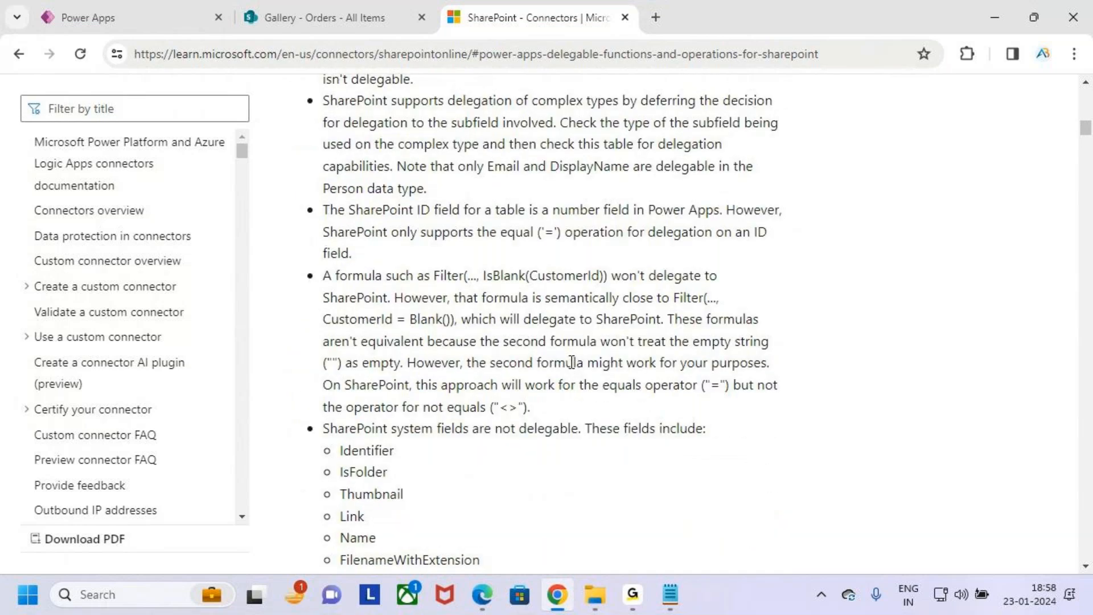
scroll(572, 362, up, 3)
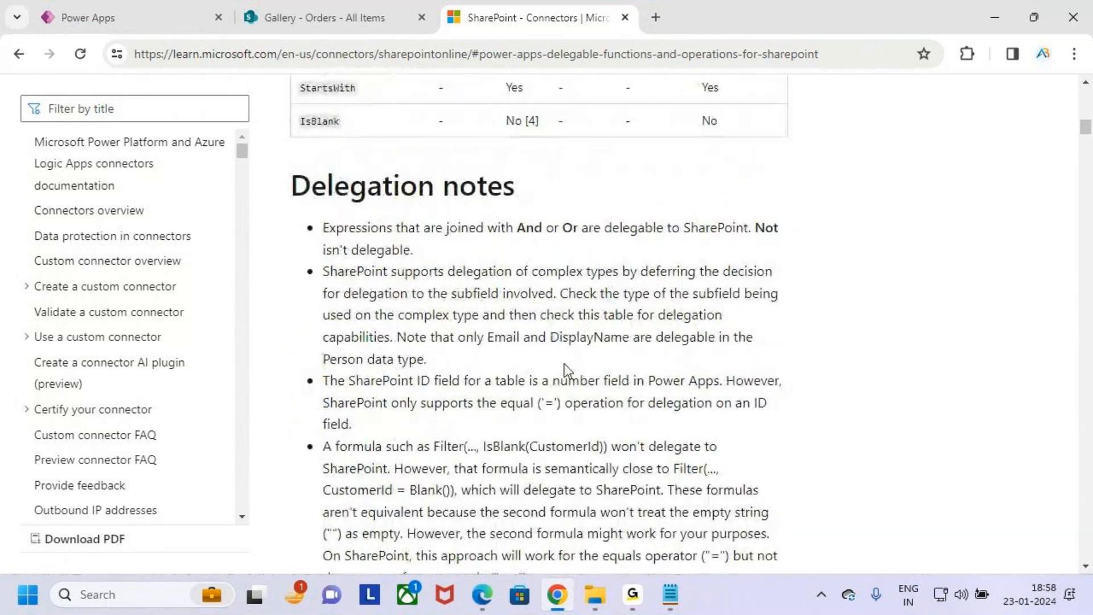
key(ctrl+2)
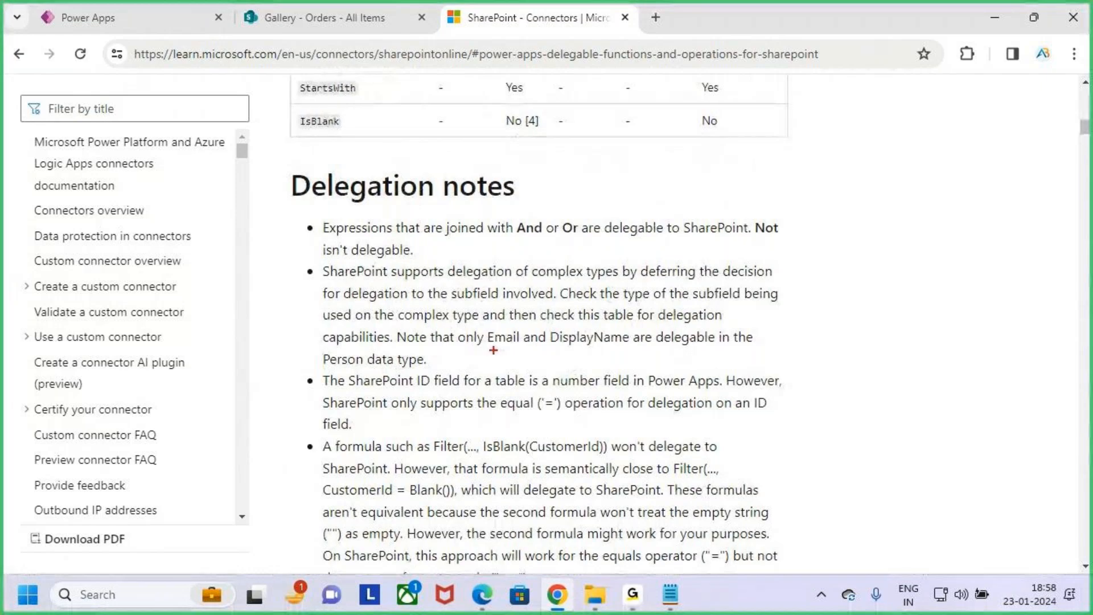
drag(488, 346, 511, 343)
drag(575, 353, 626, 344)
drag(482, 348, 604, 354)
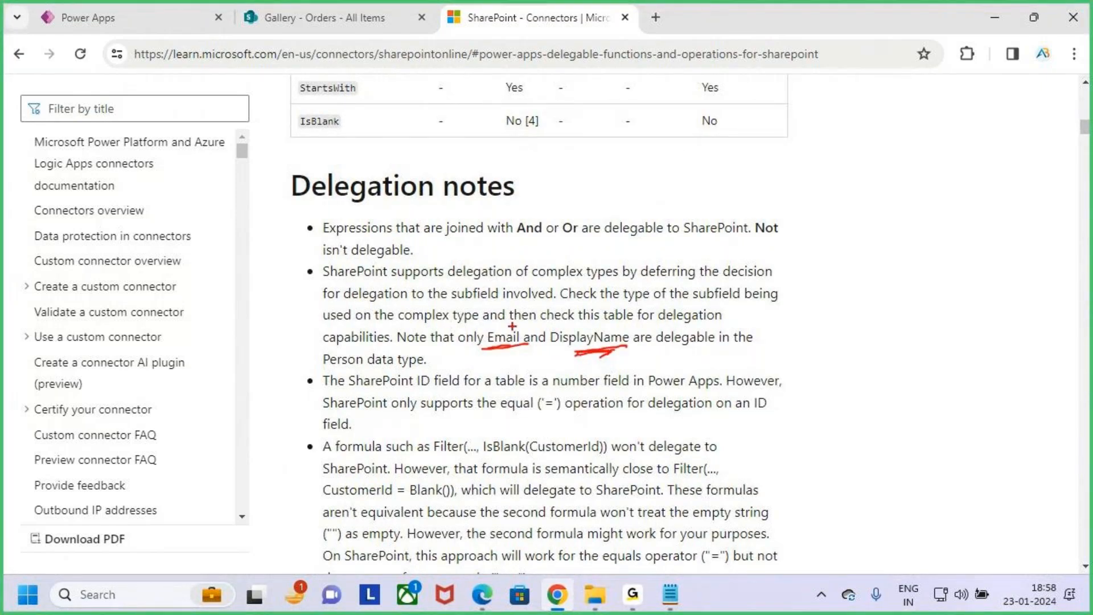
mouse_move(486, 325)
mouse_down()
mouse_move(530, 353)
mouse_move(655, 363)
mouse_up()
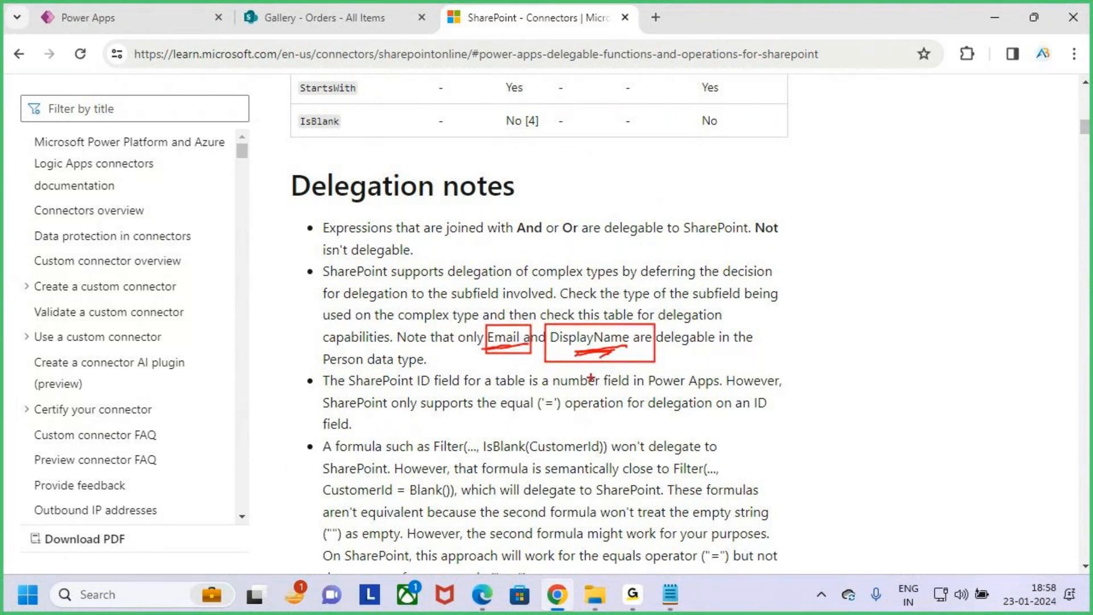
key(Escape)
- Check the delegable functions table again, focusing on StartsWith support for the Text data type
scroll(592, 378, up, 6)
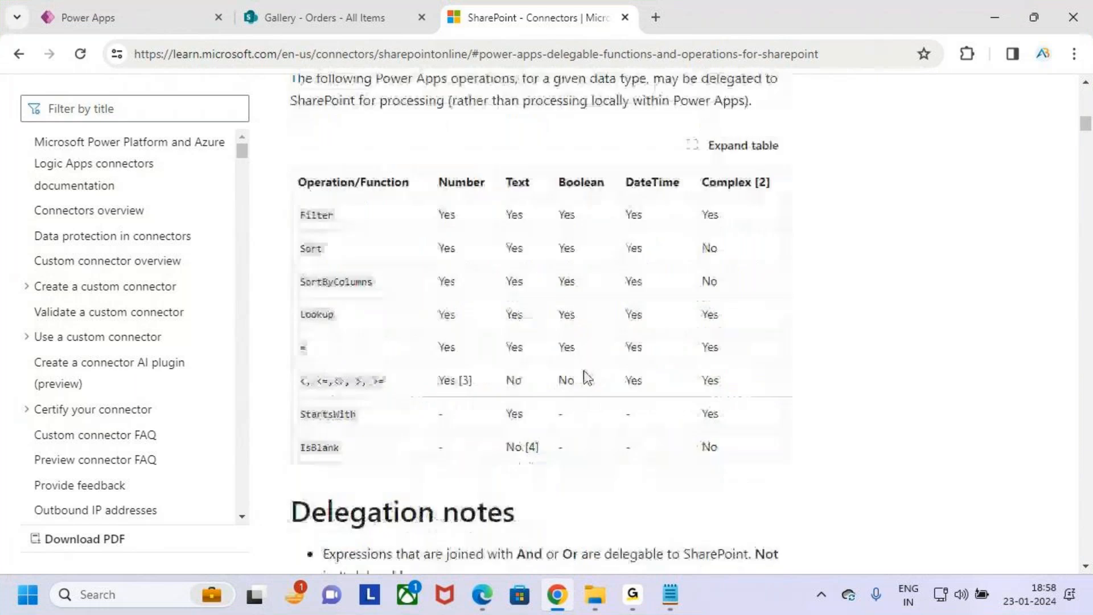
key(ctrl+2)
mouse_move(849, 240)
mouse_down()
mouse_move(800, 315)
mouse_move(885, 303)
mouse_move(944, 317)
mouse_up()
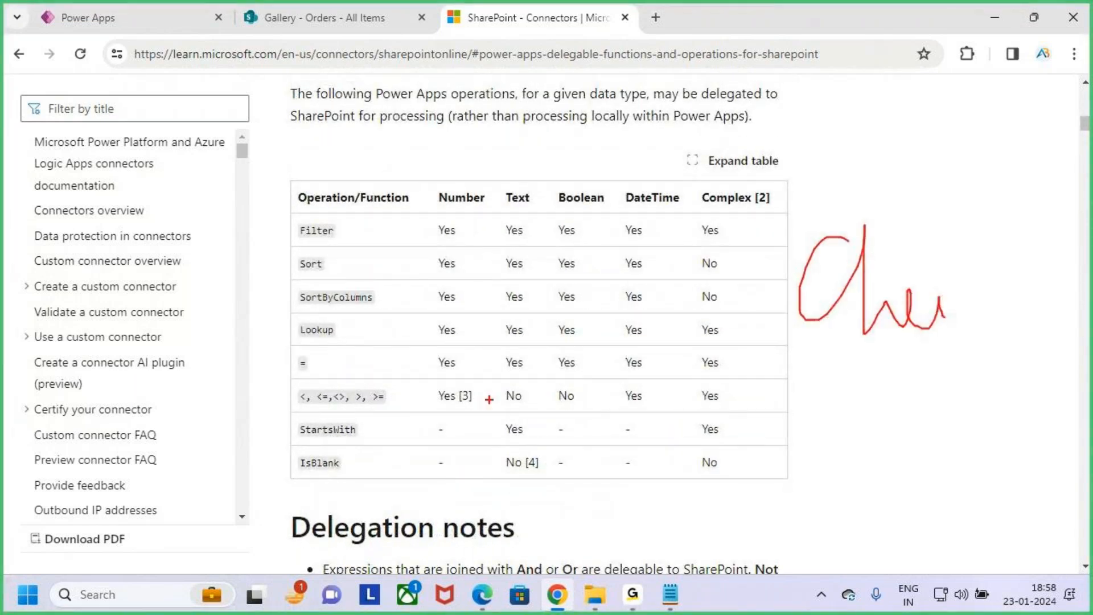
drag(436, 275, 472, 239)
mouse_move(561, 233)
mouse_down()
mouse_move(588, 199)
mouse_move(682, 170)
mouse_up()
key(e)
drag(311, 441, 467, 416)
drag(501, 181, 533, 454)
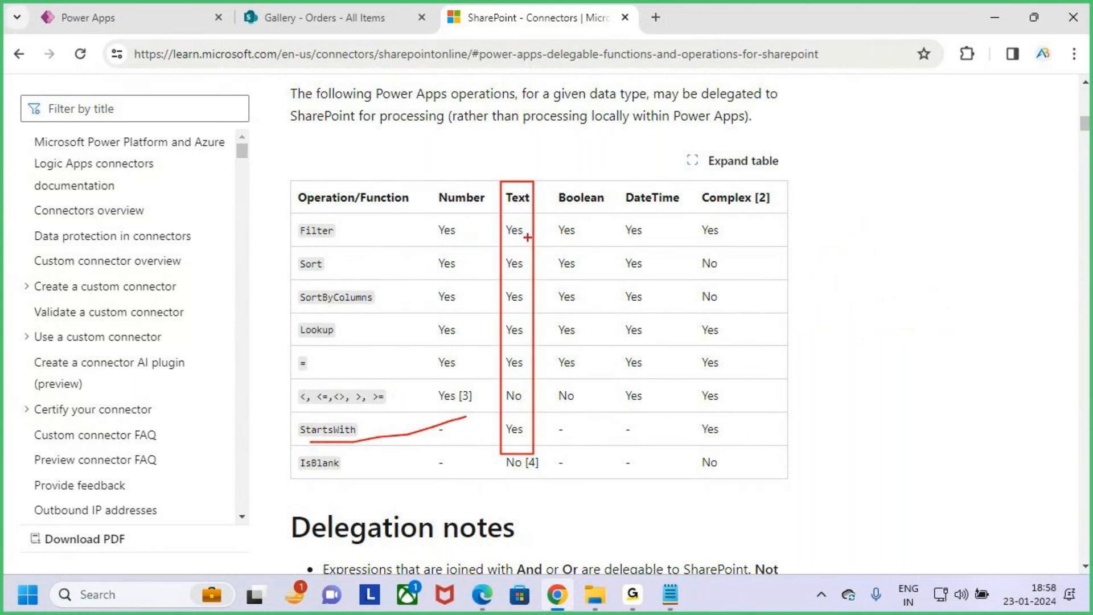
drag(509, 207, 562, 133)
key(Escape)
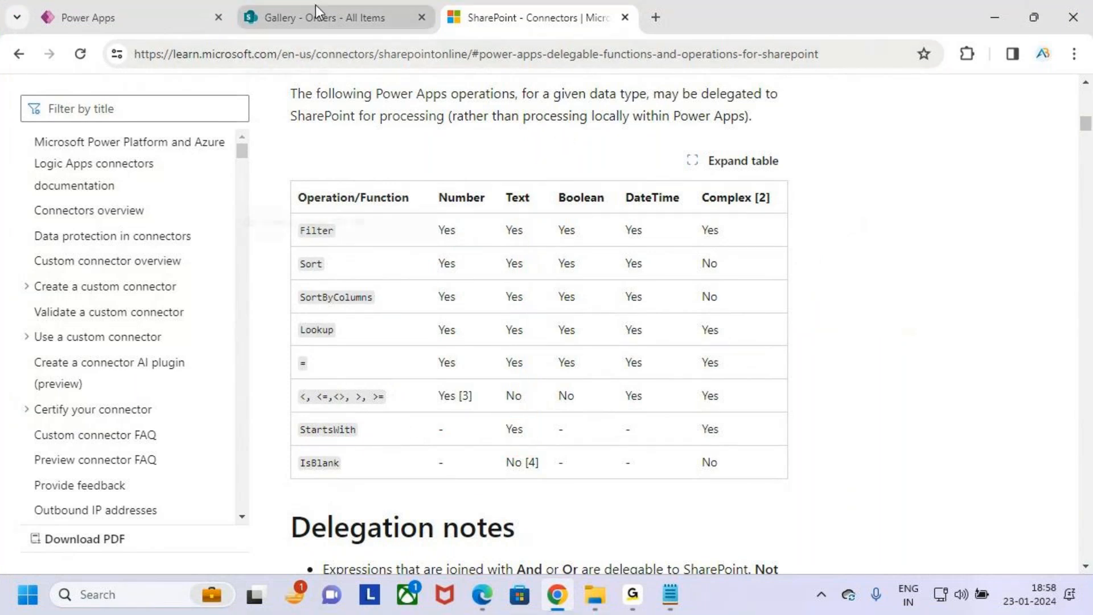
mouse_move(316, 8)
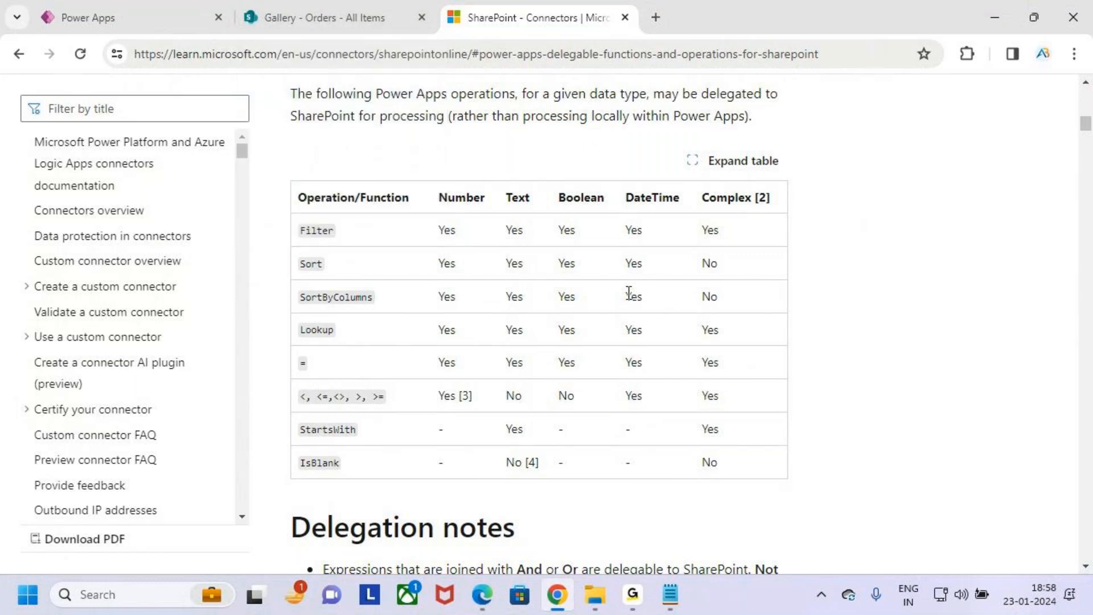
- Return to Power Apps and remove the Region.Value StartsWith condition and its || operator from the Gallery_Data Items formula
click(142, 8)
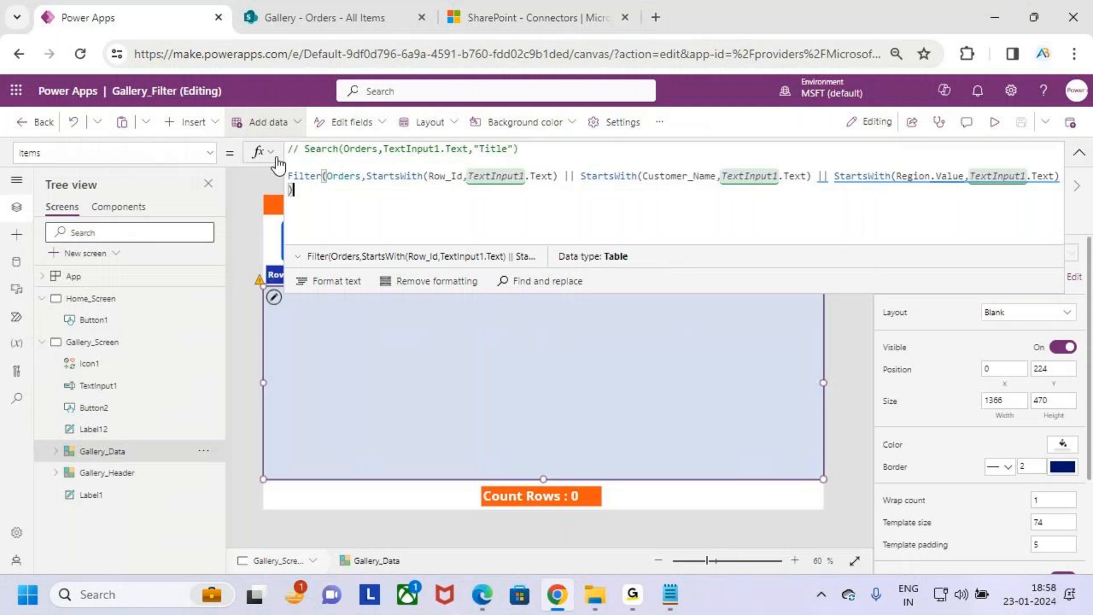
drag(835, 177, 1056, 179)
key(BackSpace)
key(BackSpace)
key(BackSpace)
key(BackSpace)
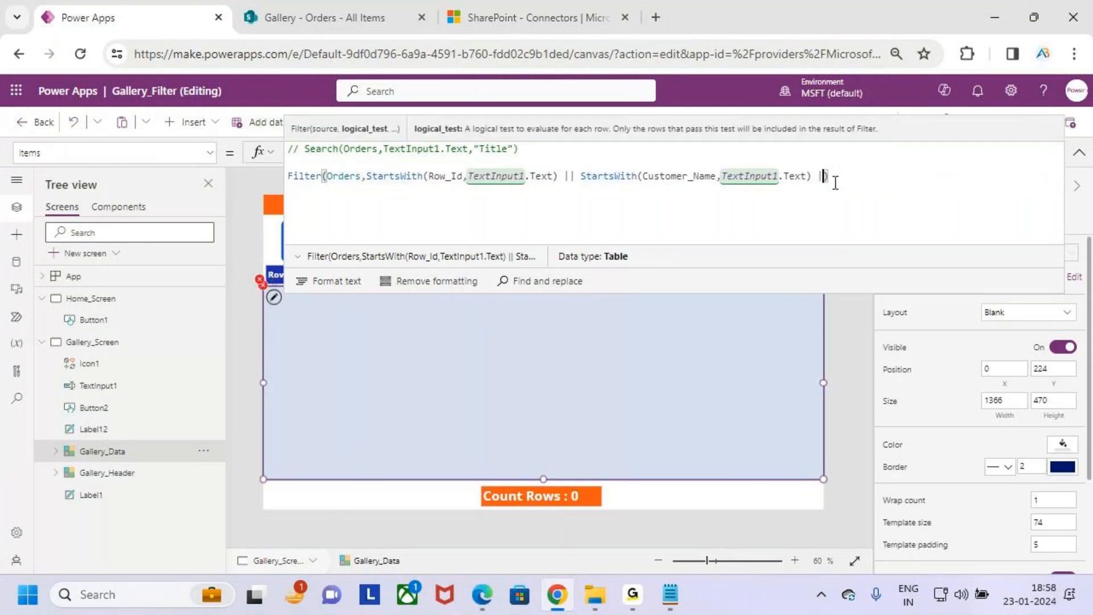
key(BackSpace)
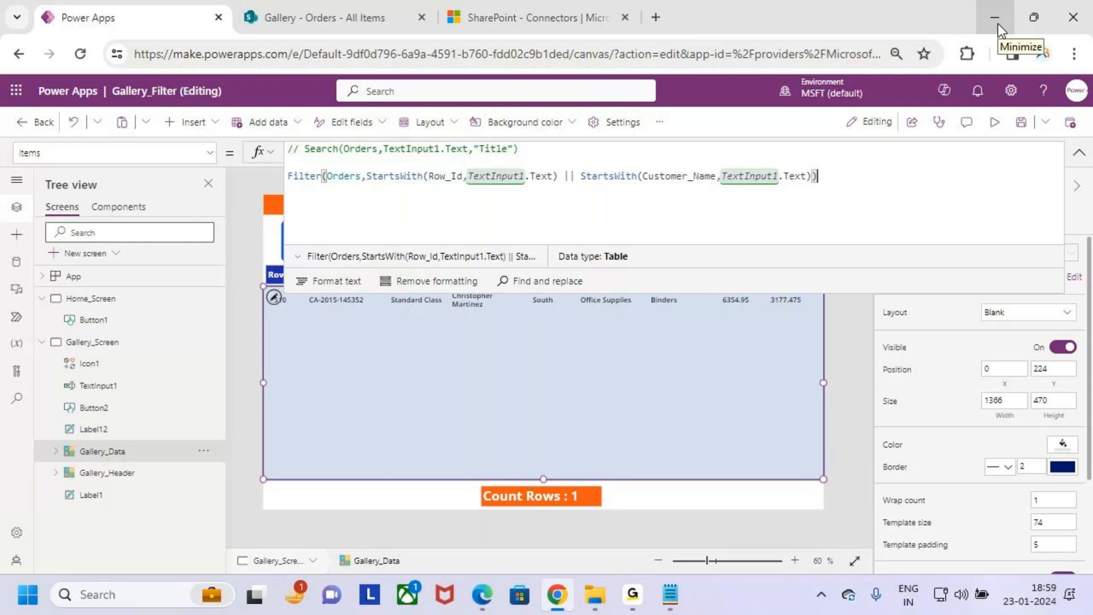
- Compare the record limits of the commented Search formula and the Filter with StartsWith formula, annotating them with 500 and 2000
double_click(327, 149)
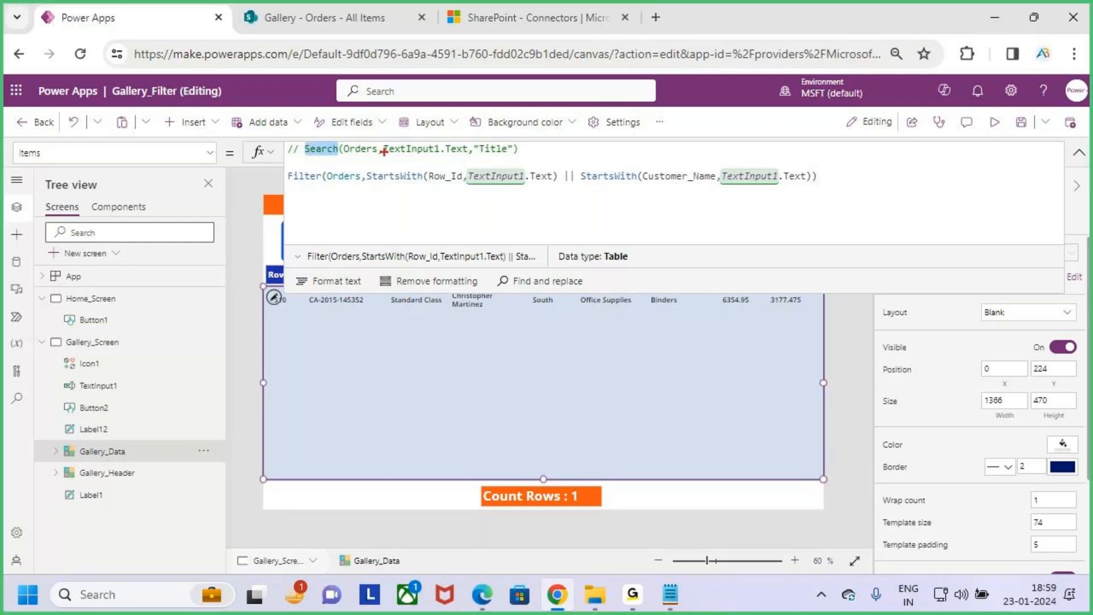
mouse_move(593, 113)
mouse_down()
mouse_move(608, 127)
mouse_move(598, 152)
mouse_up()
drag(588, 114, 626, 113)
drag(631, 114, 667, 95)
mouse_move(587, 157)
mouse_down()
mouse_move(720, 149)
mouse_move(789, 125)
mouse_up()
mouse_move(785, 113)
mouse_down()
mouse_move(811, 134)
mouse_move(786, 159)
mouse_up()
mouse_move(825, 122)
mouse_down()
mouse_move(854, 126)
mouse_move(848, 158)
mouse_up()
mouse_move(864, 136)
mouse_down()
mouse_move(879, 155)
mouse_move(926, 127)
mouse_move(924, 149)
mouse_move(954, 114)
mouse_up()
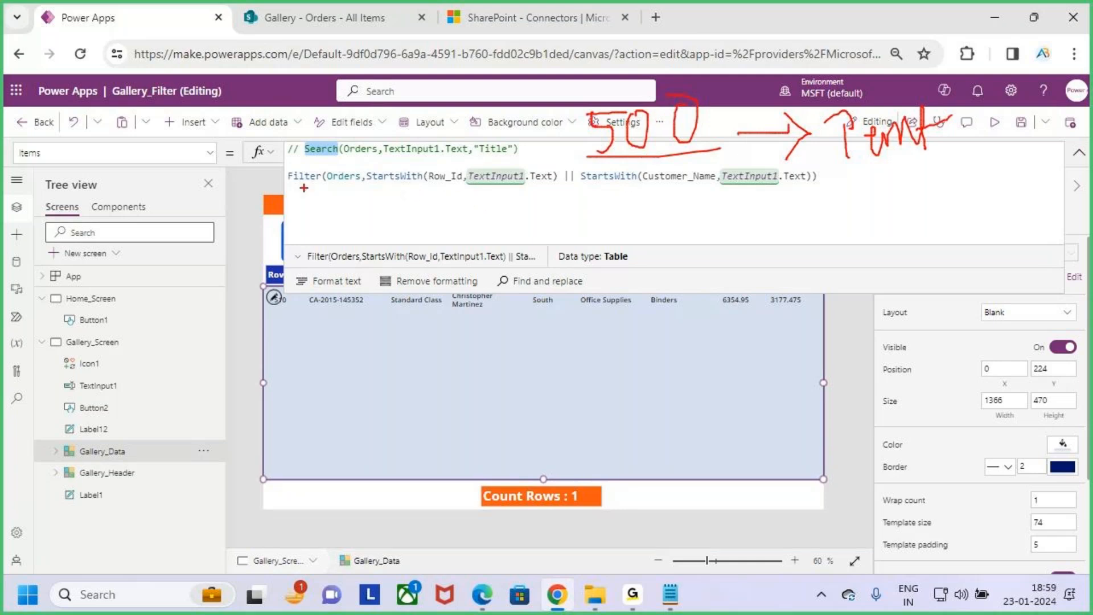
drag(289, 184, 427, 186)
mouse_move(643, 222)
mouse_down()
mouse_move(677, 228)
mouse_move(660, 253)
mouse_up()
mouse_move(689, 215)
mouse_down()
mouse_move(709, 216)
mouse_move(711, 248)
mouse_up()
mouse_move(723, 229)
mouse_down()
mouse_move(715, 241)
mouse_move(734, 240)
mouse_move(724, 224)
mouse_up()
mouse_move(751, 222)
mouse_down()
mouse_move(740, 231)
mouse_move(748, 246)
mouse_move(753, 227)
mouse_up()
mouse_move(767, 216)
mouse_down()
mouse_move(763, 250)
mouse_move(775, 236)
mouse_up()
drag(684, 278, 787, 246)
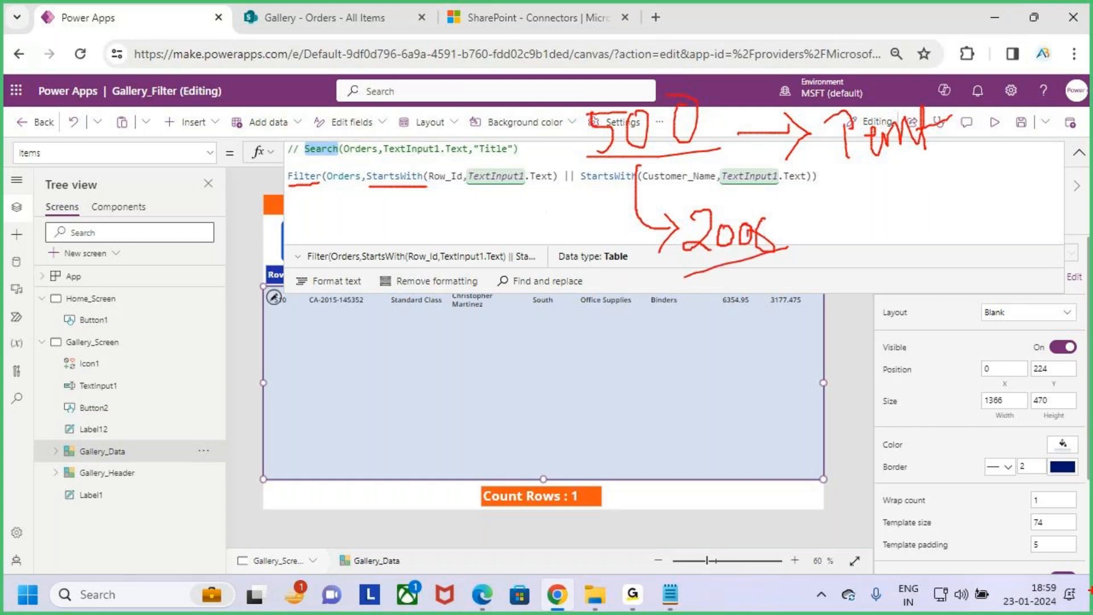
drag(504, 405, 528, 431)
key(Escape)
- Switch to the unsaved Search Function notes in Notepad and review the unsupported column types, delegation limits and Filter sections
mouse_move(670, 595)
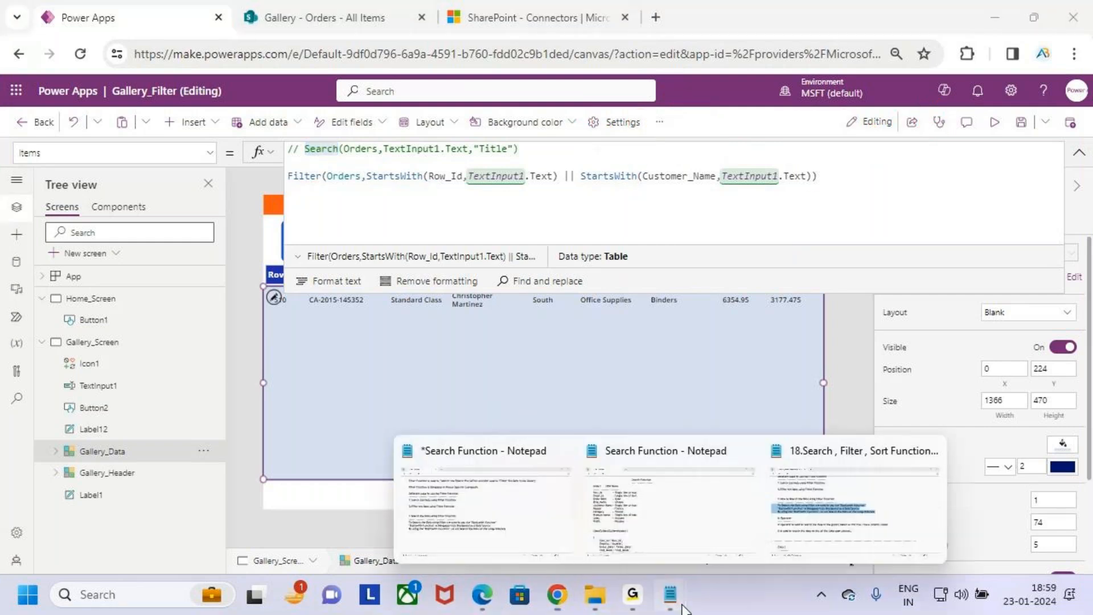
click(500, 510)
scroll(321, 216, up, 5)
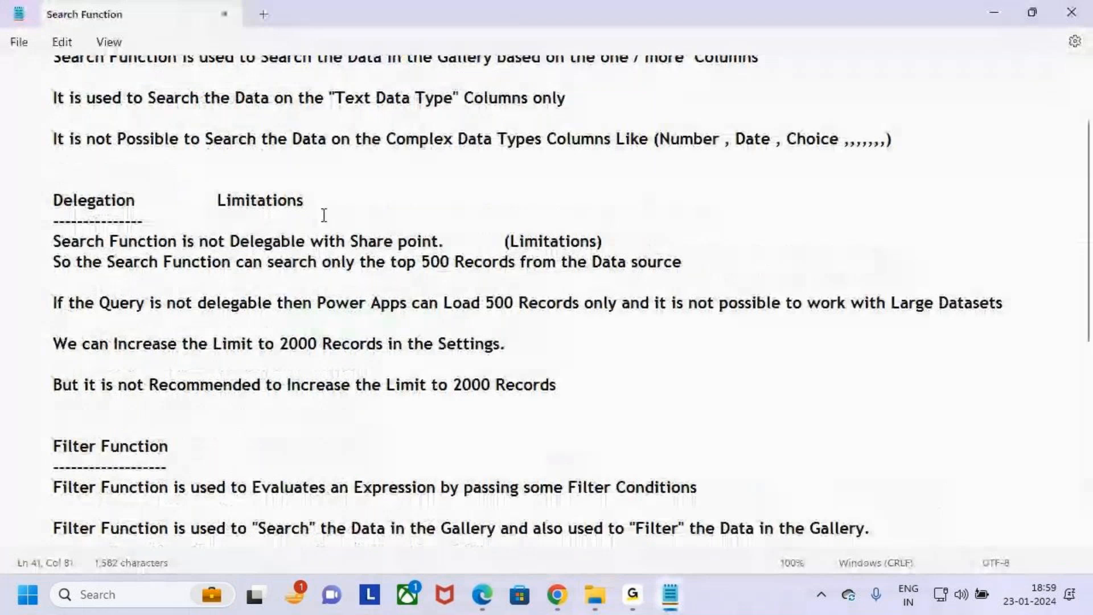
drag(654, 204, 953, 206)
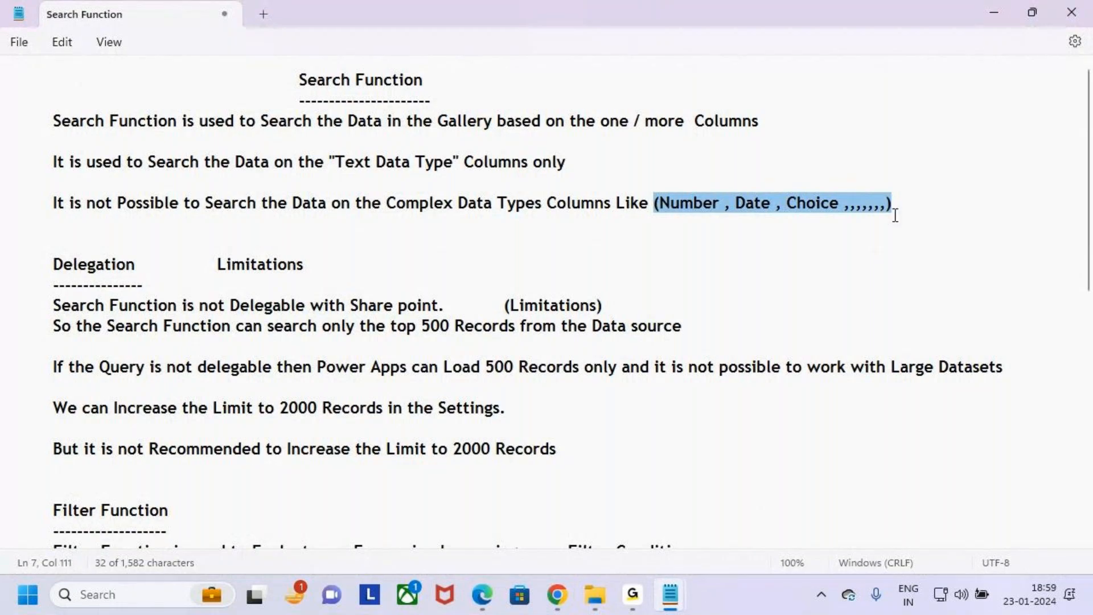
click(915, 206)
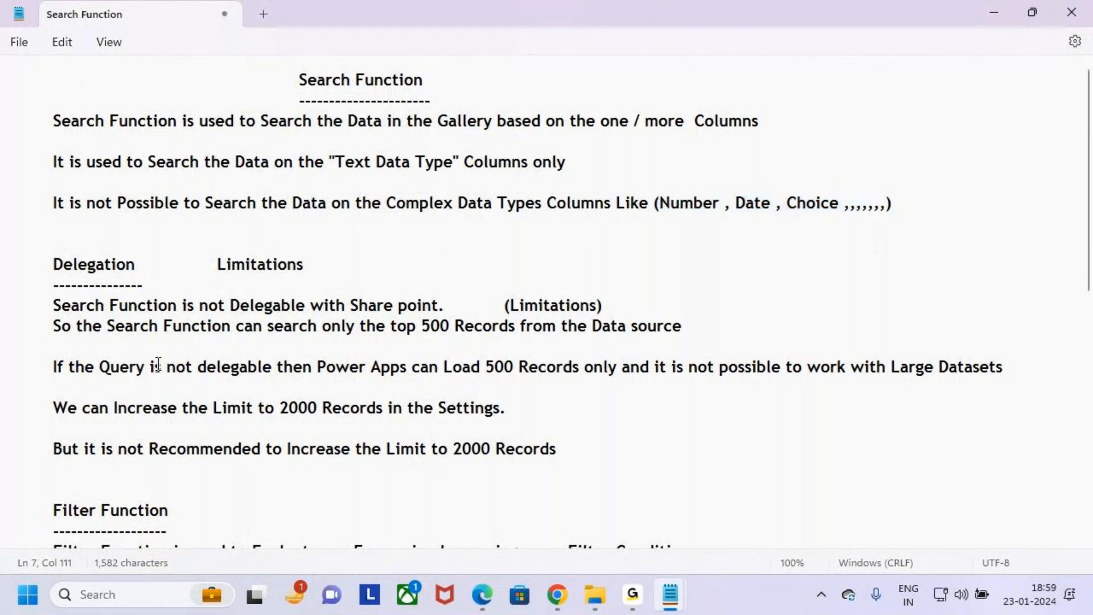
scroll(249, 414, down, 6)
scroll(252, 406, down, 3)
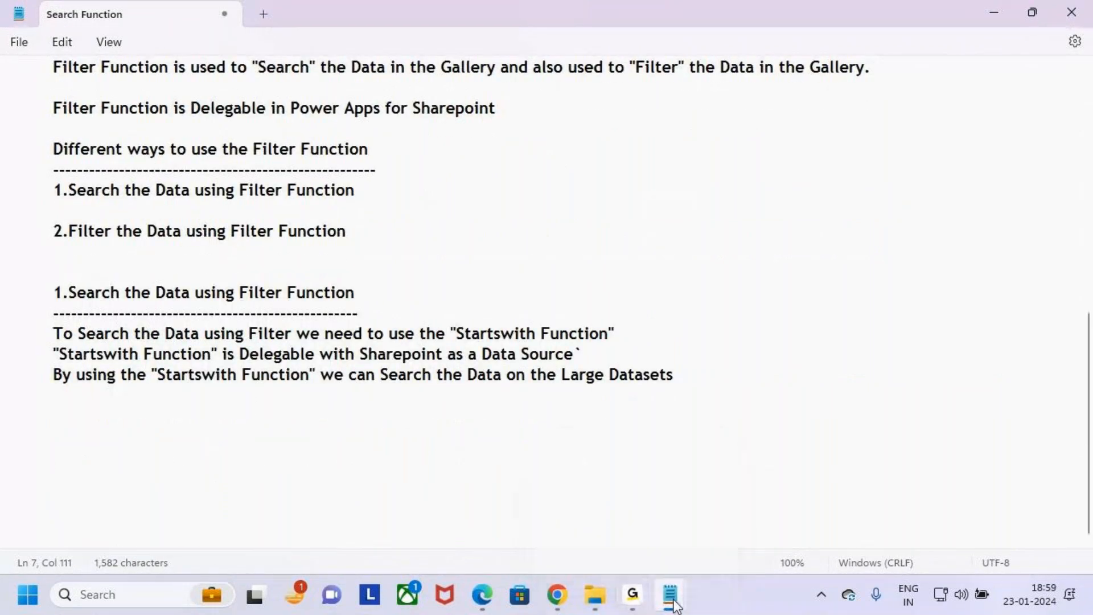
- Copy the In Operator section from the 18.Search , Filter , Sort Functions notes
mouse_move(672, 601)
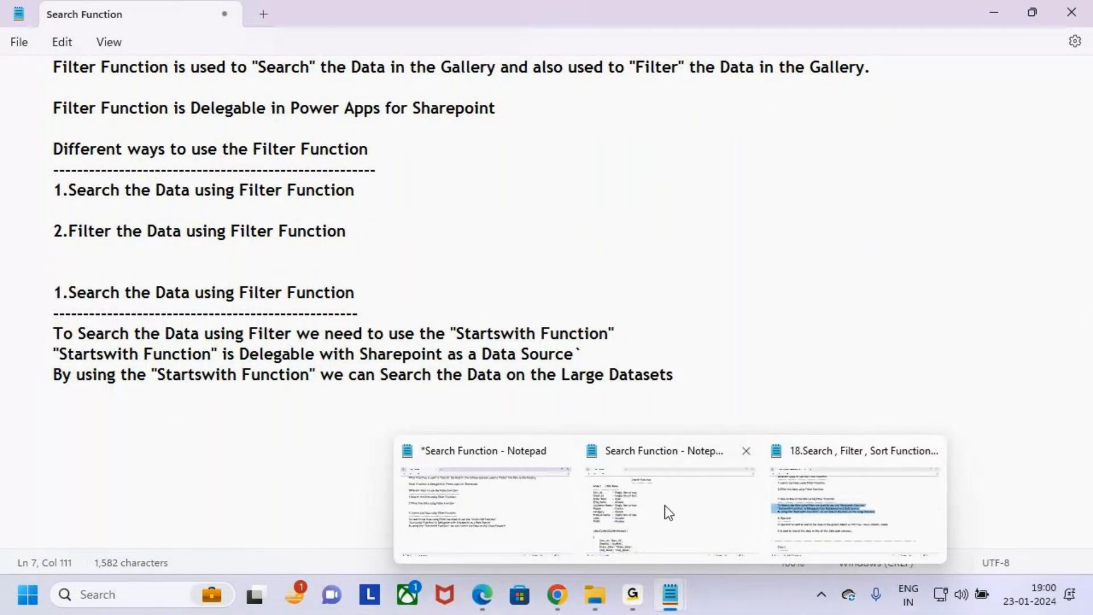
click(852, 494)
scroll(233, 366, down, 2)
drag(59, 162, 552, 228)
click(72, 163)
click(586, 230)
shift+click(22, 162)
shift+click(5, 142)
key(ctrl+c)
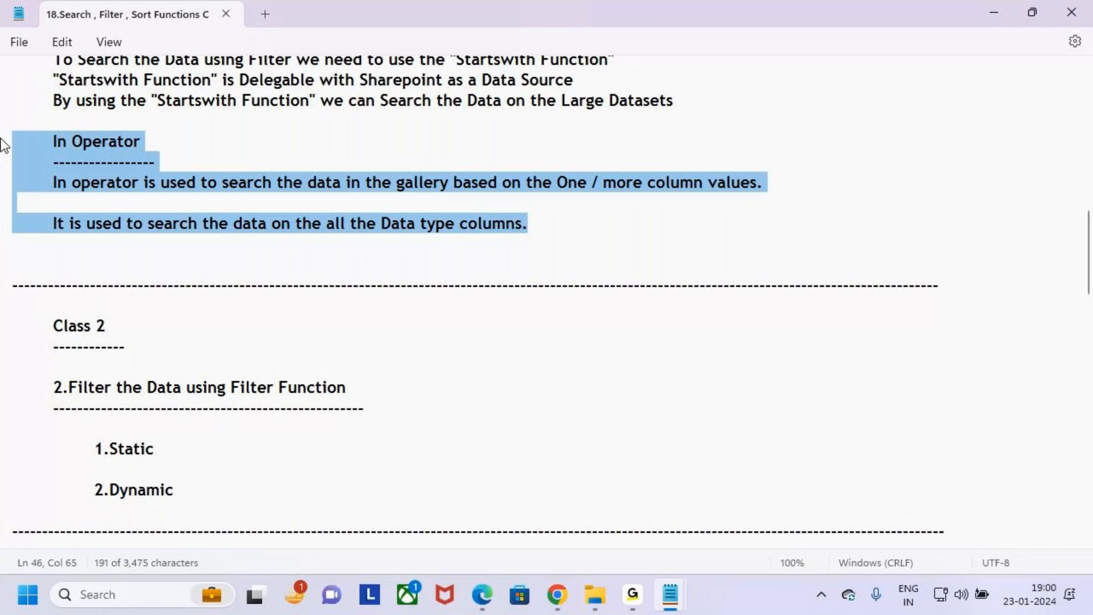
- Paste the In Operator section below the StartsWith notes in the unsaved Search Function file
mouse_move(678, 593)
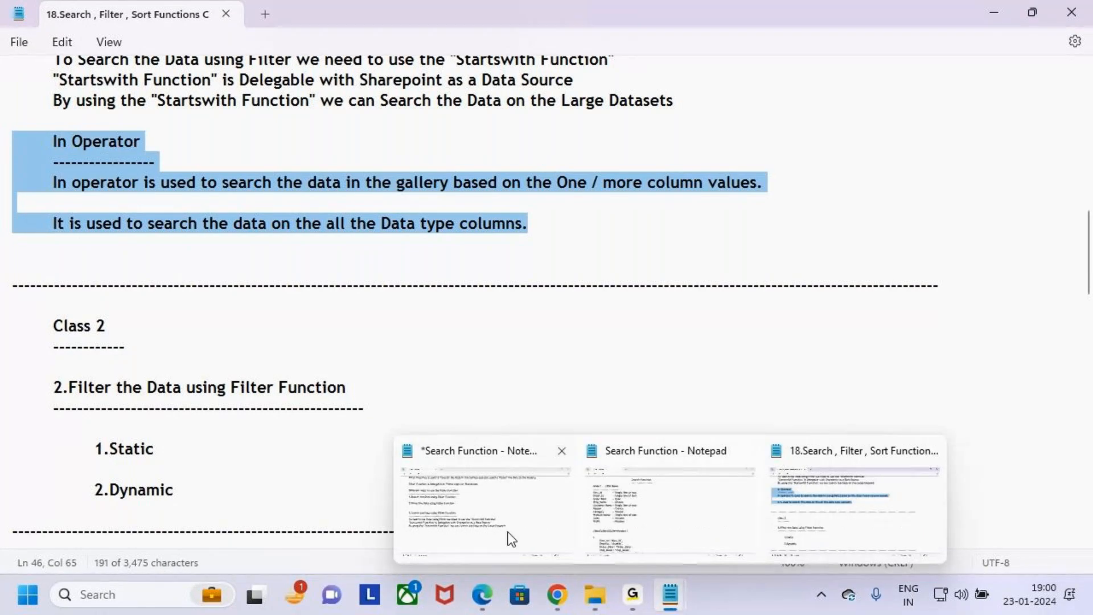
click(666, 495)
click(685, 382)
key(BackSpace)
key(BackSpace)
text(ts)
key(ctrl+v)
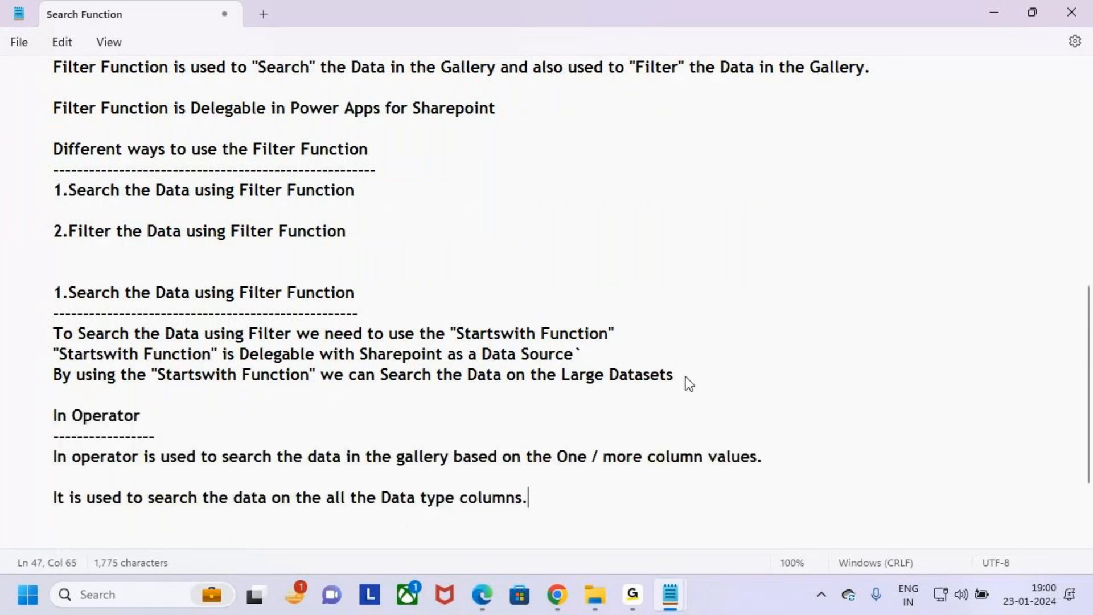
- Read the In Operator notes on searching one or more columns and the supported data types
drag(52, 459, 138, 459)
drag(361, 459, 483, 465)
drag(557, 459, 788, 462)
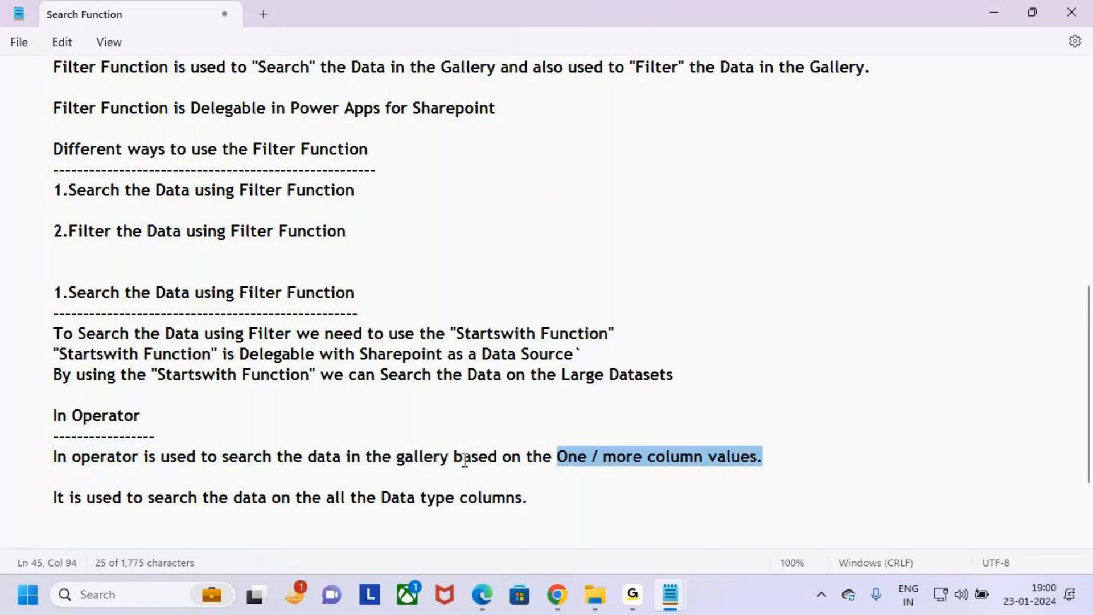
drag(52, 498, 578, 498)
click(579, 505)
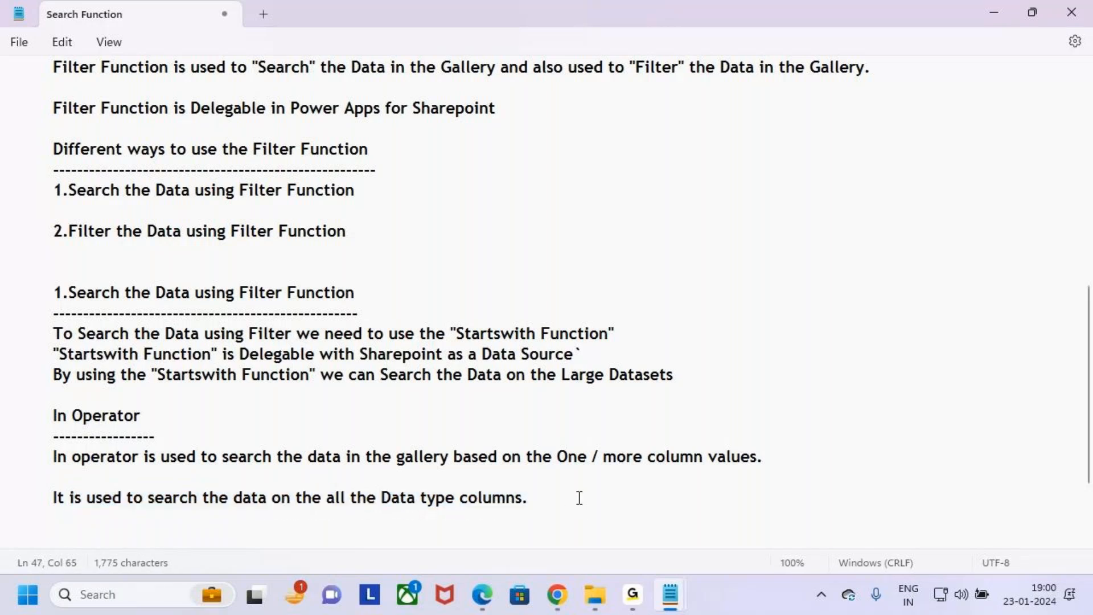
drag(188, 499, 446, 497)
click(625, 505)
click(996, 10)
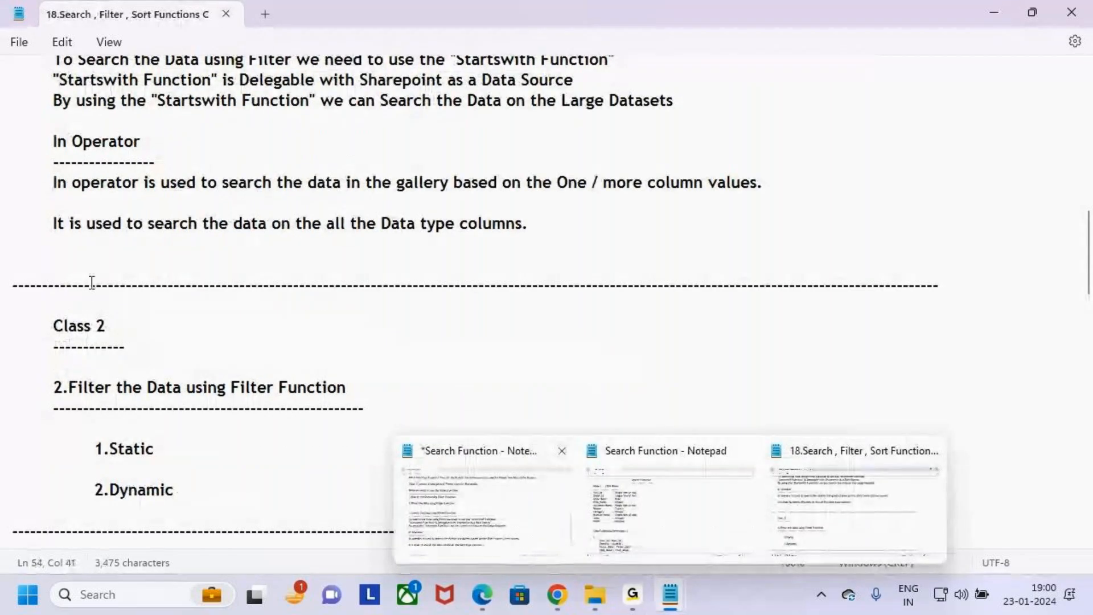
drag(350, 224, 549, 224)
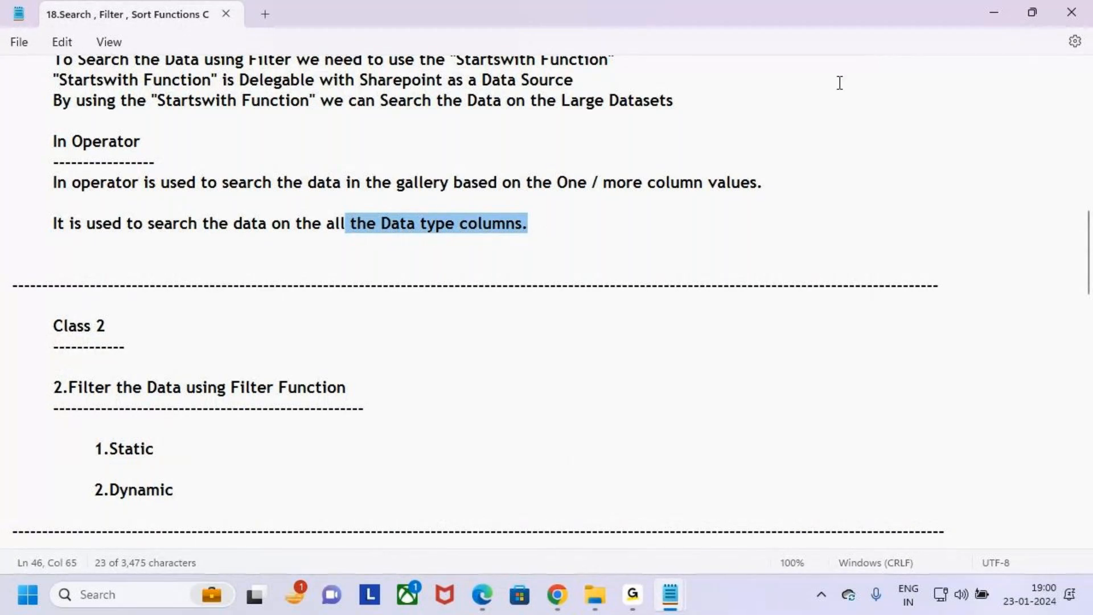
- Return to Power Apps and comment out the Filter and StartsWith line in the gallery's Items formula with //
click(992, 9)
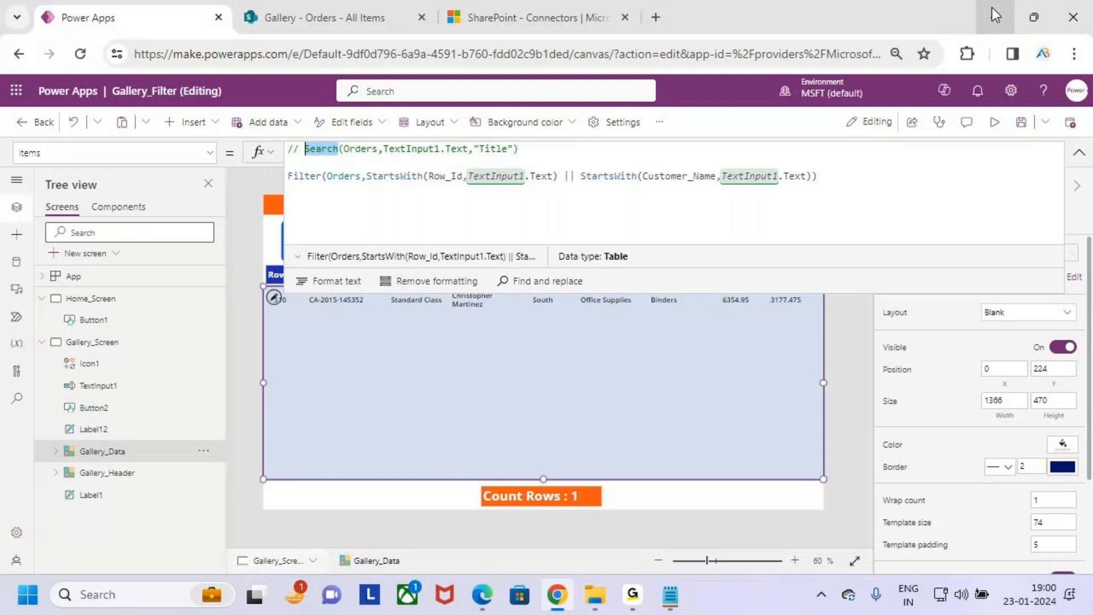
click(857, 176)
click(300, 177)
key(Home)
text(//)
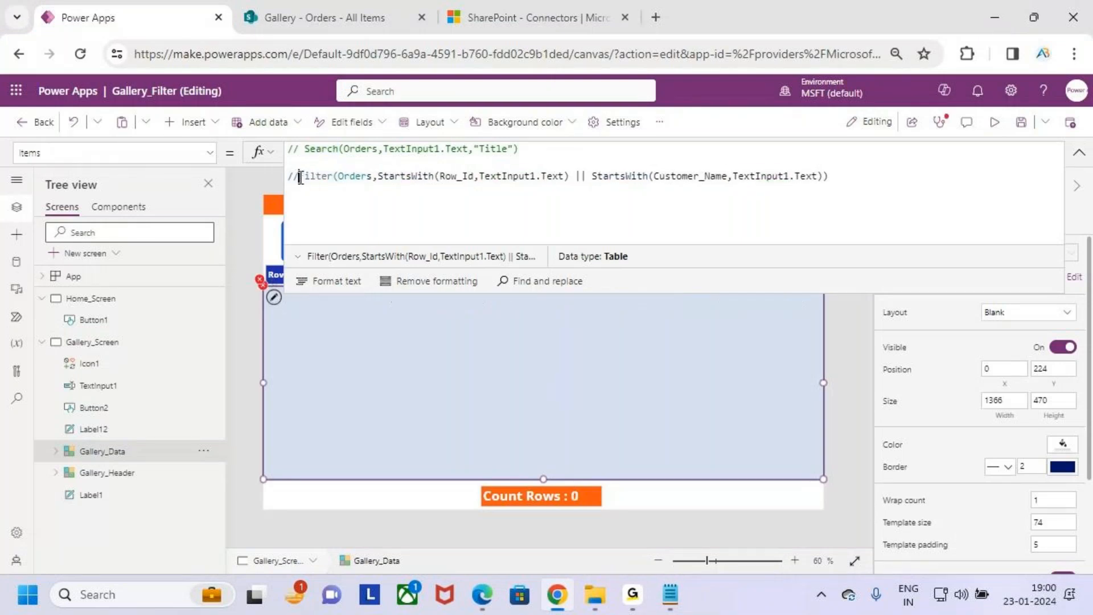
- Start a new Filter formula on the Orders source below the comments, with an empty pair of parentheses for the condition
click(858, 180)
key(Return)
key(Return)
text(filter()
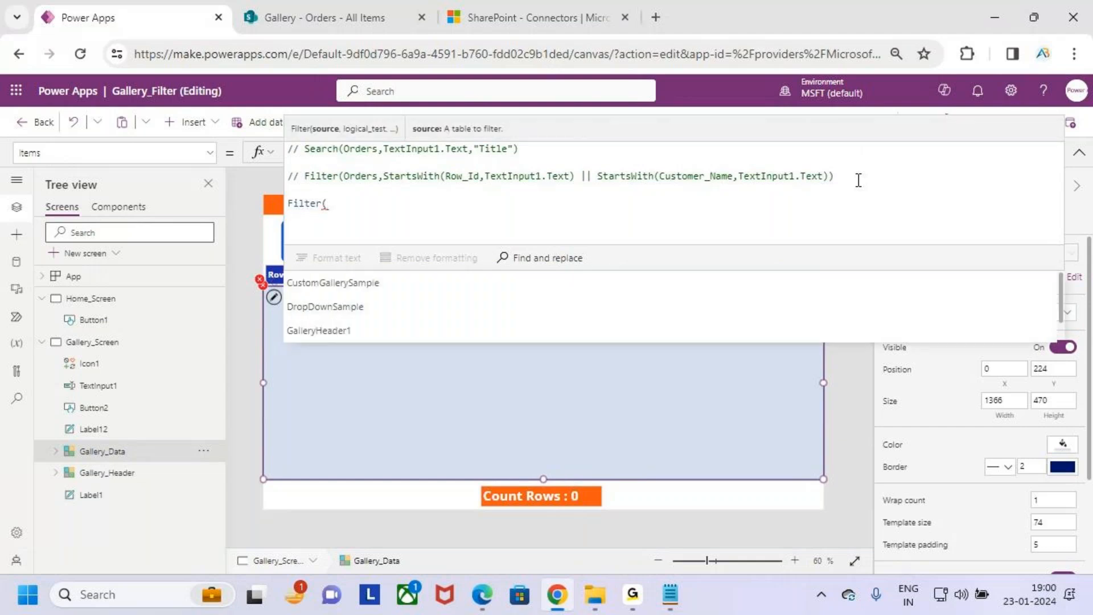
text(orders,)
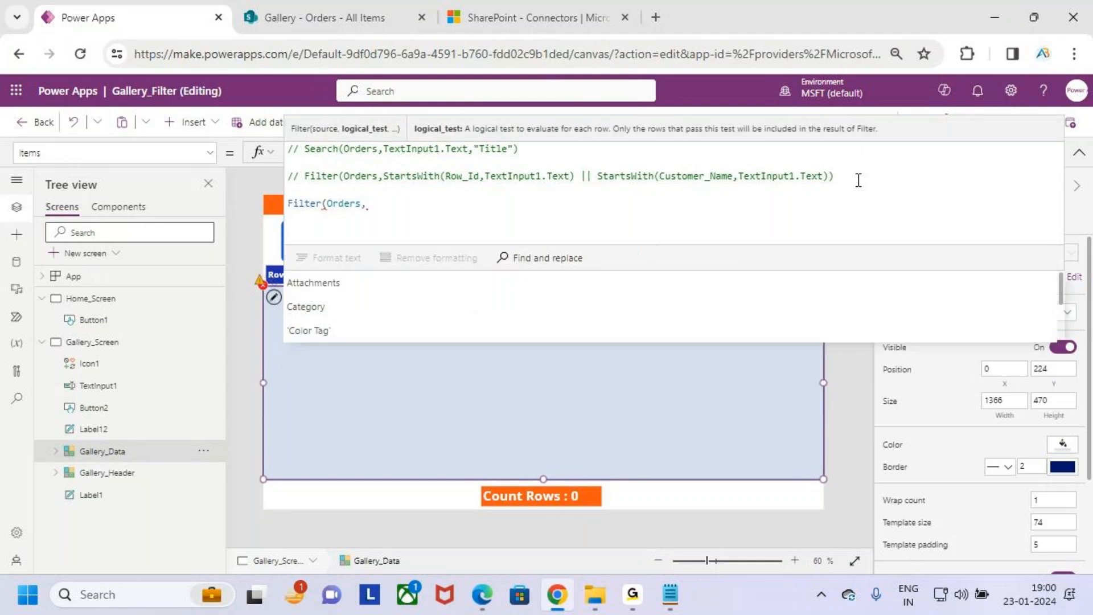
text(())
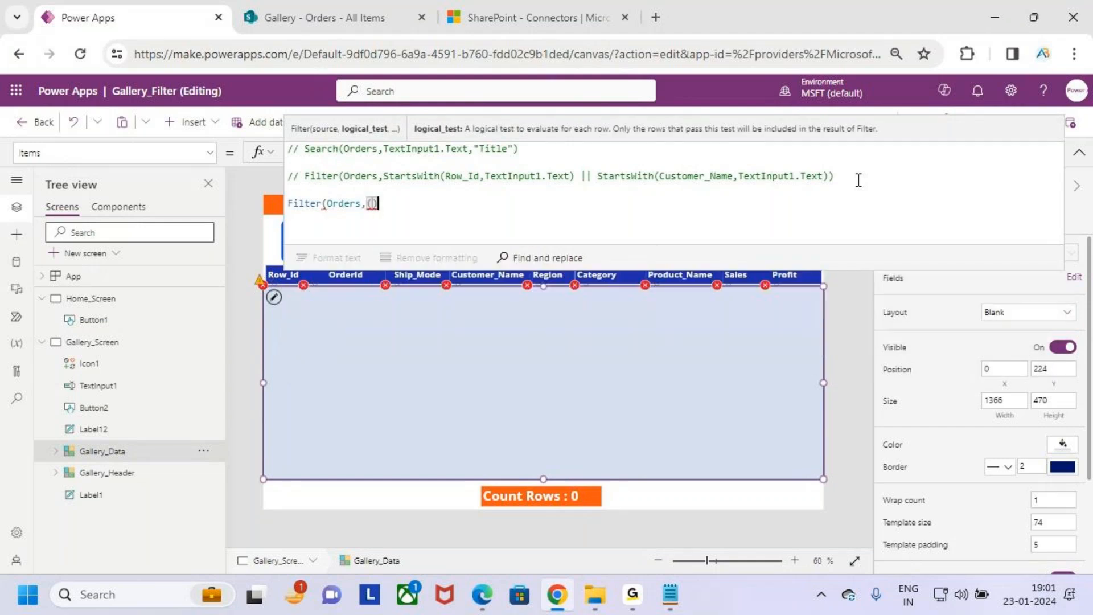
key(Left)
- Copy the search box's control name TextInput1 and reselect the Gallery_Data gallery
click(1080, 152)
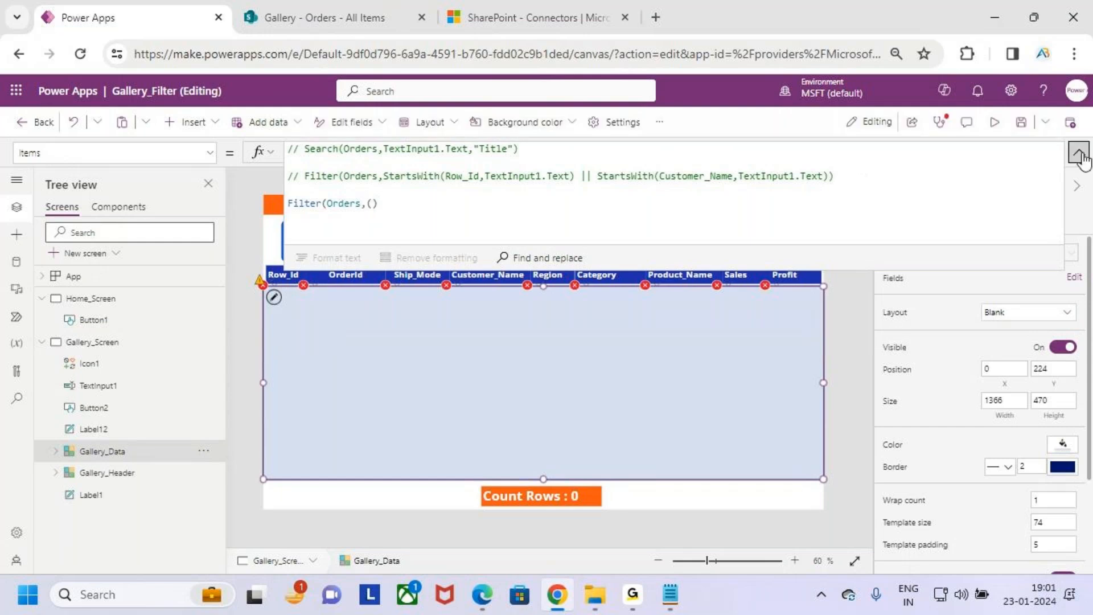
click(392, 244)
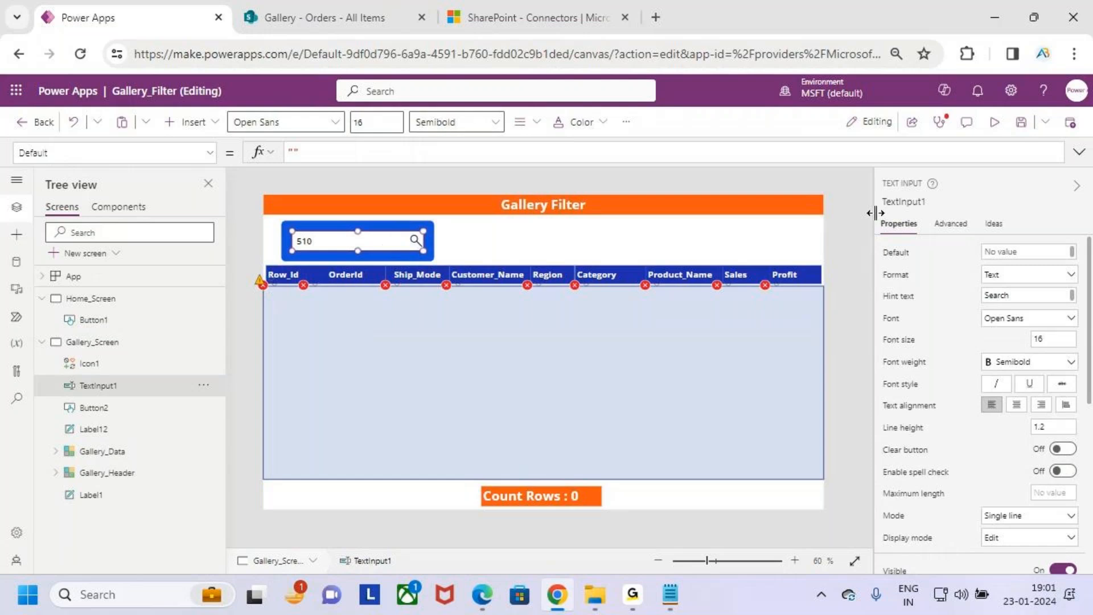
click(897, 205)
key(ctrl+c)
click(504, 316)
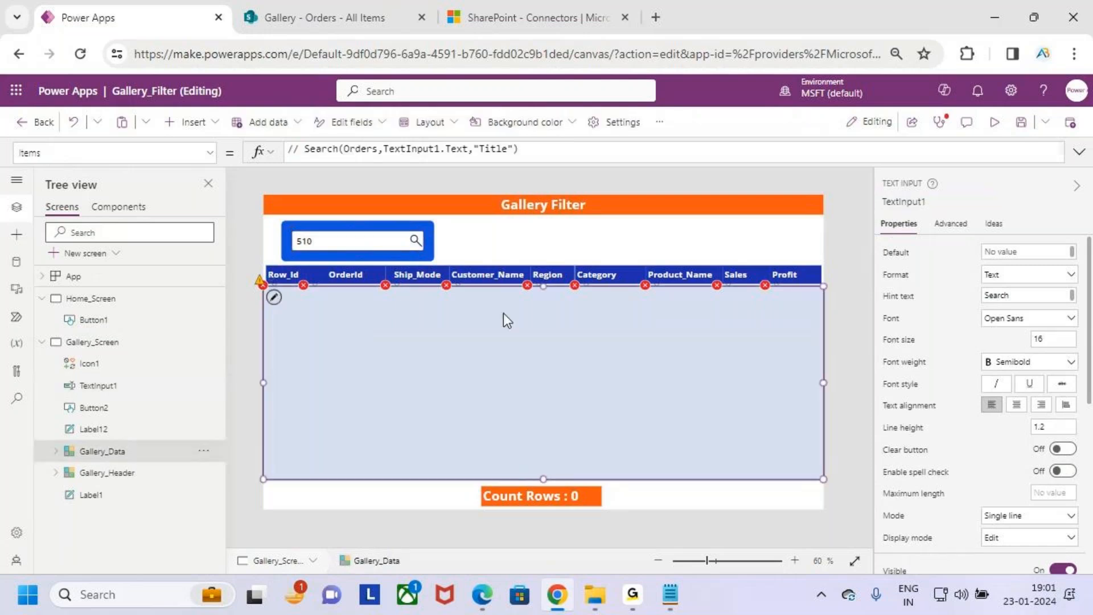
- Insert TextInput1.Text inside the inner parentheses of the new Filter condition in the gallery's Items formula
click(1079, 151)
click(401, 211)
key(Left)
key(ctrl+v)
text(.text)
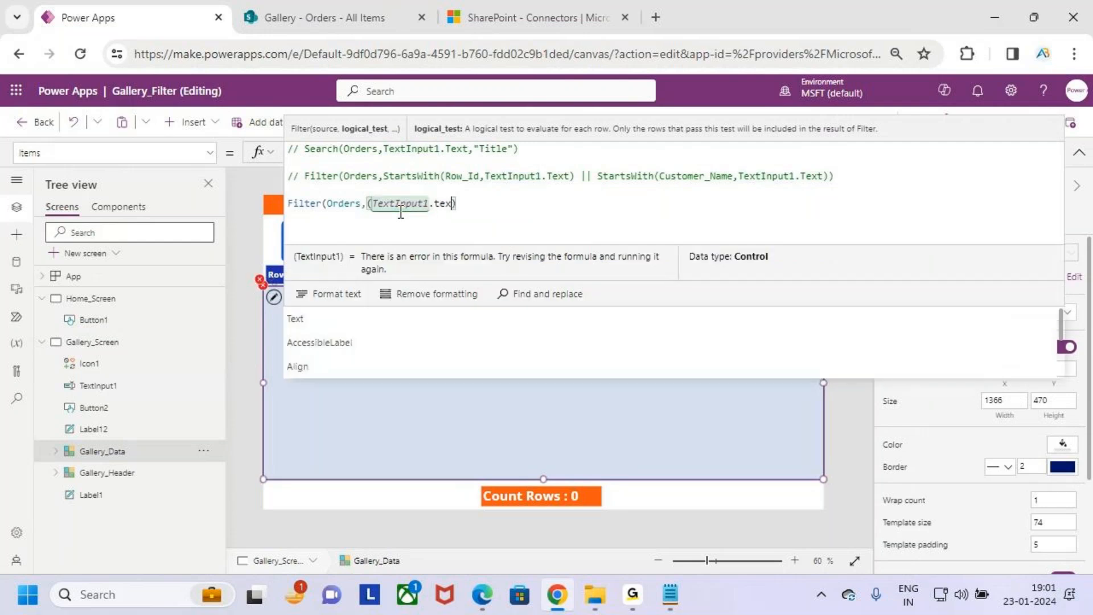
key(Tab)
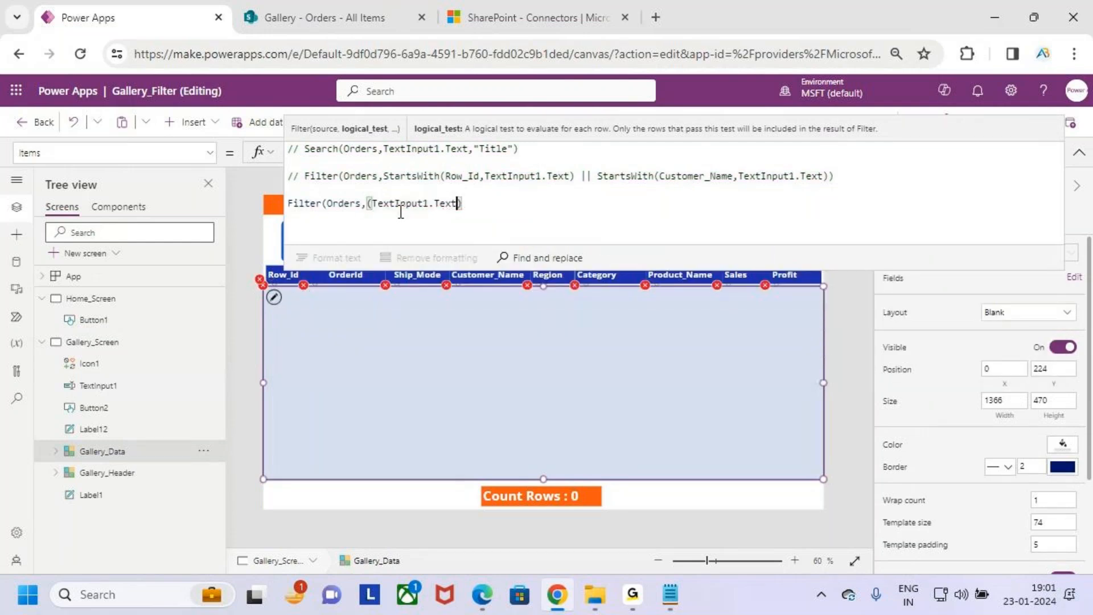
- Complete the Filter condition after TextInput1.Text with the in operator and Region.Value
text(in)
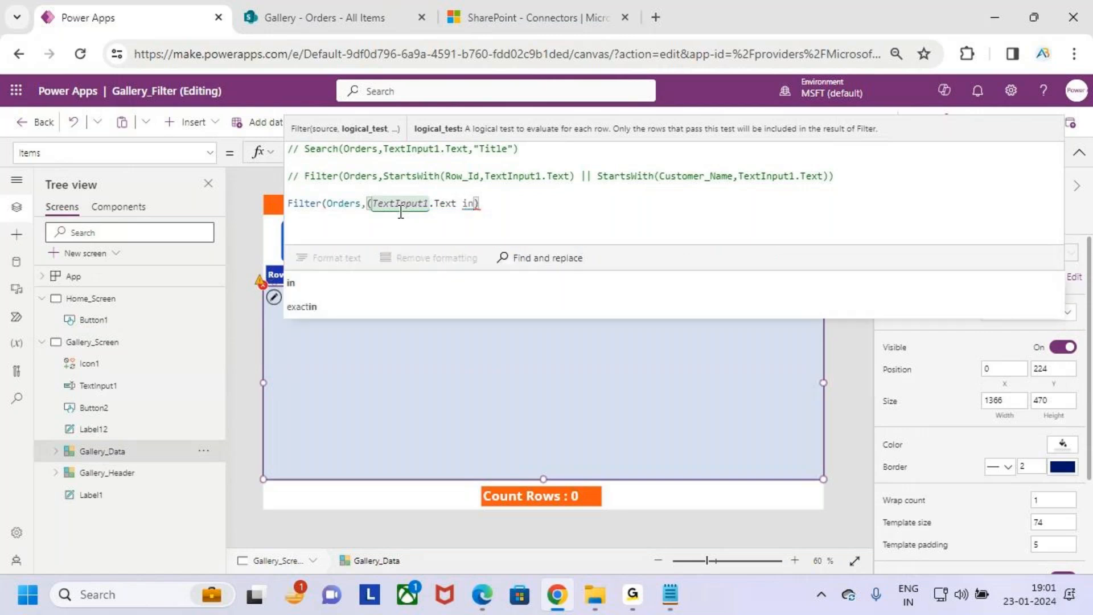
key(Tab)
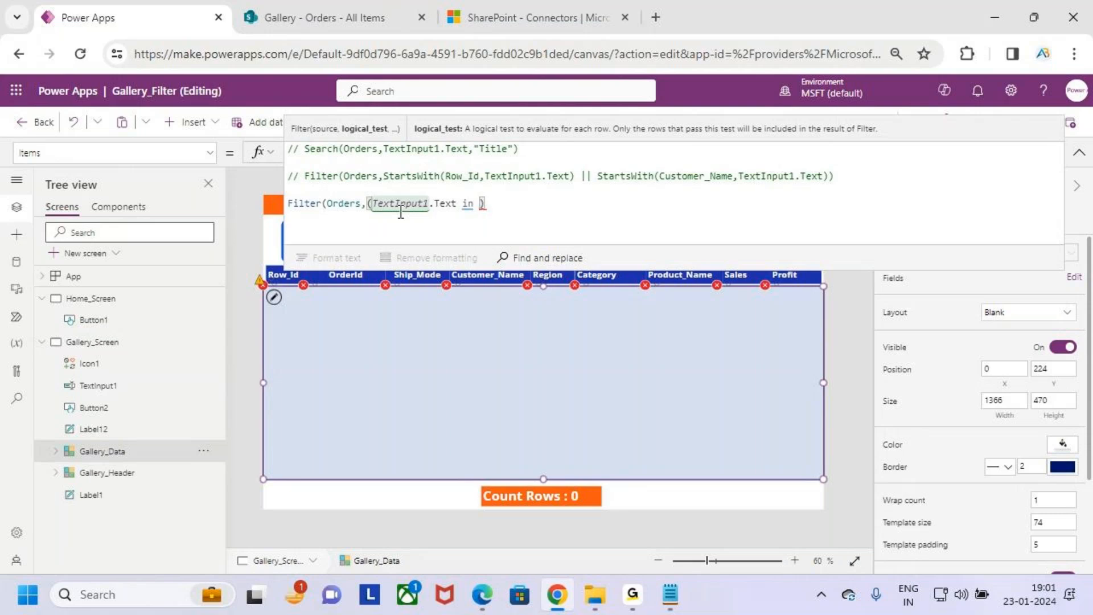
text(Regi)
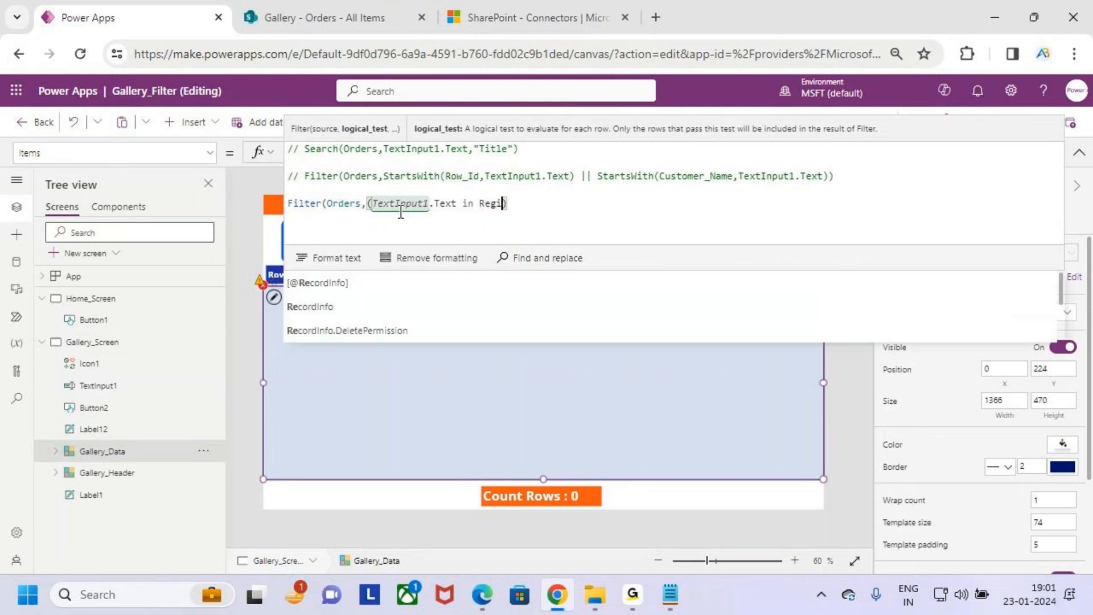
text(on)
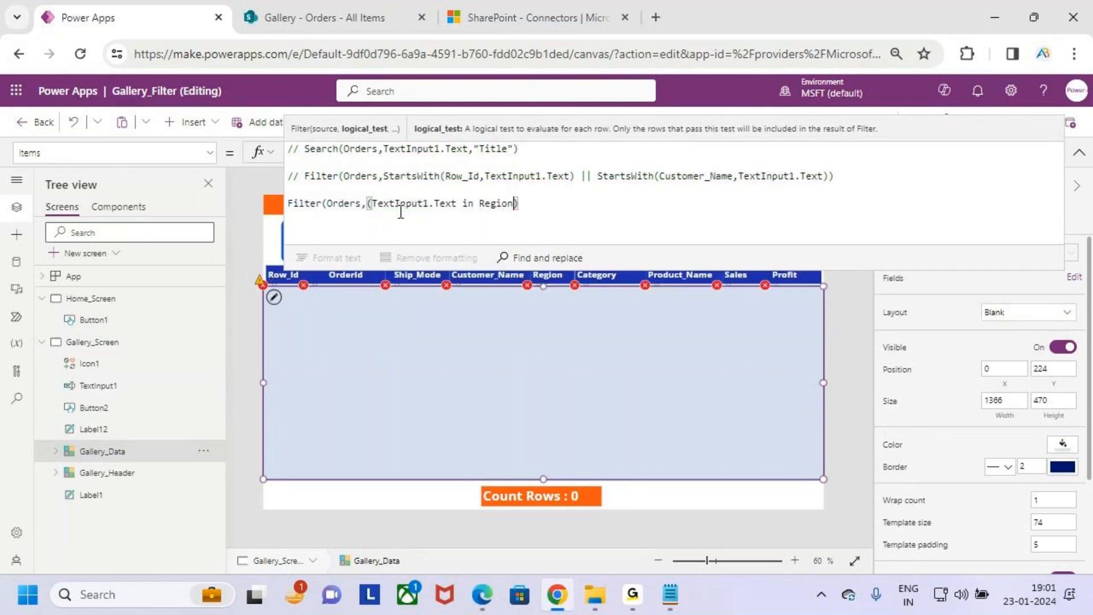
text(.Value)
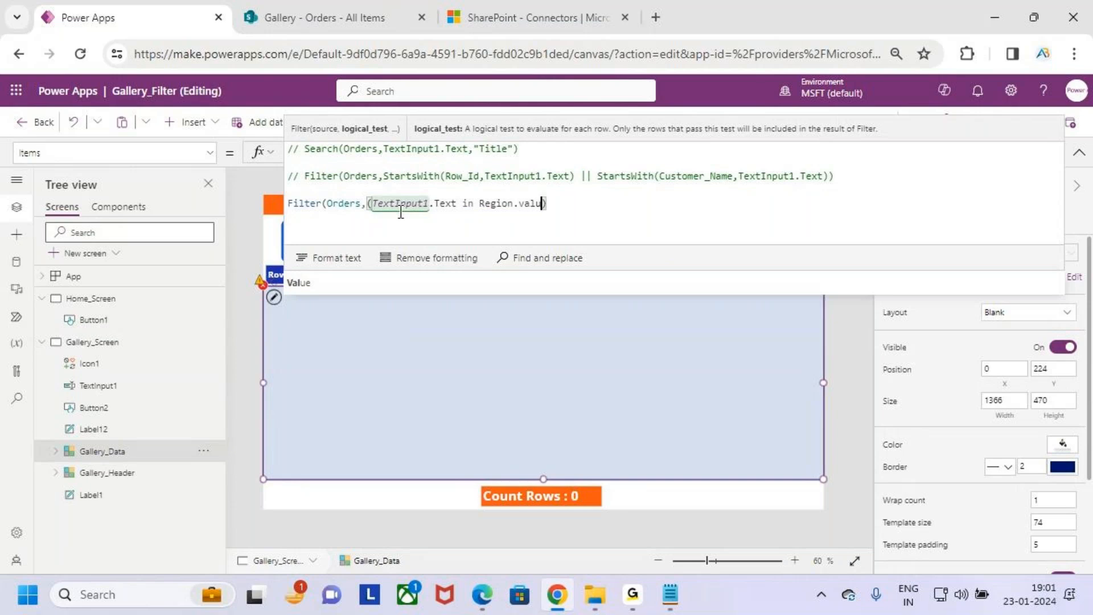
click(592, 206)
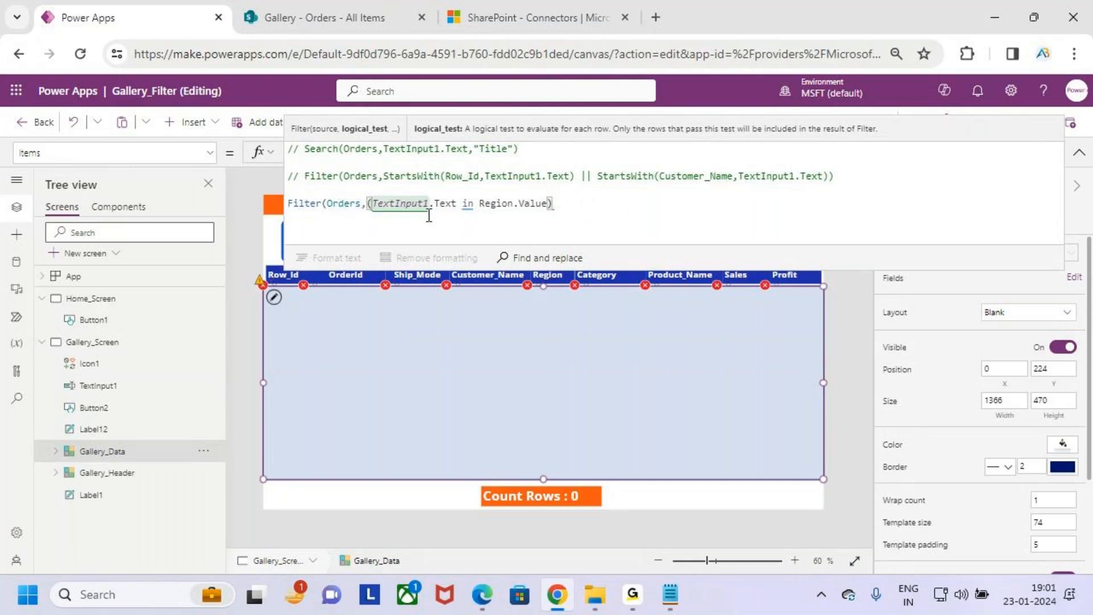
- Re-enter .Value after Region and close the formula so it reads Filter(Orders,(TextInput1.Text in Region.Value))
drag(515, 203, 554, 204)
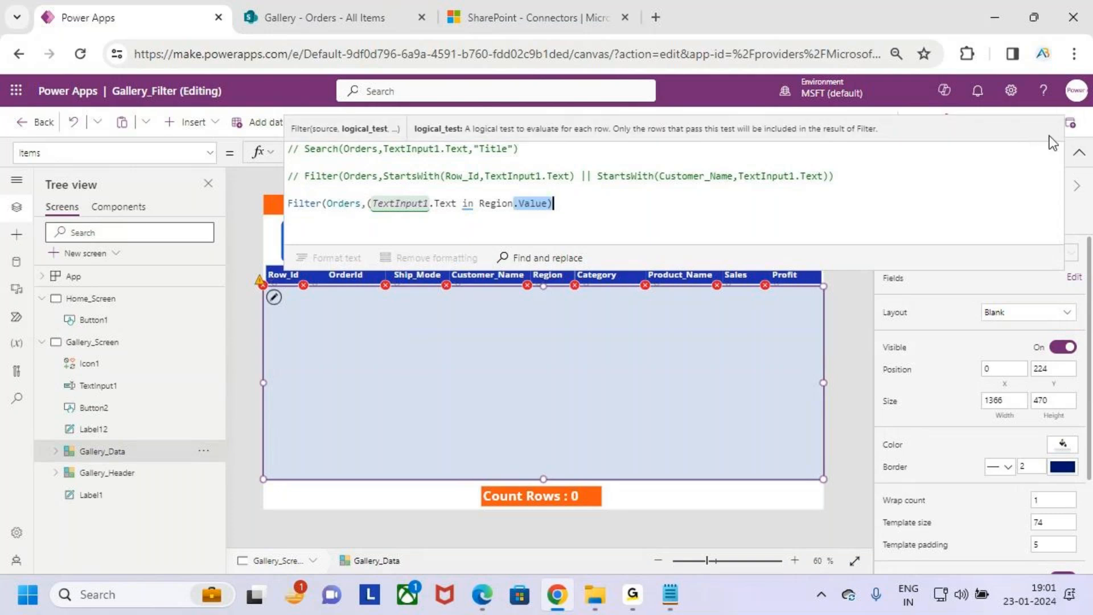
click(1078, 152)
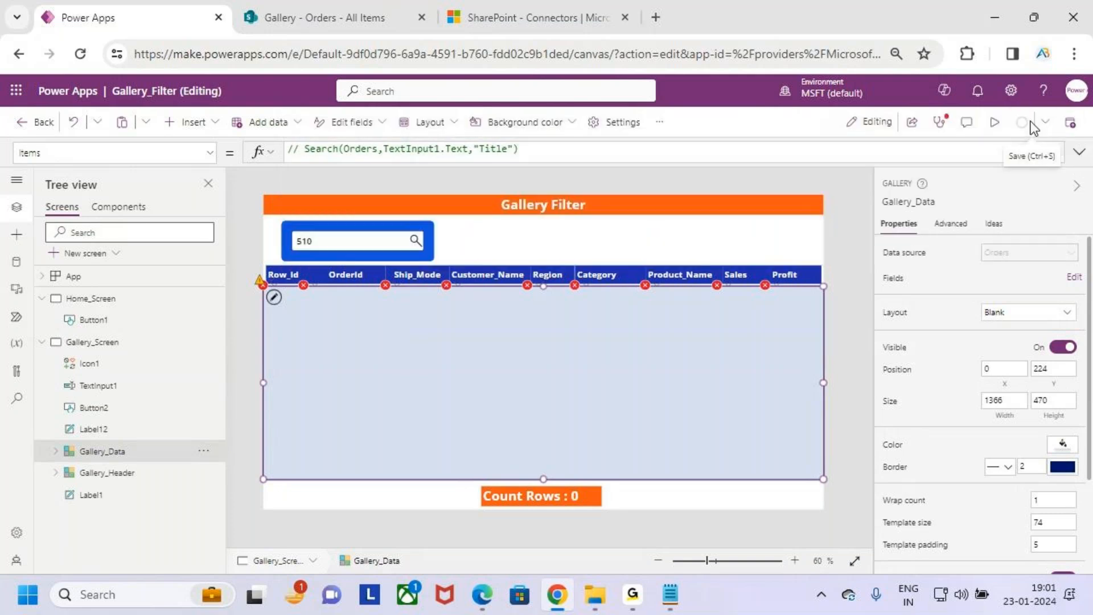
click(1078, 153)
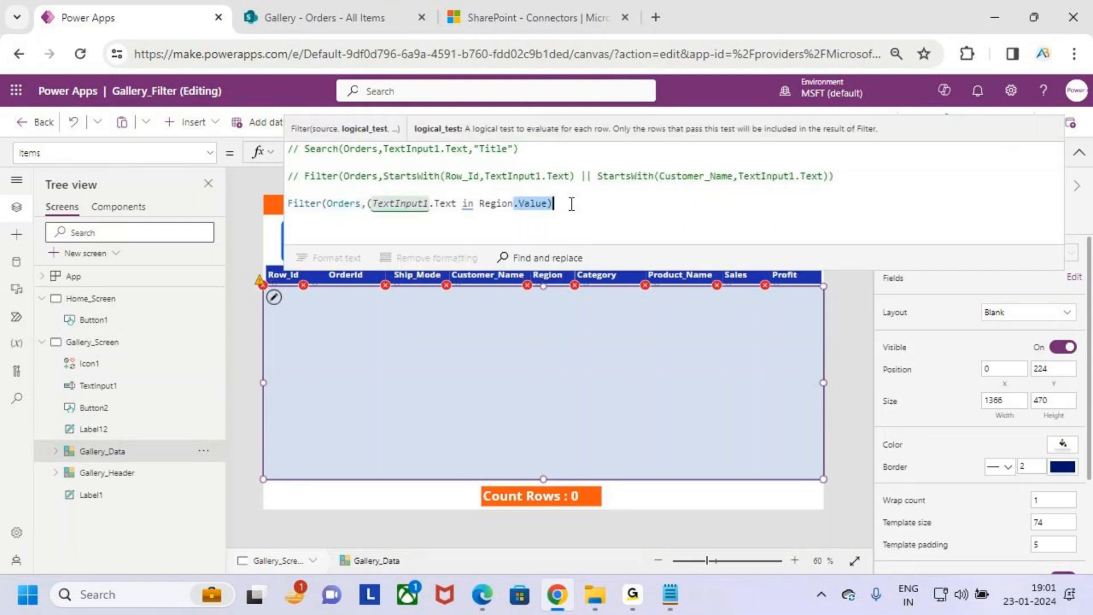
key(Delete)
text(.value)
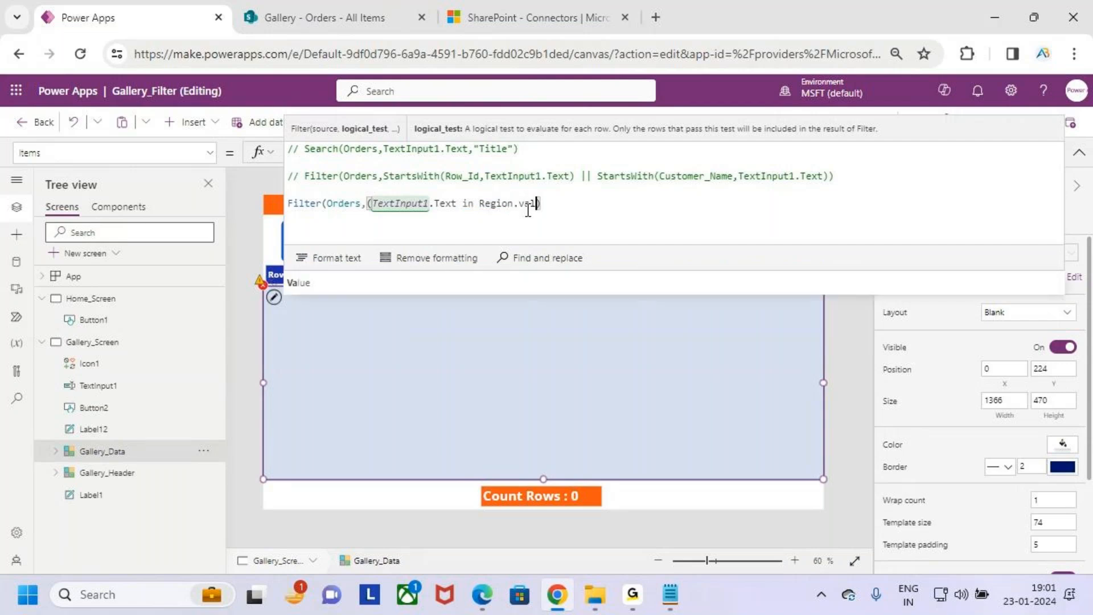
click(454, 279)
click(575, 205)
text())
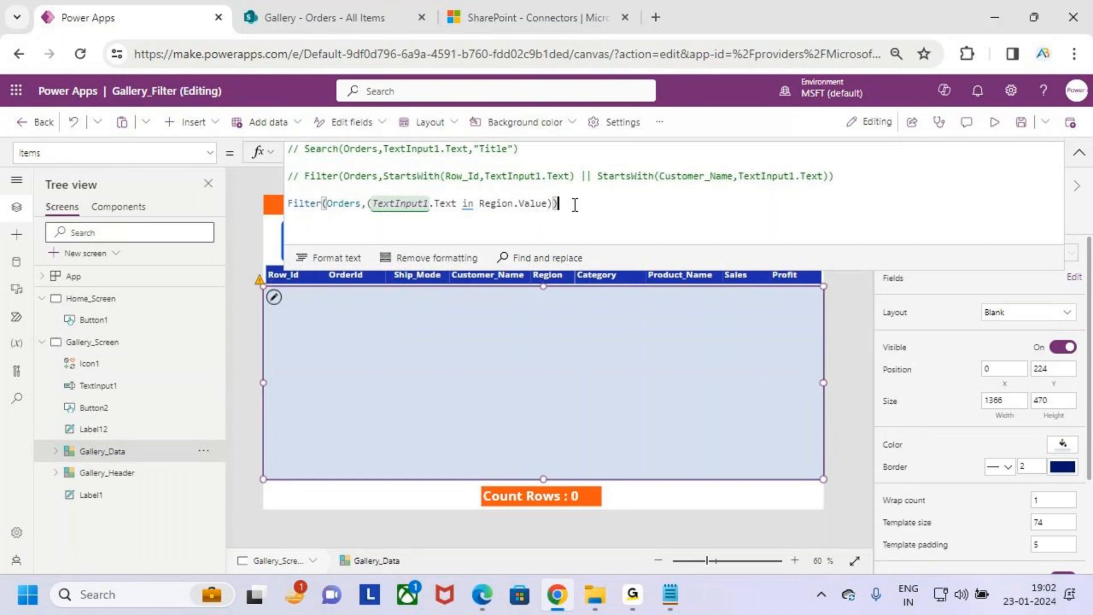
- Preview the app, clear the search box, search for 510, and return to editing
click(994, 122)
click(305, 215)
key(BackSpace)
key(BackSpace)
key(BackSpace)
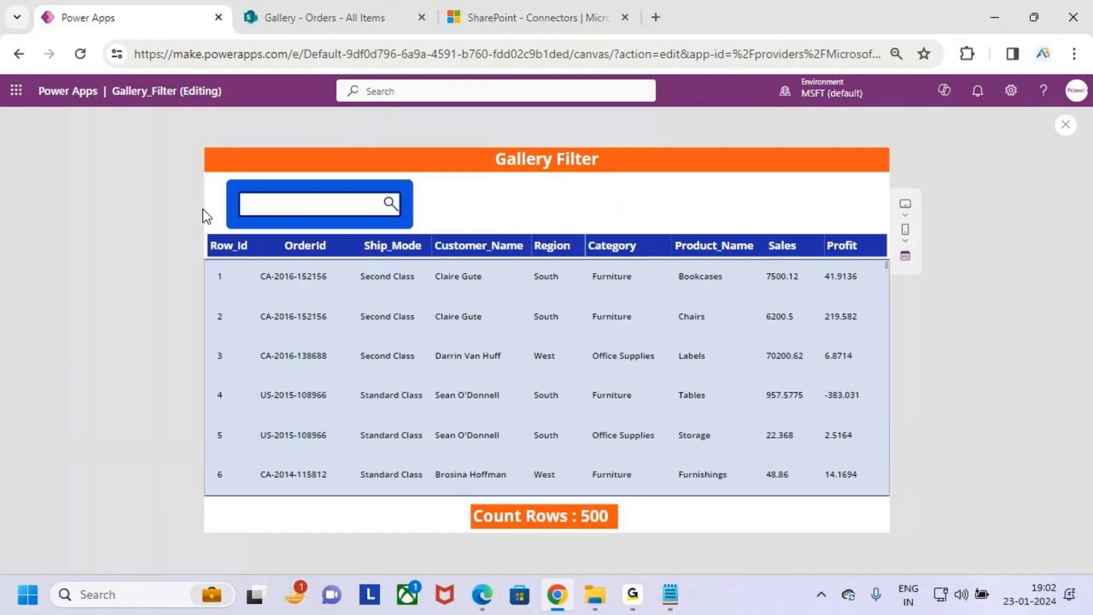
text(510)
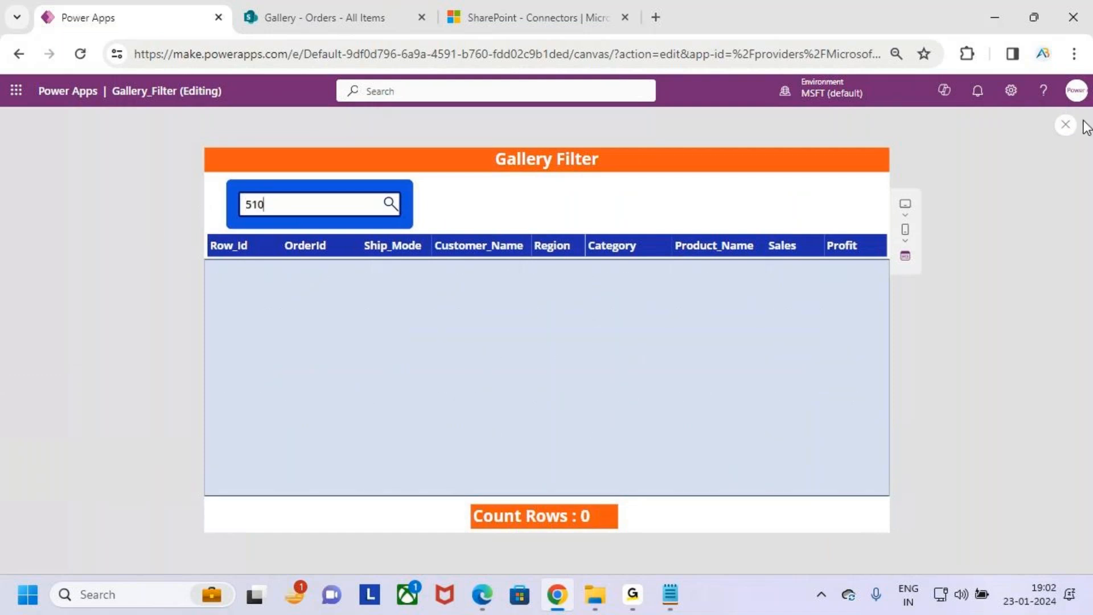
click(1066, 124)
click(673, 391)
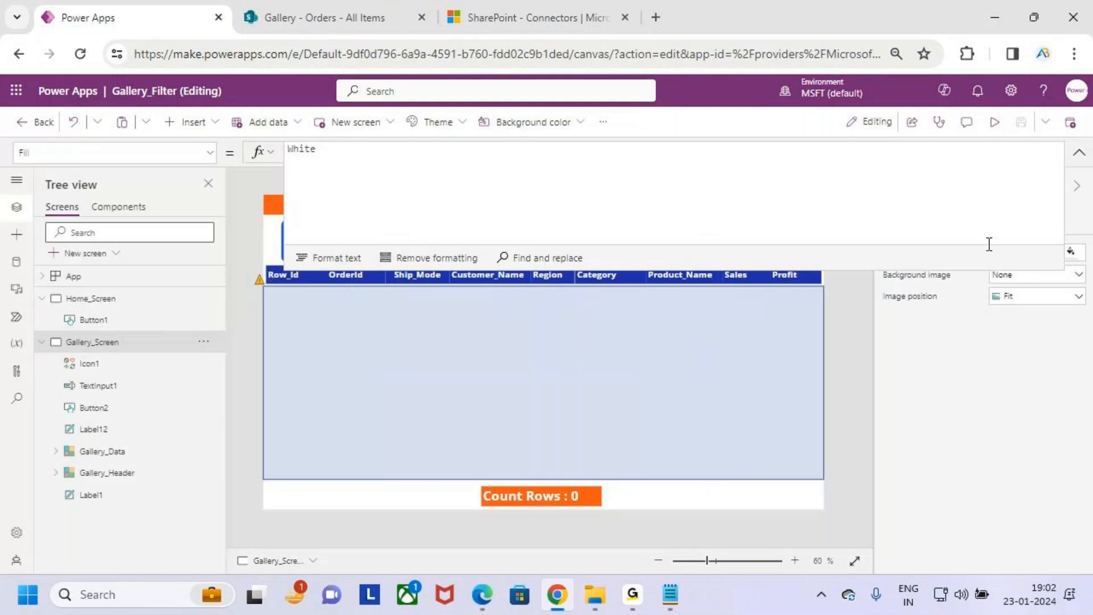
- Reselect the data gallery and read the warning on the in operator of its Items formula
click(1079, 152)
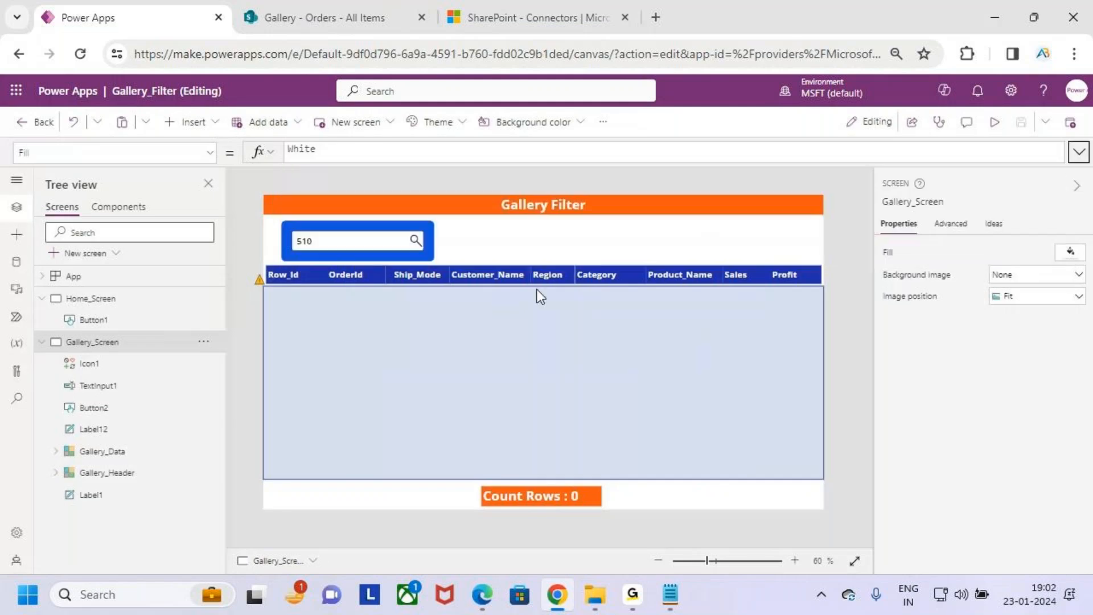
click(470, 361)
click(699, 152)
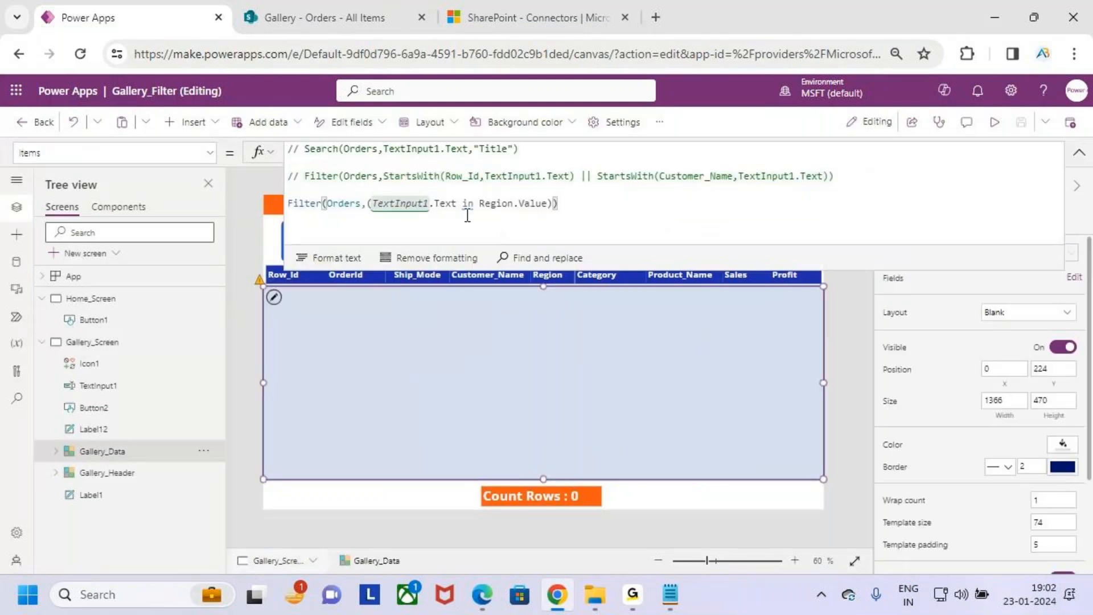
mouse_move(469, 209)
key(ctrl+2)
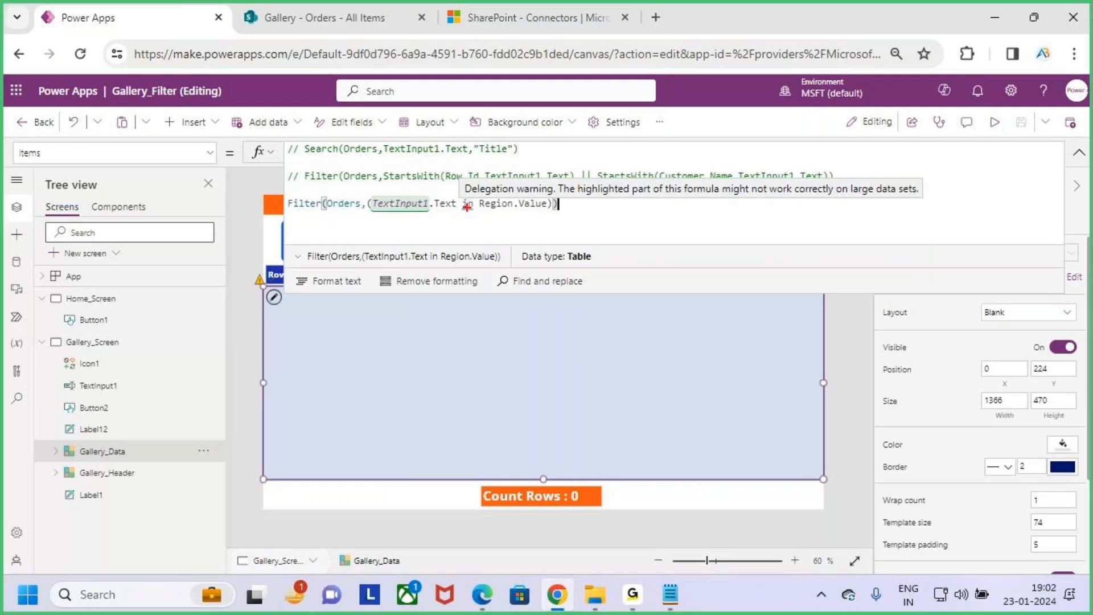
drag(453, 171, 560, 202)
key(Escape)
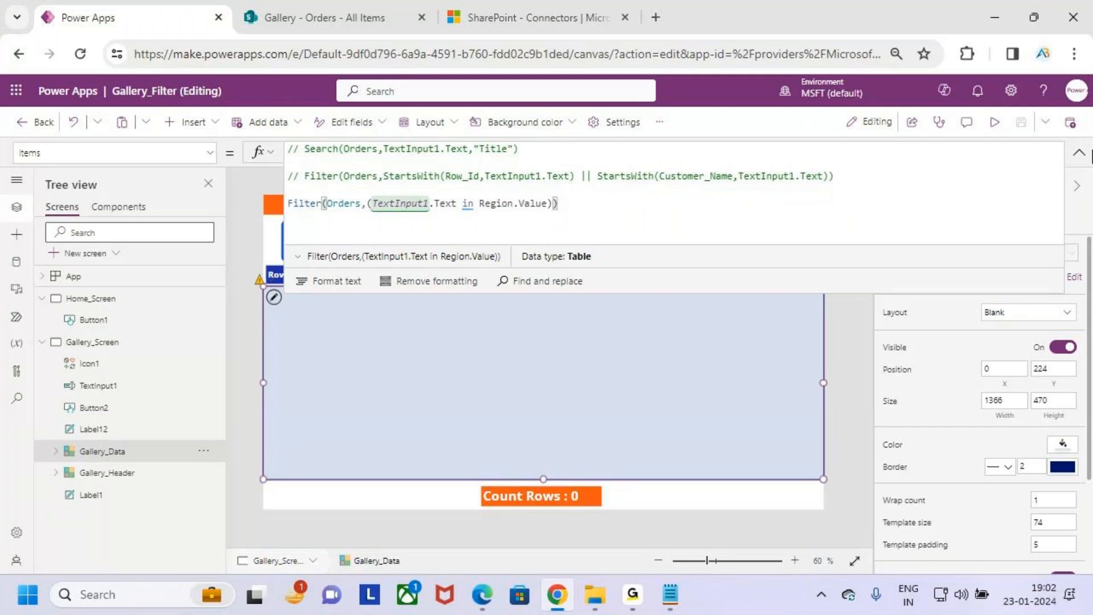
click(1079, 153)
click(279, 241)
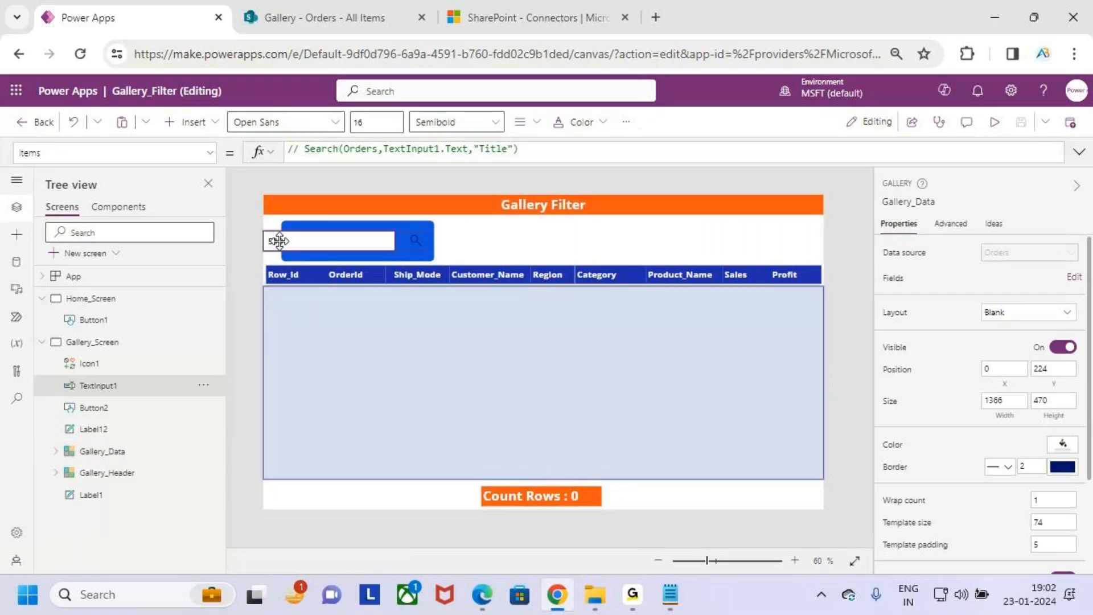
drag(279, 240, 357, 243)
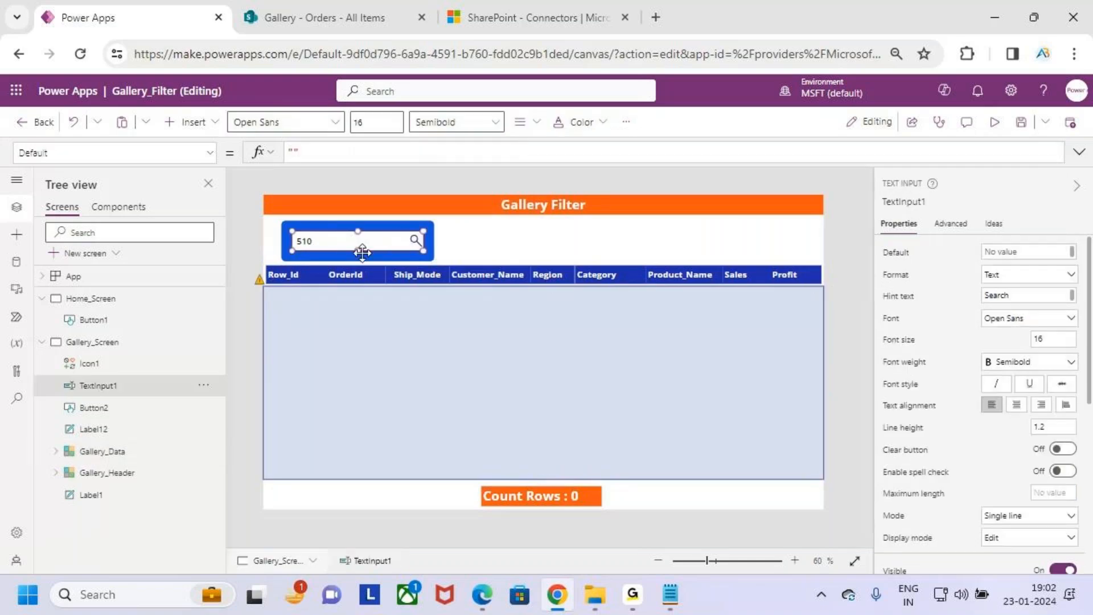
- Preview the app and replace the search box text with East
click(994, 124)
drag(281, 213, 220, 204)
key(BackSpace)
text(East)
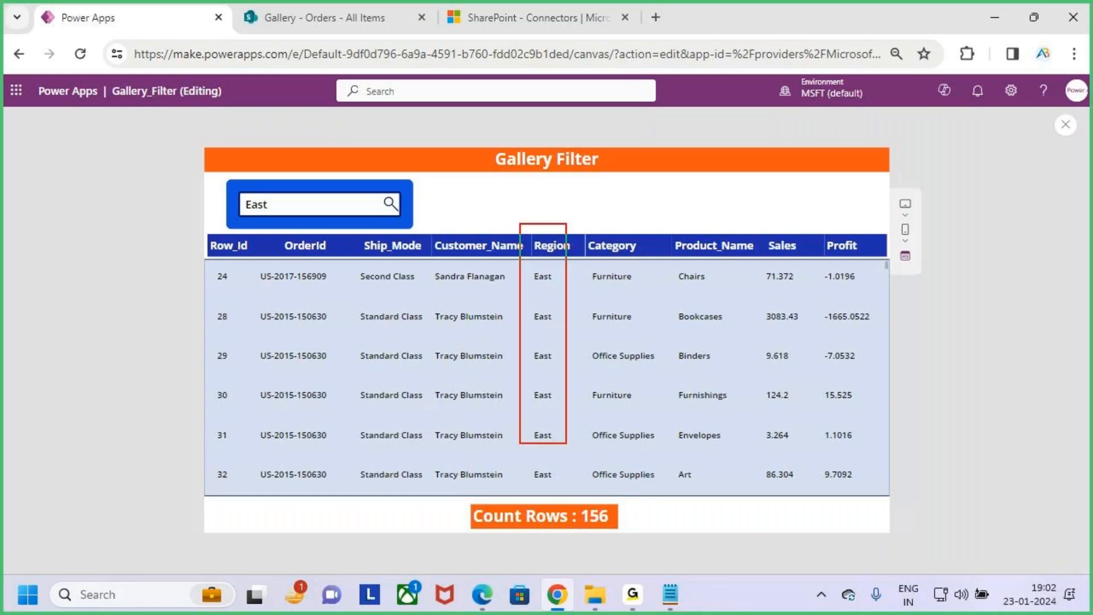
- Examine the East search results down to the last record, checking the Region and Row_Id columns
scroll(520, 423, down, 5)
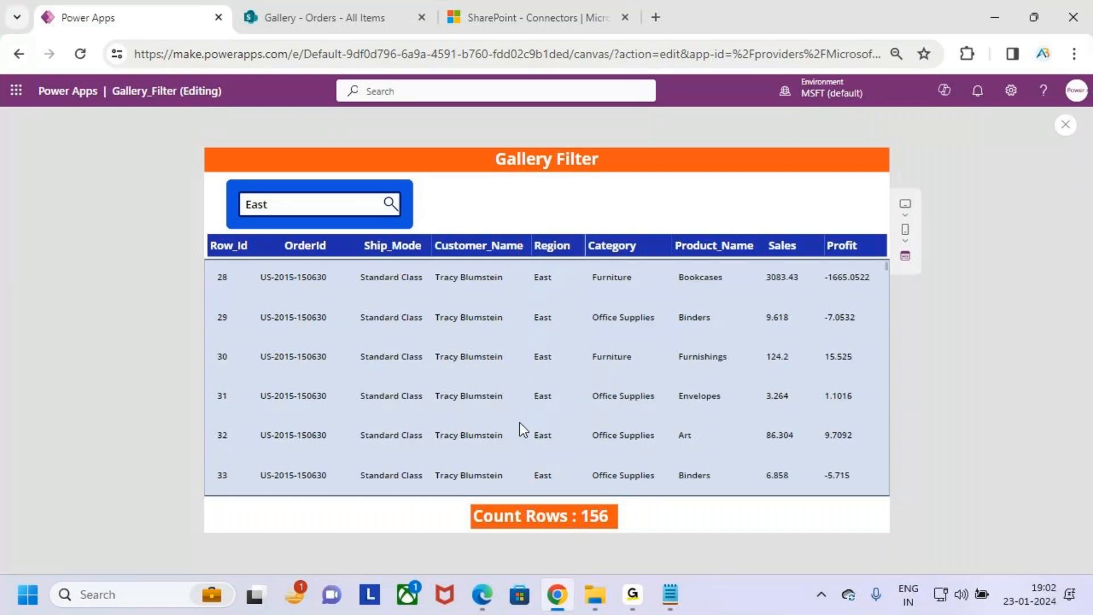
scroll(520, 425, down, 20)
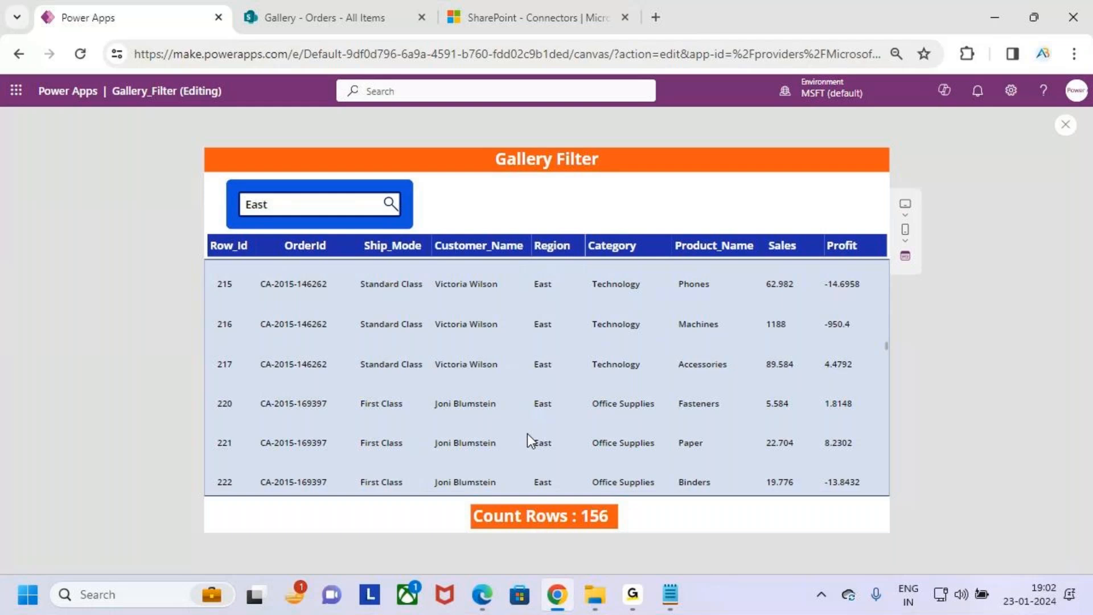
scroll(530, 436, down, 15)
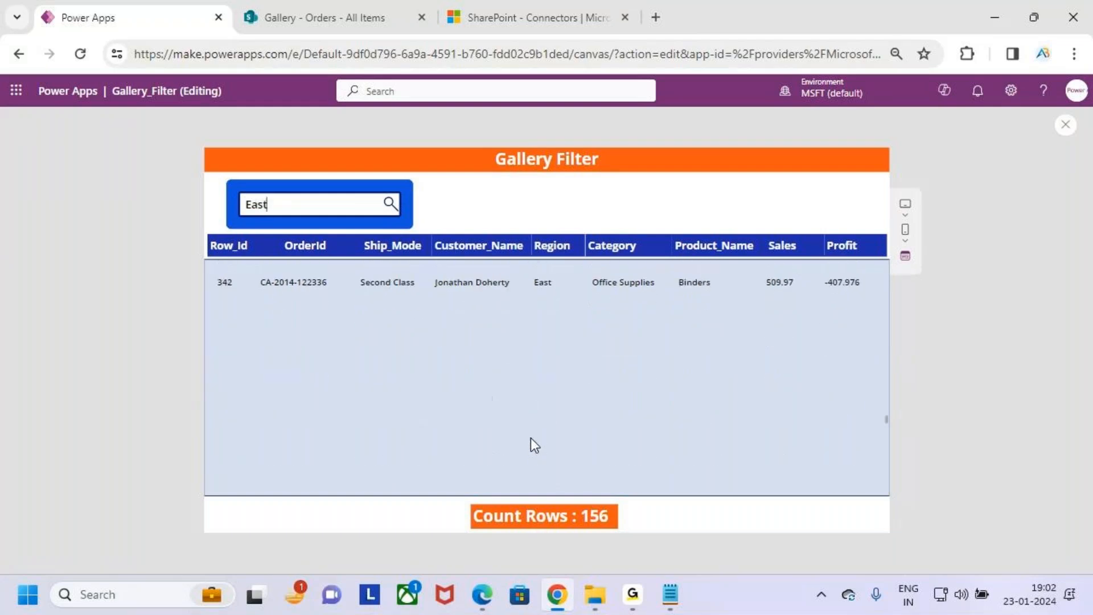
scroll(531, 437, down, 15)
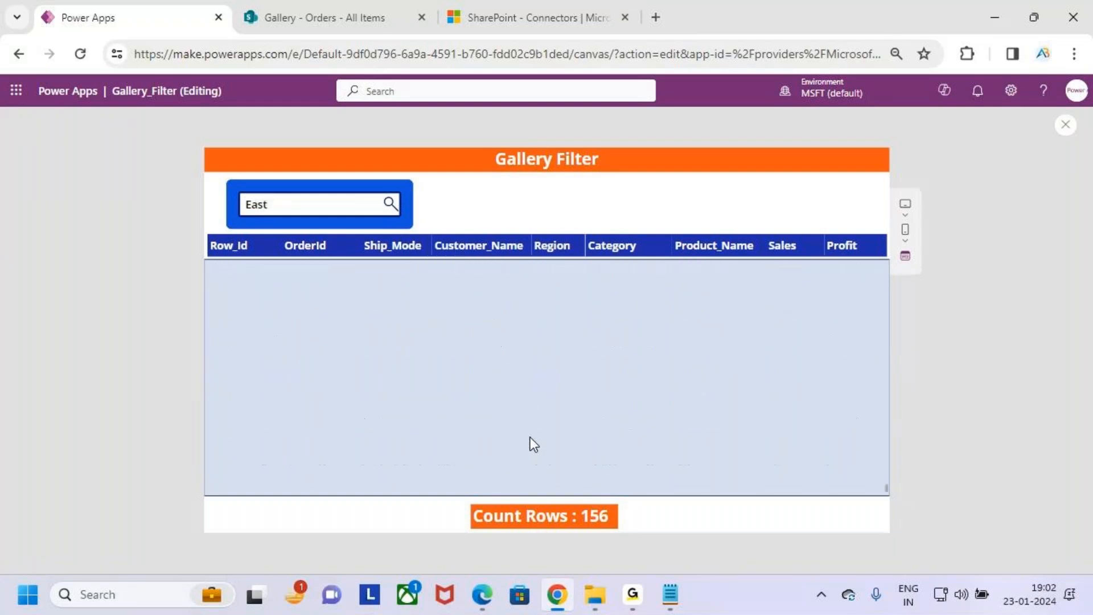
key(ctrl+2)
drag(203, 453, 286, 485)
key(Escape)
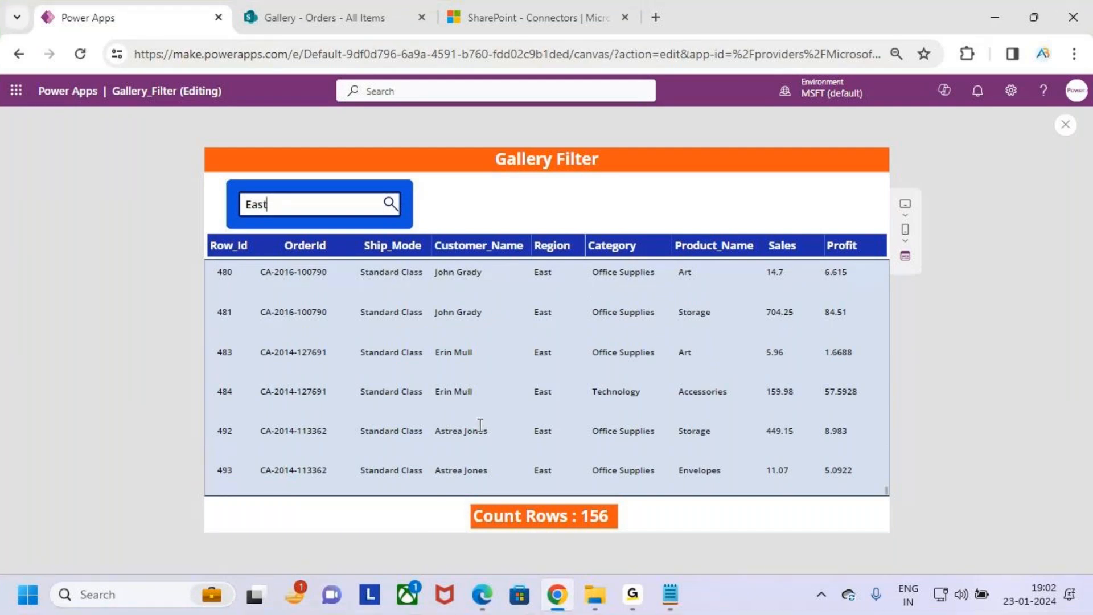
scroll(763, 412, up, 2)
scroll(766, 412, down, 2)
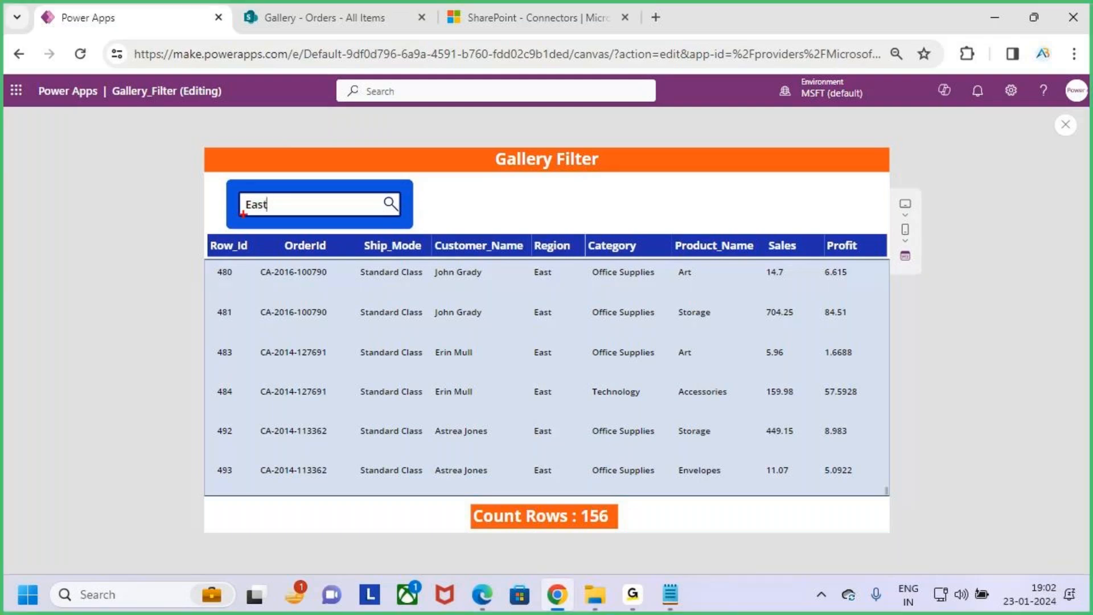
drag(227, 183, 342, 231)
mouse_move(295, 167)
mouse_down()
mouse_move(296, 189)
mouse_move(308, 176)
mouse_up()
mouse_move(551, 197)
mouse_down()
mouse_move(553, 229)
mouse_move(563, 221)
mouse_up()
key(Escape)
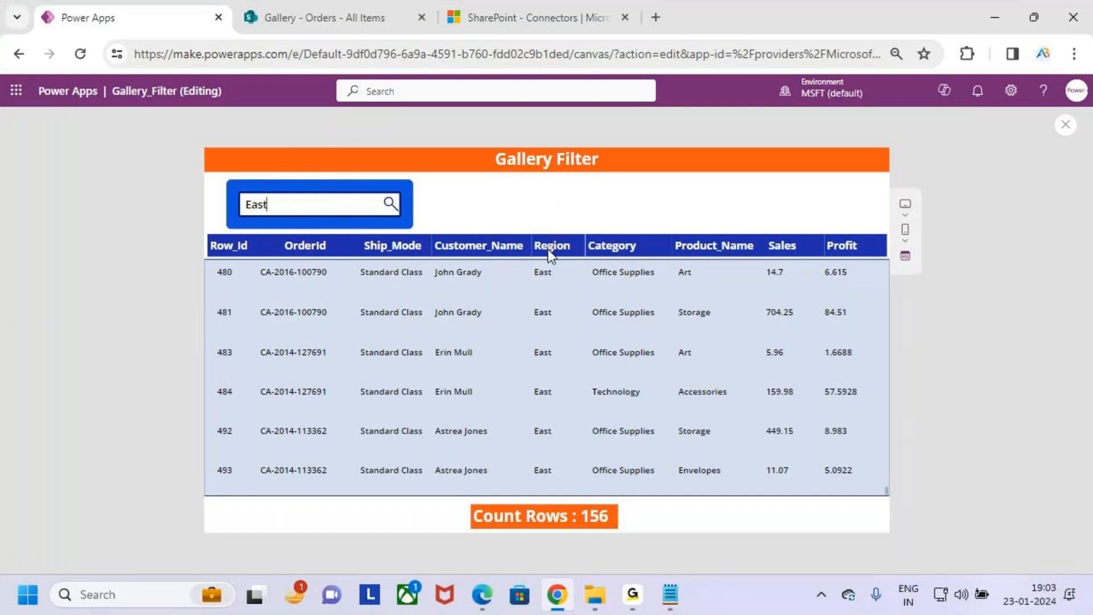
- Close the preview and comment out the Filter line with the in operator in the gallery's Items formula using //
click(1066, 125)
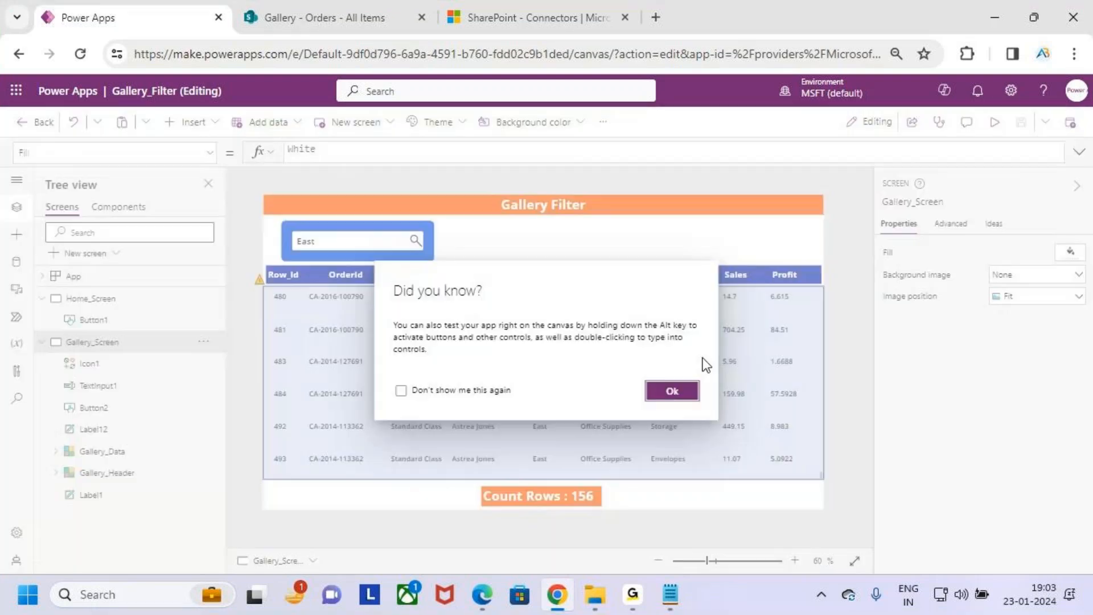
click(679, 398)
click(681, 396)
click(1079, 152)
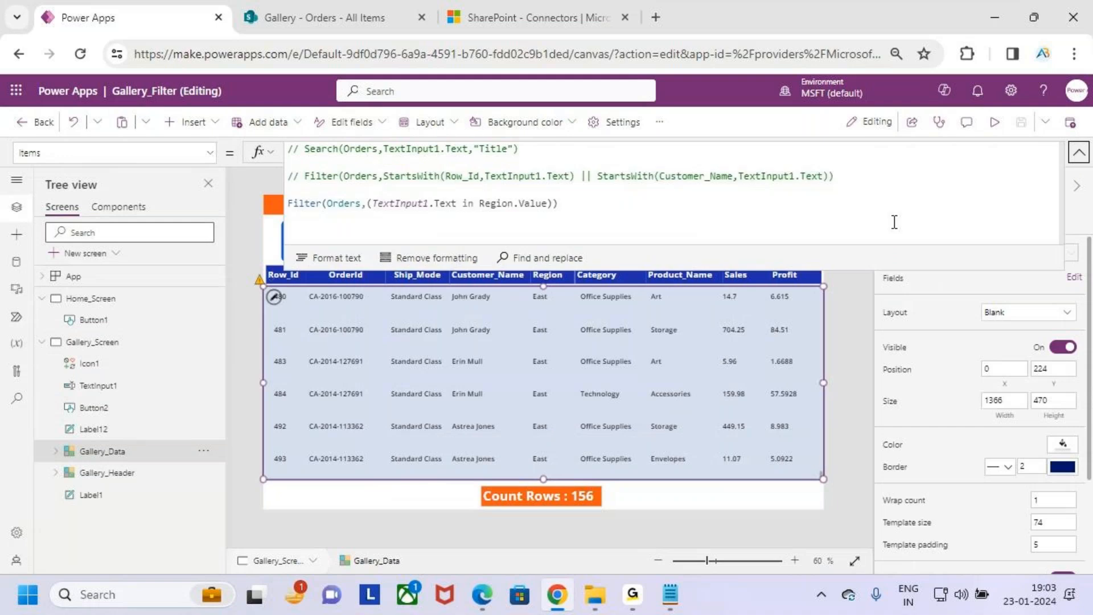
click(298, 203)
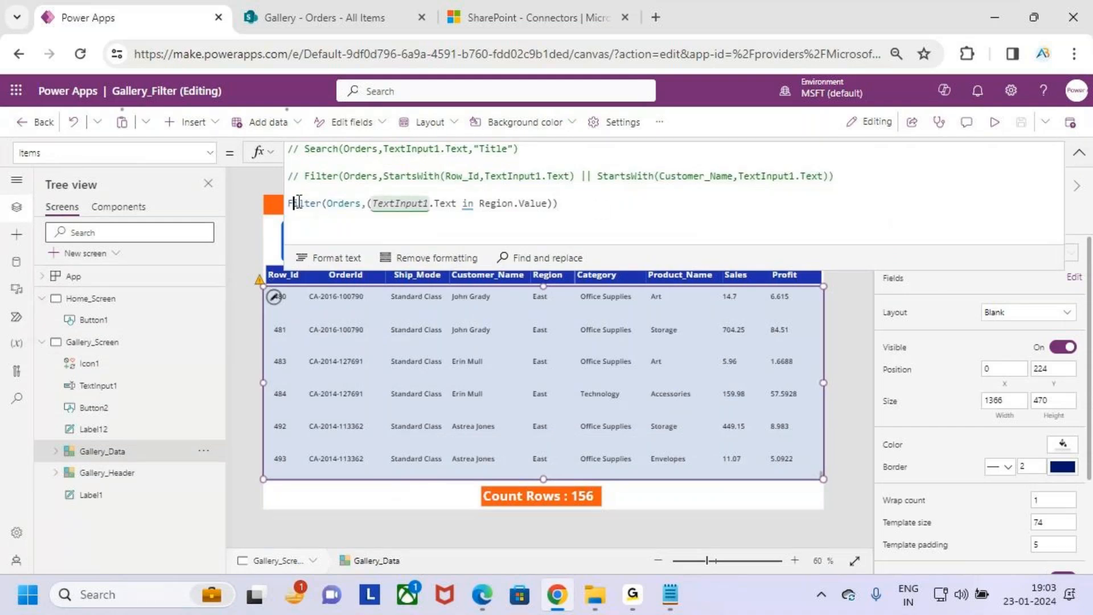
key(Home)
text(//)
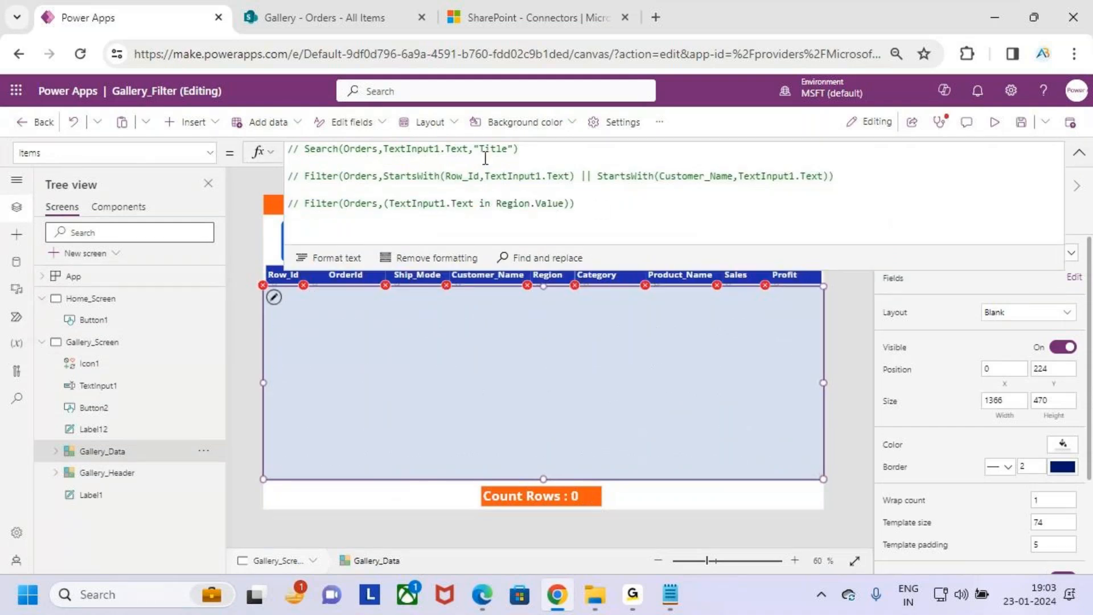
- Uncomment the StartsWith Filter line in the data gallery's Items formula by removing its leading //
click(303, 177)
key(BackSpace)
key(BackSpace)
key(BackSpace)
key(Right)
key(Left)
key(BackSpace)
- Extend the Filter formula with a third condition, || StartsWith(Region.Value,TextInput1.Text), before its closing parenthesis
click(840, 176)
key(BackSpace)
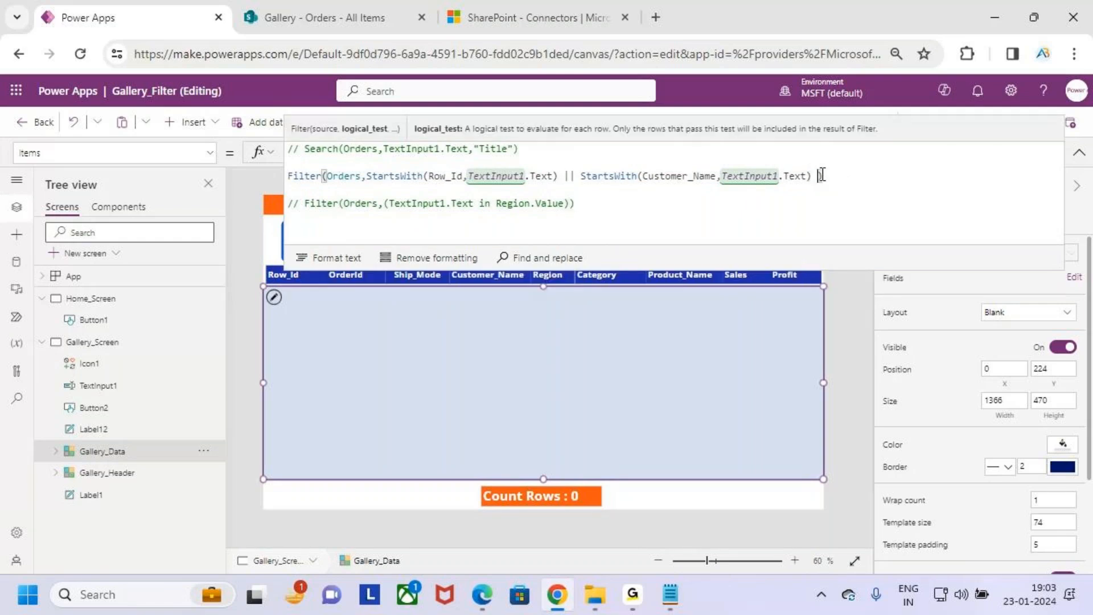
text(|| starts)
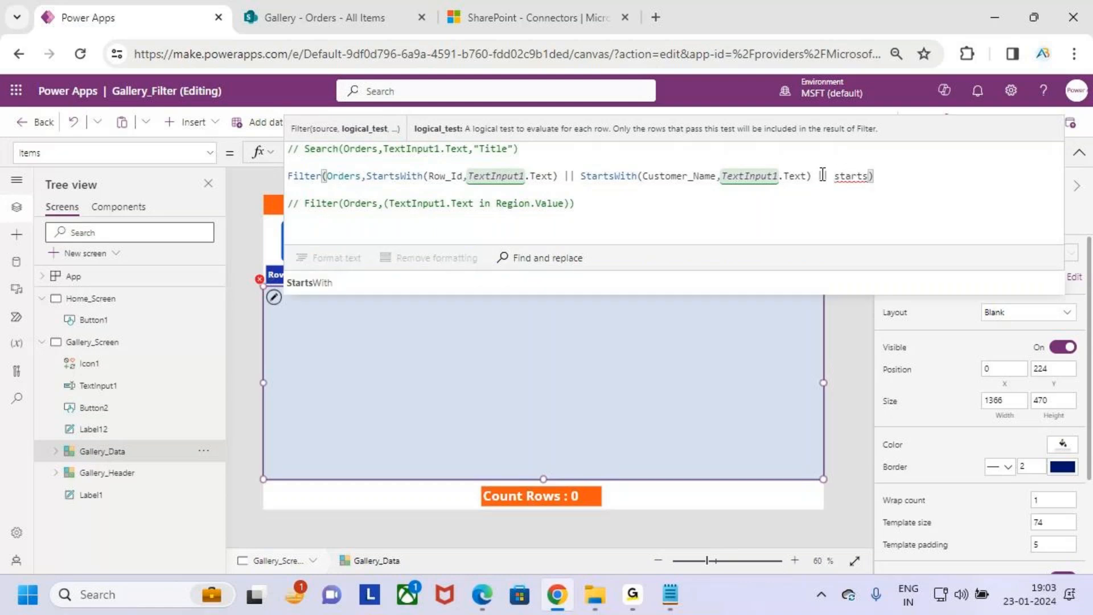
key(Tab)
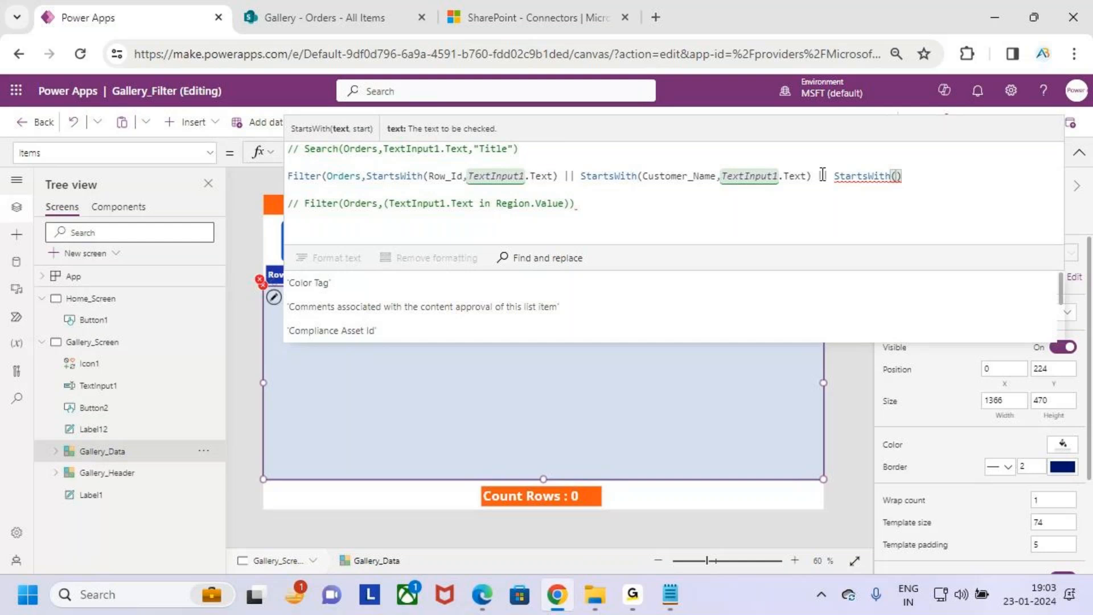
text(region)
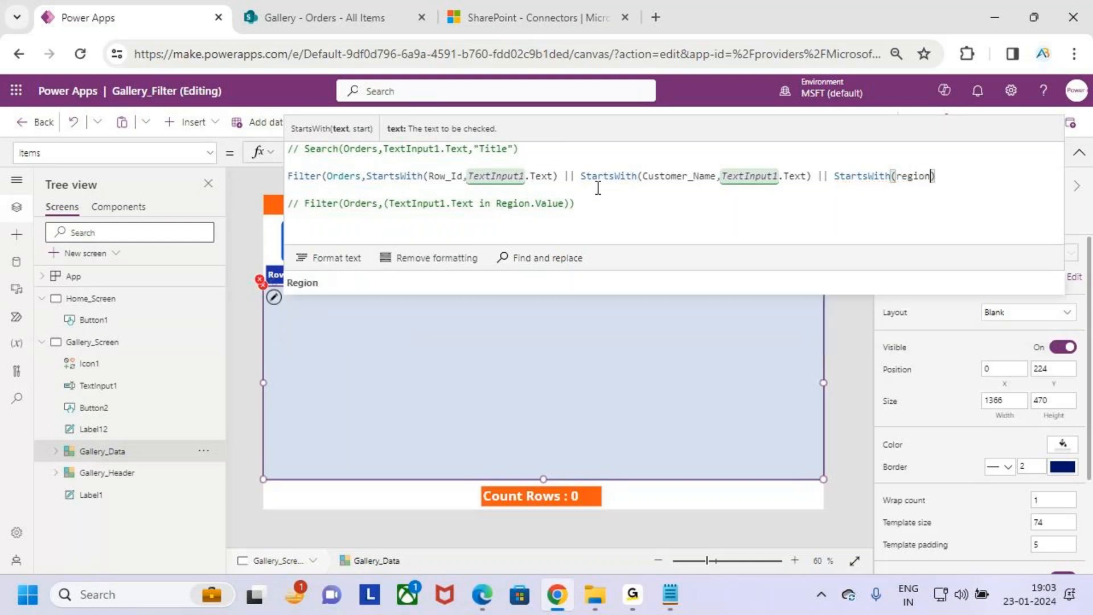
key(Tab)
text(.val)
key(Tab)
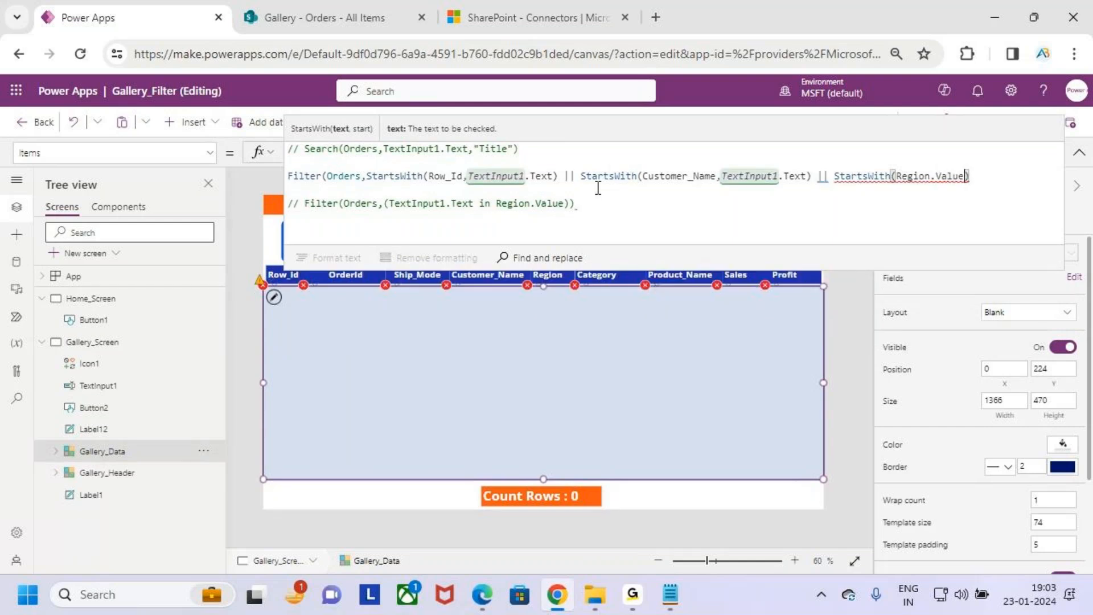
text(,)
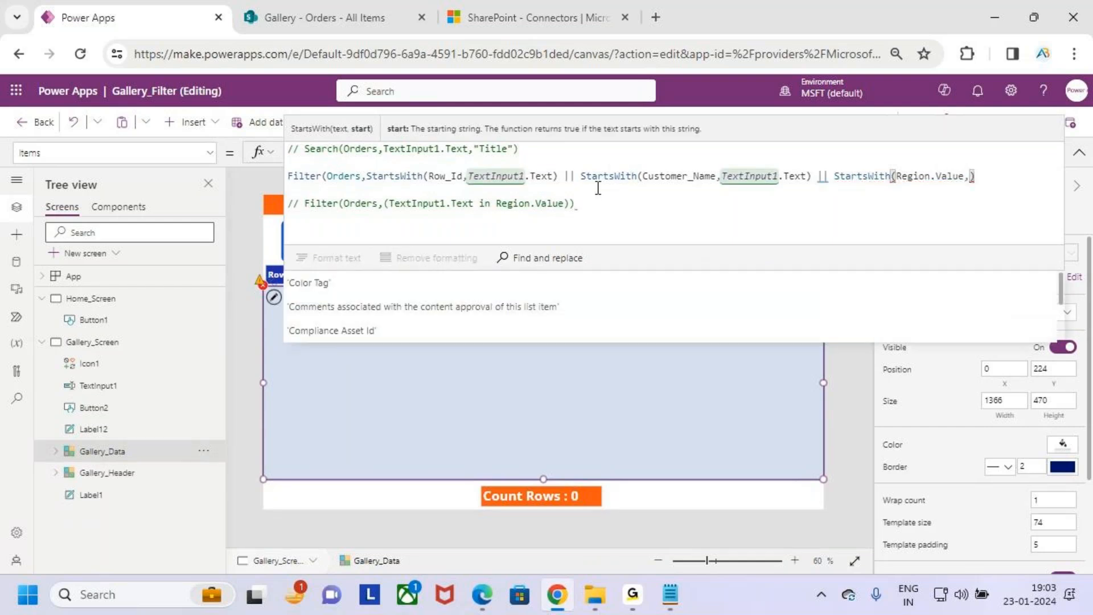
text(TextInput1)
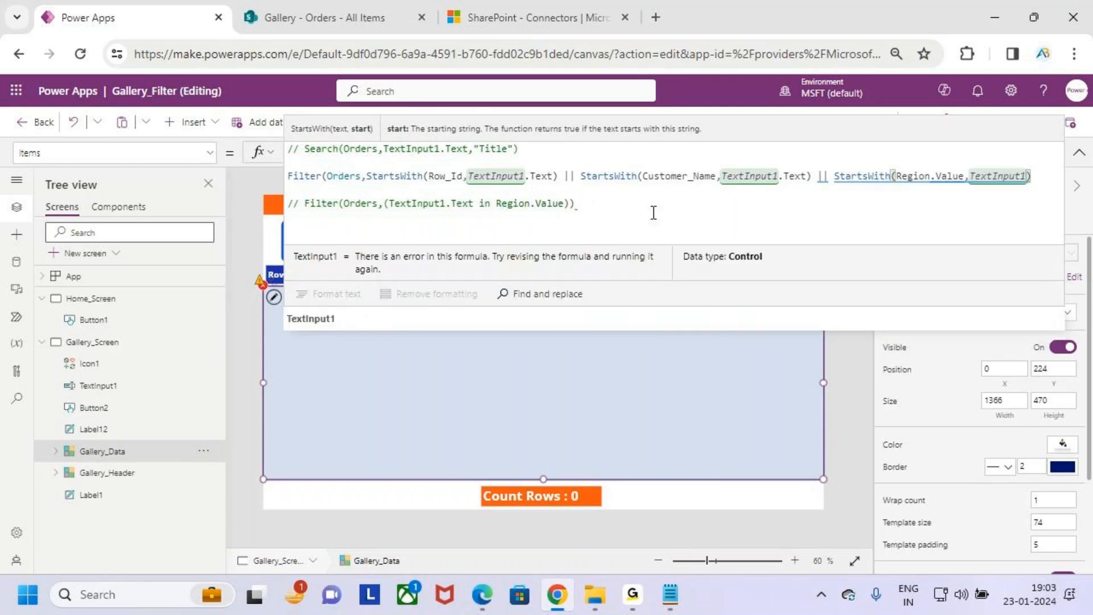
text(.text)
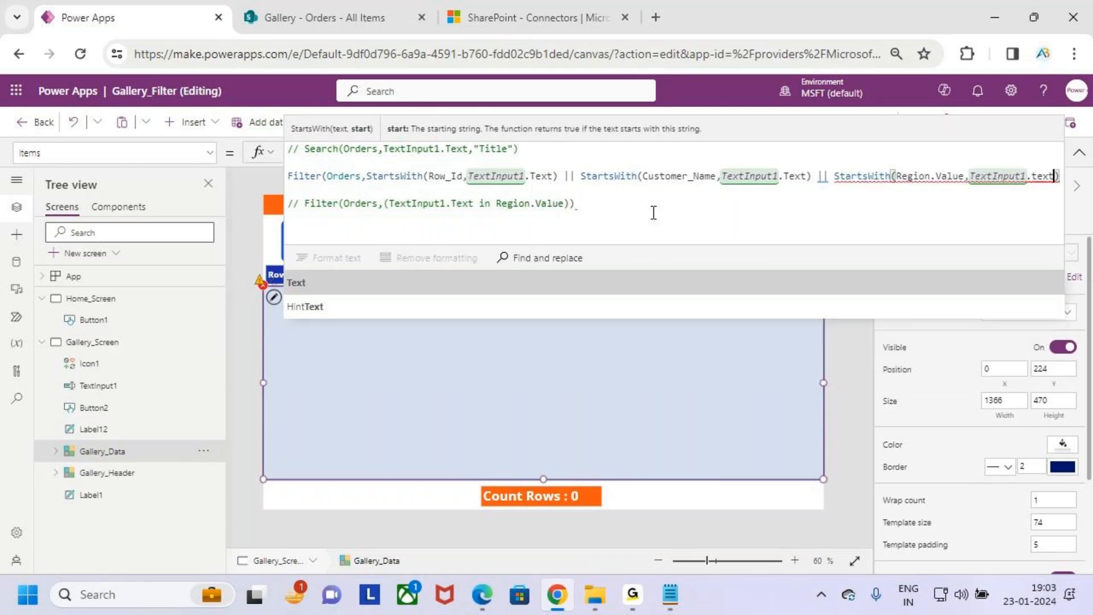
key(Return)
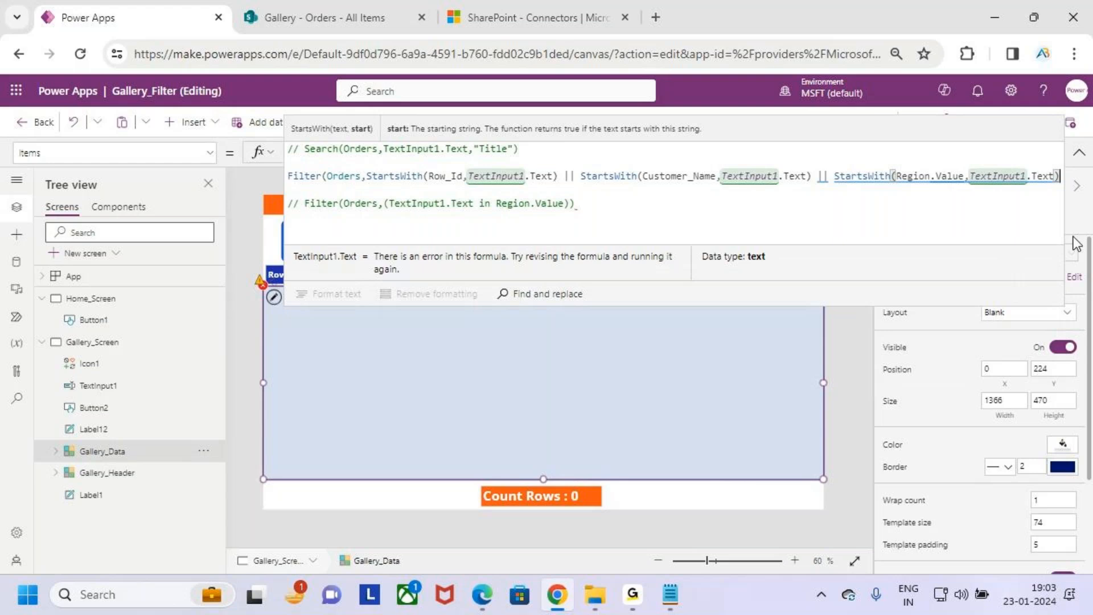
text())
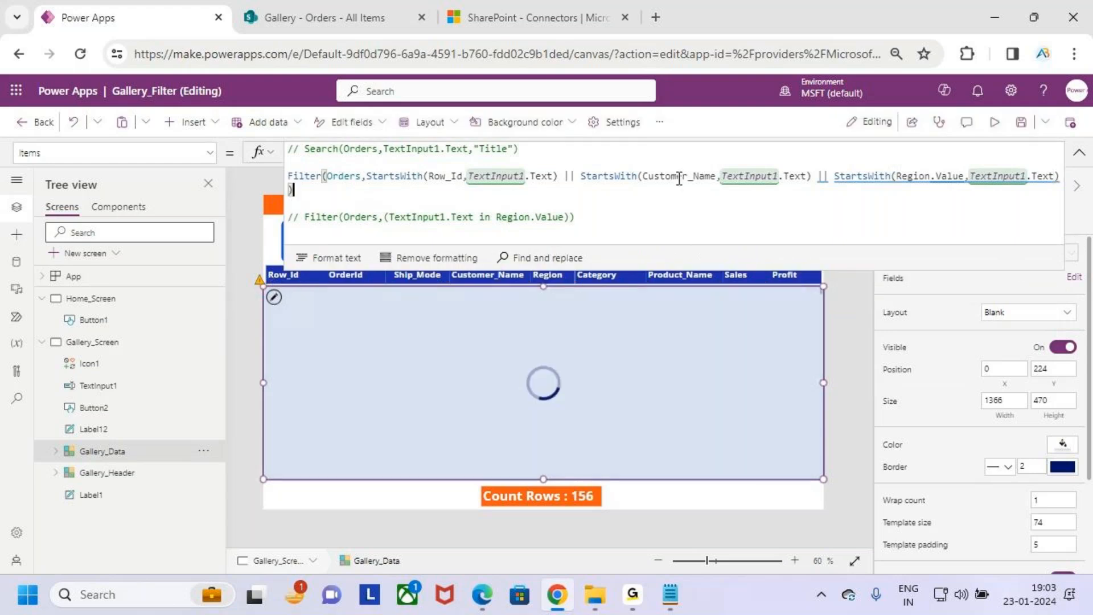
- Preview the app and replace the search box text with Central
click(994, 122)
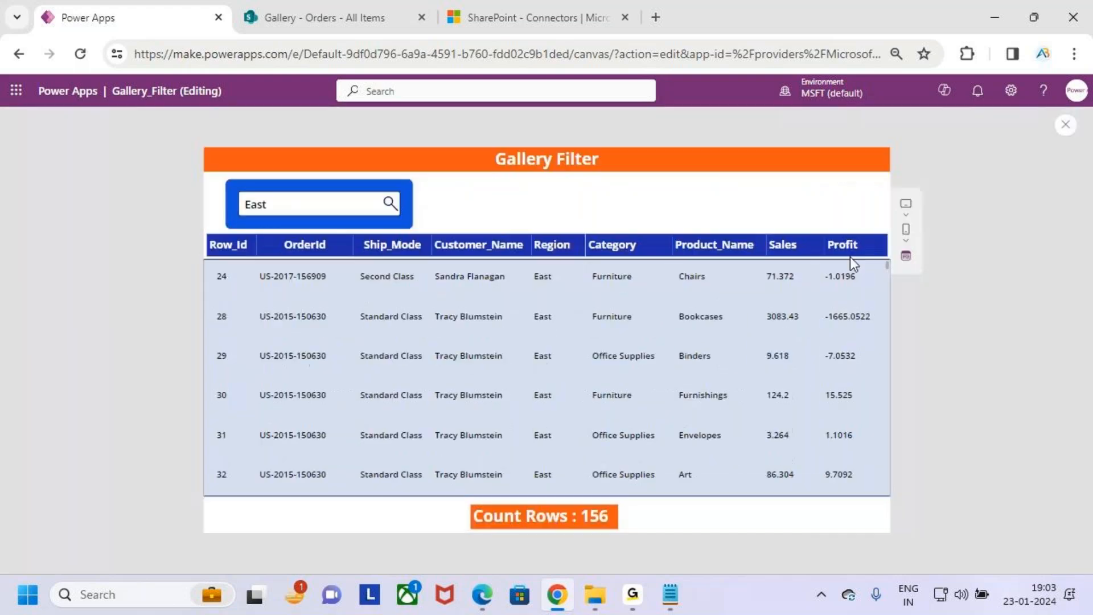
double_click(253, 204)
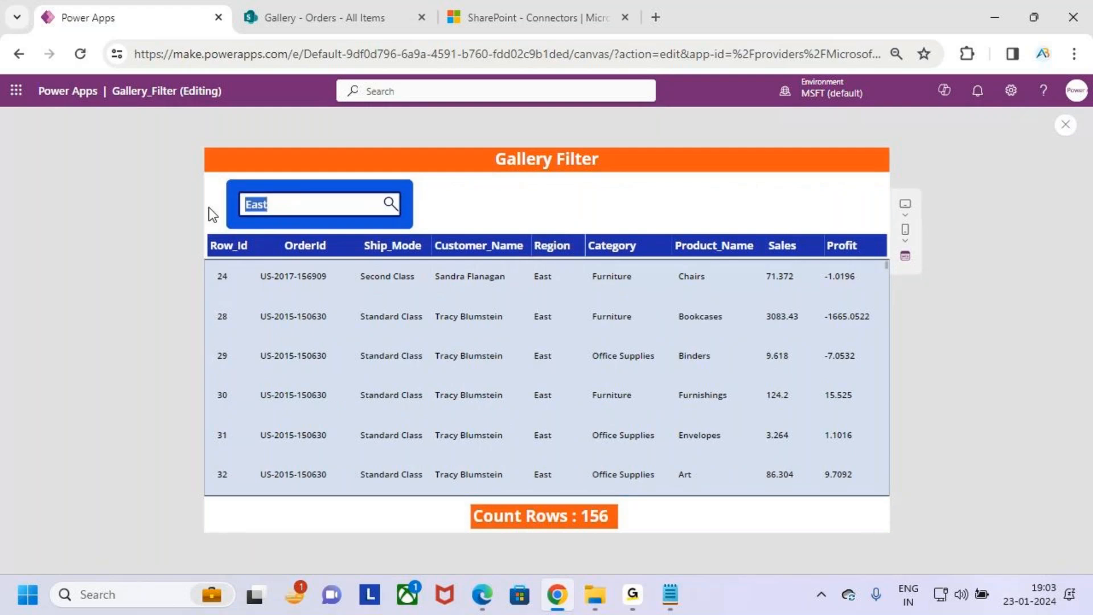
key(BackSpace)
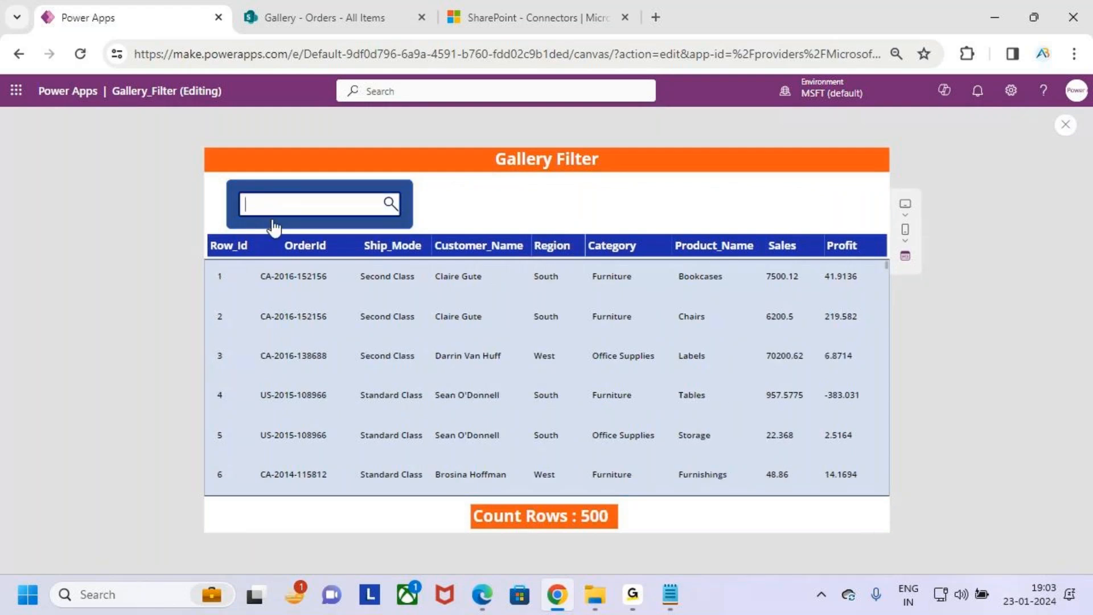
text(Central)
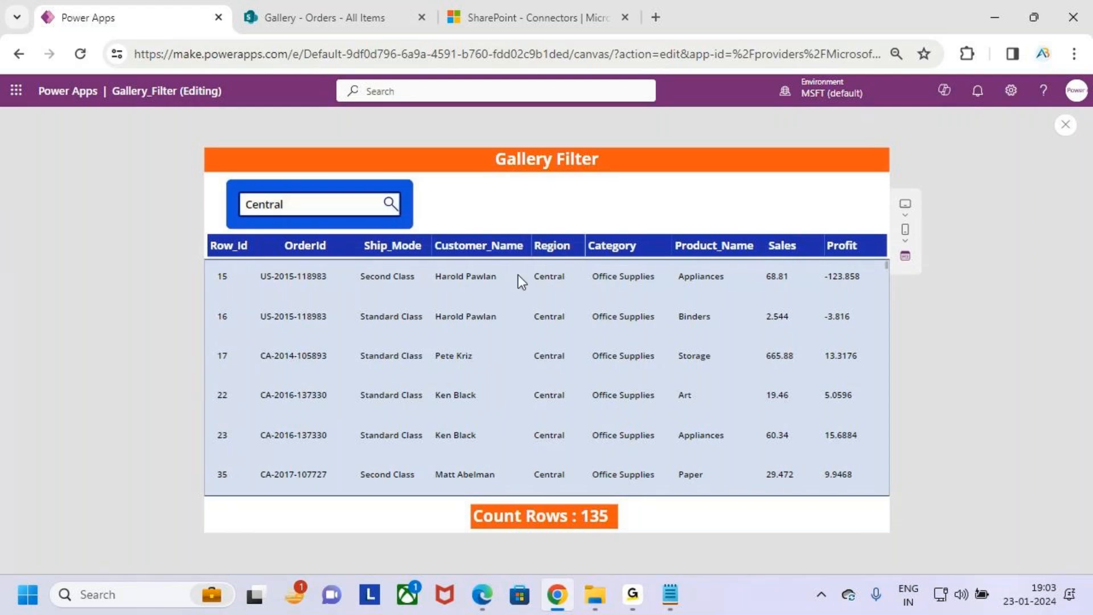
- Examine the Central search results down to the last record, checking the Region and Row_Id columns
scroll(549, 379, down, 15)
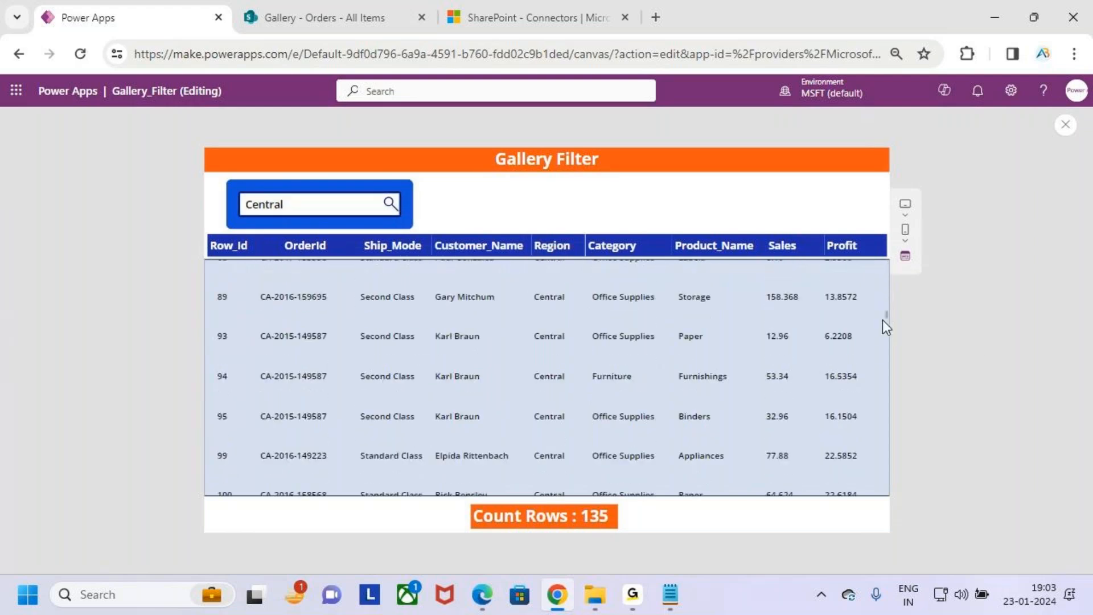
drag(887, 316, 886, 482)
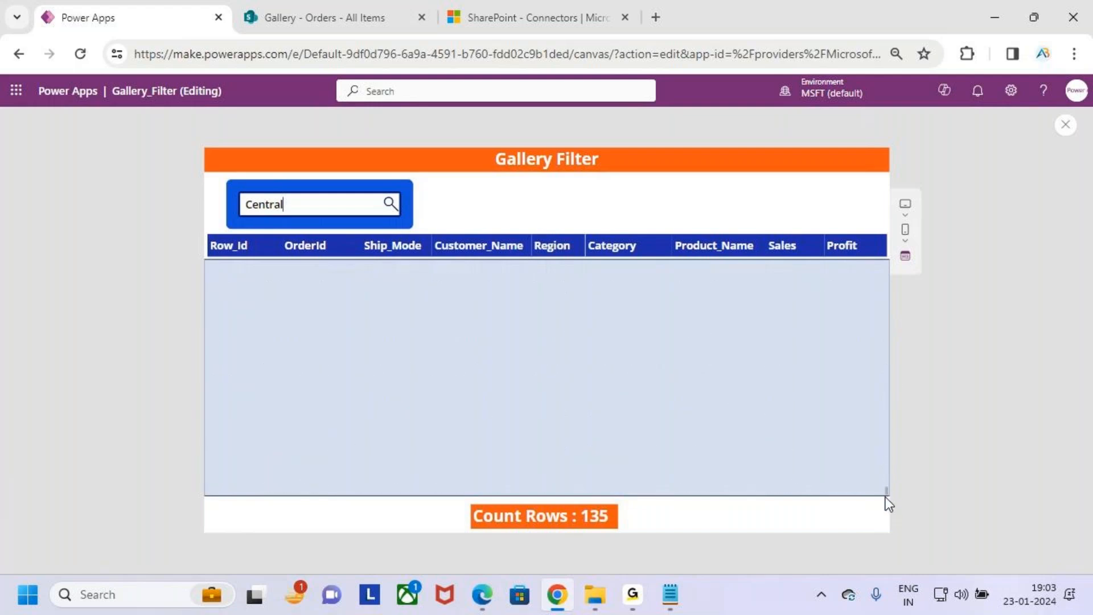
drag(211, 494, 250, 482)
key(Escape)
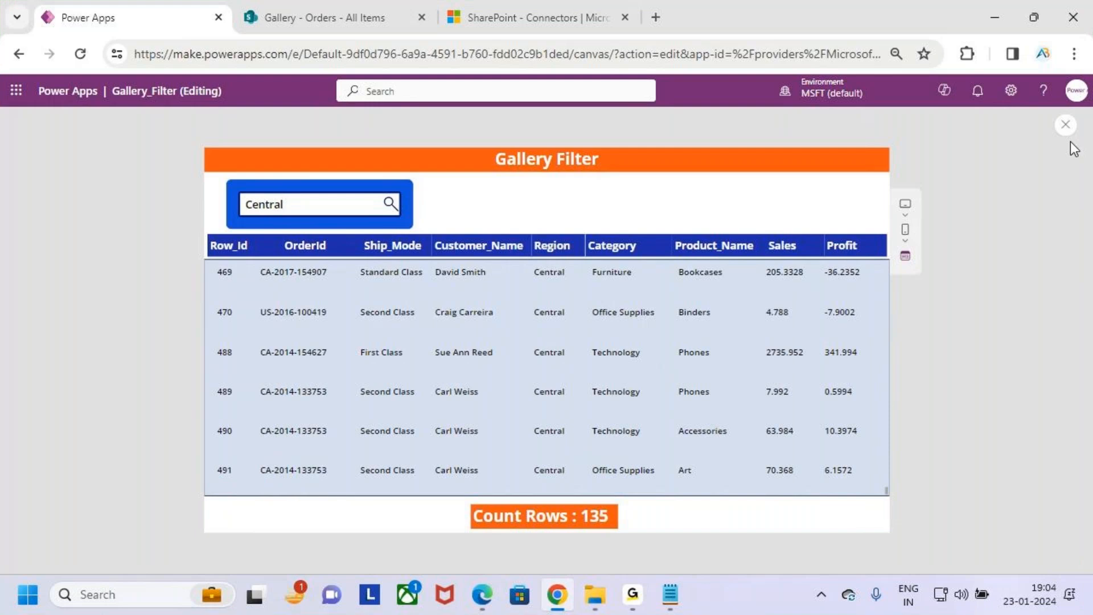
- Close the preview and reselect the data gallery to show its Items formula at 100% page zoom
click(1066, 125)
click(672, 391)
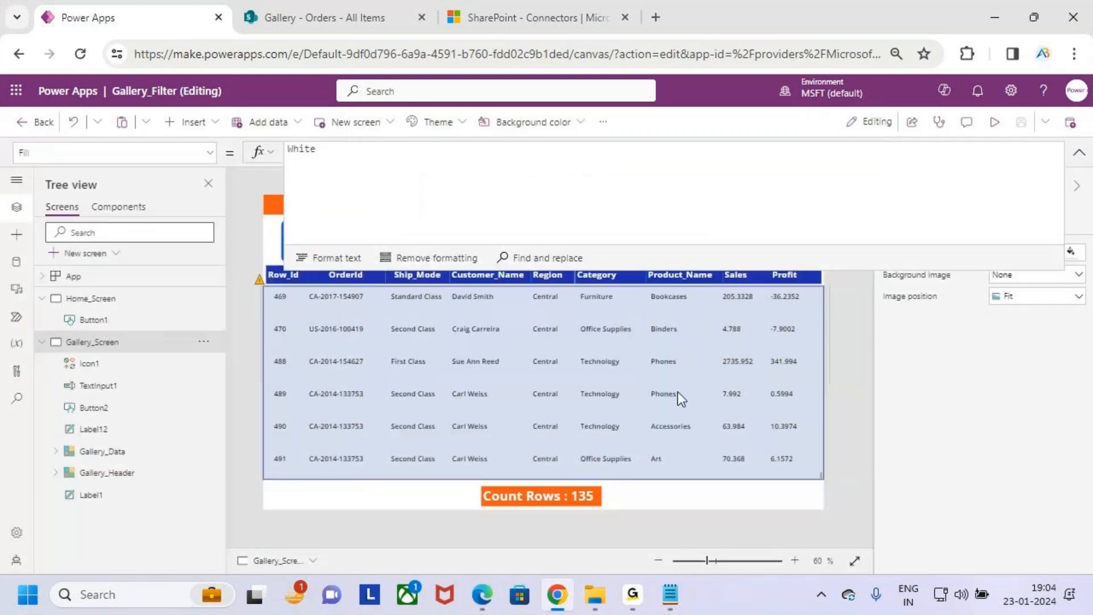
click(730, 388)
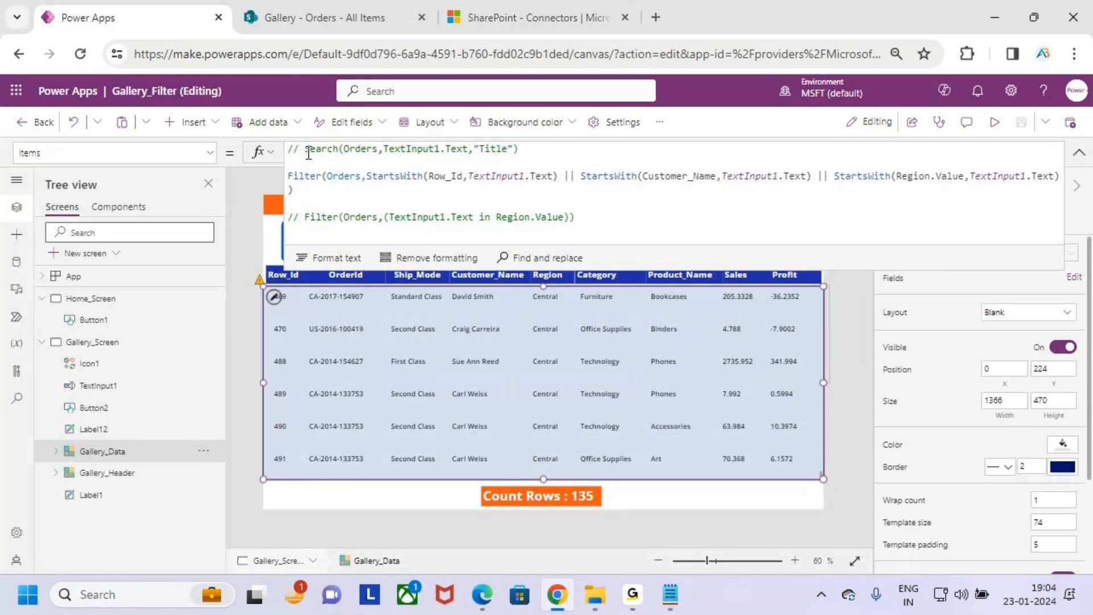
key(ctrl+plus)
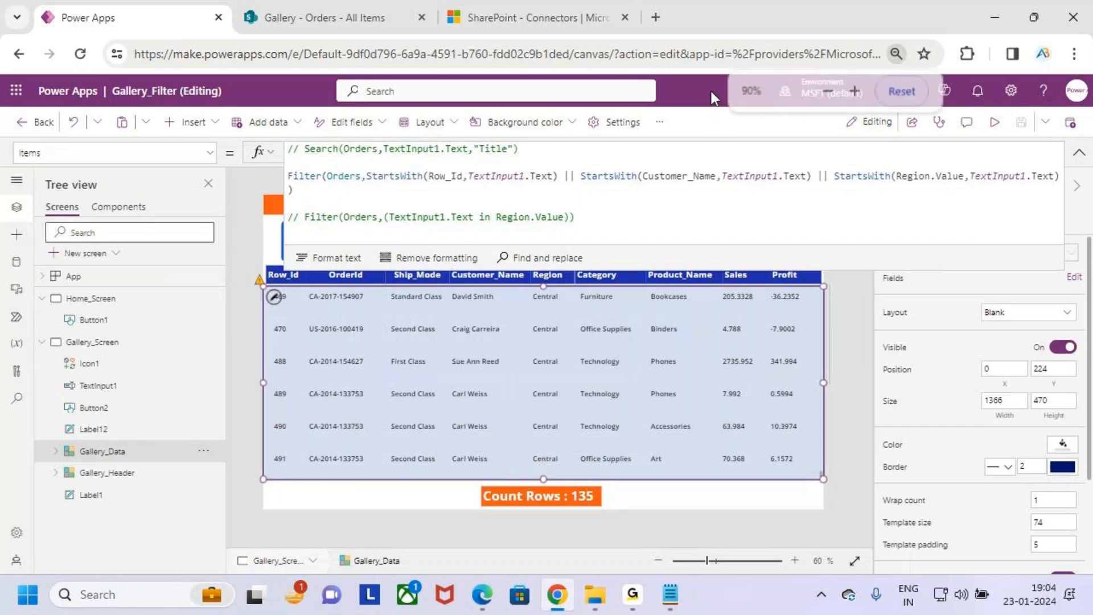
key(ctrl+plus)
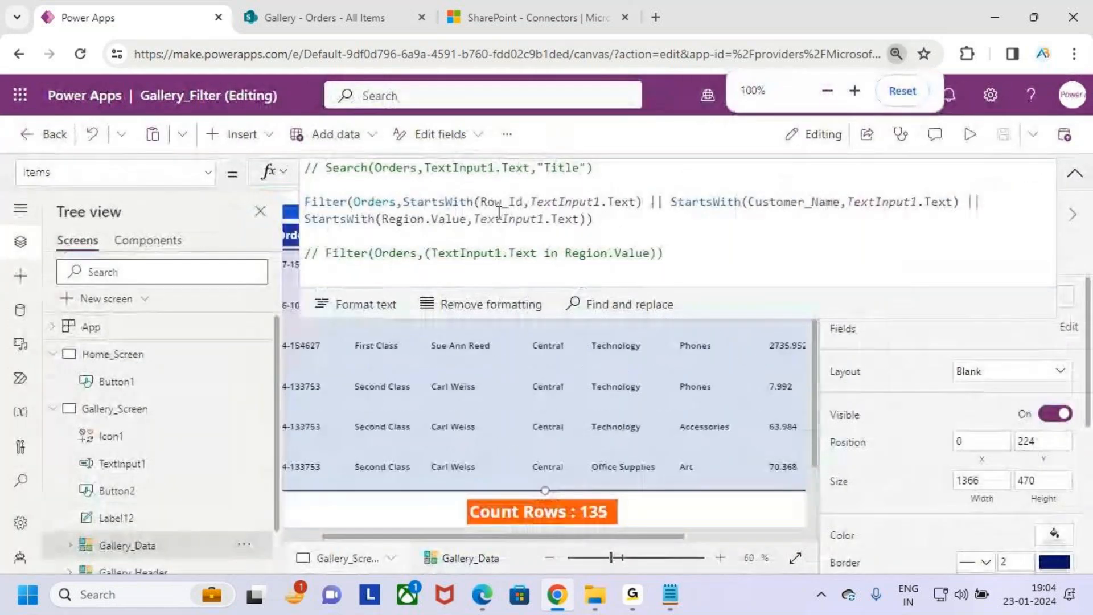
click(376, 167)
key(ctrl+2)
drag(327, 188, 401, 188)
mouse_move(649, 135)
mouse_down()
mouse_move(638, 176)
mouse_move(667, 133)
mouse_up()
mouse_move(683, 136)
mouse_down()
mouse_move(678, 176)
mouse_move(682, 142)
mouse_move(788, 152)
mouse_up()
mouse_move(748, 132)
mouse_down()
mouse_move(793, 156)
mouse_move(766, 176)
mouse_up()
key(Escape)
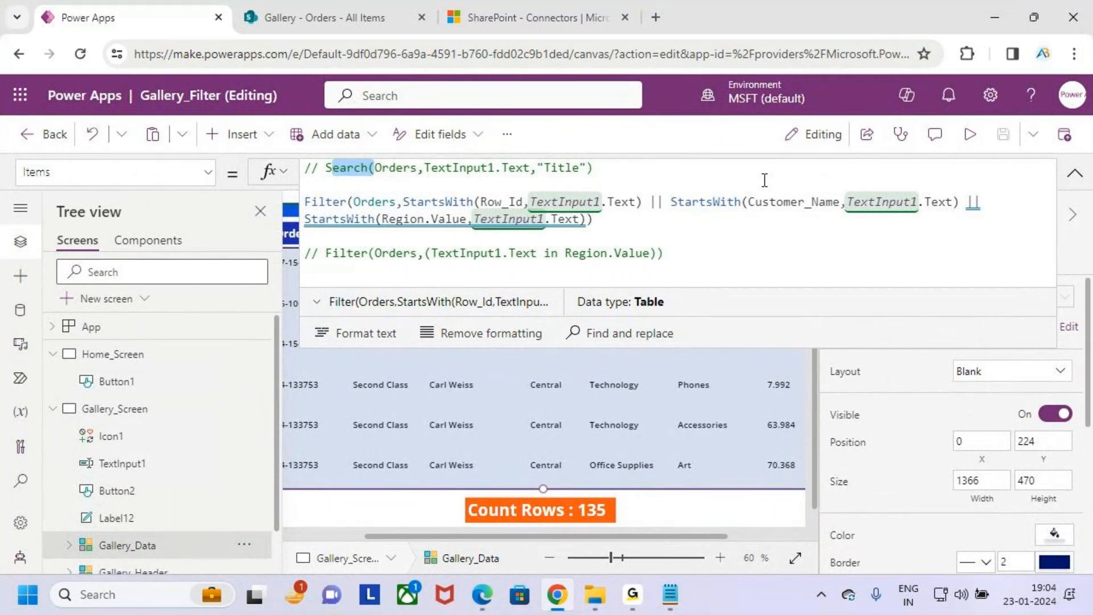
click(510, 245)
key(ctrl+2)
drag(304, 210, 469, 209)
key(Escape)
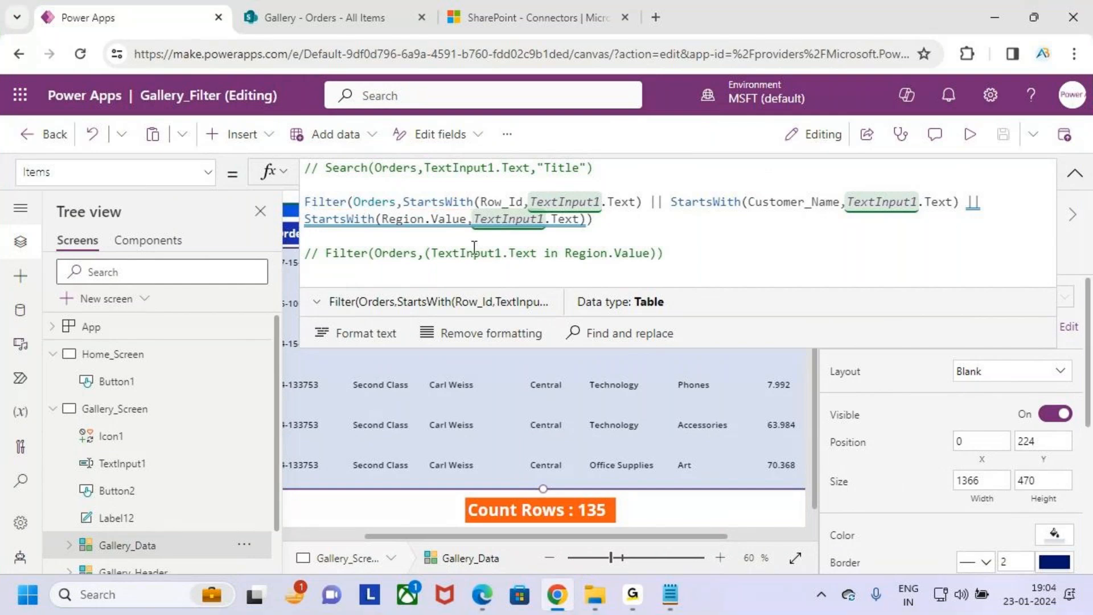
- Remove the Region.Value StartsWith condition from the Filter formula, leaving only the Row_Id and Customer_Name conditions
drag(965, 202, 989, 211)
key(BackSpace)
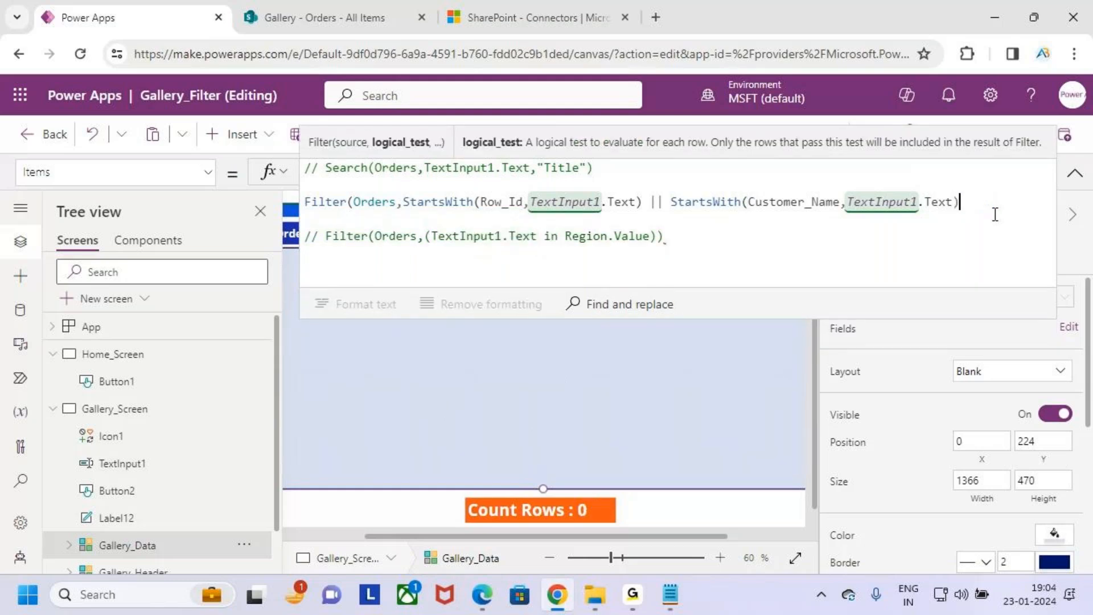
text())
key(ctrl+2)
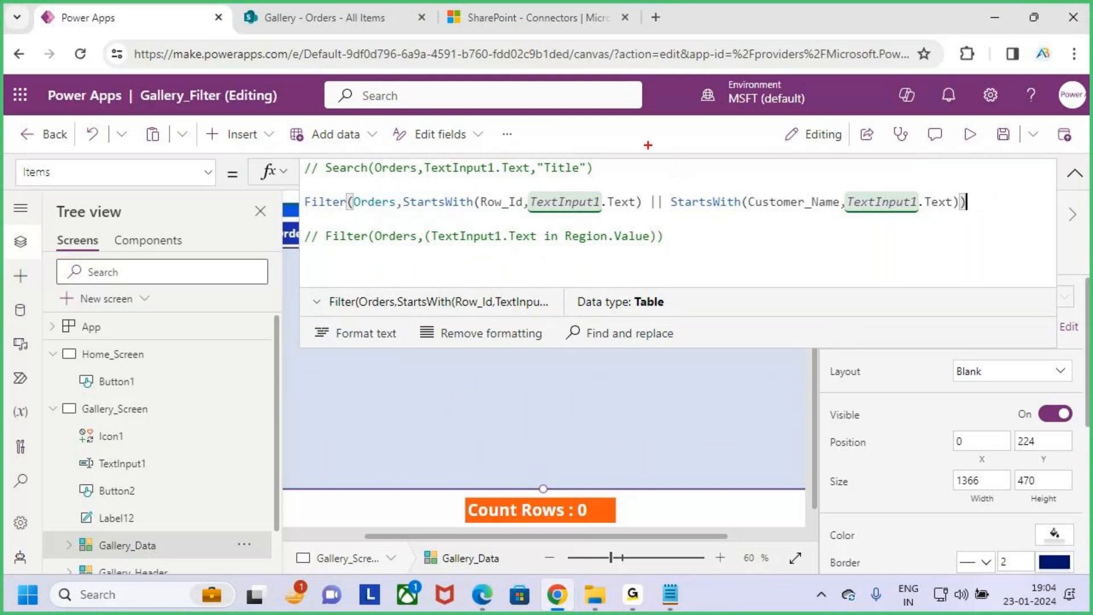
mouse_move(659, 133)
mouse_down()
mouse_move(663, 166)
mouse_move(678, 132)
mouse_up()
drag(698, 138, 722, 140)
mouse_move(664, 228)
mouse_down()
mouse_move(674, 216)
mouse_move(654, 269)
mouse_move(682, 269)
mouse_up()
mouse_move(690, 233)
mouse_down()
mouse_move(709, 272)
mouse_move(749, 267)
mouse_up()
mouse_move(775, 233)
mouse_down()
mouse_move(797, 245)
mouse_move(774, 264)
mouse_up()
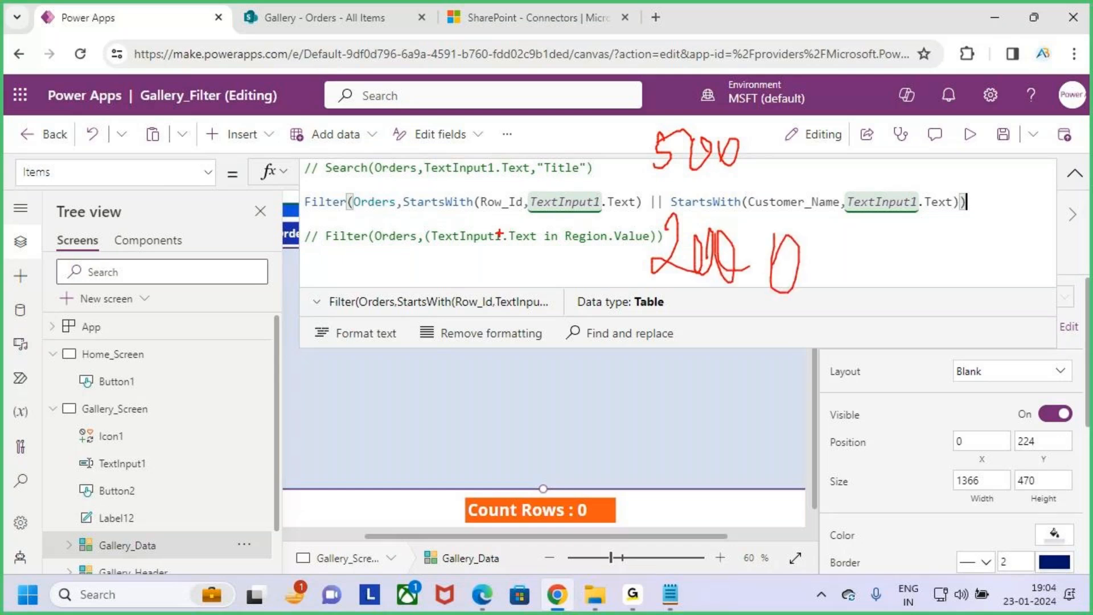
mouse_move(312, 324)
mouse_down()
mouse_move(373, 330)
mouse_move(347, 364)
mouse_move(473, 325)
mouse_up()
drag(347, 397, 509, 344)
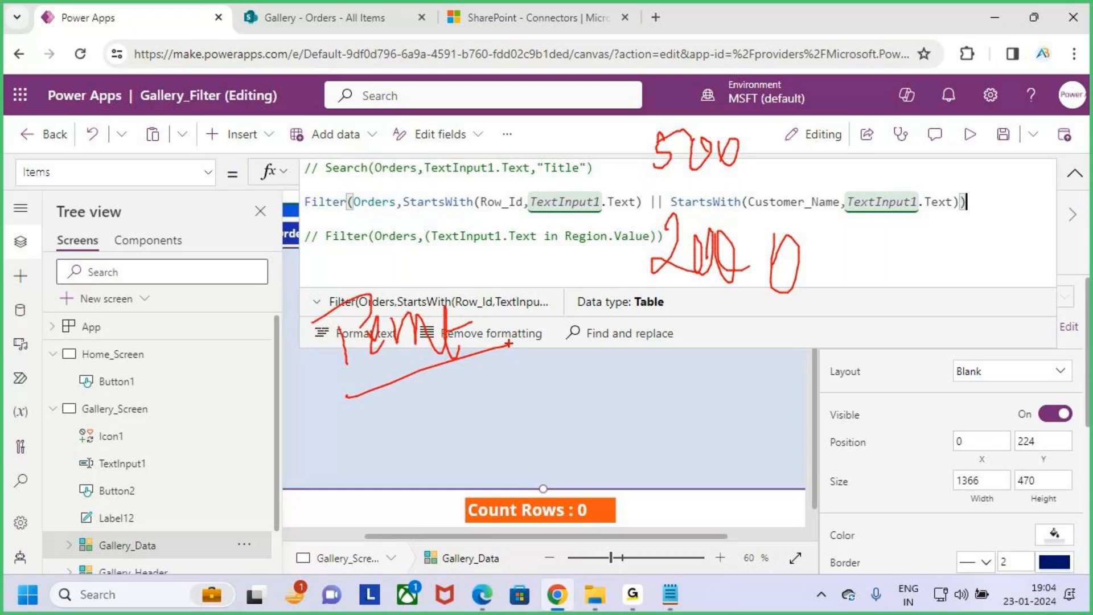
mouse_move(733, 187)
mouse_down()
mouse_move(667, 174)
mouse_move(772, 143)
mouse_up()
drag(621, 183, 720, 197)
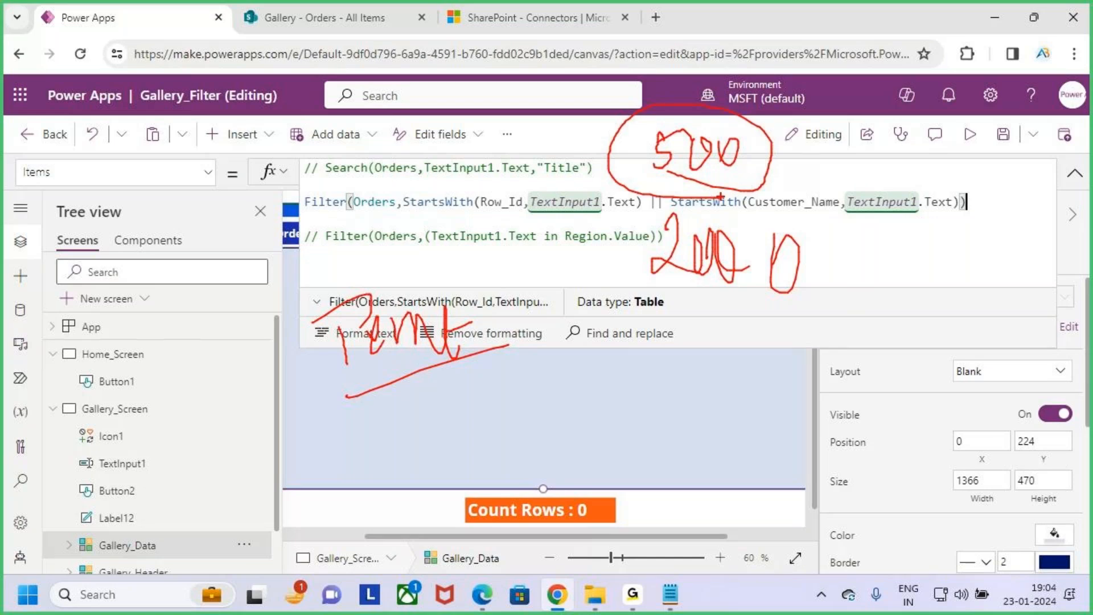
key(Escape)
- Compare the Search and Filter lines of the gallery's Items formula, then collapse the formula bar
click(681, 231)
double_click(350, 169)
double_click(332, 204)
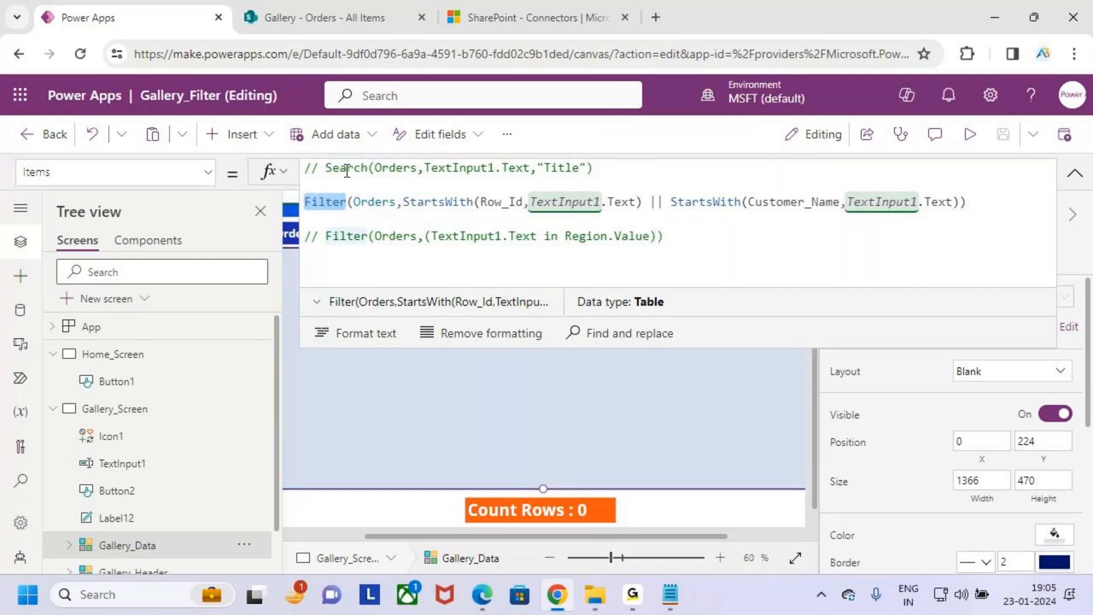
double_click(346, 168)
double_click(326, 204)
click(683, 236)
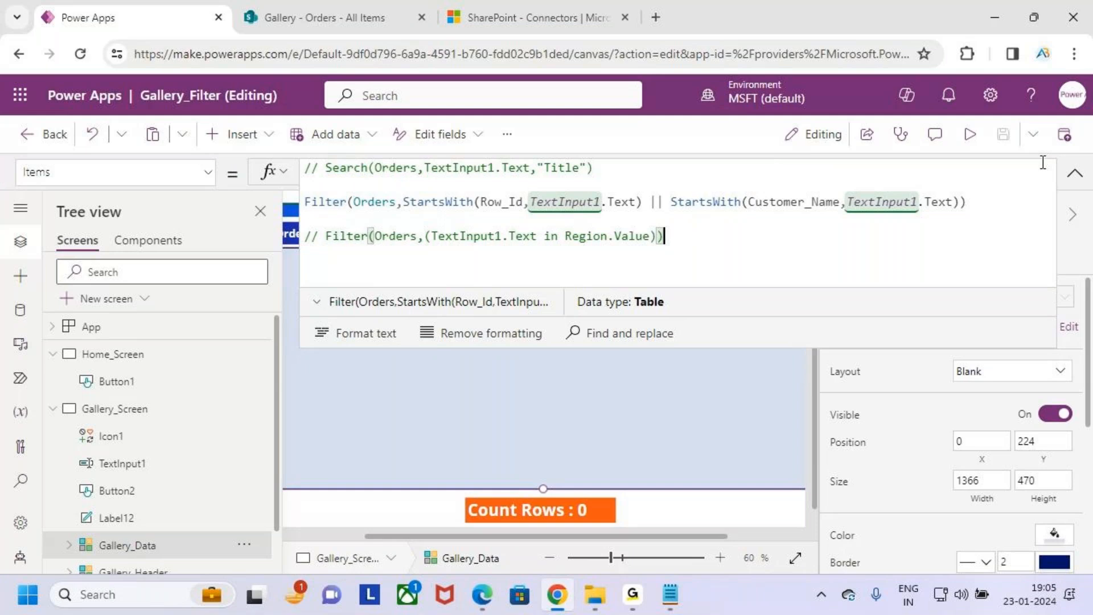
click(1076, 173)
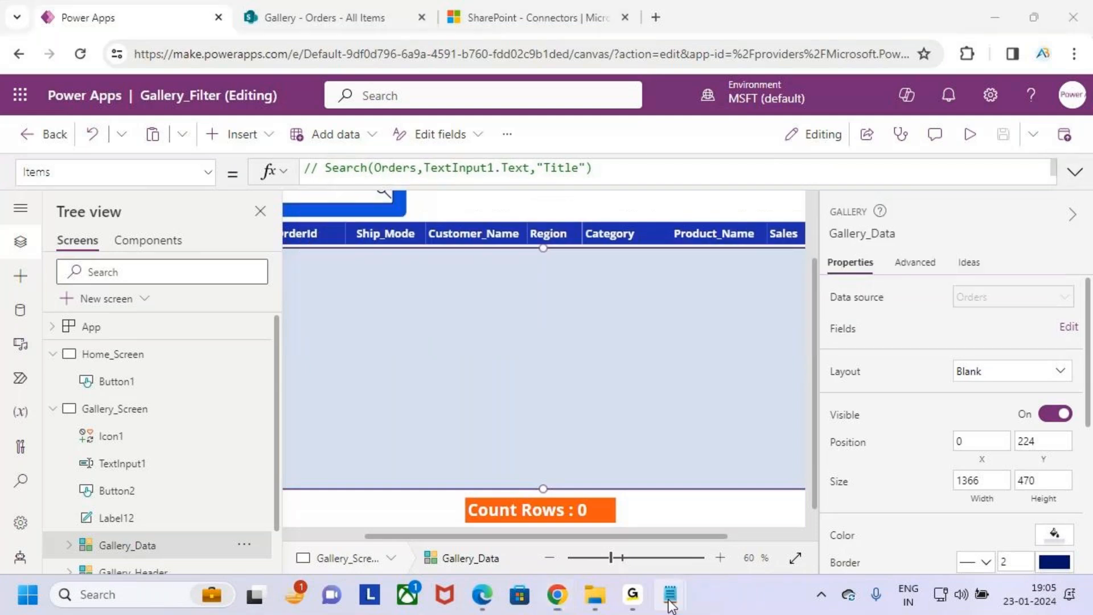
- Switch to Notepad to review the Search Function notes on searching data with the Filter function, and return to the Power Apps editor
mouse_move(670, 594)
click(566, 491)
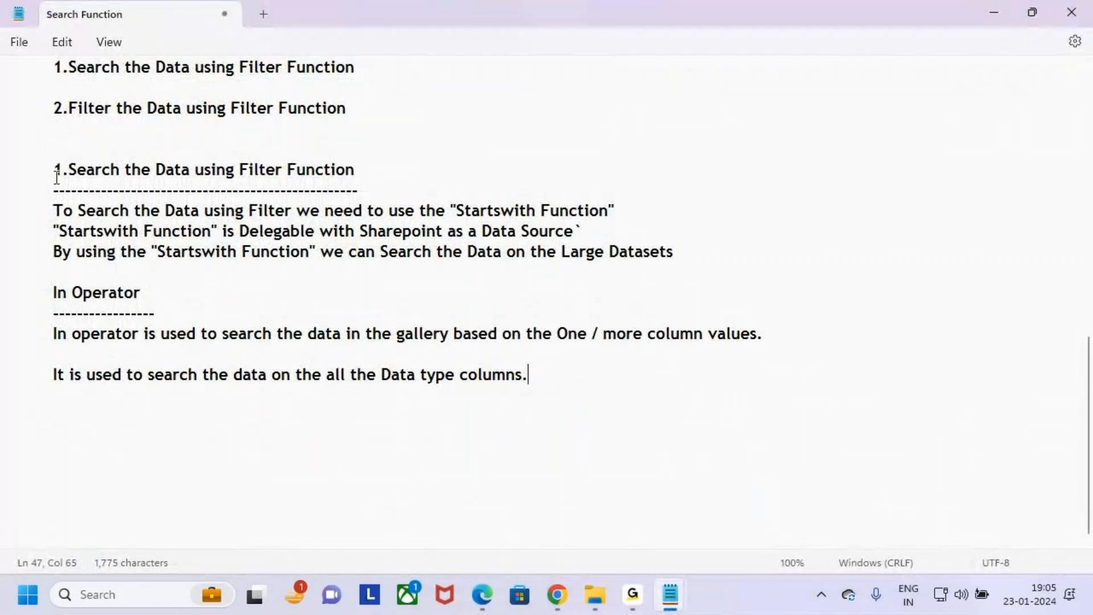
drag(45, 169, 575, 251)
click(632, 292)
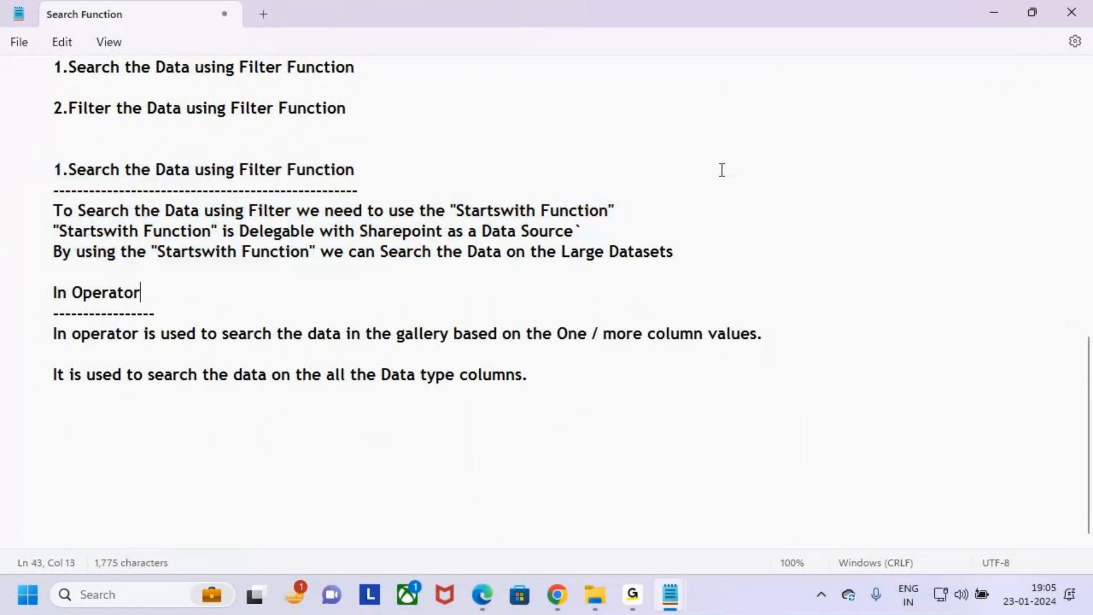
scroll(94, 181, up, 1)
drag(53, 170, 347, 170)
click(558, 595)
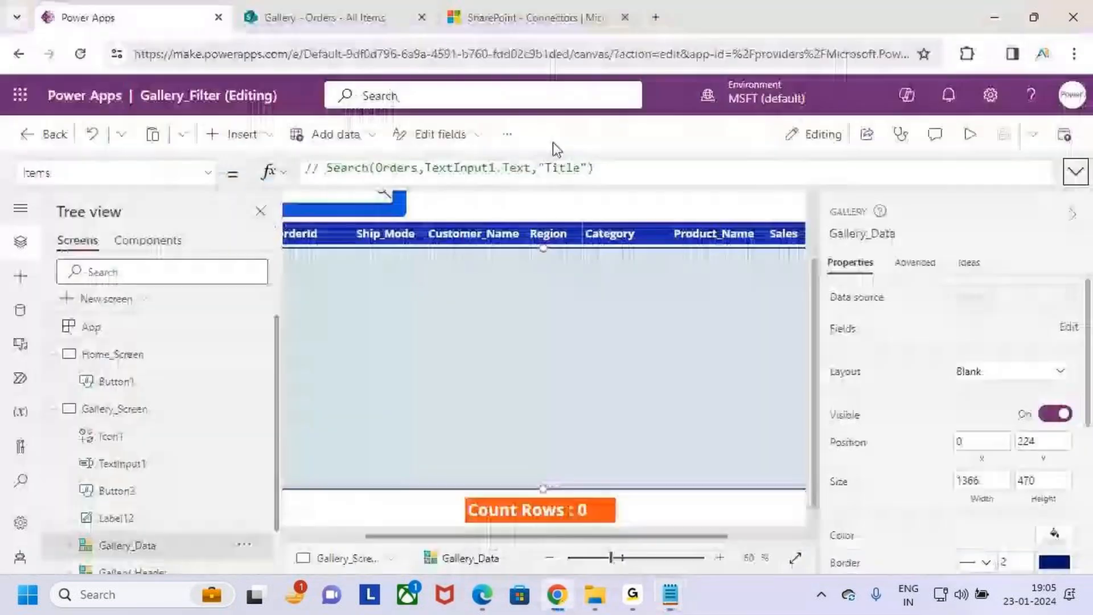
scroll(591, 362, down, 2)
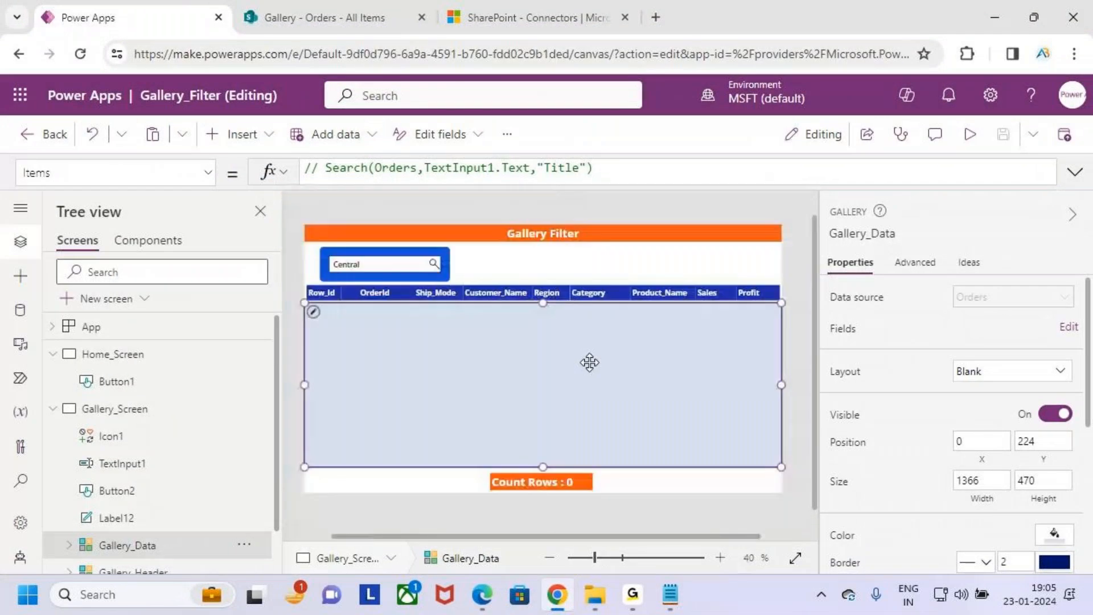
- Set the page zoom to 80% and the canvas zoom to 60% to examine the whole gallery screen
key(ctrl+minus)
key(ctrl+minus)
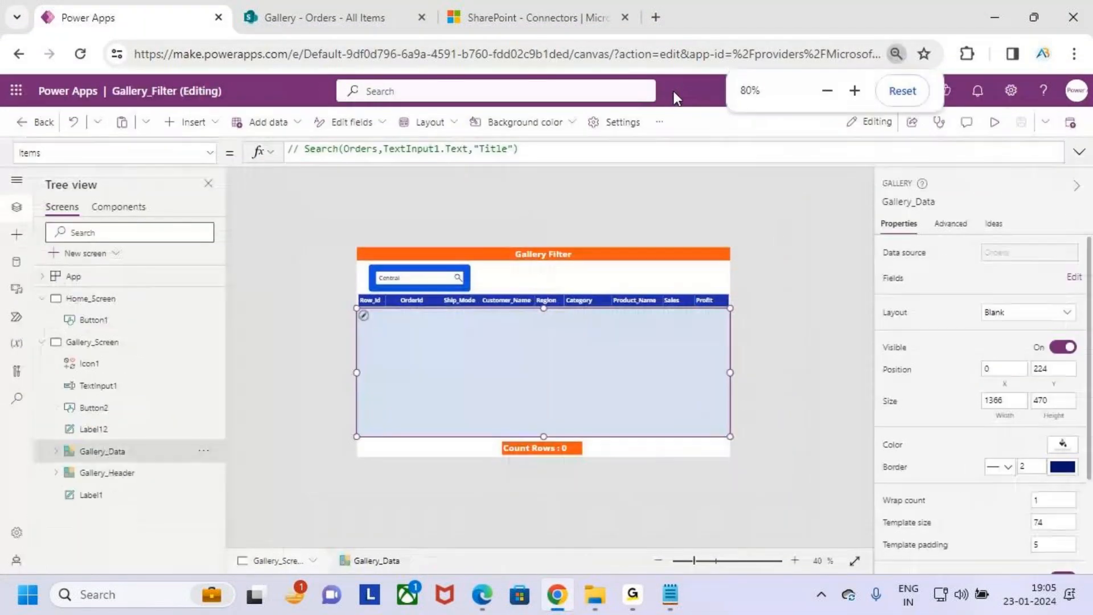
scroll(626, 329, up, 2)
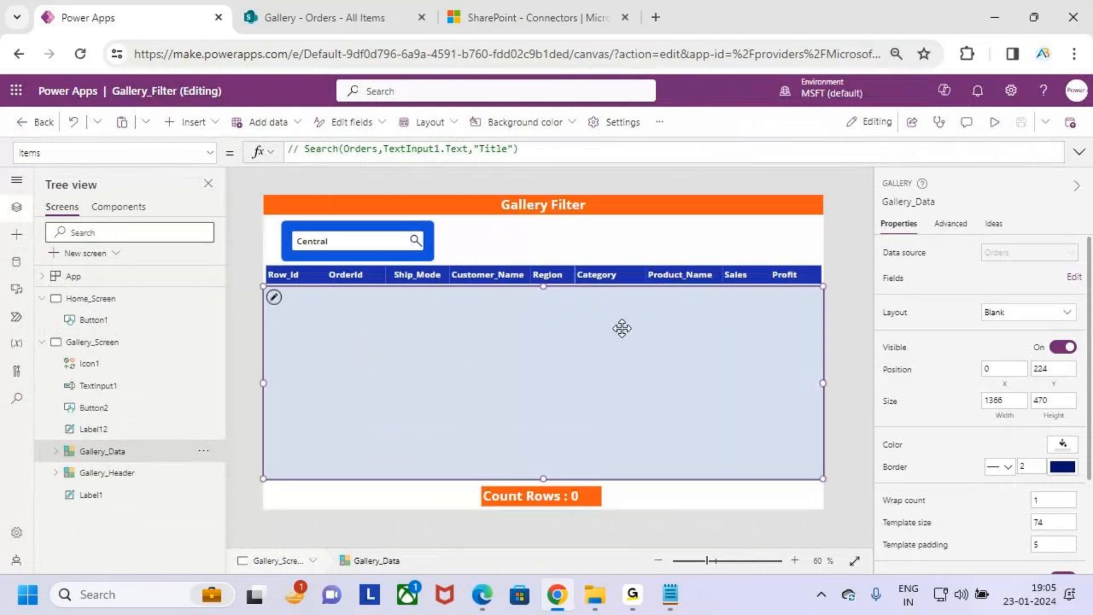
scroll(621, 326, up, 1)
scroll(620, 332, down, 1)
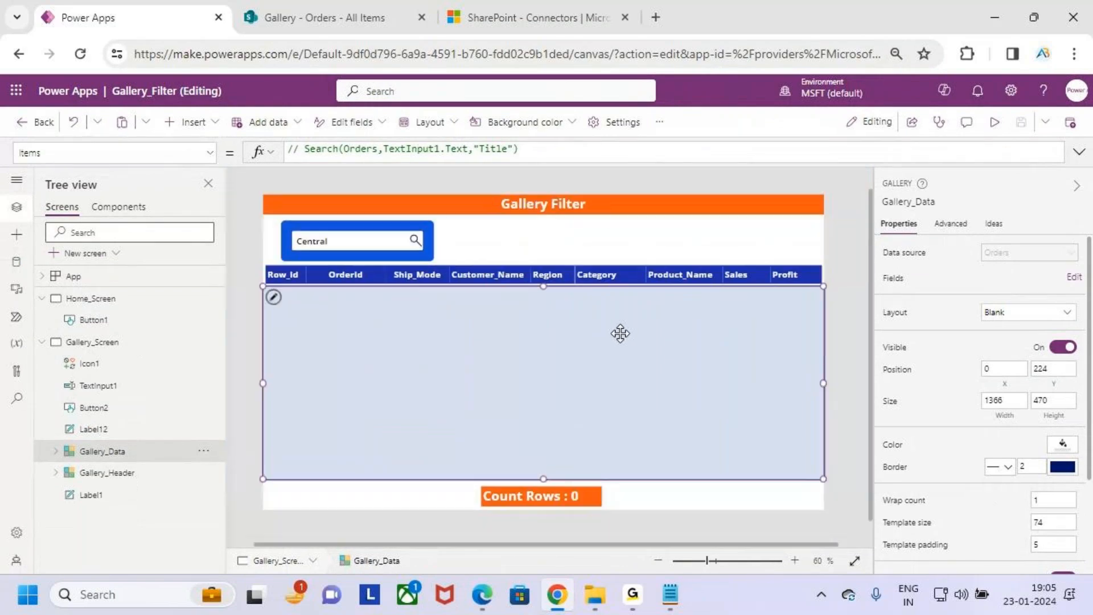
key(ctrl+2)
drag(538, 244, 544, 317)
mouse_move(527, 311)
mouse_down()
mouse_move(571, 341)
mouse_move(574, 329)
mouse_move(538, 370)
mouse_up()
key(Escape)
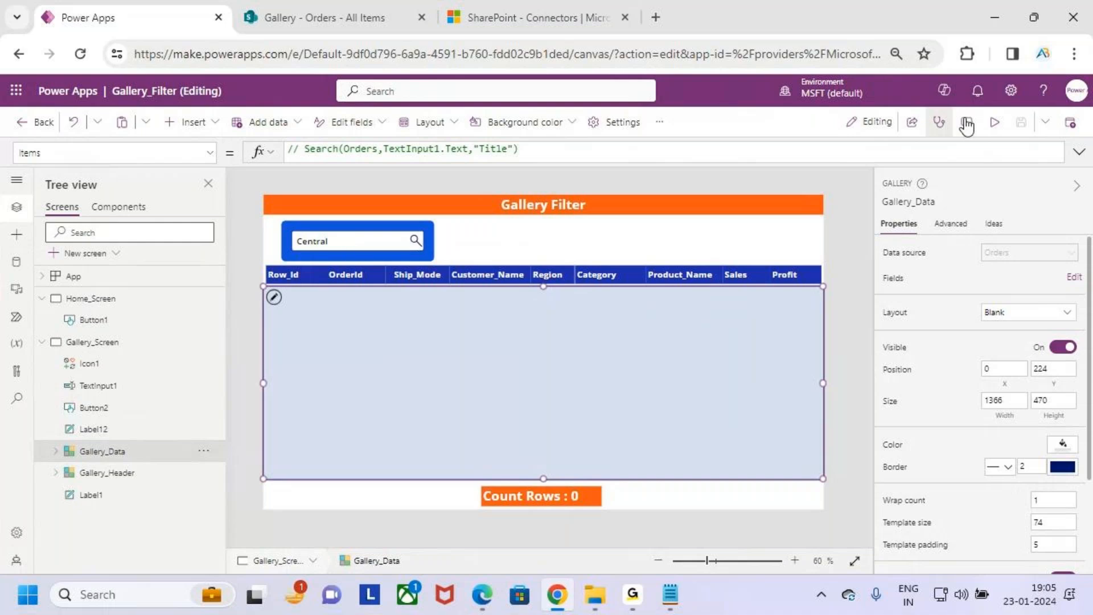
- Preview the app and clear the search text above the gallery
click(995, 122)
drag(337, 206, 223, 205)
key(BackSpace)
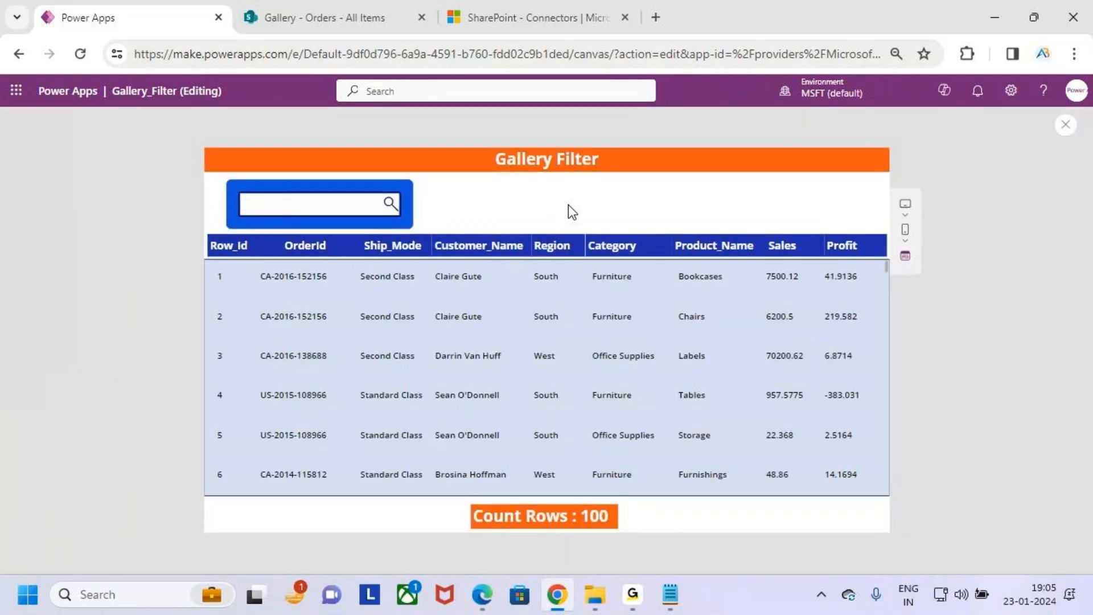
key(ctrl+2)
mouse_move(218, 183)
mouse_down()
mouse_move(410, 307)
mouse_move(813, 454)
mouse_up()
drag(605, 205, 591, 258)
mouse_move(629, 218)
mouse_down()
mouse_move(622, 231)
mouse_move(654, 268)
mouse_up()
drag(664, 225, 632, 307)
key(Escape)
- Close the app preview and dismiss the tip about testing the app on the canvas
click(1066, 124)
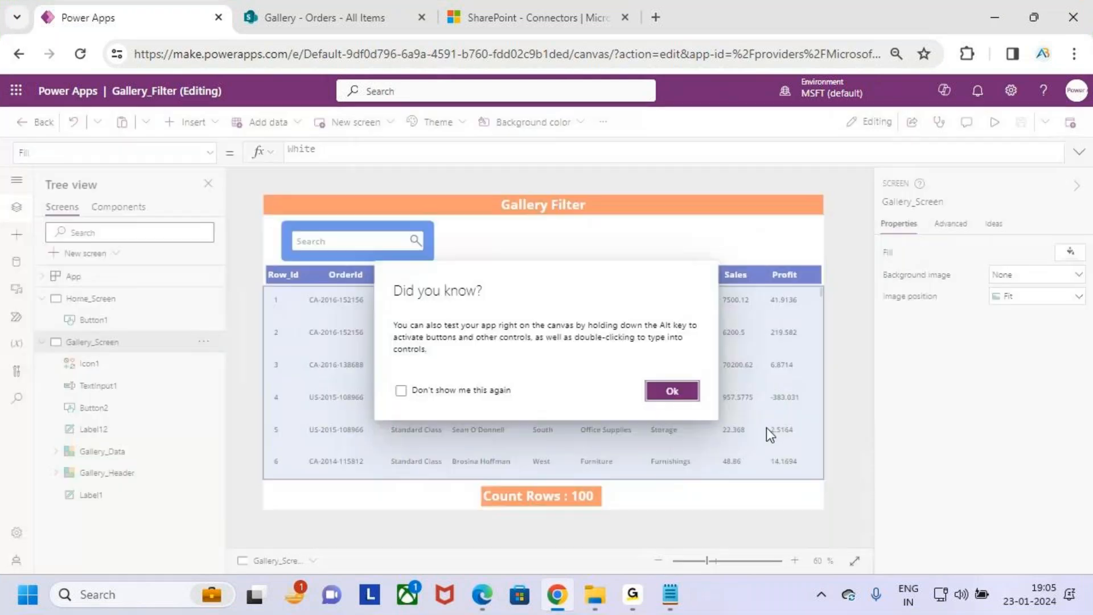
click(659, 398)
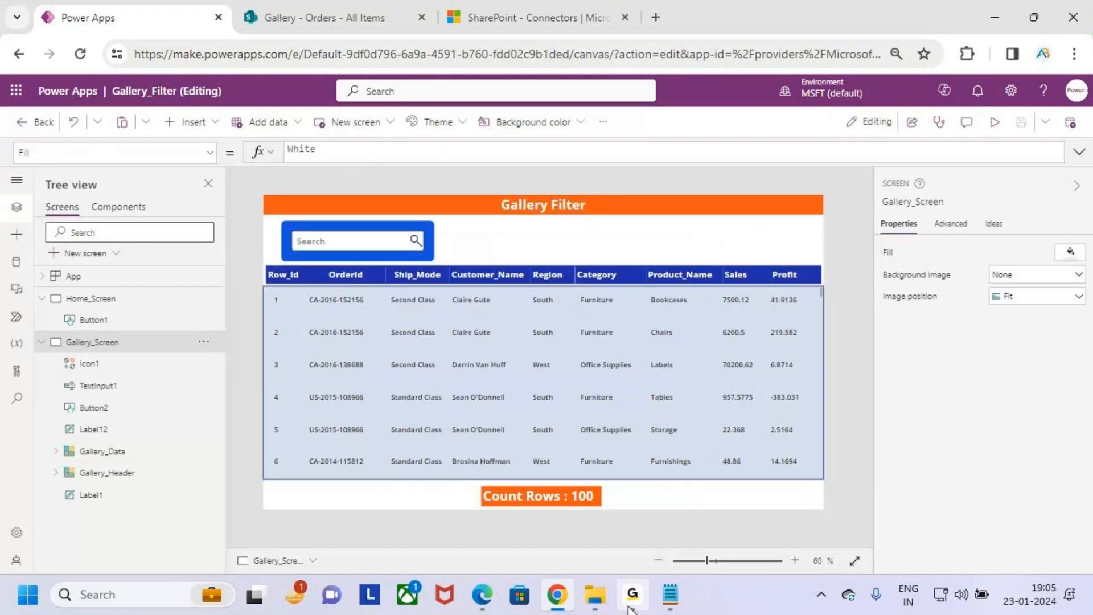